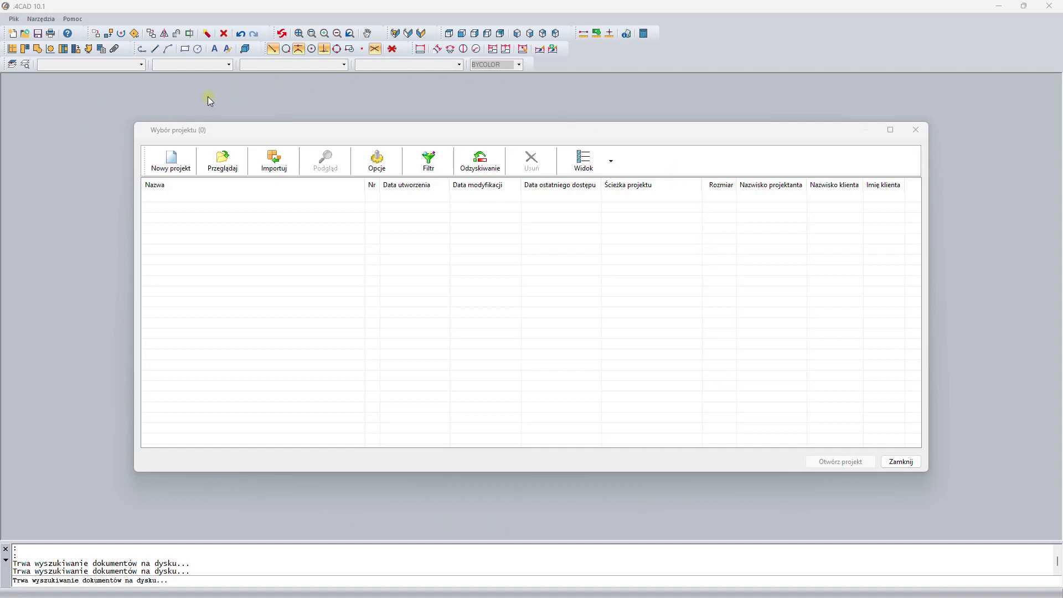
- Create a new project named "Mój pierwszy projekt - Łazienka"
left_click(173, 161)
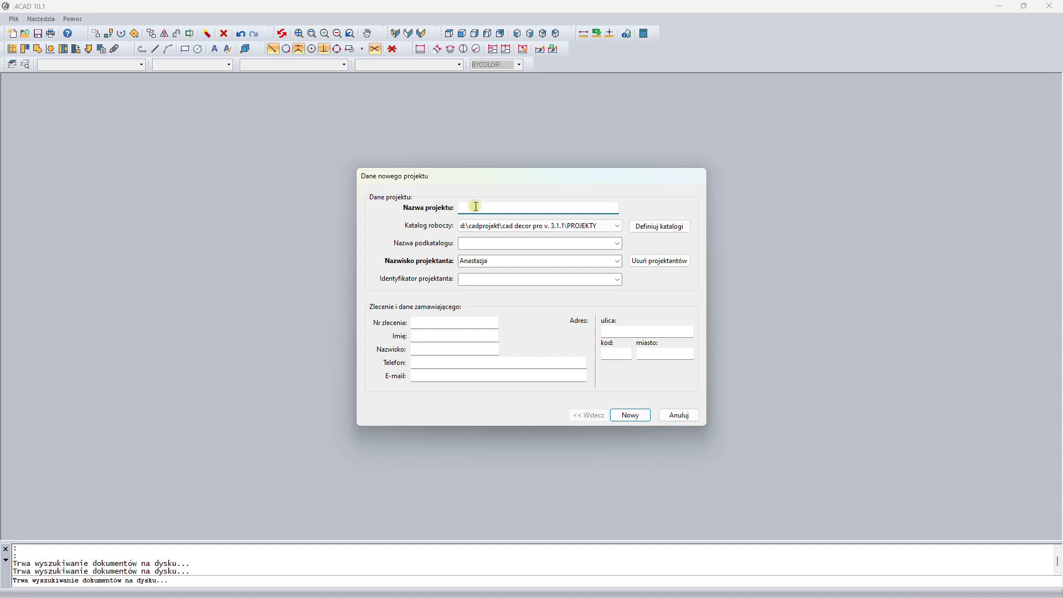
type("Mój pierwszy projekt - Łazienka")
left_click(631, 416)
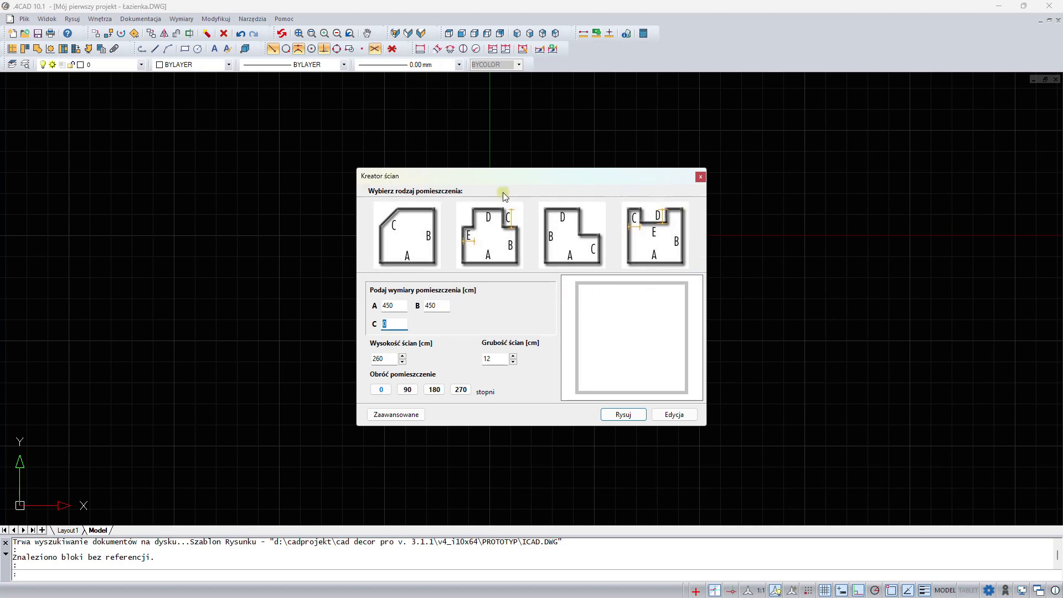
- Look through the predefined room shapes with their dimension, height and thickness settings, and close the wall creator without drawing
left_click(482, 243)
left_click(576, 243)
left_click(649, 246)
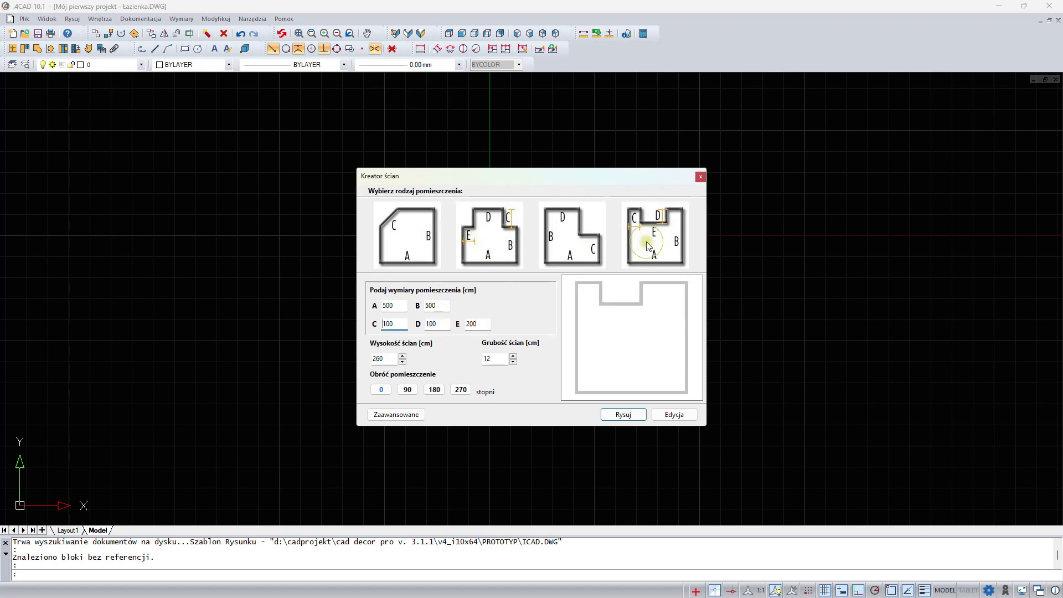
left_click(435, 306)
left_click(432, 325)
left_click(389, 358)
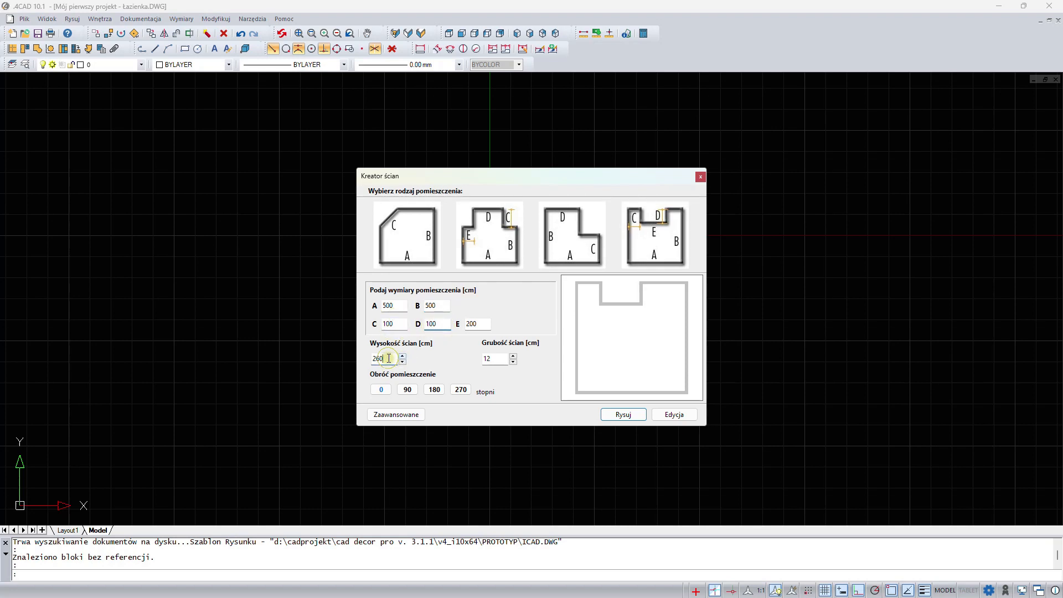
left_click(493, 359)
left_click(700, 178)
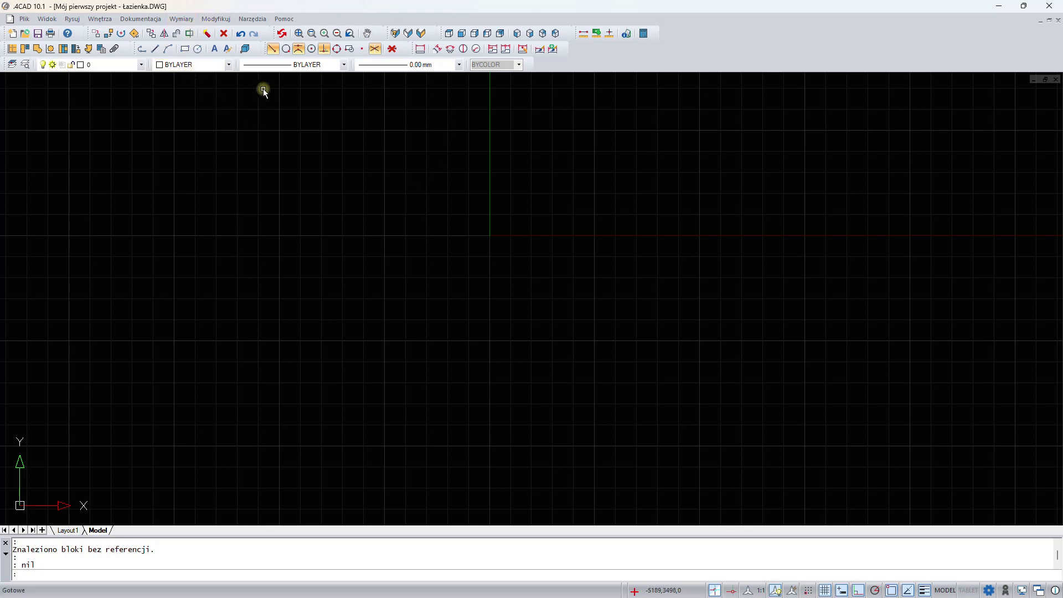
- Start the room outline as a polyline with segments of 2320 to the right, 1165 downward and 460 to the right
left_click(142, 51)
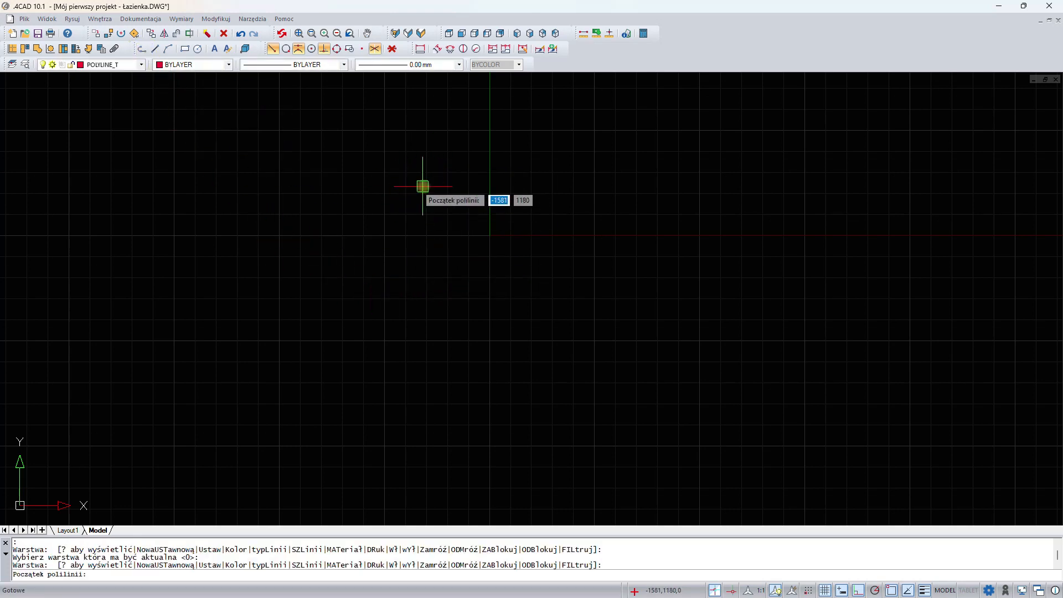
left_click(422, 186)
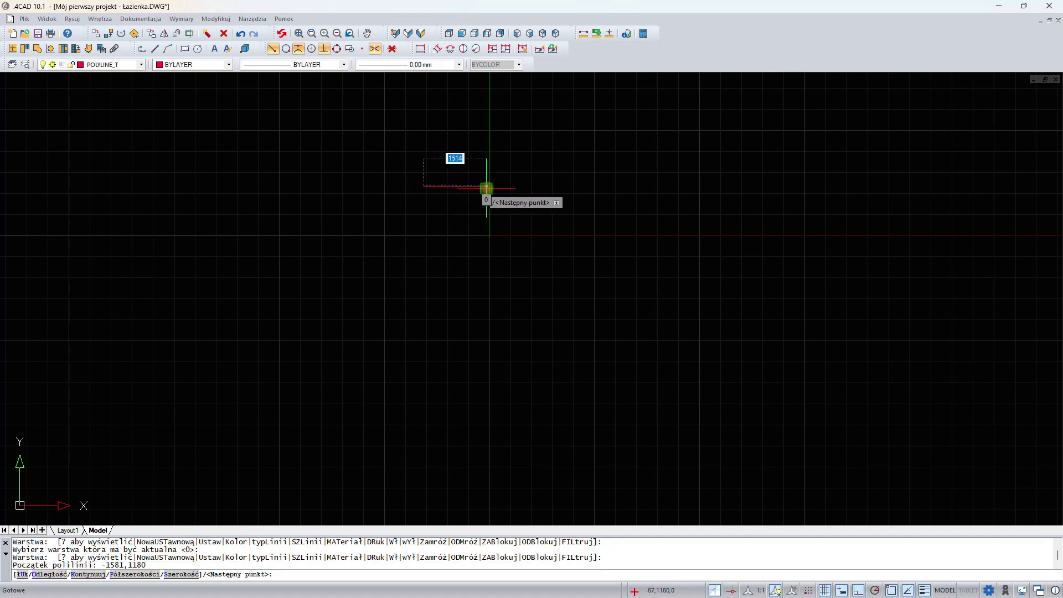
type("2320")
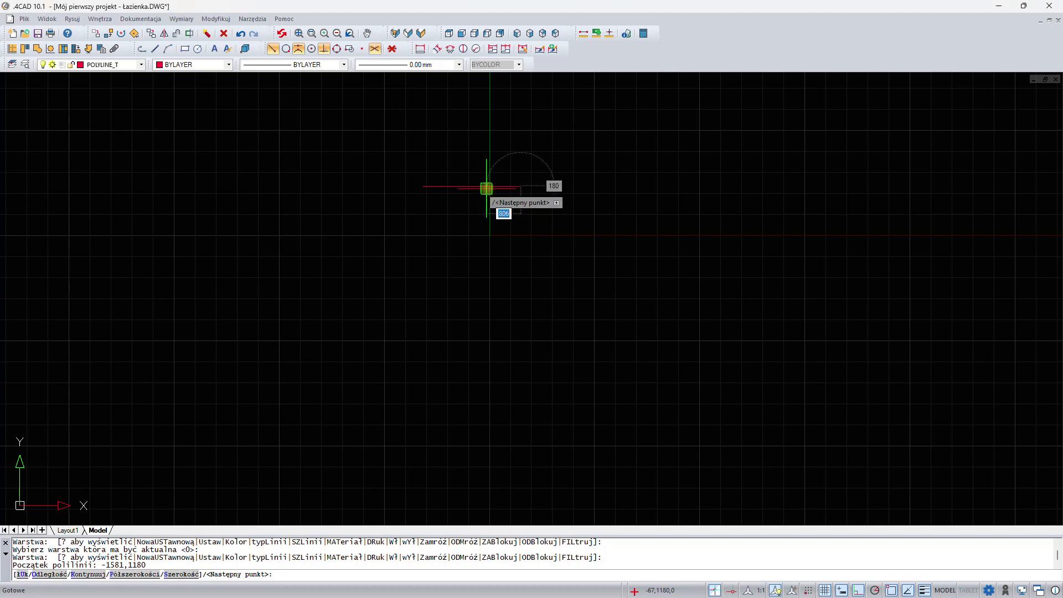
key("Return")
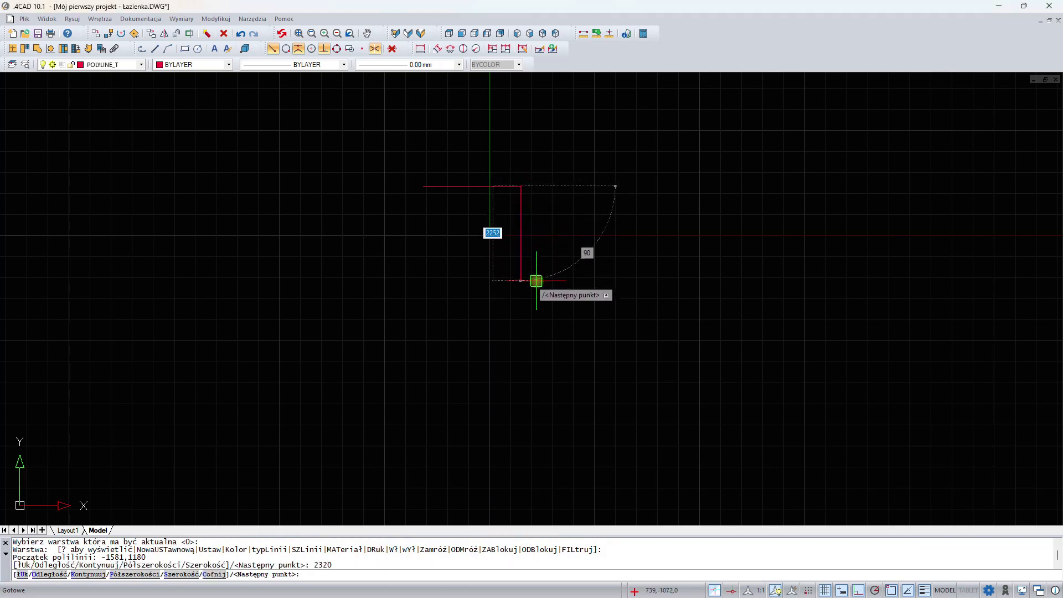
type("1165")
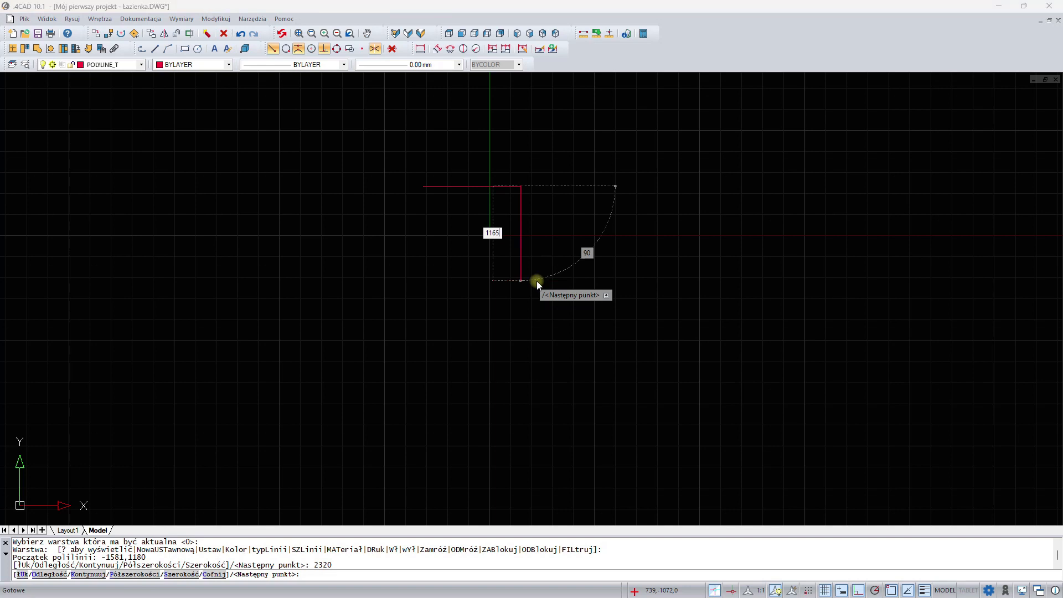
key("Return")
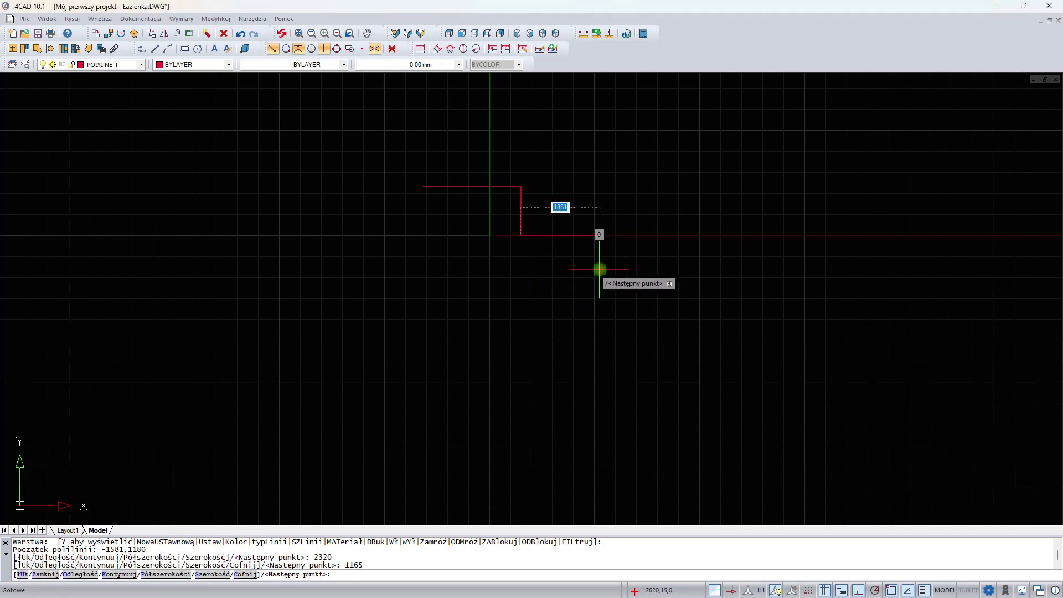
type("460")
key("Return")
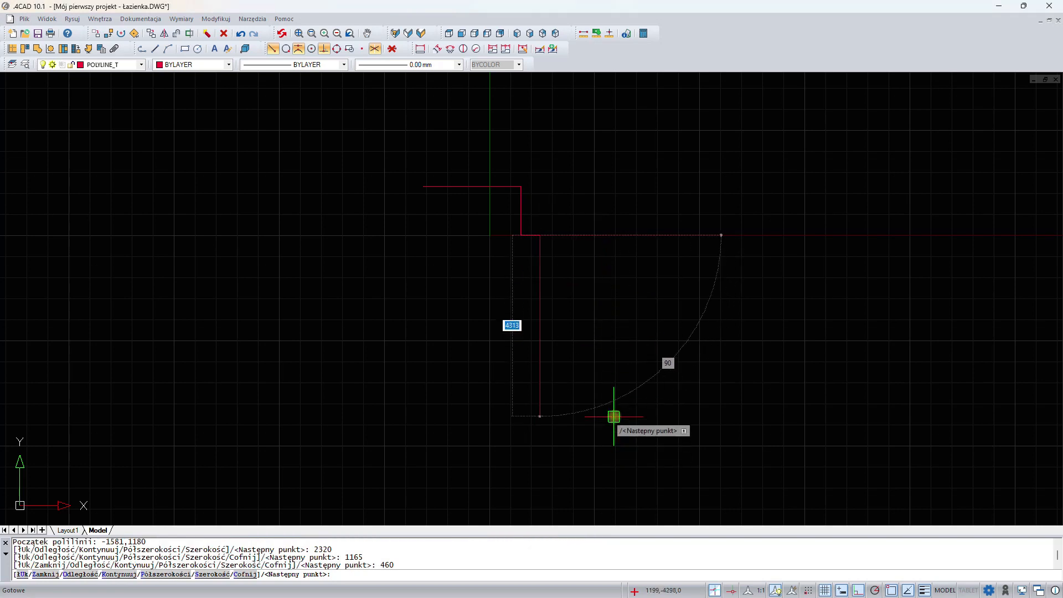
- Continue the outline 2400 downward, 3780 to the left, 2400 upward and 1000 to the right, and close the polyline
type("1913")
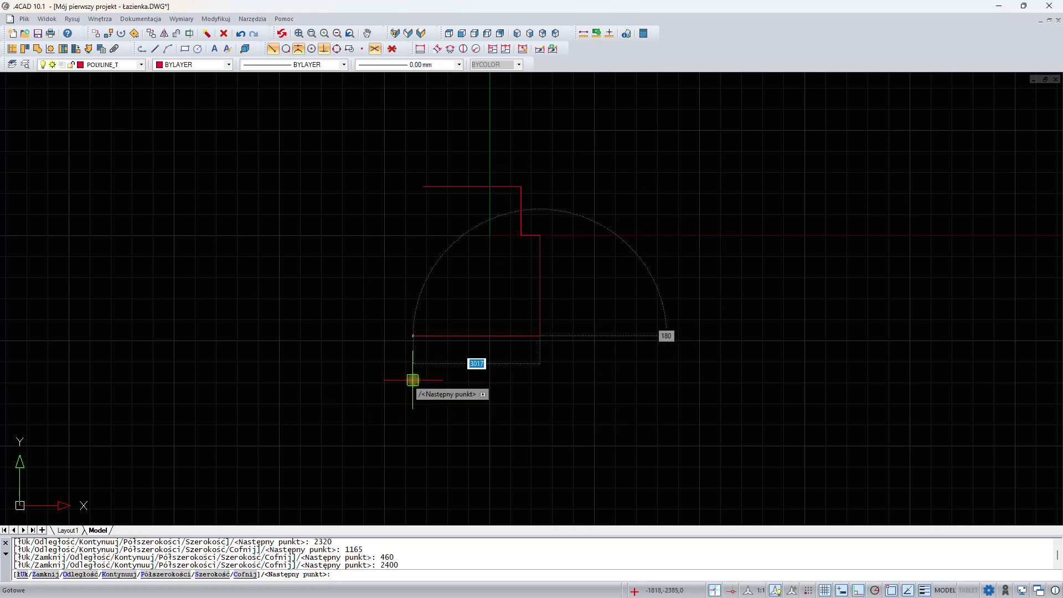
type("3780")
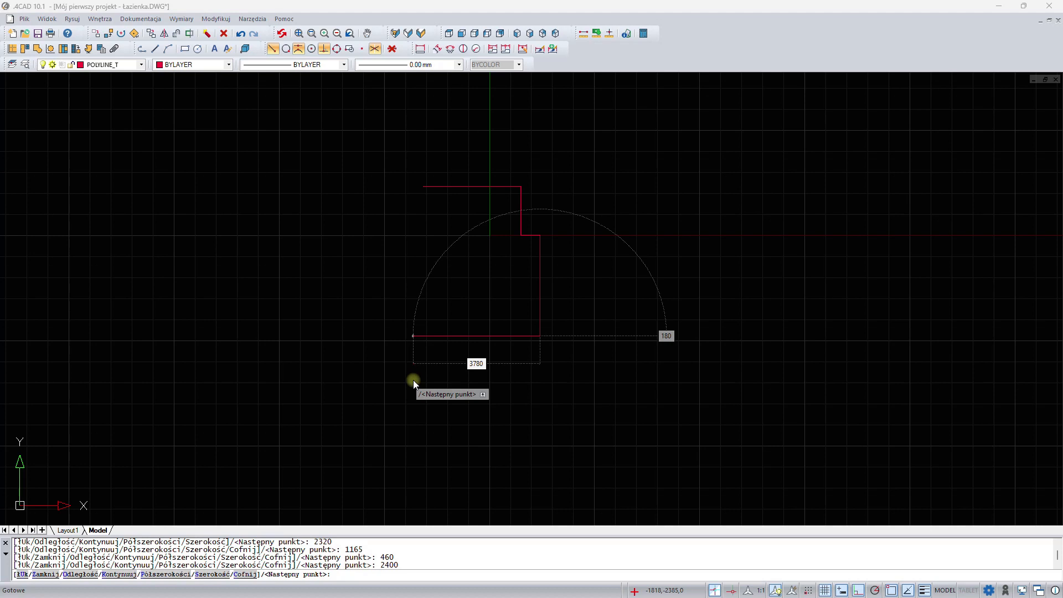
key("Return")
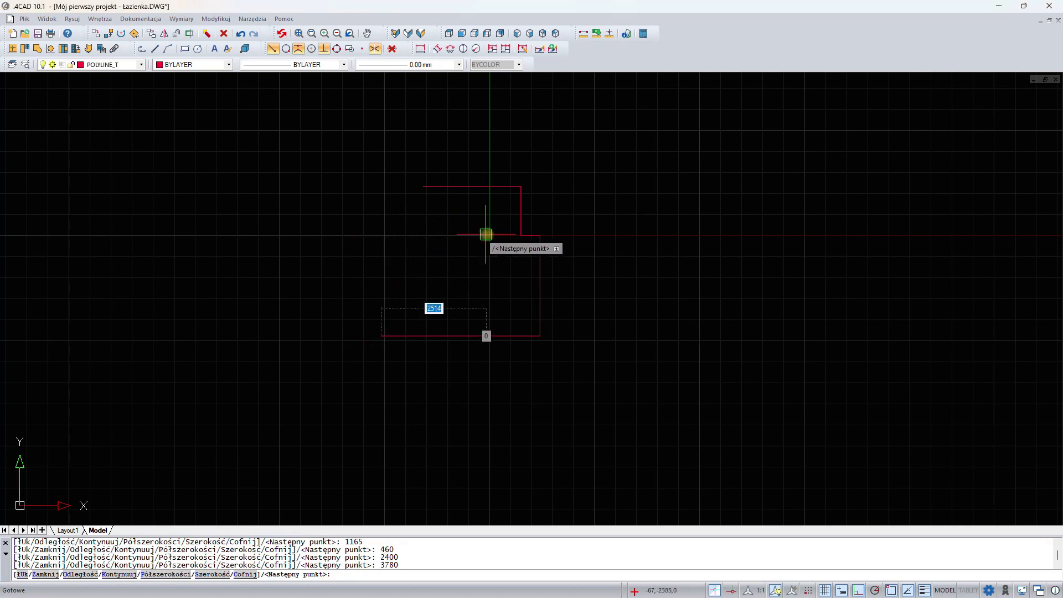
type("2400")
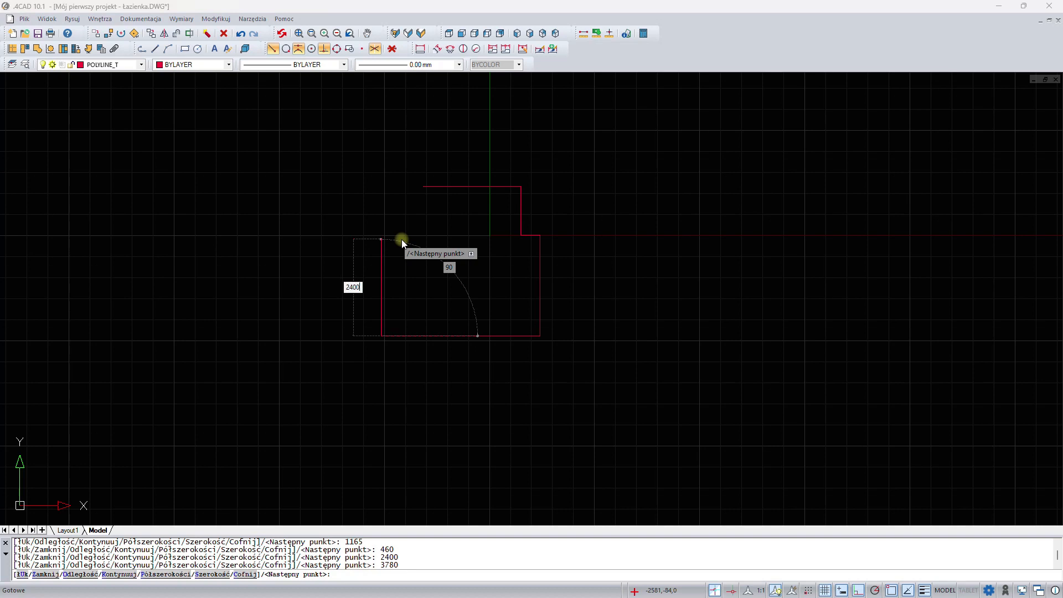
key("Return")
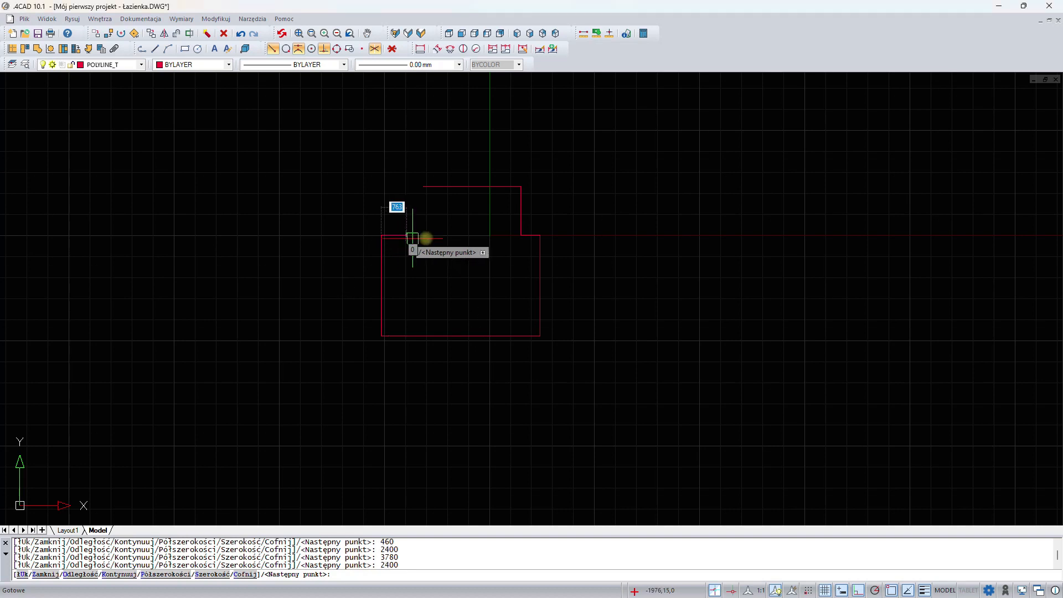
type("1000")
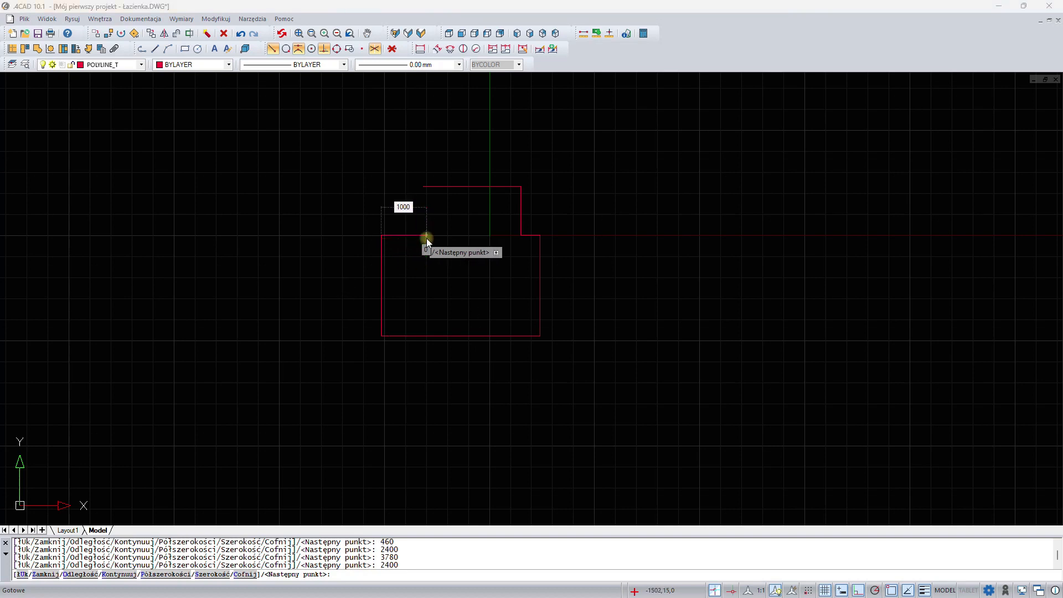
key("Return")
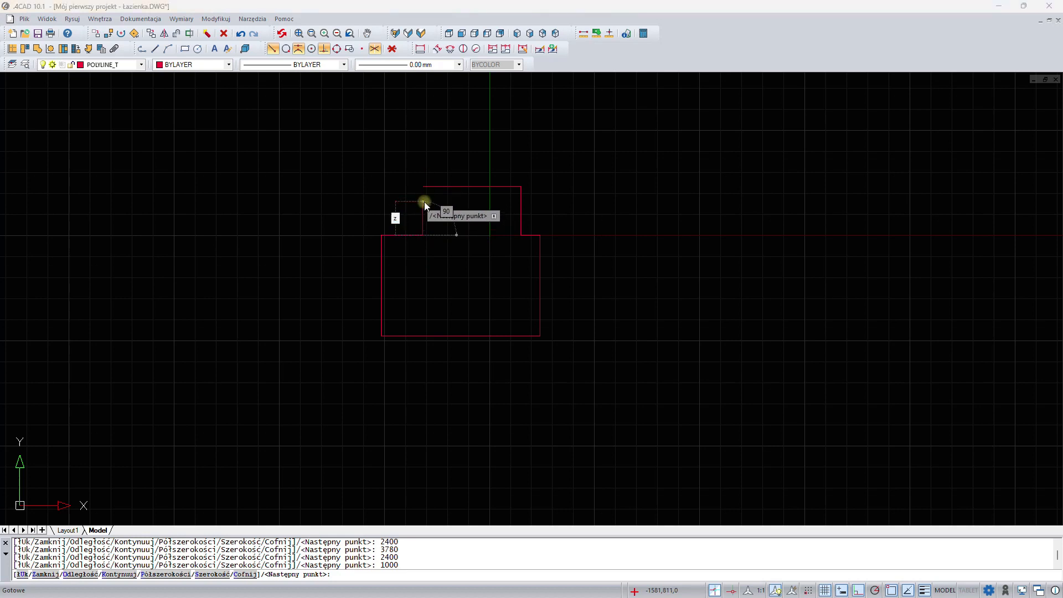
type("z")
key("Return")
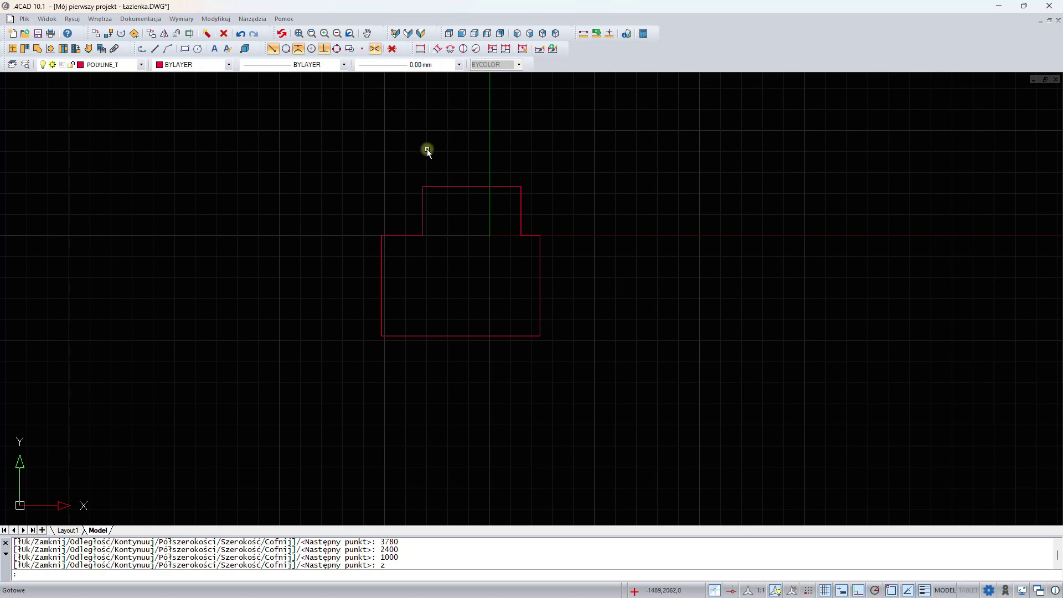
- Set the wall parameters to a thickness of 240 and a height of 2800
left_click(14, 50)
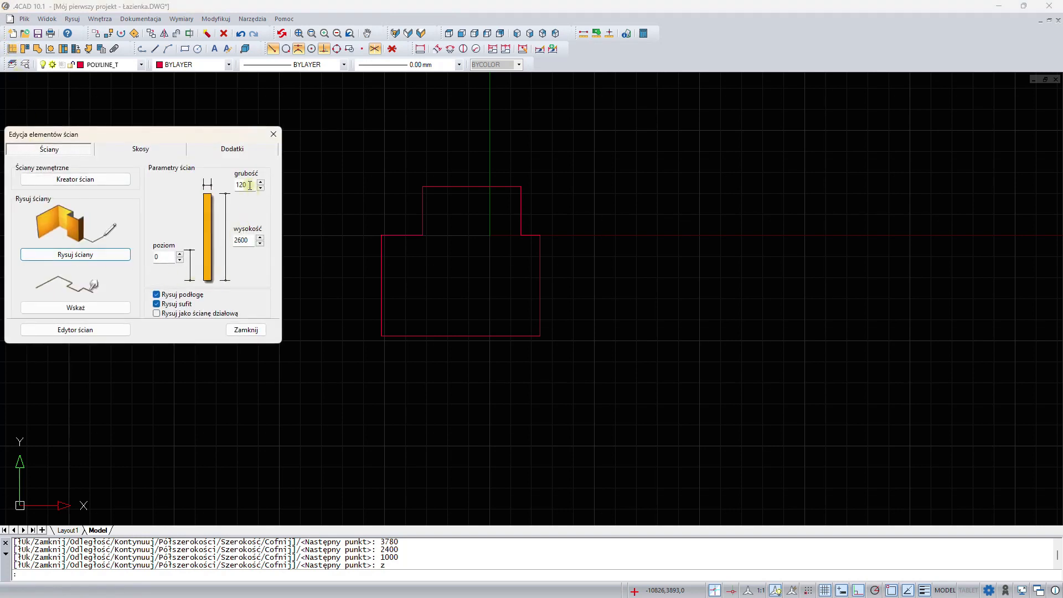
double_click(235, 185)
type("240")
double_click(242, 241)
type("2")
- Generate the room walls by designating the closed outline polyline as their path
left_click(88, 308)
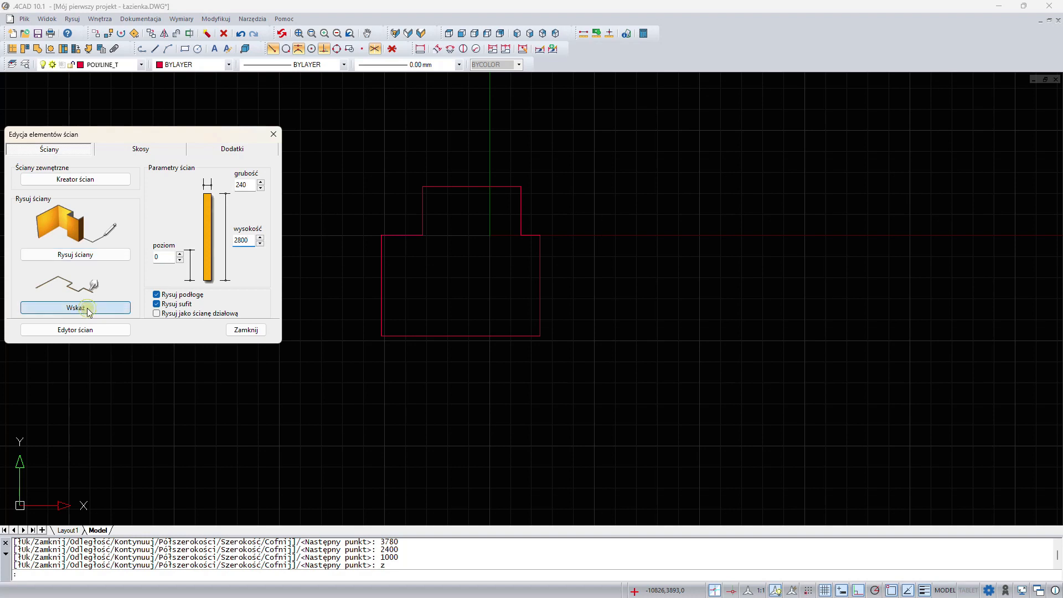
scroll(477, 210, "up", 1)
scroll(477, 210, "up", 1)
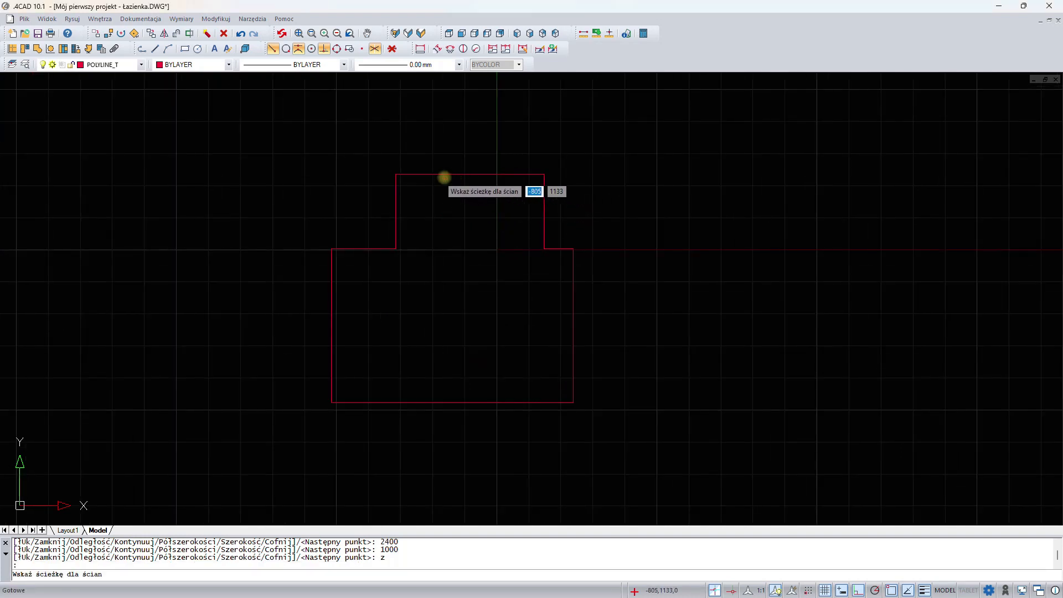
left_click(438, 174)
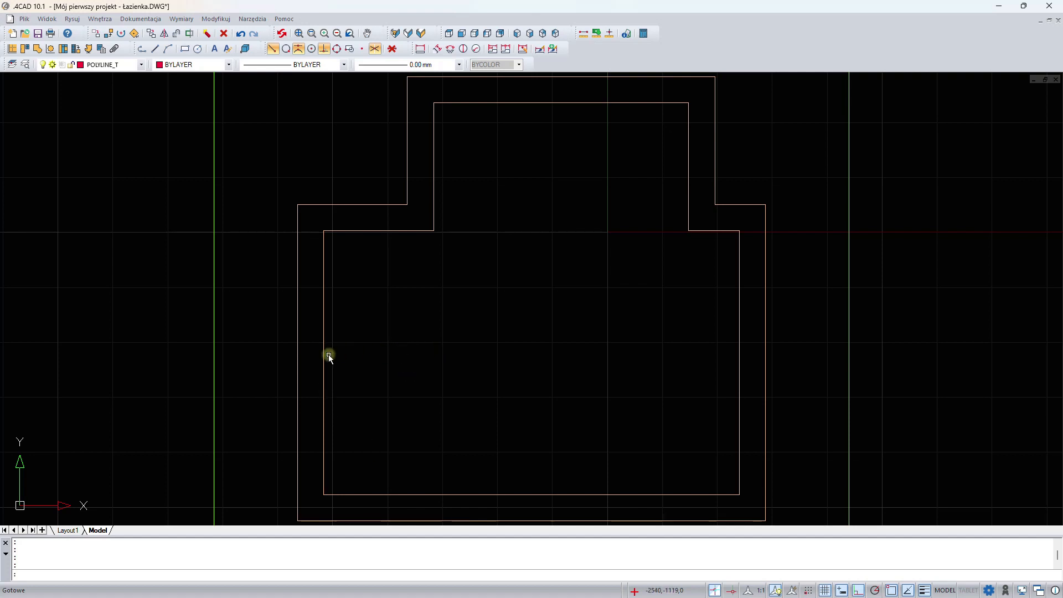
- Draw a technical line 1100 long straight down from the inner wall corner on the left side of the recess
left_click(156, 49)
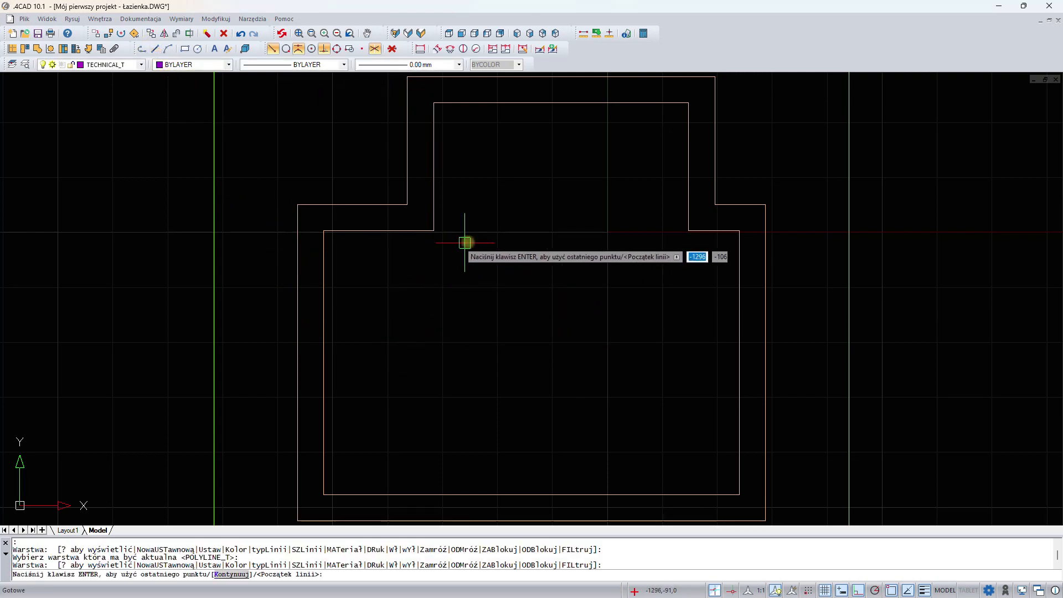
left_click(433, 231)
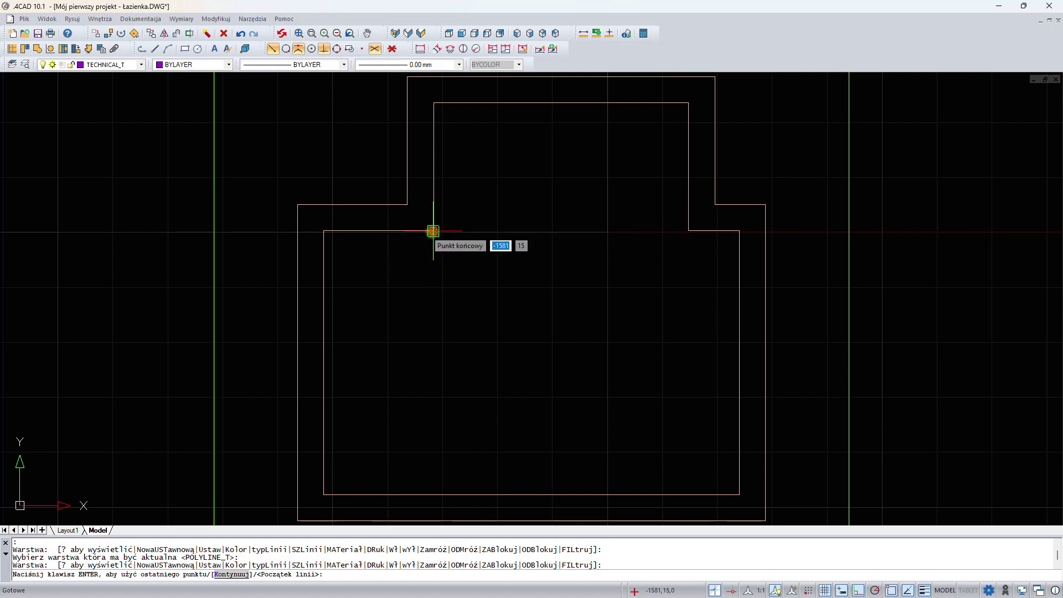
left_click(433, 231)
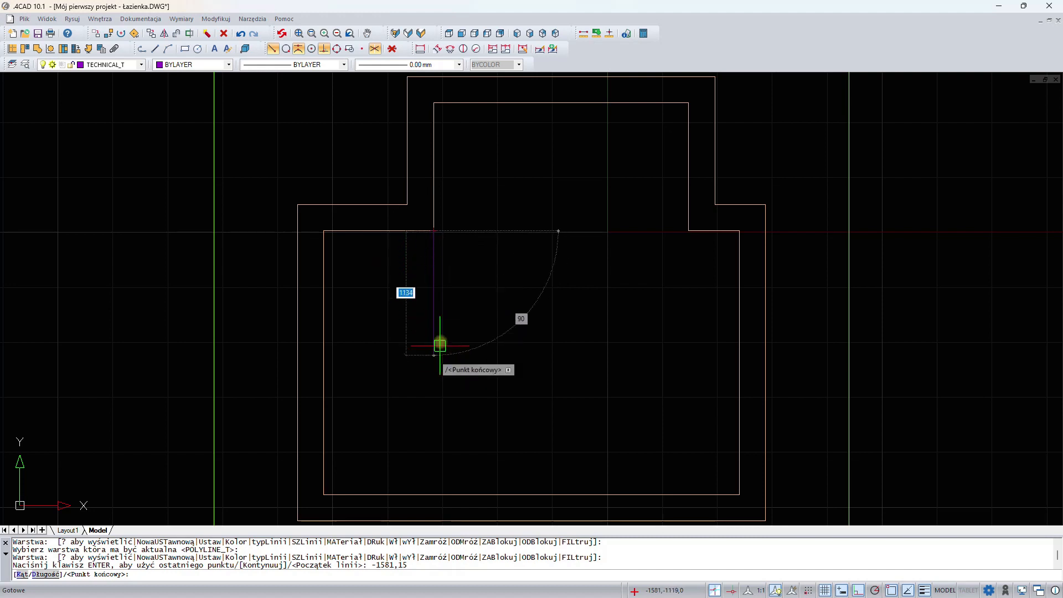
type("1100")
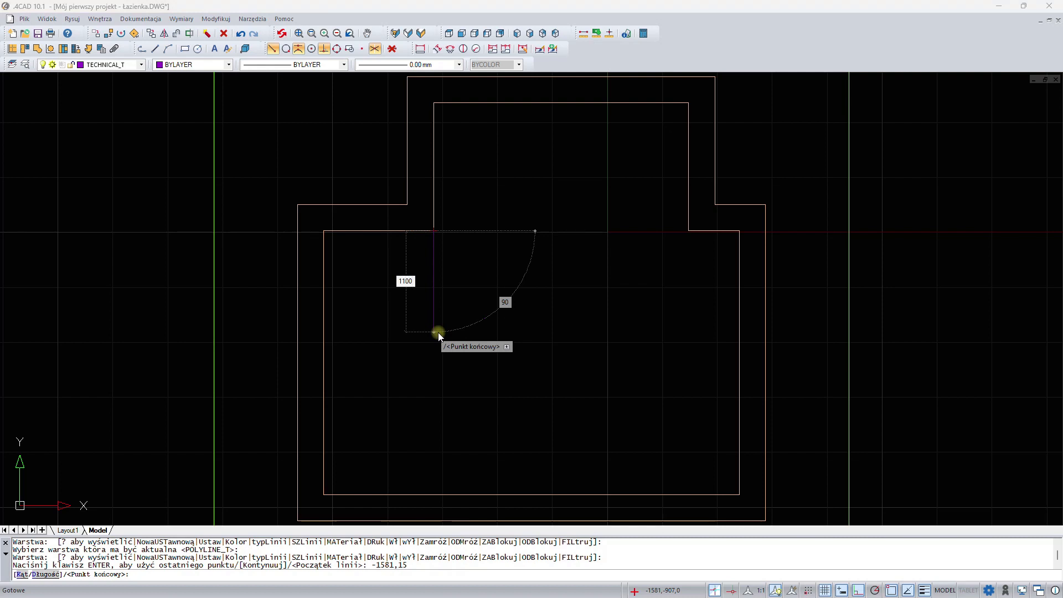
key("Return")
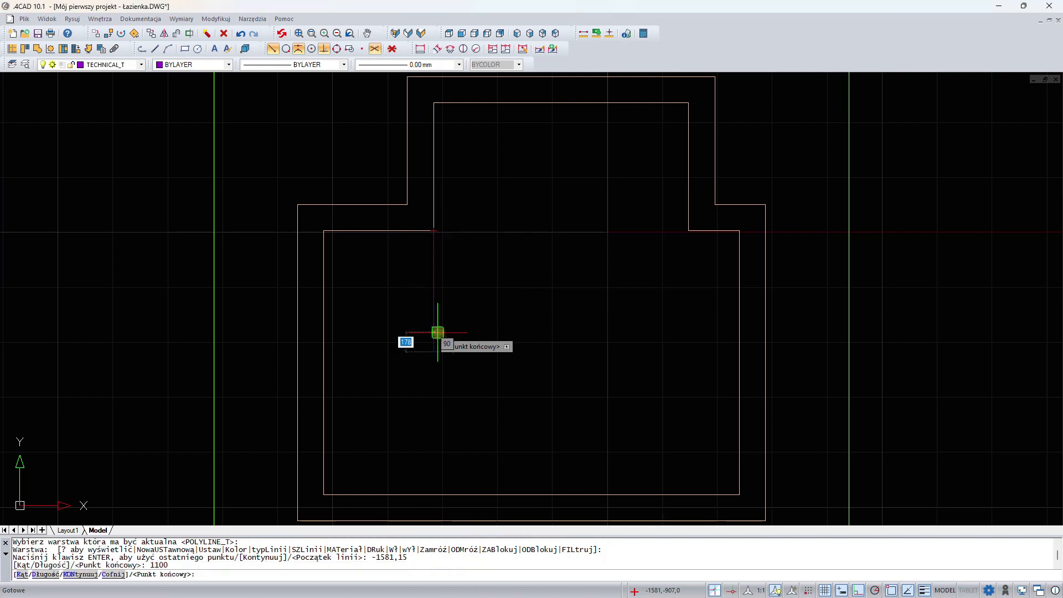
key("Escape")
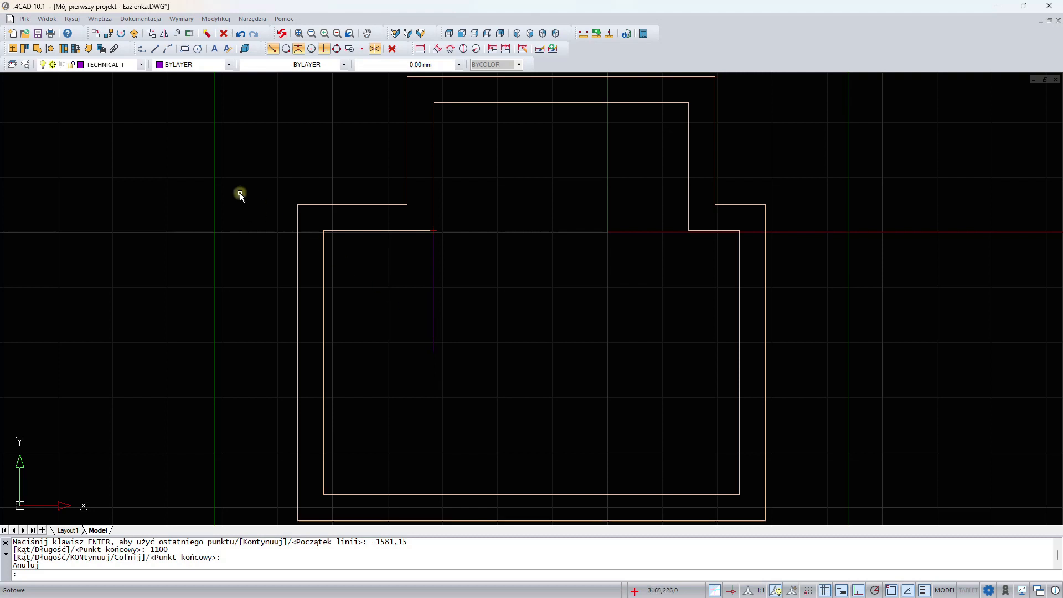
- Draw a polyline path from the technical line's lower end perpendicular to the left inner wall
left_click(143, 50)
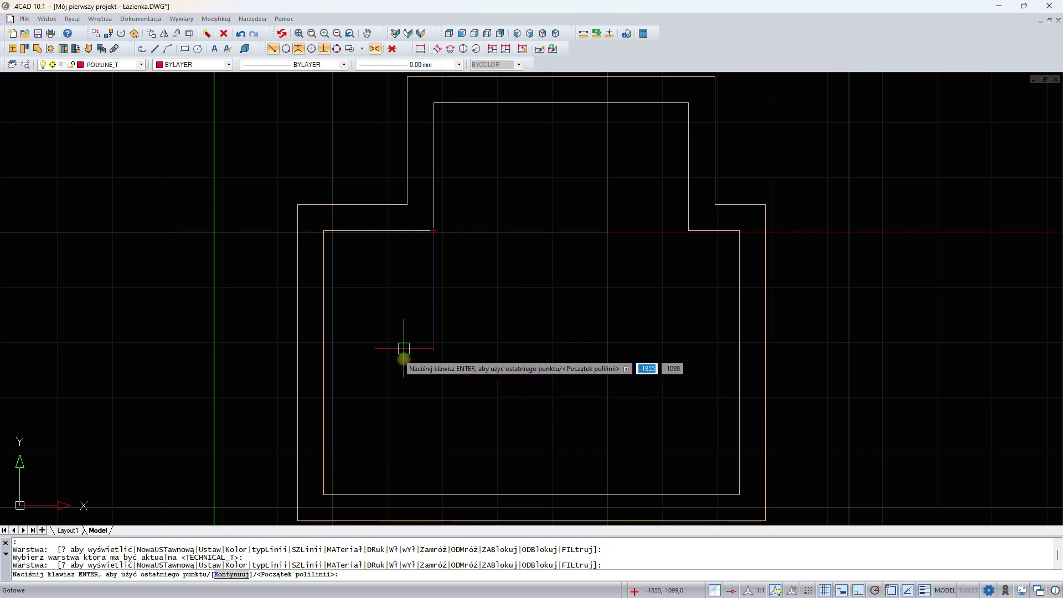
left_click(434, 353)
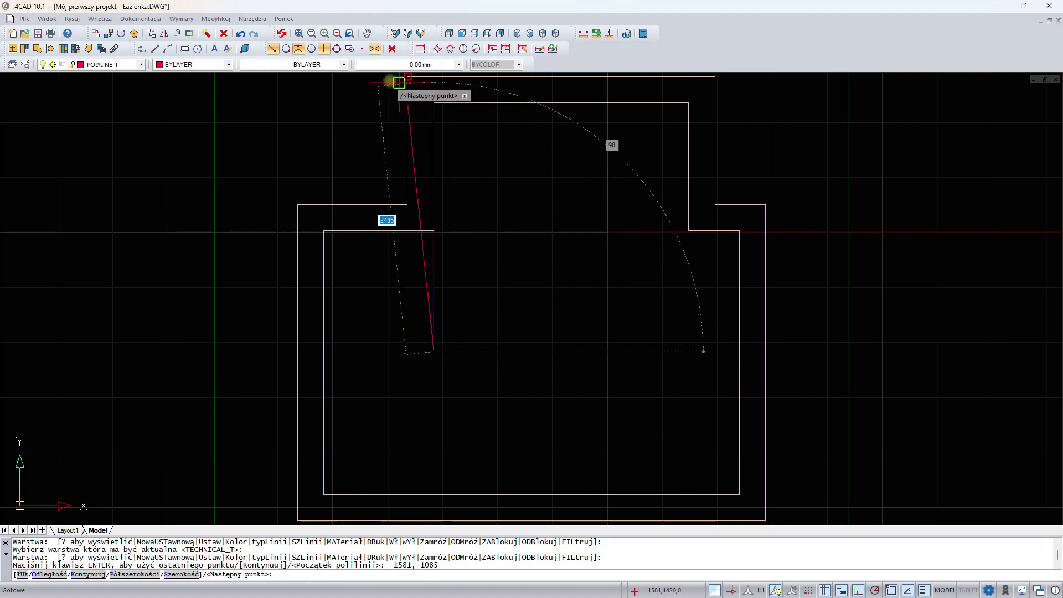
left_click(325, 51)
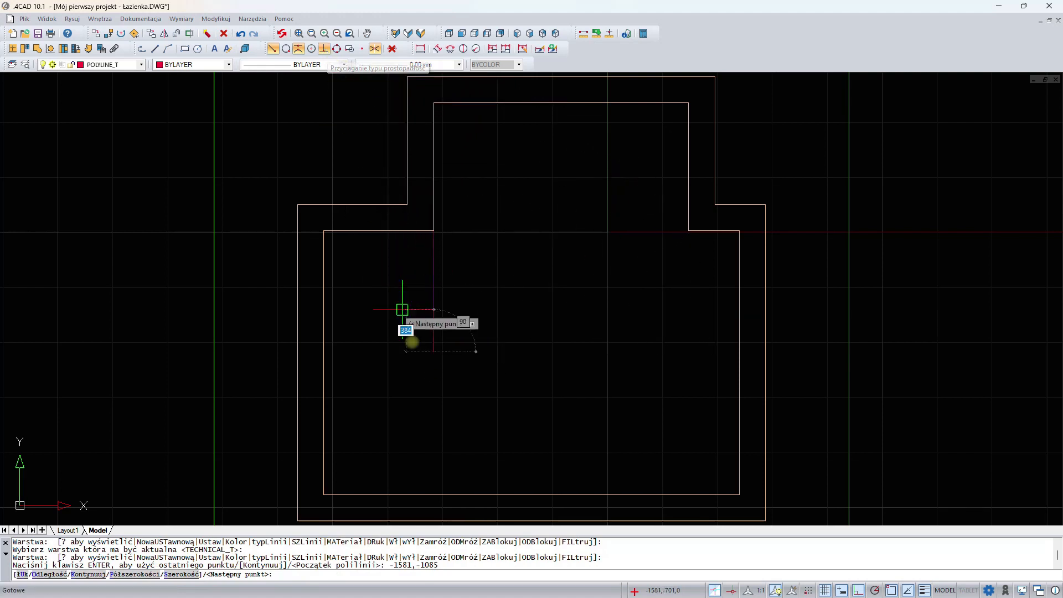
left_click(324, 352)
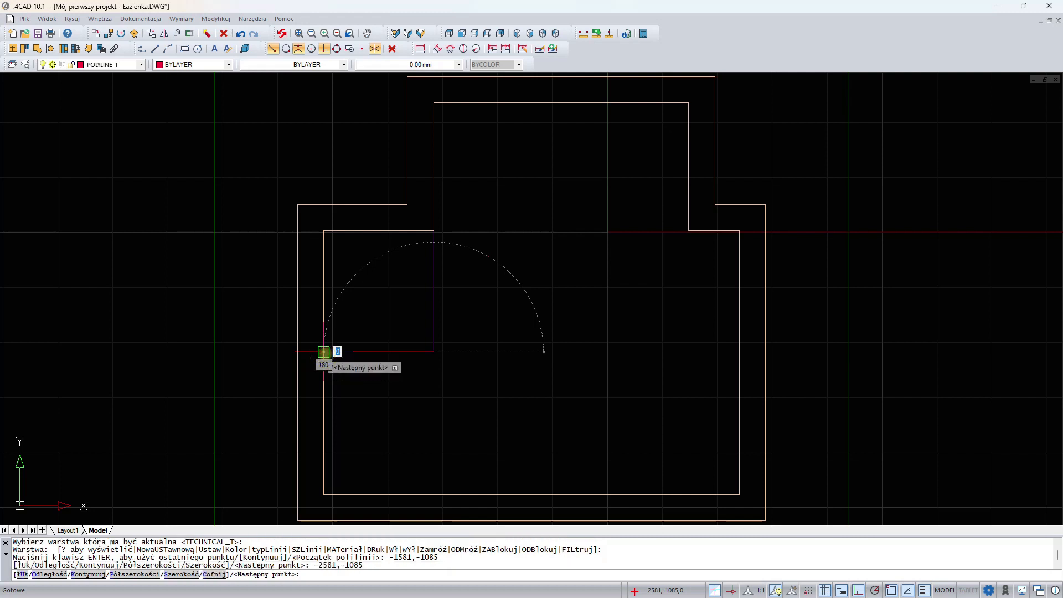
key("Return")
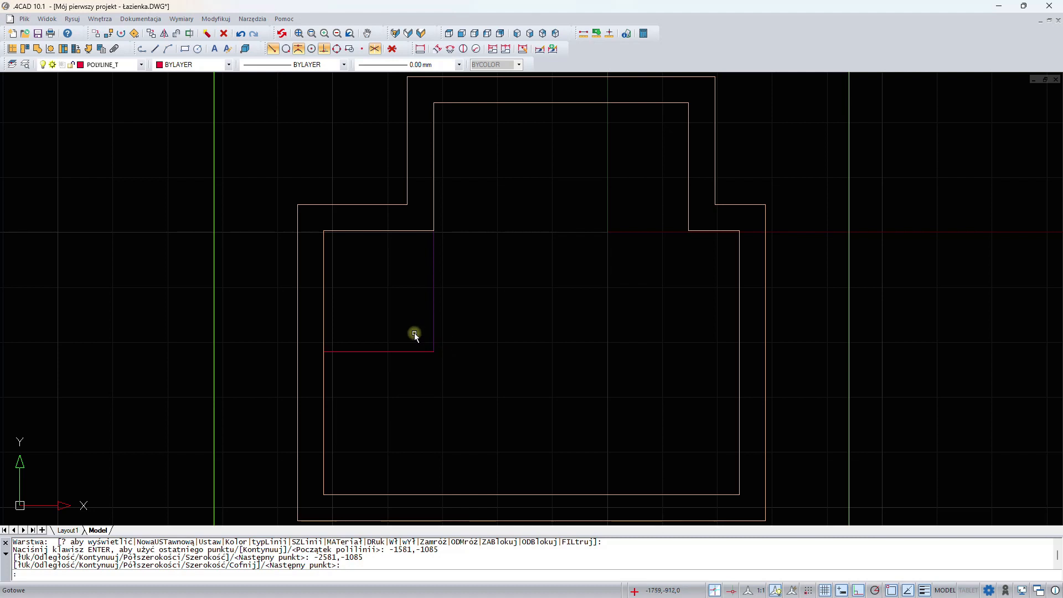
- Set the wall parameters to draw as a partition wall with a thickness of 120 and a height of 2800
left_click(15, 50)
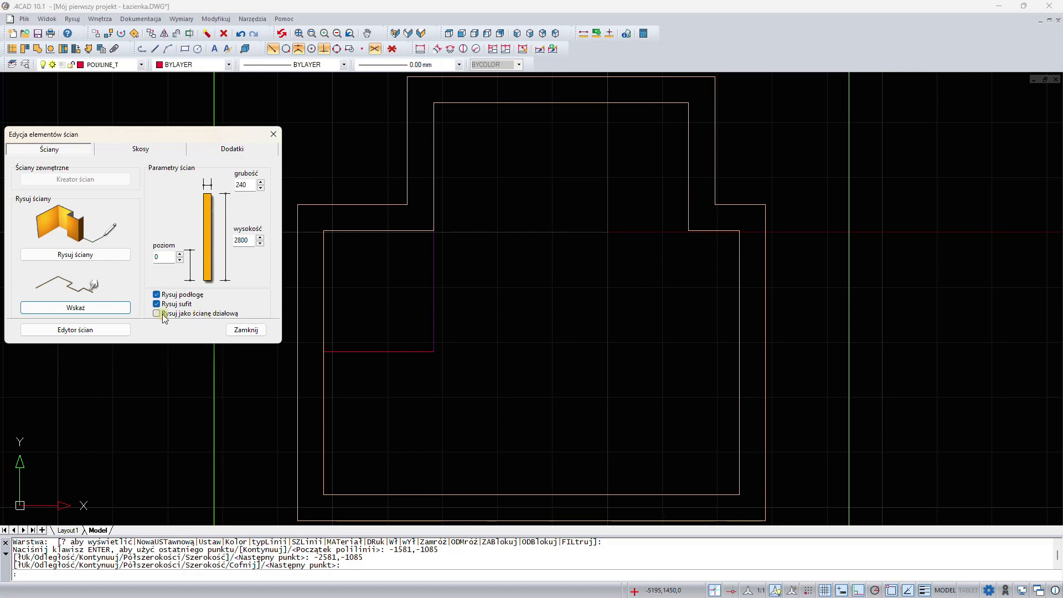
left_click(156, 314)
double_click(242, 185)
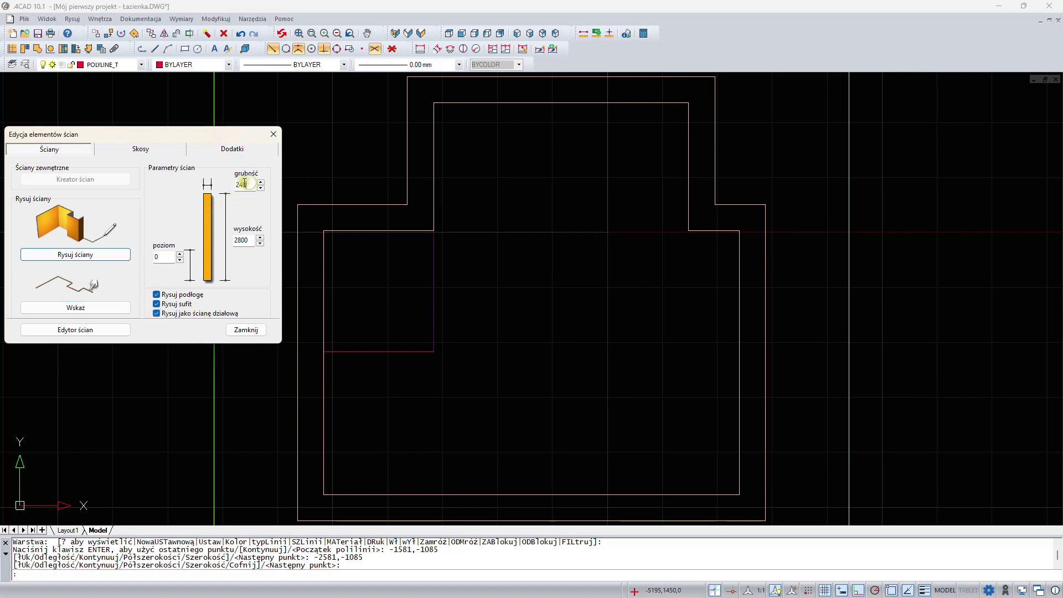
type("120")
left_click(252, 240)
- Generate the partition wall from the short horizontal polyline path and delete the vertical technical line
left_click(95, 309)
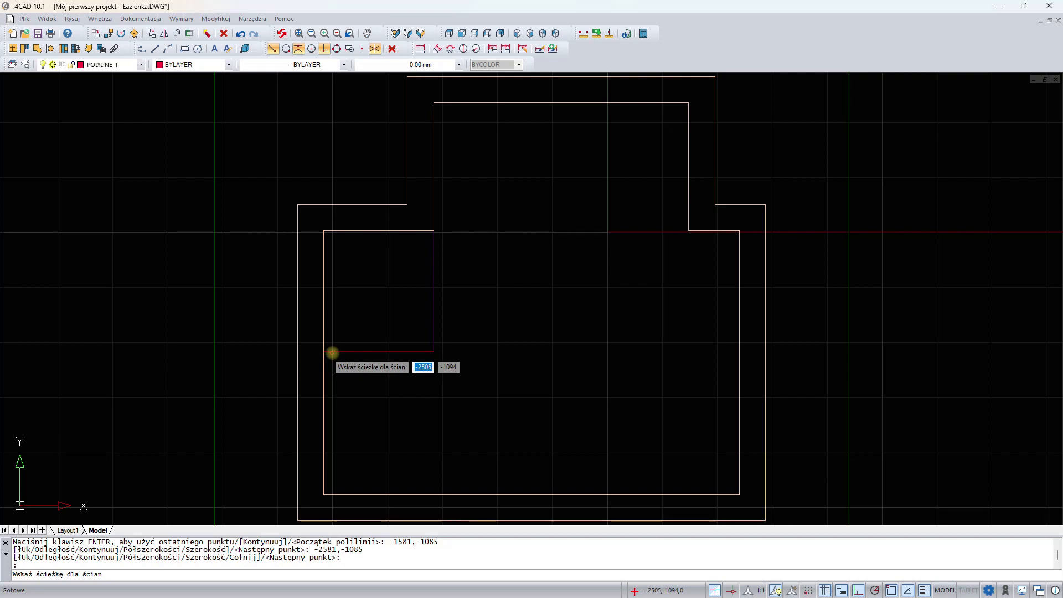
left_click(333, 353)
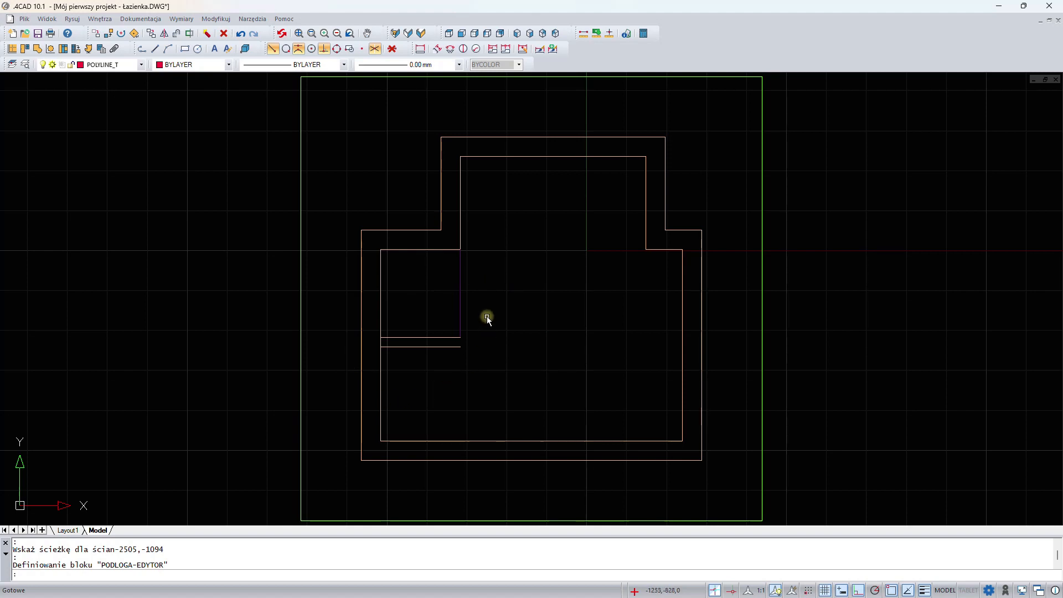
left_click(460, 281)
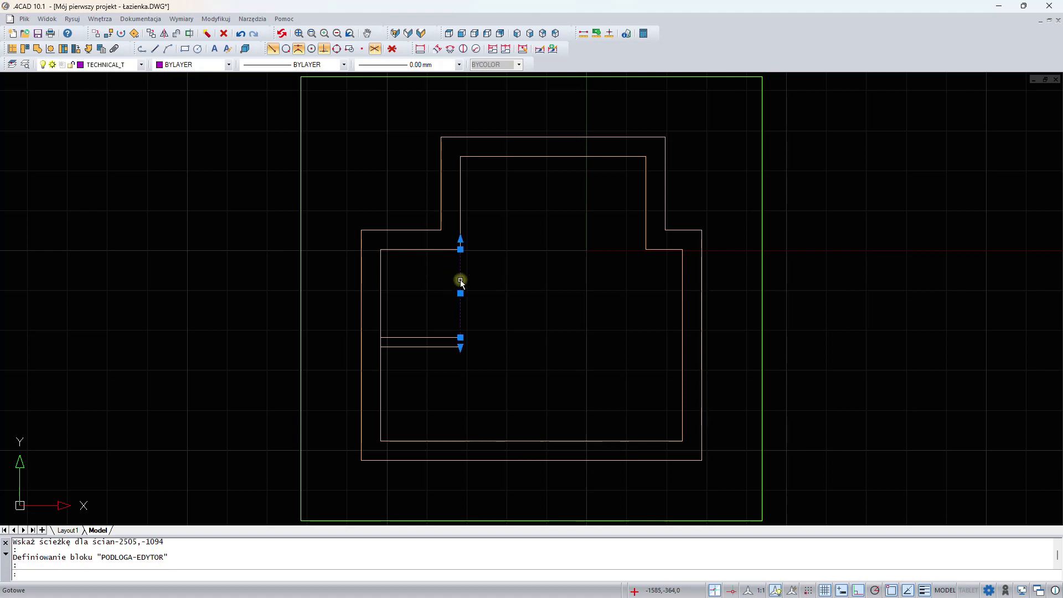
key("Delete")
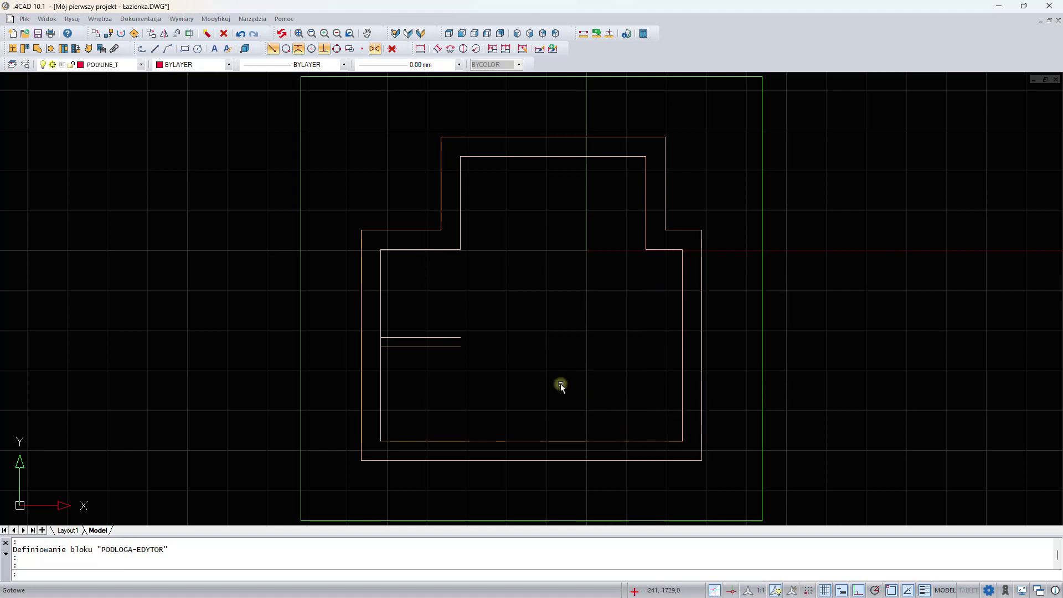
- Draw a rectangle 250 wide and 2400 long along the right inner wall, starting at its upper inner corner
left_click(184, 48)
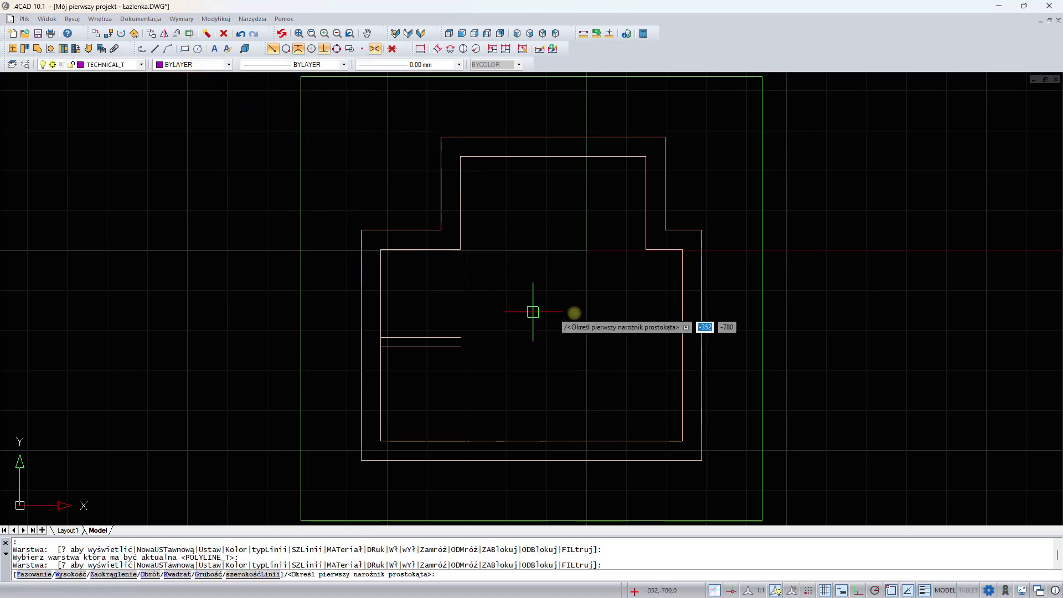
scroll(637, 293, "up", 2)
middle_click_drag(645, 319, 613, 264)
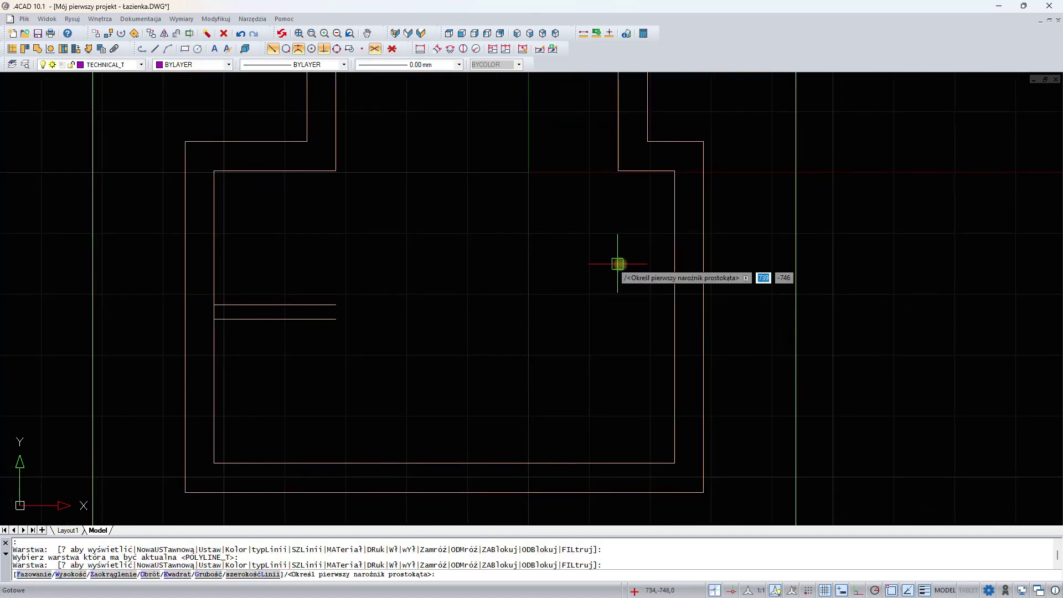
left_click(673, 171)
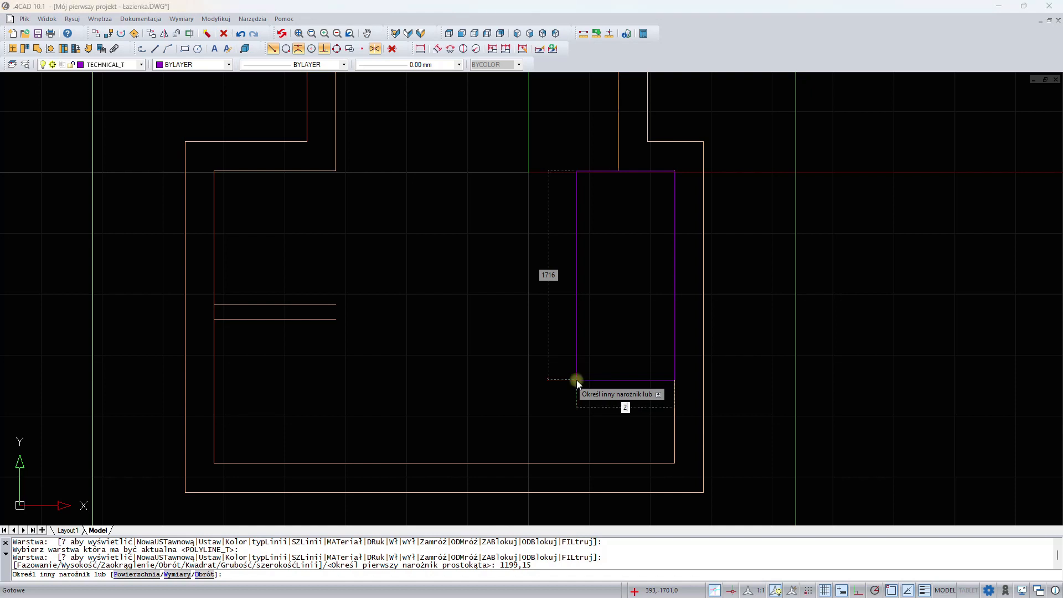
type("250")
key("Tab")
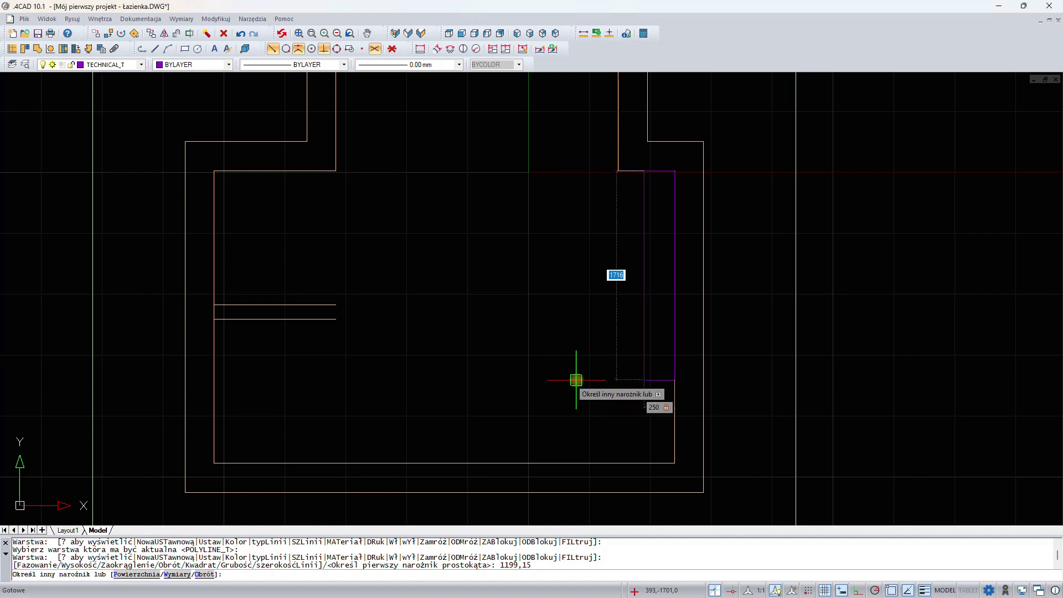
type("2400")
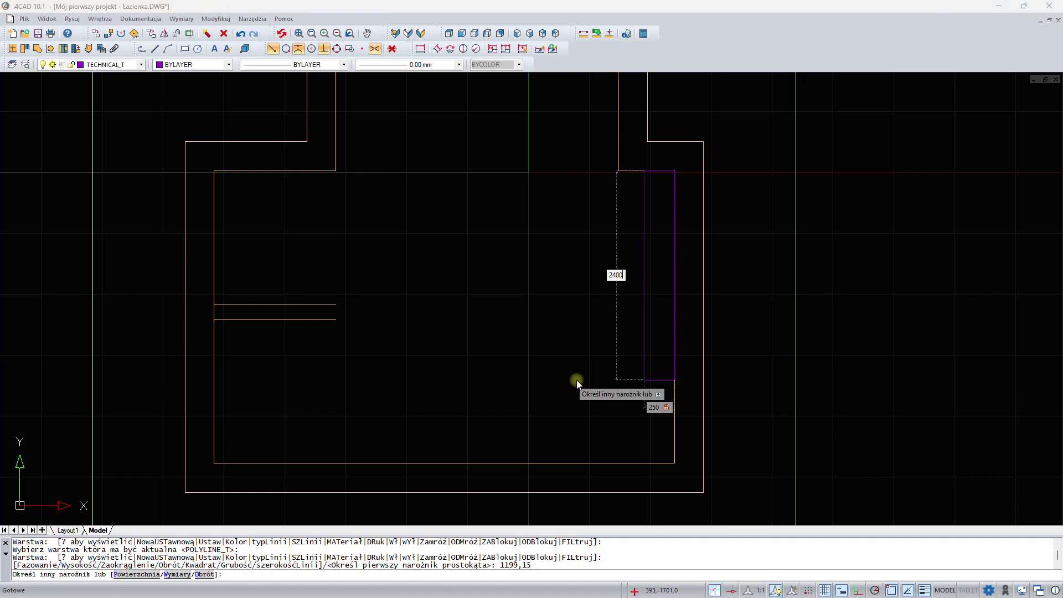
key("Return")
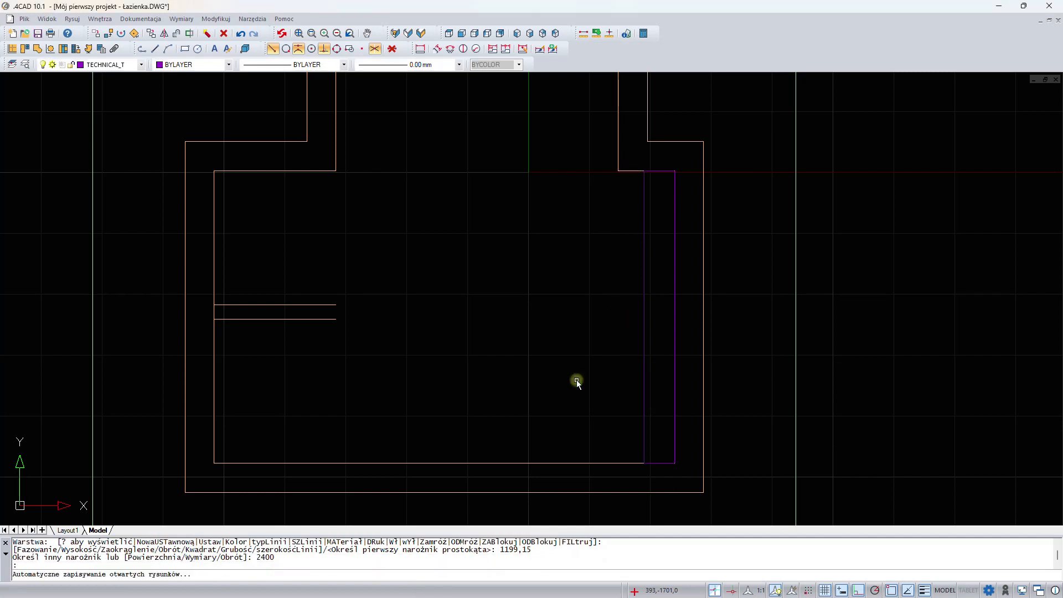
- Define a custom platform element (podest) from the rectangle's outline, with a level of 2600 and a height of 200
left_click(42, 52)
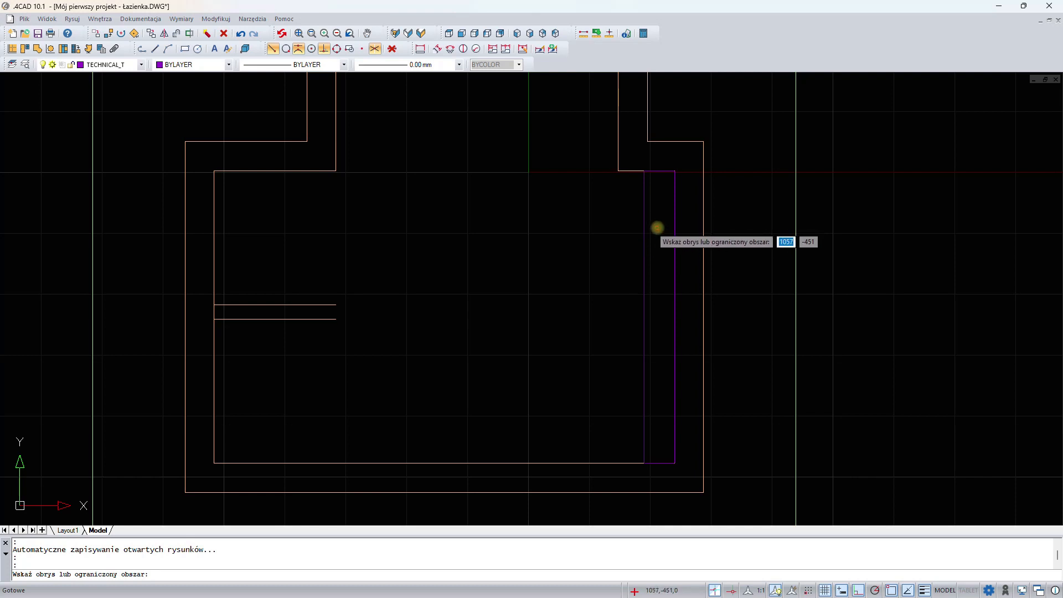
left_click(657, 227)
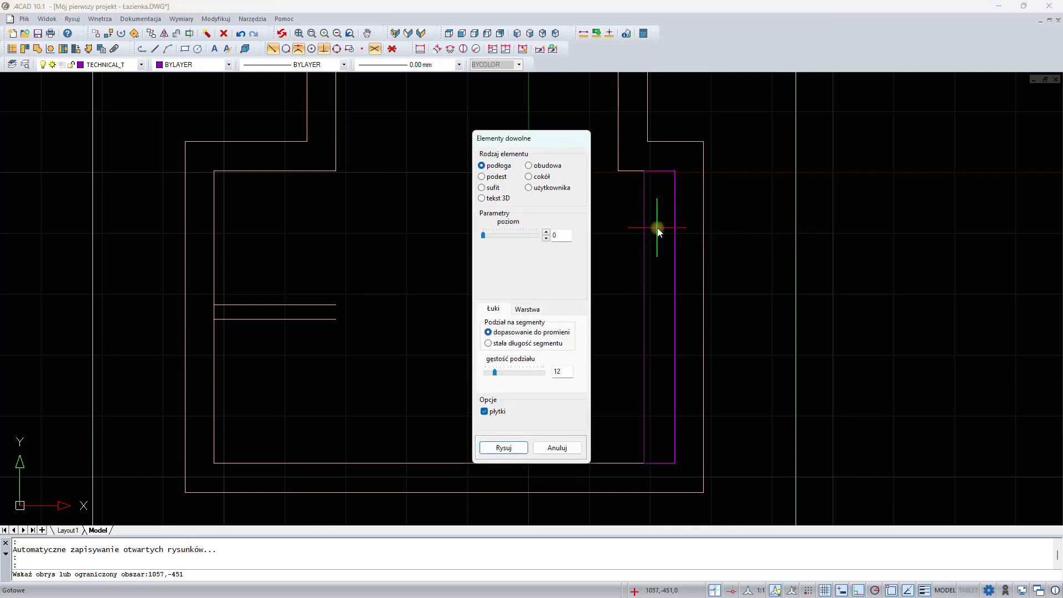
left_click(497, 177)
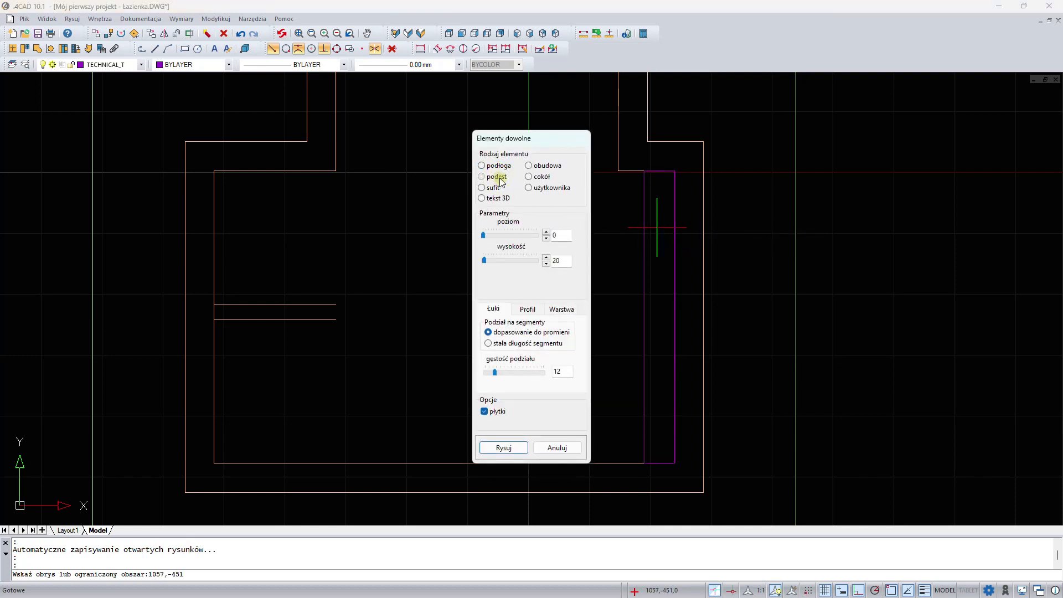
double_click(547, 234)
type("2600")
left_click(565, 261)
- Set the platform element's layer name to "suf podw" and draw the element
left_click(562, 309)
left_click_drag(552, 350, 470, 352)
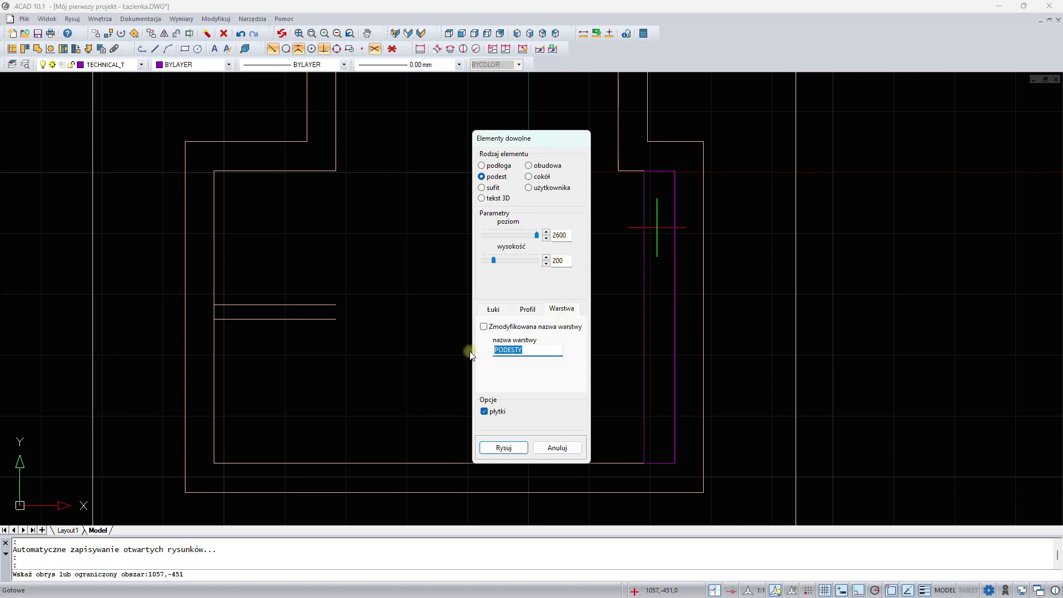
type("suf podw")
left_click(503, 447)
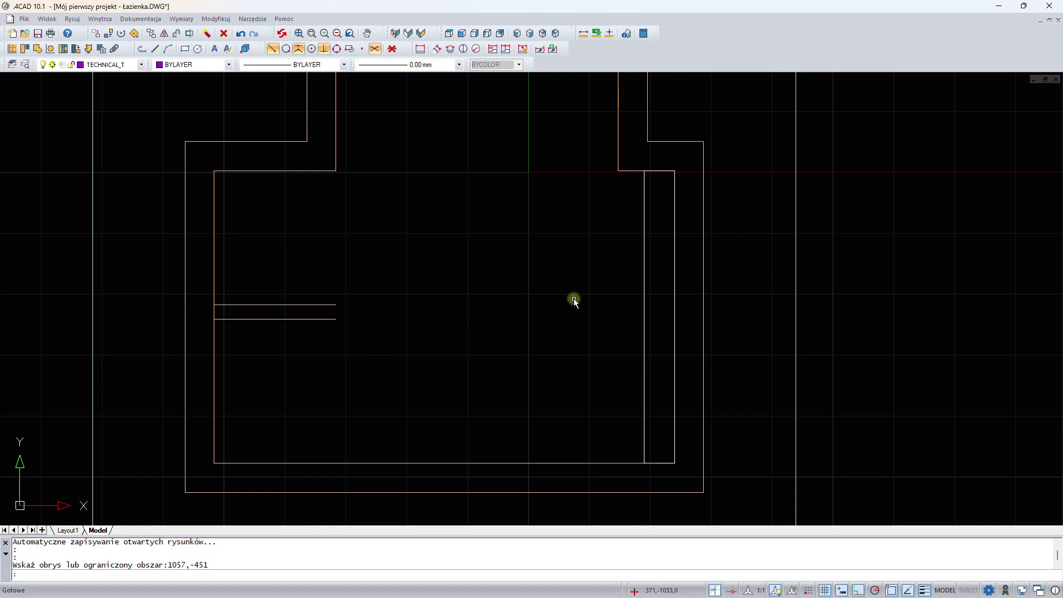
- Examine the room plan and the raised platform element in a tilted 3D view
scroll(574, 300, "down", 3)
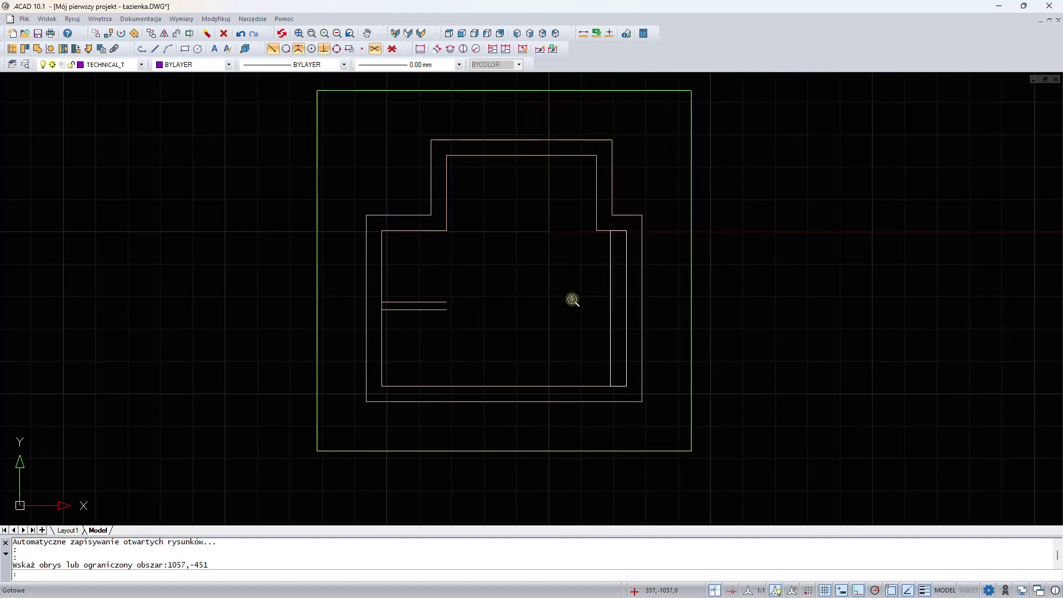
scroll(574, 300, "up", 2)
scroll(573, 299, "down", 2)
scroll(571, 300, "up", 2)
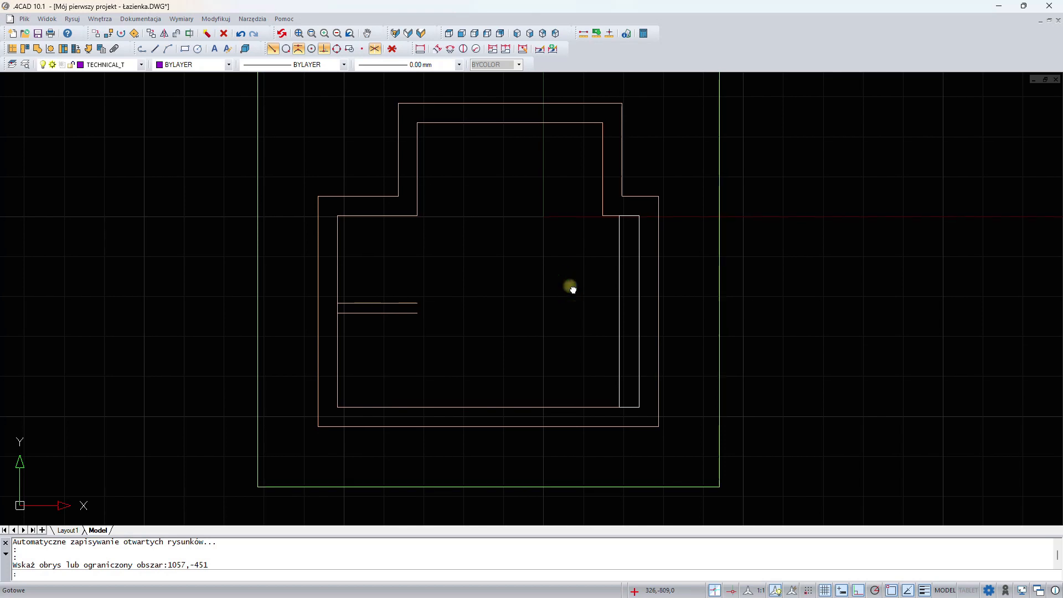
mouse_move(570, 287)
middle_mouse_down()
mouse_move(574, 323)
mouse_move(678, 322)
mouse_move(629, 247)
mouse_move(572, 304)
mouse_move(633, 335)
mouse_move(634, 263)
mouse_move(601, 308)
middle_mouse_up()
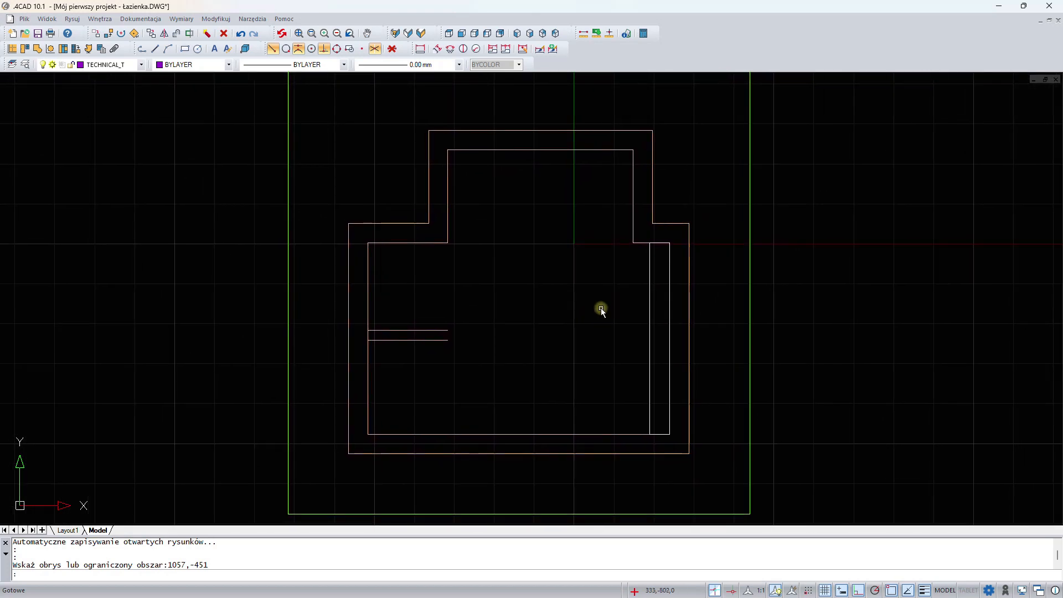
key("Escape")
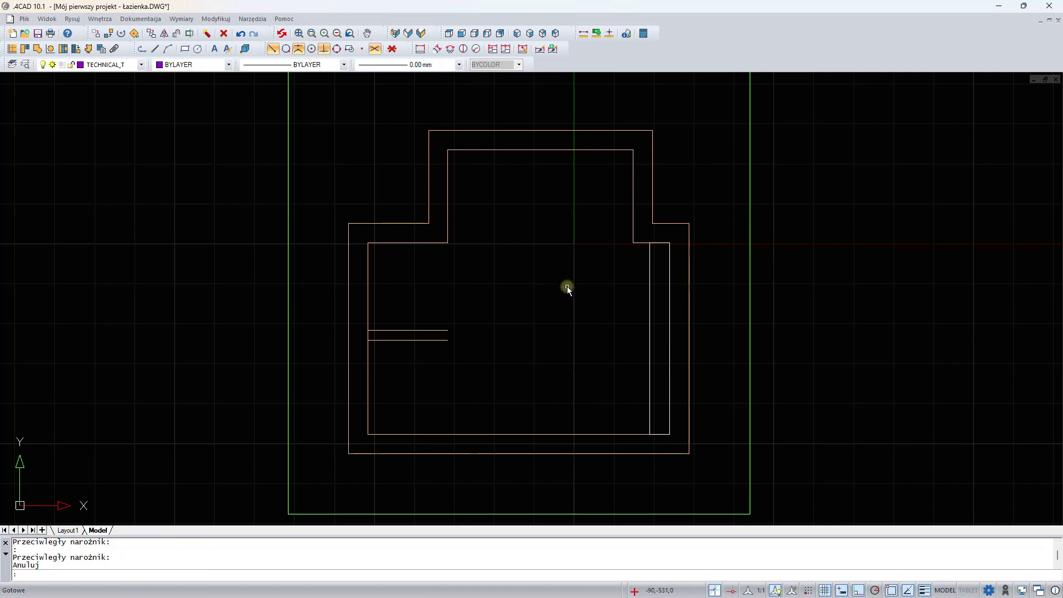
middle_click_drag(570, 291, 595, 264, "shift")
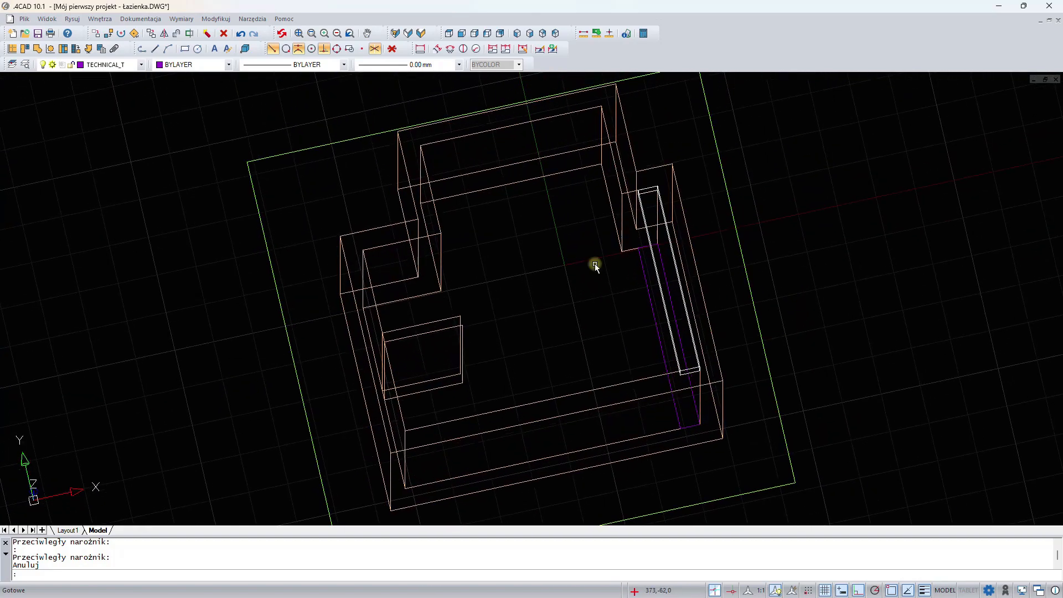
- Inspect the room from the standard top, front, left, back and isometric views, ending in the above left front view
left_click(449, 35)
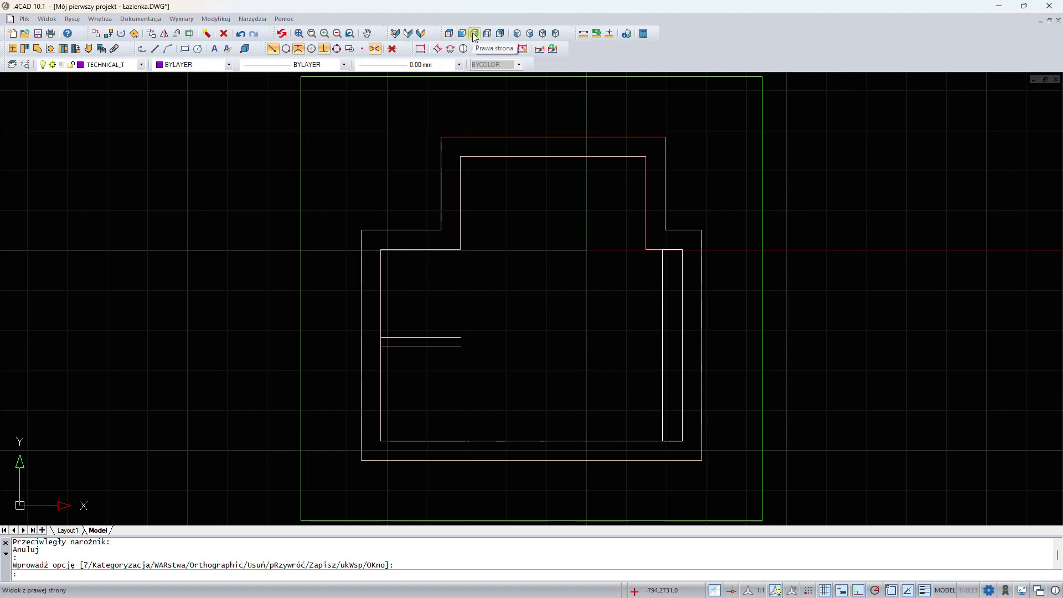
left_click(462, 34)
left_click(488, 34)
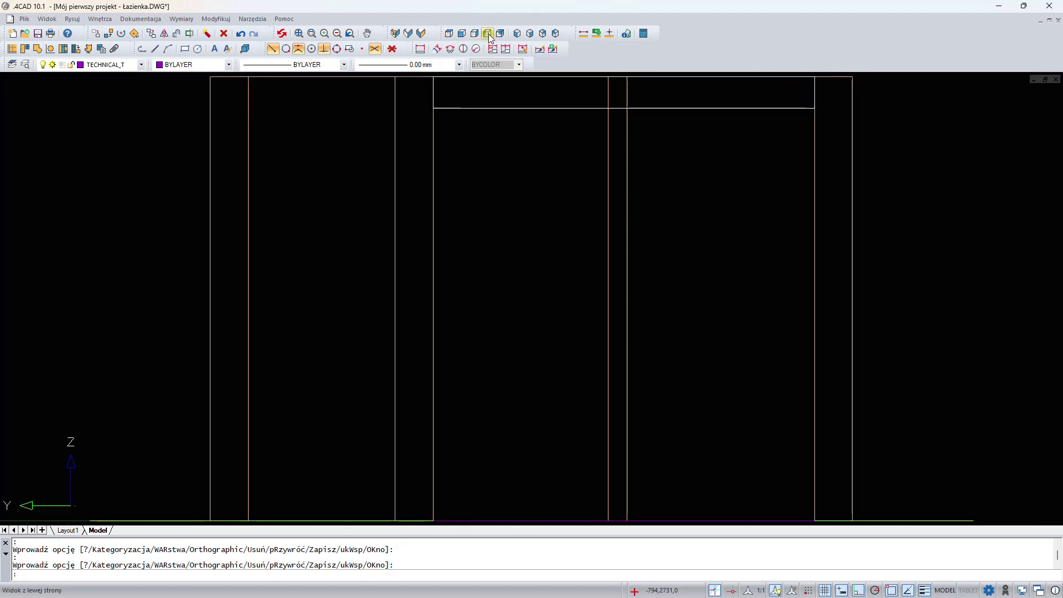
left_click(500, 34)
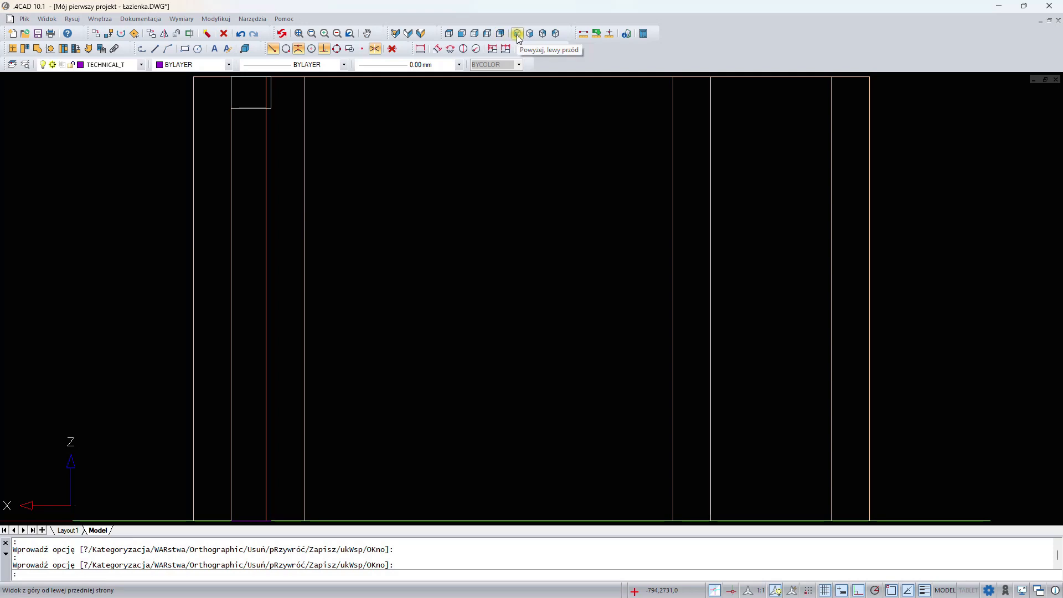
left_click(516, 35)
left_click(542, 34)
left_click(542, 34)
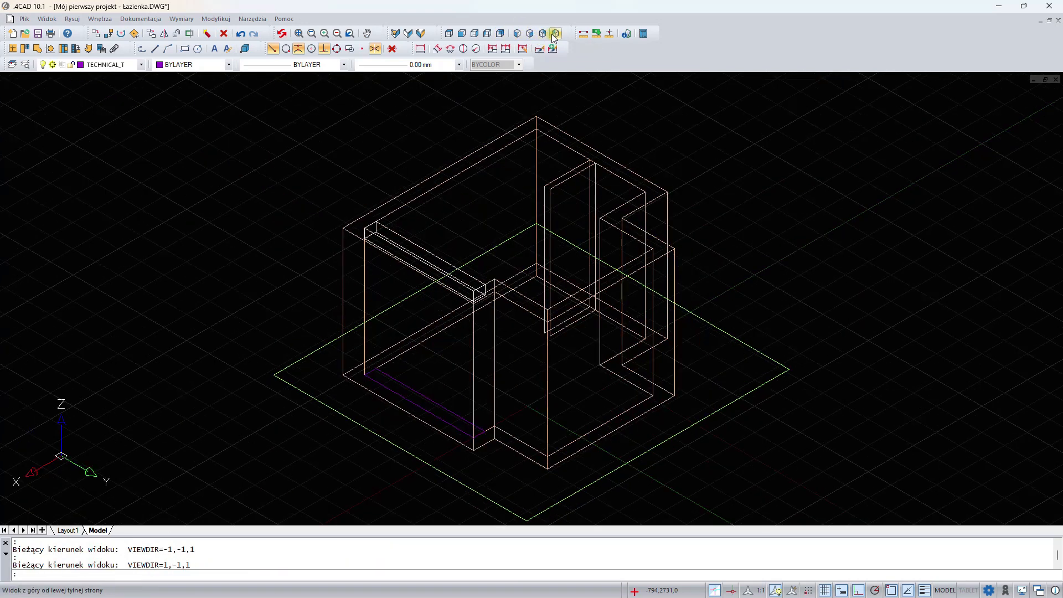
left_click(555, 35)
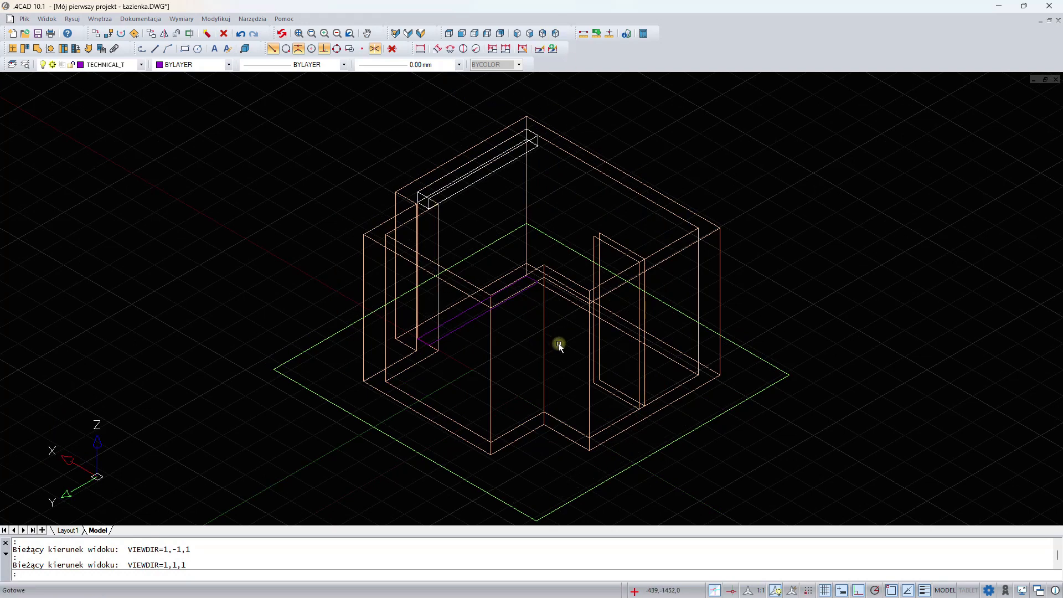
left_click(451, 38)
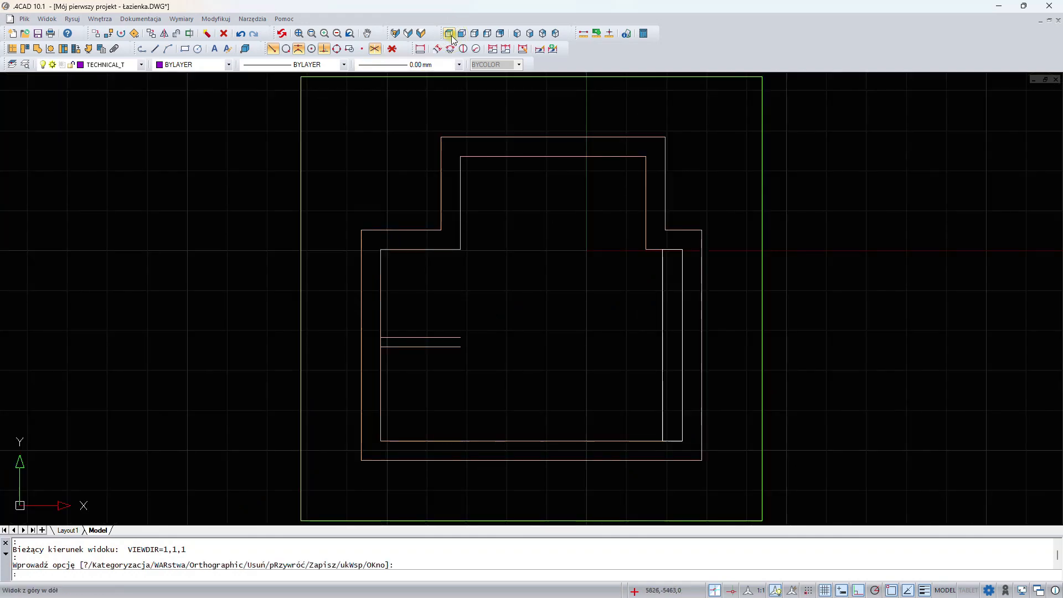
left_click(517, 33)
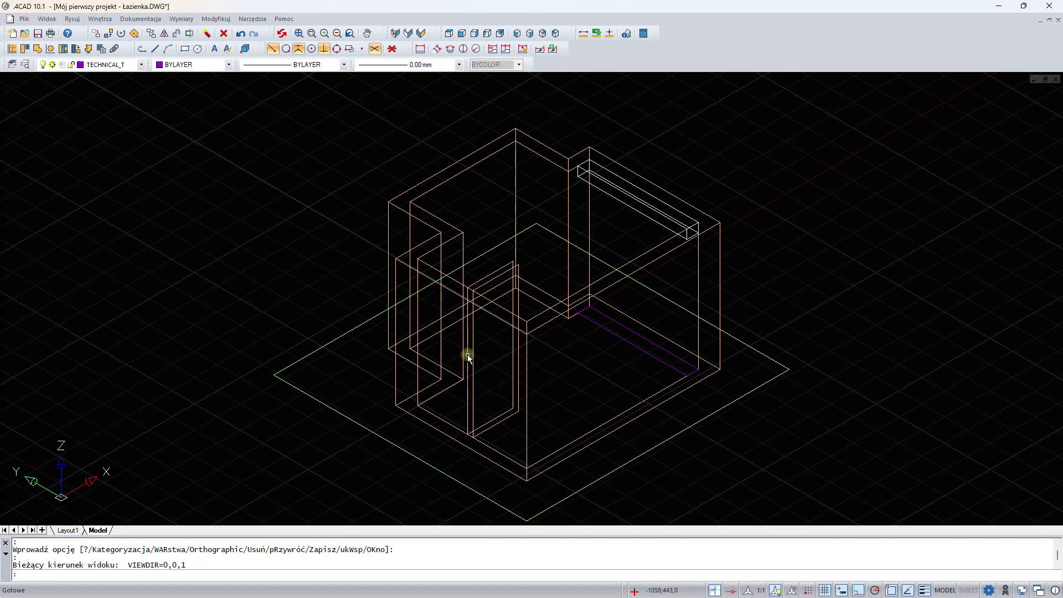
- Return to the top view and choose the rebated interior door model Przylgowe 69 from the door library
left_click(450, 34)
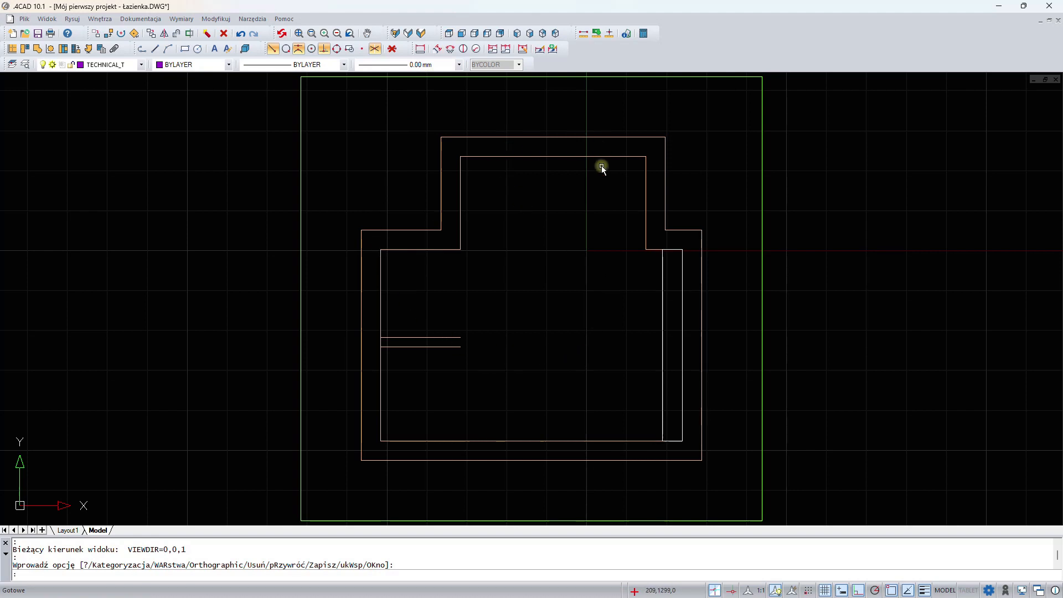
key("Escape")
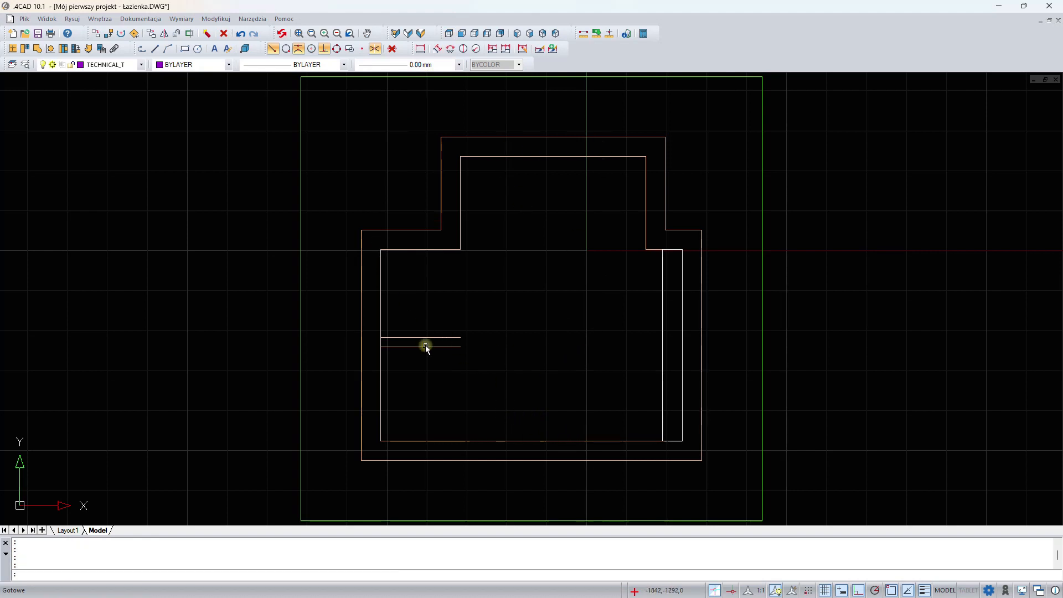
left_click(25, 48)
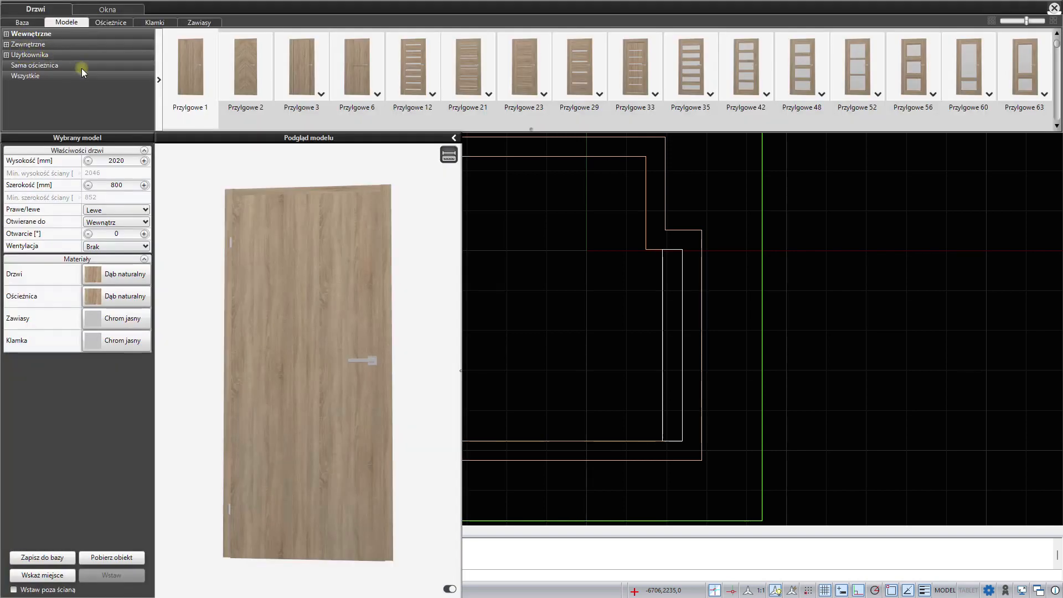
left_click(8, 34)
left_click(35, 46)
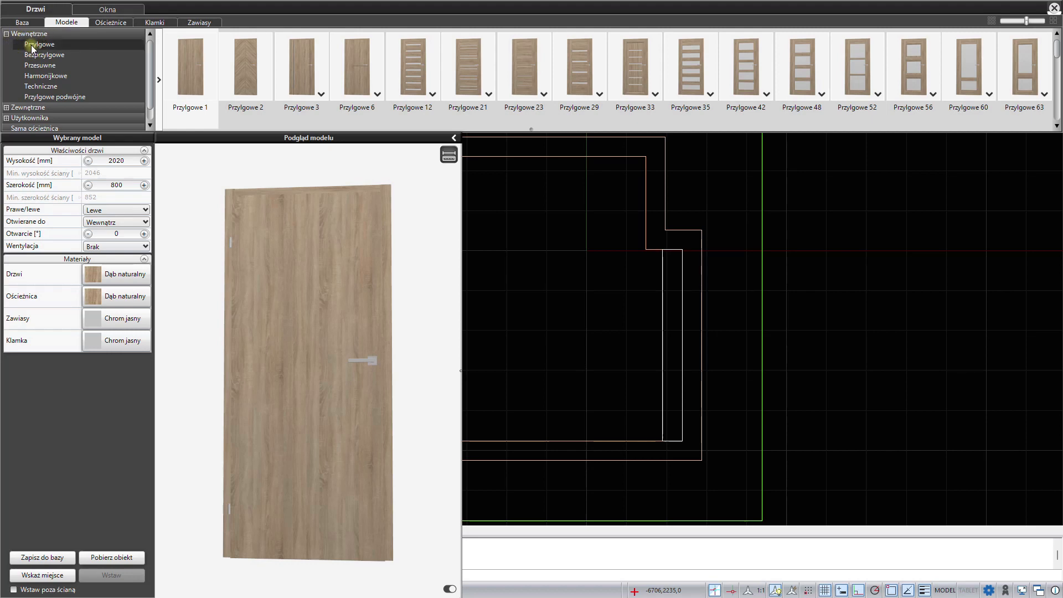
scroll(408, 102, "down", 3)
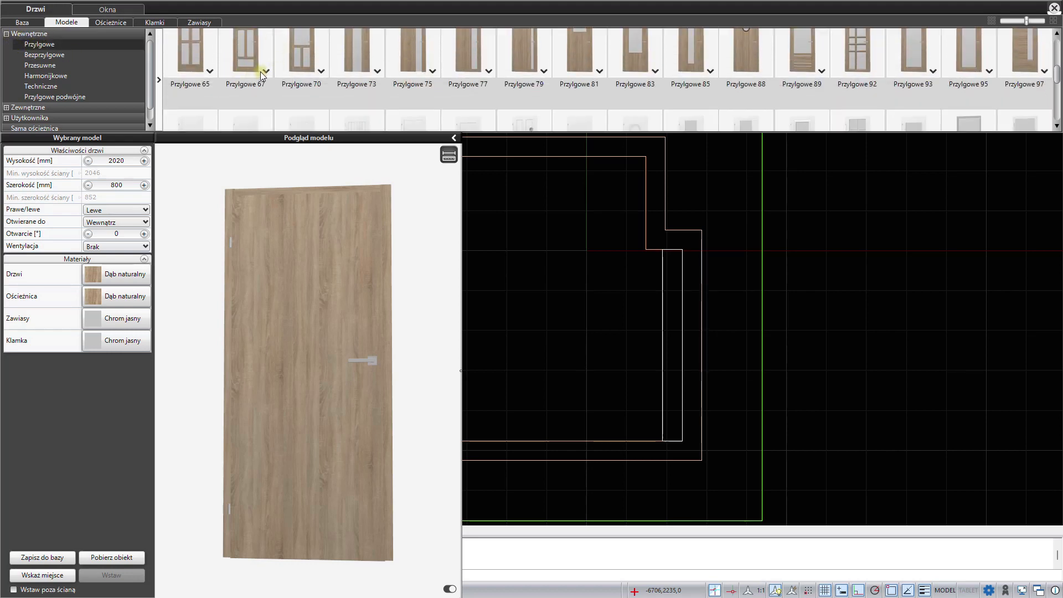
left_click(266, 71)
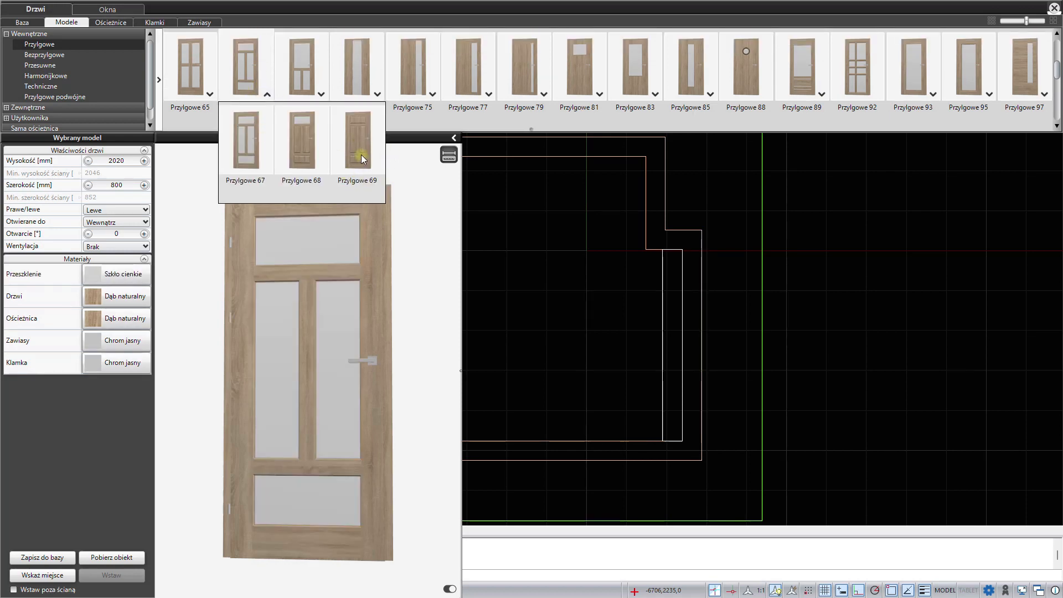
left_click(362, 155)
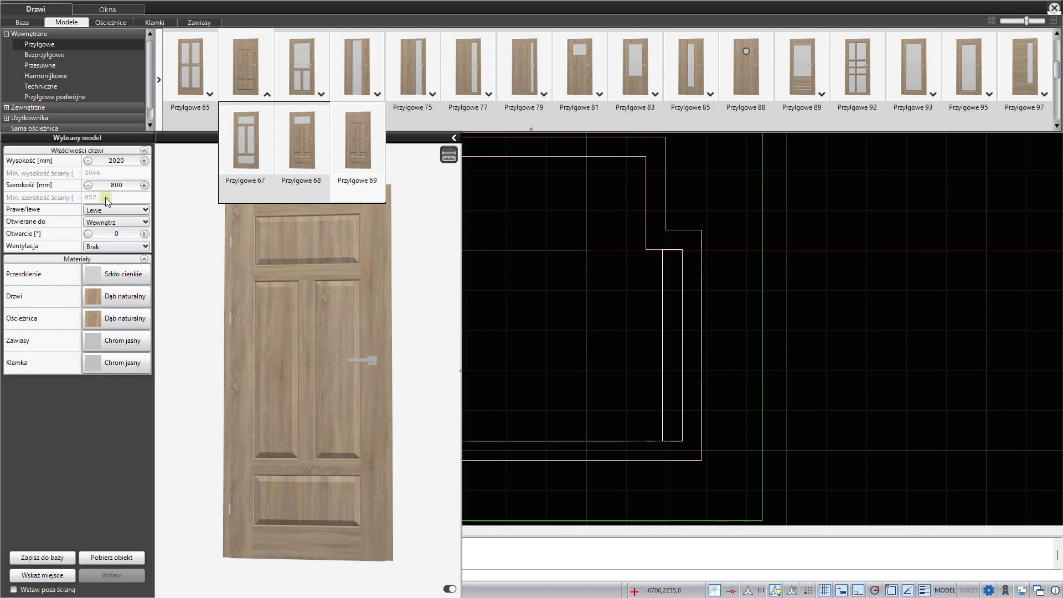
- Keep the door's default dimensions and position it on the room's lower wall, opening outwards
left_click(129, 181)
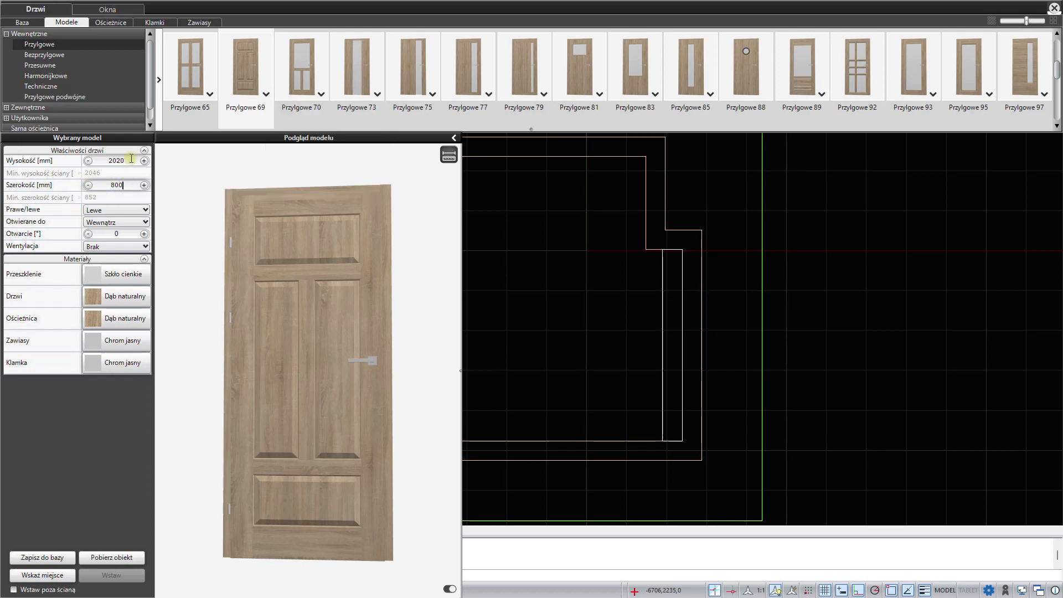
left_click(131, 159)
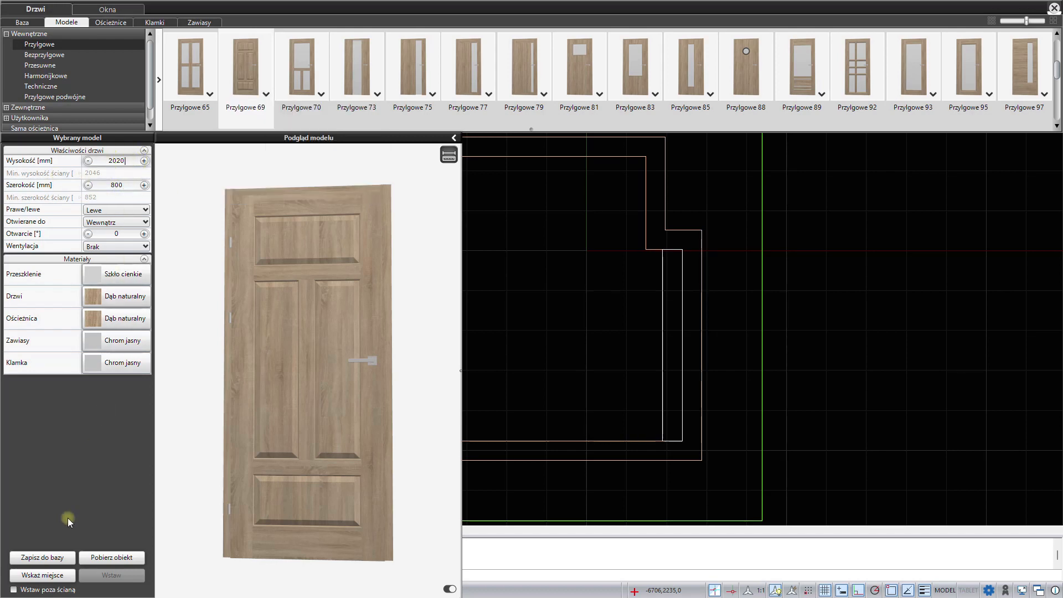
left_click(48, 576)
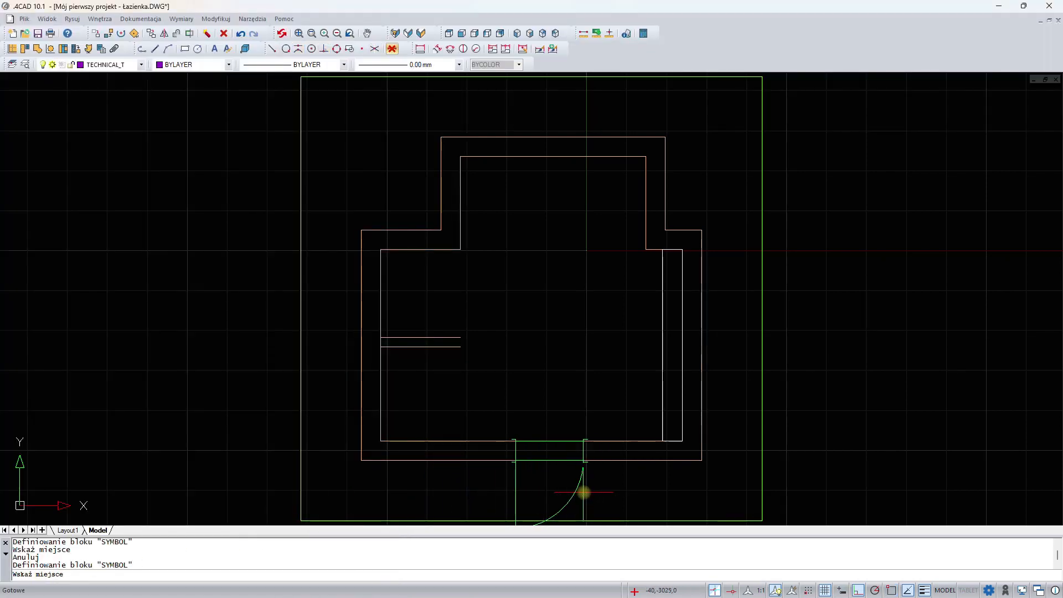
left_click(582, 494)
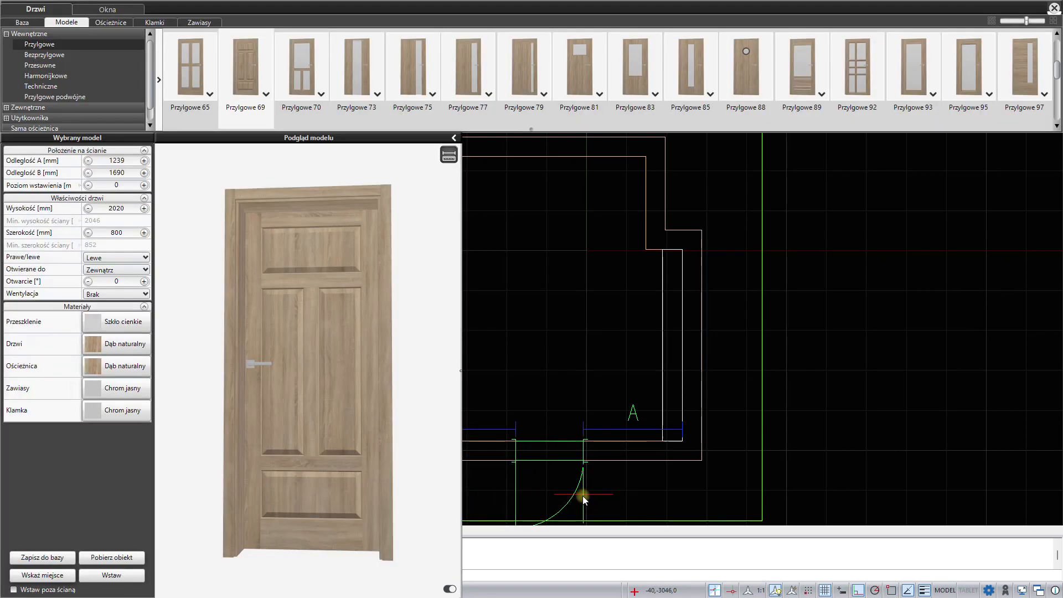
- Give the door the adjustable rebated frame with the wider rounded trim and the handle Klamka 38 blokada
left_click(110, 22)
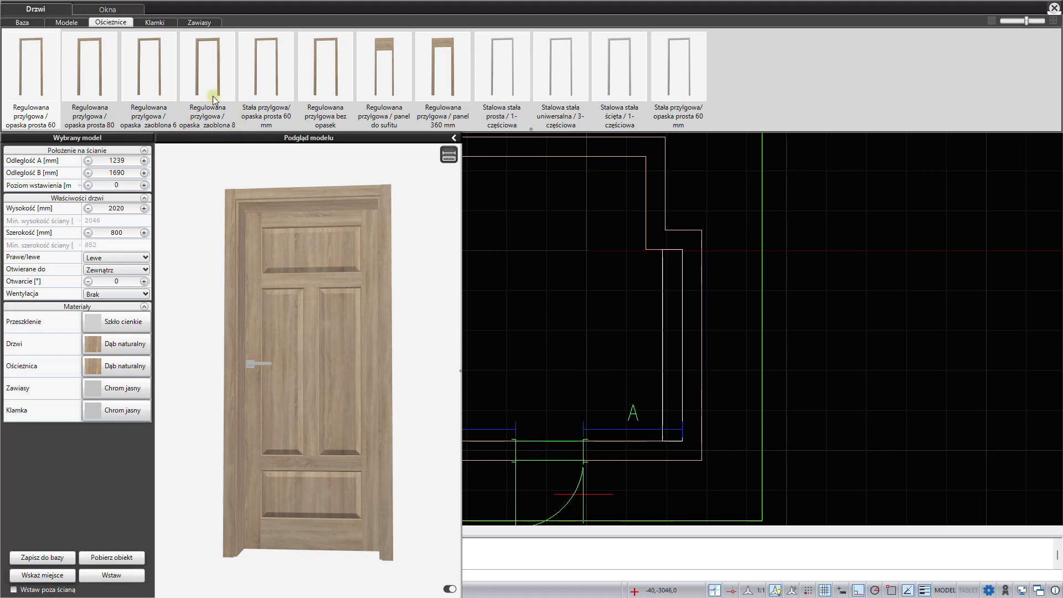
left_click(213, 69)
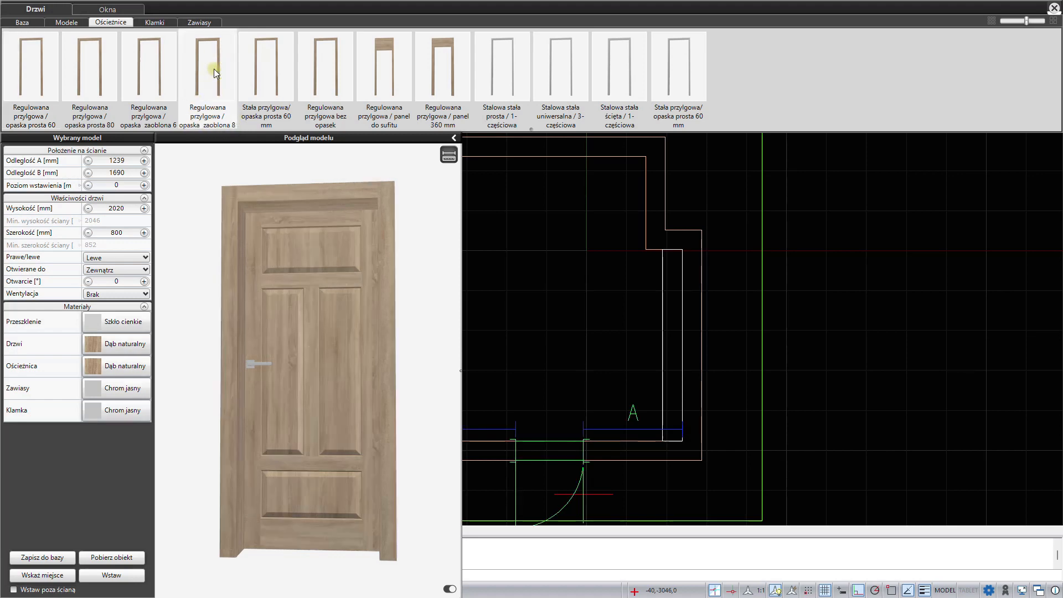
left_click(153, 24)
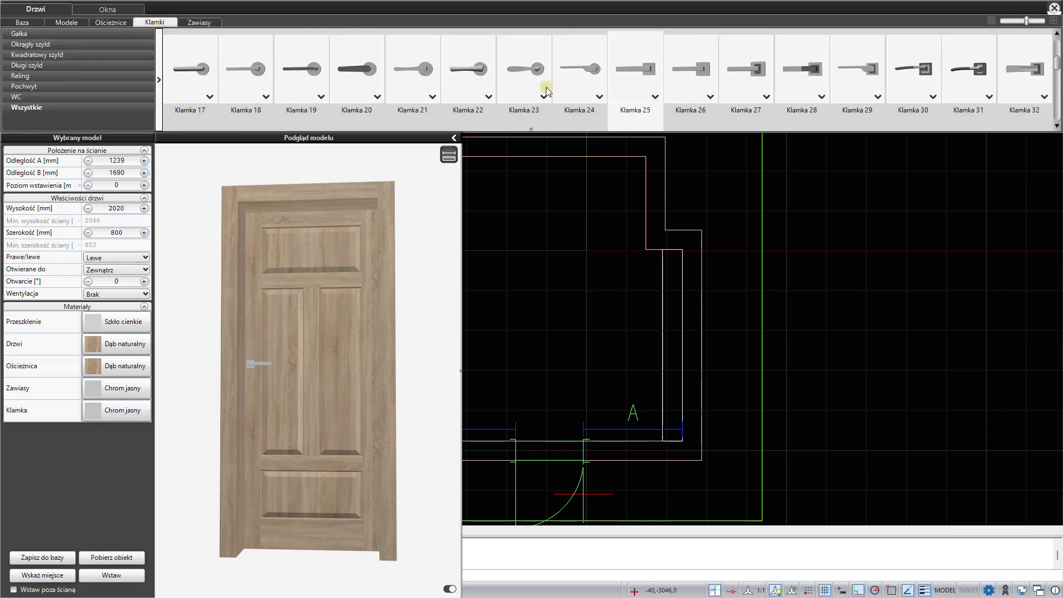
scroll(613, 87, "down", 2)
scroll(612, 87, "down", 3)
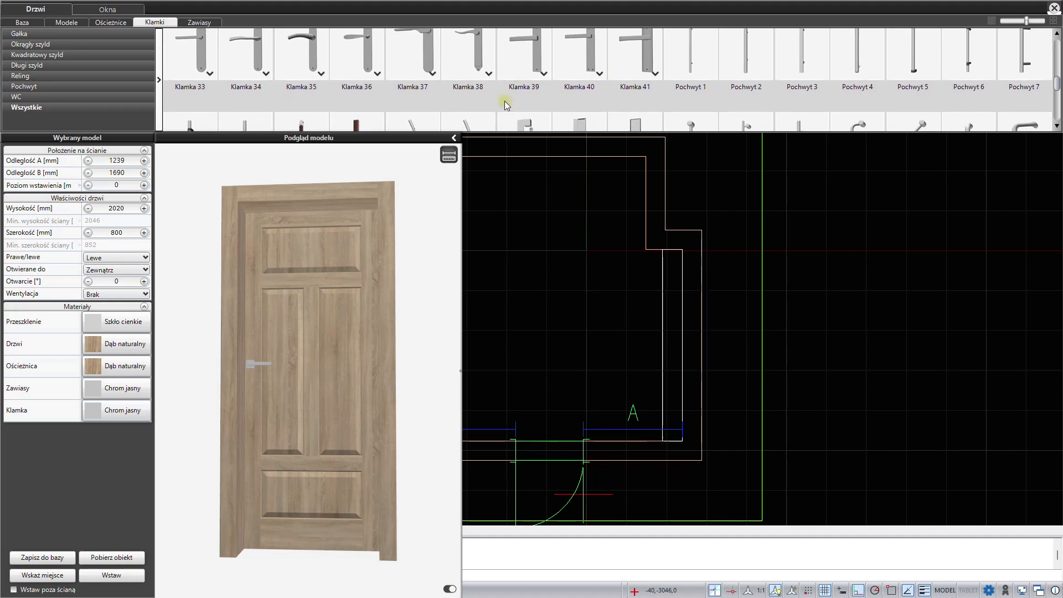
left_click(489, 73)
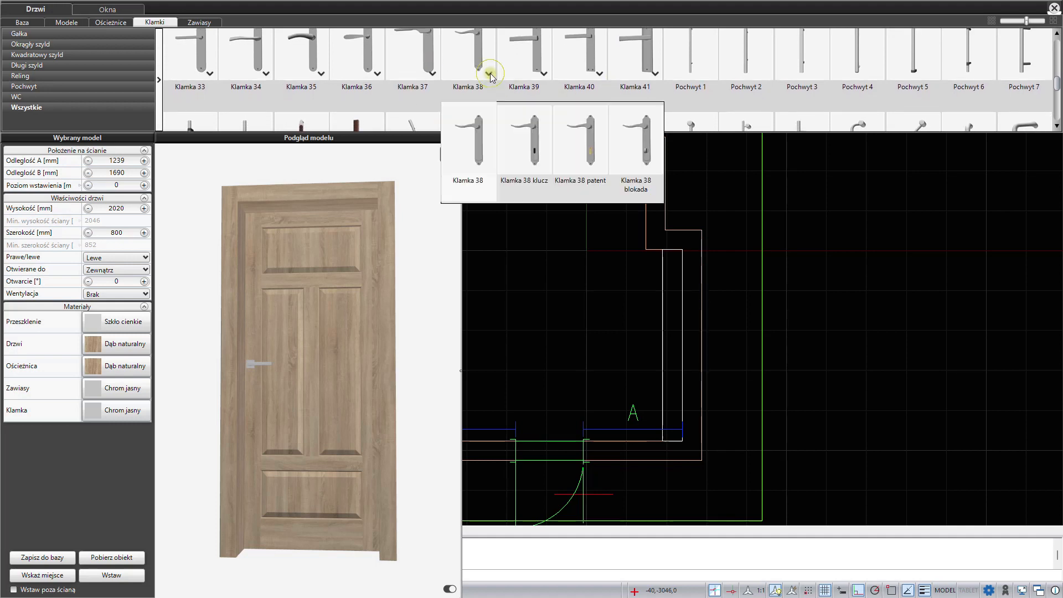
left_click(639, 157)
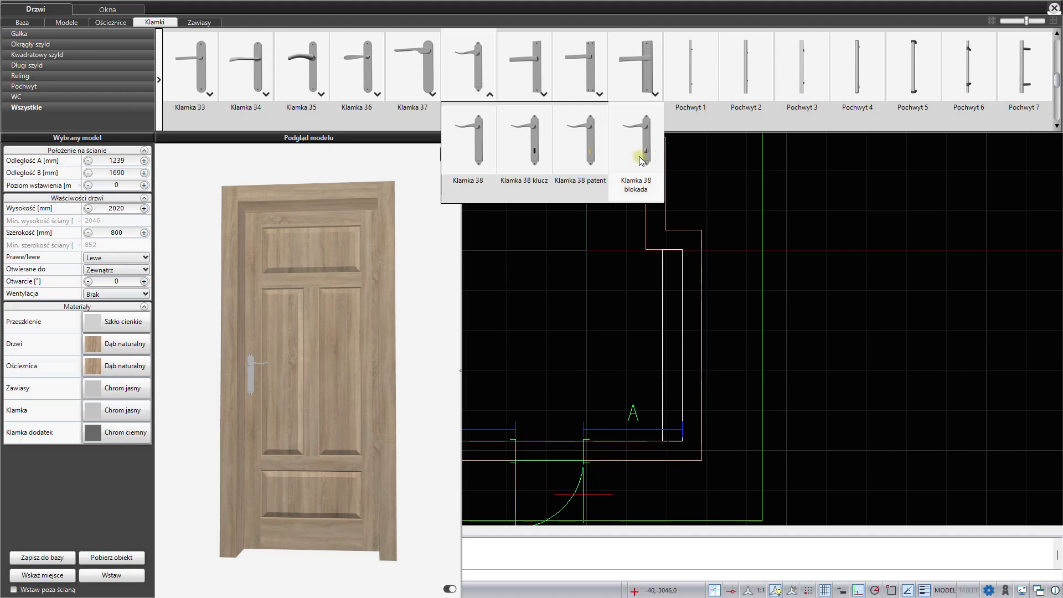
- Reverse the door handle so its lock side is swapped, checking it up close in the model preview
mouse_move(225, 419)
left_mouse_down()
mouse_move(284, 430)
mouse_move(238, 434)
left_mouse_up()
scroll(244, 397, "up", 5)
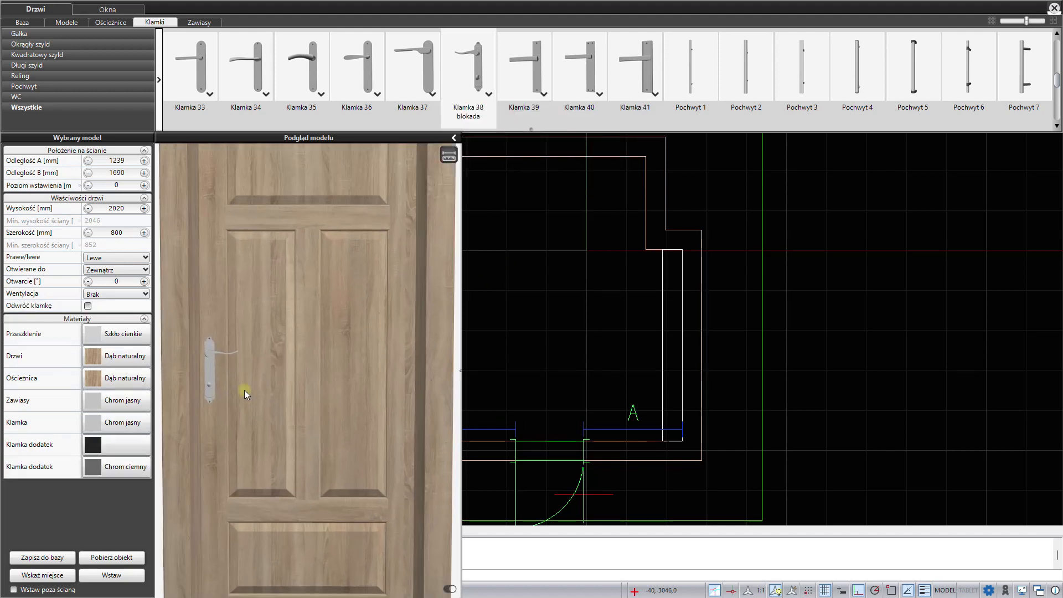
middle_click_drag(307, 393, 310, 380)
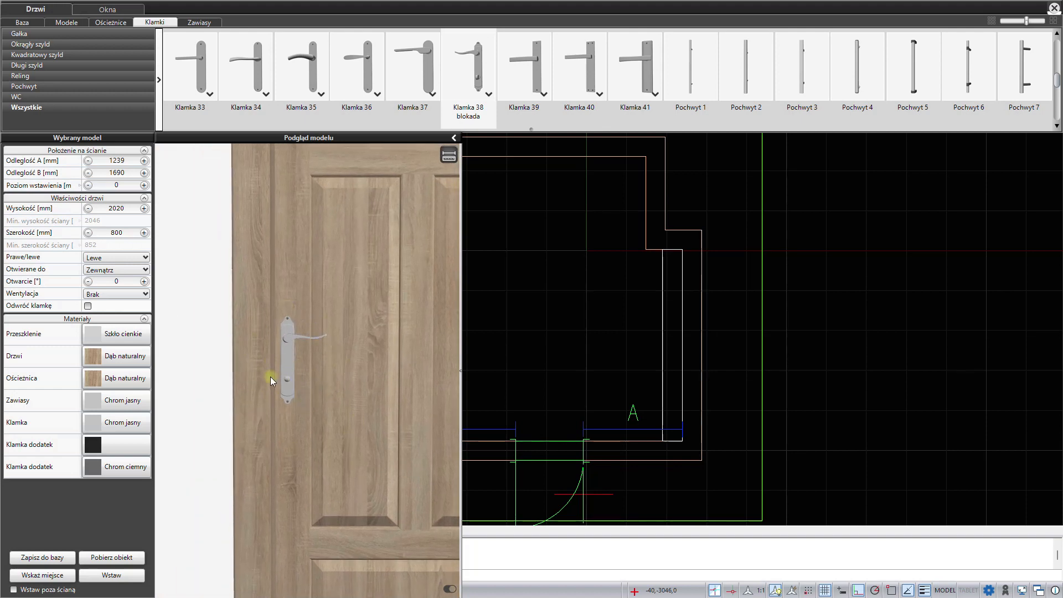
left_click(88, 306)
mouse_move(308, 398)
left_mouse_down()
mouse_move(231, 398)
mouse_move(364, 389)
mouse_move(278, 396)
mouse_move(288, 397)
left_mouse_up()
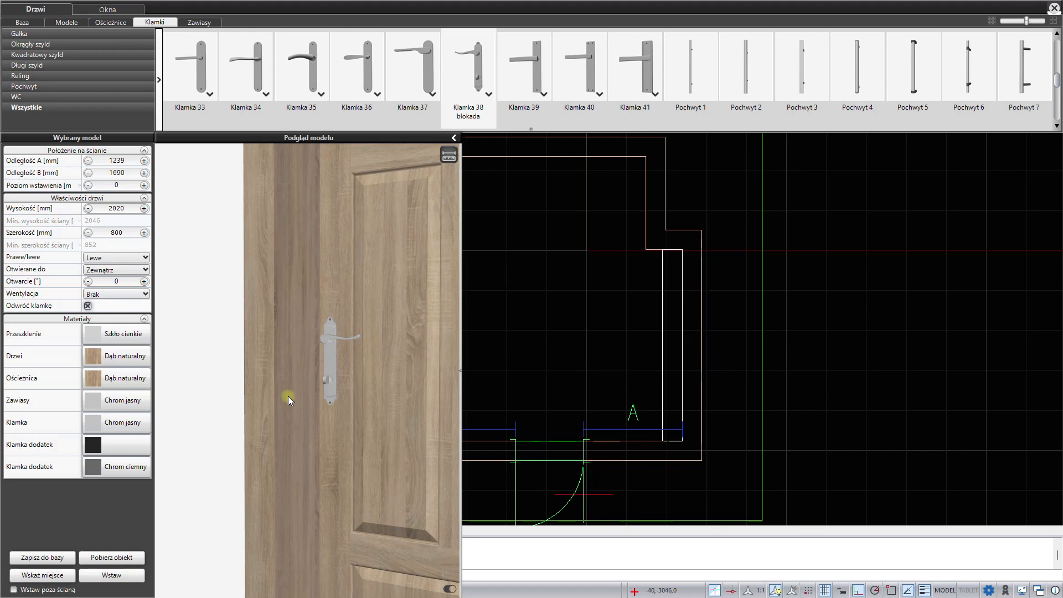
scroll(288, 397, "down", 6)
left_click_drag(293, 397, 310, 412)
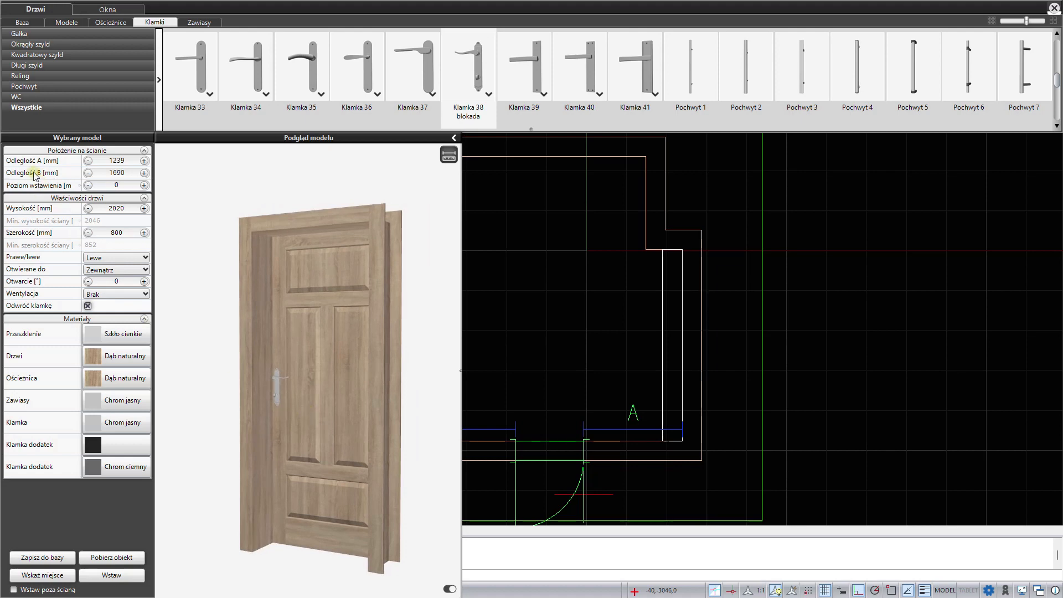
- Set the door's distance A on the wall to 1150 mm
left_click_drag(129, 160, 69, 160)
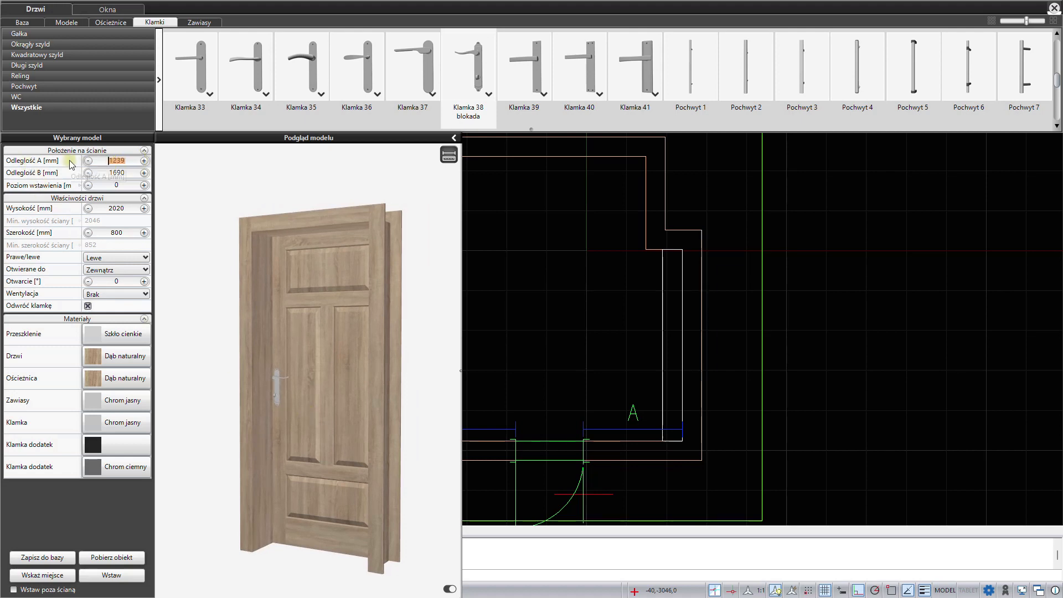
type("1150")
key("Return")
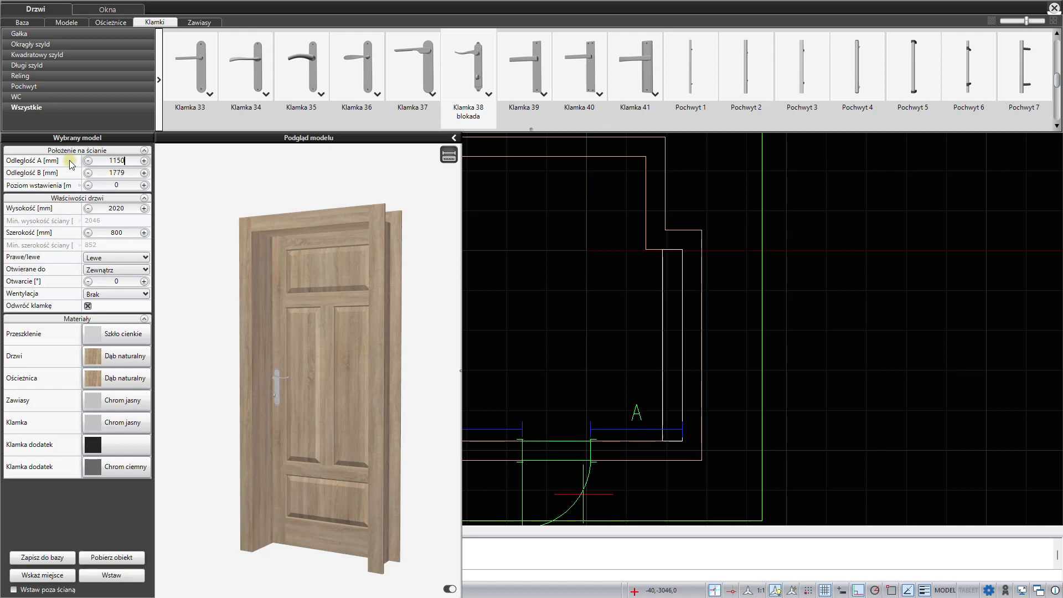
- Make the door right-handed (Prawe) and insert it into the lower wall
left_click(98, 258)
left_click(105, 278)
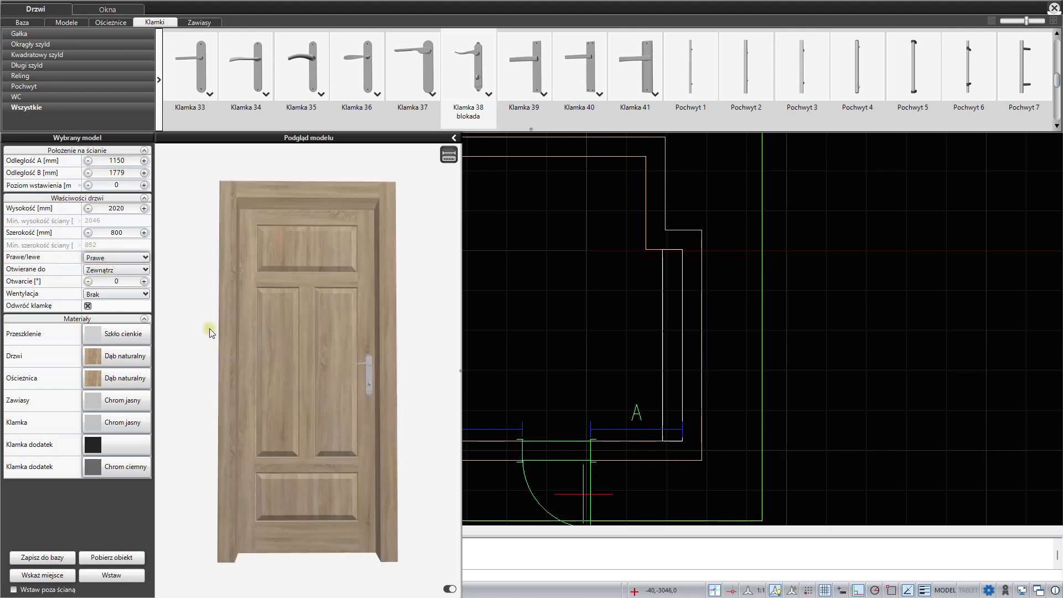
left_click_drag(241, 360, 234, 360)
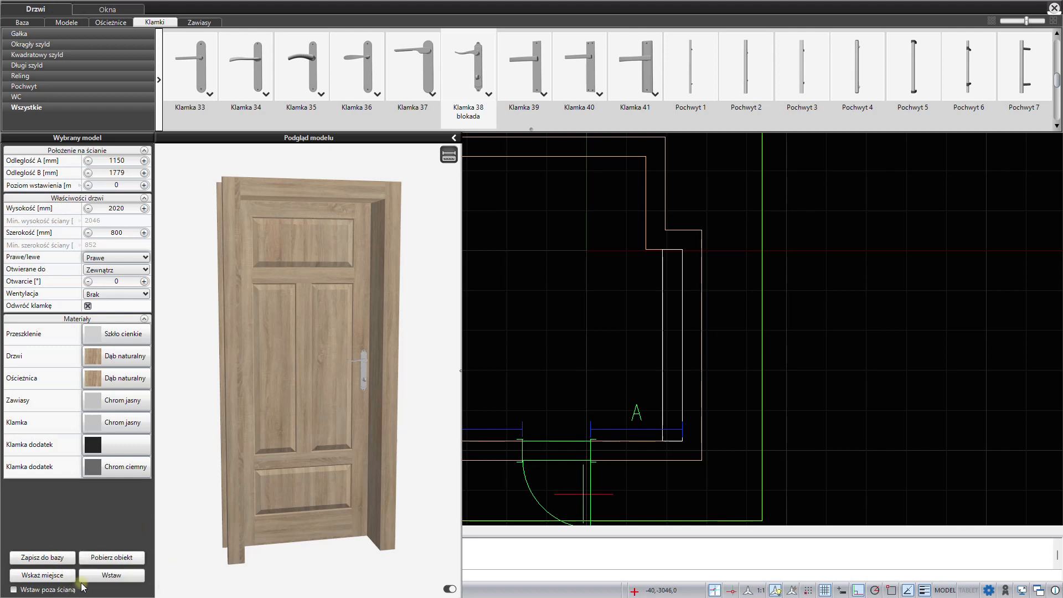
left_click(108, 576)
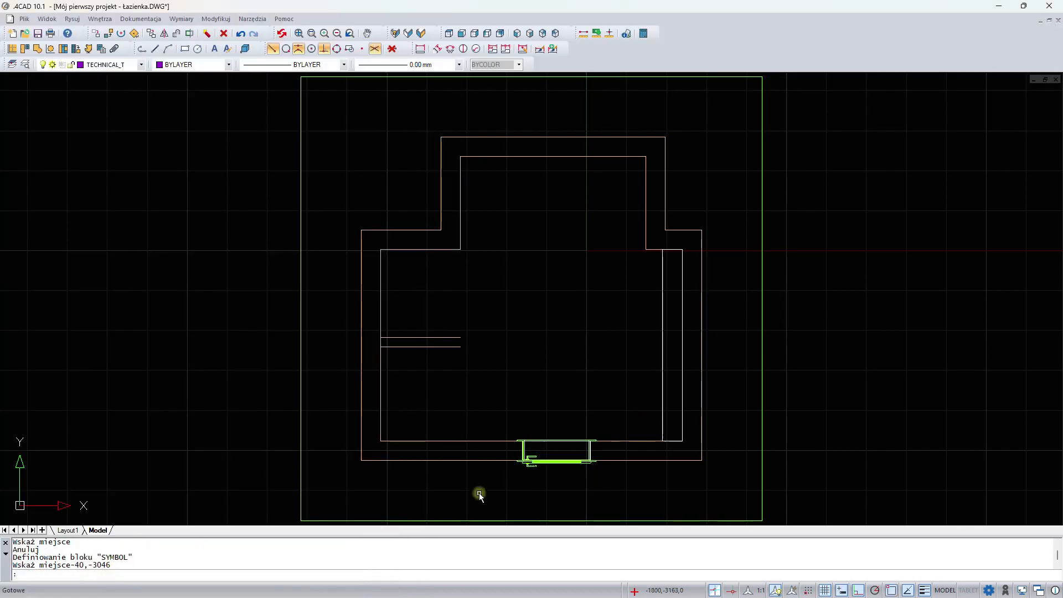
- Choose the atypical two-sash window model Nietypowe dwuskrzydłowe 6 and position it on the room's upper wall
right_click(531, 309)
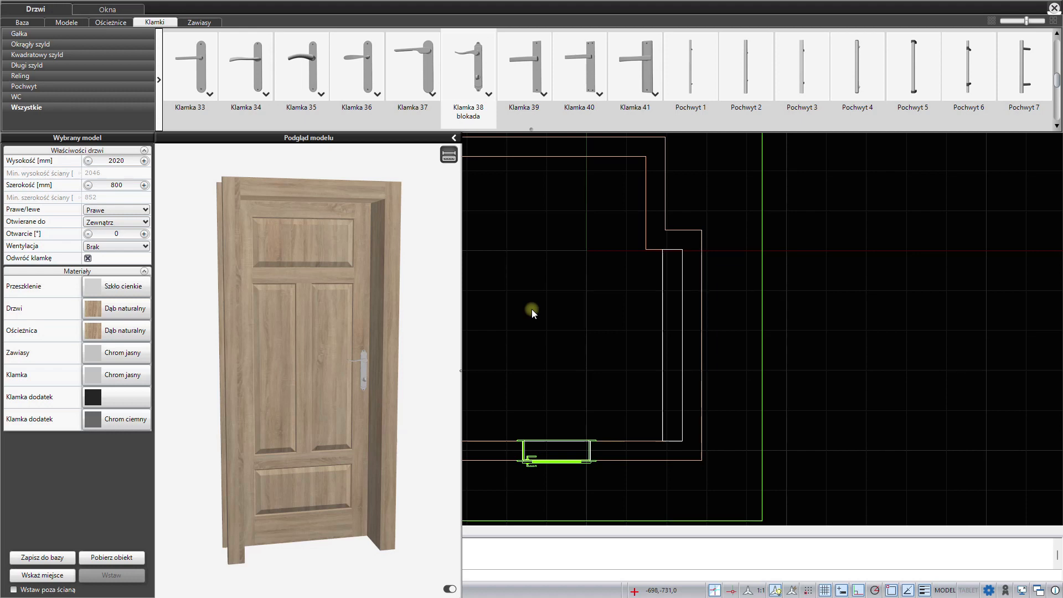
left_click(107, 10)
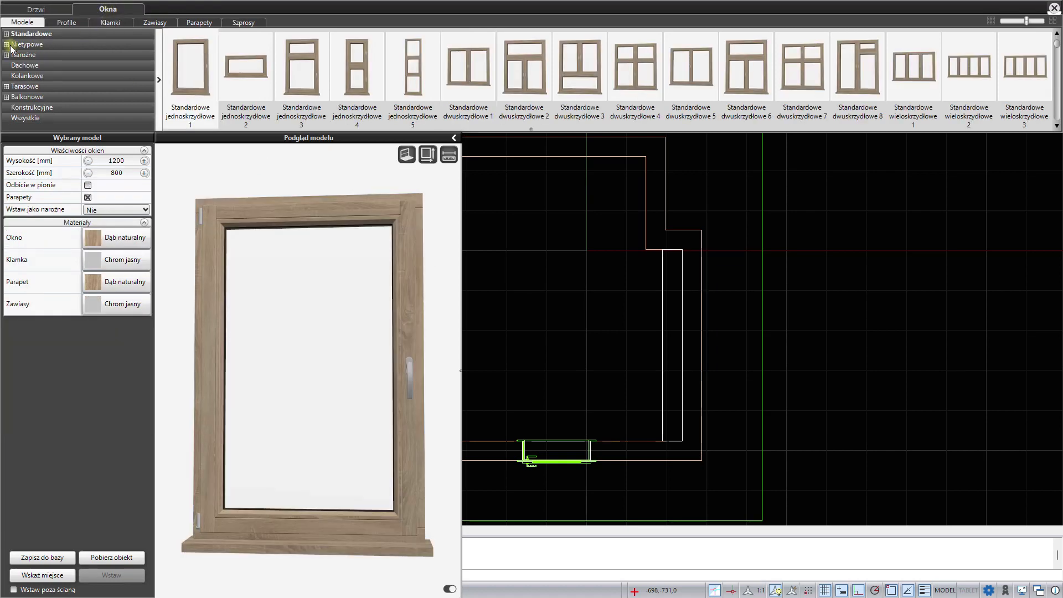
left_click(7, 45)
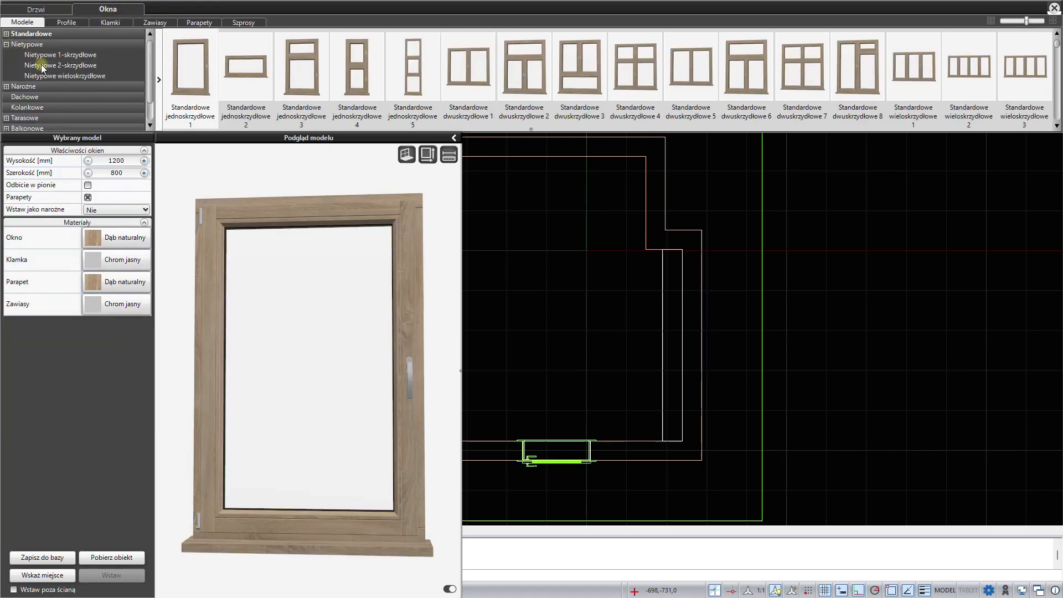
left_click(43, 66)
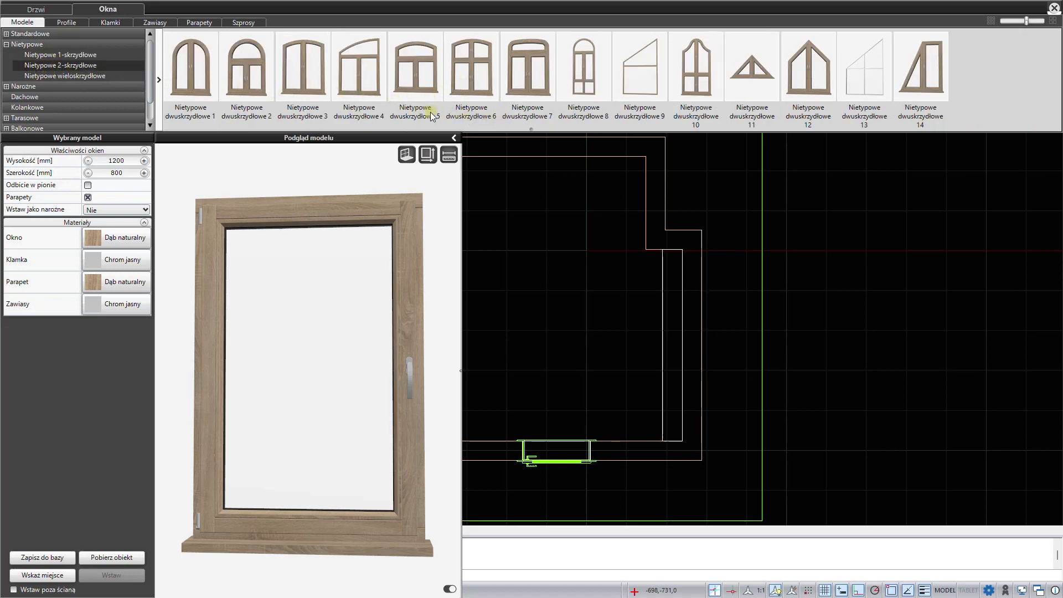
left_click(480, 85)
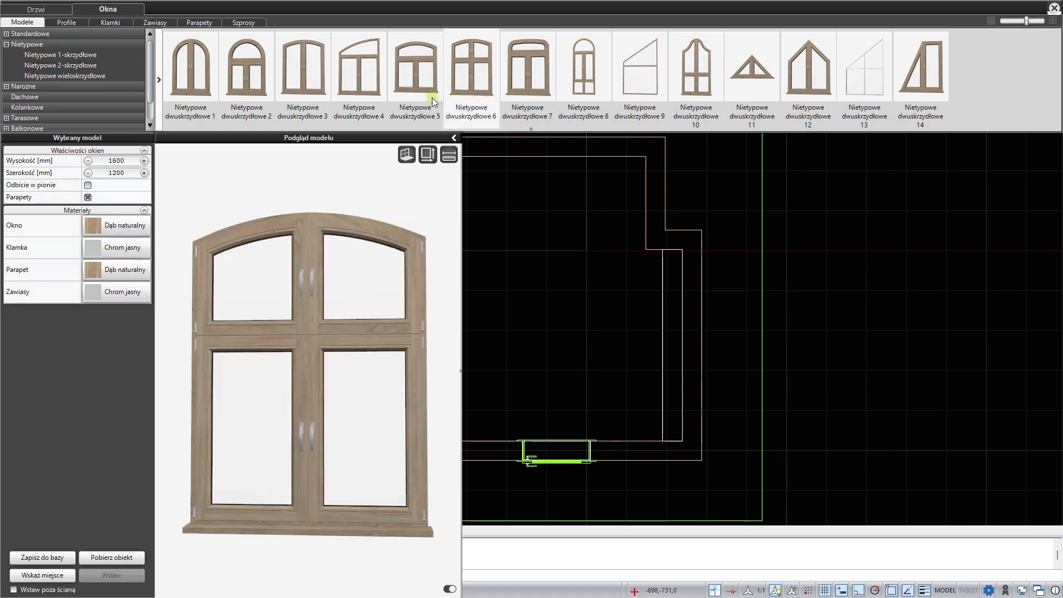
left_click(42, 575)
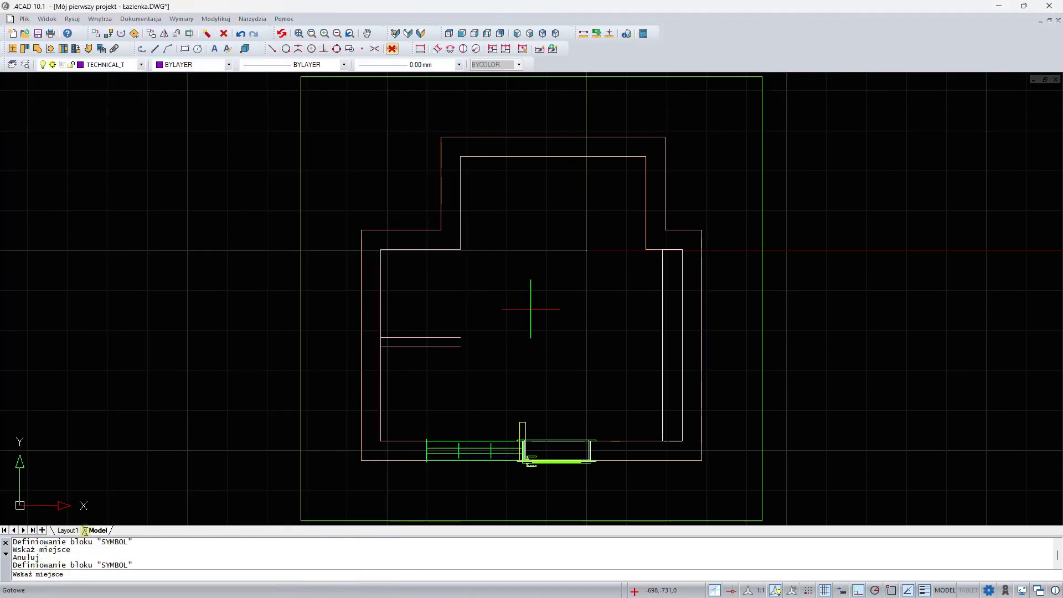
left_click(502, 195)
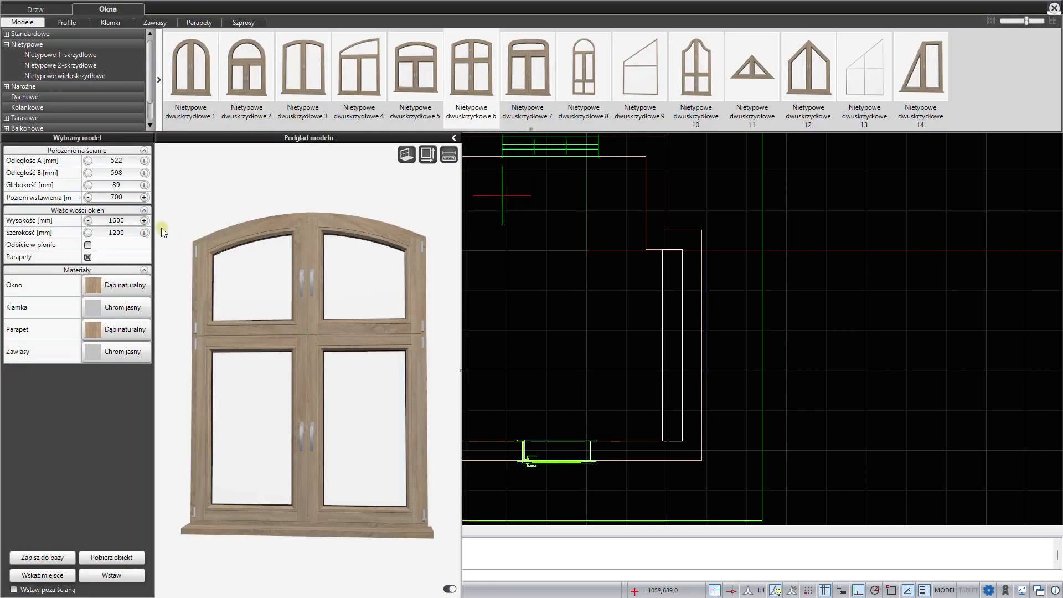
- Set the window's height (Wysokość) to 1800 mm and its width (Szerokość) to 1470 mm
double_click(101, 221)
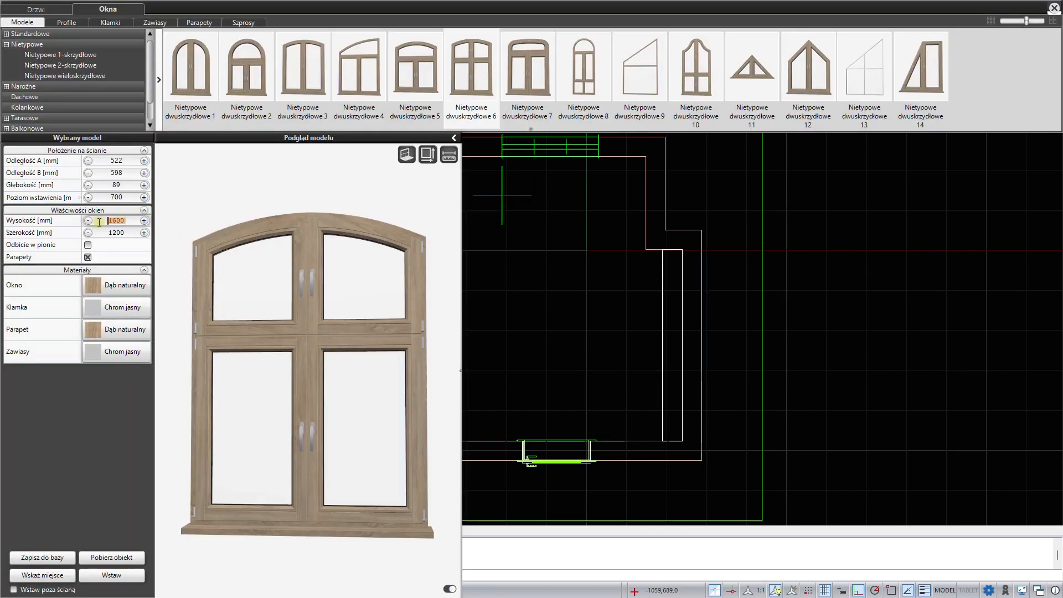
type("1800")
double_click(99, 233)
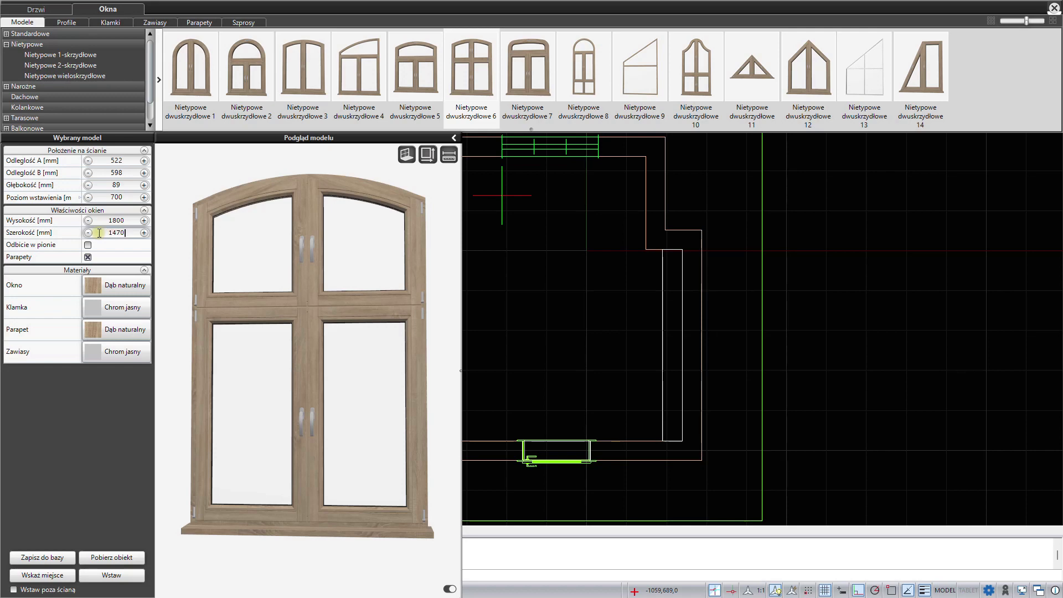
type("1470")
key("Return")
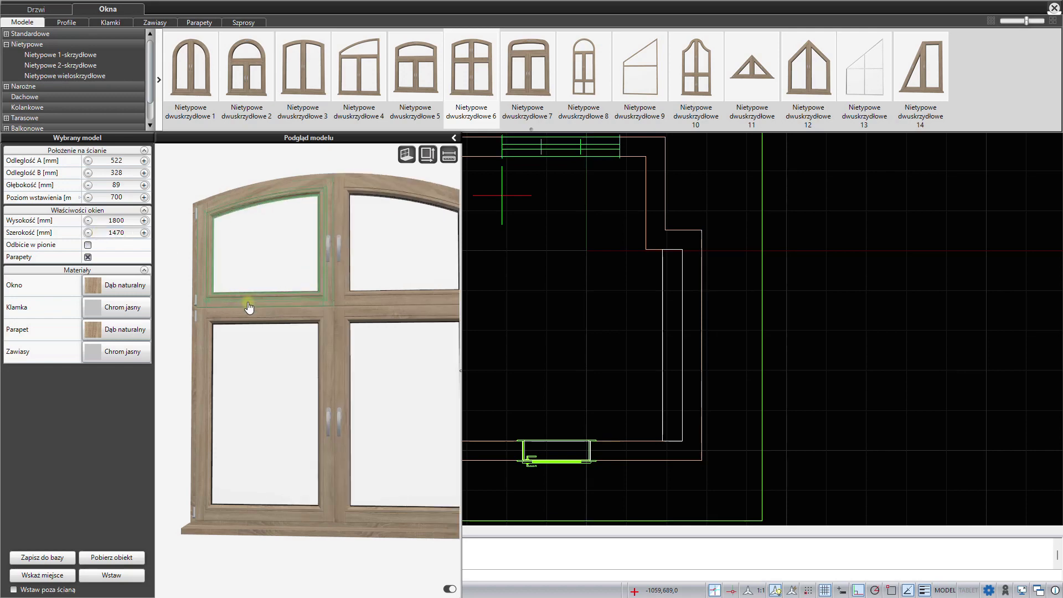
- Set the window's distance A on the wall to 425 mm and its depth (Głębokość) to 170 mm
left_click_drag(238, 332, 324, 417)
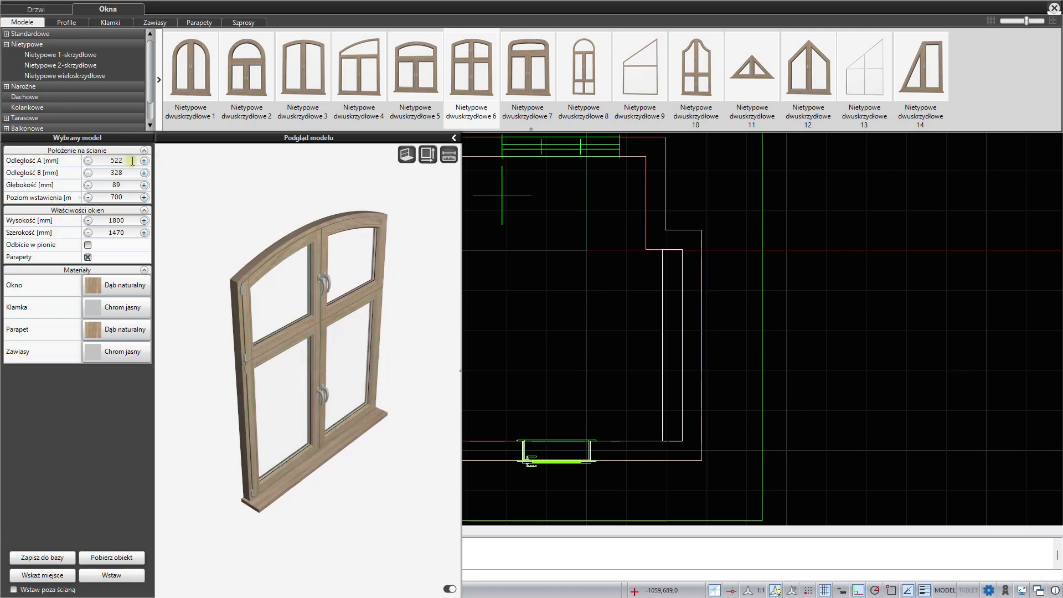
left_click_drag(132, 162, 103, 157)
type("425")
left_click_drag(132, 185, 100, 187)
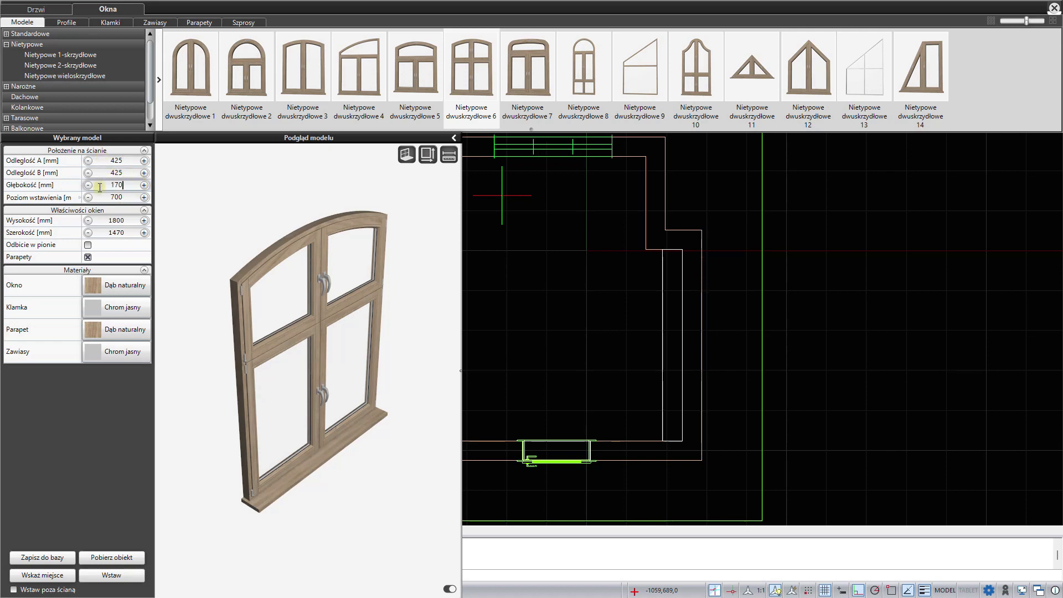
key("Return")
- Set the window's insertion level (Poziom wstawienia) to 800 mm and insert it into the wall
left_click(118, 197)
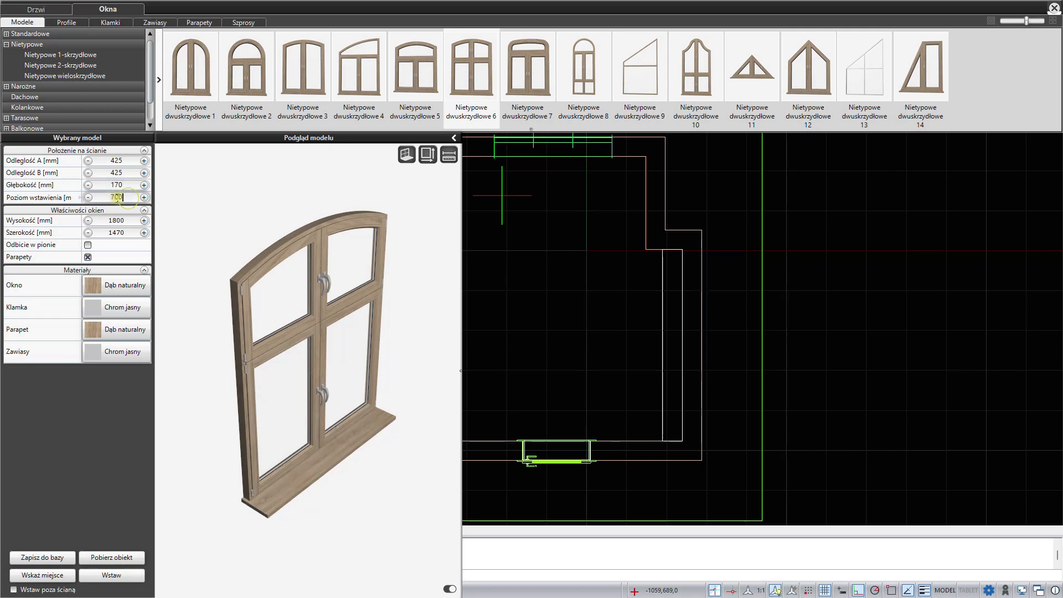
left_click_drag(117, 197, 104, 197)
type("8")
left_click_drag(346, 416, 275, 371)
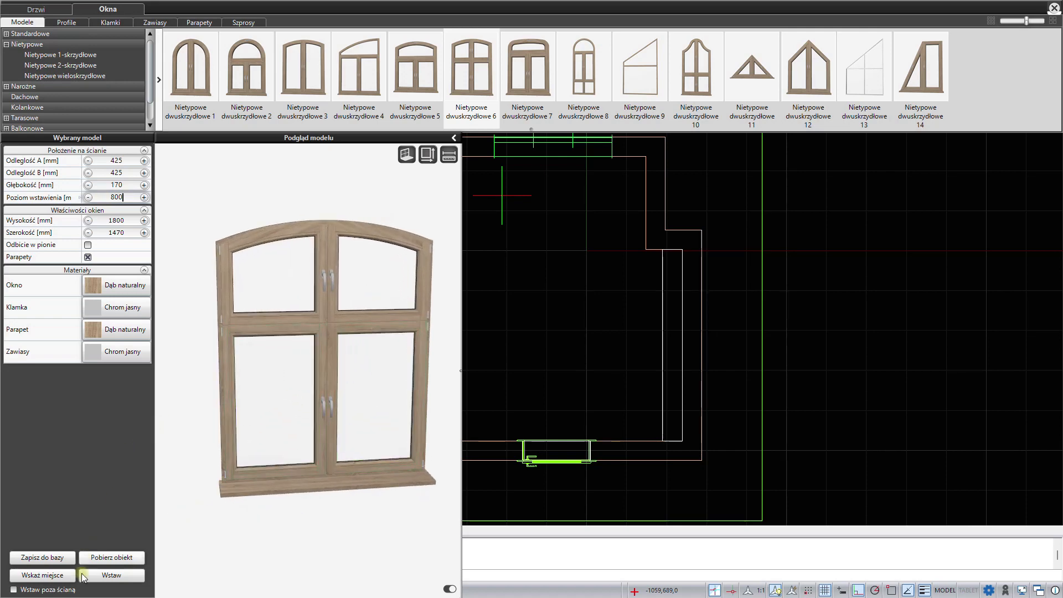
left_click(109, 576)
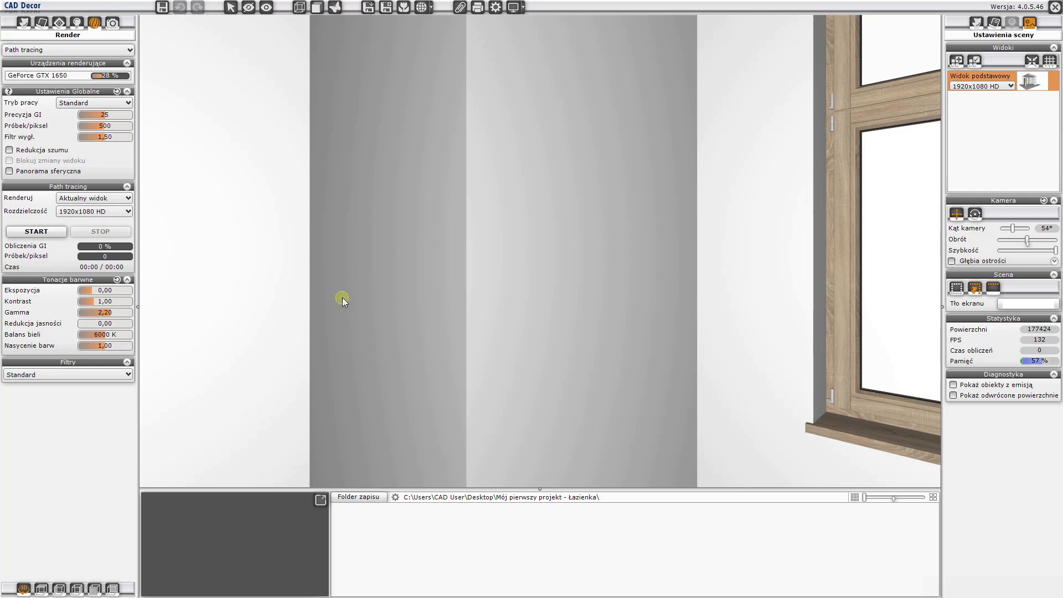
- Look around the bathroom in CAD Decor's 3D view, examining the walls, partition, door and the free wall beside the door
left_click_drag(345, 298, 78, 296)
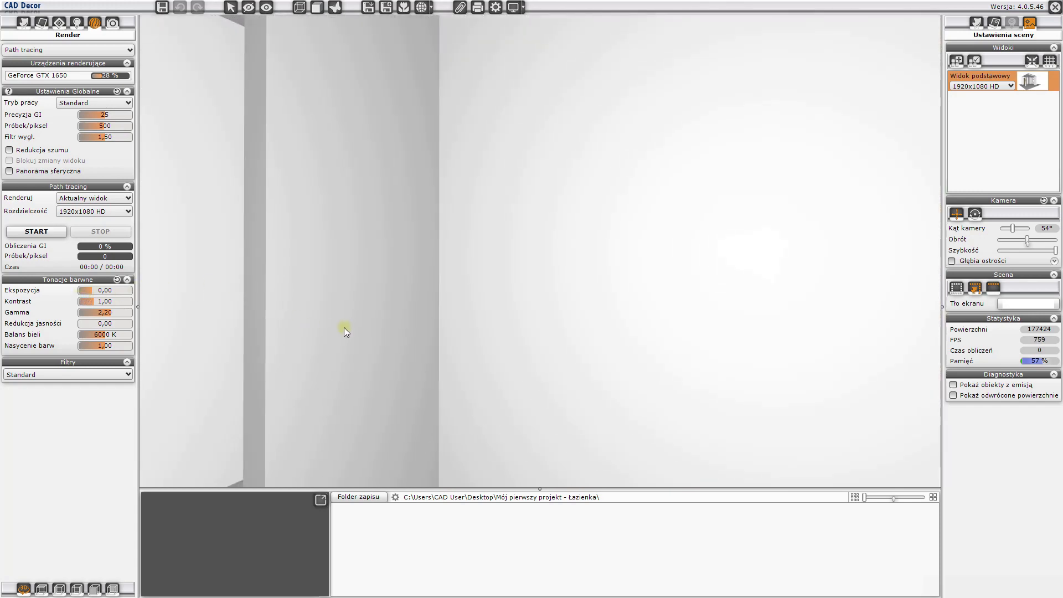
left_click_drag(292, 327, 491, 272)
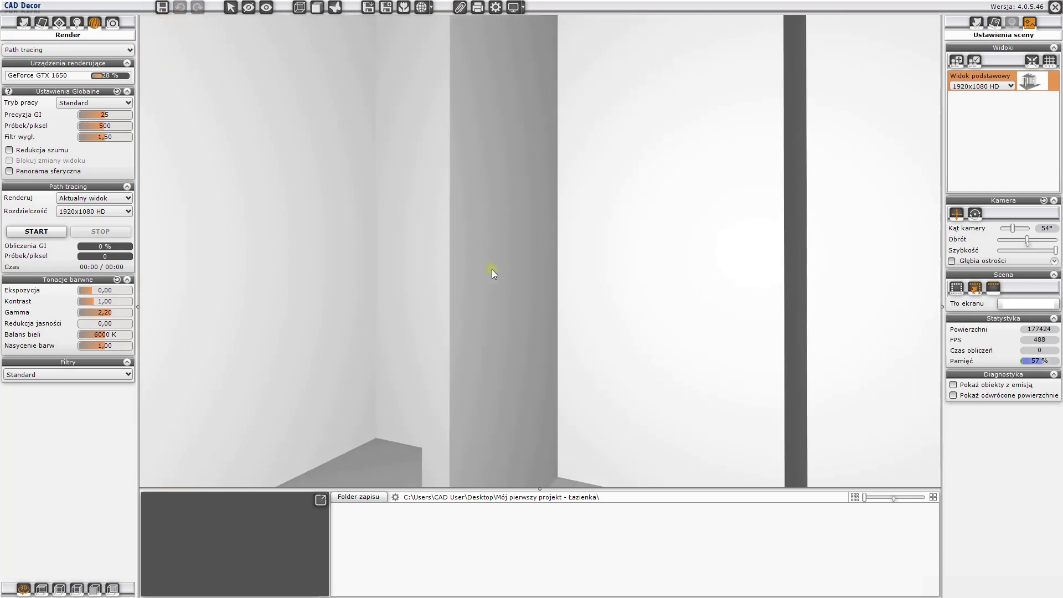
scroll(492, 270, "down", 5)
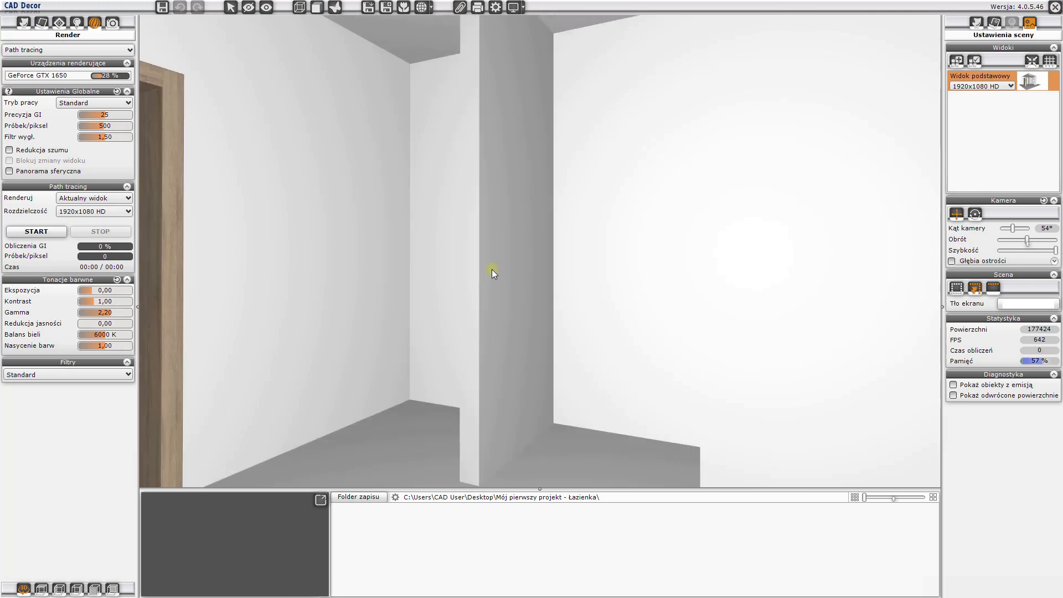
scroll(492, 269, "down", 2)
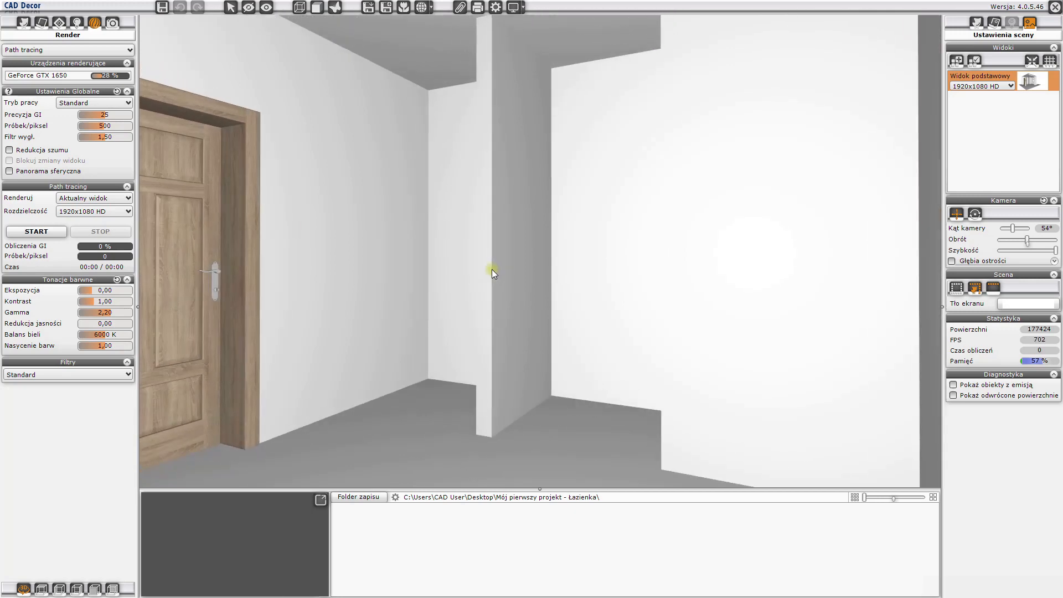
left_click_drag(692, 303, 430, 298)
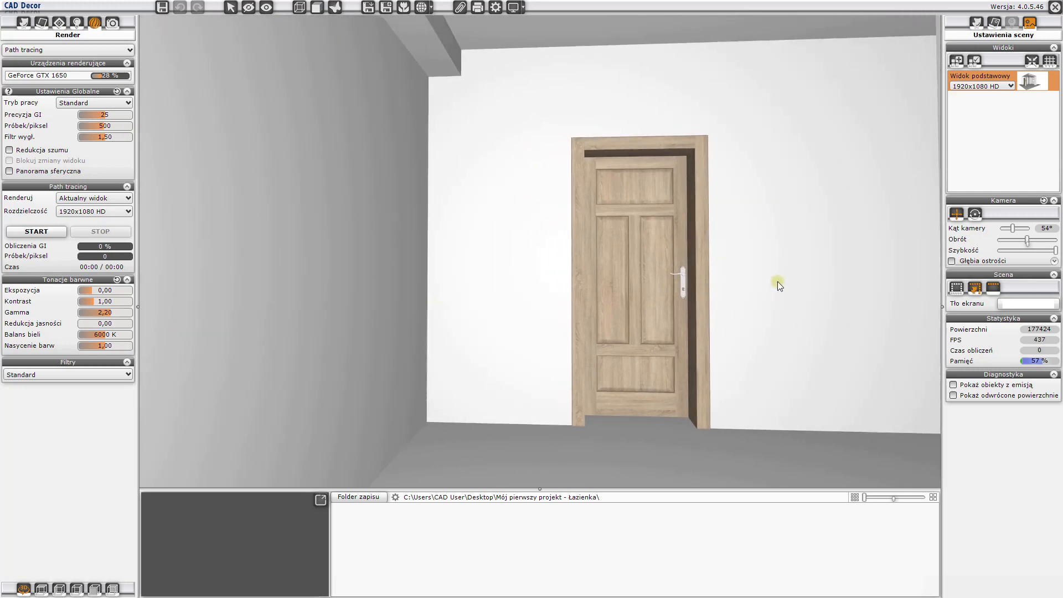
left_click_drag(778, 281, 474, 277)
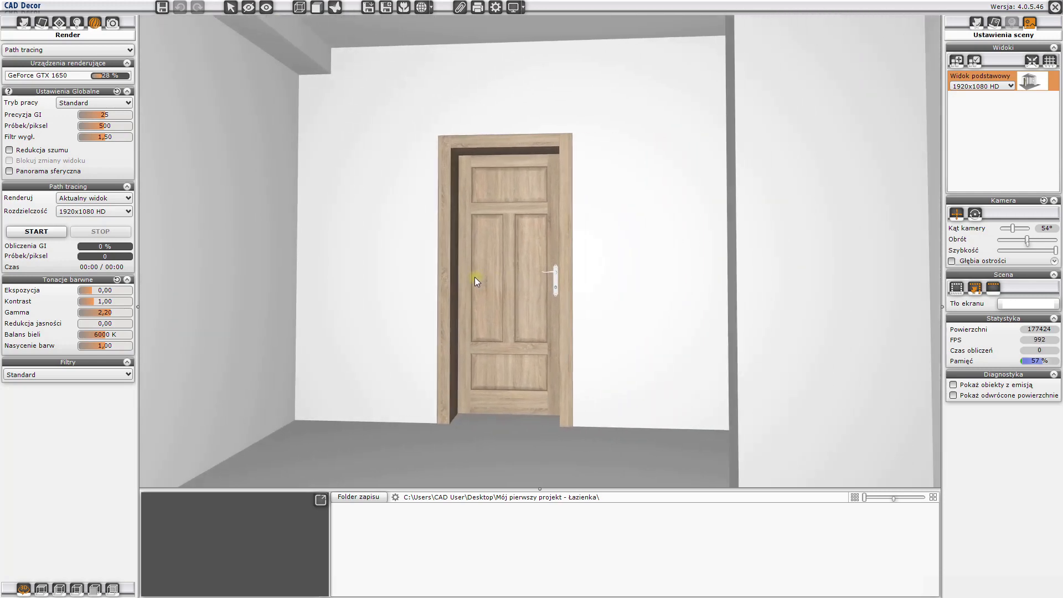
left_click_drag(733, 294, 492, 327)
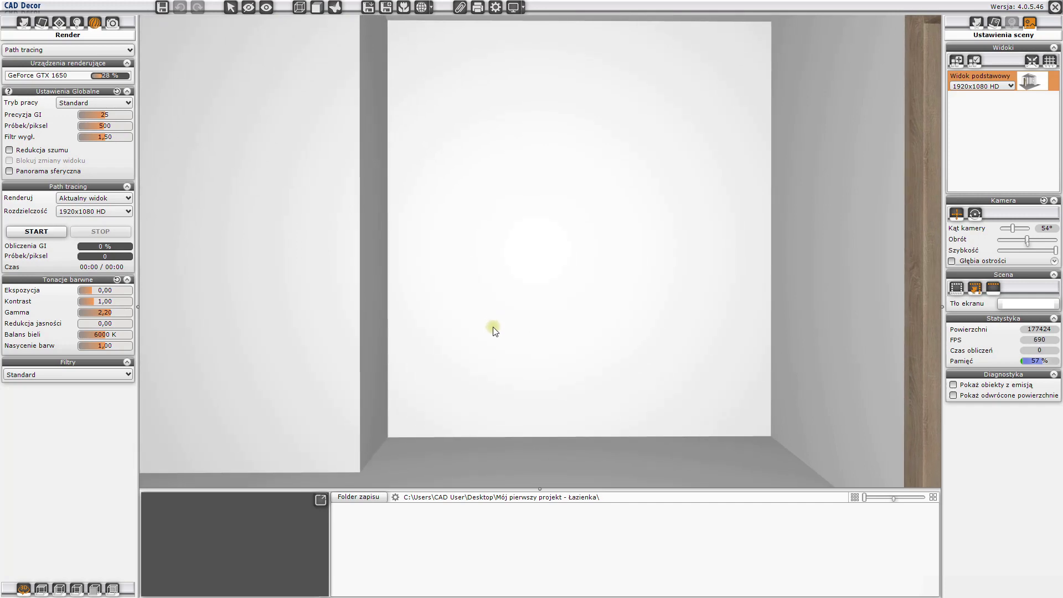
- Open the interior elements library, list all Bazy models and keep the grouping by Producent / typ
left_click(24, 25)
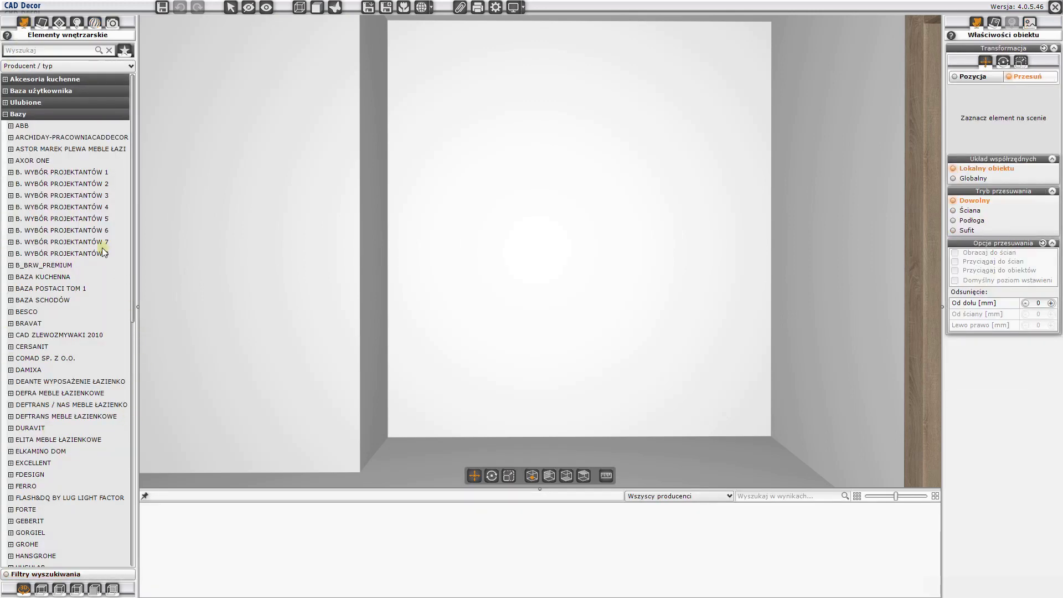
left_click(22, 113)
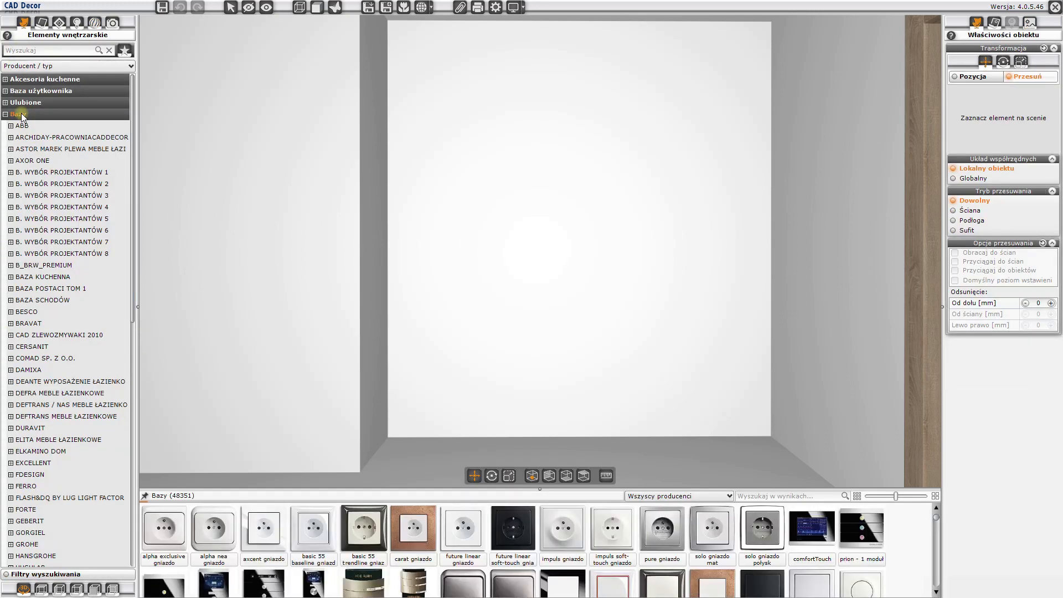
mouse_move(561, 592)
mouse_move(562, 563)
left_click(72, 67)
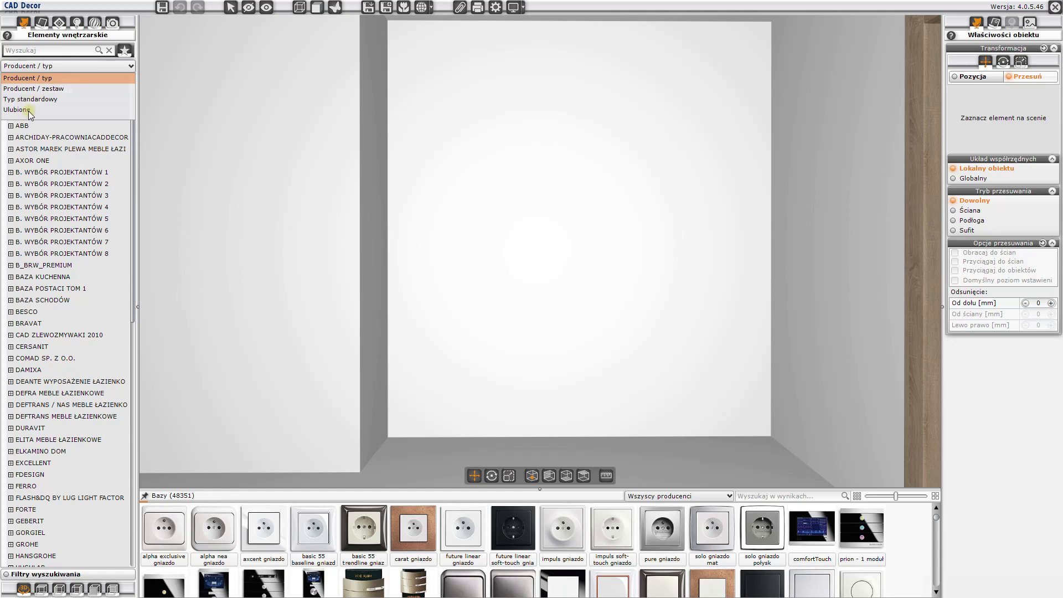
left_click(47, 77)
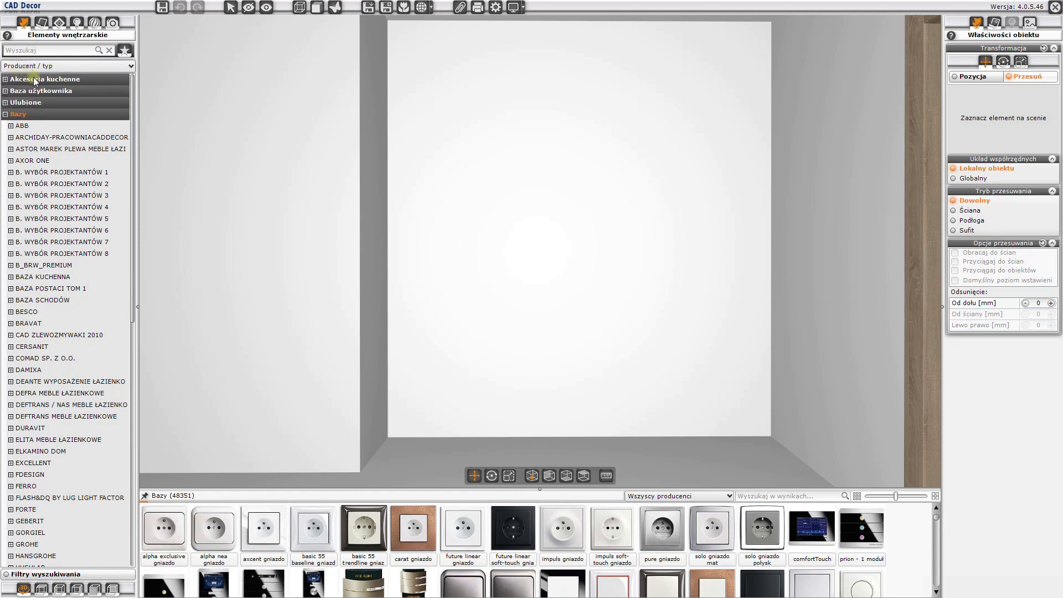
- Show COMAD's washbasin cabinets (szafki pod umywalkę) in an enlarged model list and browse to PALACE WHITE 821
left_click(11, 358)
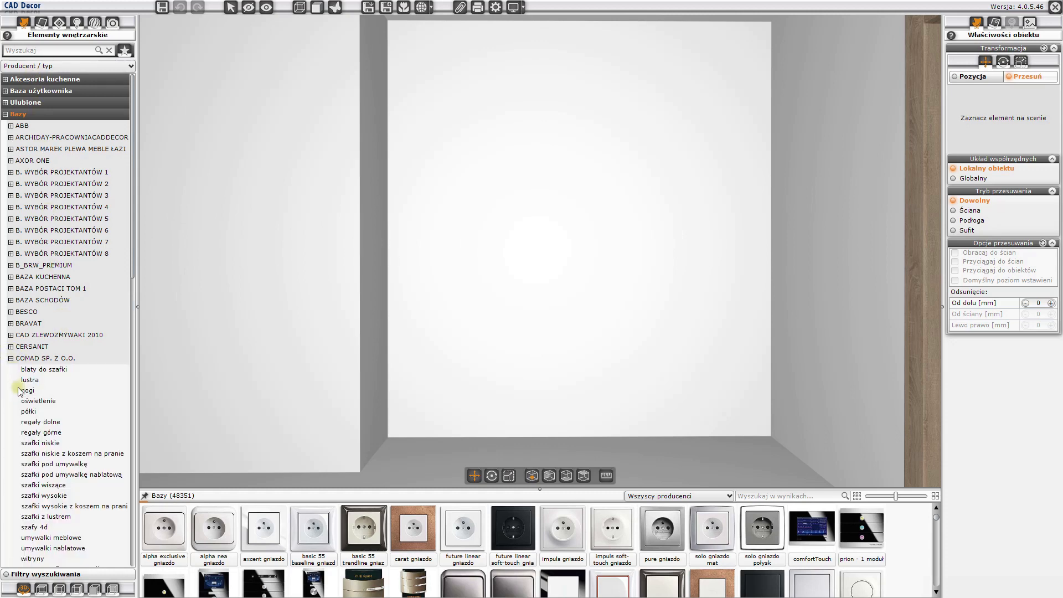
left_click(40, 465)
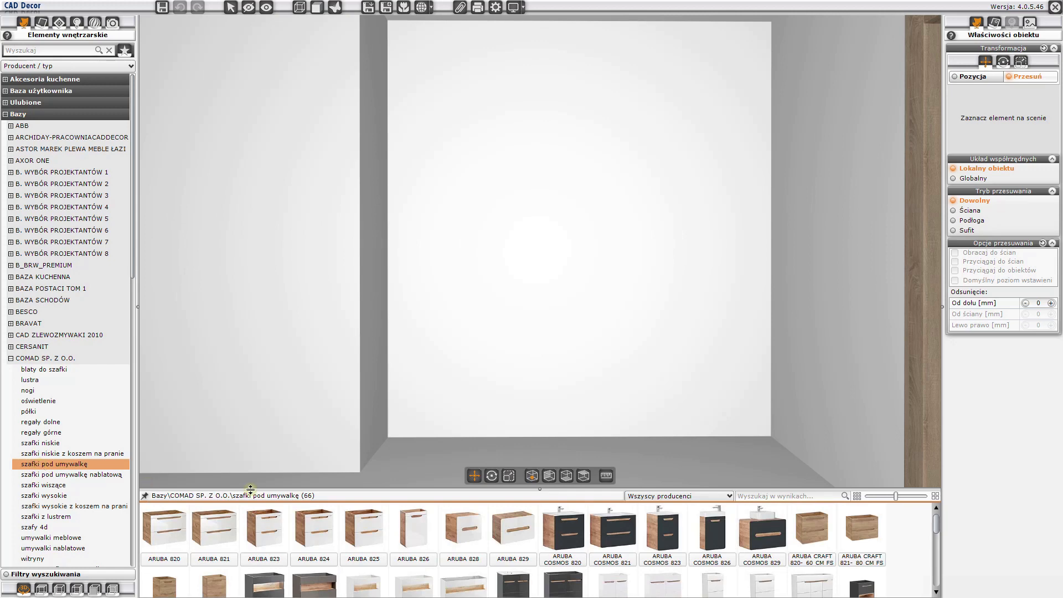
left_click_drag(540, 491, 525, 381)
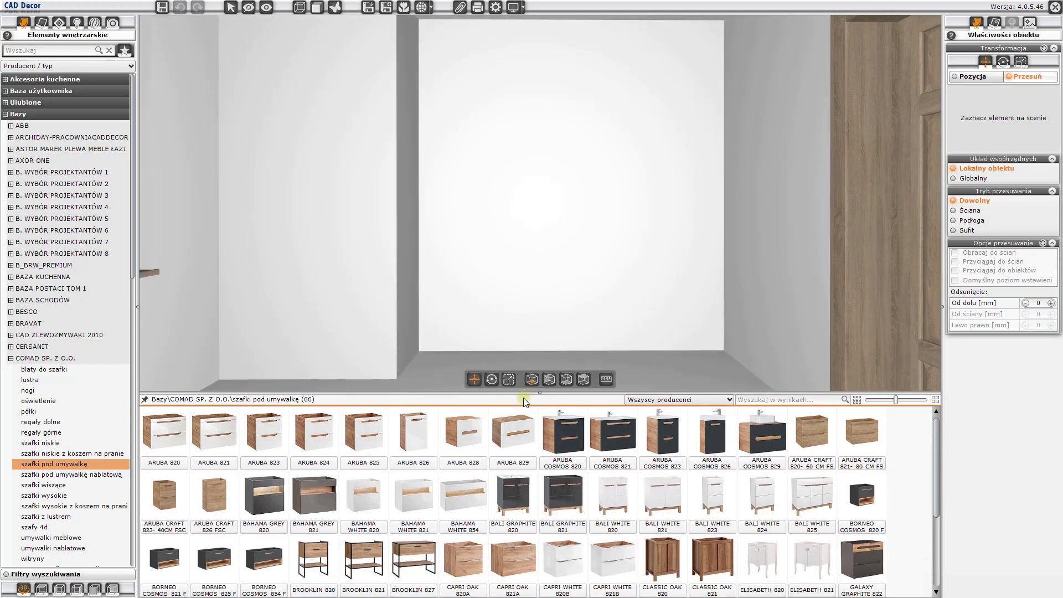
mouse_move(523, 481)
scroll(522, 493, "down", 3)
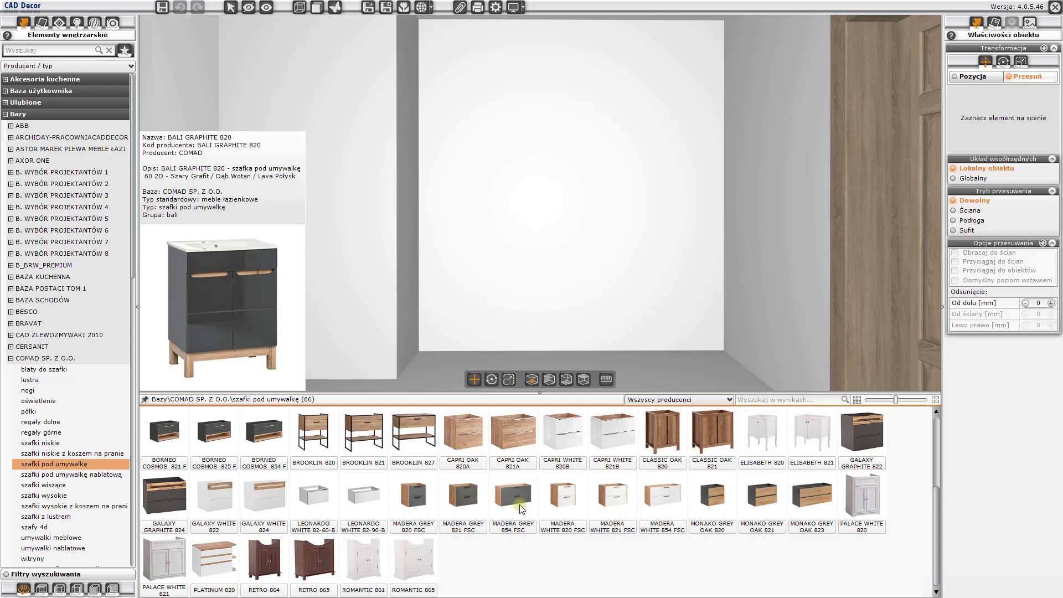
mouse_move(164, 548)
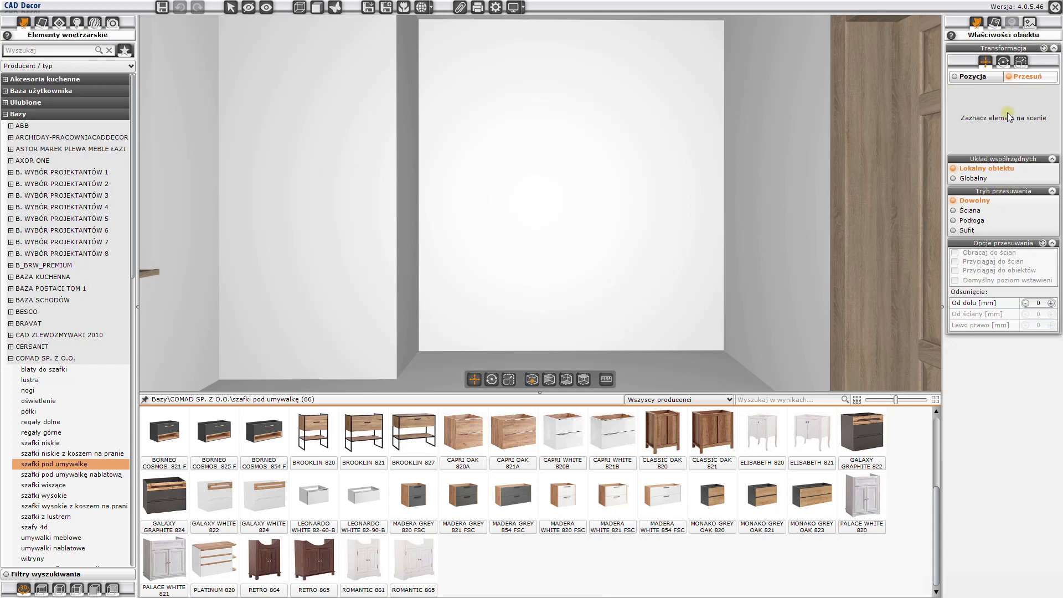
- Set the movement mode to Ściana and place a PALACE WHITE 821 cabinet on the floor in the back wall's left corner
left_click(969, 211)
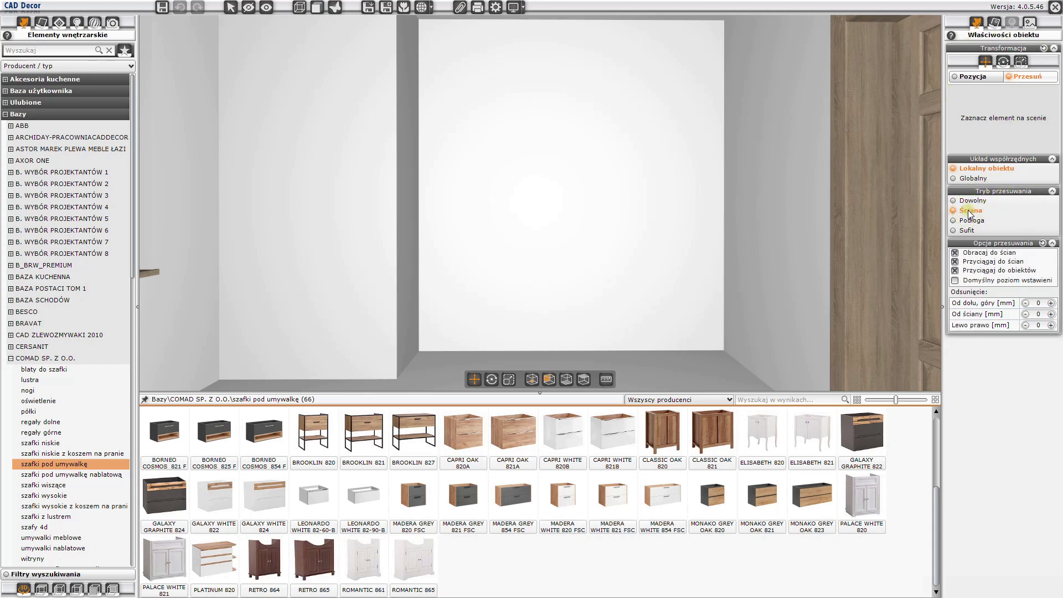
left_click(174, 572)
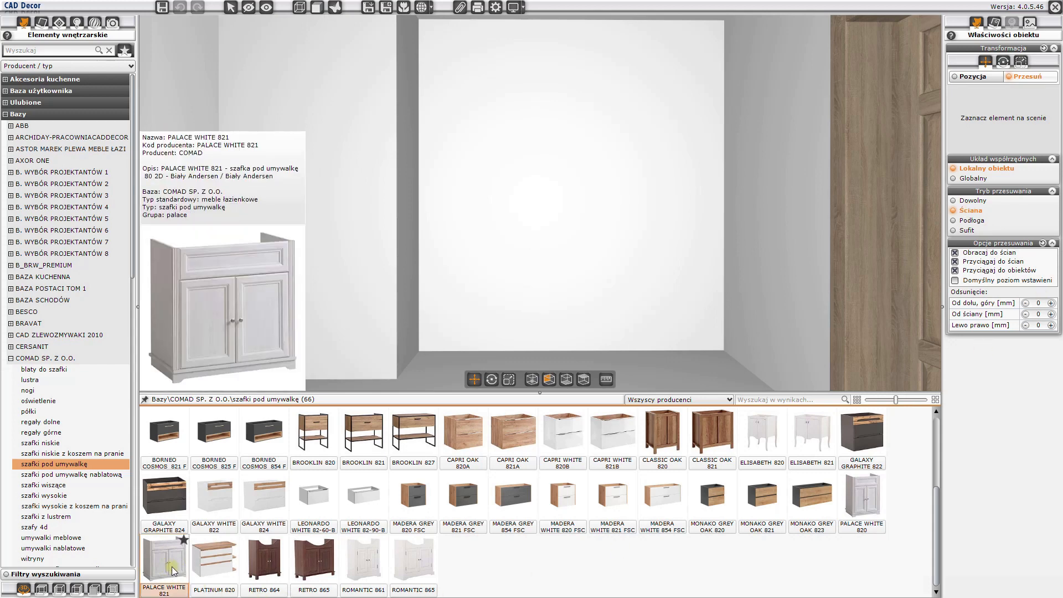
left_click_drag(173, 568, 431, 340)
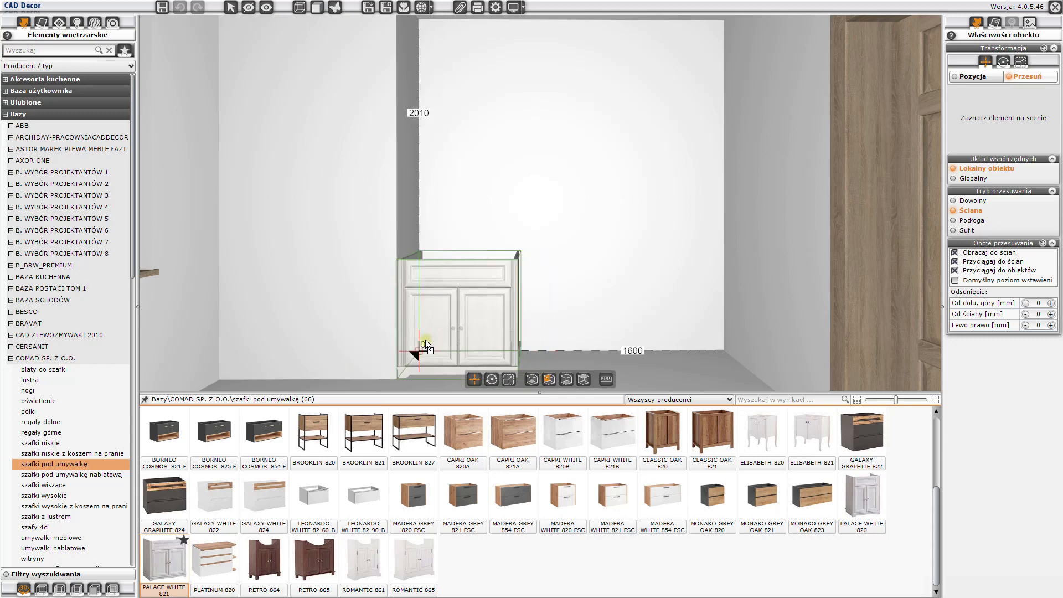
left_click_drag(425, 340, 425, 340)
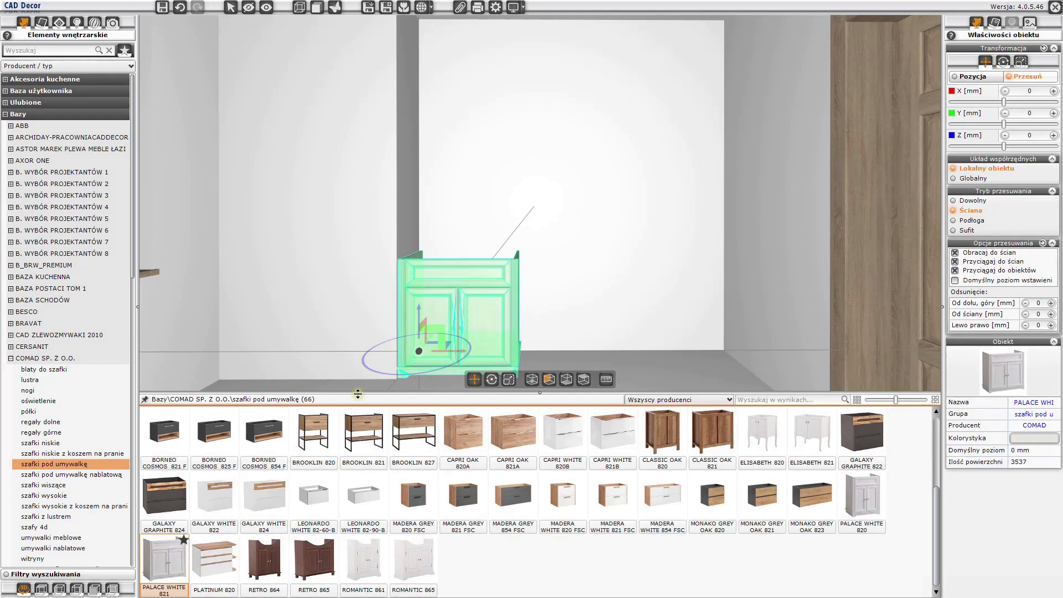
key("Escape")
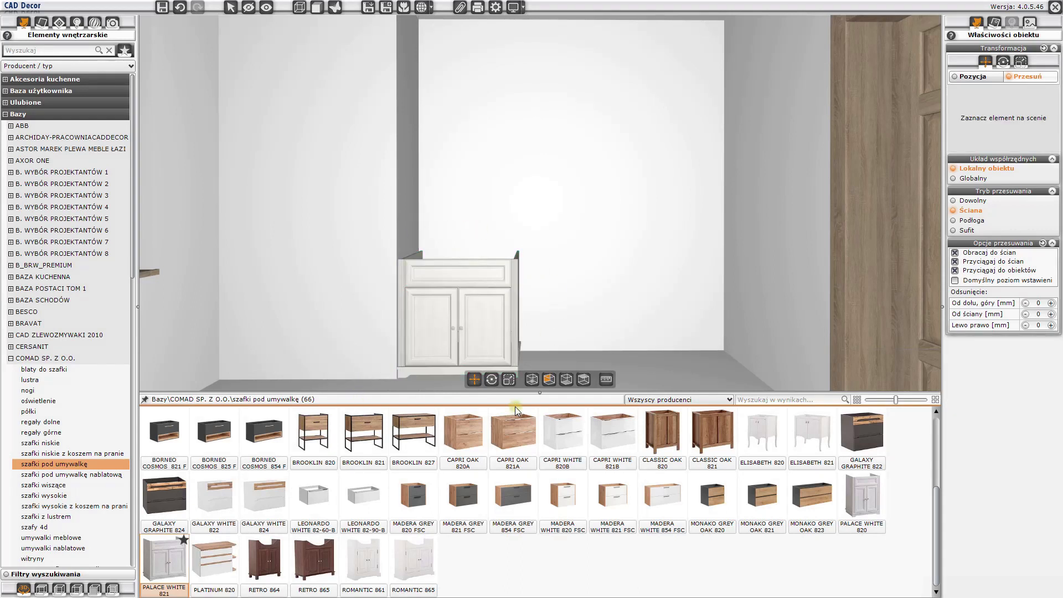
- Place two more PALACE WHITE 821 cabinets in a row beside the first one, along the same back wall
left_click_drag(542, 397, 536, 461)
mouse_move(525, 524)
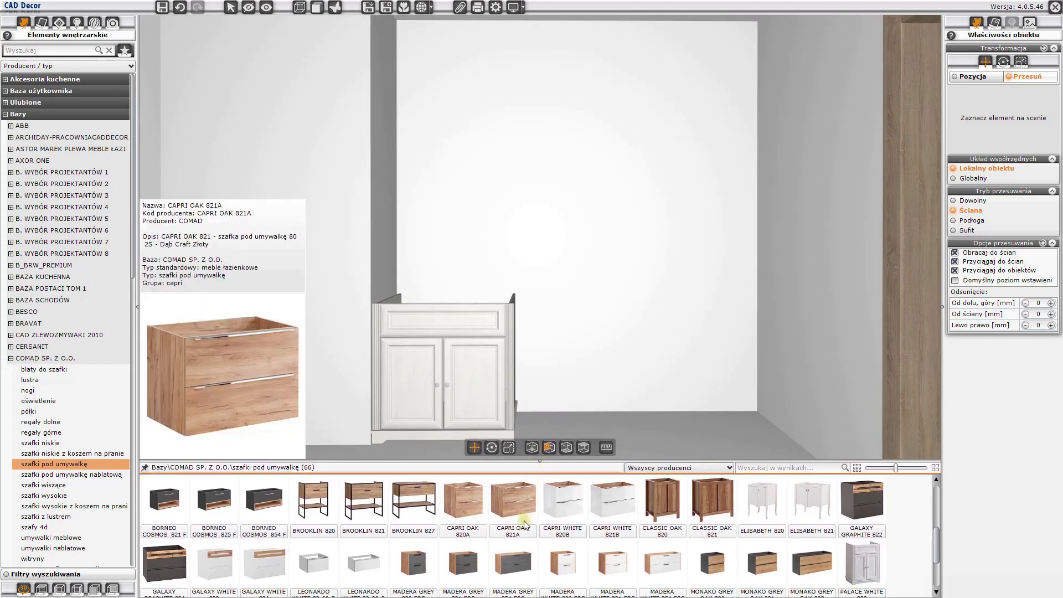
scroll(525, 524, "down", 3)
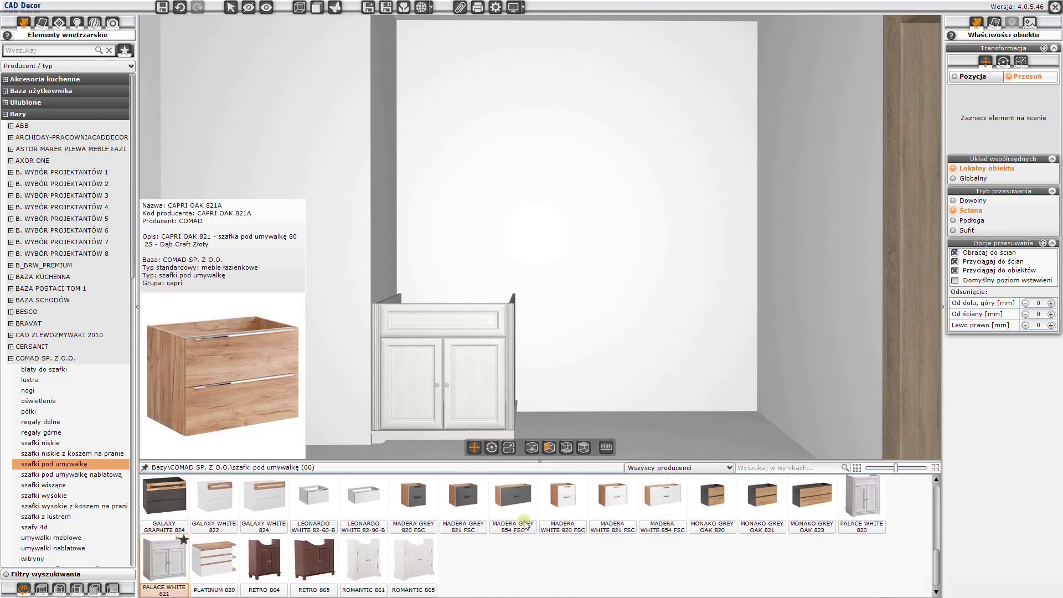
mouse_move(170, 564)
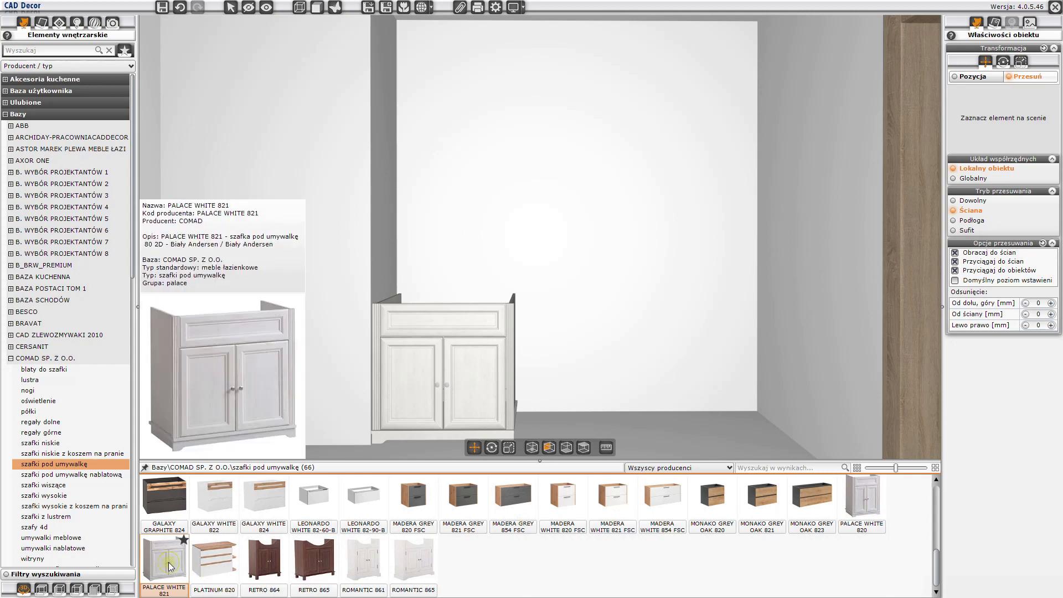
left_click_drag(170, 565, 524, 401)
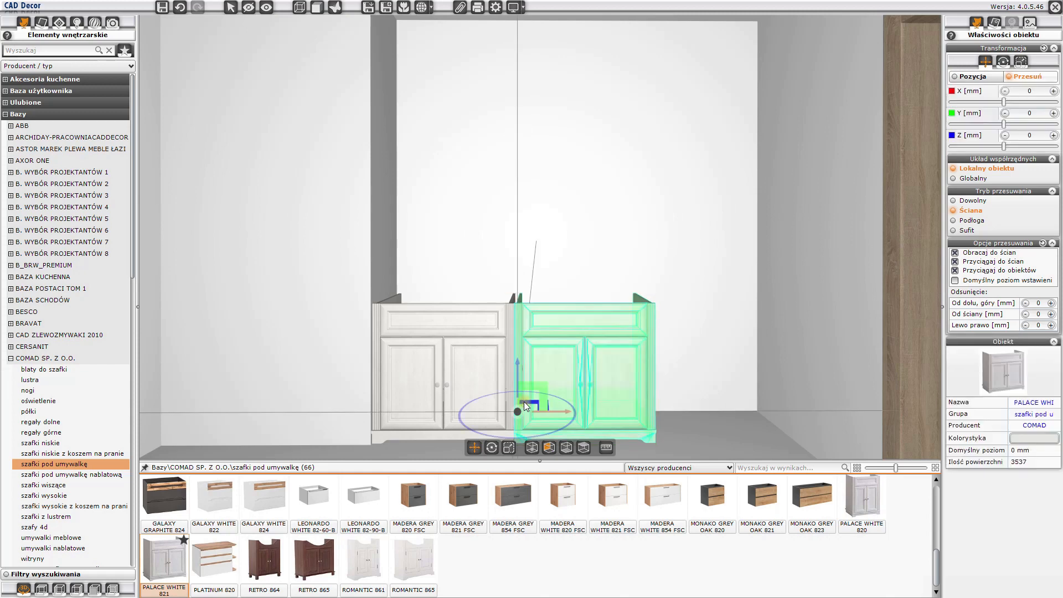
mouse_move(163, 566)
left_click_drag(163, 566, 648, 406)
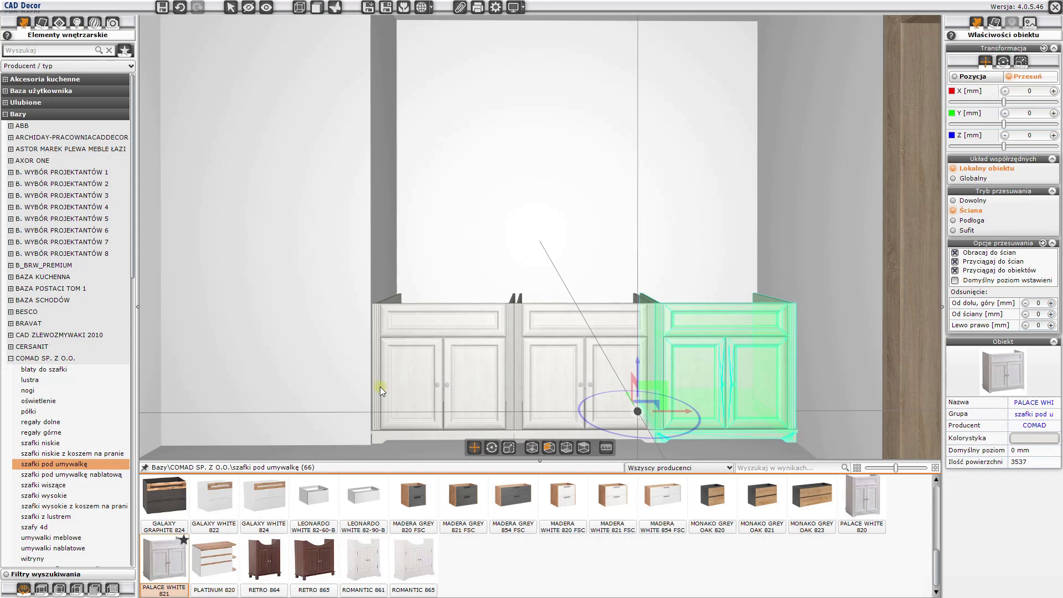
key("Escape")
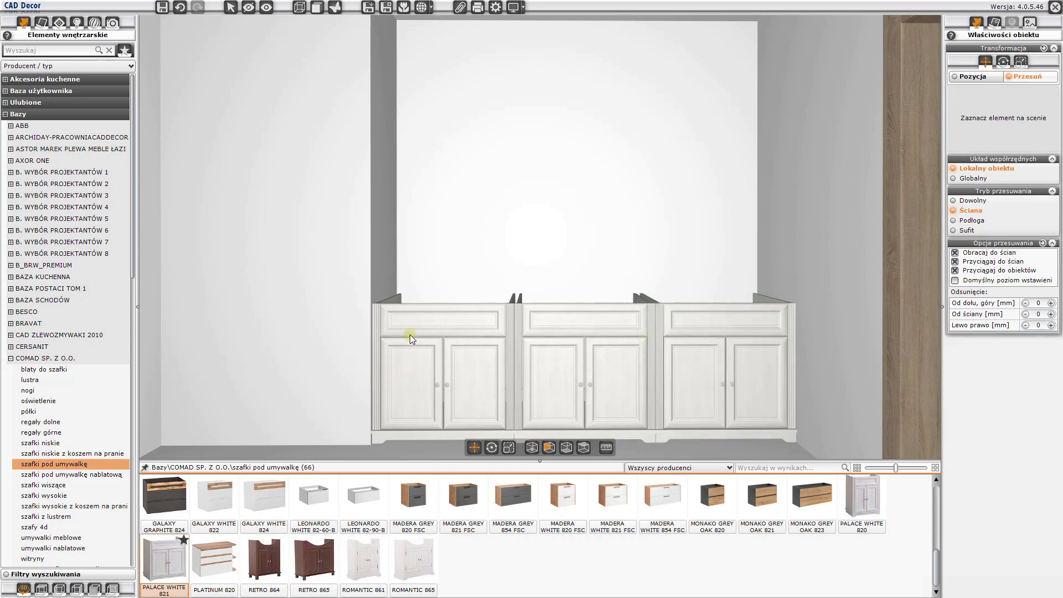
- Return to the 4CAD floor plan, start a rectangle, and turn off the midpoint, perpendicular and intersection snaps, keeping the endpoint snap
middle_click_drag(410, 334, 500, 398)
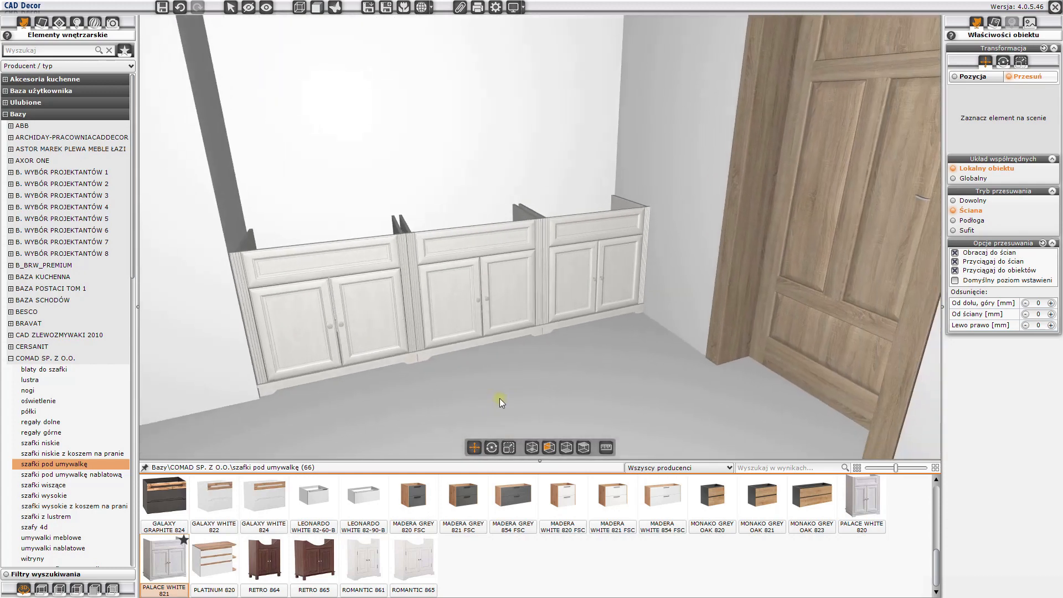
left_click(1056, 9)
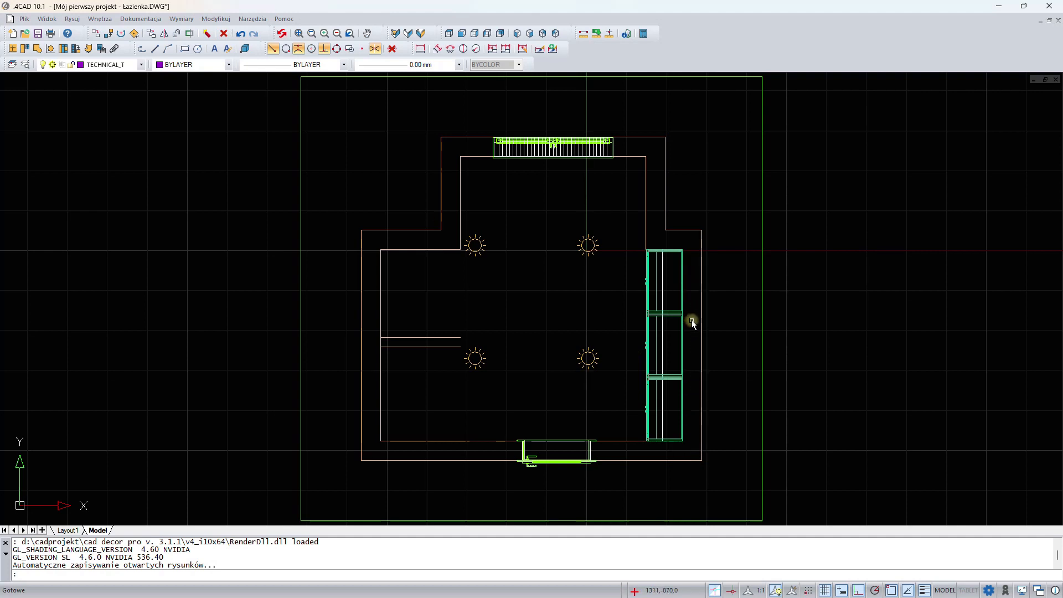
left_click(187, 52)
scroll(667, 263, "up", 1)
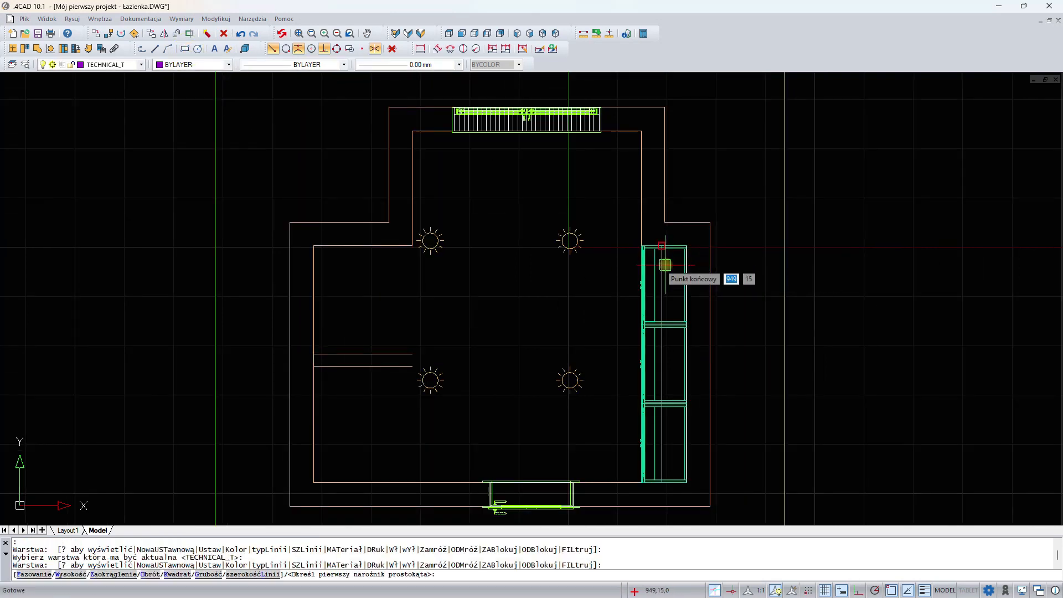
scroll(665, 265, "up", 5)
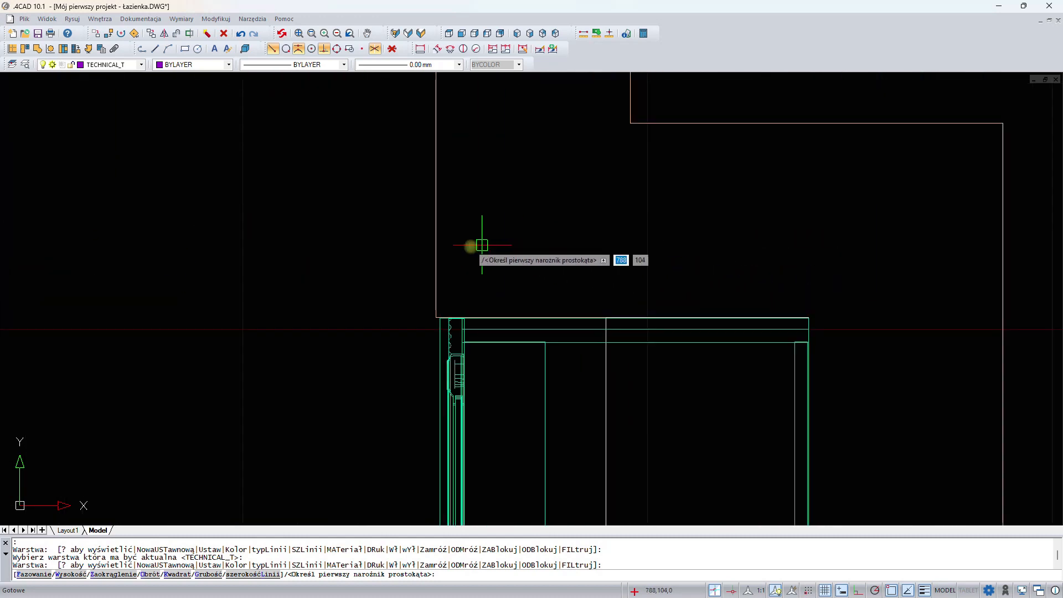
left_click(303, 48)
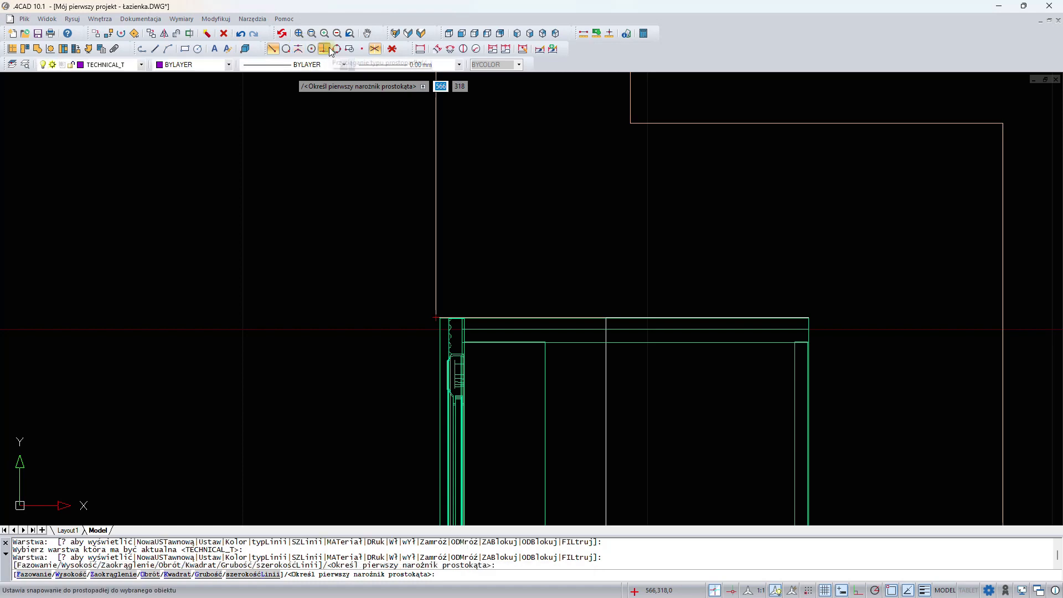
left_click(325, 50)
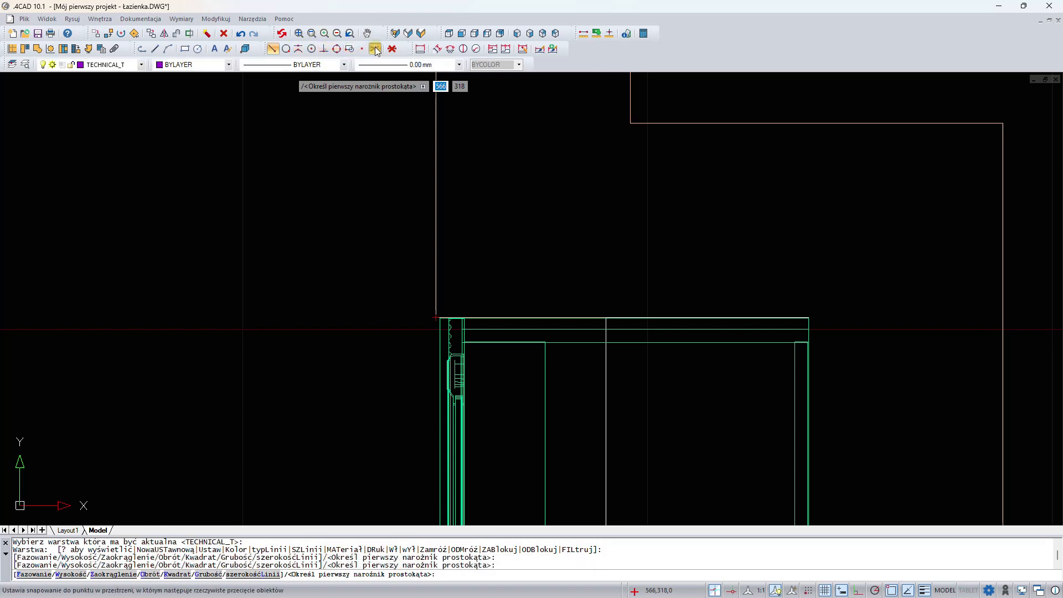
left_click(377, 50)
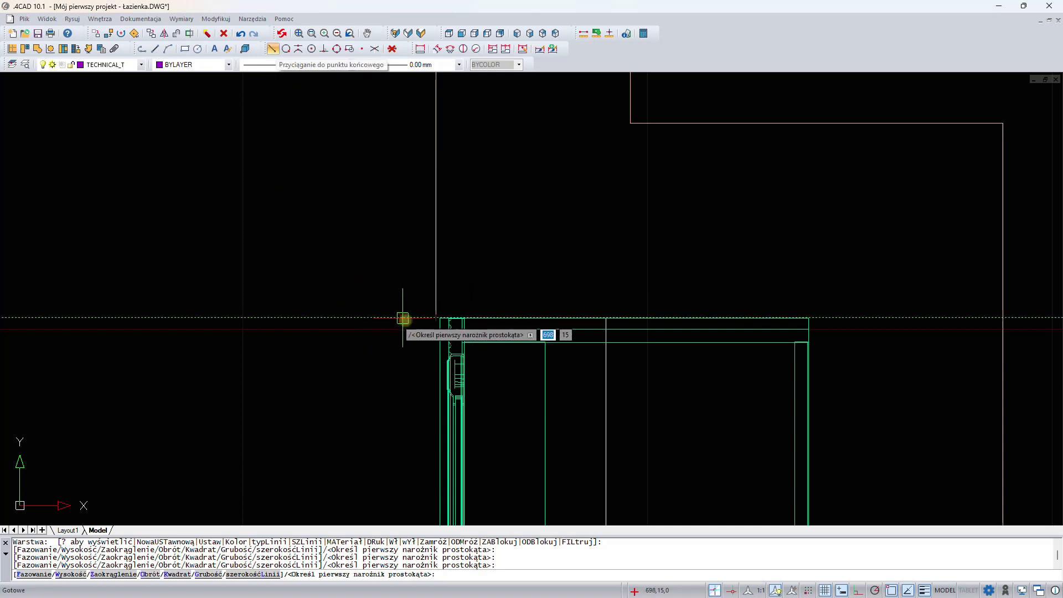
- Draw a 460 by 2400 mm rectangle over the three washbasin cabinets, from the room-side corner to the opposite back corner of the row
left_click(435, 318)
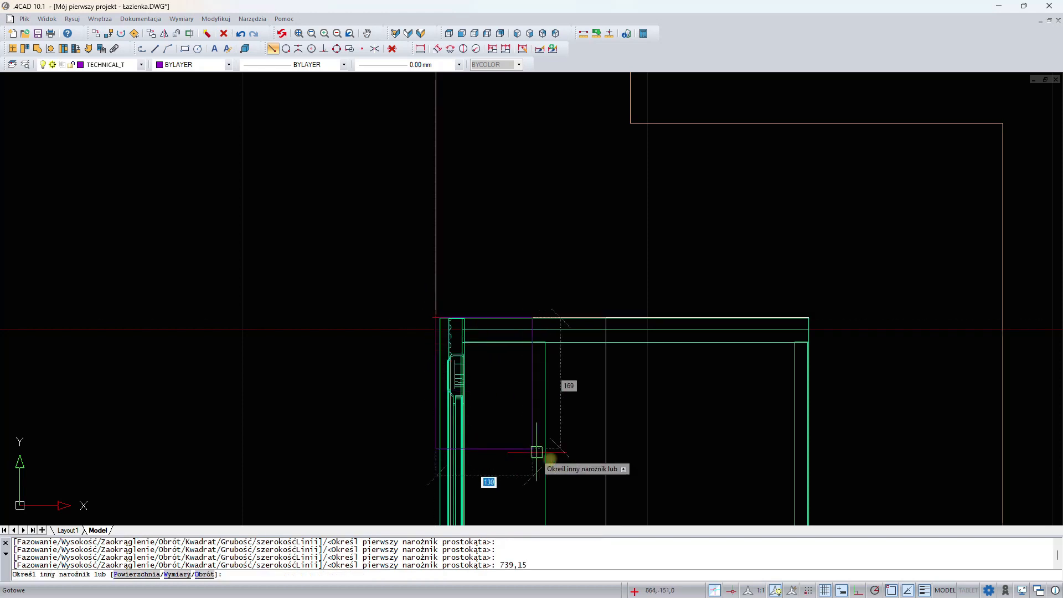
middle_click_drag(577, 468, 541, 247)
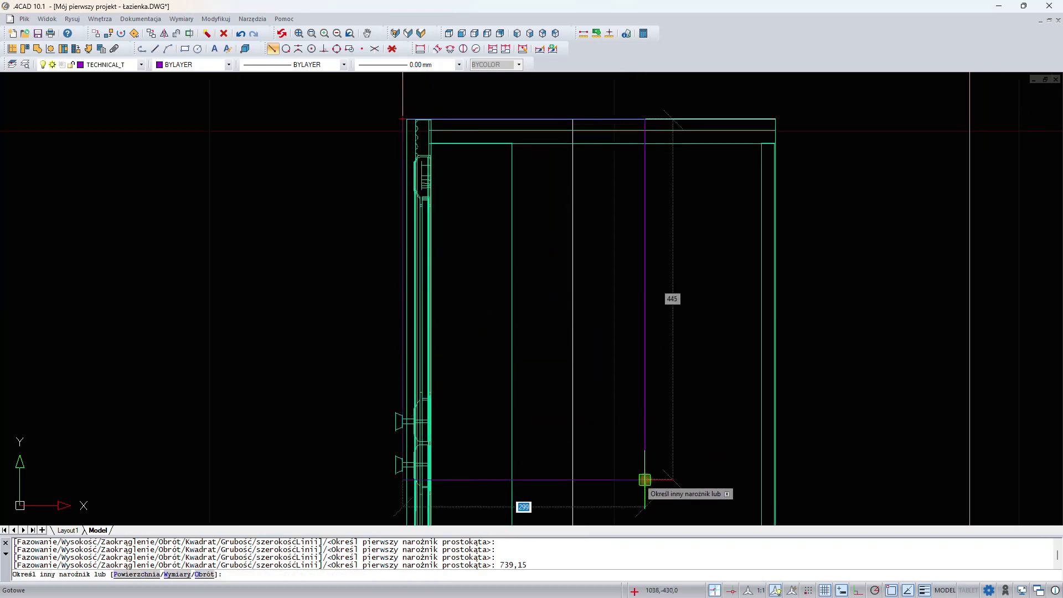
middle_click_drag(654, 485, 613, 278)
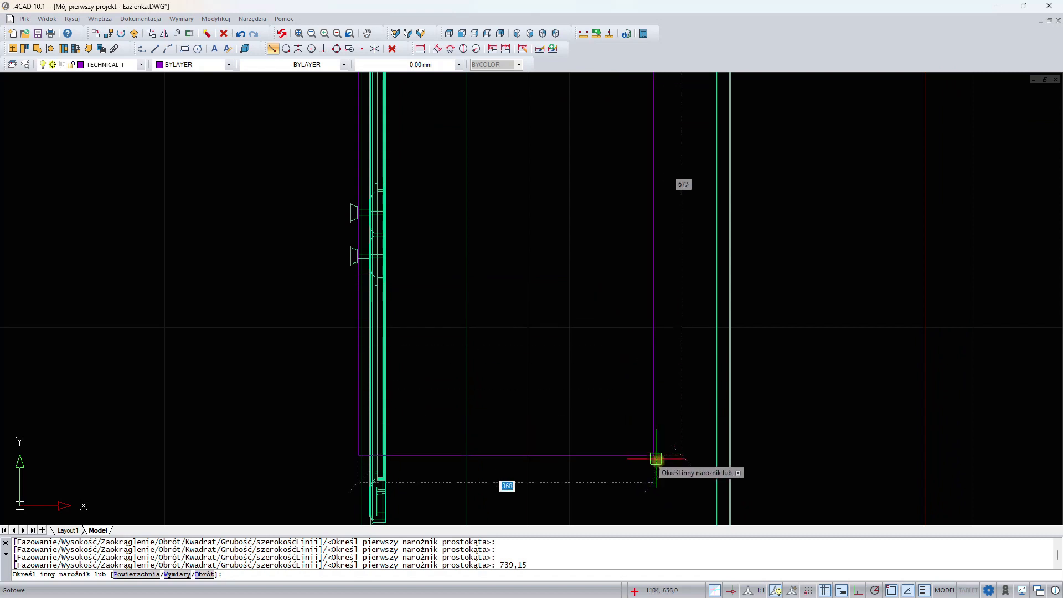
middle_click_drag(667, 472, 636, 228)
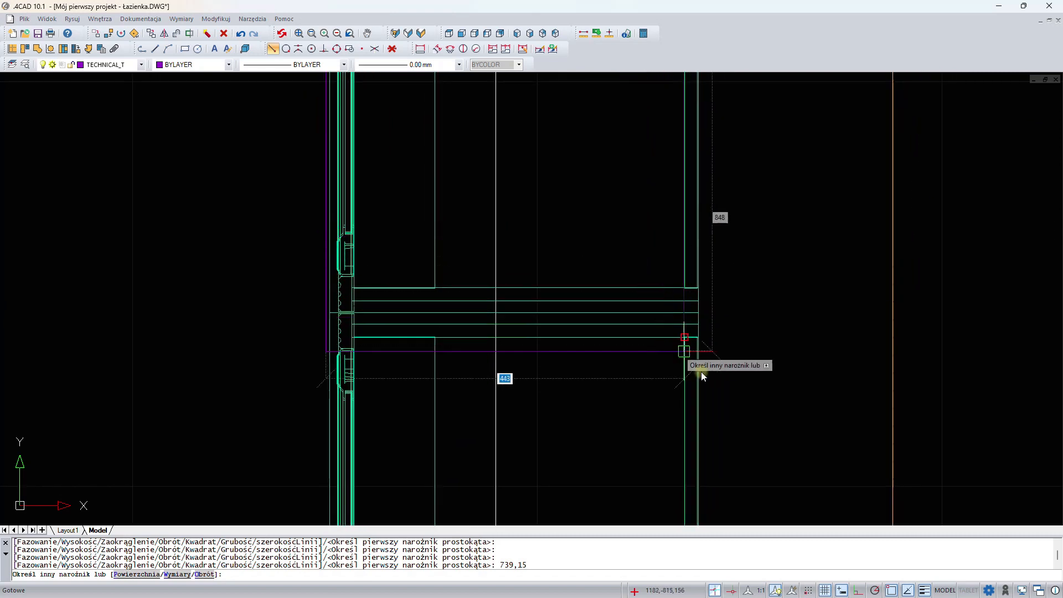
scroll(737, 410, "down", 5)
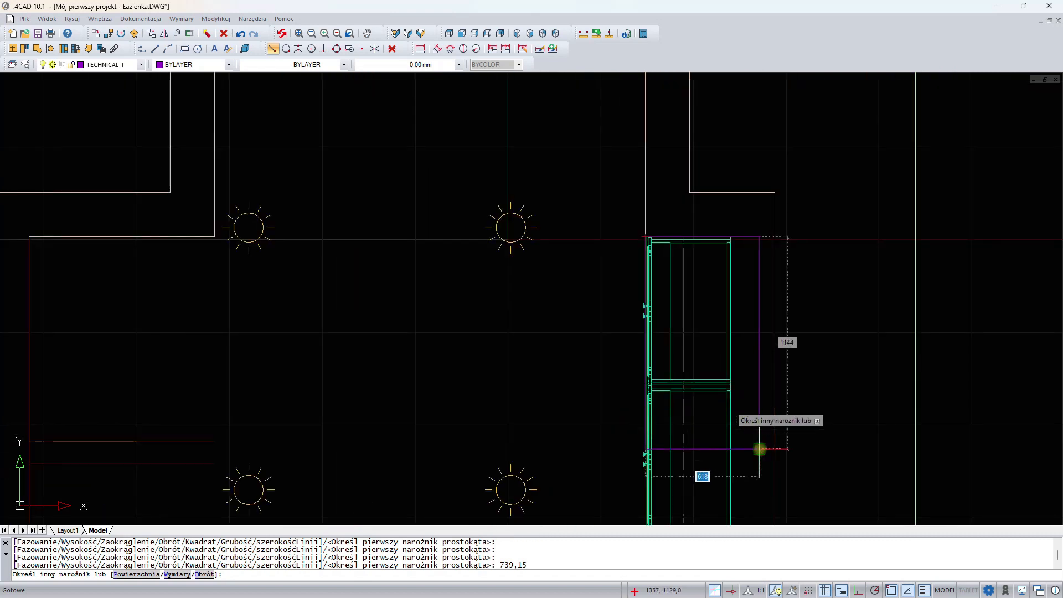
middle_click_drag(760, 449, 677, 153)
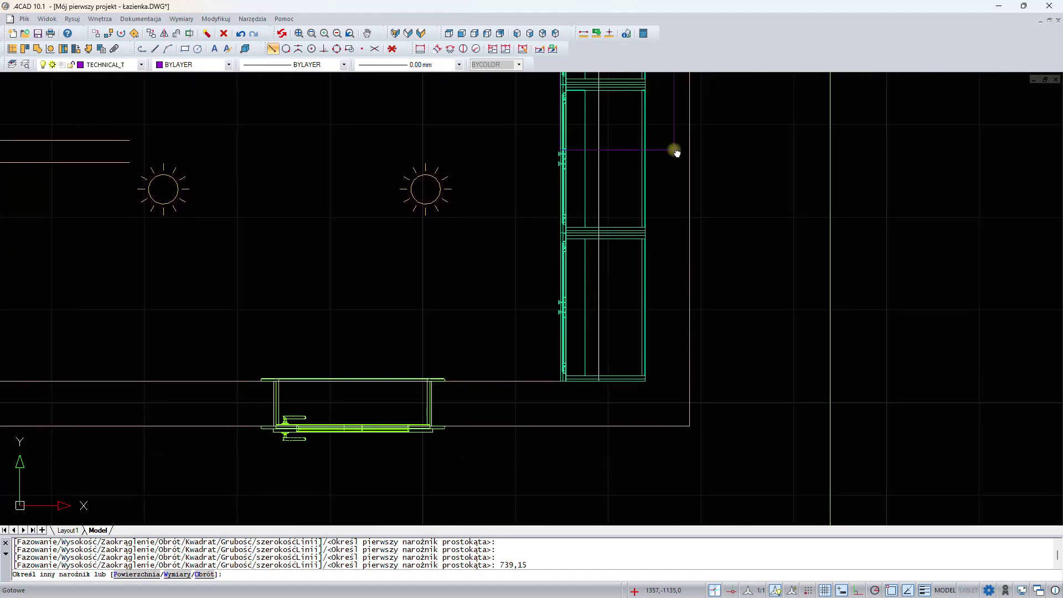
scroll(663, 382, "up", 5)
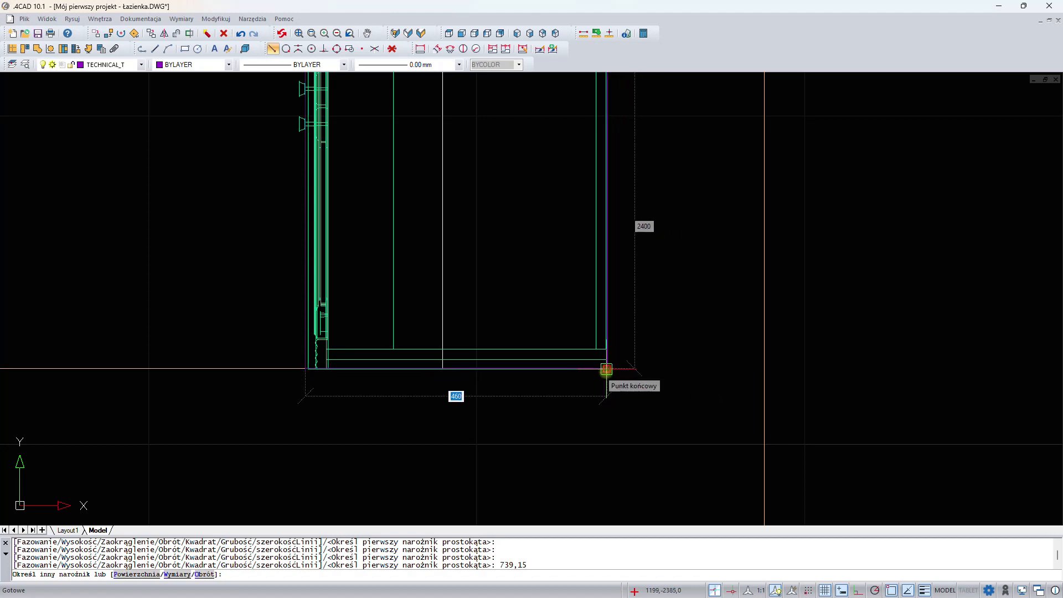
left_click(607, 369)
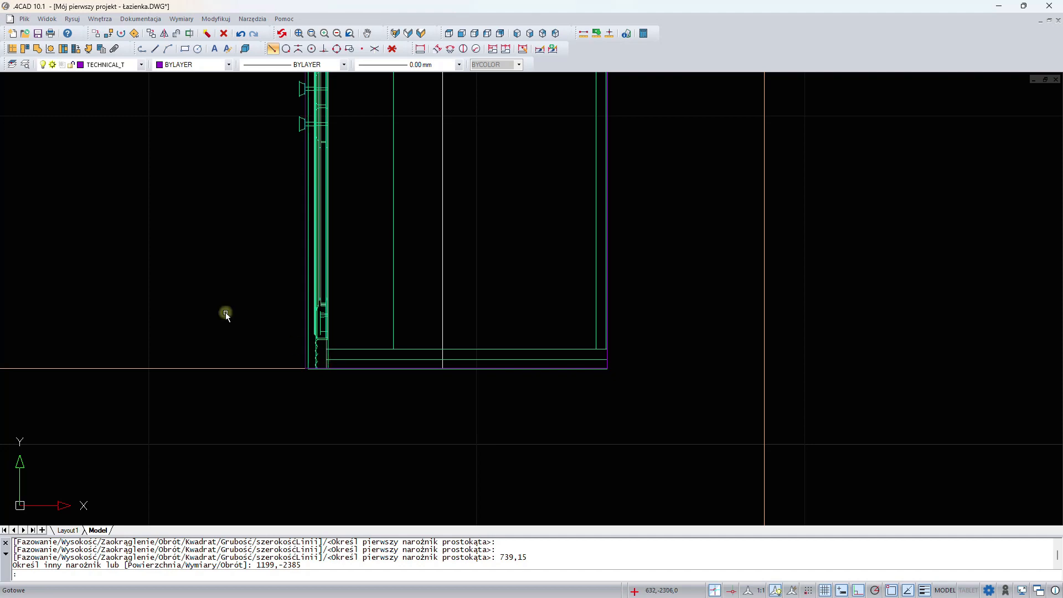
- Use the rectangle as the outline of a free-form podest element with poziom 788 and wysokość 20
left_click(38, 49)
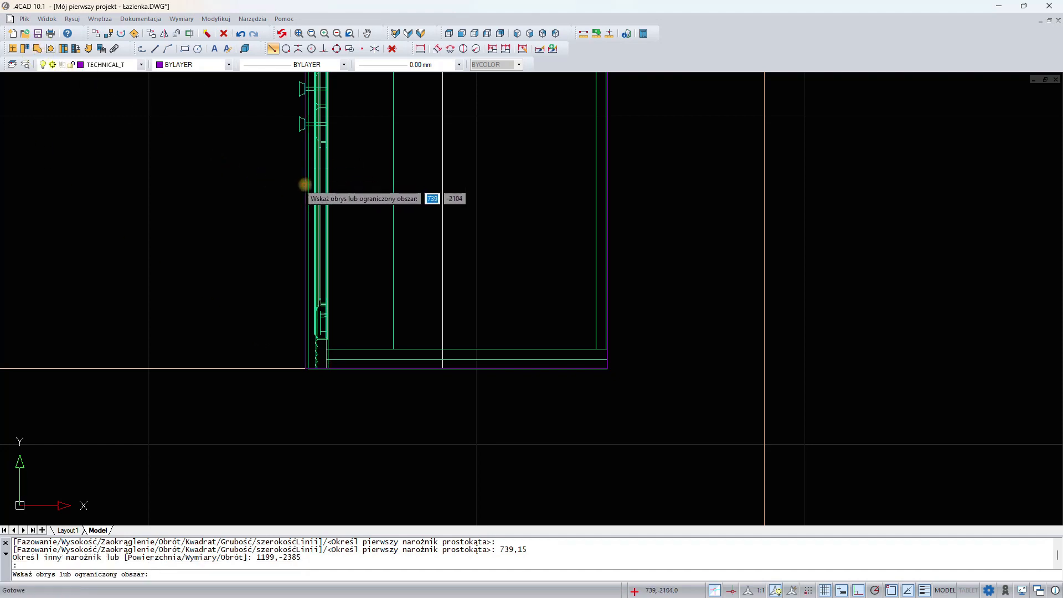
left_click(305, 185)
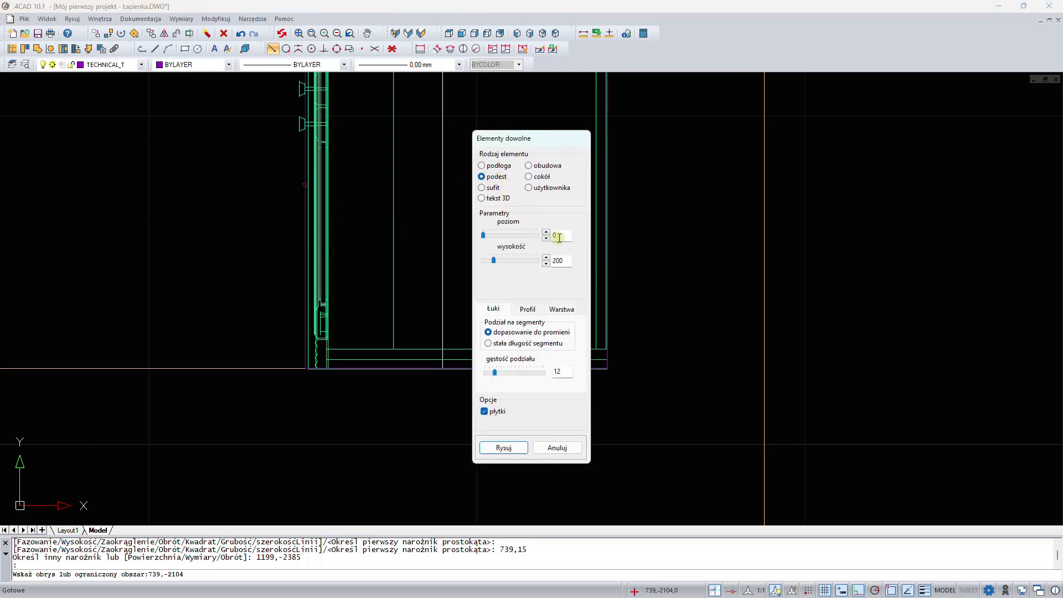
left_click_drag(560, 235, 542, 234)
type("788")
double_click(569, 262)
type("20")
- Set the podest's modified layer name to blat and draw the element
left_click(568, 312)
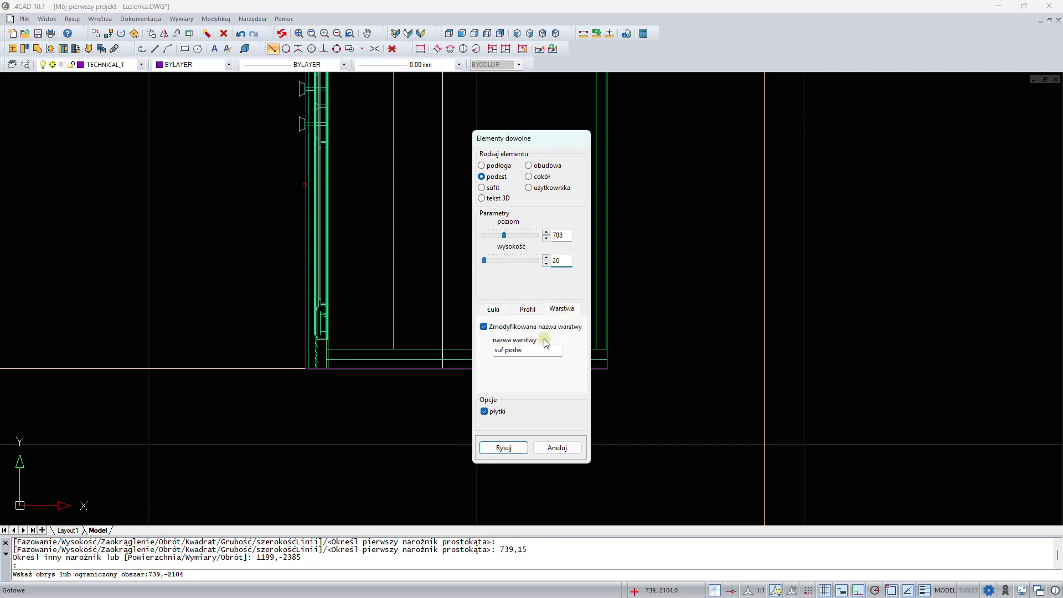
left_click_drag(526, 352, 460, 350)
type("blat")
left_click(504, 447)
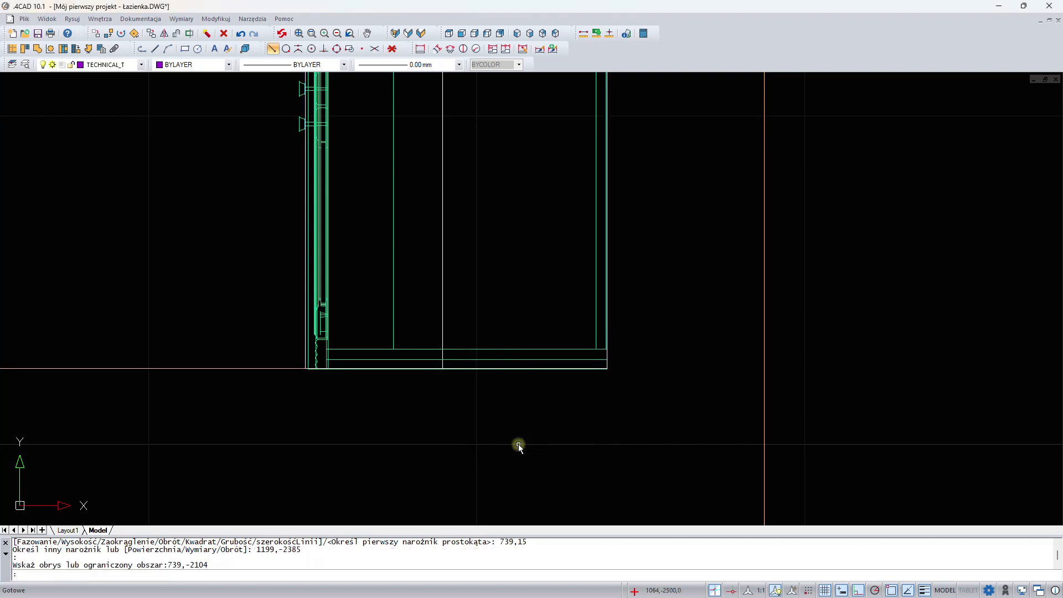
- Switch to the CAD Decor visualization and search the LAUFEN database for savoy
left_click(421, 33)
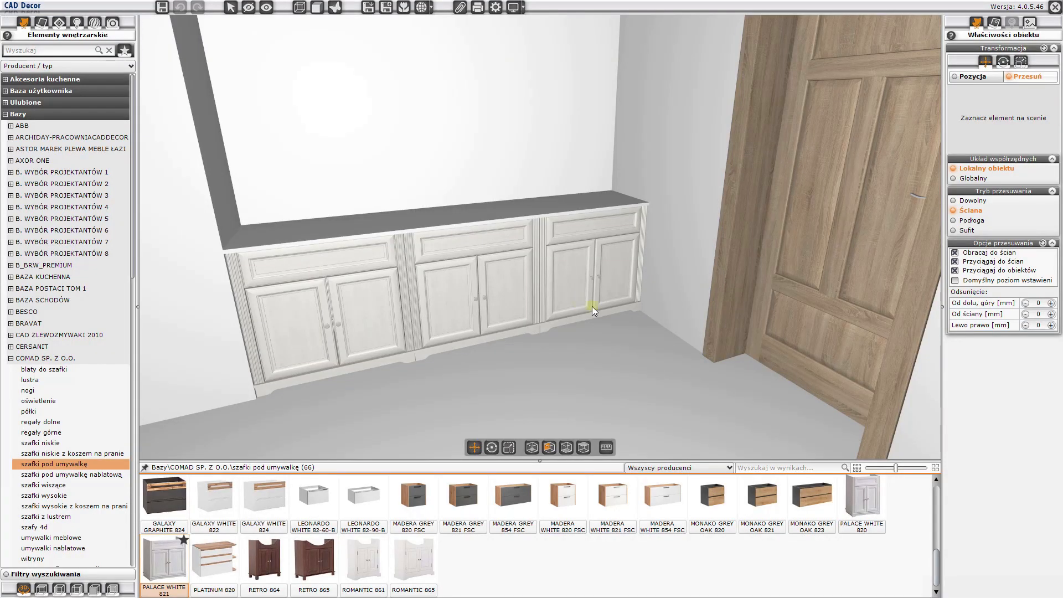
mouse_move(676, 329)
left_mouse_down()
mouse_move(599, 301)
mouse_move(566, 263)
mouse_move(646, 279)
mouse_move(677, 334)
left_mouse_up()
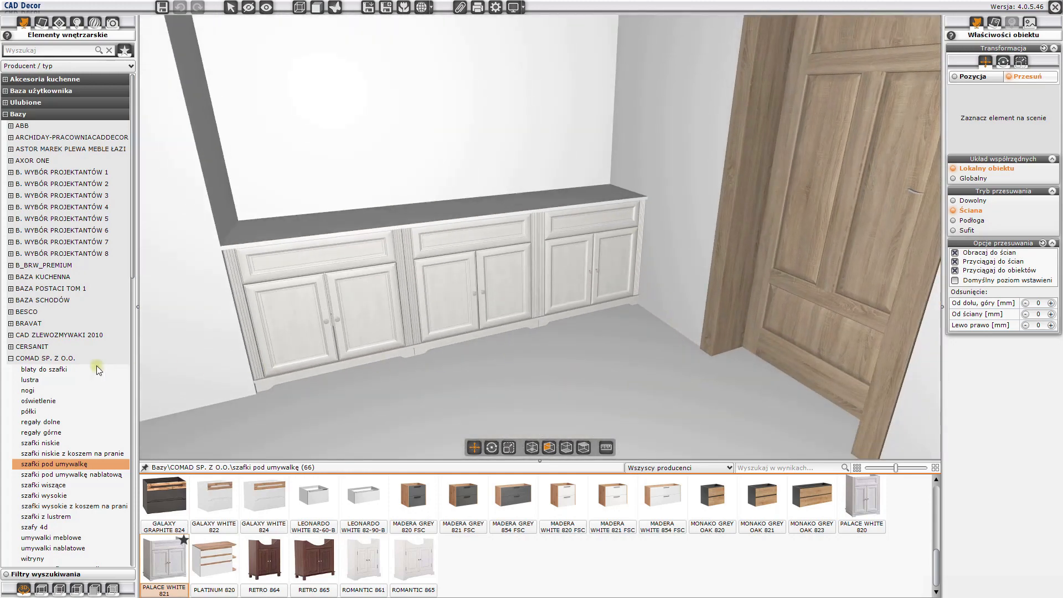
scroll(97, 365, "down", 10)
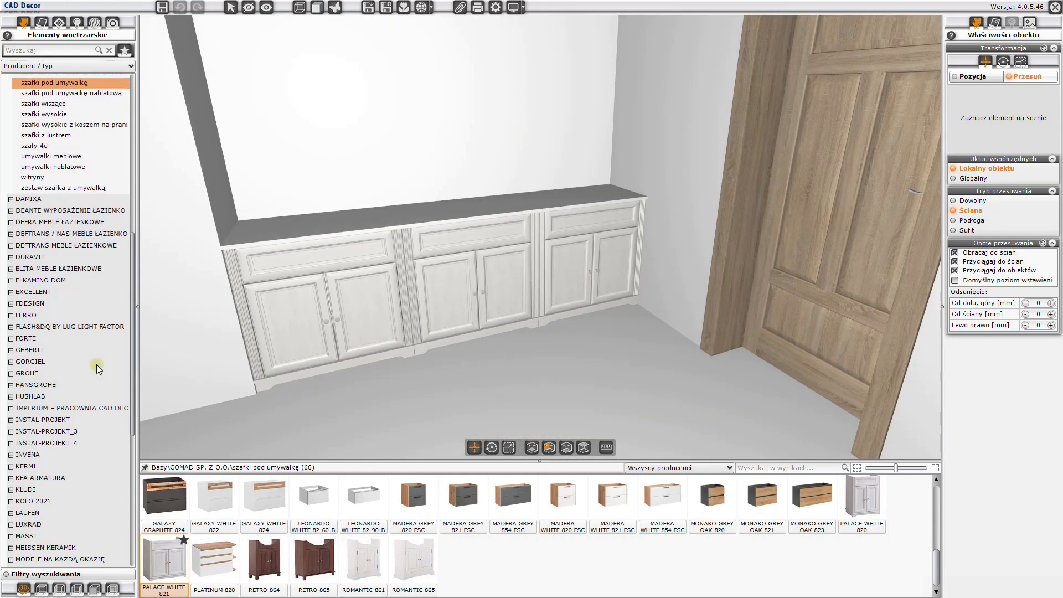
left_click(34, 513)
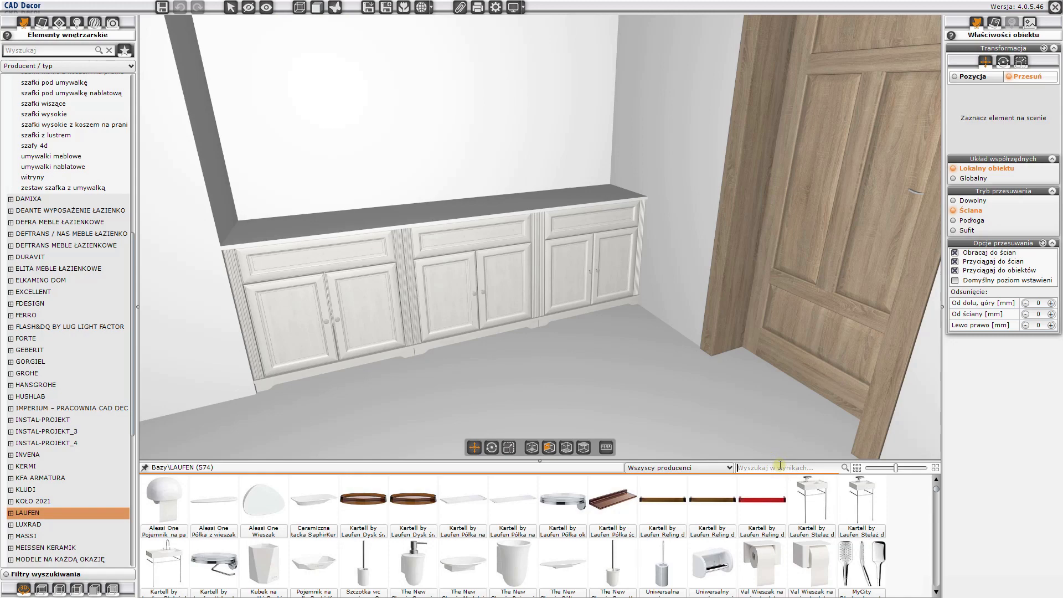
type("savoy")
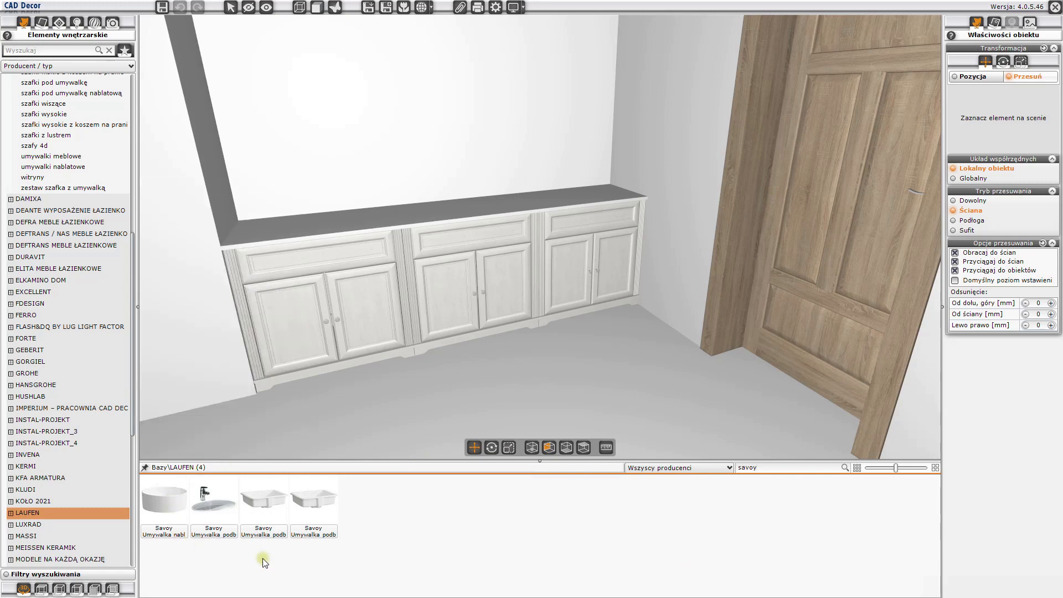
- Set the wall offset to 25 mm and place the Savoy undercounter washbasin without tap hole at the back wall above the middle cabinet
mouse_move(280, 500)
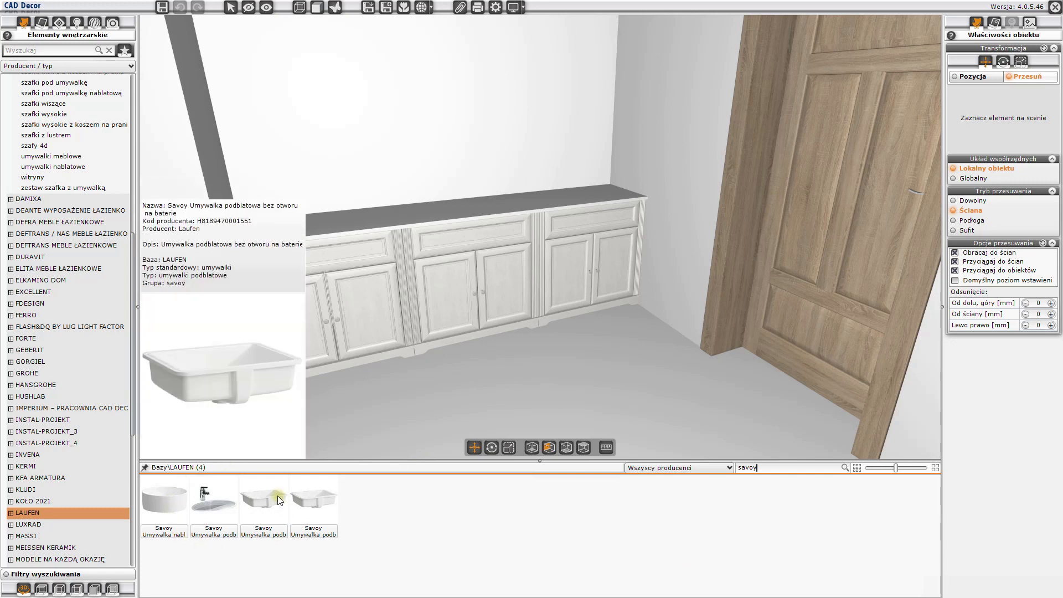
left_click(268, 503)
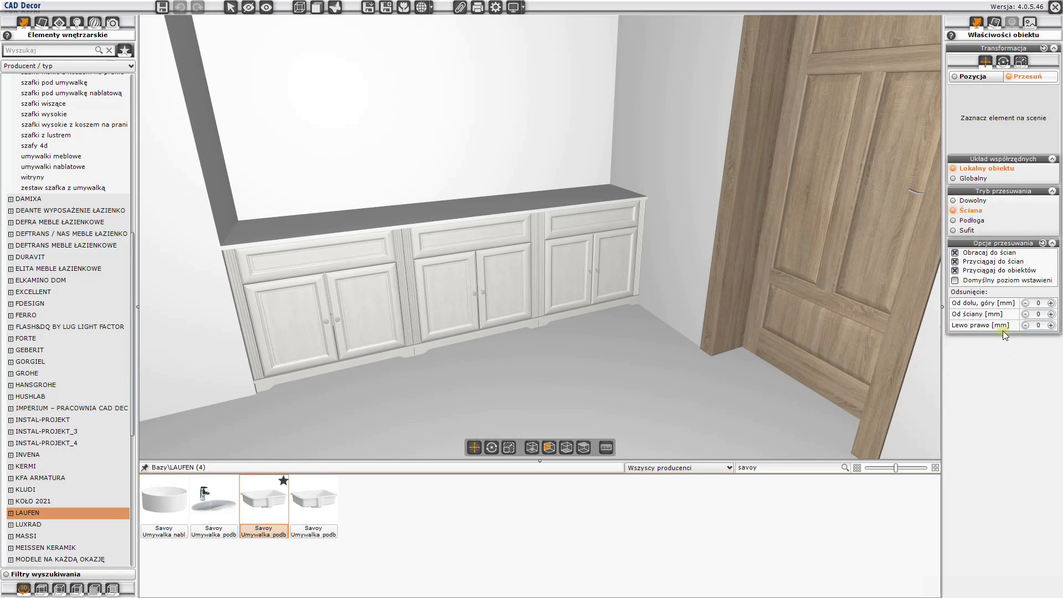
double_click(1036, 314)
type("25")
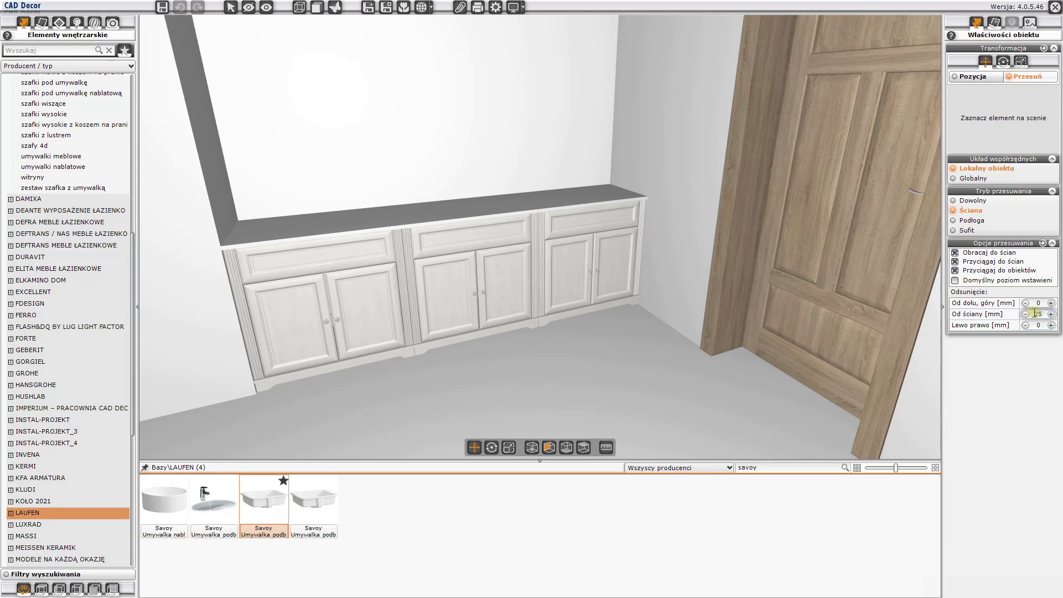
mouse_move(266, 505)
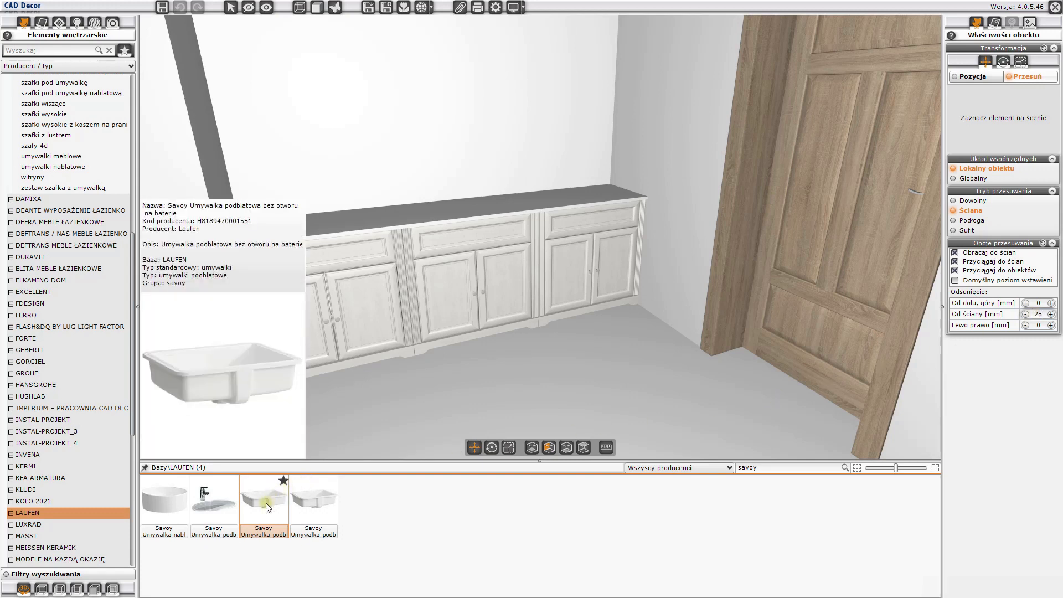
left_click_drag(266, 505, 447, 187)
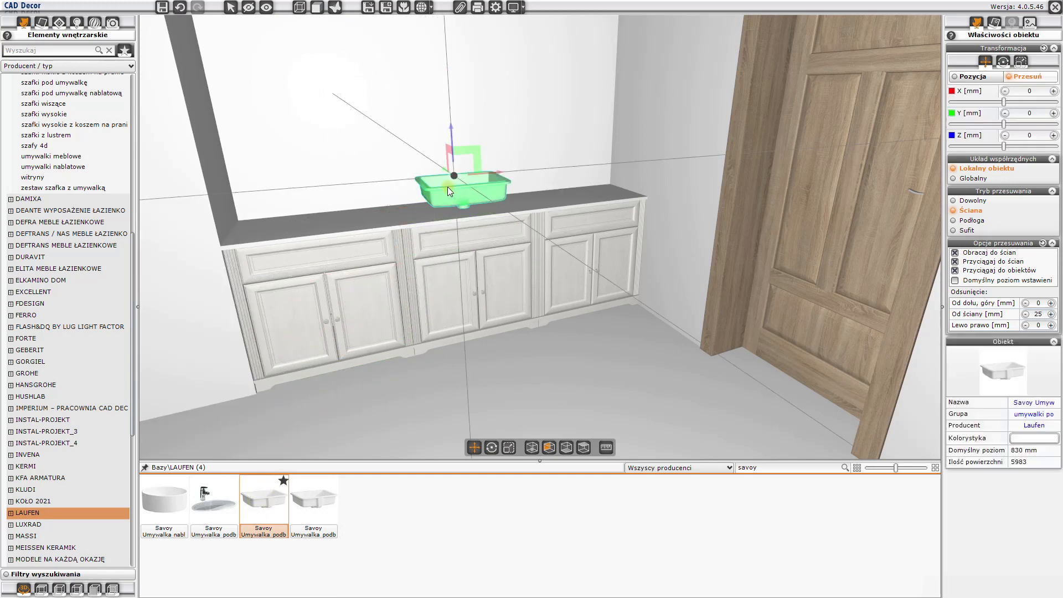
left_click(447, 187)
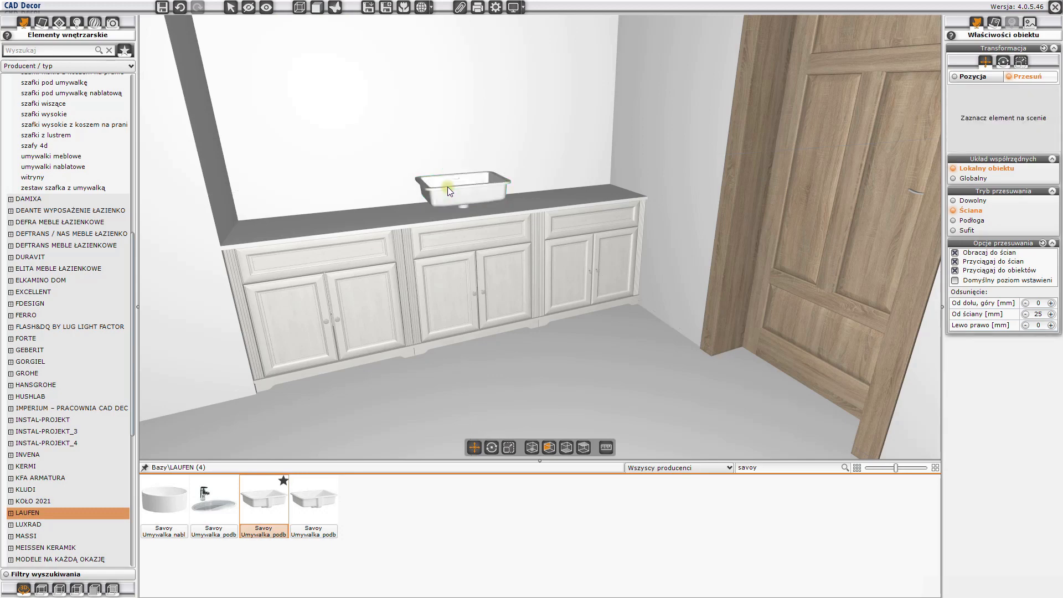
left_click_drag(600, 283, 553, 255)
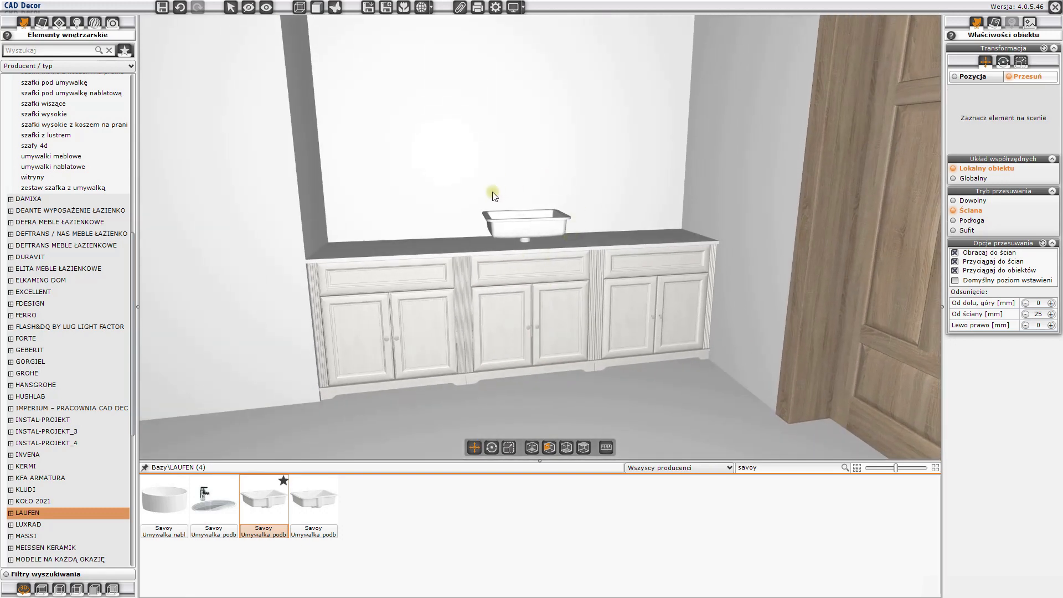
- Lower the Savoy washbasin into the countertop by setting its absolute Z position to 808 mm
left_click(536, 231)
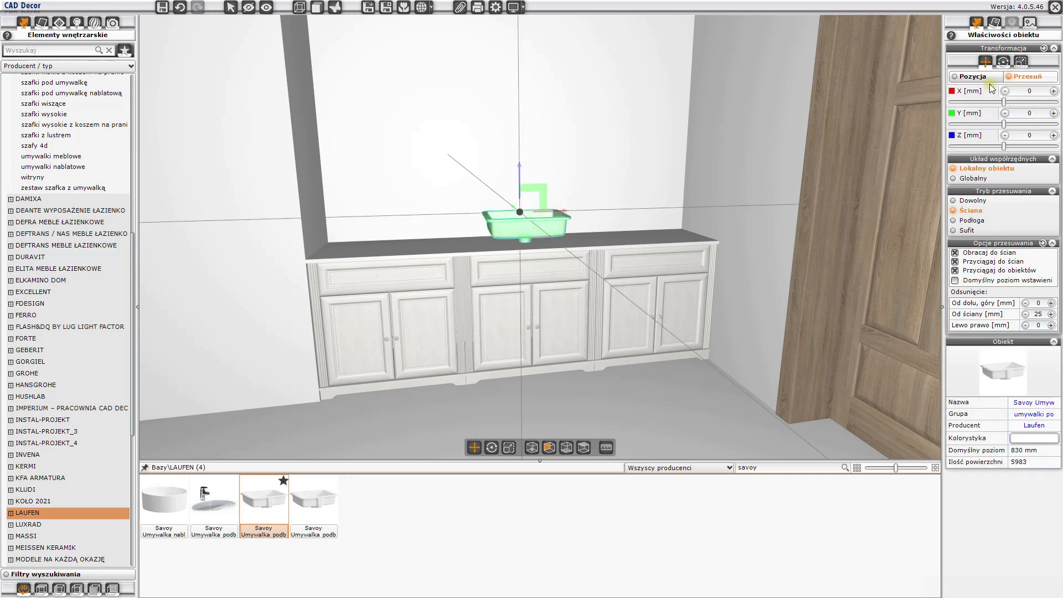
left_click(963, 78)
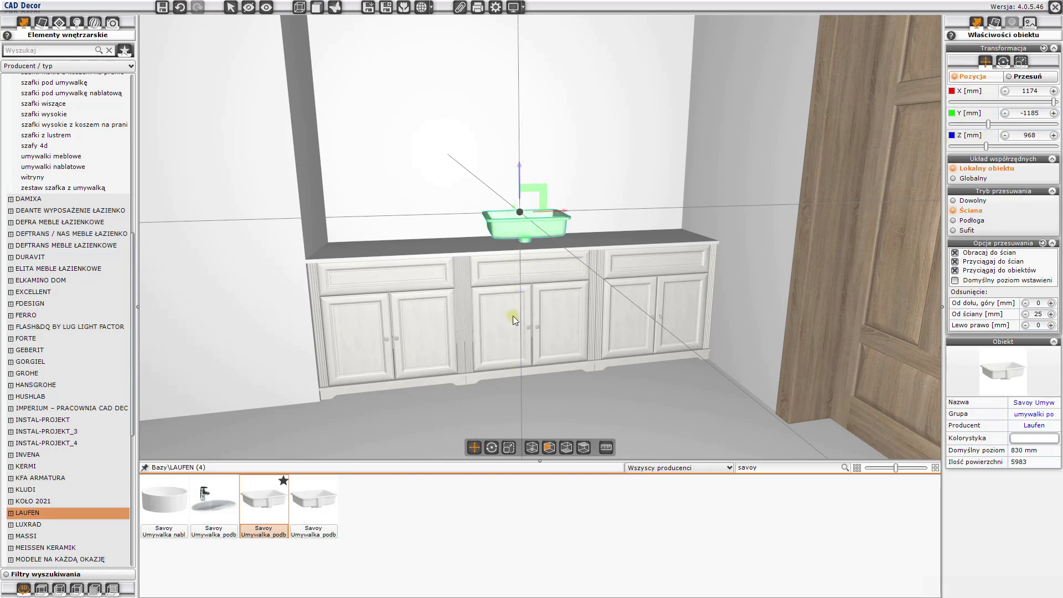
double_click(1022, 135)
type("808")
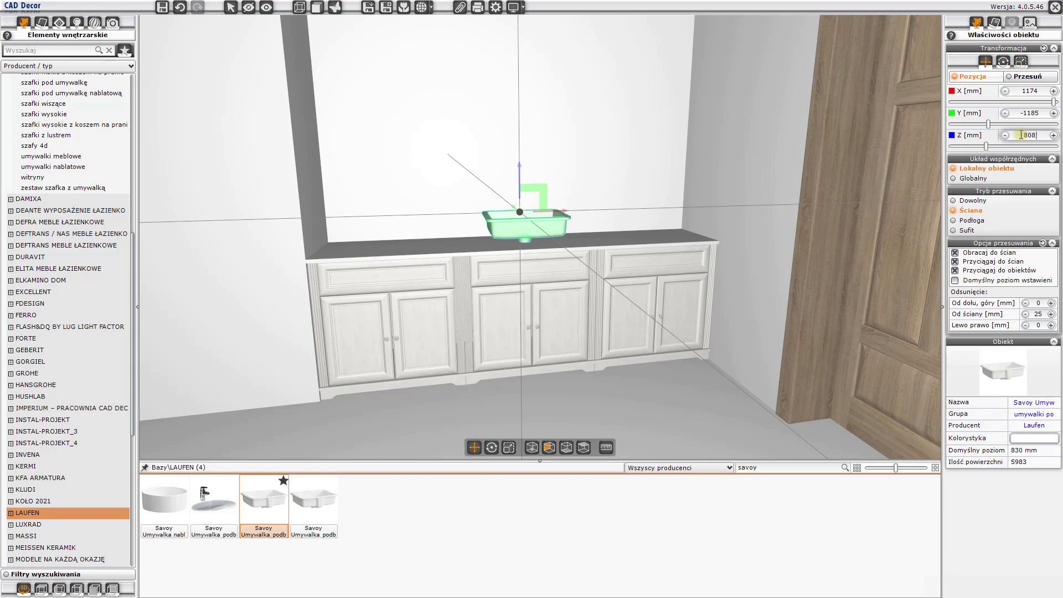
key("Return")
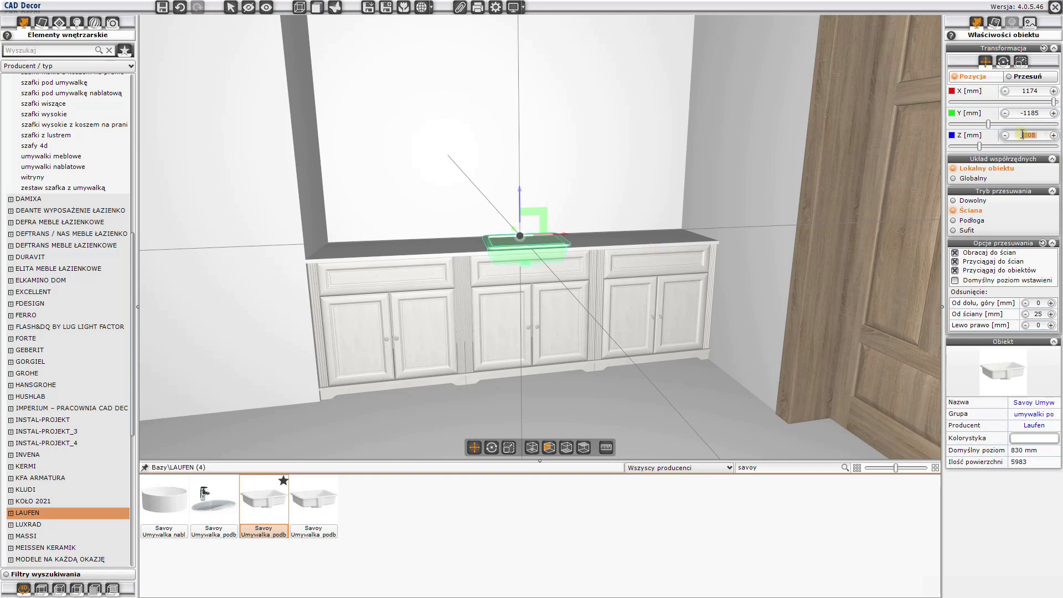
key("Escape")
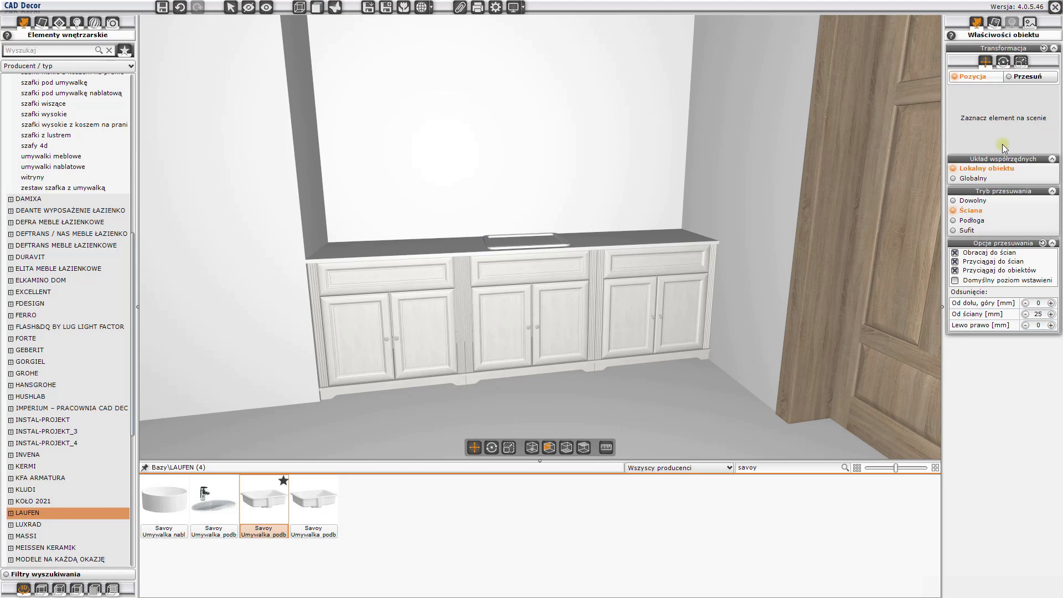
- Cut an opening in the countertop's upper surface using the washbasin together with the blat layer as the material selection
left_click_drag(660, 162, 621, 241)
middle_click_drag(587, 138, 510, 261)
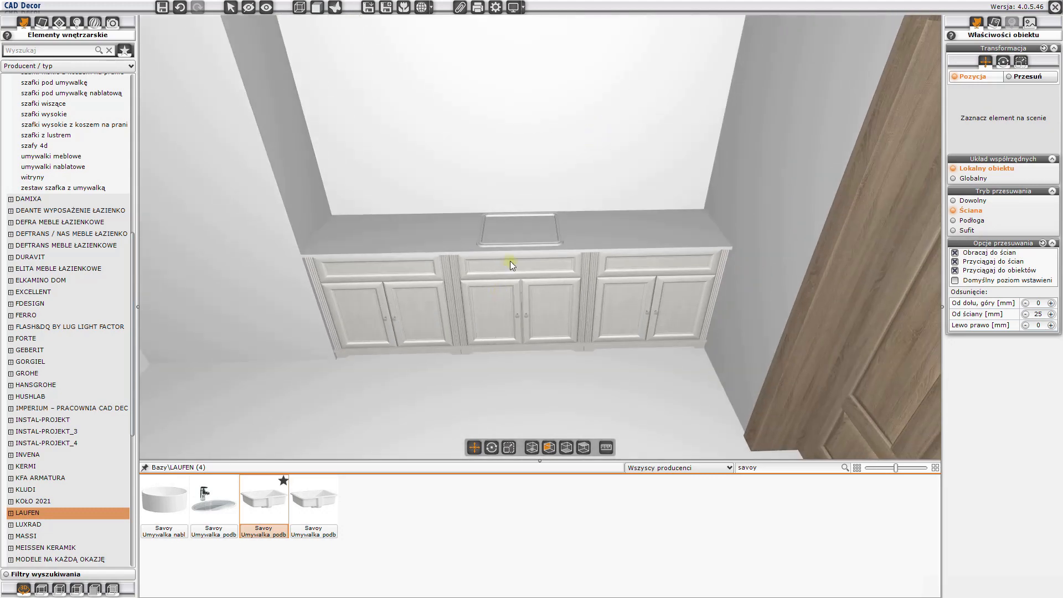
scroll(510, 261, "up", 5)
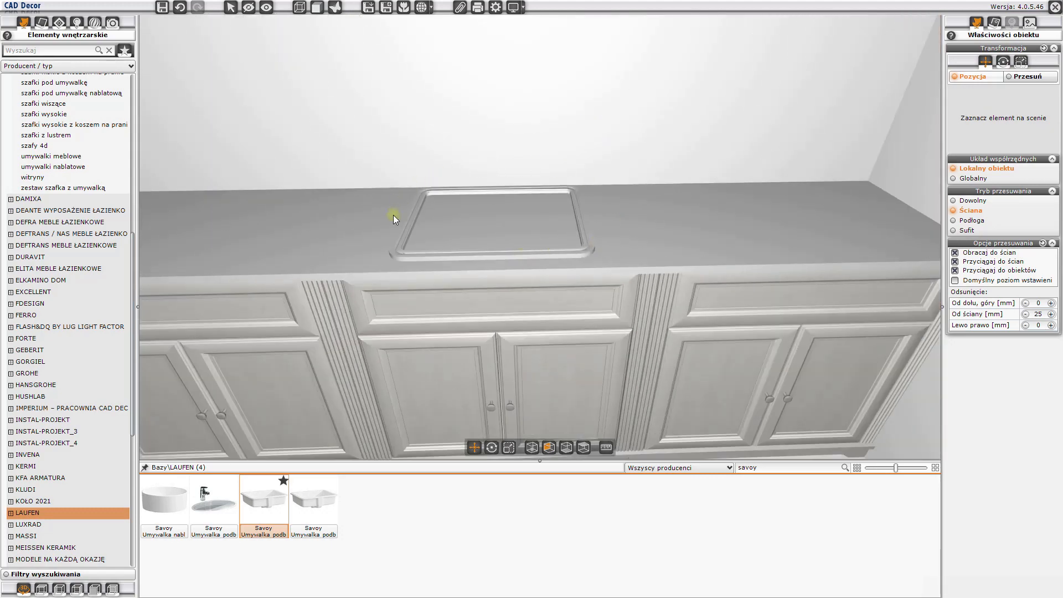
left_click_drag(593, 257, 659, 218)
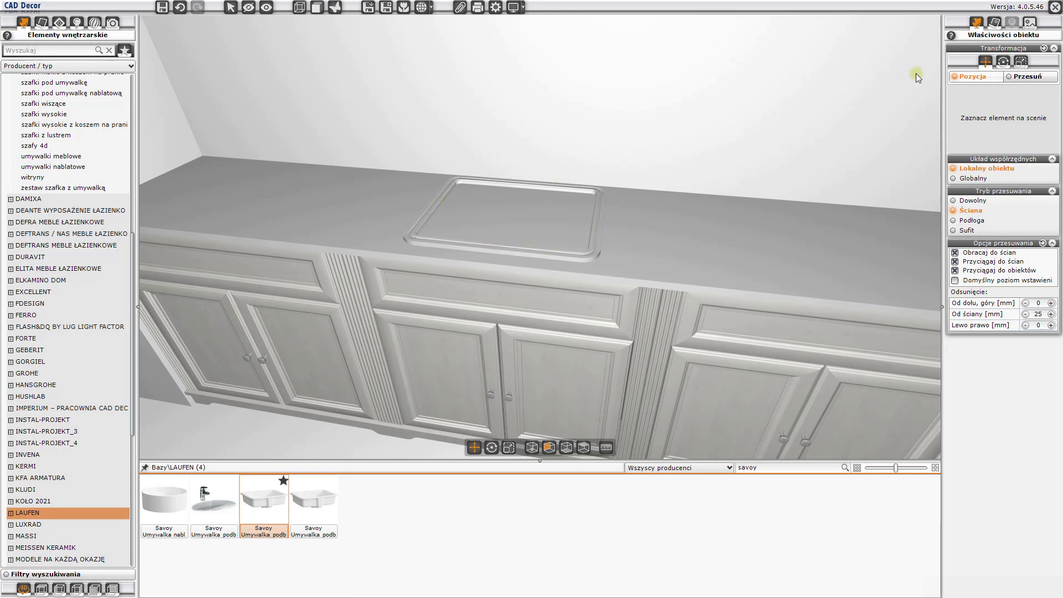
left_click(995, 23)
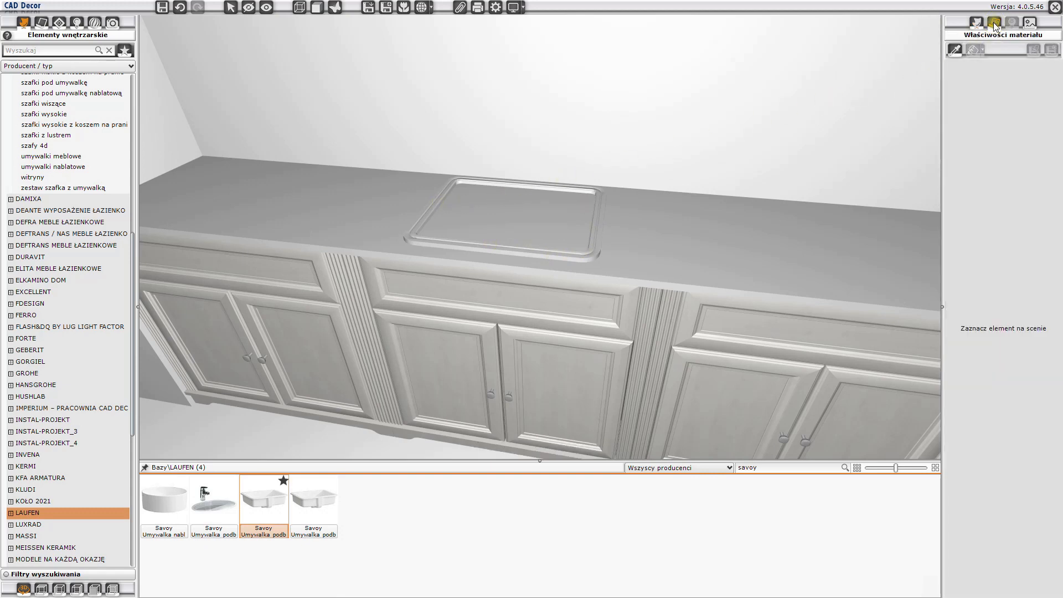
left_click(437, 203)
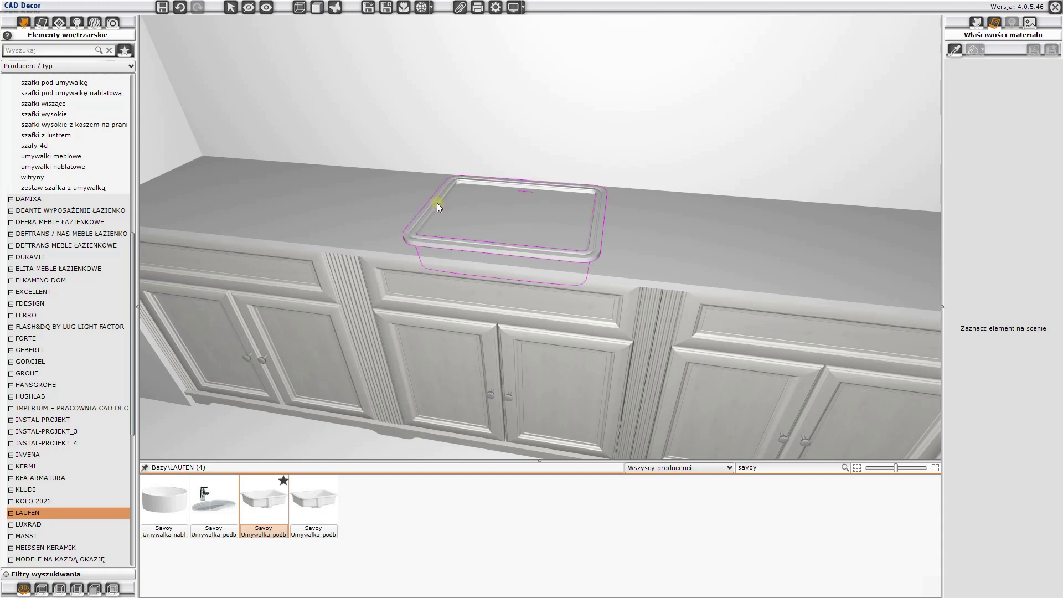
left_click(469, 208, "ctrl")
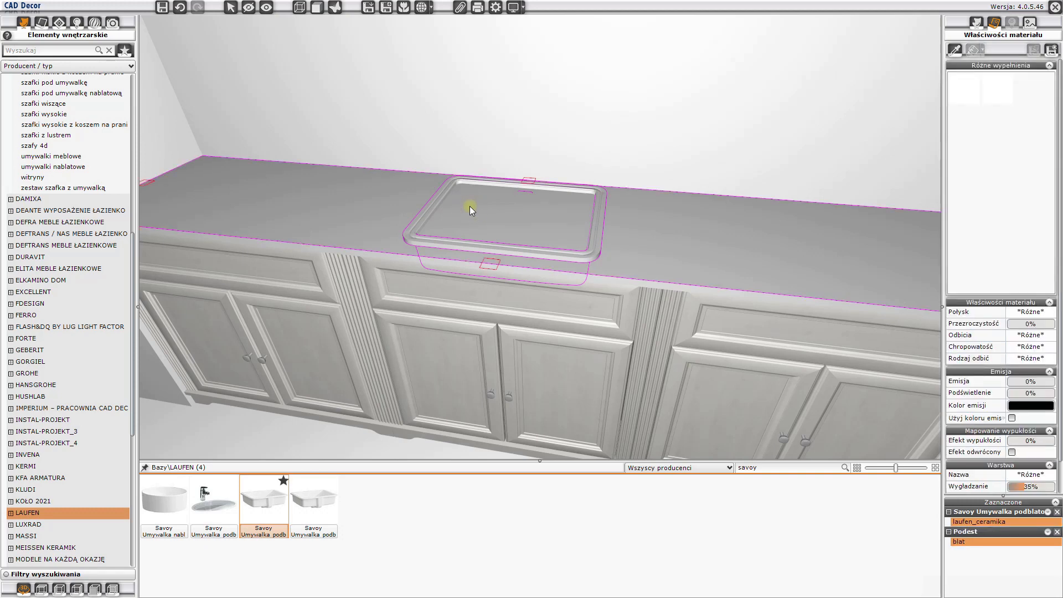
right_click(470, 207)
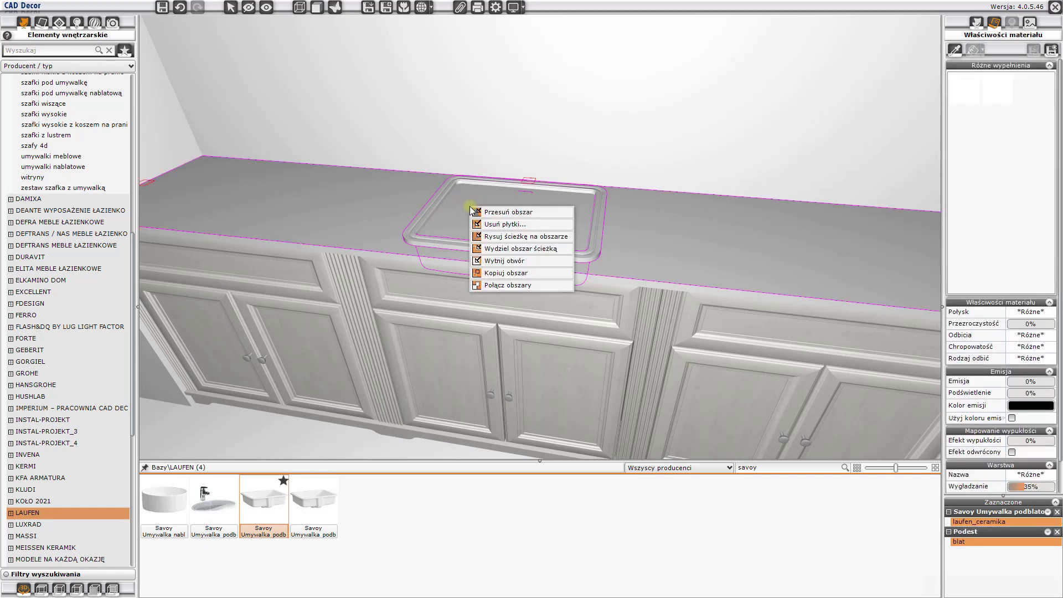
left_click(497, 258)
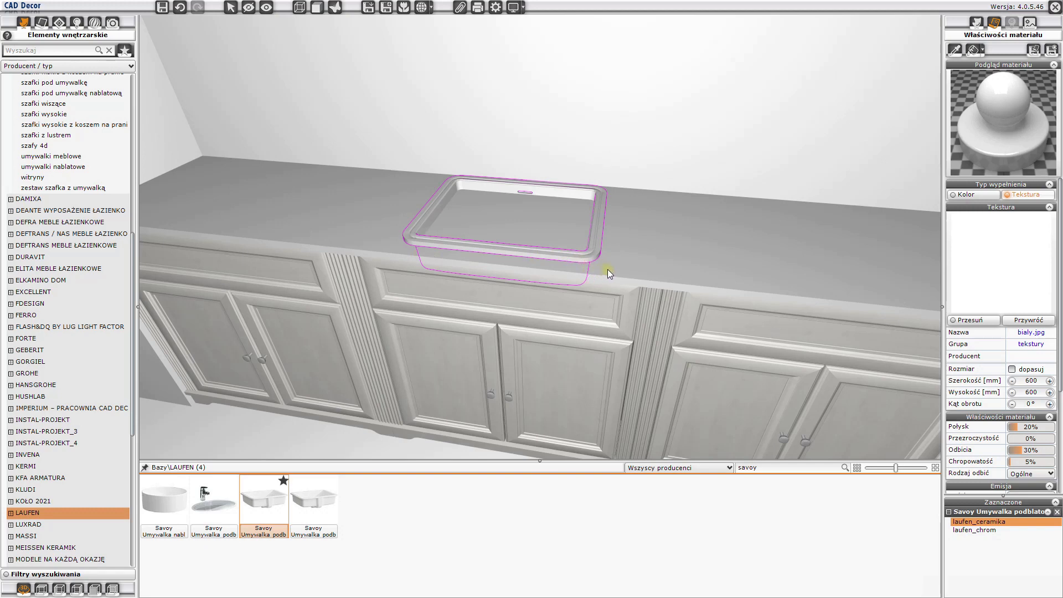
- Cut the washbasin opening through the countertop's lower surface as well, so the basin's interior is exposed
left_click(520, 217, "ctrl")
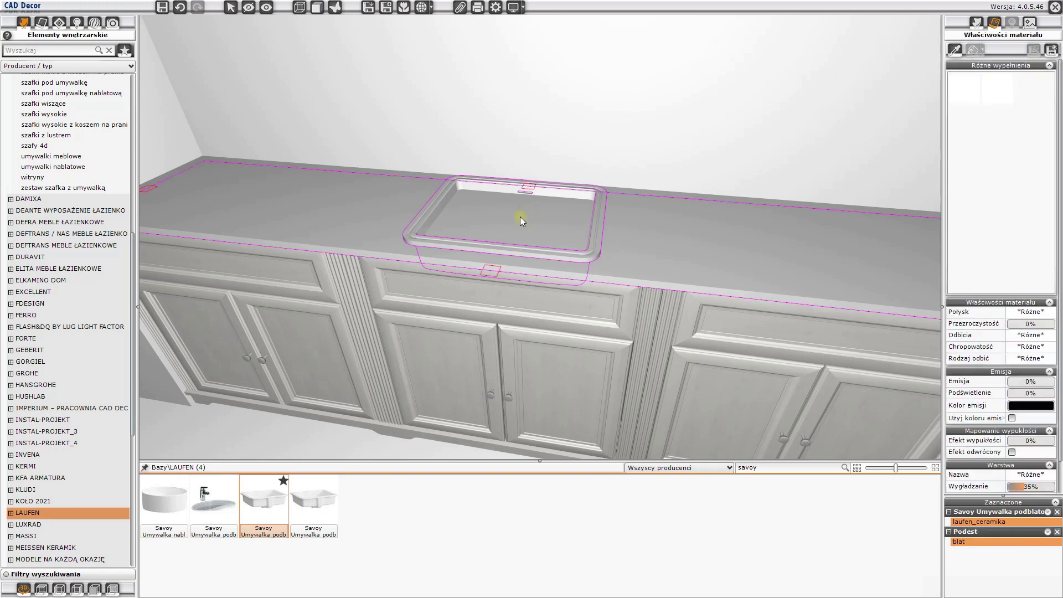
right_click(520, 217)
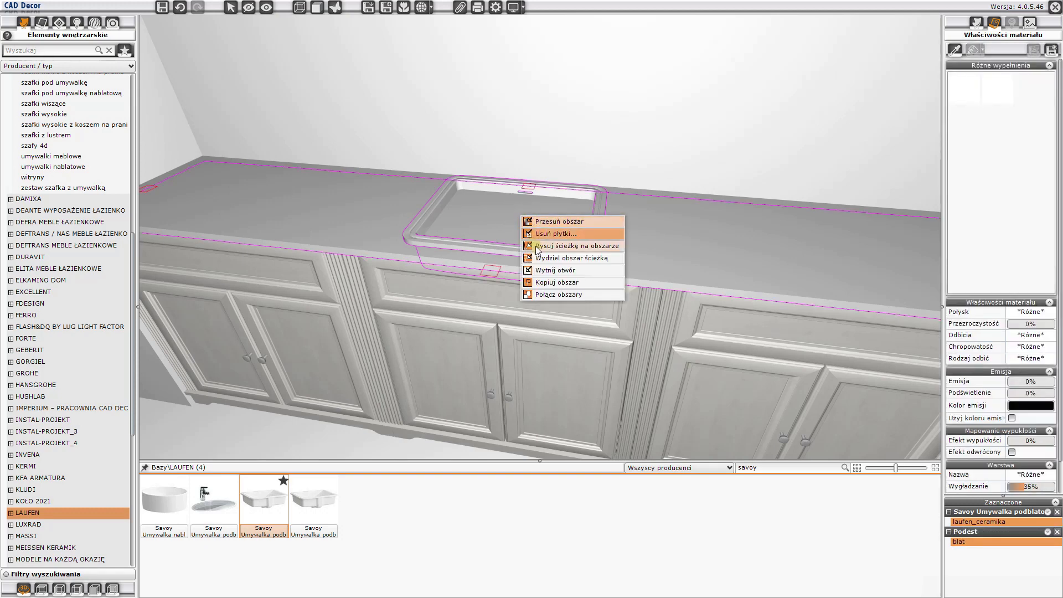
left_click(546, 270)
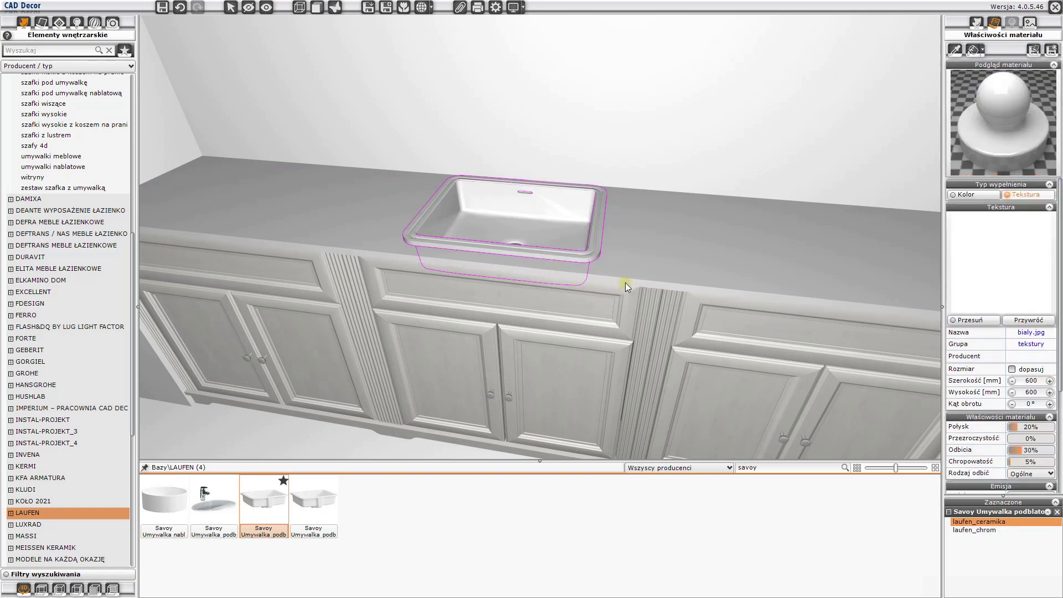
key("Escape")
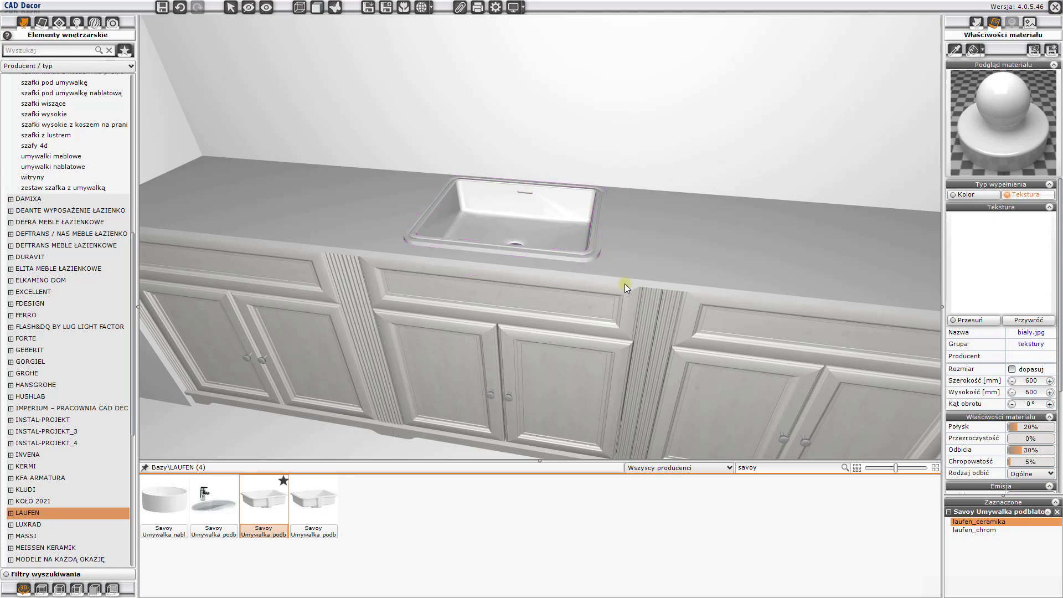
left_click_drag(525, 194, 592, 204)
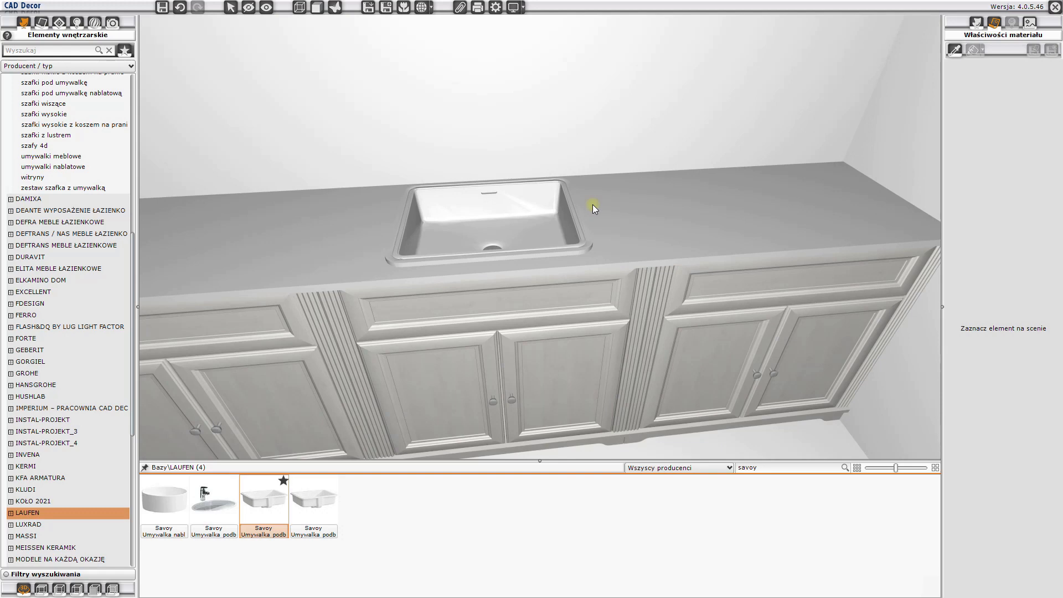
- Search the DEANTE WYPOSAŻENIE ŁAZIENKOWE database for temisto and choose the brass standing two-handle washbasin tap
left_click(977, 22)
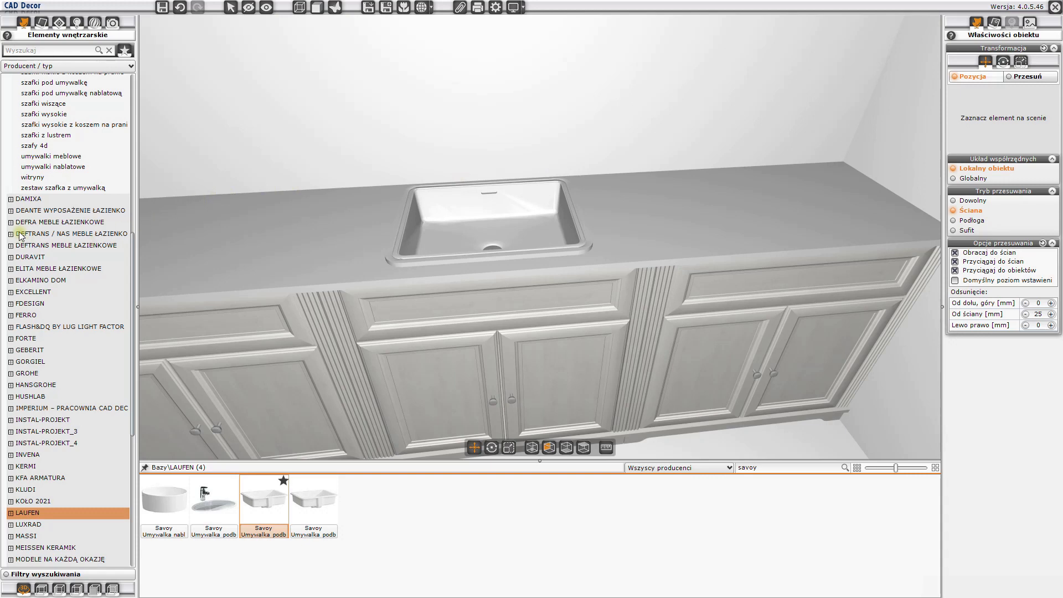
left_click(20, 212)
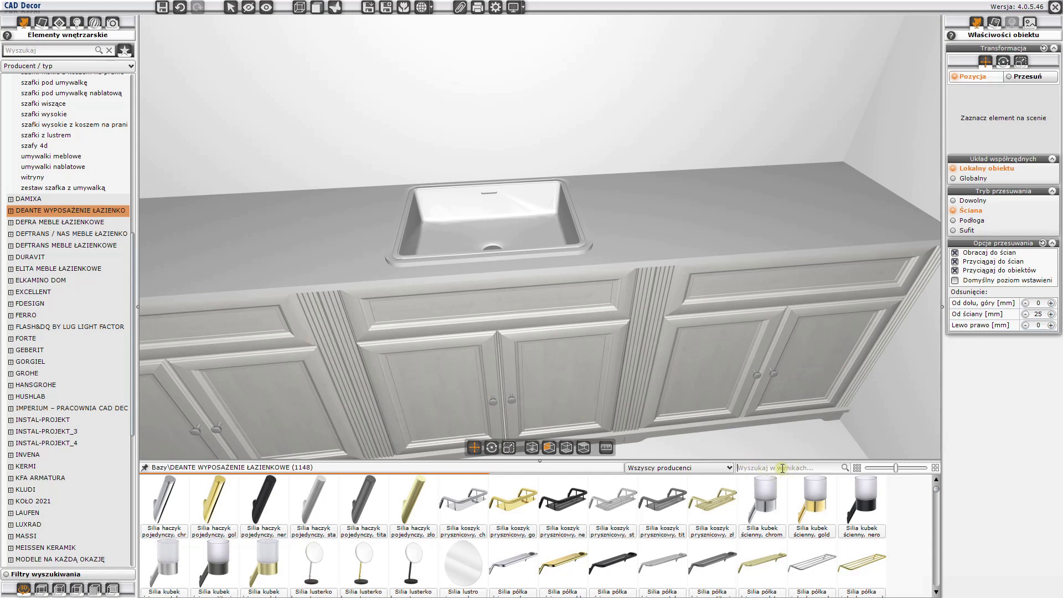
type("temisto")
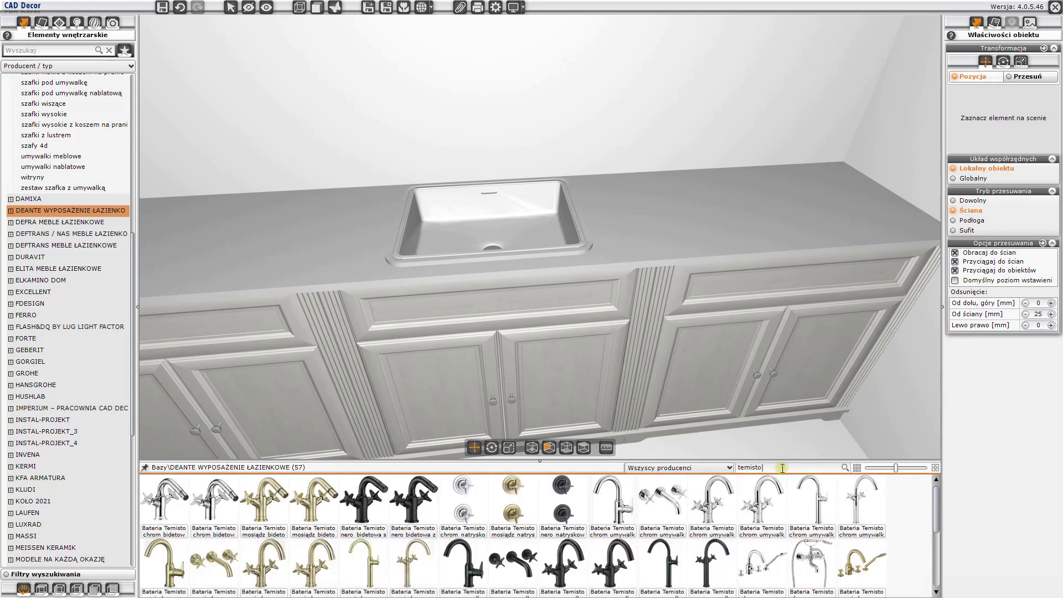
mouse_move(406, 563)
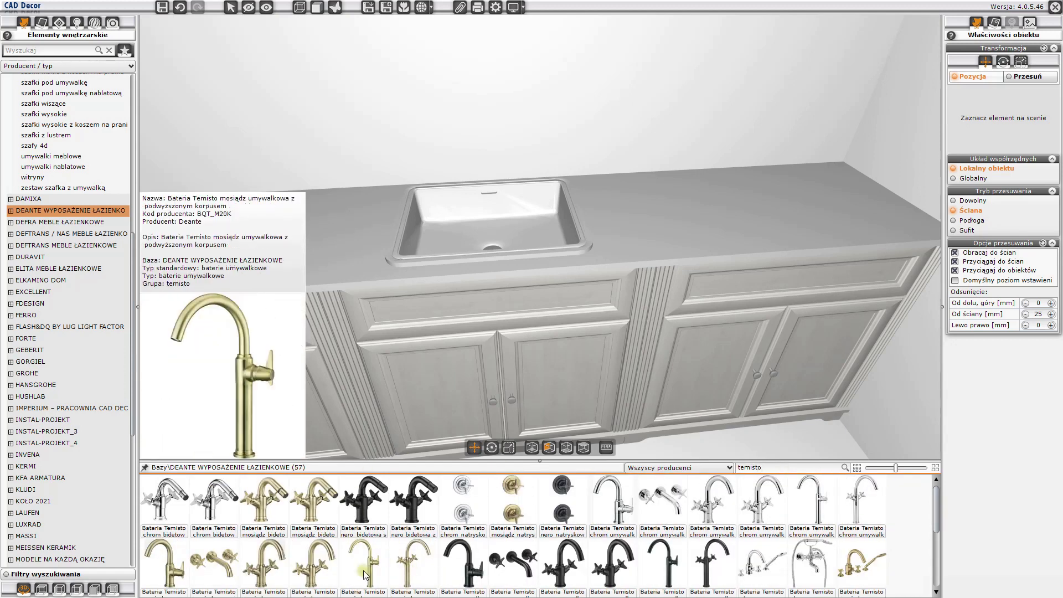
left_click(267, 566)
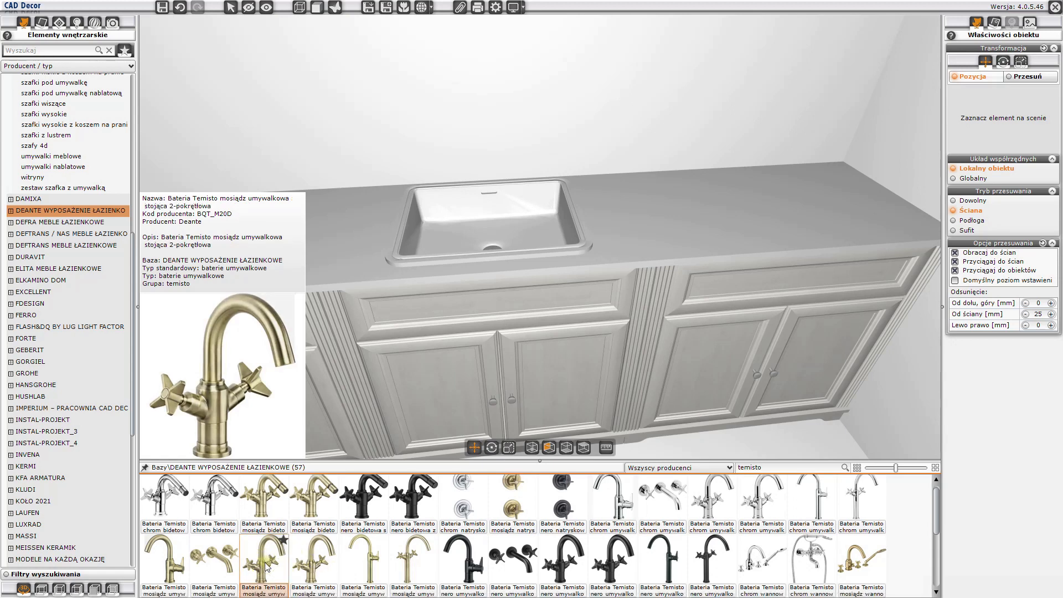
- Set the wall offset to 0 mm and place the brass Temisto tap on the countertop beside the washbasin
double_click(1031, 314)
type("0")
left_click_drag(271, 564, 608, 190)
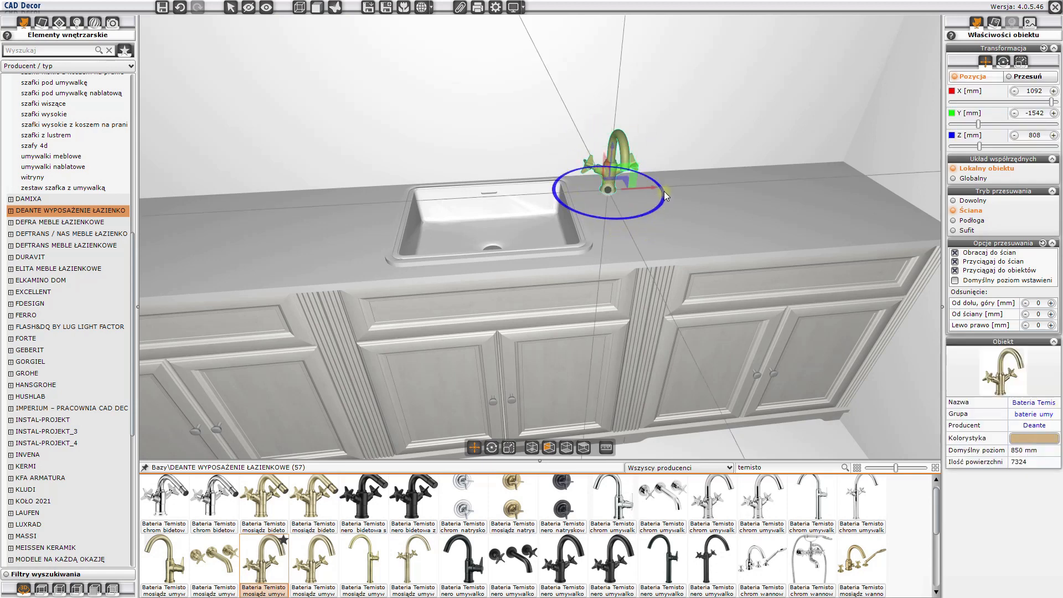
- Rotate the tap so its spout points toward the washbasin and move it closer to the basin's back corner
left_click_drag(664, 192, 622, 200)
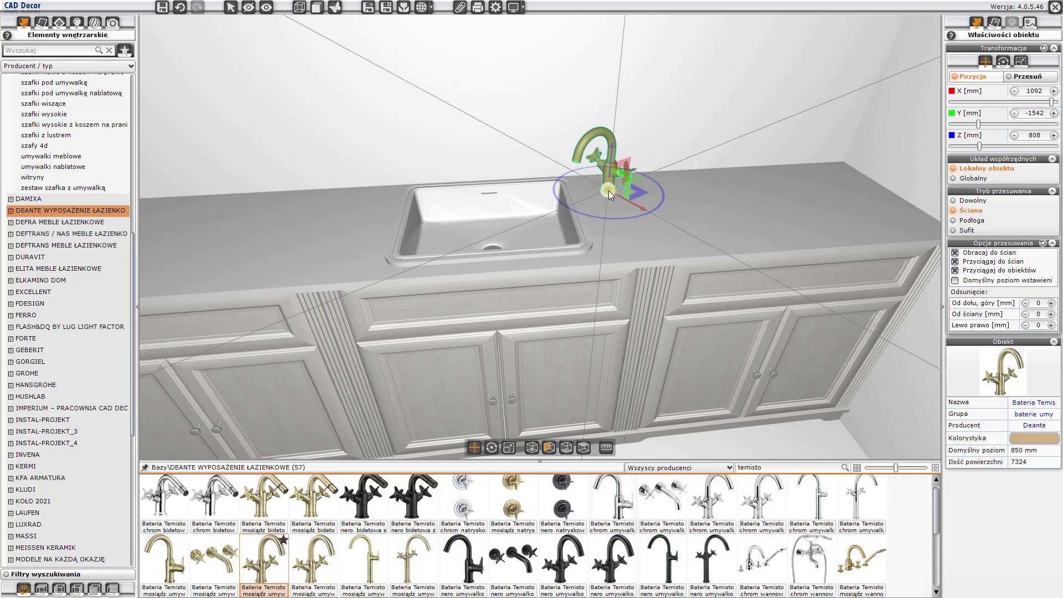
mouse_move(604, 192)
left_mouse_down()
mouse_move(585, 194)
mouse_move(639, 195)
mouse_move(603, 209)
left_mouse_up()
left_click(624, 238)
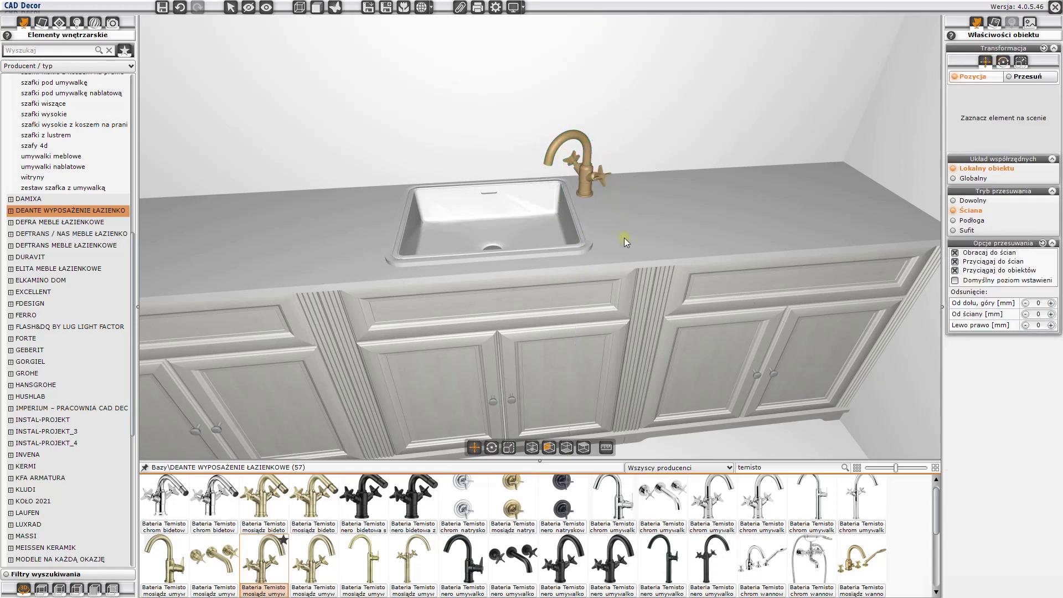
- Search all databases for allegra and place the LUSTRO ALLEGRA mirror on the back wall above the washbasin
mouse_move(620, 246)
left_mouse_down()
mouse_move(508, 148)
mouse_move(577, 132)
mouse_move(642, 138)
mouse_move(484, 184)
mouse_move(457, 238)
mouse_move(523, 331)
mouse_move(585, 224)
mouse_move(604, 234)
mouse_move(601, 259)
mouse_move(611, 254)
left_mouse_up()
scroll(584, 224, "down", 5)
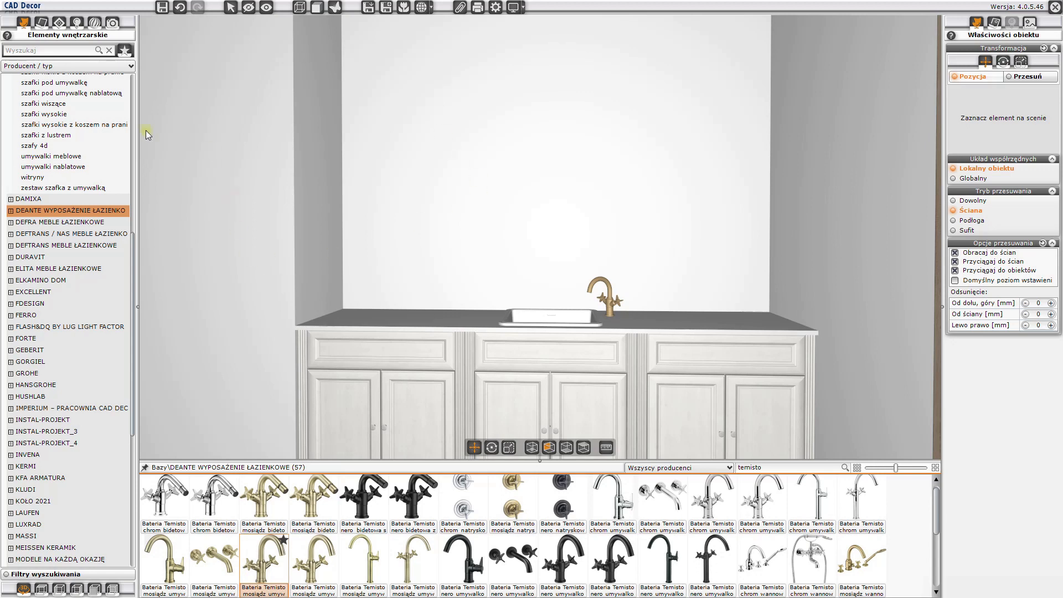
scroll(69, 292, "up", 10)
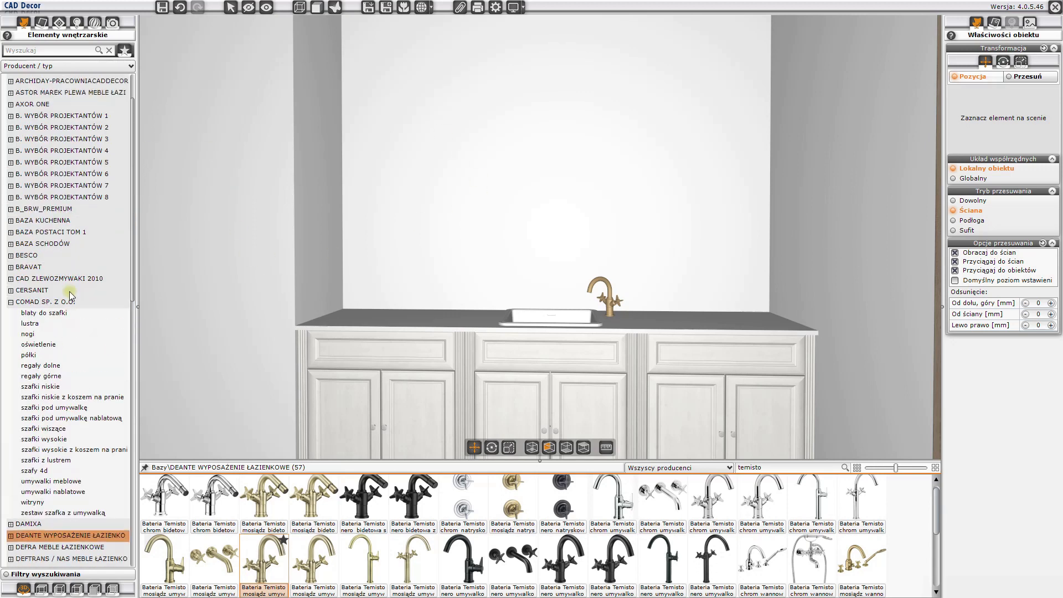
left_click(12, 115)
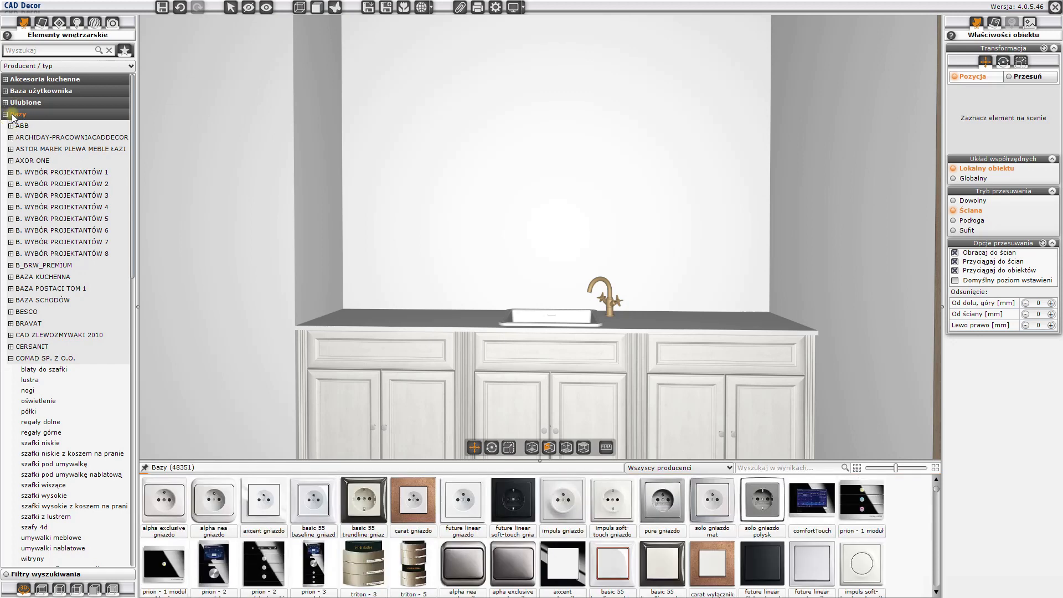
left_click(750, 468)
type("allegra")
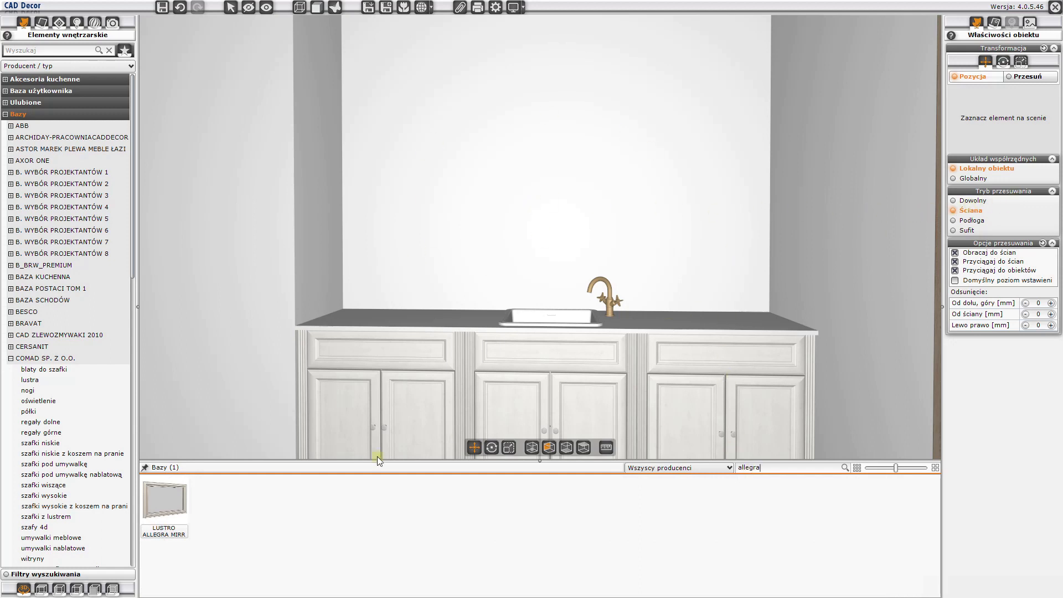
left_click(165, 494)
mouse_move(211, 444)
left_mouse_down()
mouse_move(527, 217)
mouse_move(547, 187)
left_mouse_up()
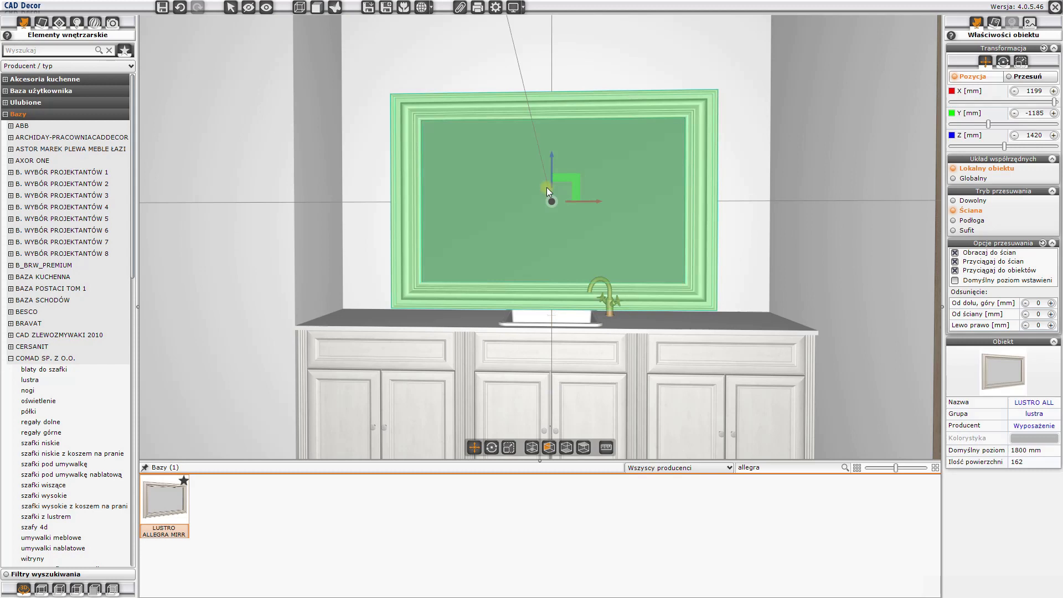
- Raise the Allegra mirror along the wall to a Z position of about 1644 mm
scroll(587, 278, "down", 1)
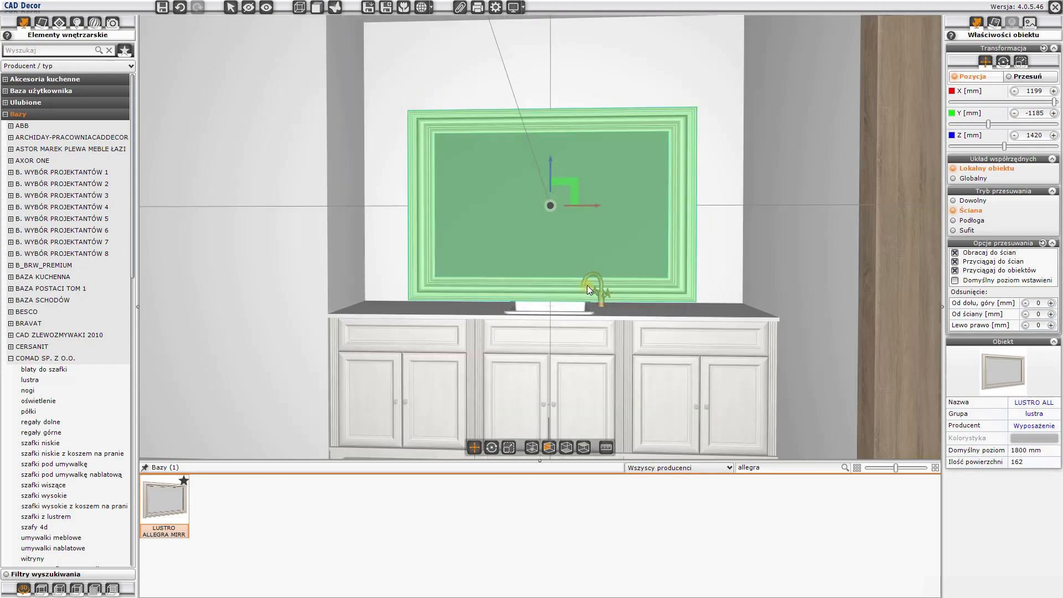
middle_click_drag(591, 284, 583, 275)
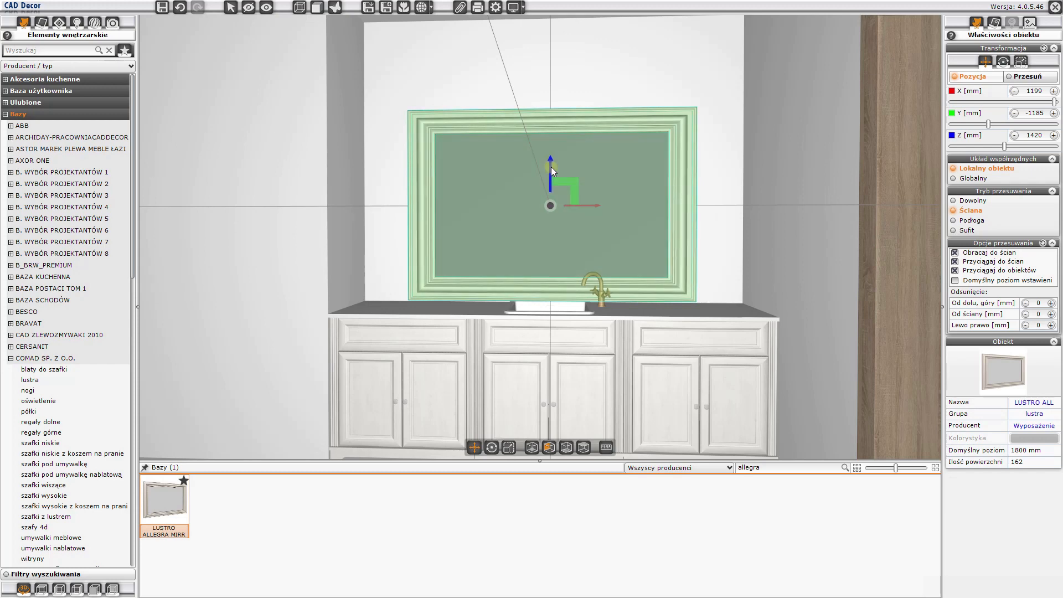
left_click_drag(550, 168, 554, 130)
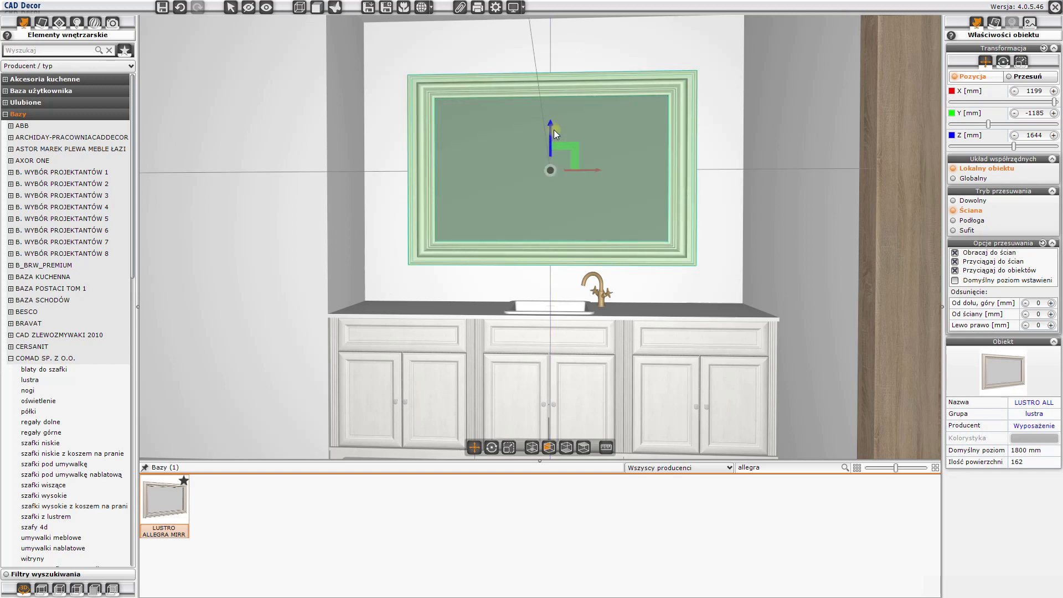
key("Escape")
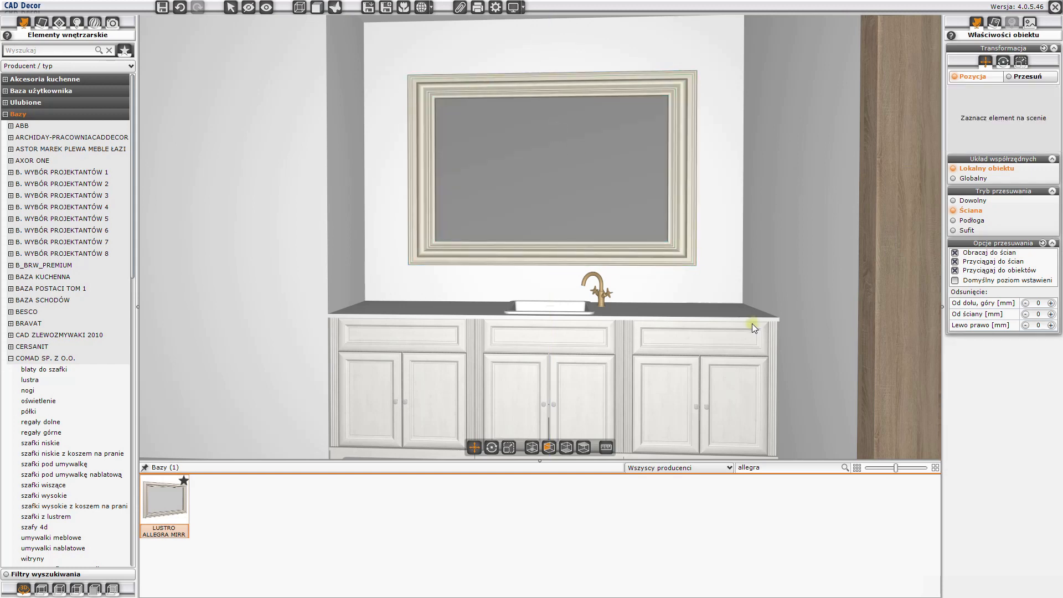
- Search all databases for cascada and place the brass Deante concealed shower set on the shower niche's back wall at a height of about 1305 mm
left_click_drag(737, 308, 337, 327)
left_click_drag(564, 311, 463, 271)
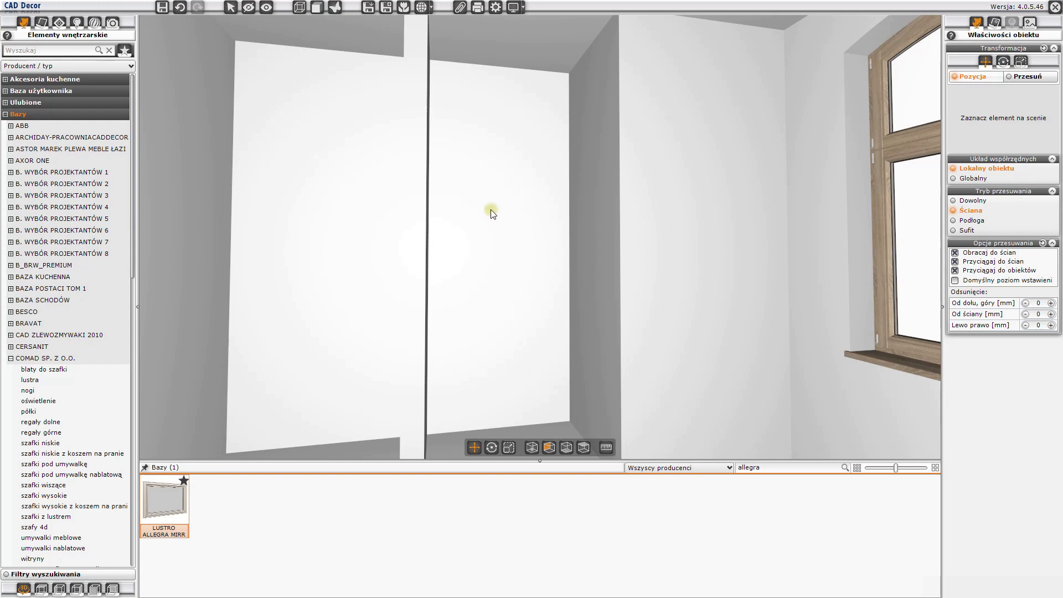
left_click_drag(512, 303, 497, 355)
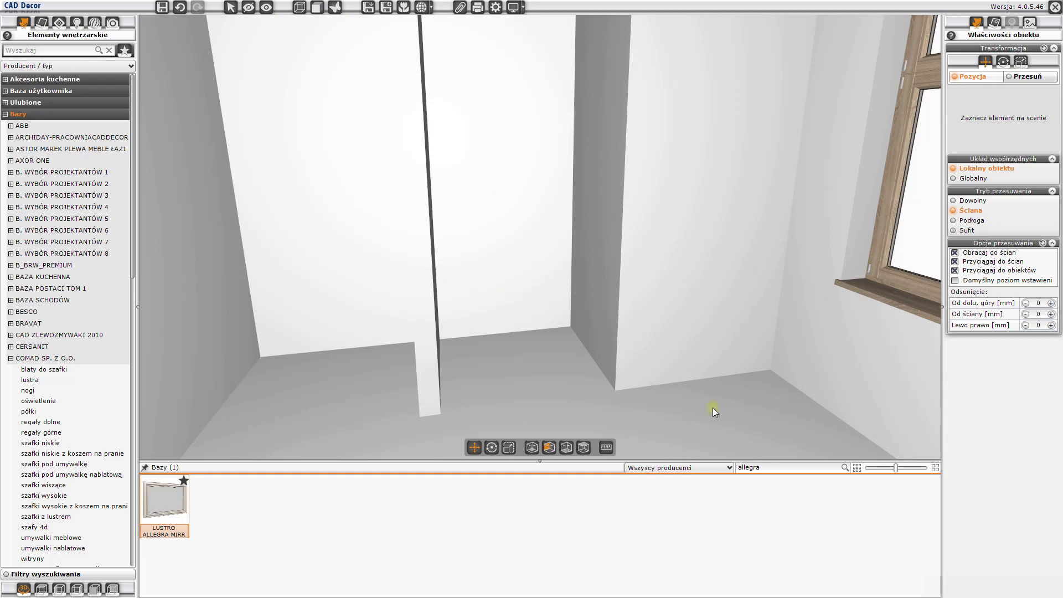
double_click(749, 468)
type("cascada")
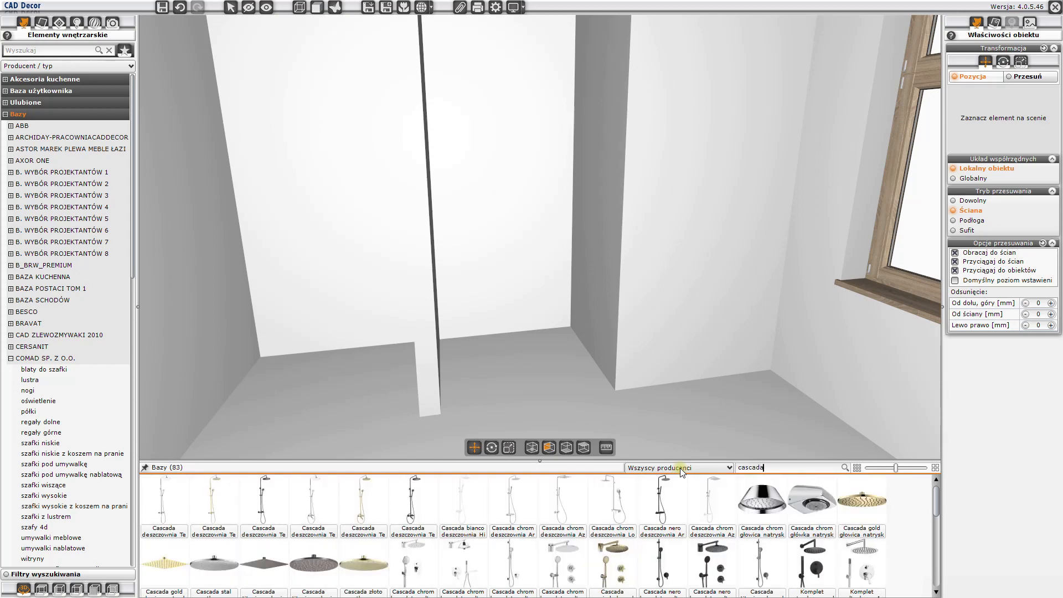
mouse_move(533, 532)
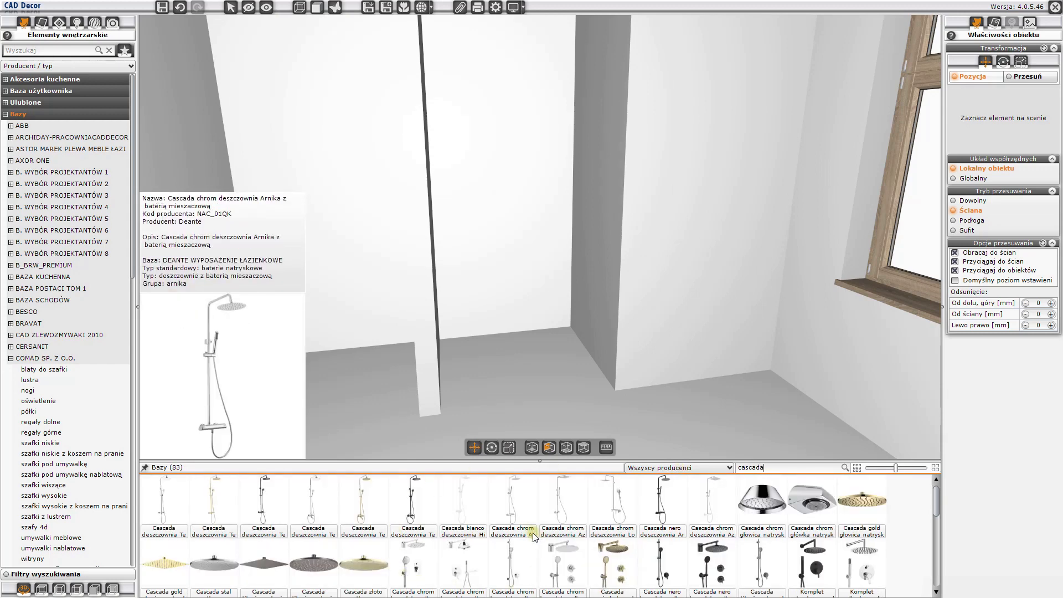
scroll(608, 571, "down", 1)
scroll(609, 571, "down", 1)
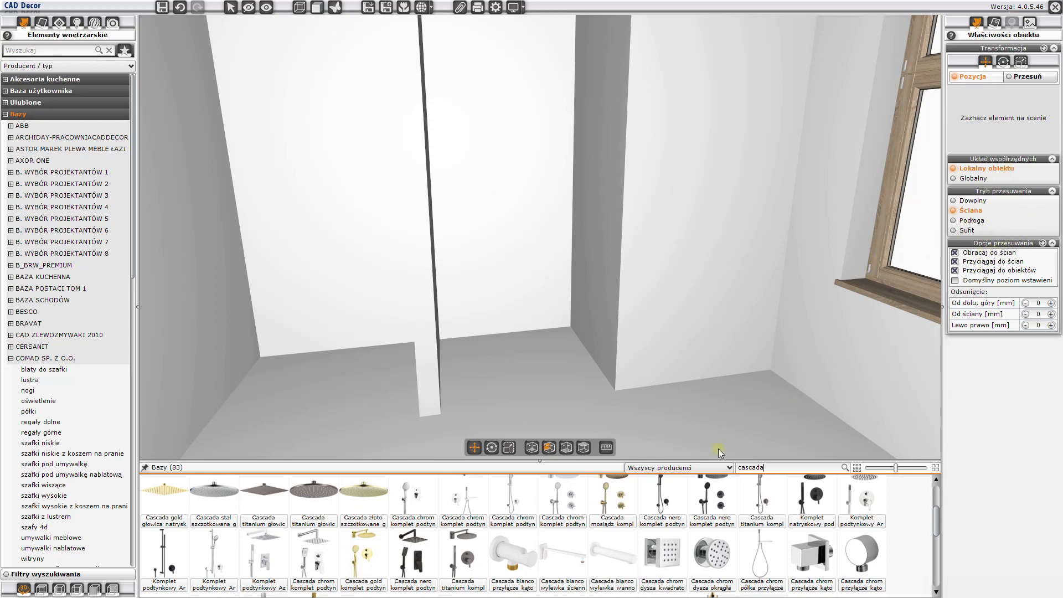
left_click_drag(612, 502, 503, 163)
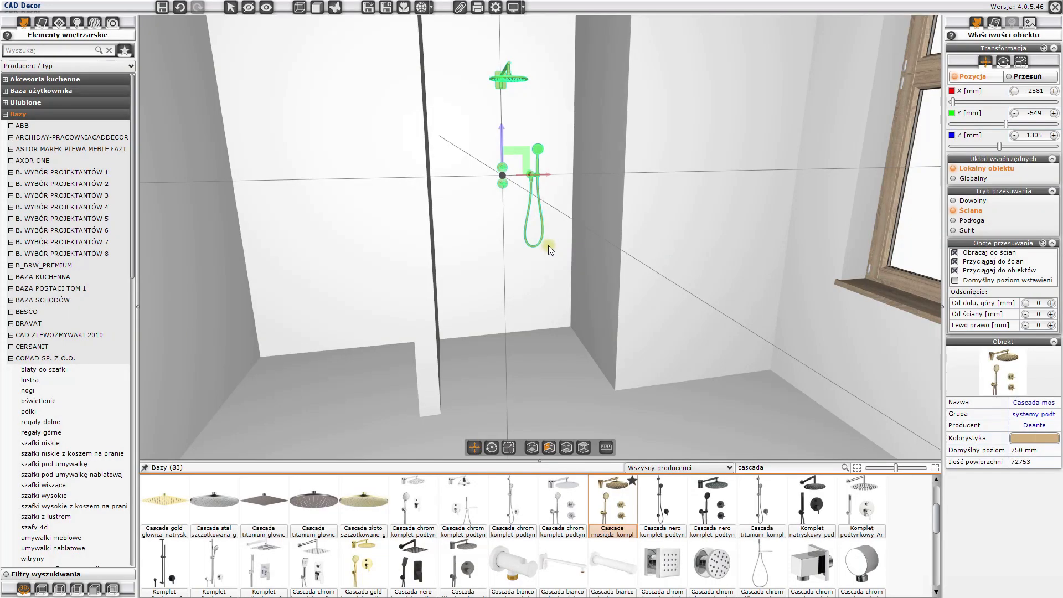
left_click(563, 290)
mouse_move(563, 289)
left_mouse_down()
mouse_move(527, 250)
mouse_move(546, 247)
mouse_move(559, 280)
left_mouse_up()
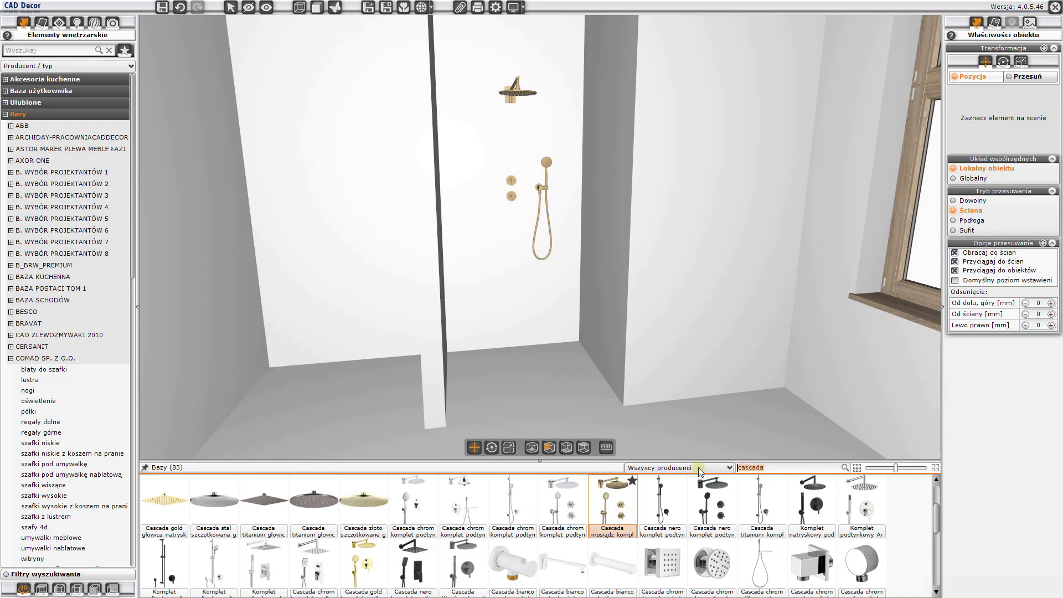
- Search all databases for steal 85 and select the Radaway linear drain
type("s")
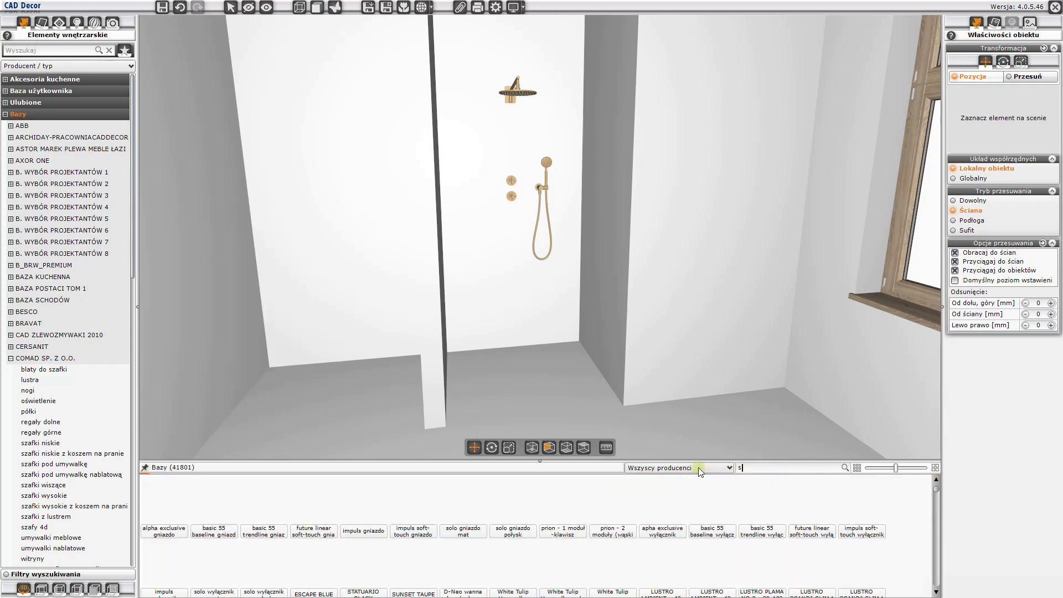
type("teal 85")
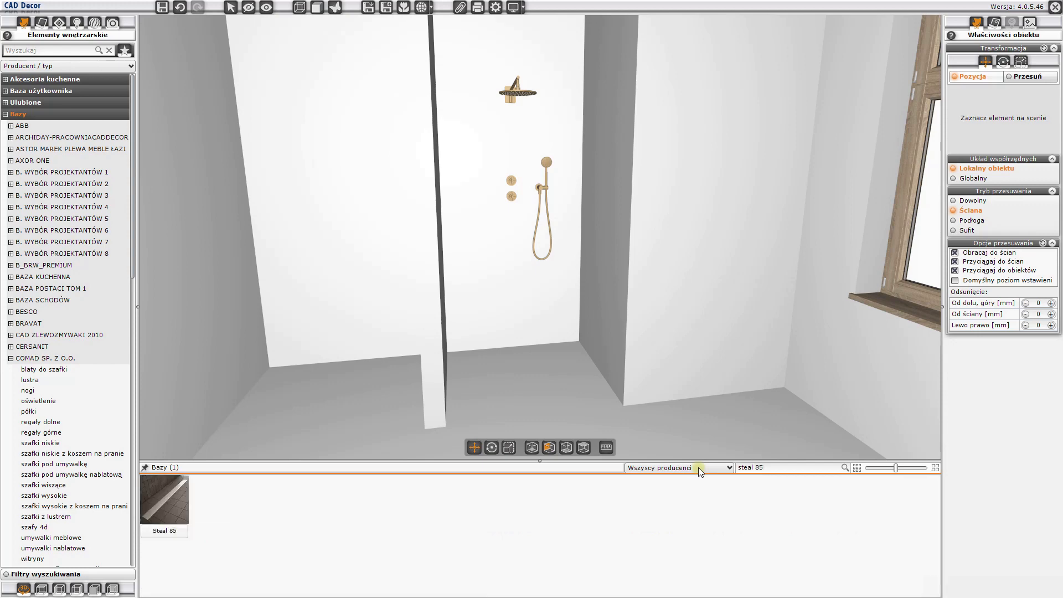
key("Return")
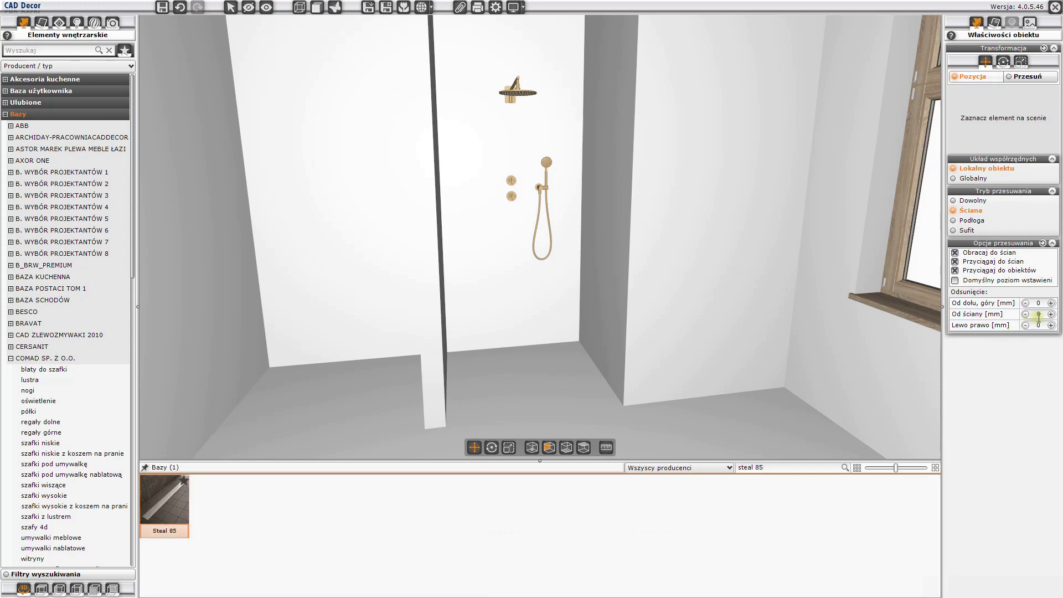
- Set the wall offset to 50 mm, enable the default insertion level and place the Steal 85 drain along the shower niche's back wall
left_click_drag(1041, 314, 1035, 314)
type("50")
key("Return")
left_click(955, 281)
mouse_move(174, 497)
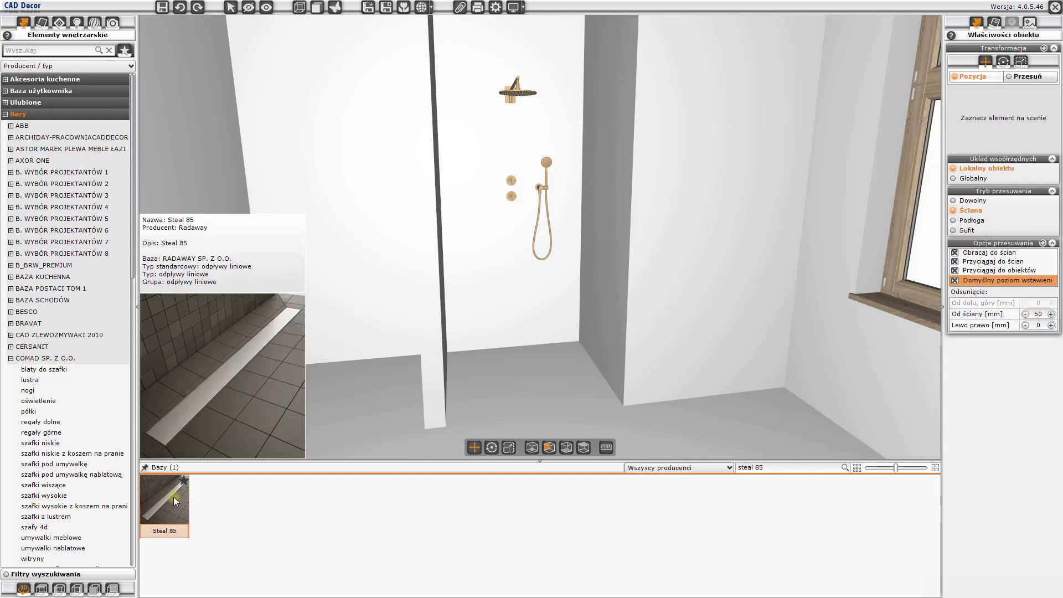
left_click_drag(171, 497, 460, 347)
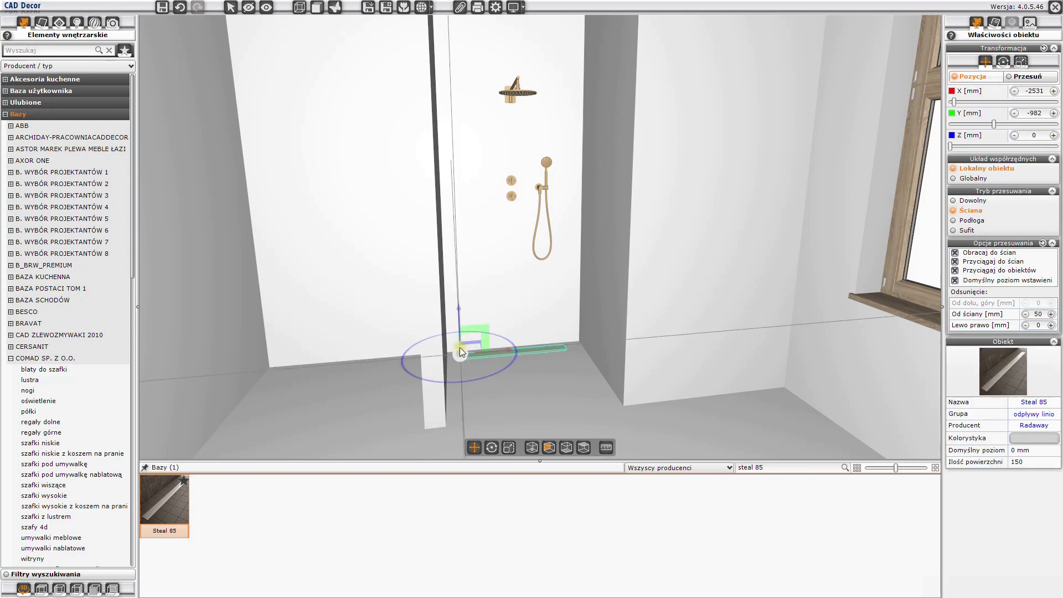
key("Escape")
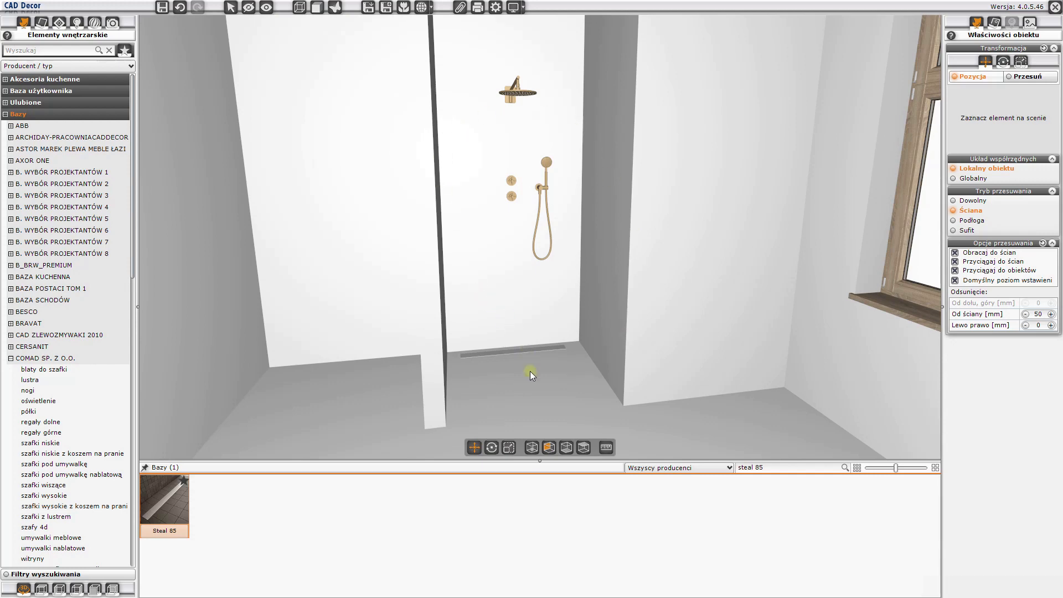
- Open the SANSWISS database and filter its products by ca31c d
scroll(60, 418, "down", 3)
scroll(60, 419, "down", 7)
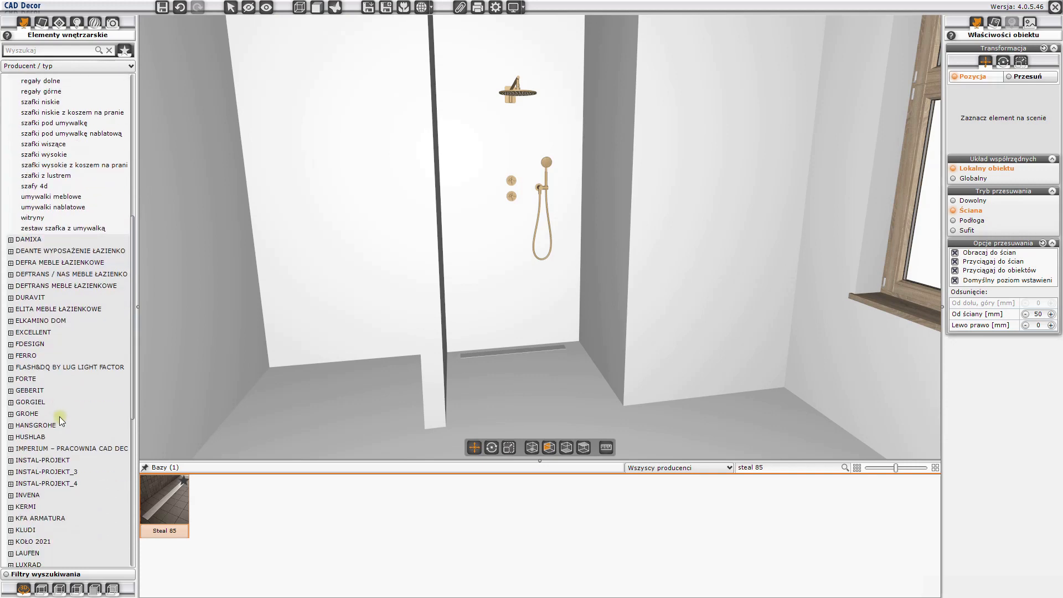
scroll(60, 418, "down", 5)
scroll(59, 416, "down", 3)
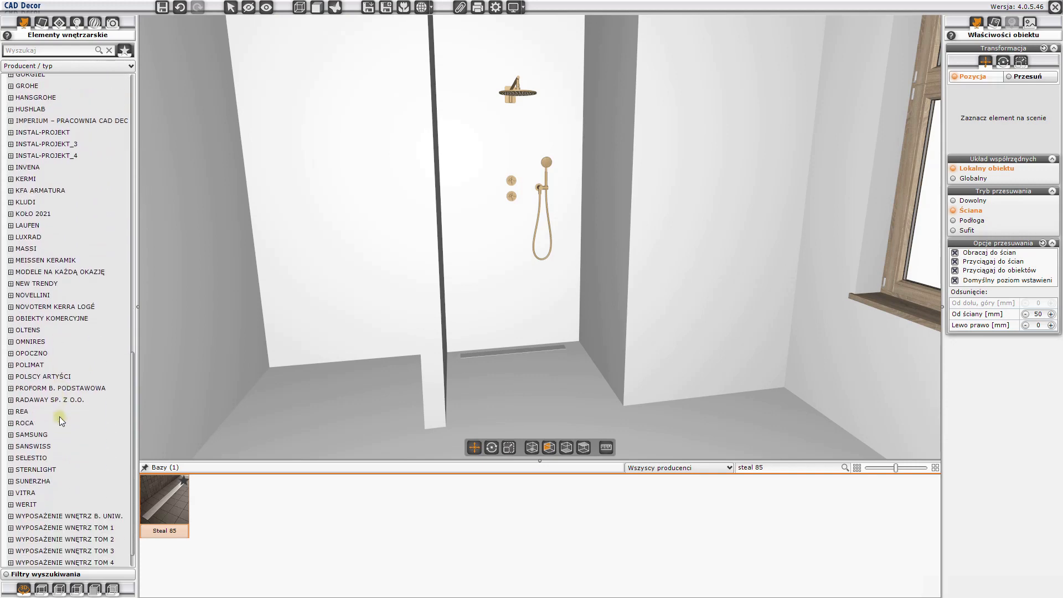
left_click(38, 446)
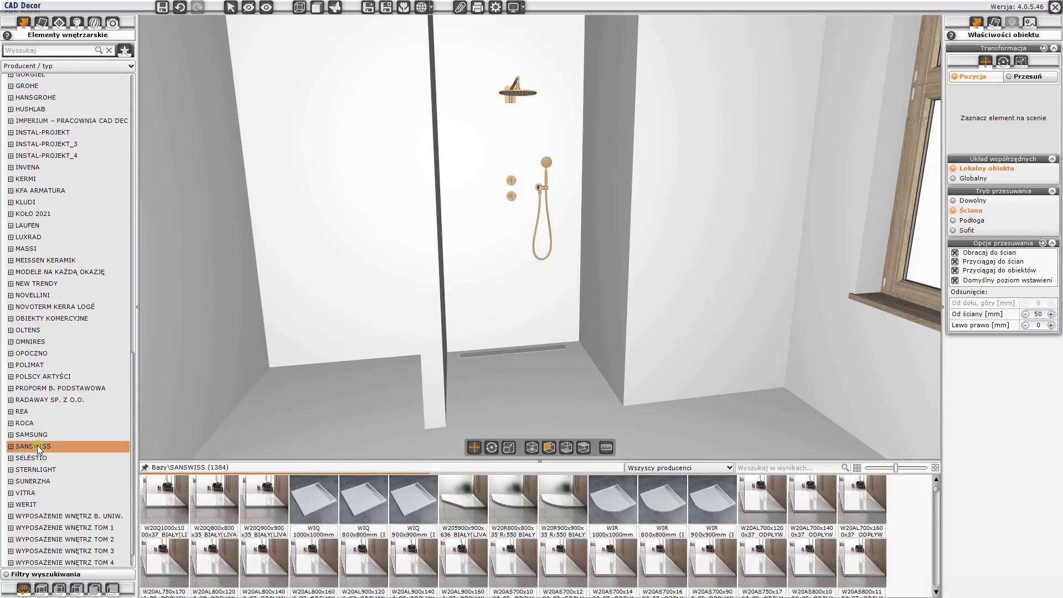
left_click(771, 468)
type("ca31")
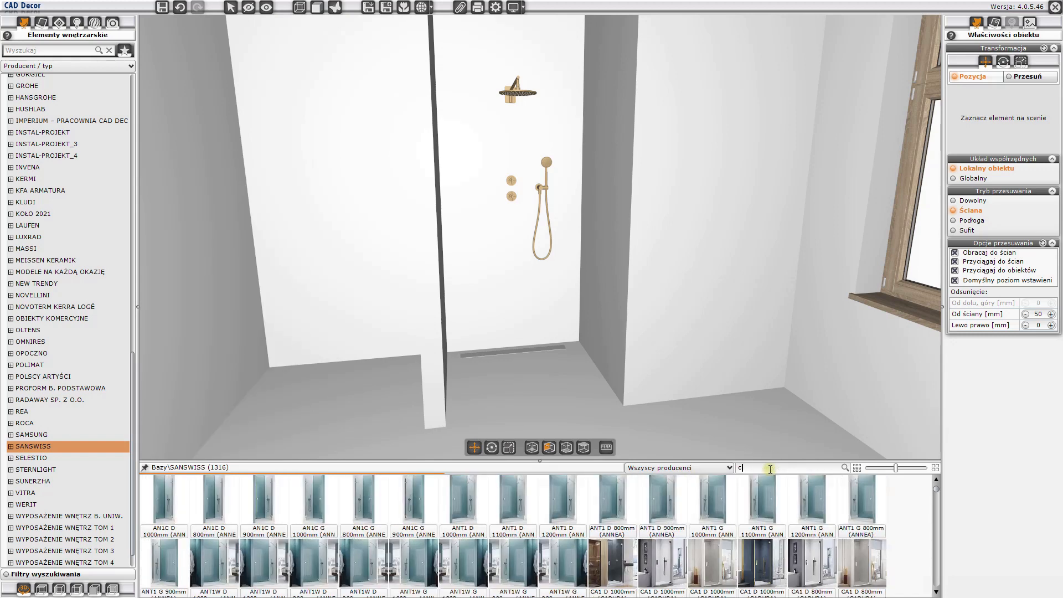
type("c d")
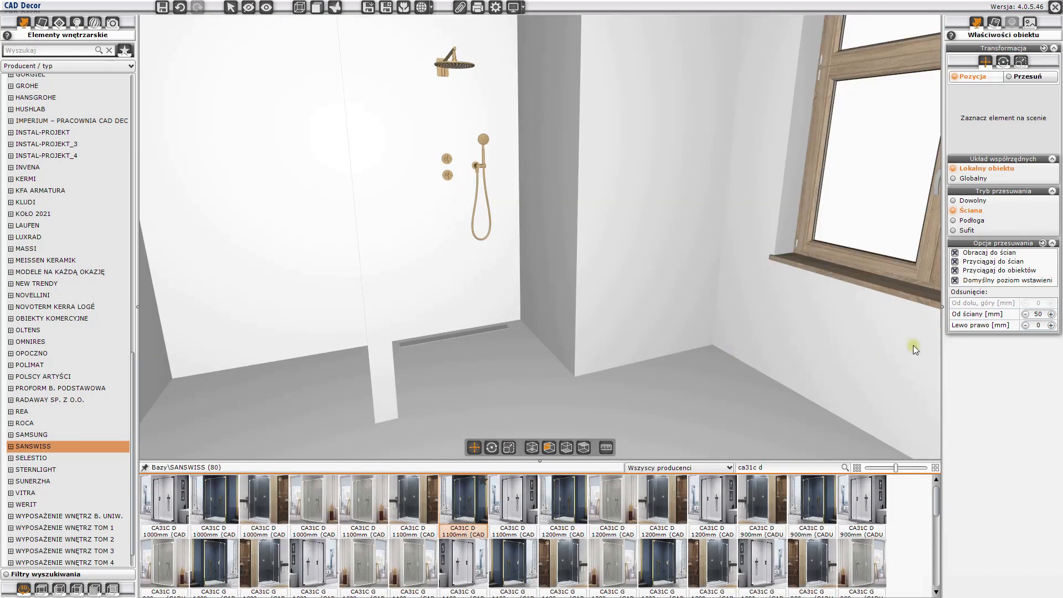
- Set the wall offset to 0 mm and place the gold CA31C D 1100mm CADURA door in the shower niche
double_click(1033, 314)
type("0")
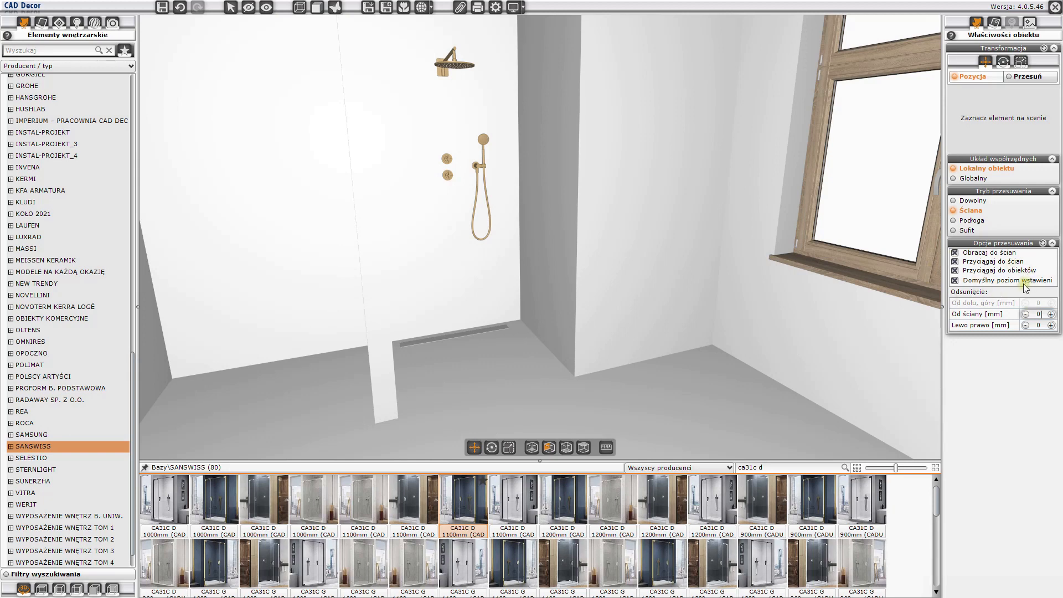
mouse_move(459, 506)
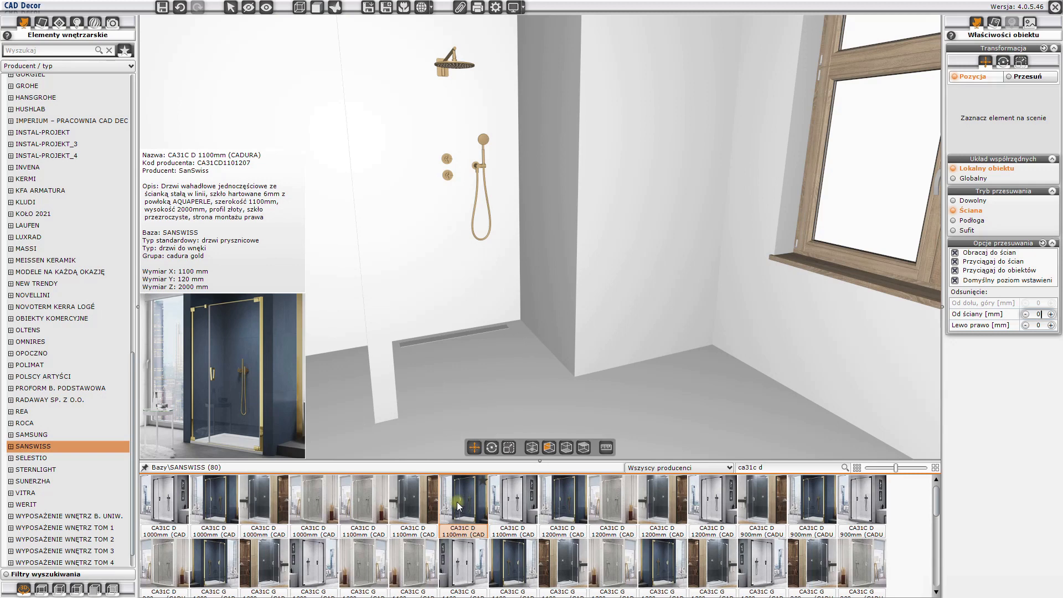
left_click_drag(459, 505, 512, 301)
left_click_drag(474, 350, 513, 393)
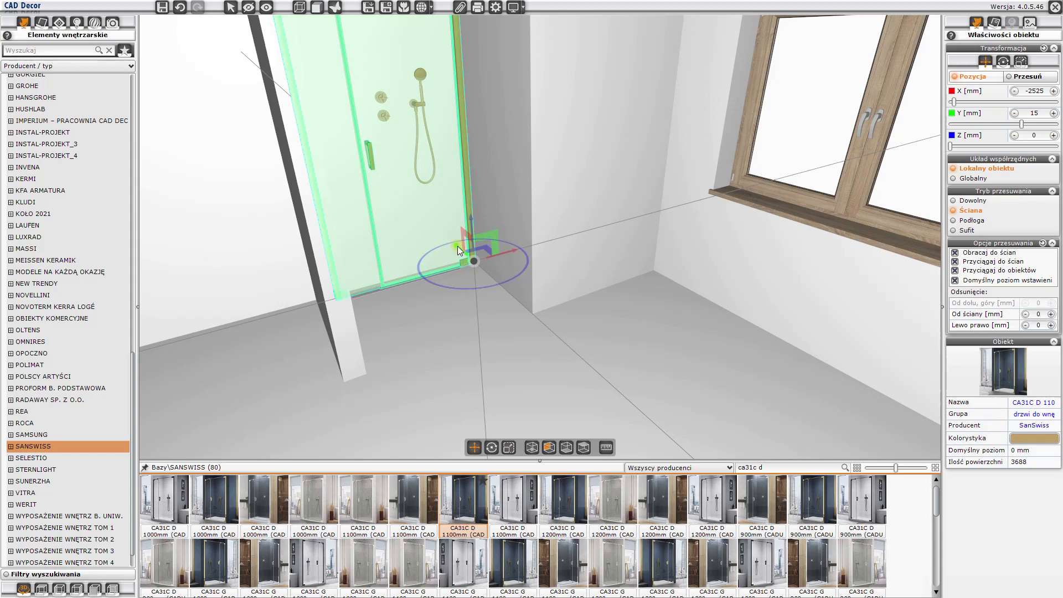
- Move the shower door forward to the niche opening, at an X position of about -1649 mm
left_click_drag(457, 246, 494, 292)
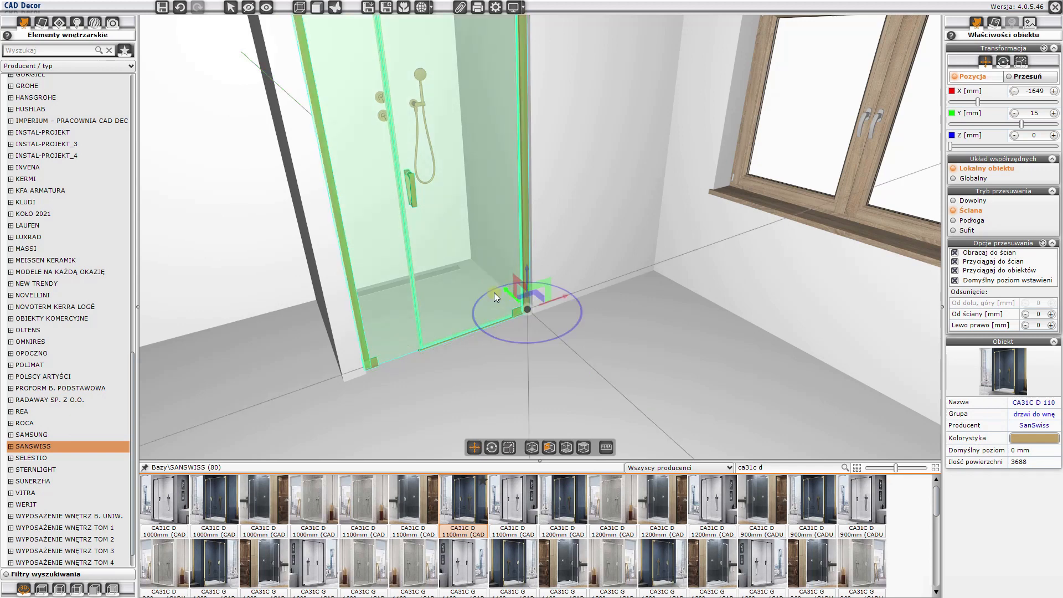
left_click(494, 292)
left_click_drag(587, 368, 531, 294)
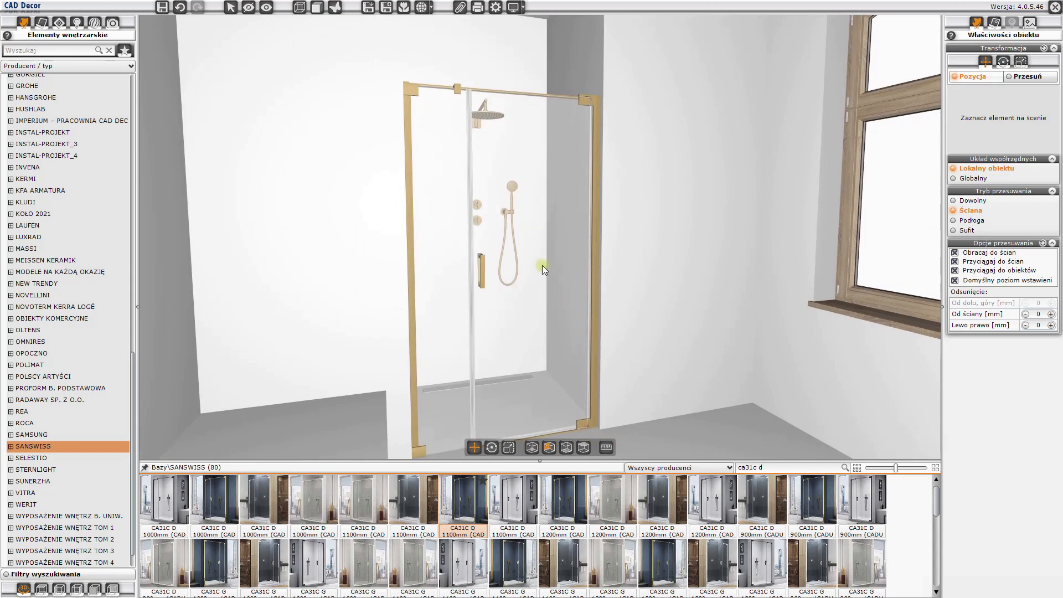
- Switch to the tiles module and open the LOVE YOU NAVY collection from the OPOCZNO database's KOLOR I MOTYW group
left_click(58, 23)
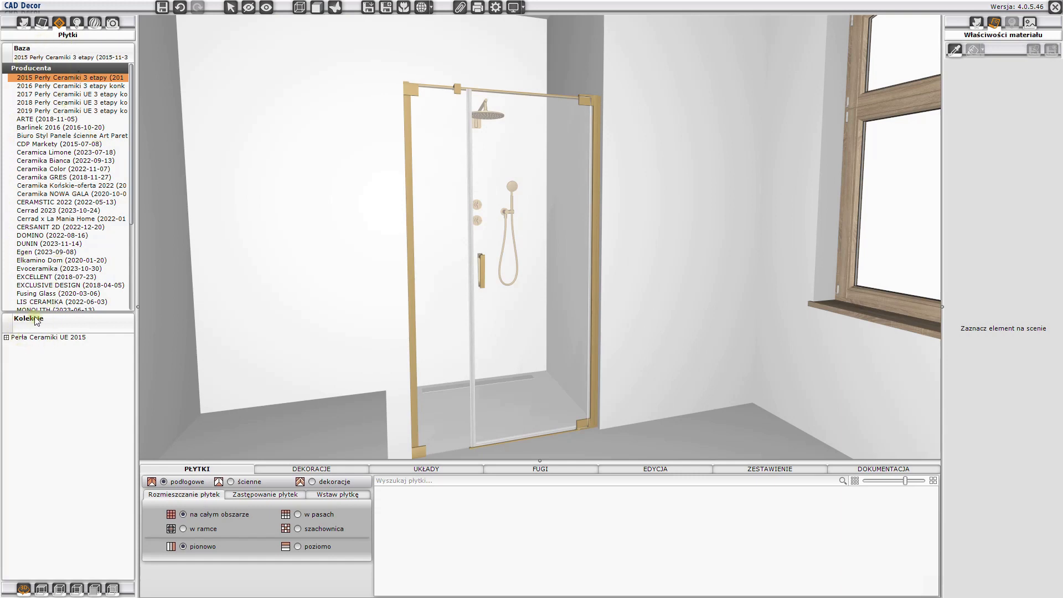
scroll(63, 256, "down", 5)
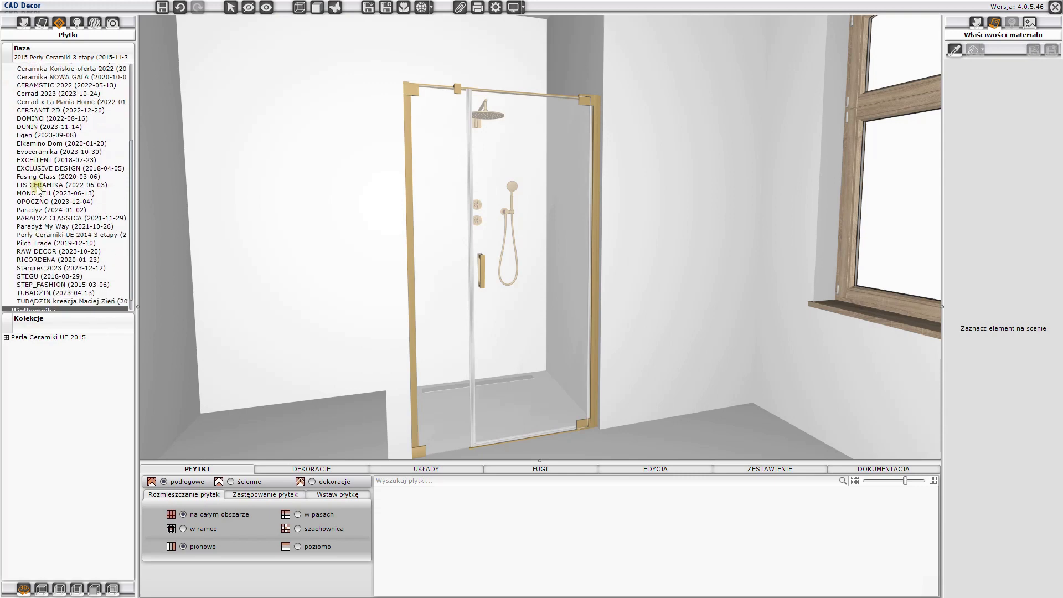
left_click(37, 187)
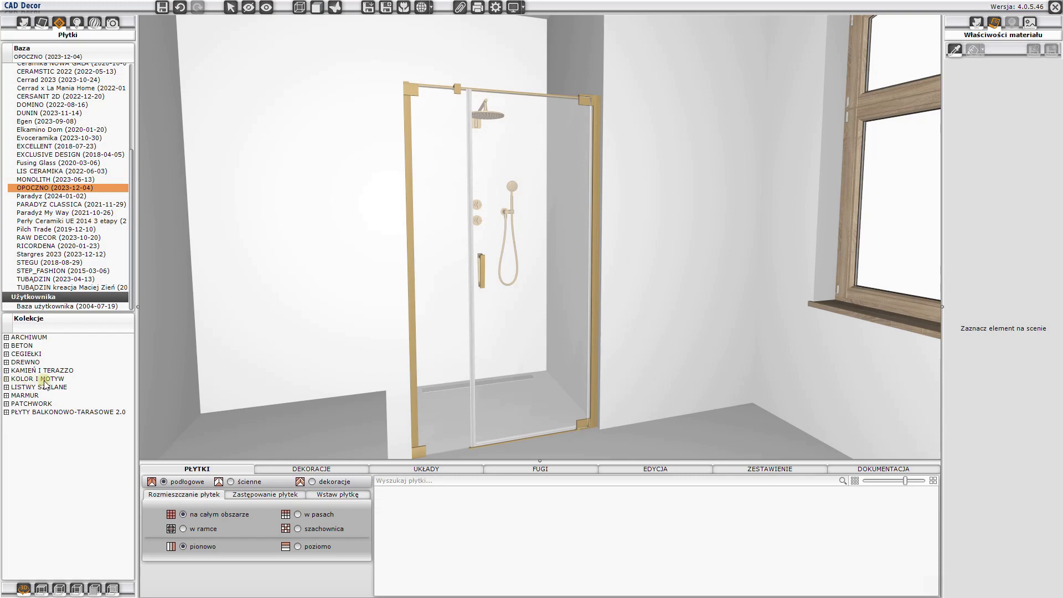
left_click(7, 380)
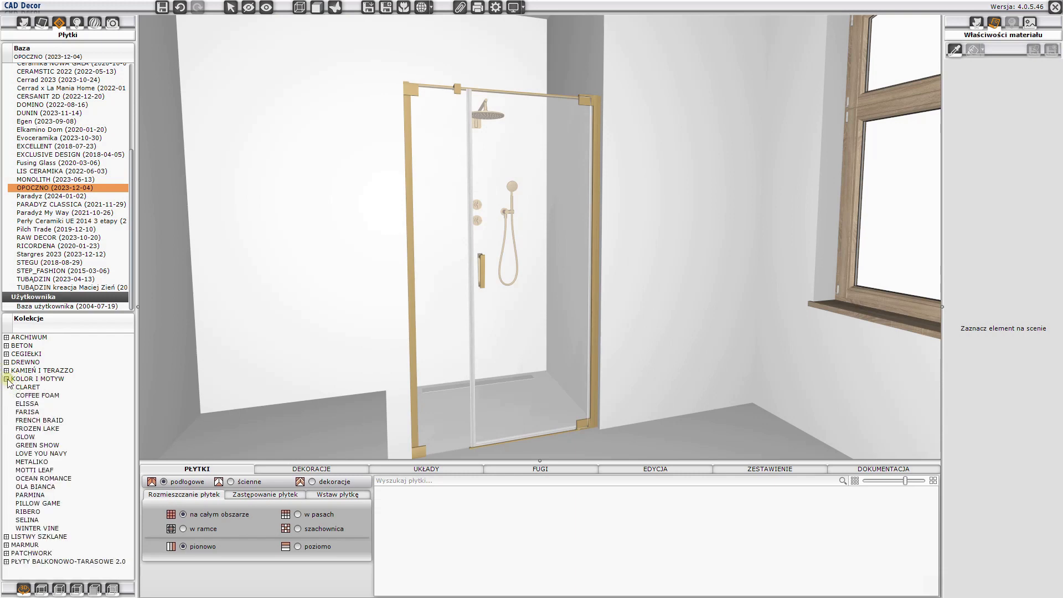
left_click(31, 454)
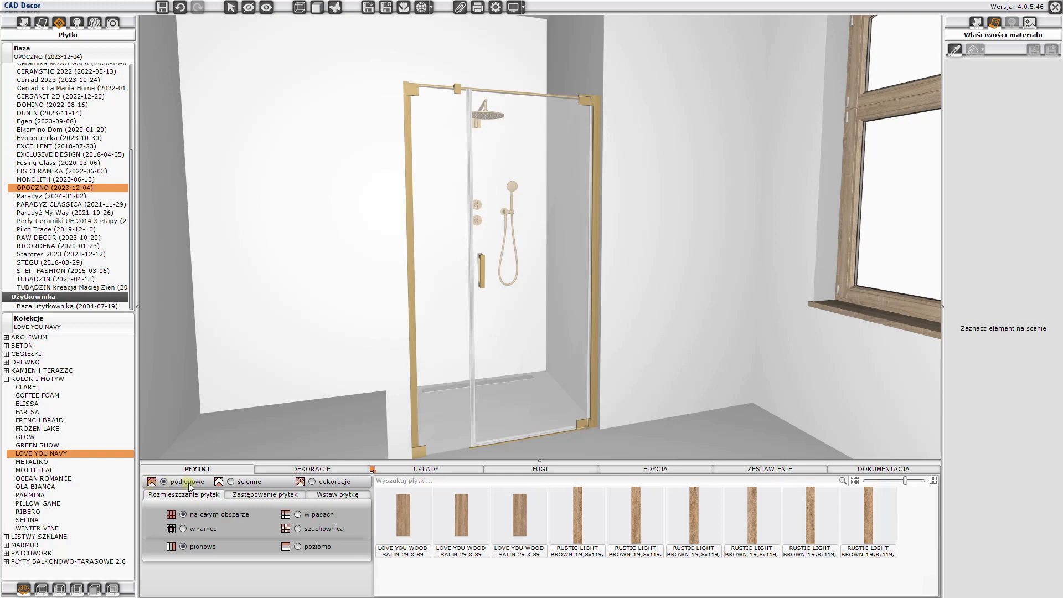
- Examine the collection's wall tiles, decorative borders and ready-made layouts, as well as the available MAPEI grout colours
left_click(231, 482)
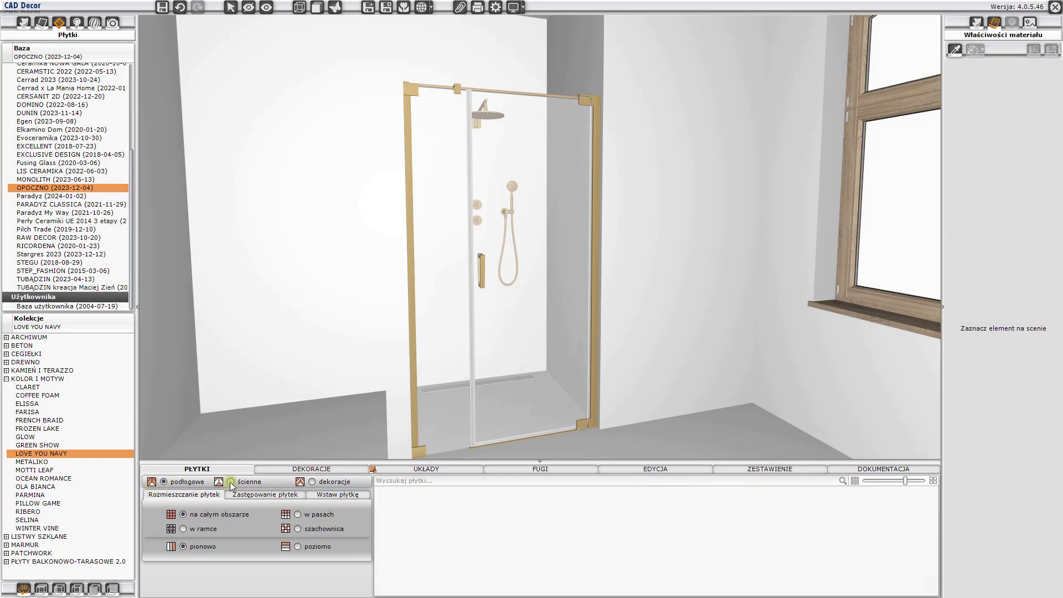
mouse_move(575, 549)
scroll(576, 548, "down", 3)
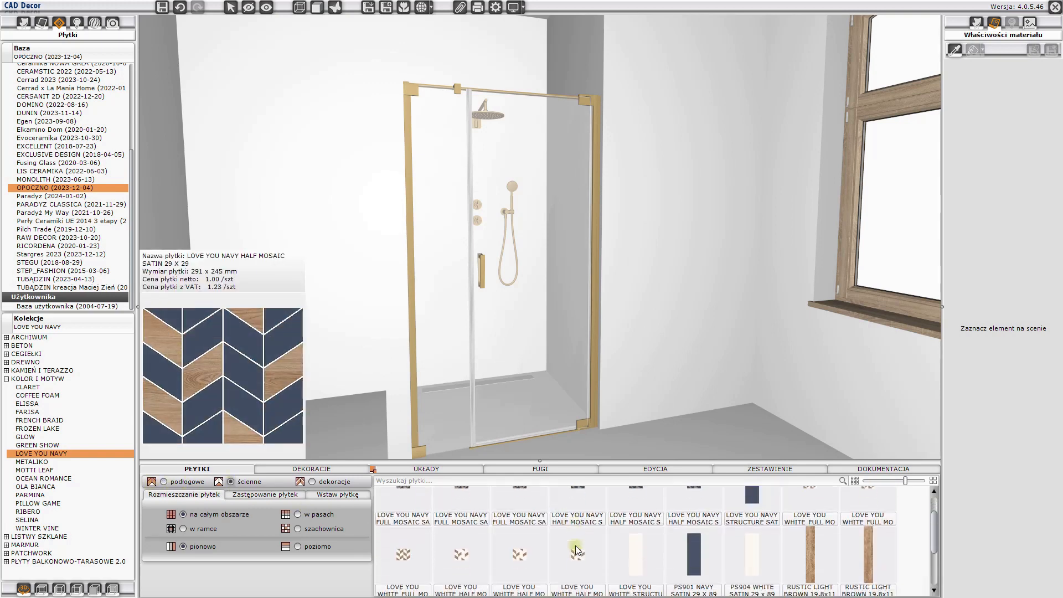
left_click(323, 483)
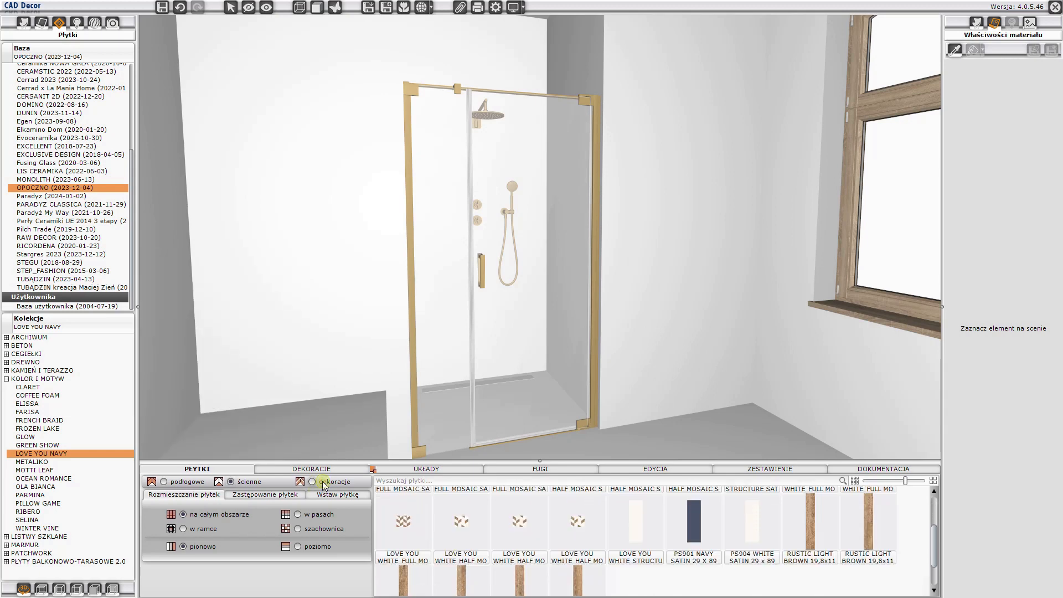
mouse_move(413, 510)
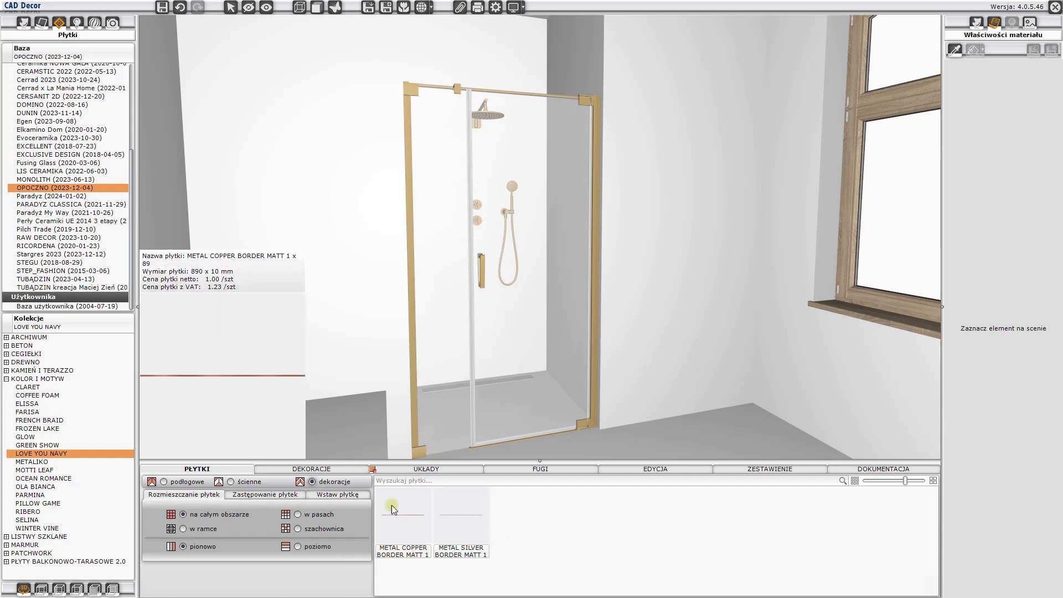
left_click(326, 469)
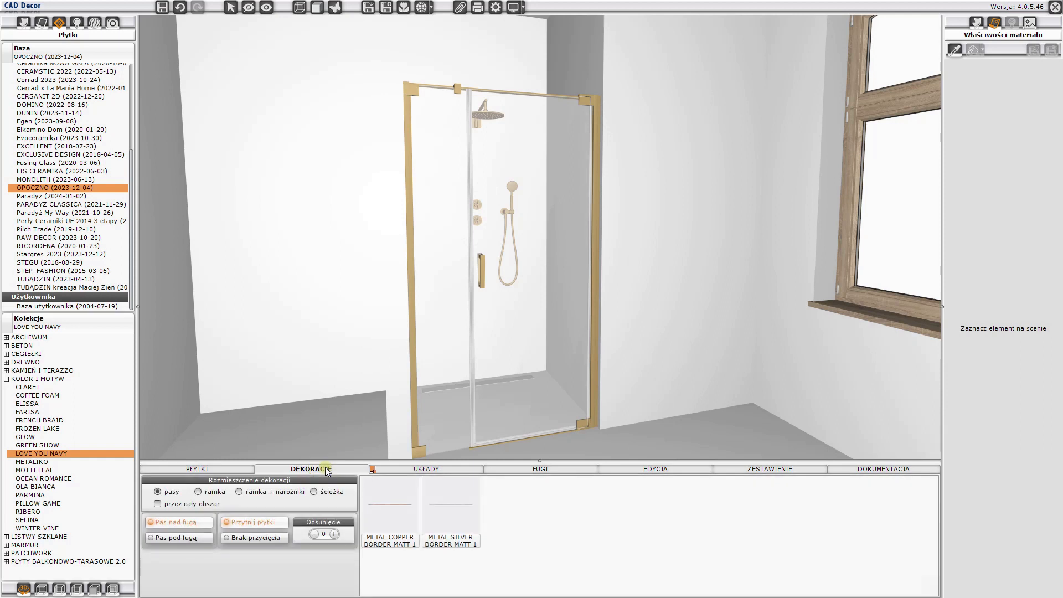
left_click(418, 470)
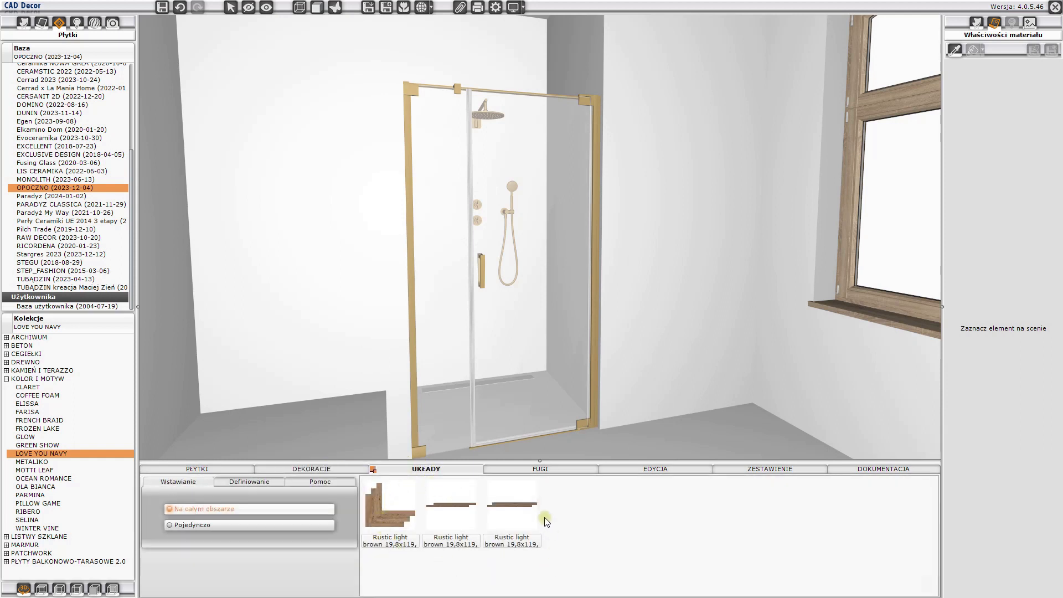
left_click(542, 471)
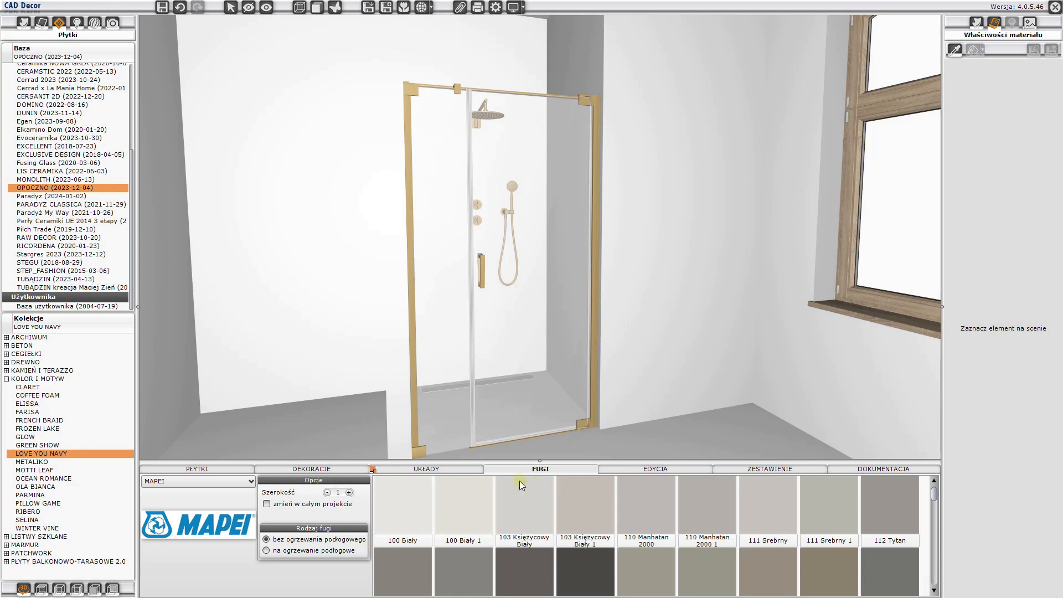
- Examine the grout and adhesive quantity summary, the tile editing tools and the documentation options of the tiles module
left_click(745, 469)
left_click(157, 530)
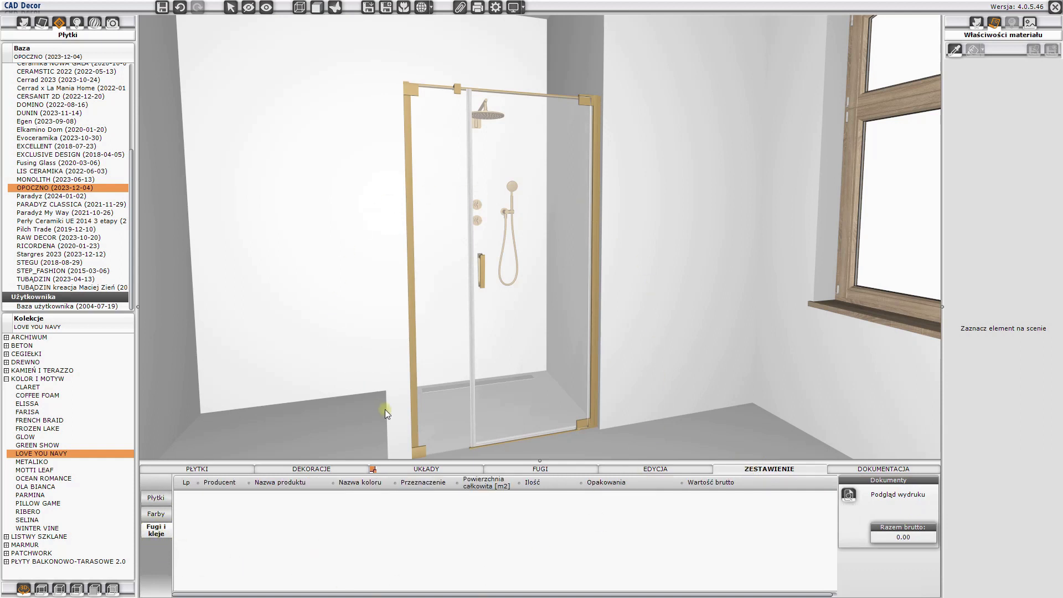
left_click(394, 520)
left_click(653, 470)
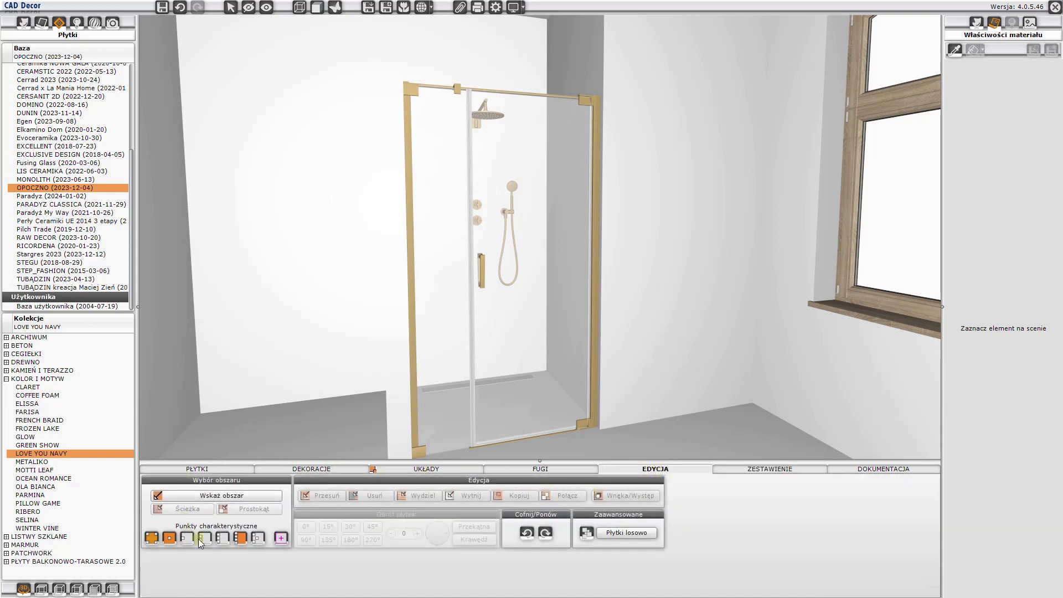
left_click(865, 472)
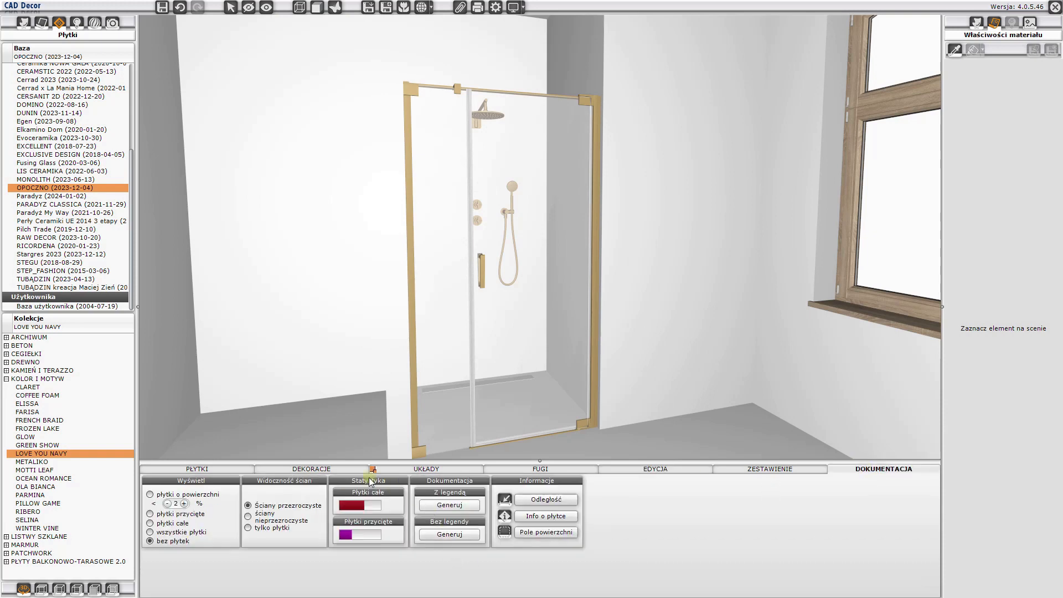
- Cover the wall beside the shower niche with vertical PS901 NAVY SATIN 29 x 89 wall tiles over its whole area
left_click(189, 470)
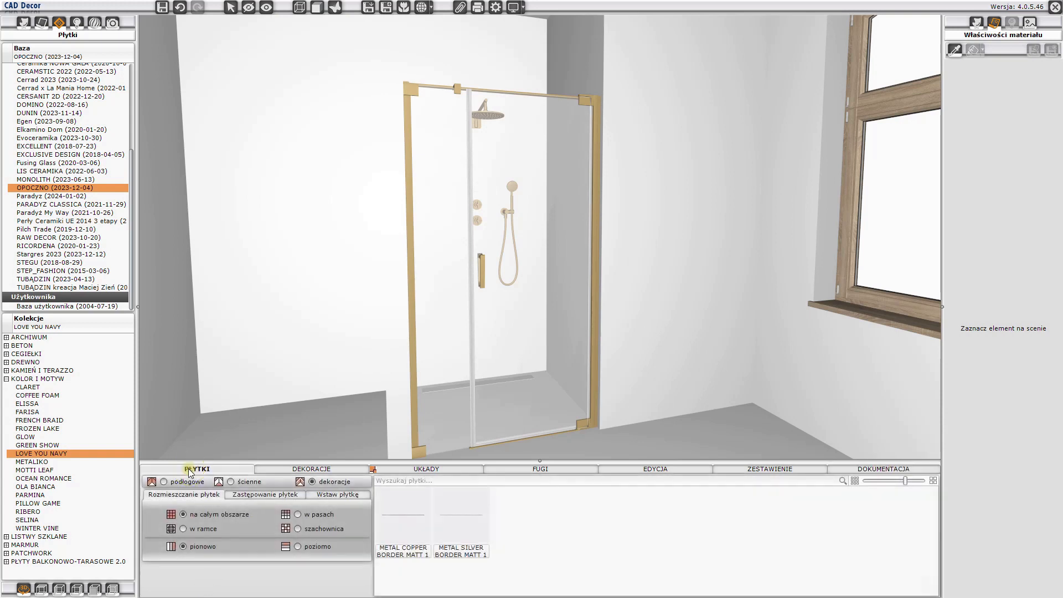
left_click(239, 484)
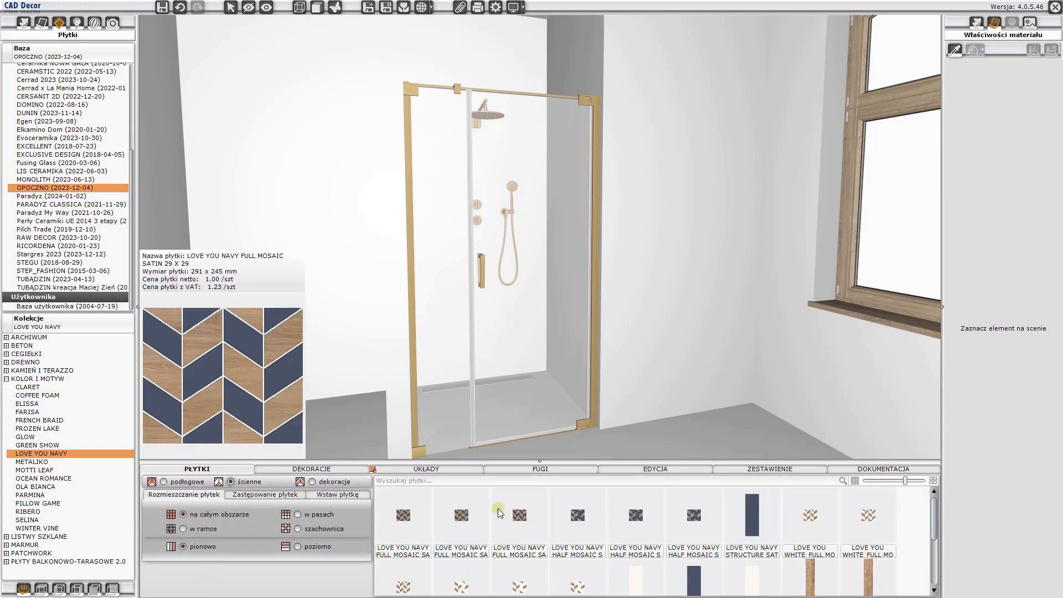
left_click(695, 590)
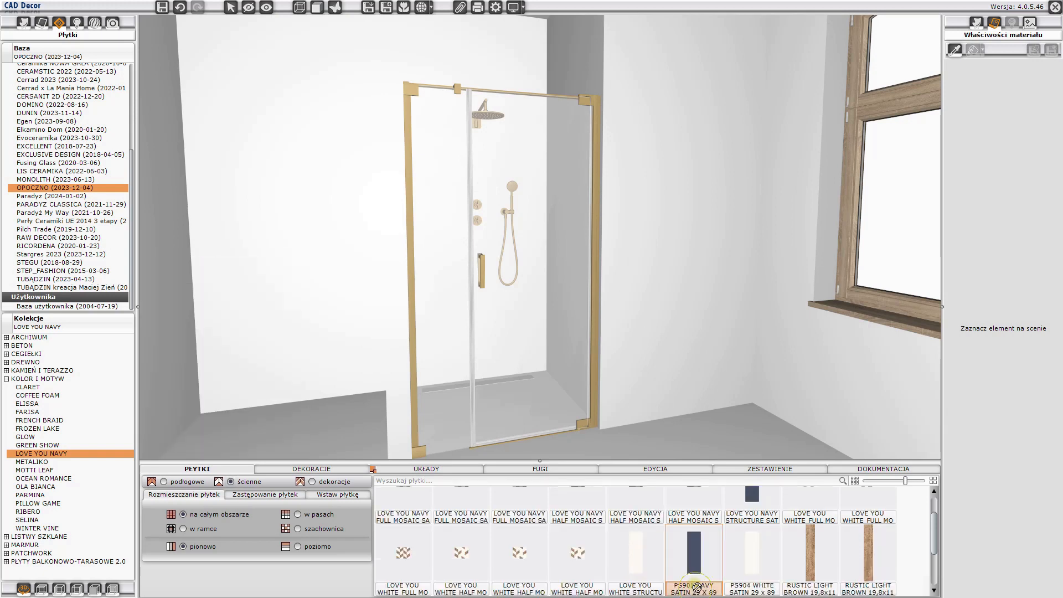
left_click(682, 373)
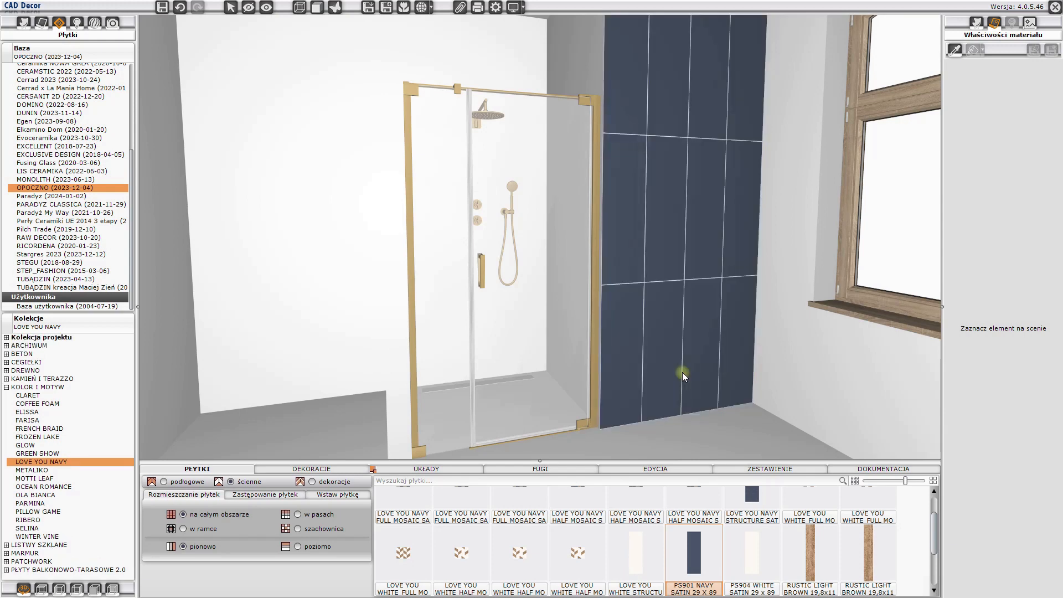
- Shift the navy tile area beside the shower so that full tiles start at the wall's upper corner by the niche
left_click_drag(644, 381, 667, 364)
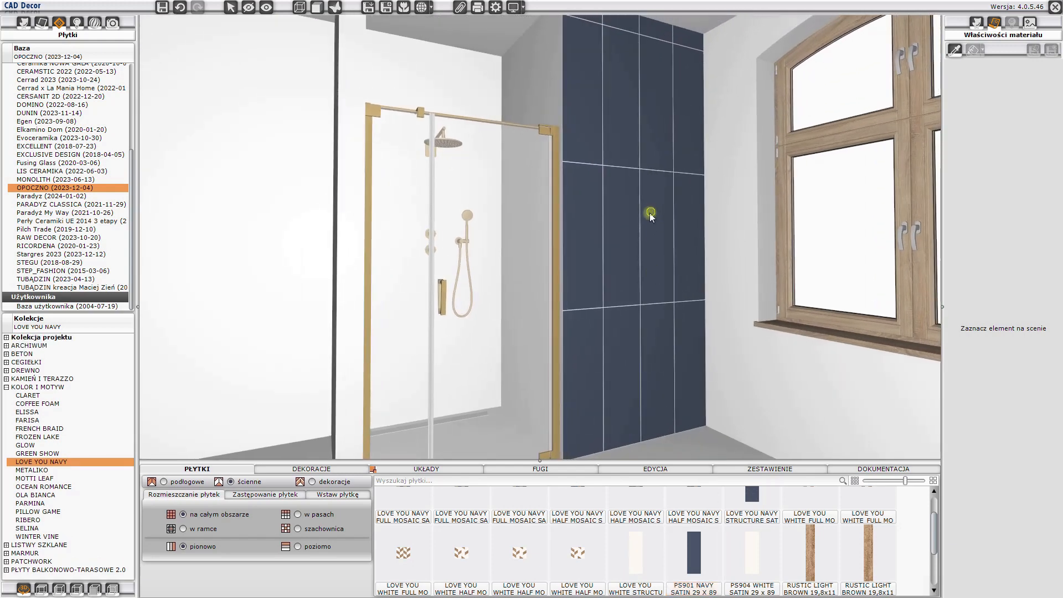
left_click_drag(651, 216, 615, 186)
left_click(615, 161)
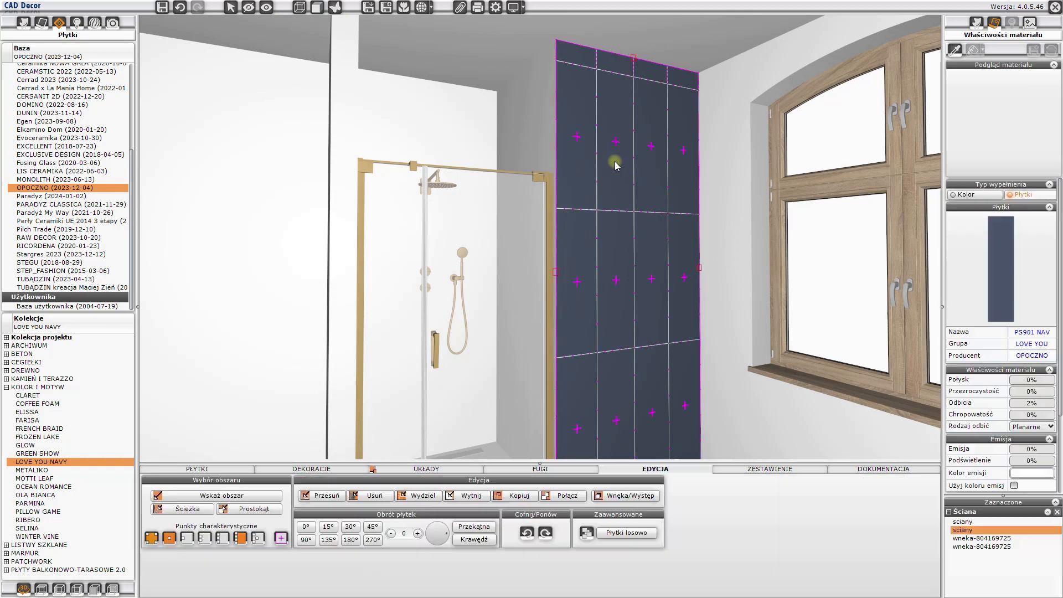
right_click(615, 164)
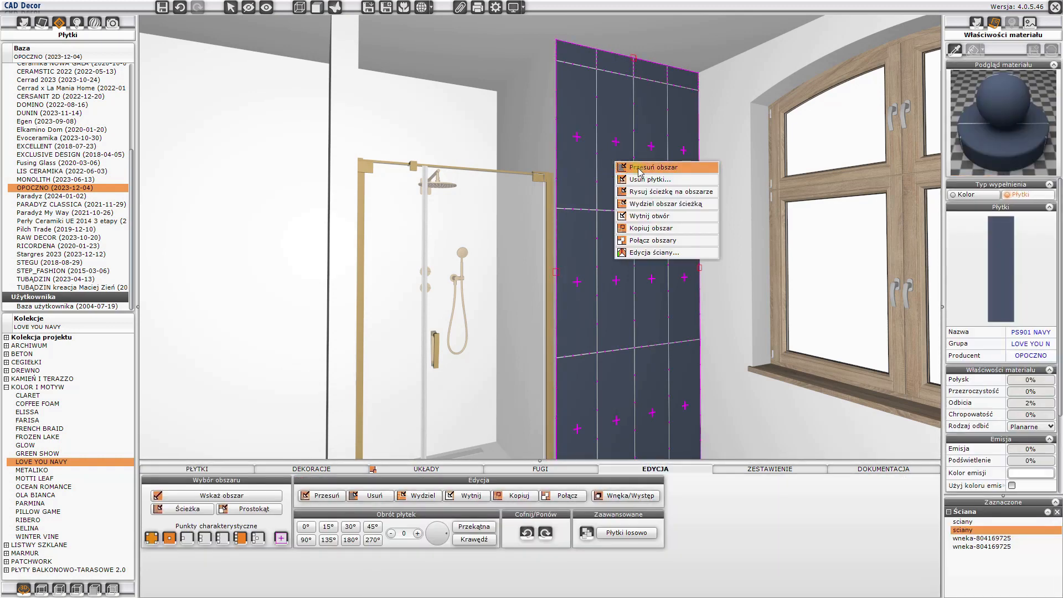
left_click(641, 168)
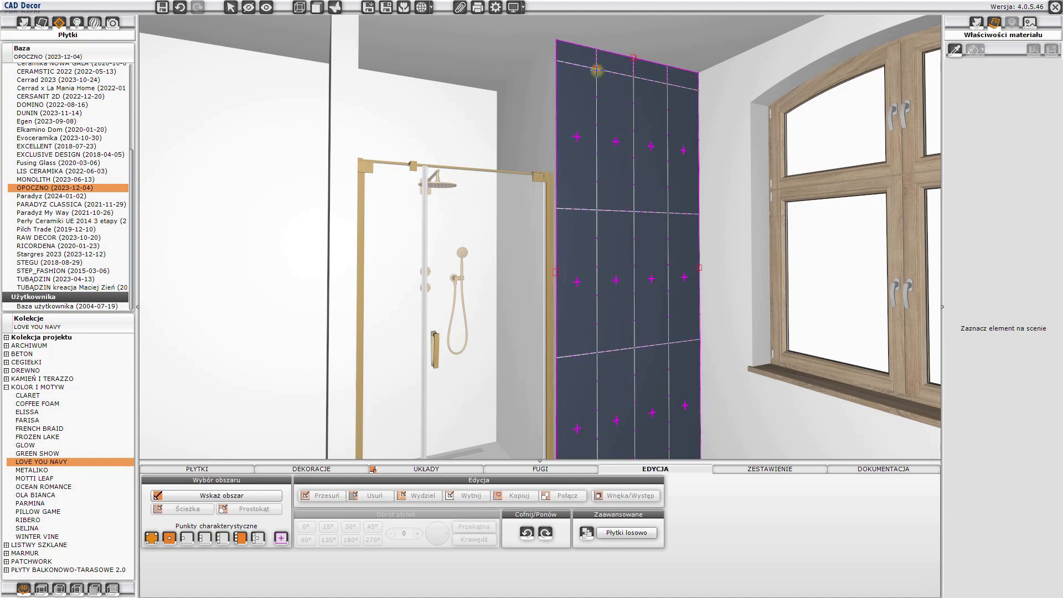
left_click_drag(597, 71, 558, 42)
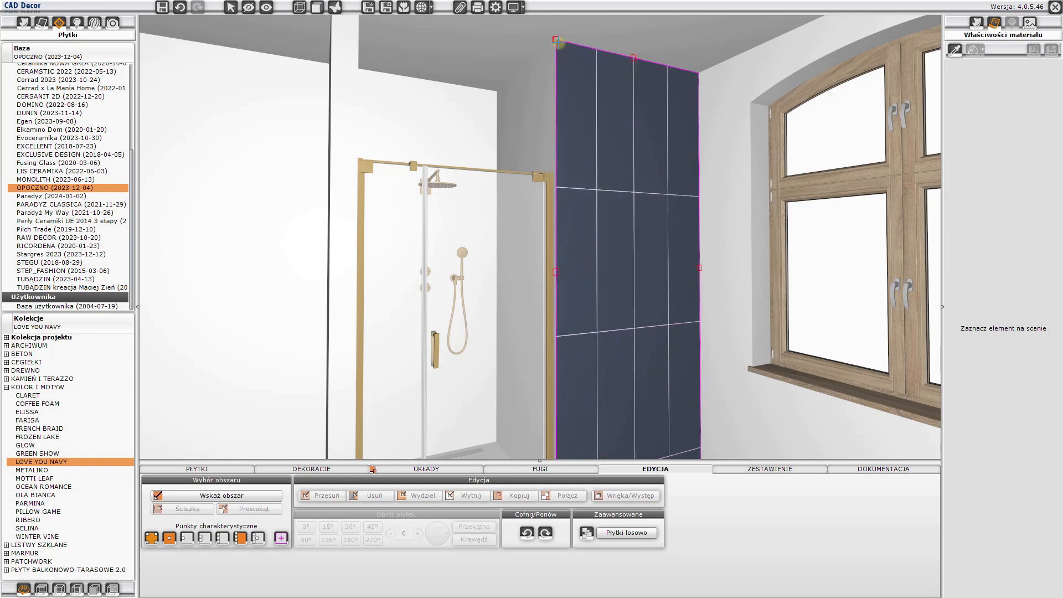
left_click(559, 42)
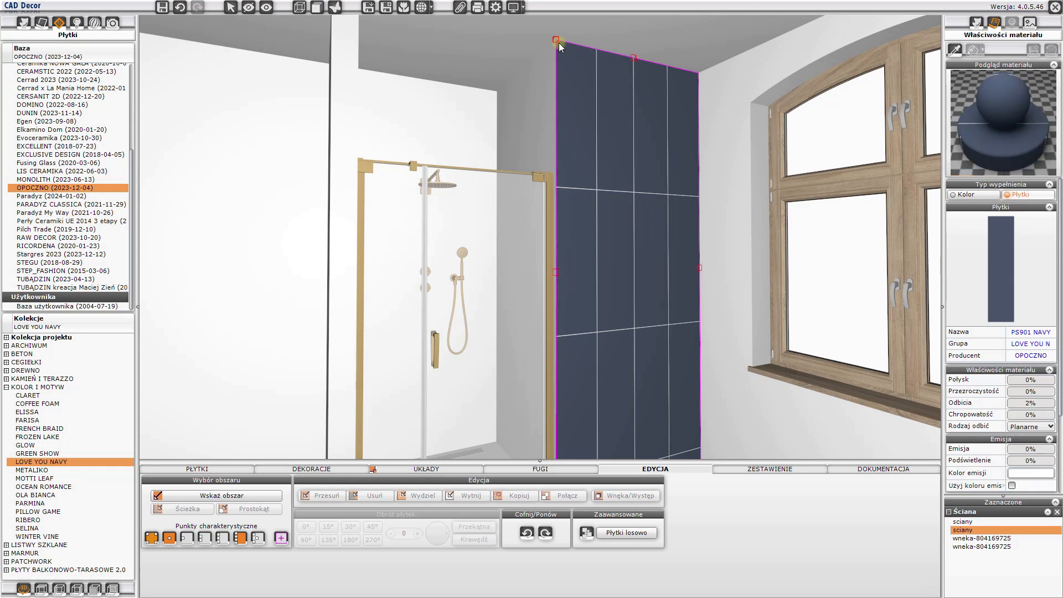
left_click(559, 42)
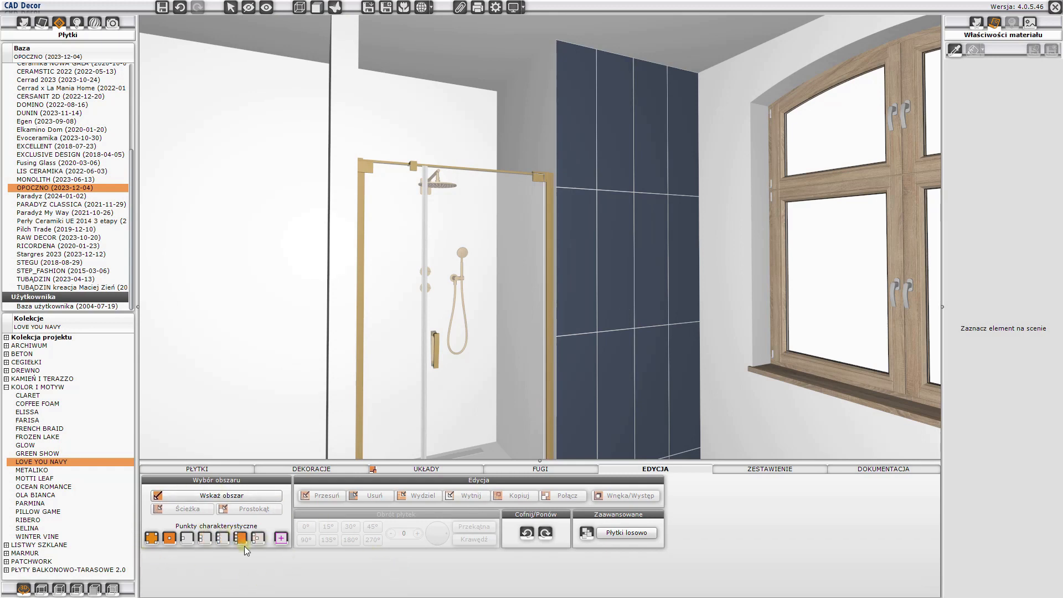
left_click(153, 540)
left_click(241, 540)
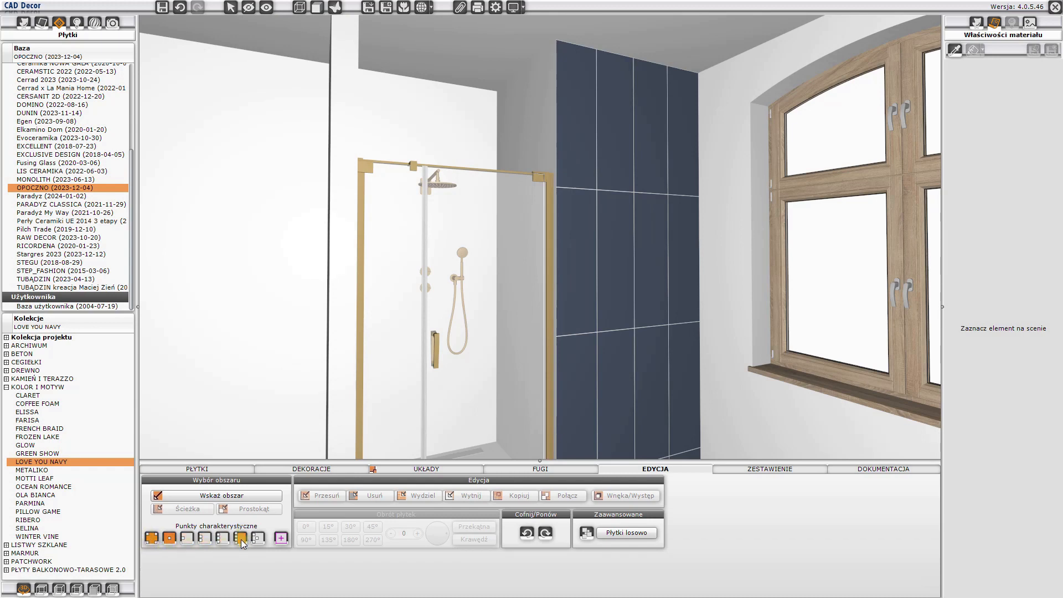
left_click(622, 277)
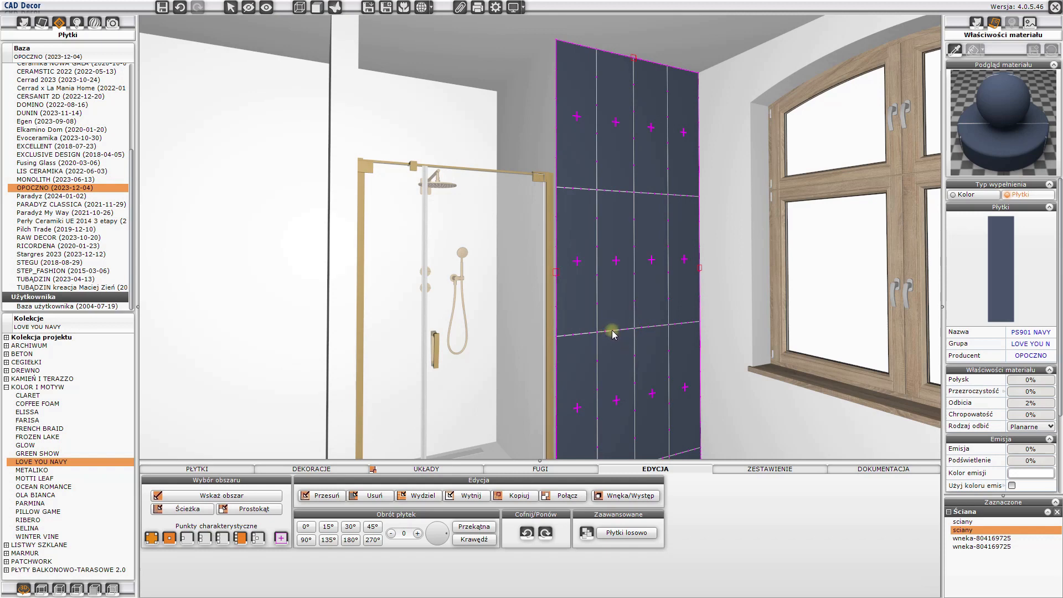
left_click(635, 219)
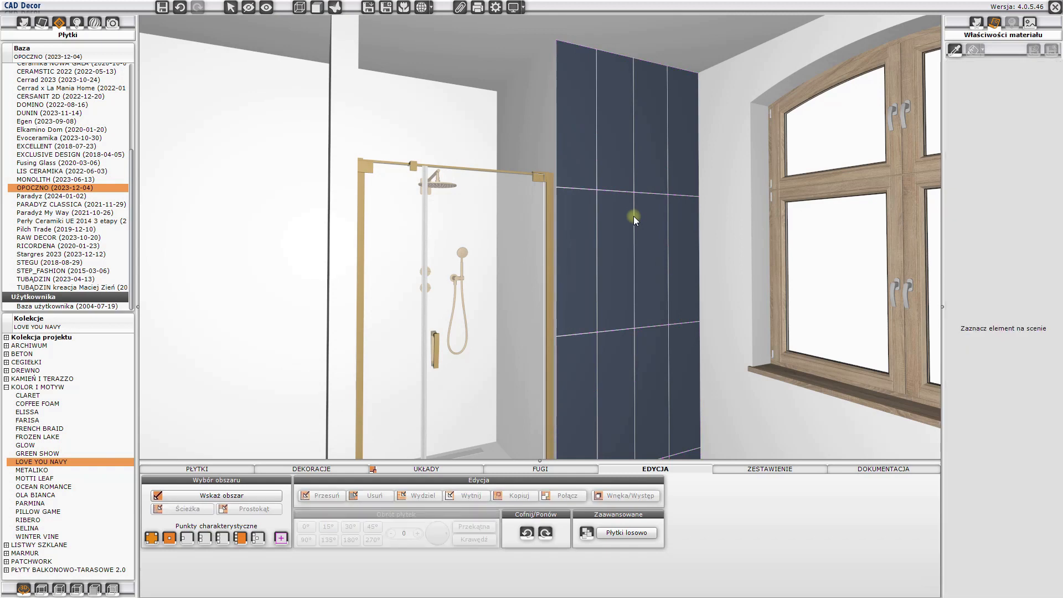
- Cover the window wall with the PS901 NAVY SATIN 29 x 89 tiles
left_click(231, 471)
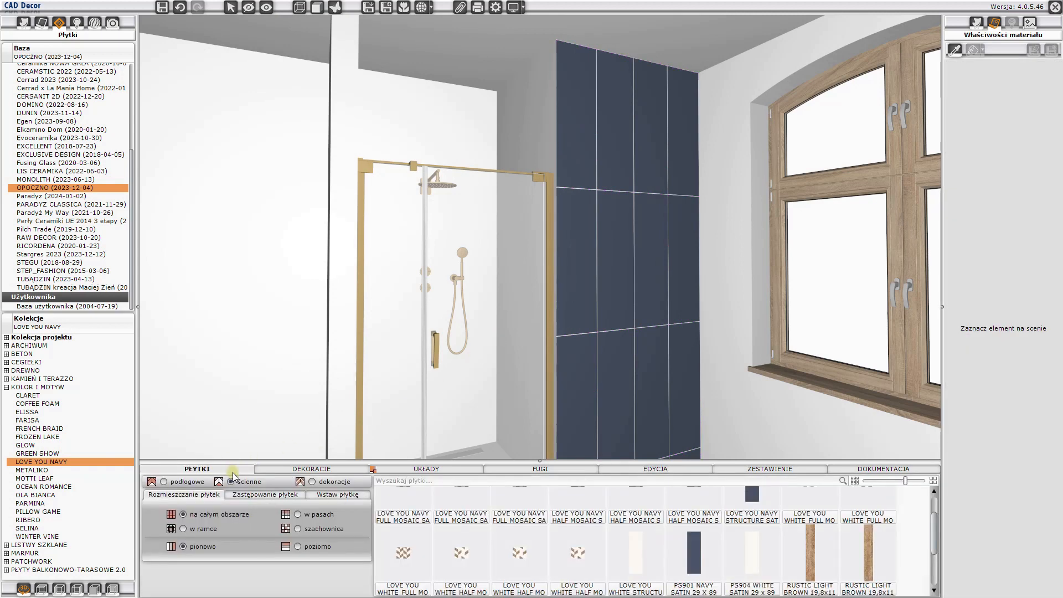
left_click(694, 554)
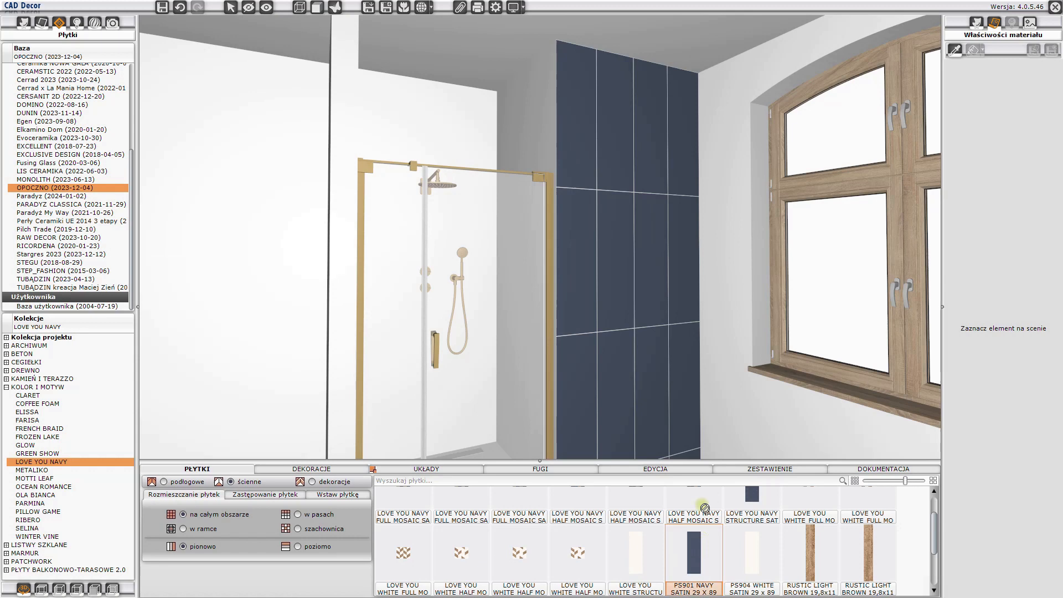
left_click(735, 345)
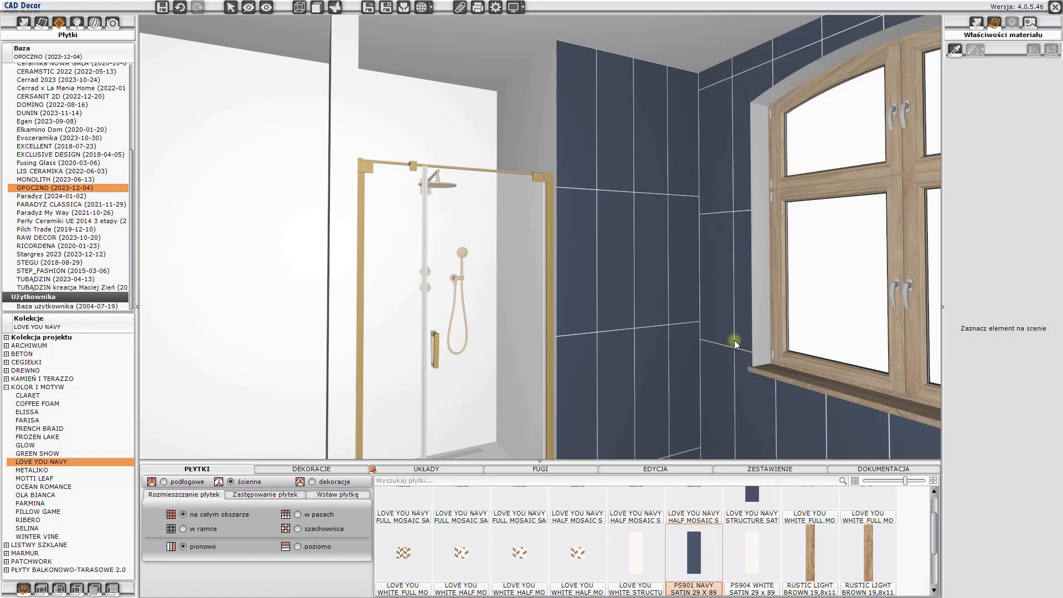
- Shift the window wall's tile area to the upper room corner so its joints align with the adjacent navy wall
left_click(712, 180)
right_click(713, 180)
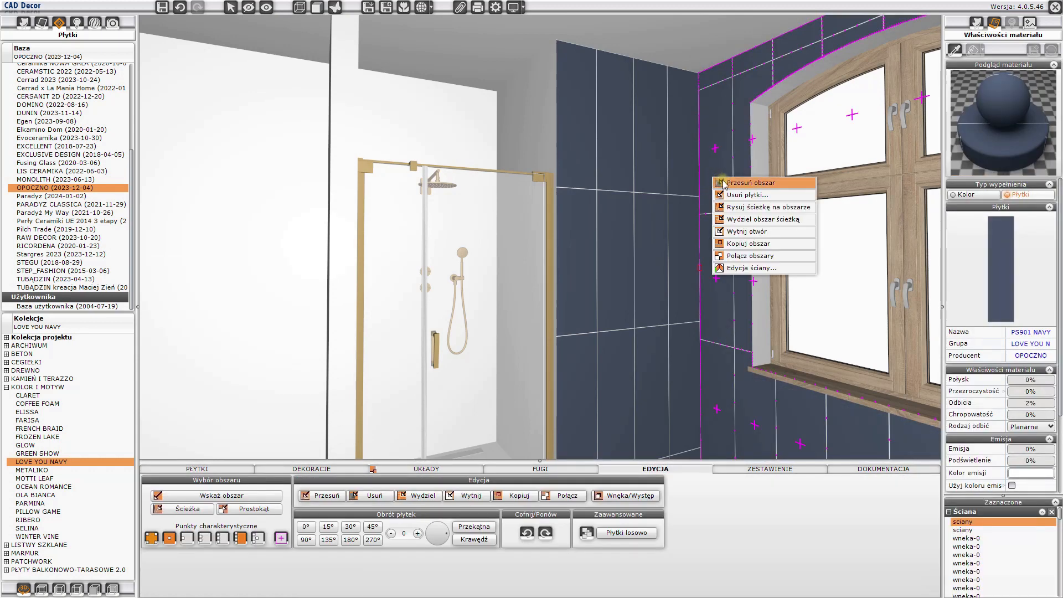
left_click(731, 186)
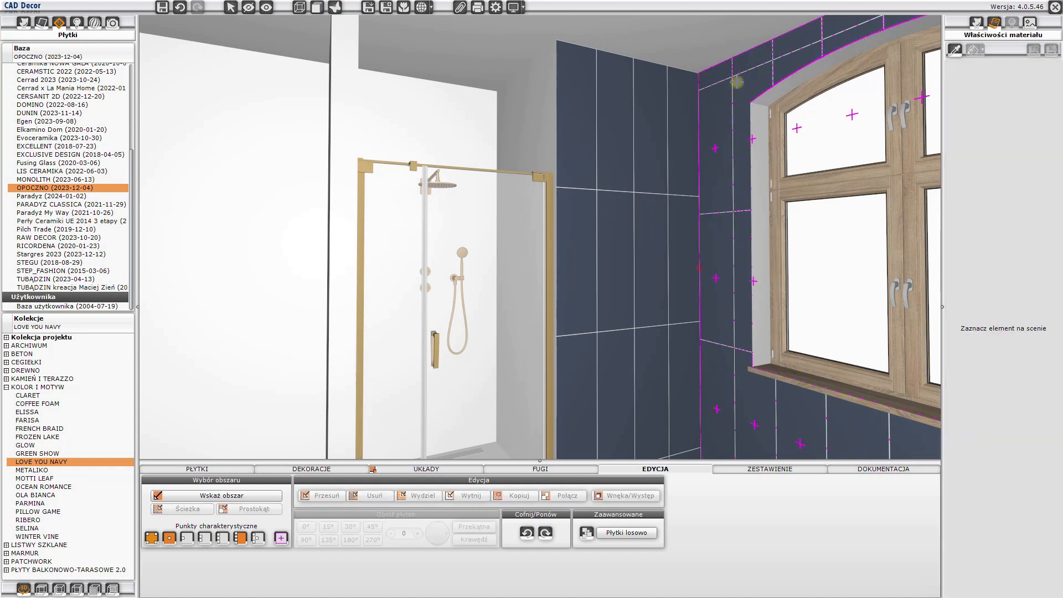
left_click(702, 75)
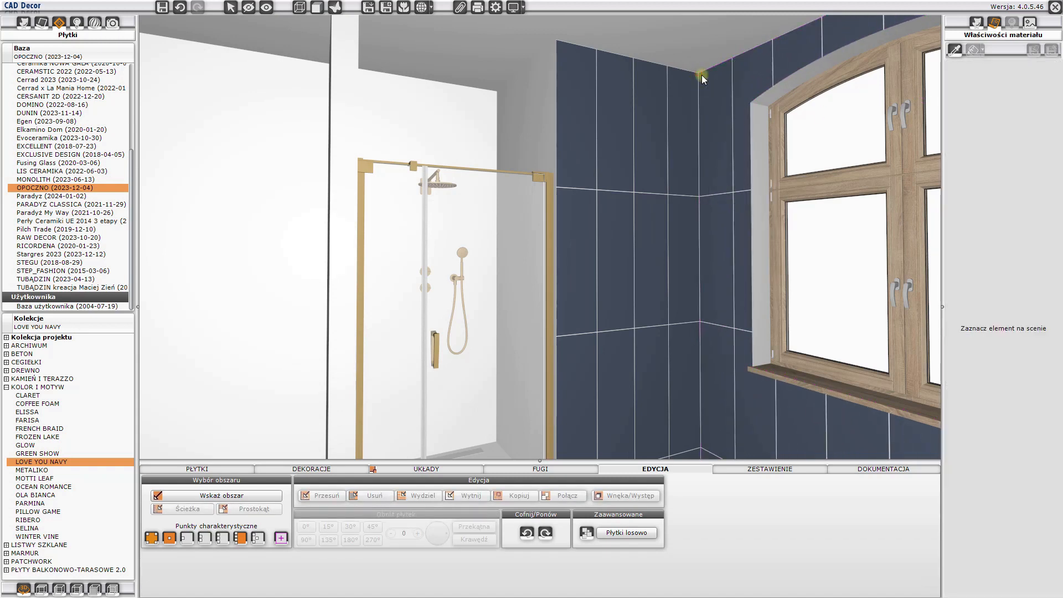
- Tile the shower niche walls with PS904 WHITE SATIN 29 x 89, subtracting "powierzchnia 1" from the back wall's area
left_click_drag(566, 220, 573, 243)
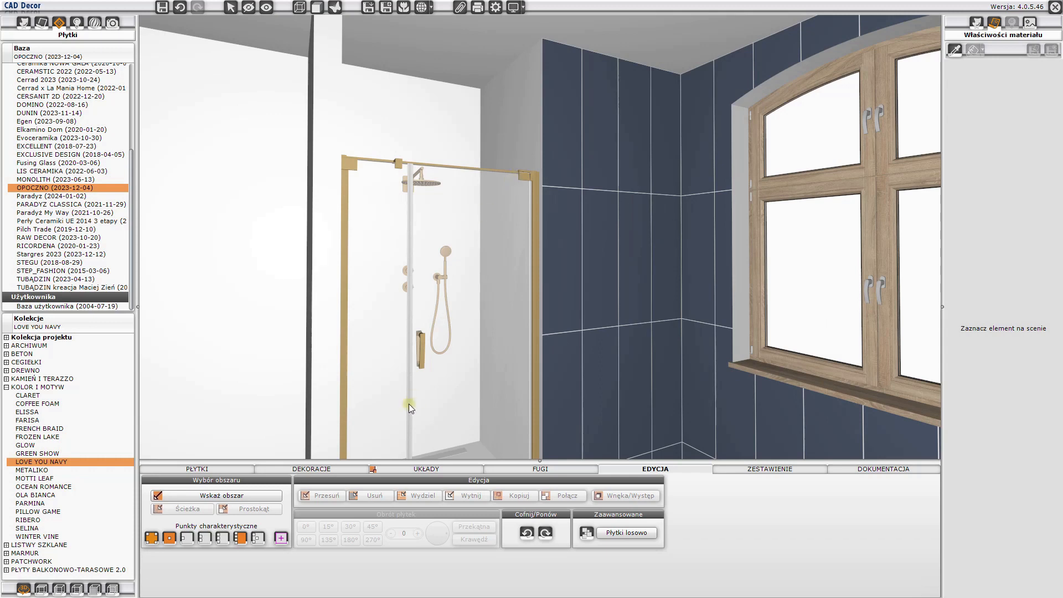
left_click(218, 468)
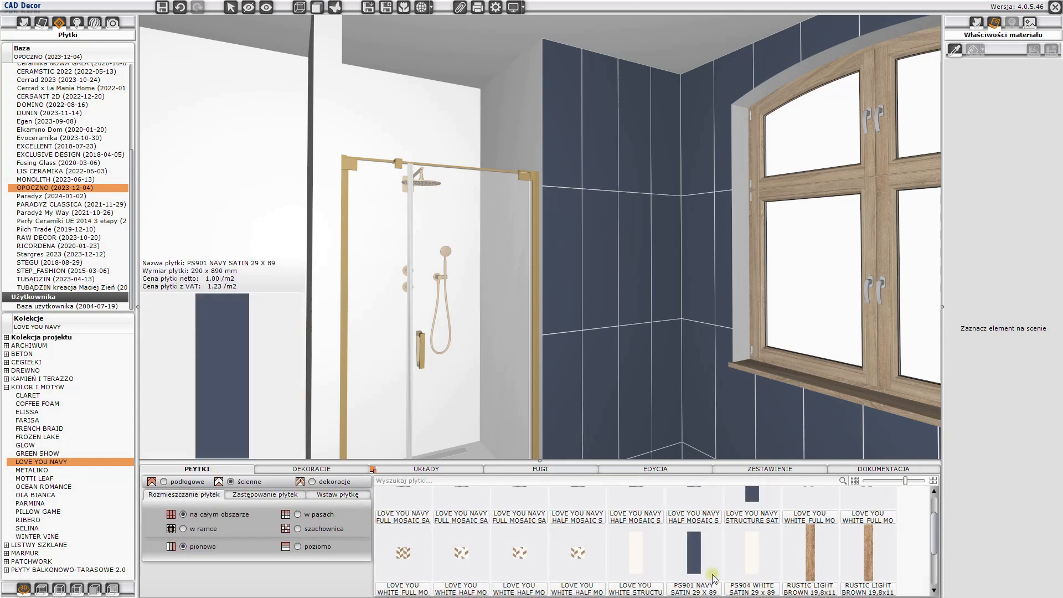
left_click(752, 563)
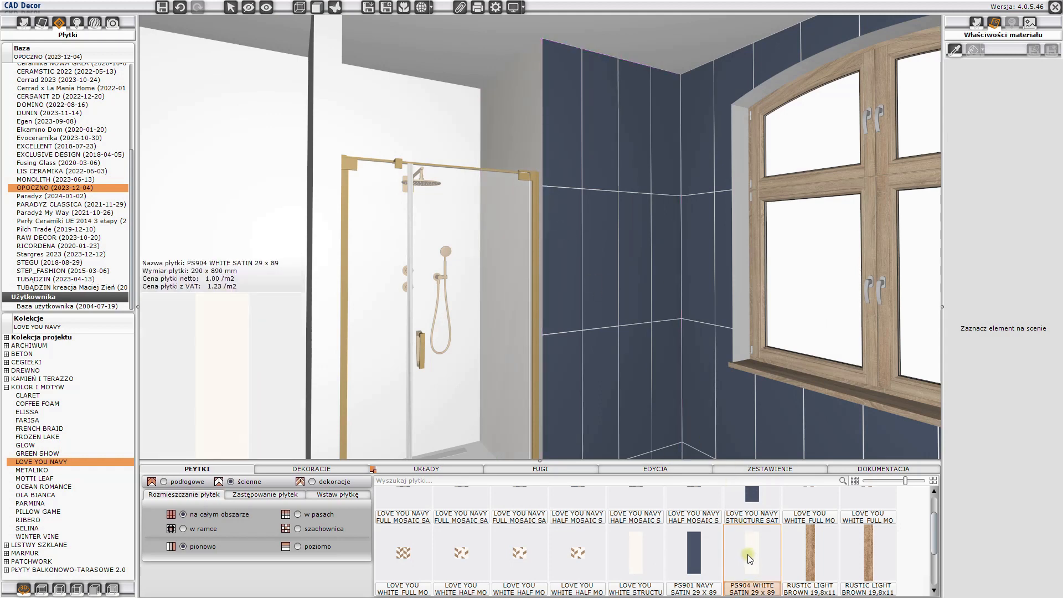
left_click(413, 115)
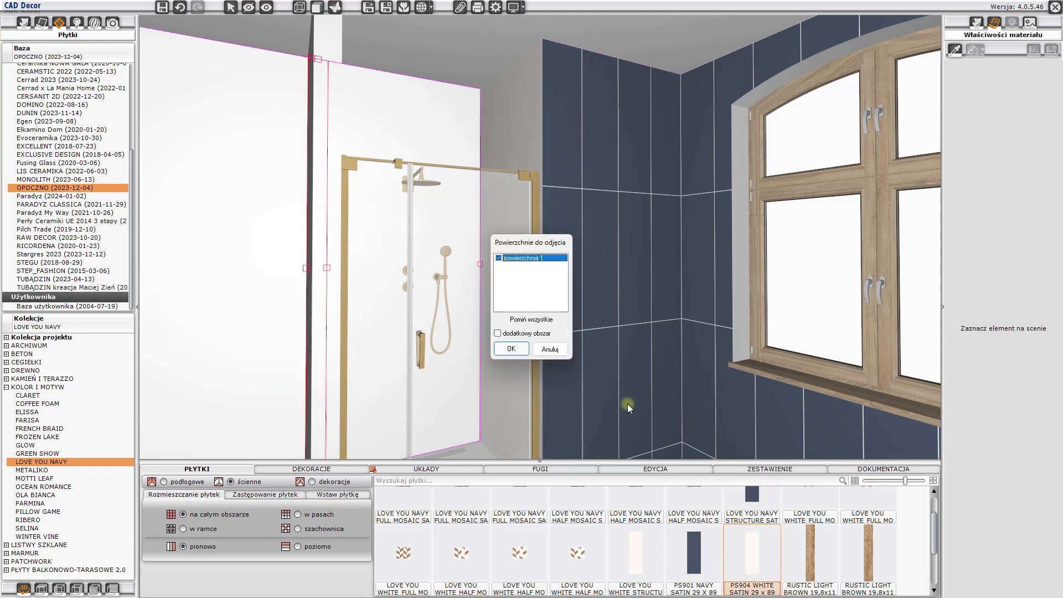
left_click(512, 348)
left_click_drag(739, 559, 534, 144)
left_click_drag(547, 181, 645, 218)
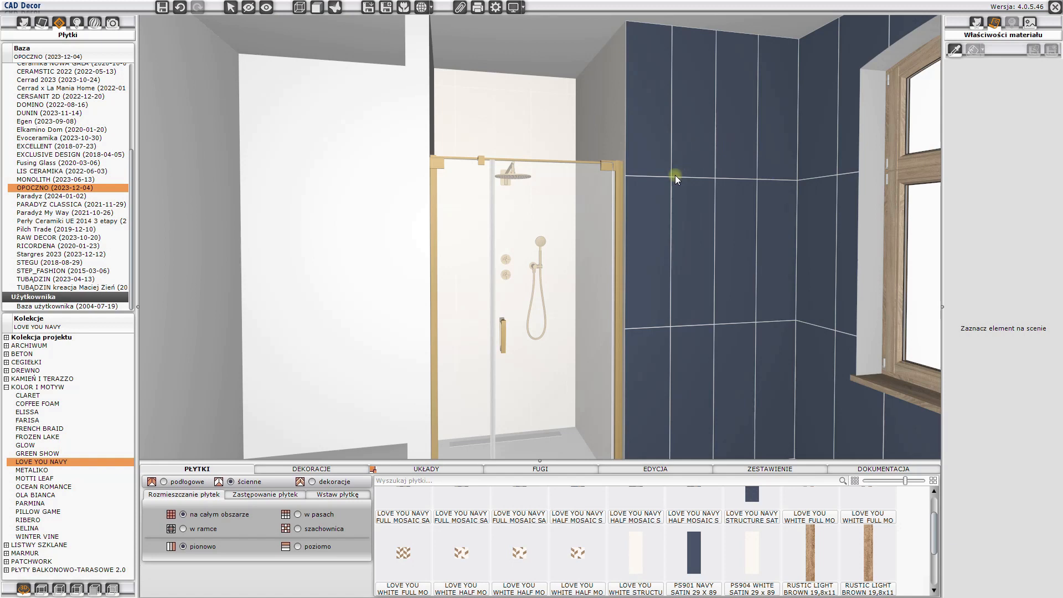
left_click_drag(505, 82, 537, 122)
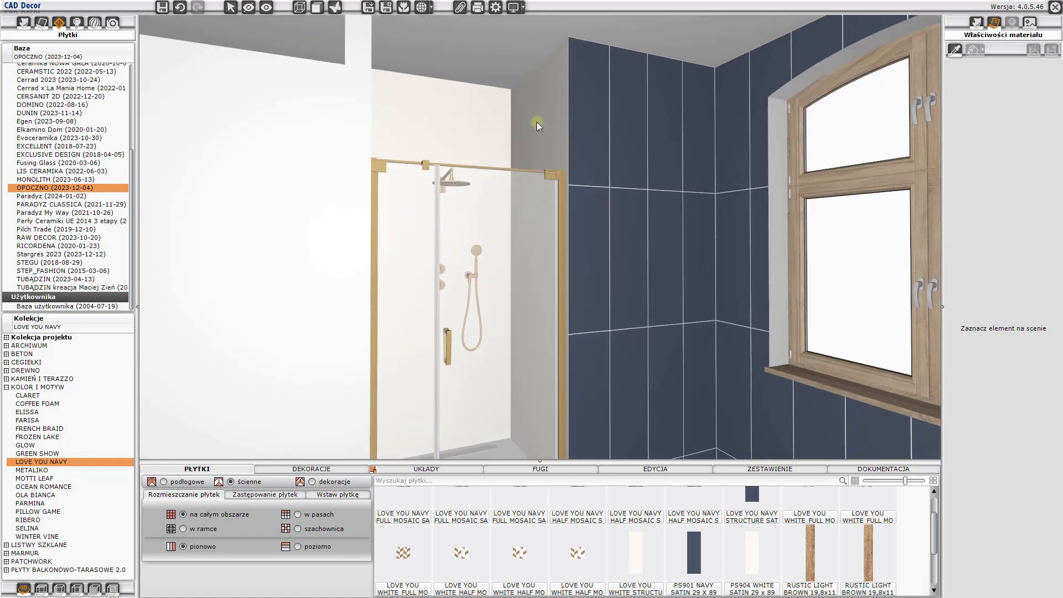
- Apply MAPEI 114 Antracyt grout to the white tiles on the shower niche's back and side walls
left_click(546, 469)
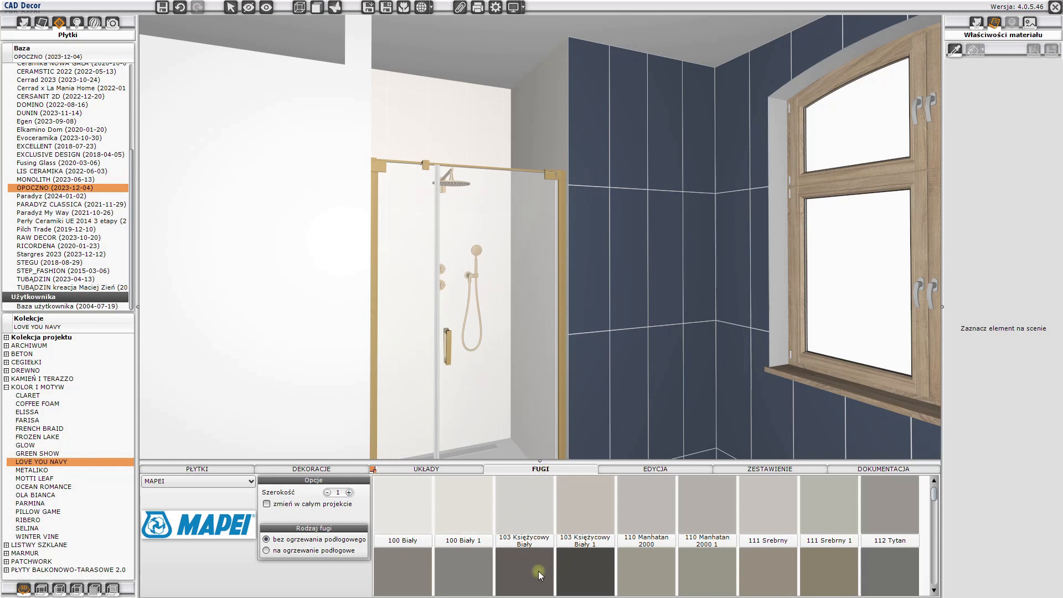
scroll(538, 573, "down", 1)
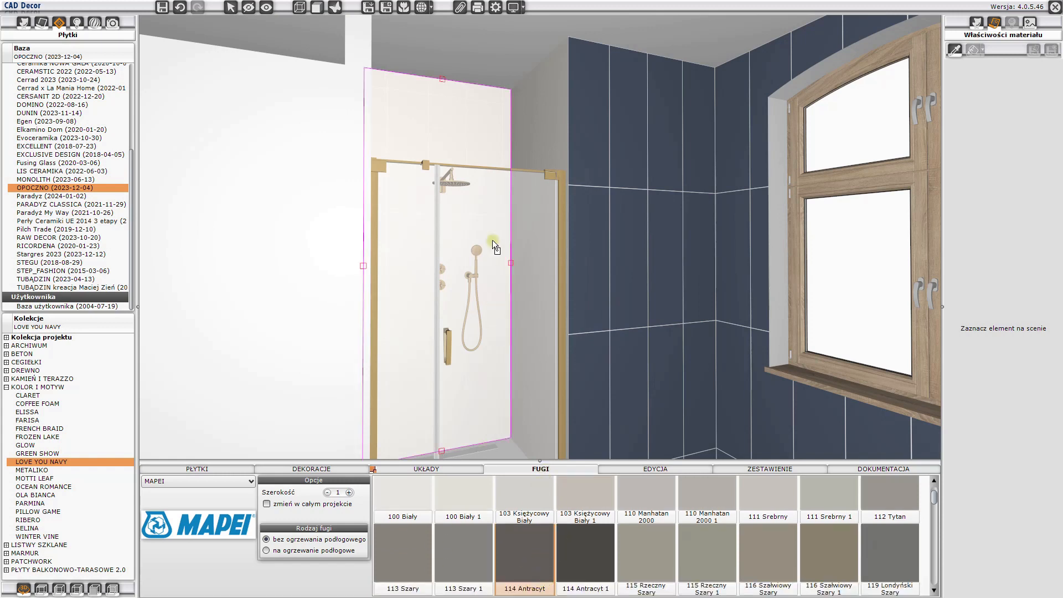
left_click(493, 153)
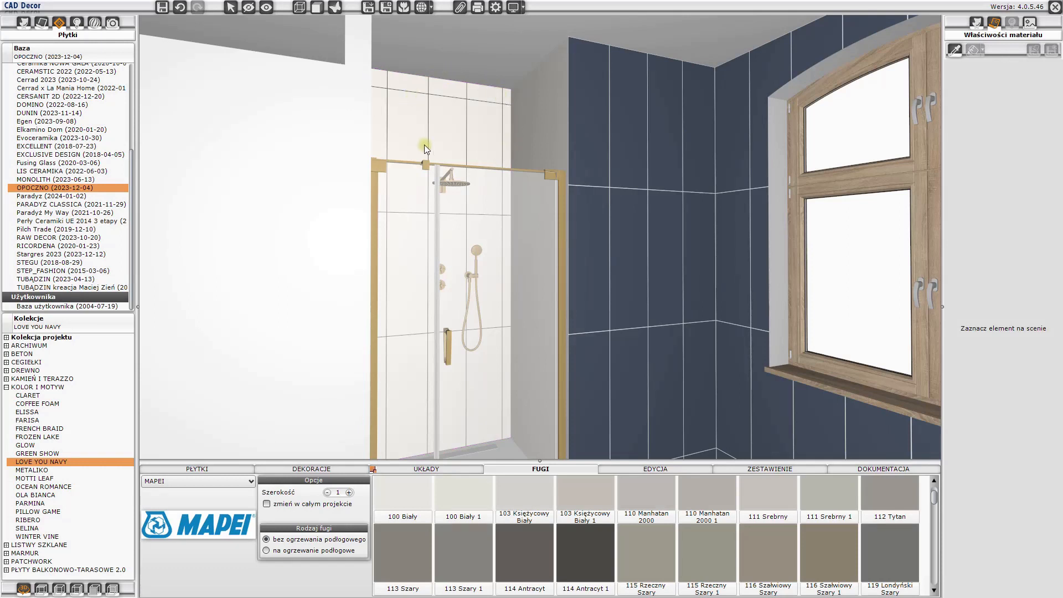
left_click(540, 570)
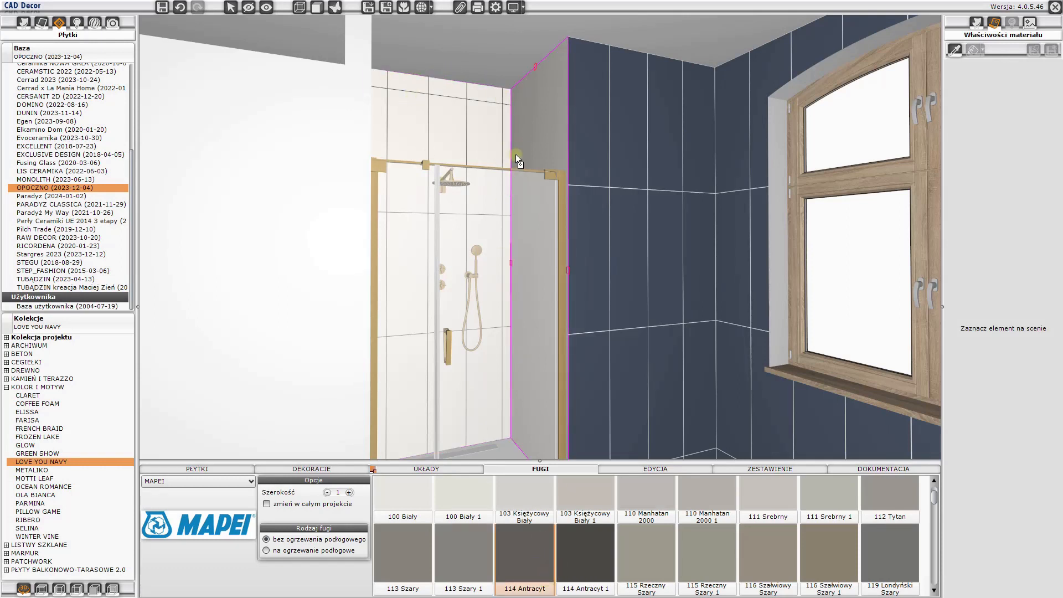
left_click(530, 146)
left_click_drag(657, 175, 493, 179)
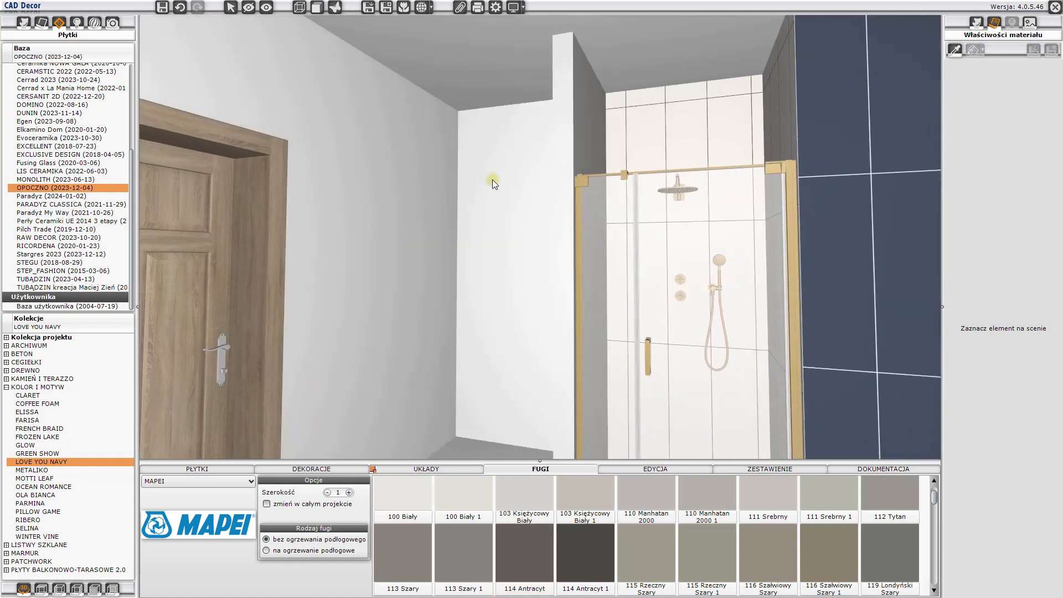
left_click(536, 568)
left_click_drag(593, 158, 680, 196)
- Move the tile area on the niche side wall beside the navy wall so a full tile starts at its upper outer corner
scroll(583, 123, "up", 5)
left_click_drag(581, 131, 581, 161)
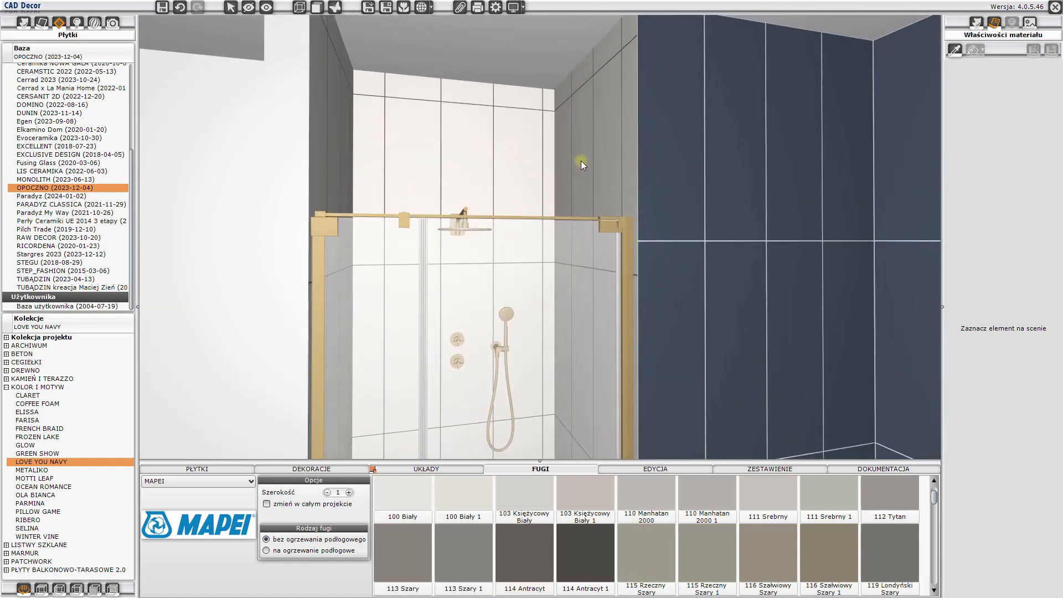
left_click(597, 137)
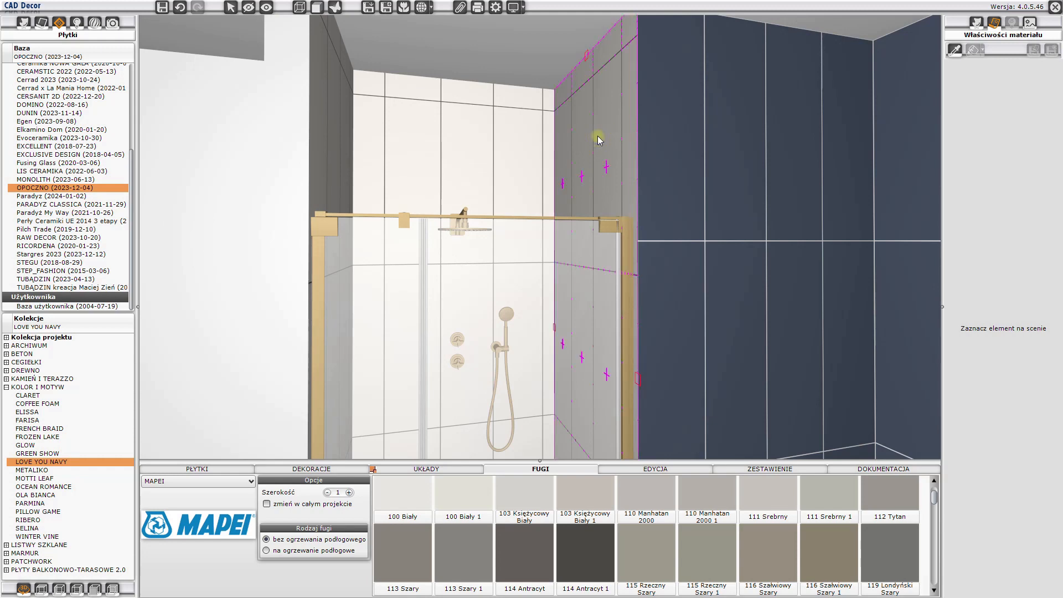
right_click(605, 129)
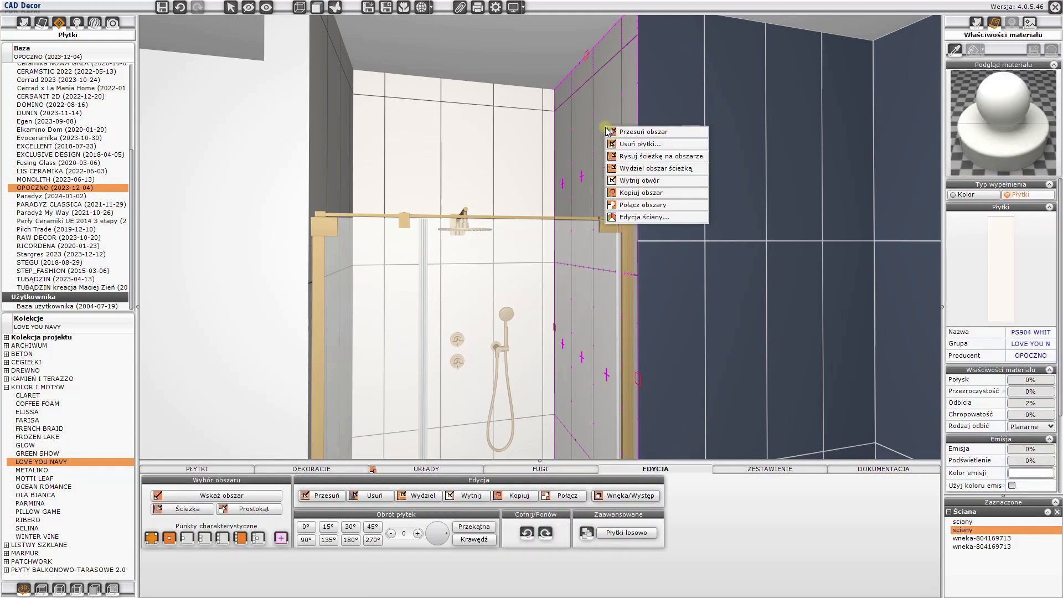
left_click(643, 132)
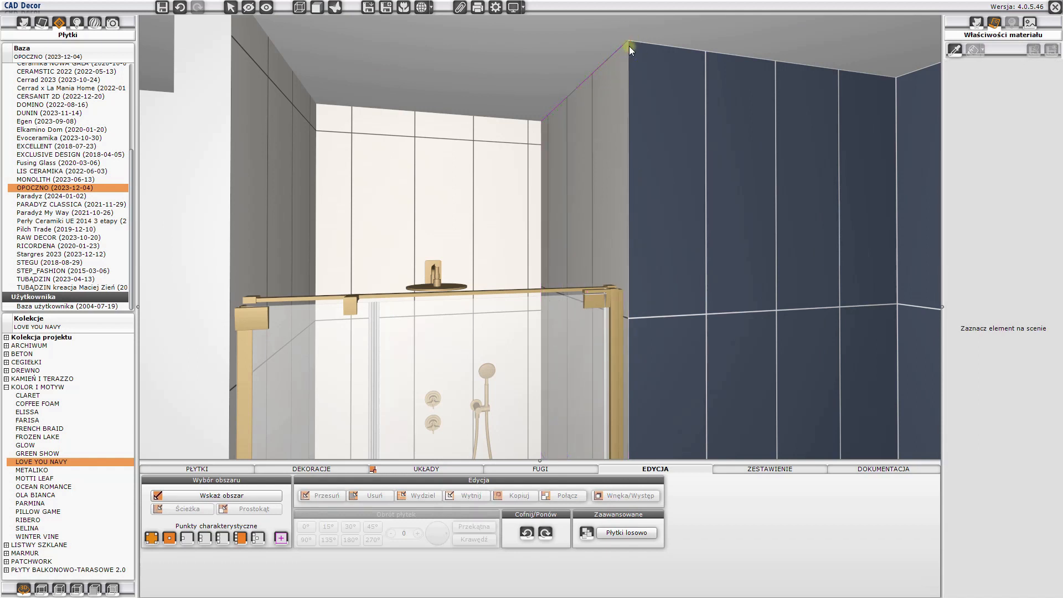
- Shift the shower niche back wall's tile area to the upper corner nearest the navy wall
left_click(515, 161)
right_click(519, 159)
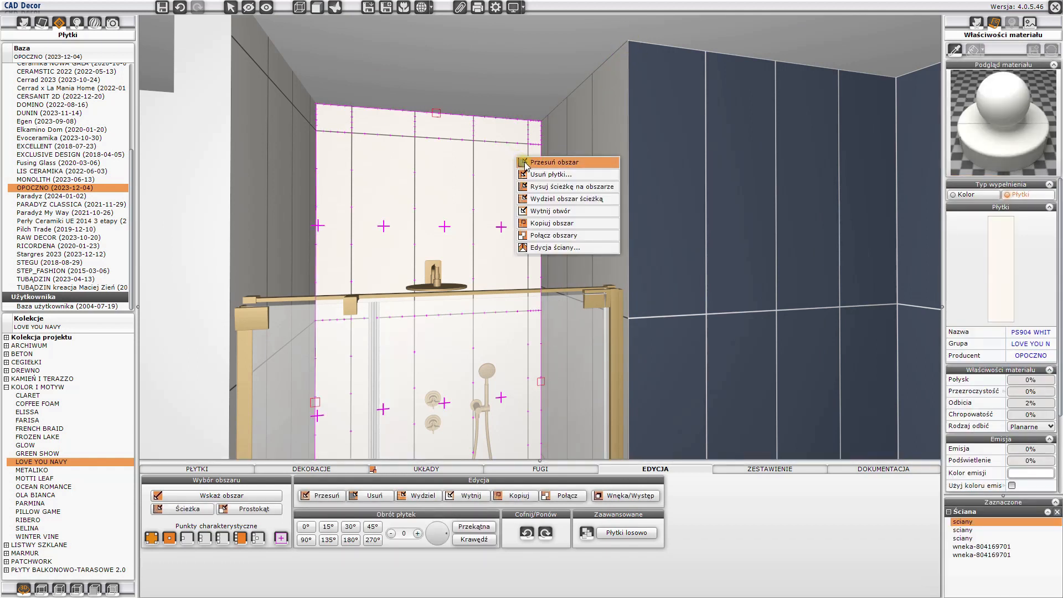
left_click(525, 163)
left_click(526, 146)
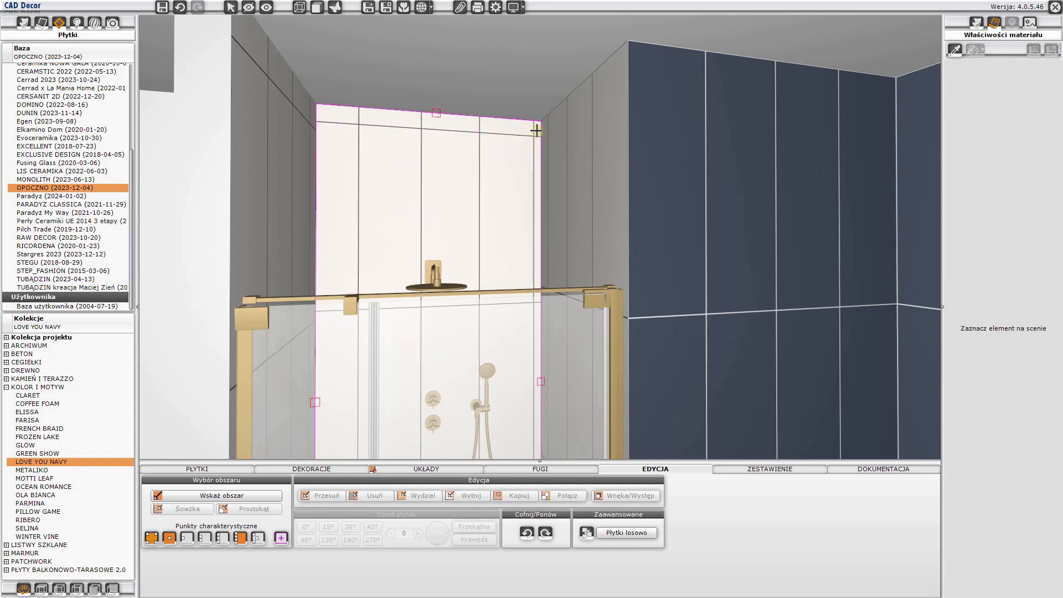
left_click(542, 121)
- Shift the tile area on the partition's inner shower side to its upper outer corner
left_click_drag(517, 164, 411, 156)
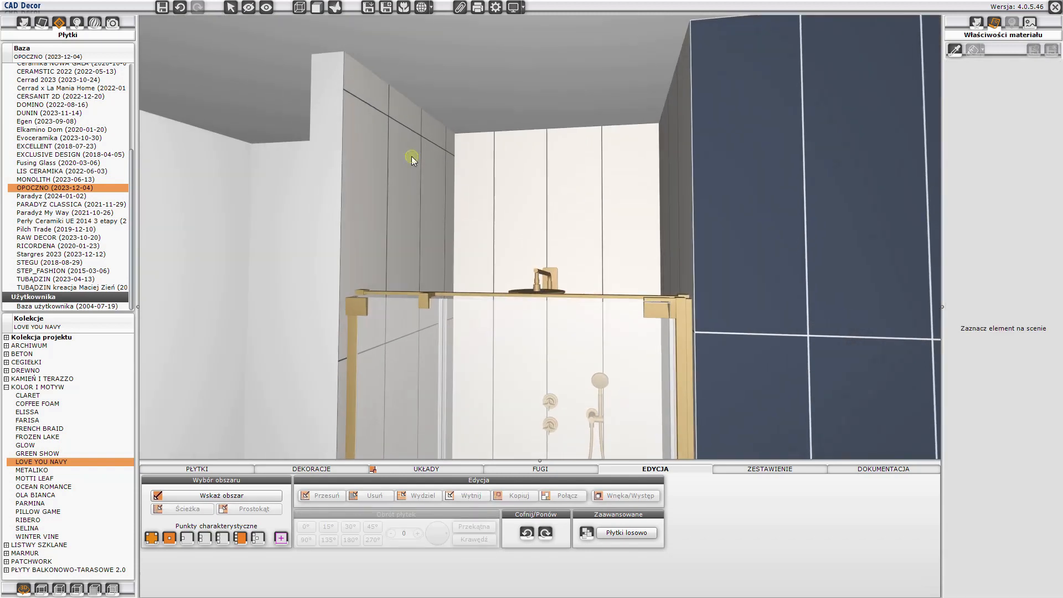
left_click(411, 156)
right_click(412, 157)
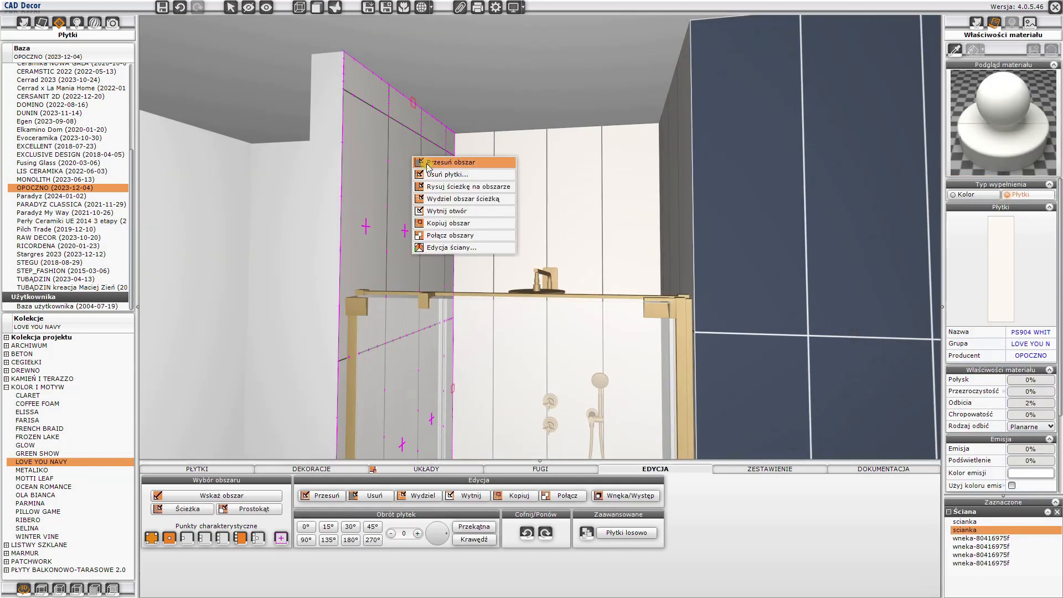
left_click(416, 162)
left_click(381, 113)
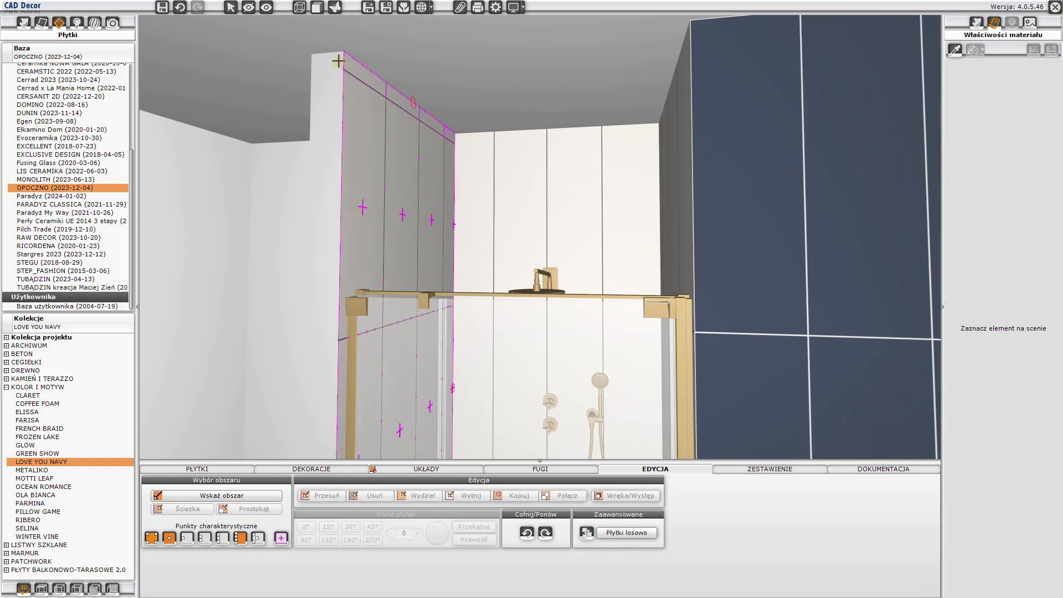
left_click(340, 54)
- Cover the partition wall's front edge and outer side with PS904 WHITE SATIN 29 x 89 tiles laid vertically
left_click_drag(499, 246, 560, 313)
scroll(559, 268, "down", 3)
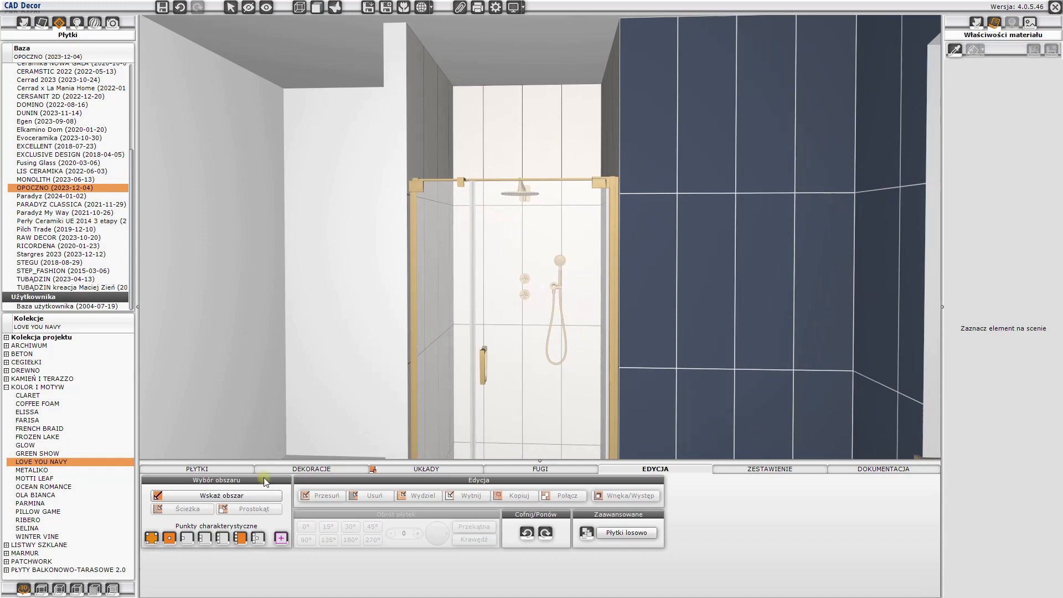
left_click(199, 469)
left_click_drag(261, 397, 587, 304)
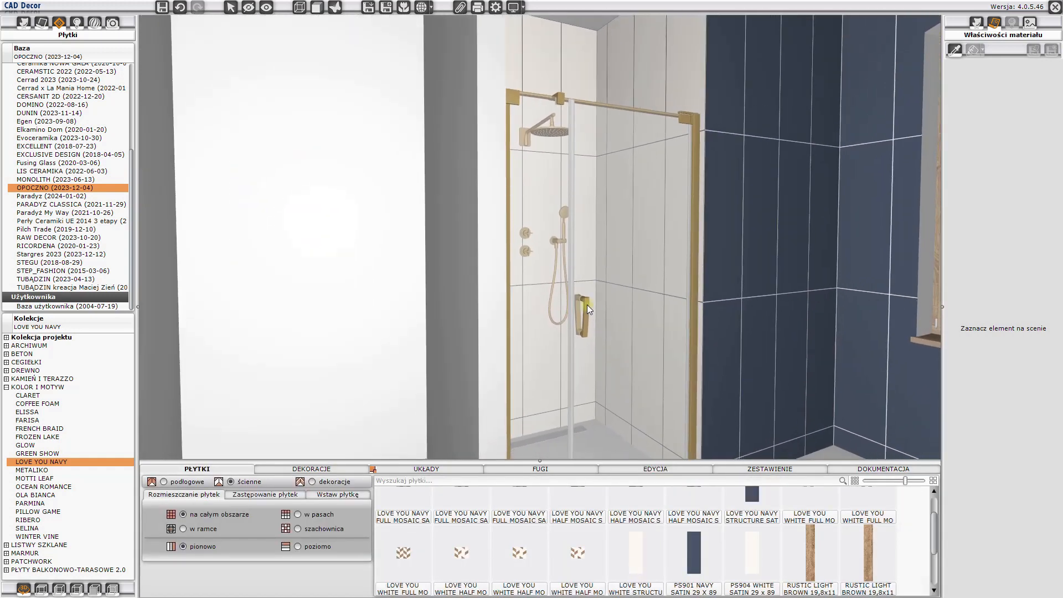
left_click(752, 553)
left_click(490, 394)
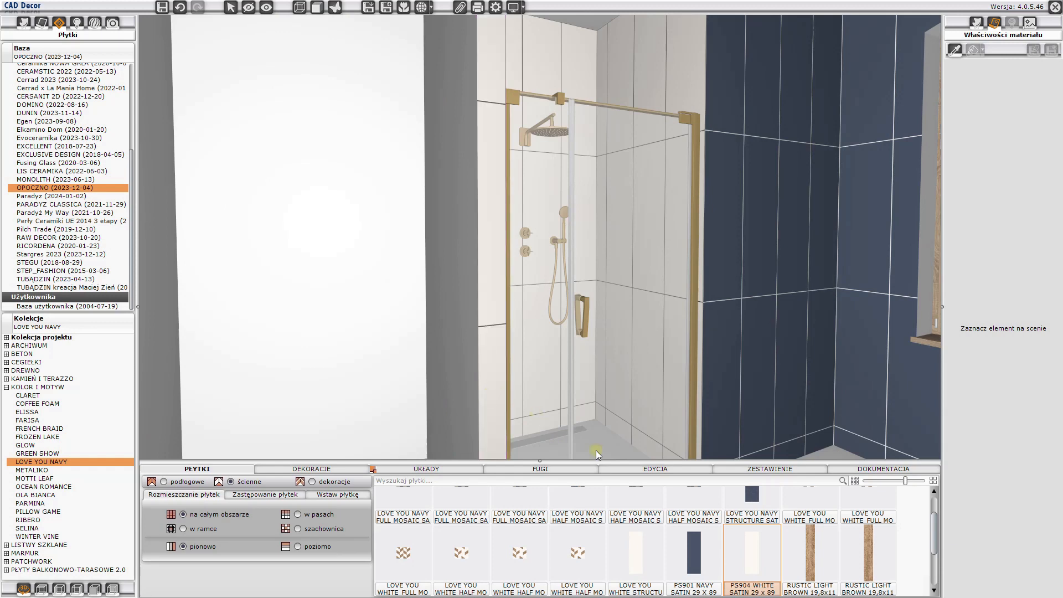
left_click(468, 347)
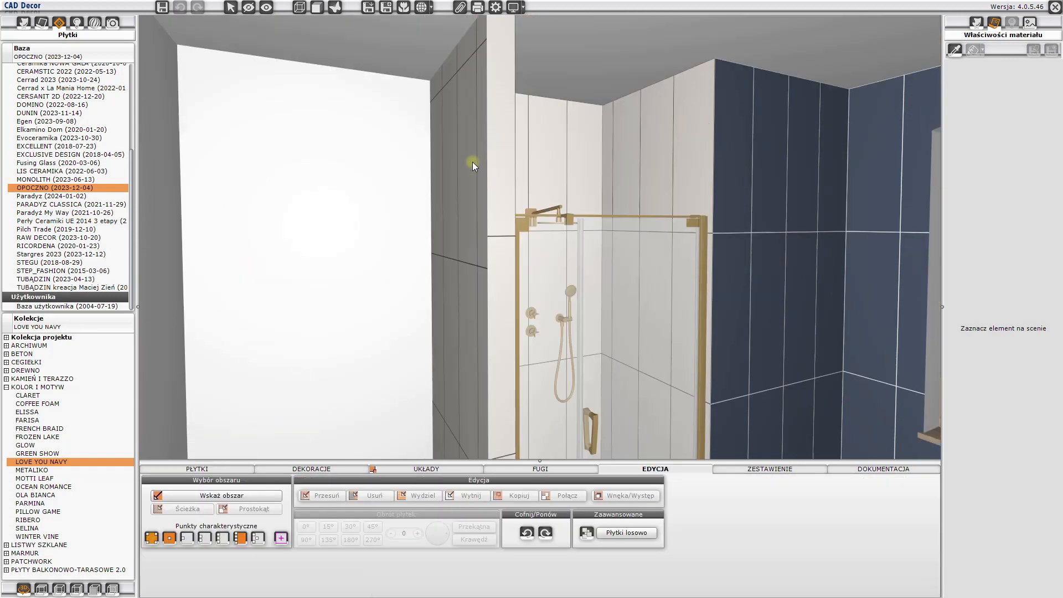
- Shift the tile area on the partition's outer side to its upper front corner so the joints match the front edge
left_click(473, 162)
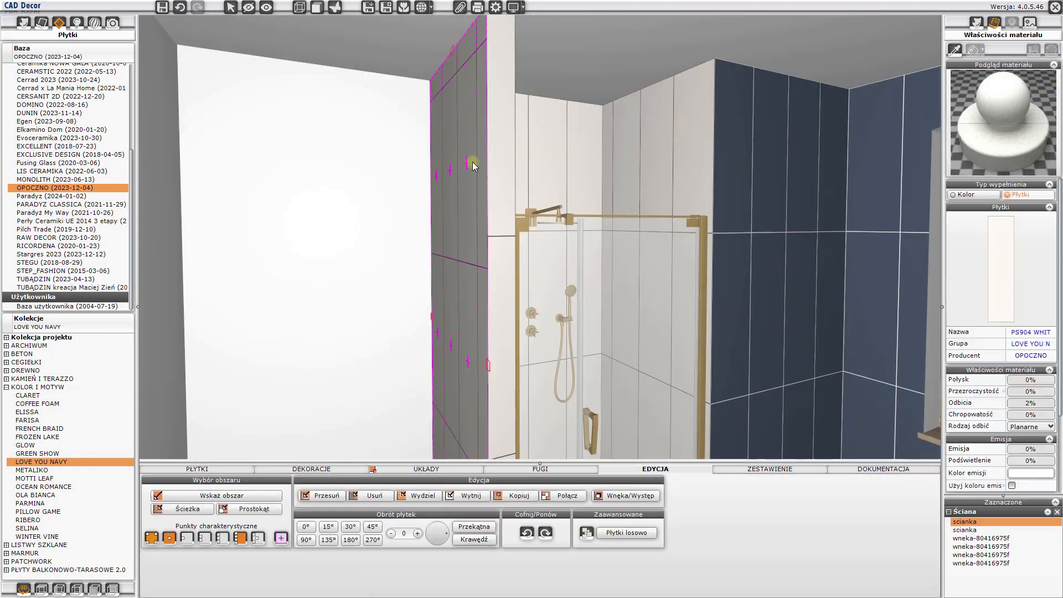
right_click(470, 132)
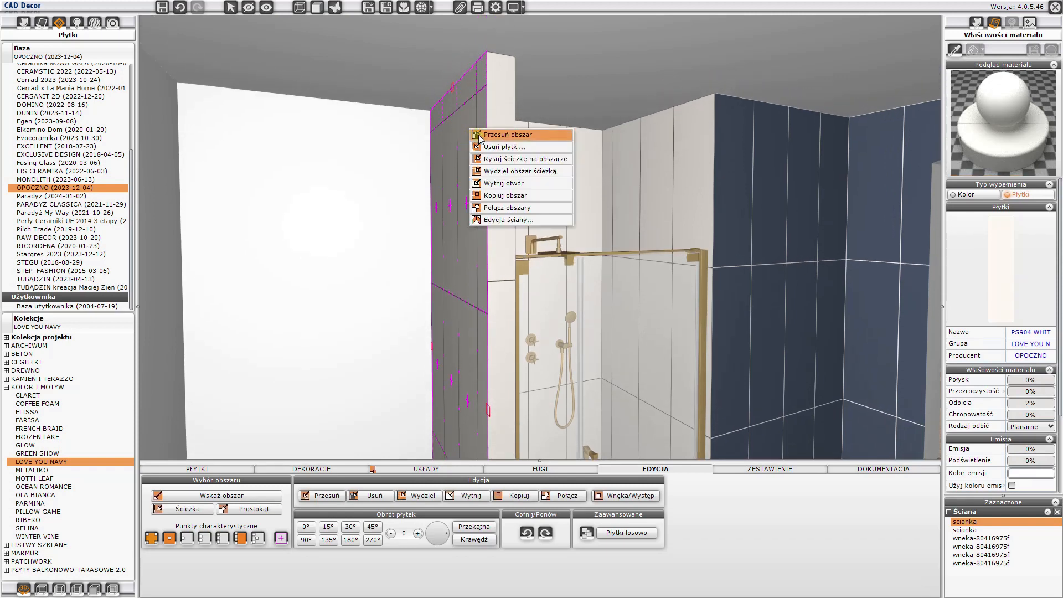
left_click(476, 134)
left_click(477, 95)
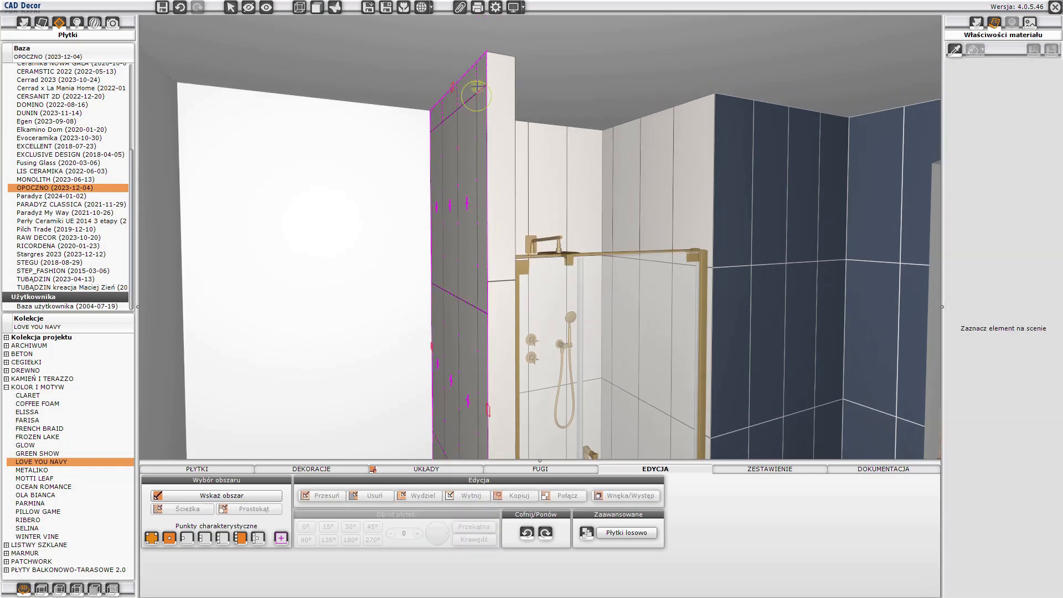
left_click(487, 52)
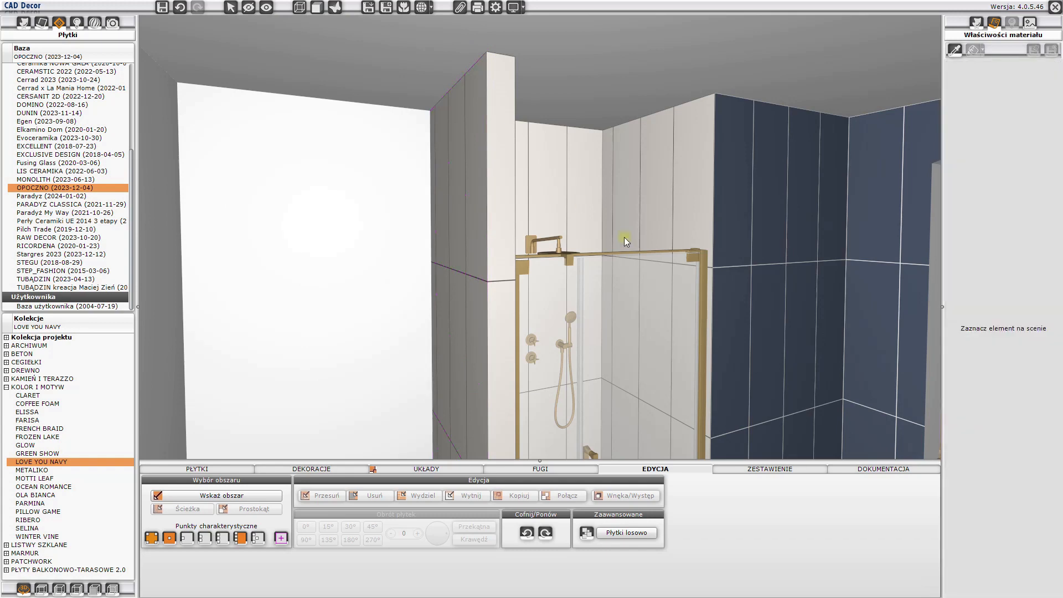
- Cover the door wall with PS904 WHITE SATIN 29 x 89 tiles laid vertically over the whole area
left_click_drag(624, 237, 257, 228)
left_click_drag(495, 188, 499, 107)
scroll(577, 257, "down", 5)
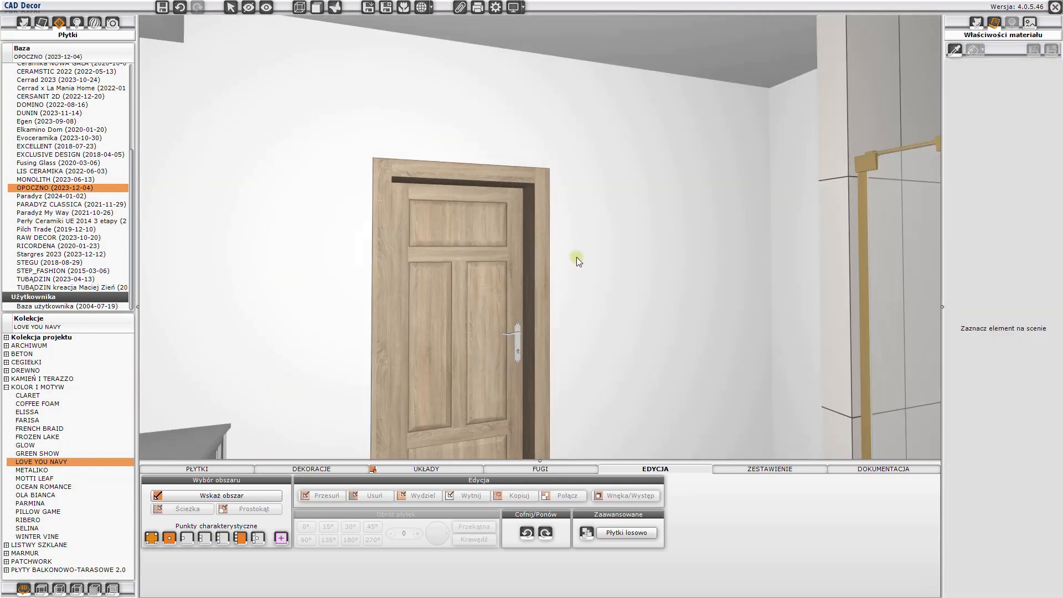
left_click_drag(588, 258, 510, 257)
left_click_drag(565, 206, 598, 210)
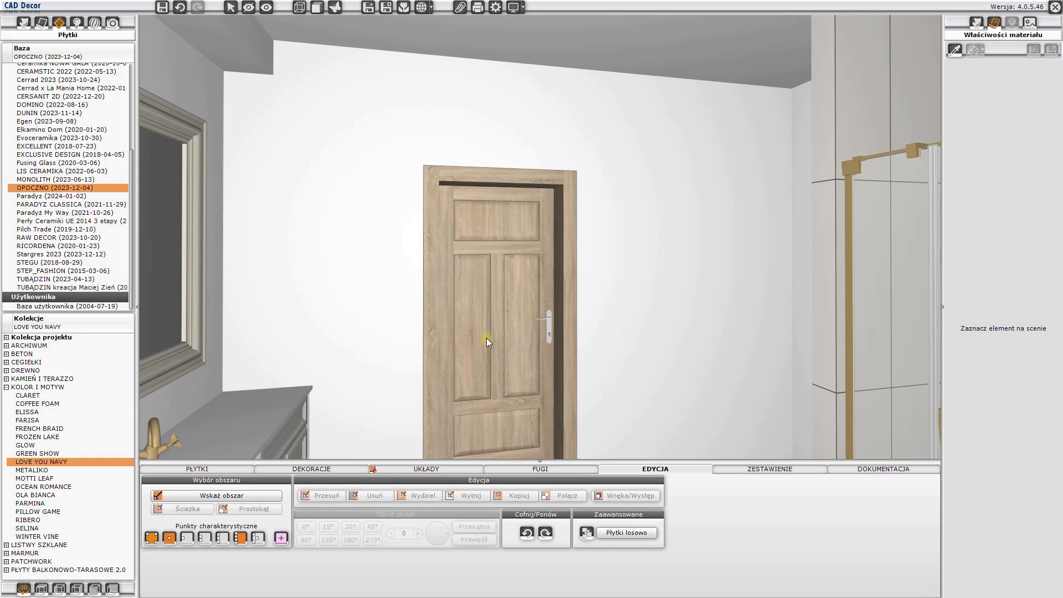
left_click(230, 468)
left_click(746, 552)
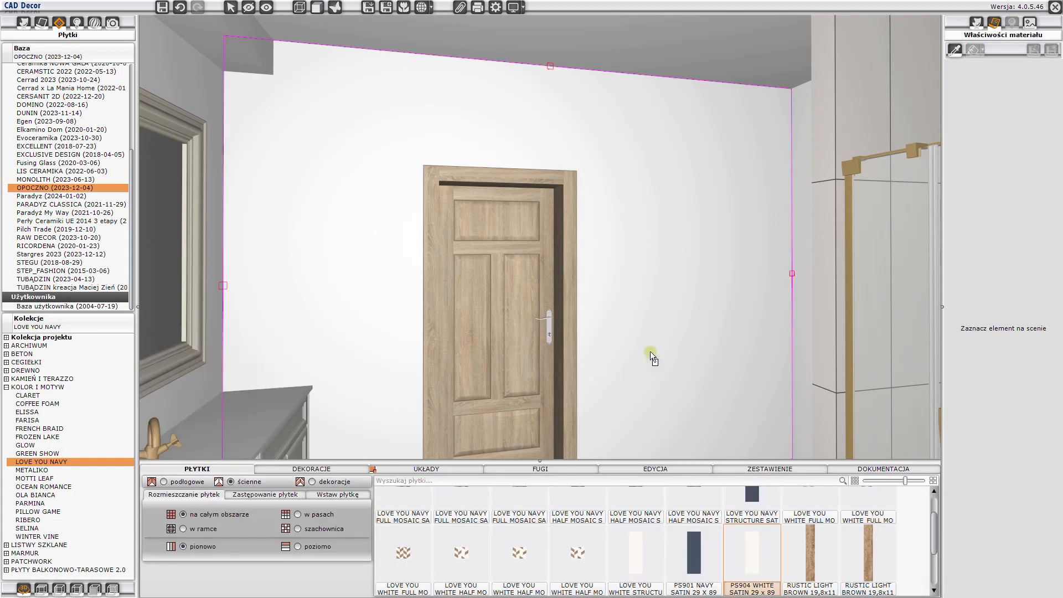
left_click(650, 351)
left_click(504, 351)
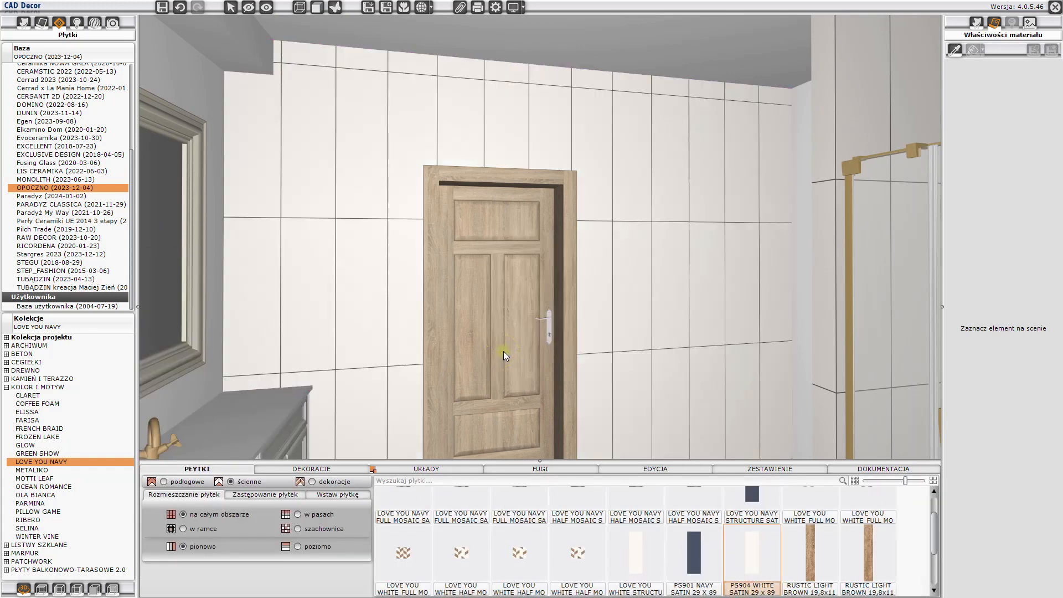
- Shift the door wall's tile area to the upper room corner nearest the shower
left_click(703, 156)
right_click(705, 139)
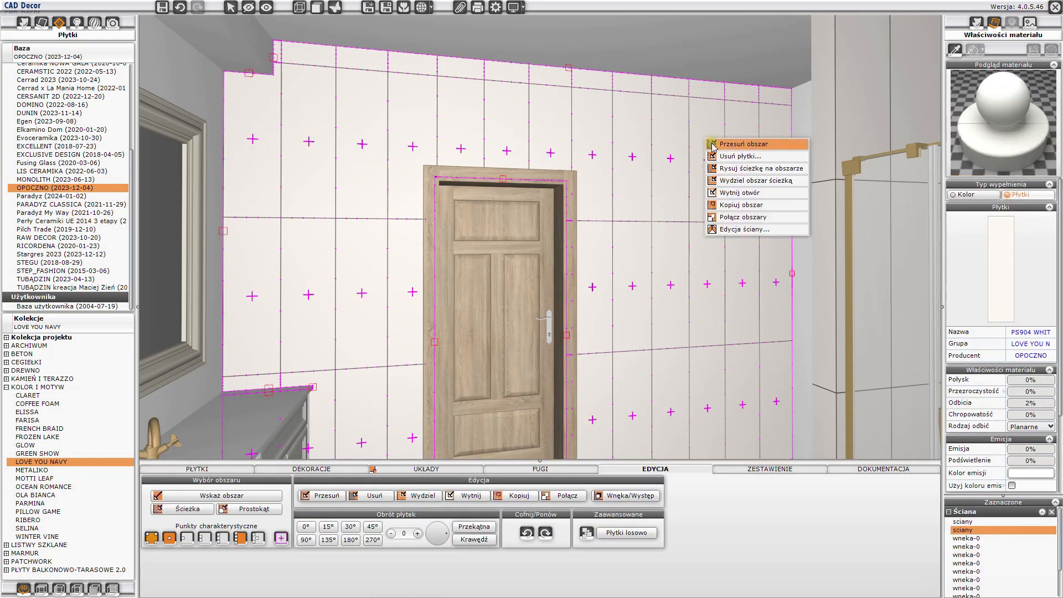
left_click(720, 144)
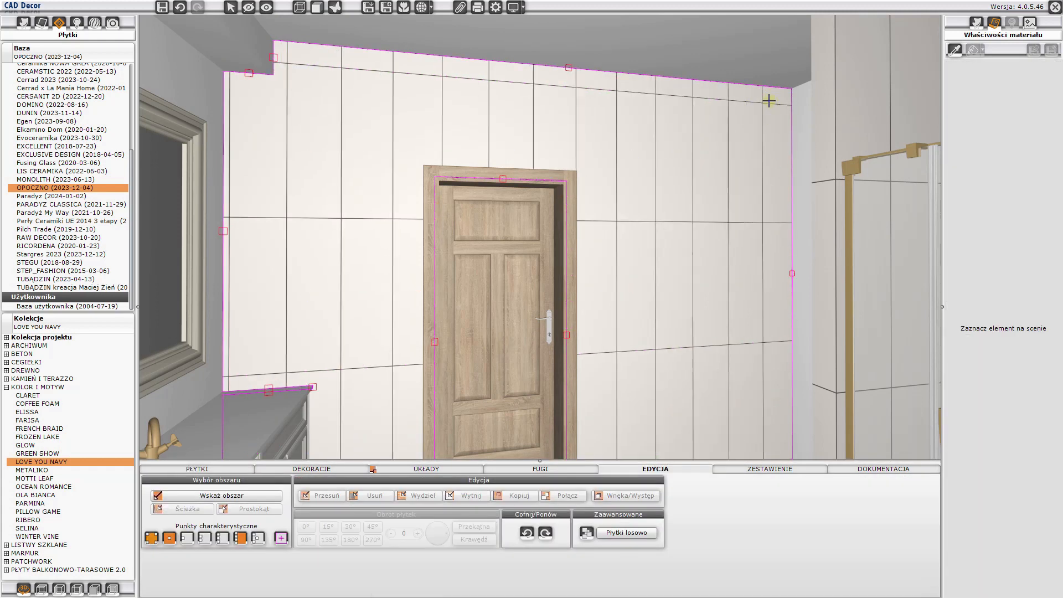
left_click(791, 91)
key("Escape")
key("Escape")
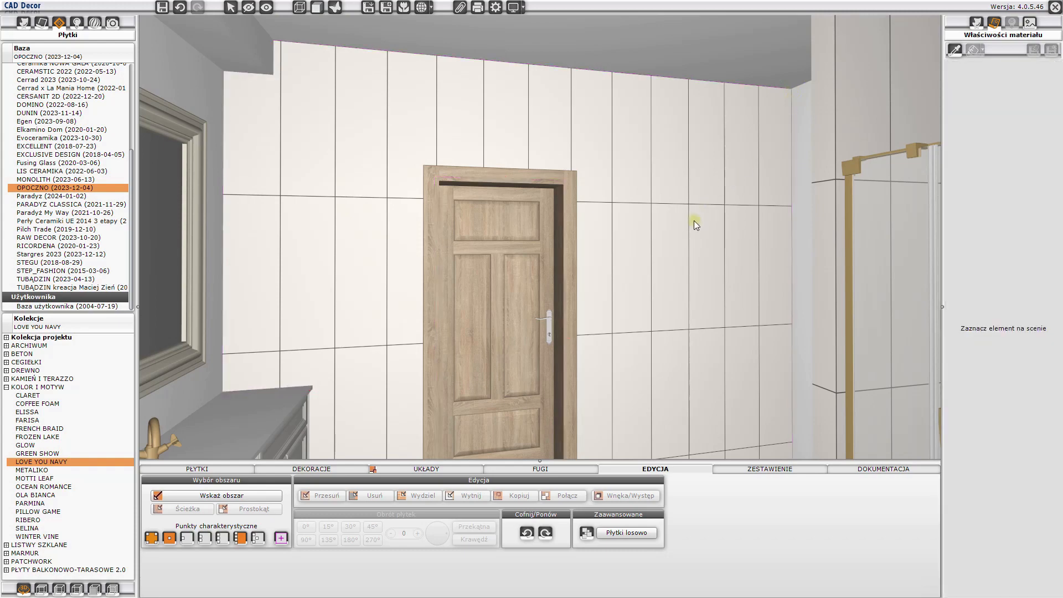
- Review the project's material summaries for tiles, paints, and grouts and adhesives
left_click_drag(477, 266, 878, 271)
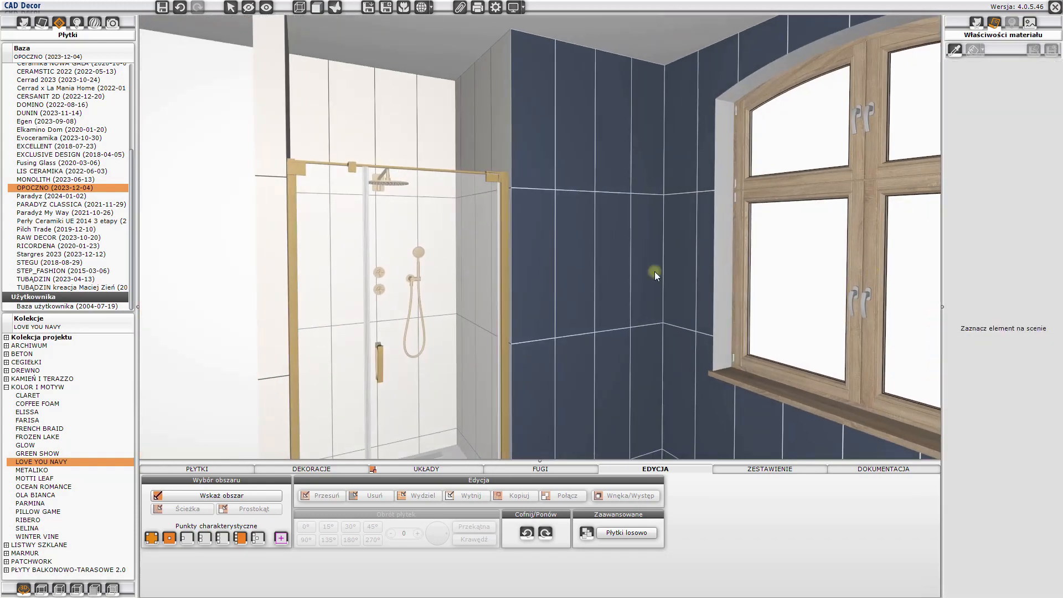
left_click(765, 470)
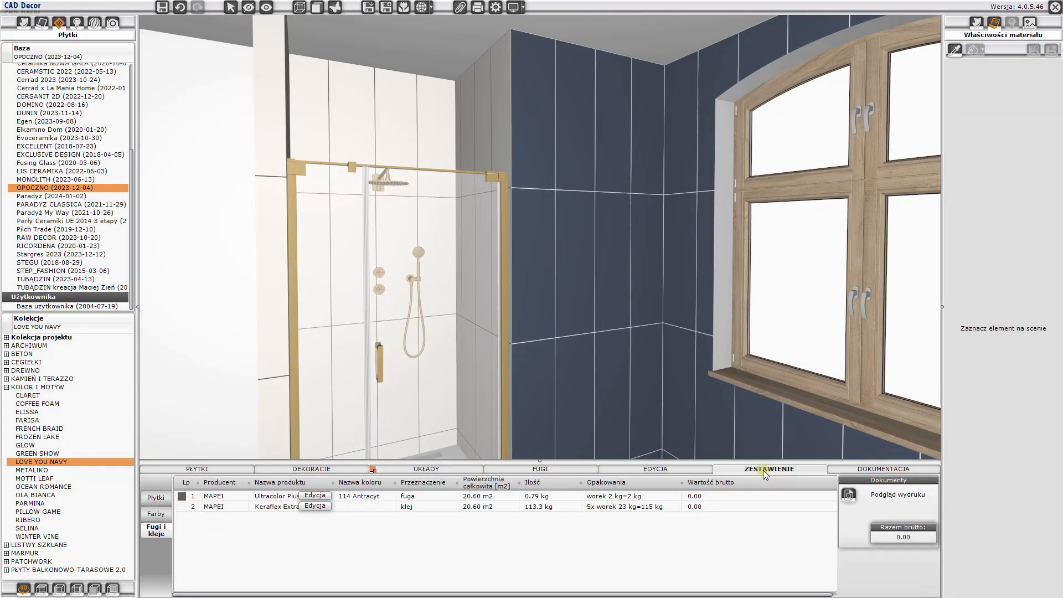
left_click(156, 498)
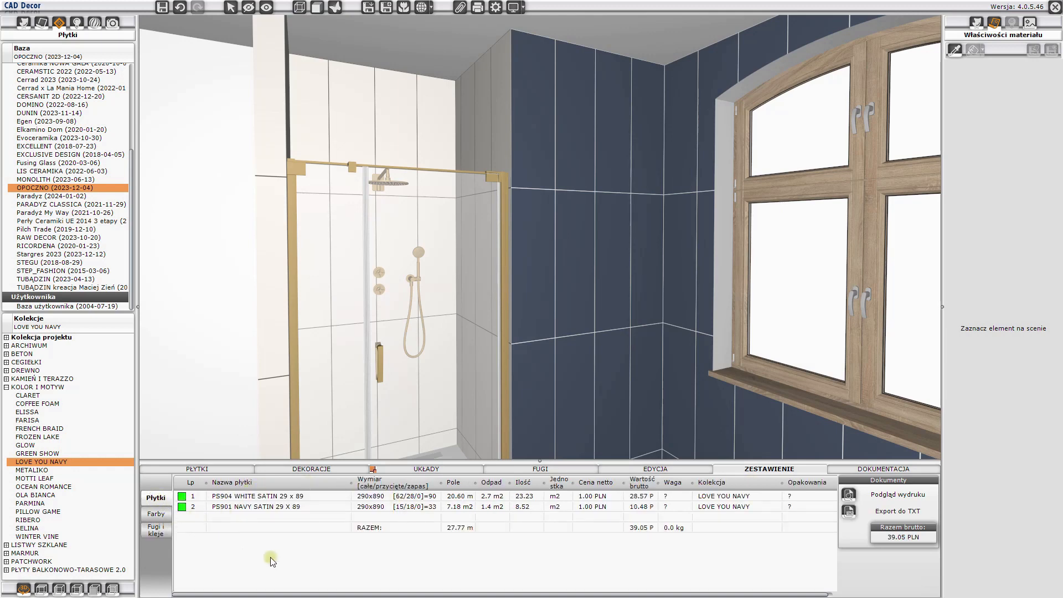
left_click(157, 514)
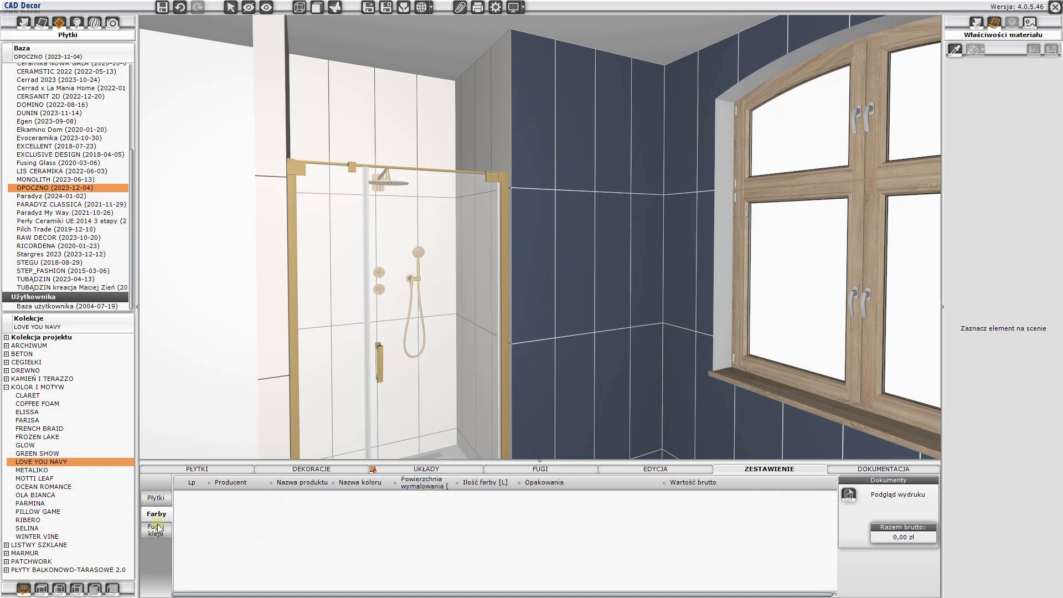
left_click(159, 533)
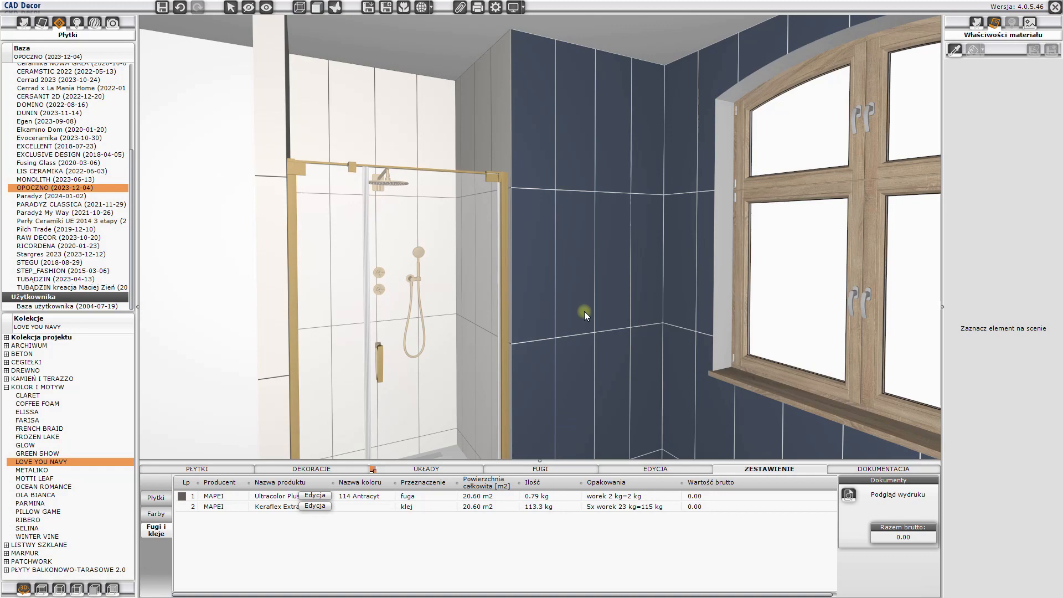
- Measure the height from the floor to the lowest horizontal joint on the navy side wall beside the shower partition
left_click(226, 469)
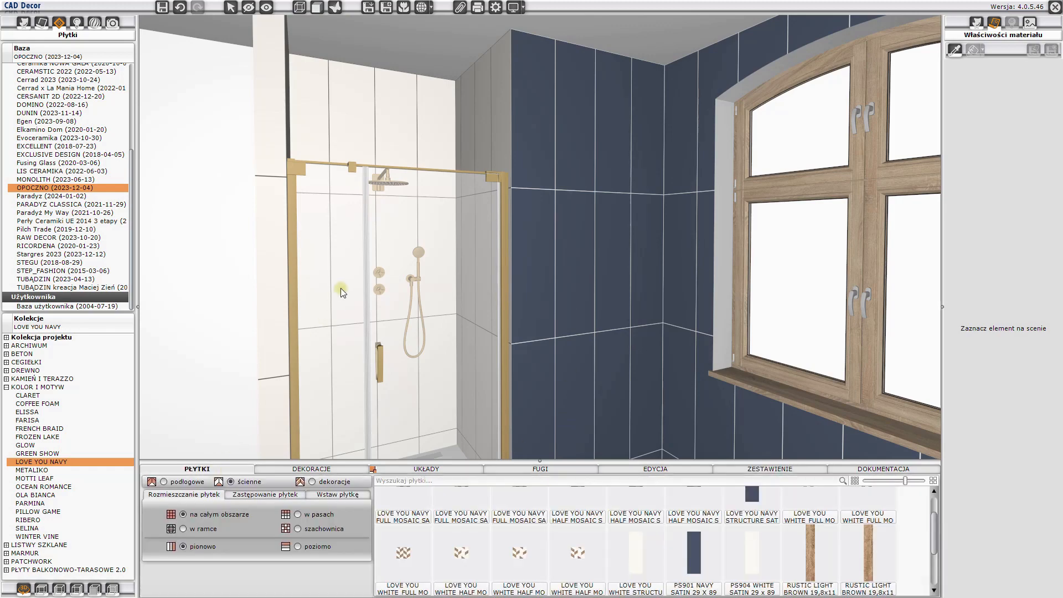
left_click_drag(340, 288, 597, 280)
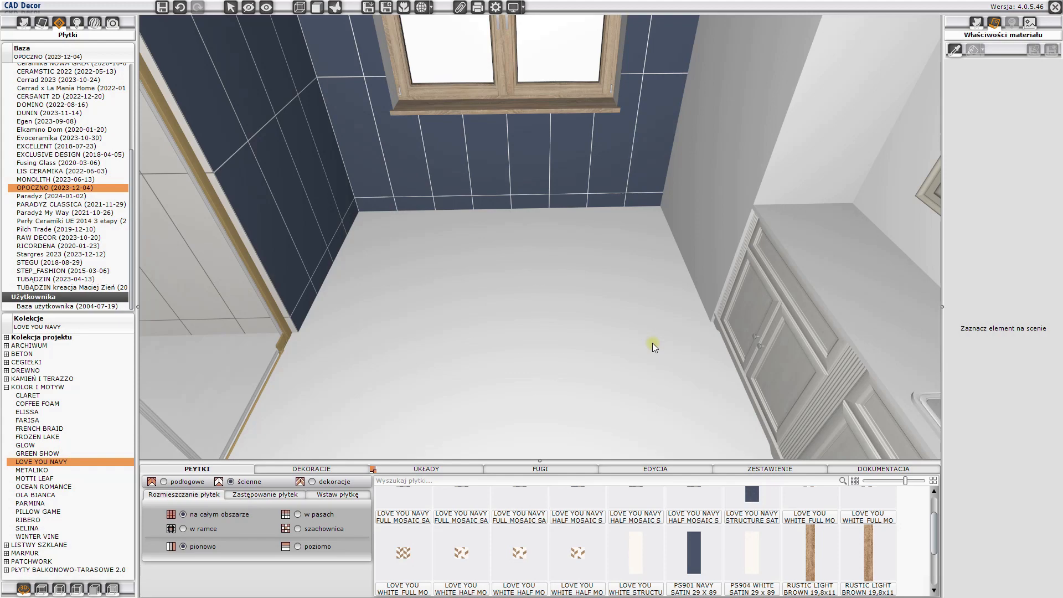
left_click_drag(584, 361, 423, 297)
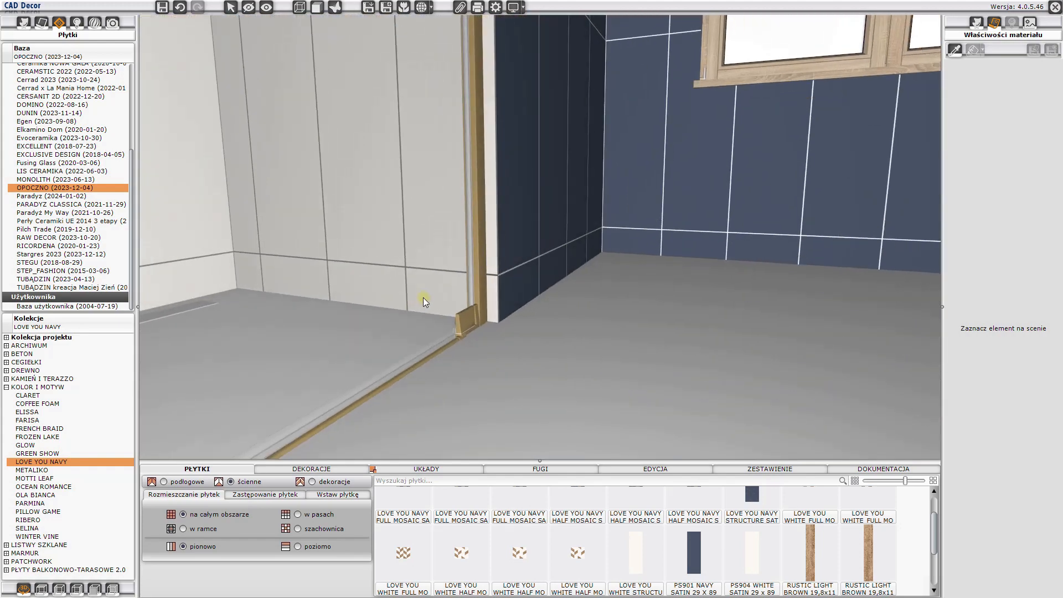
scroll(444, 291, "up", 4)
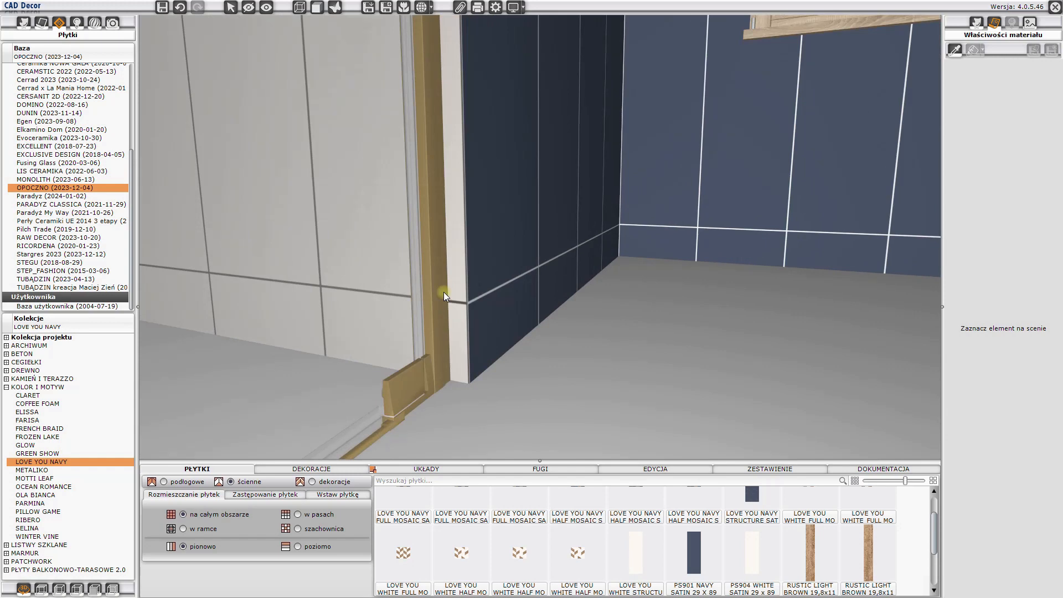
left_click(24, 23)
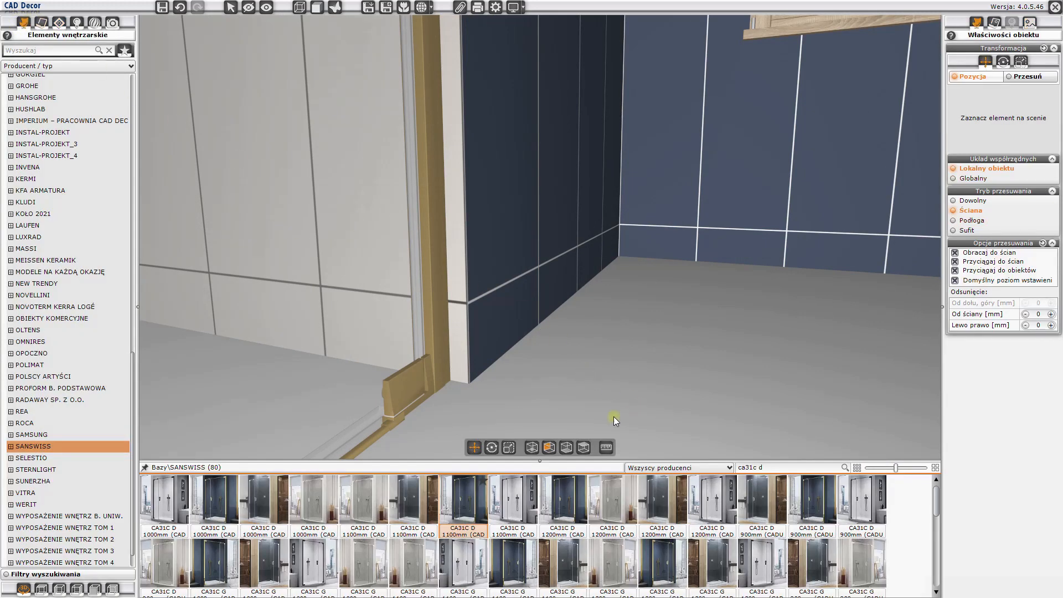
left_click(606, 446)
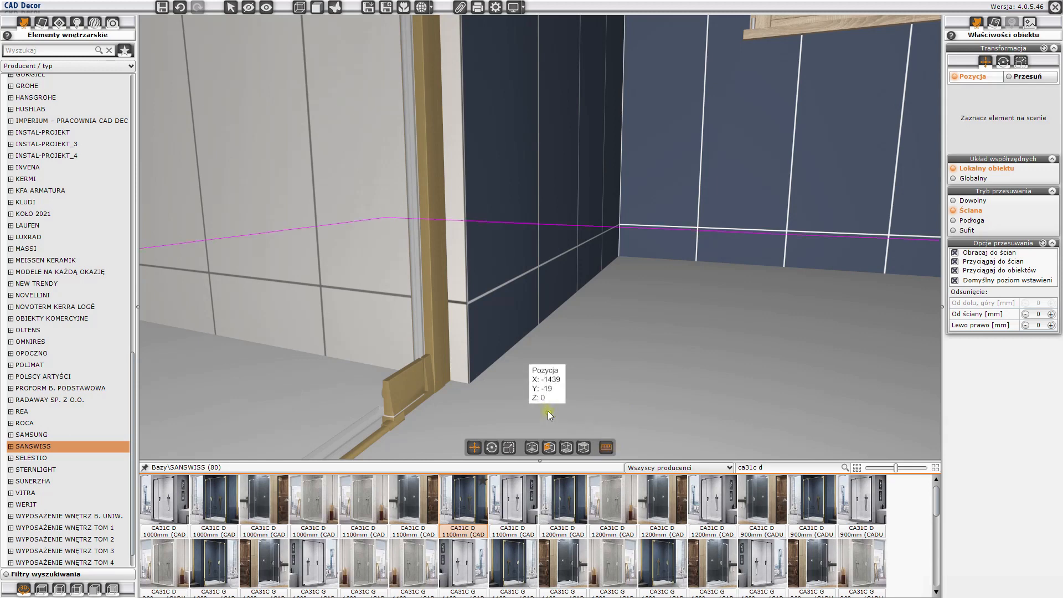
left_click(469, 305)
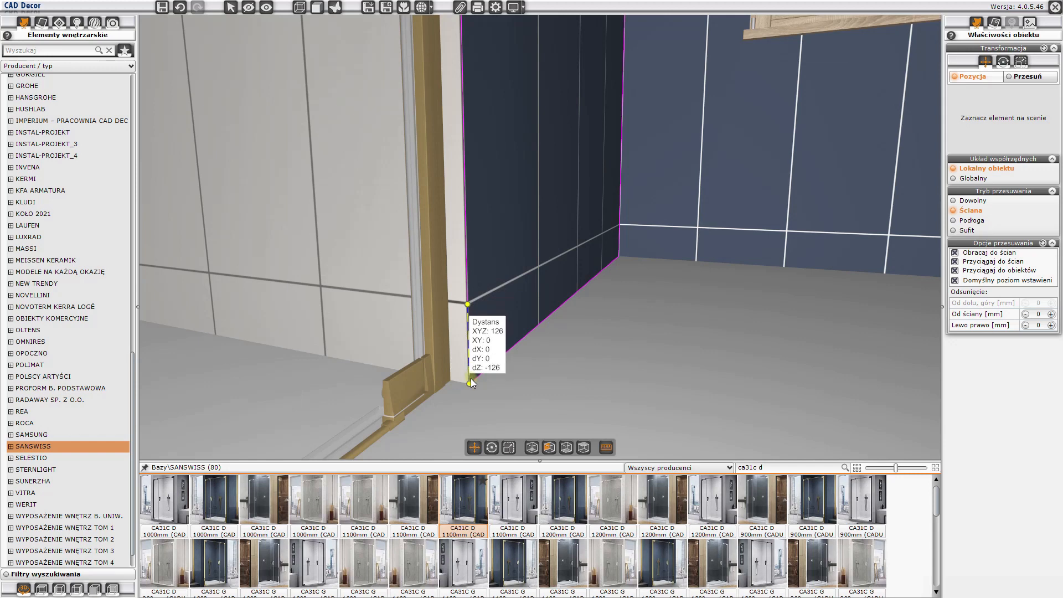
key("Escape")
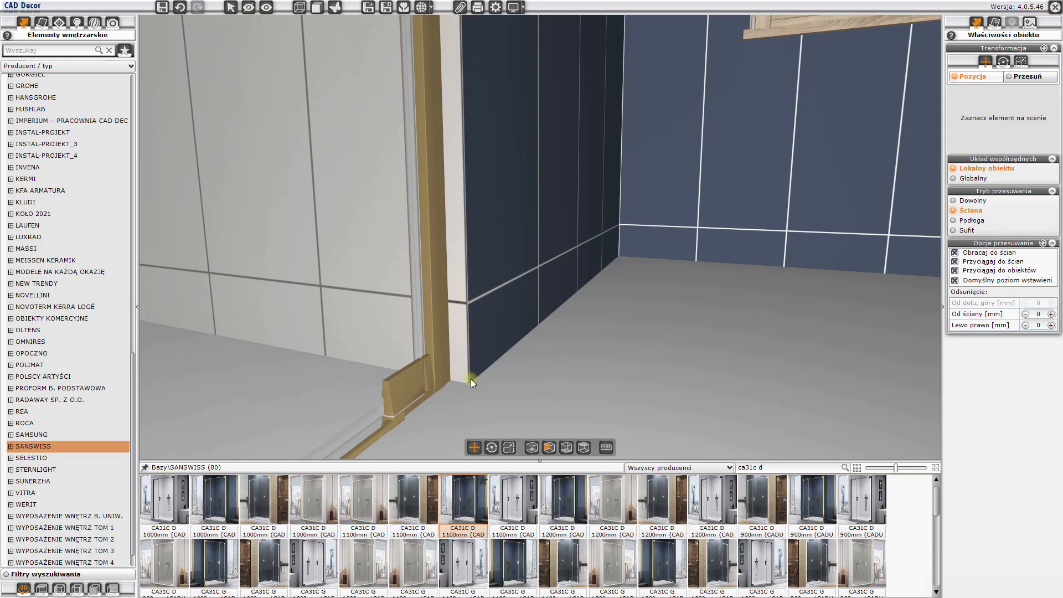
- Switch to the 4CAD plan and draw a rectangle over the window recess floor from -1581,1180 to the opposite corner at 739,15
left_click(1055, 8)
scroll(611, 288, "down", 5)
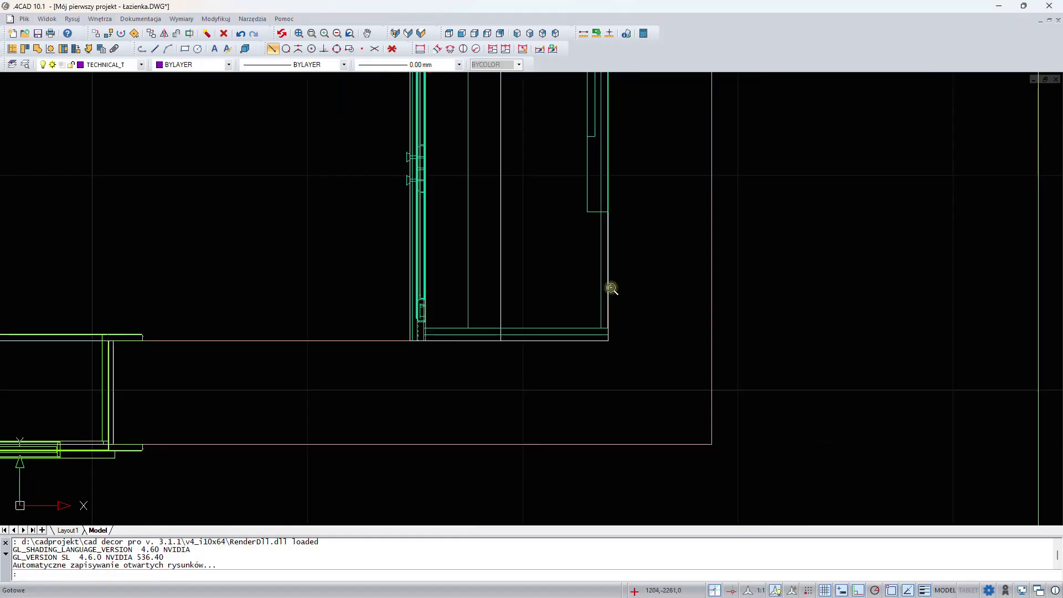
middle_click_drag(422, 206, 607, 451)
mouse_move(494, 257)
middle_mouse_down()
mouse_move(624, 387)
mouse_move(567, 437)
middle_mouse_up()
scroll(570, 320, "down", 4)
middle_click_drag(541, 373, 516, 349)
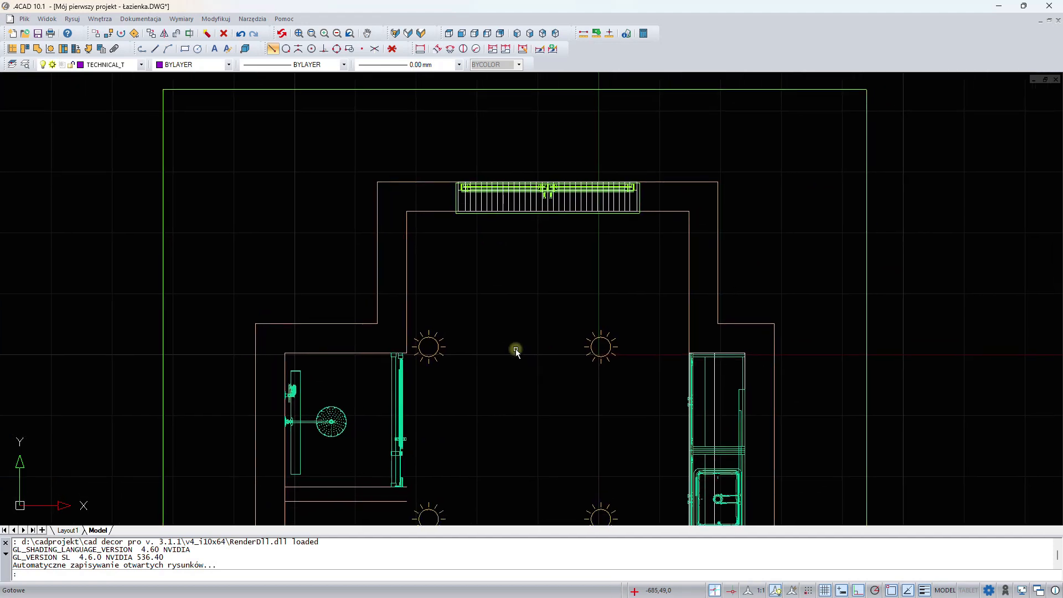
left_click(185, 50)
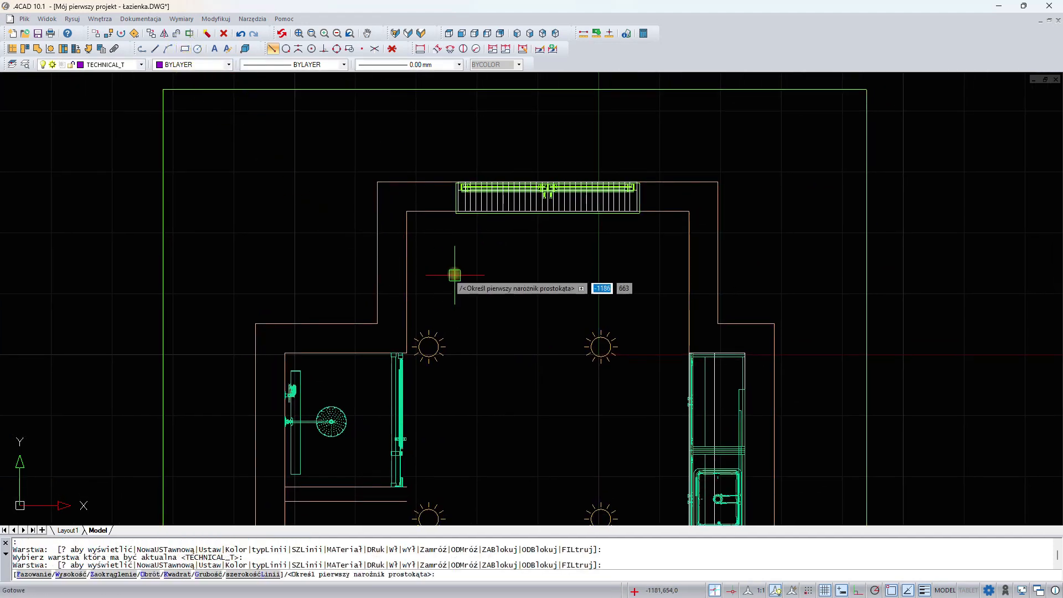
left_click(412, 216)
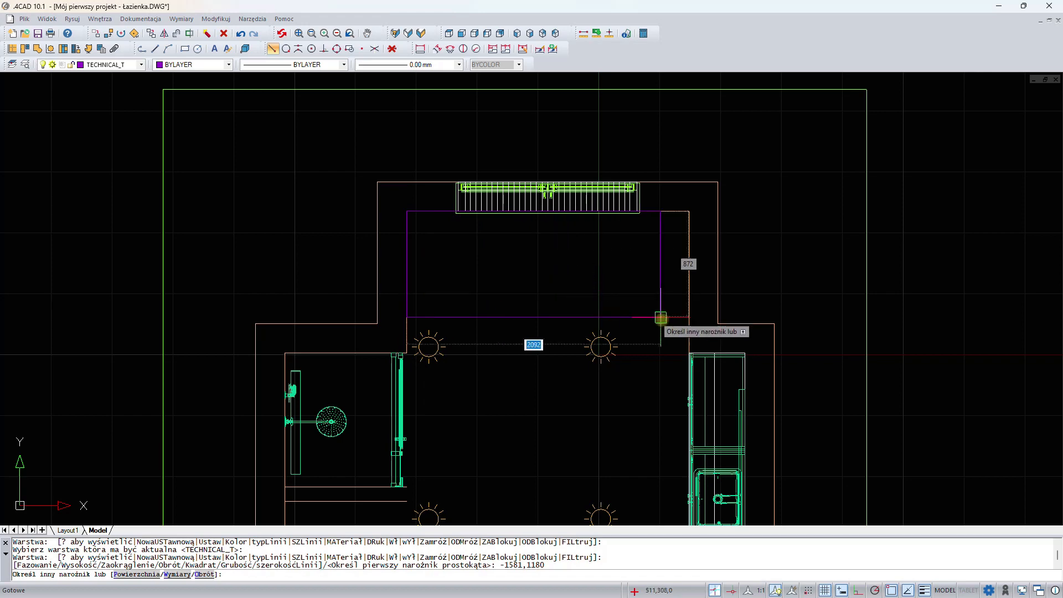
scroll(677, 338, "up", 2)
middle_click_drag(677, 338, 570, 188)
scroll(609, 232, "up", 3)
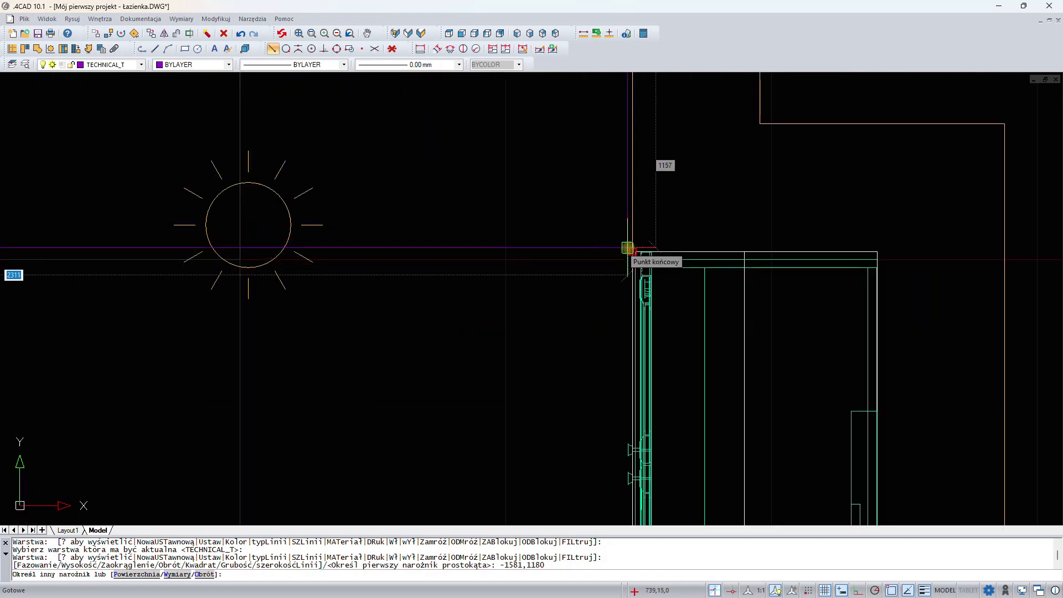
left_click(628, 248)
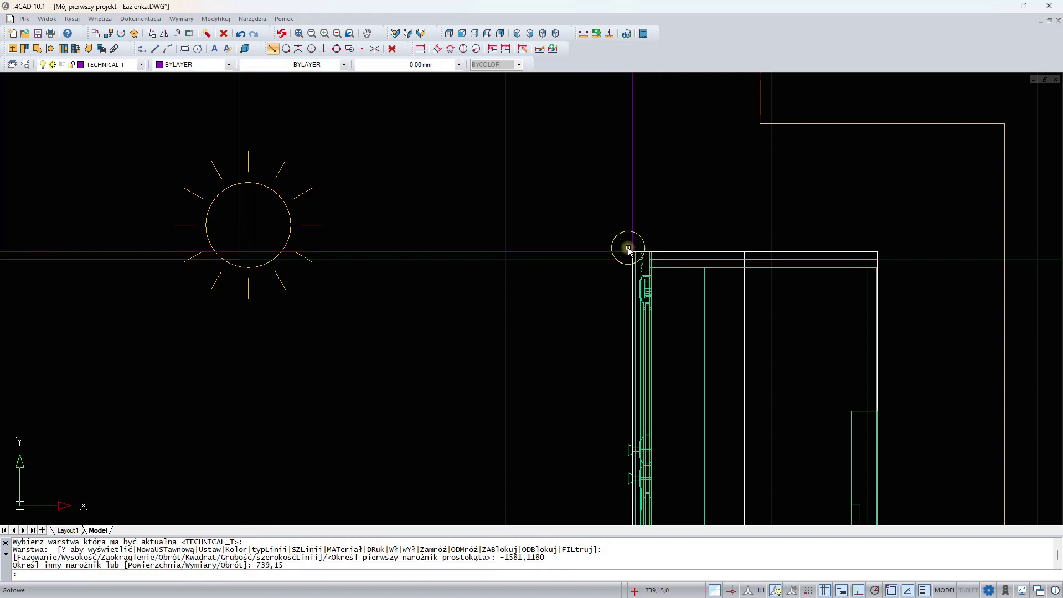
key("Escape")
- Create a free-form platform (podest) from the recess rectangle at level 0, height 126, with the custom layer name podloga
scroll(628, 247, "down", 4)
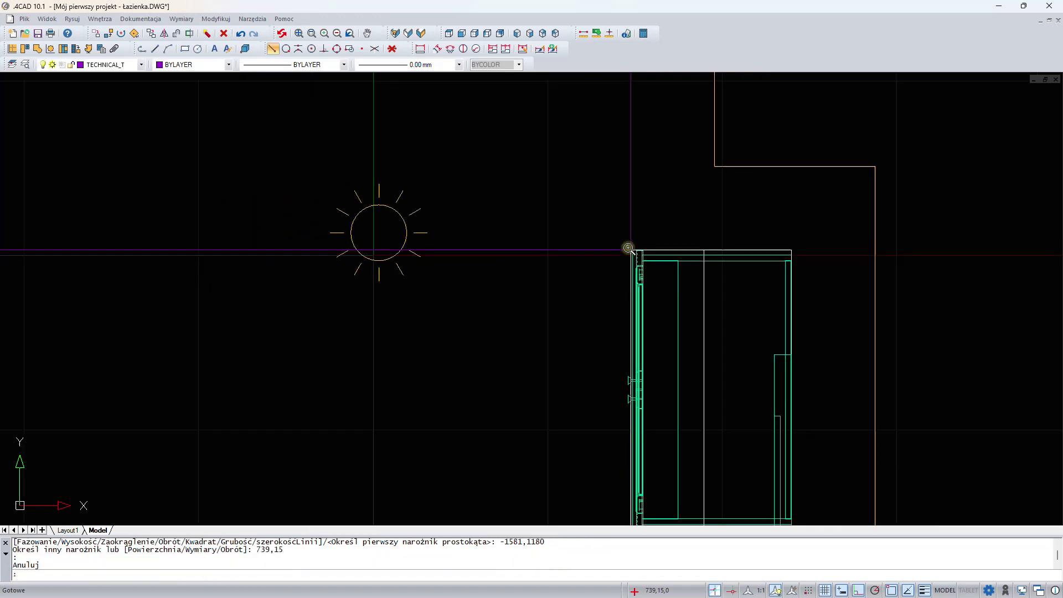
middle_click_drag(492, 156, 603, 304)
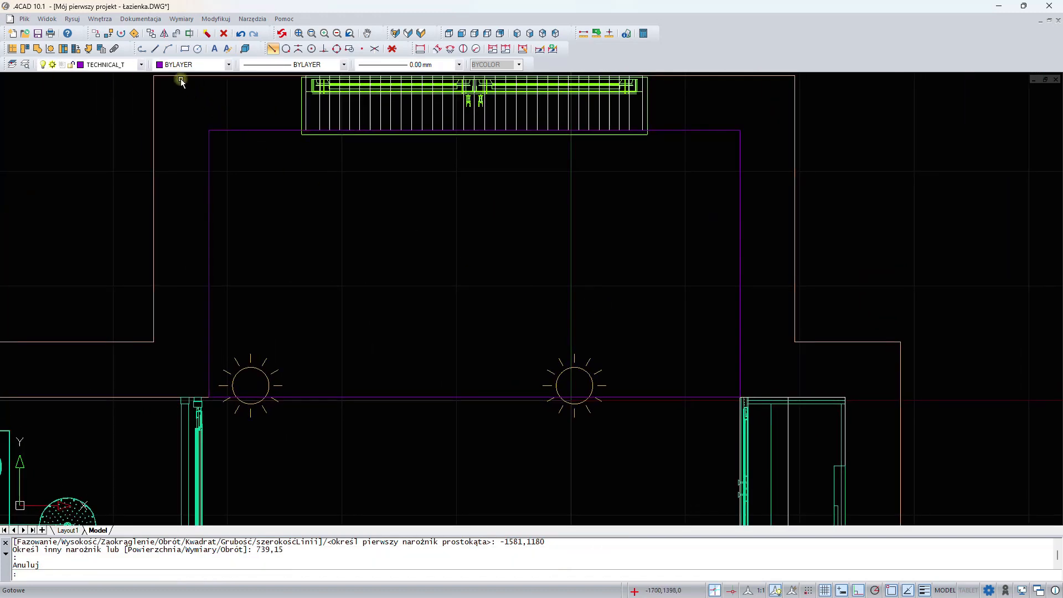
left_click(38, 51)
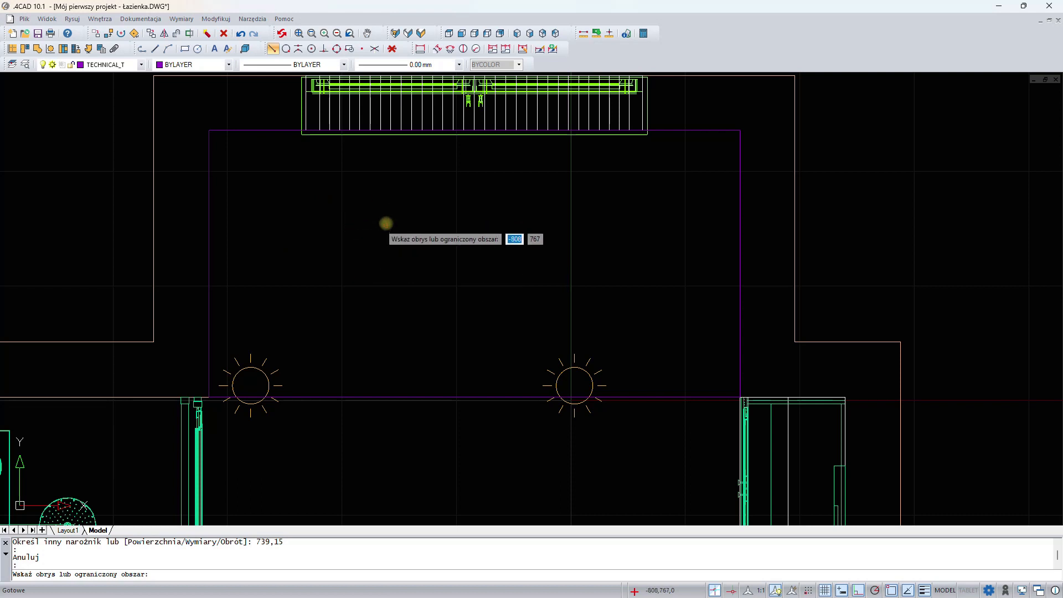
left_click(379, 223)
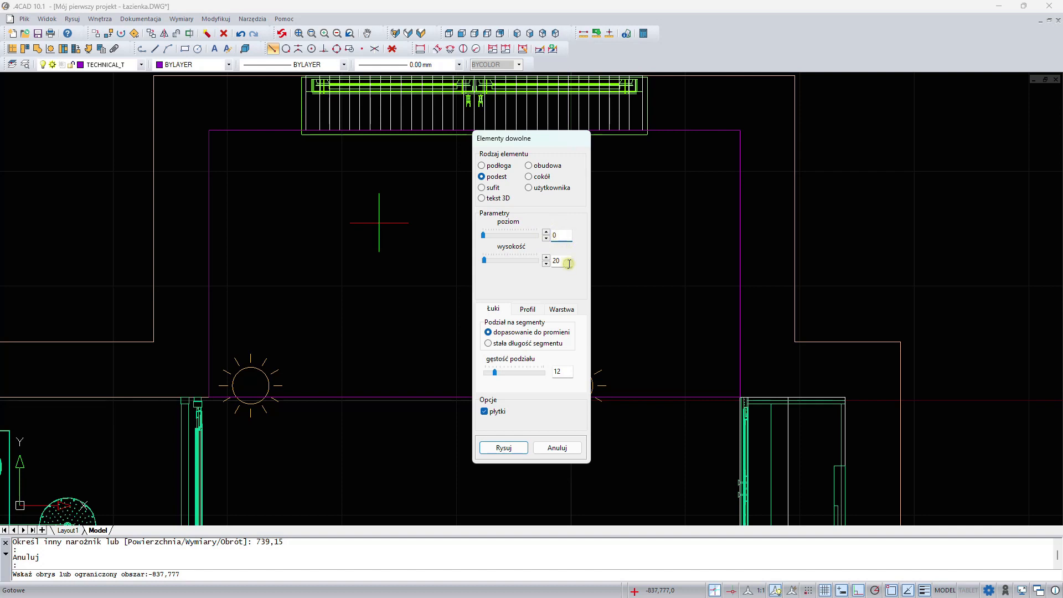
left_click_drag(569, 264, 543, 261)
left_click(562, 309)
left_click(550, 349)
left_click_drag(515, 348, 483, 352)
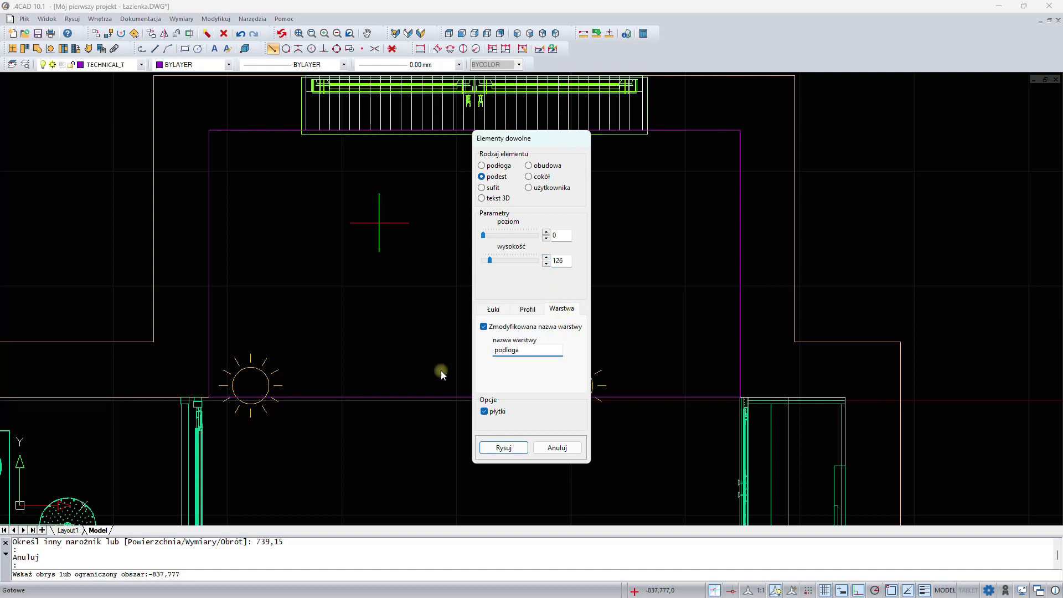
left_click(484, 411)
left_click(504, 446)
- Switch to CAD Decor and cover the platform's top with the second Rustic light brown 19,8x119 floor layout over the whole area
left_click(422, 34)
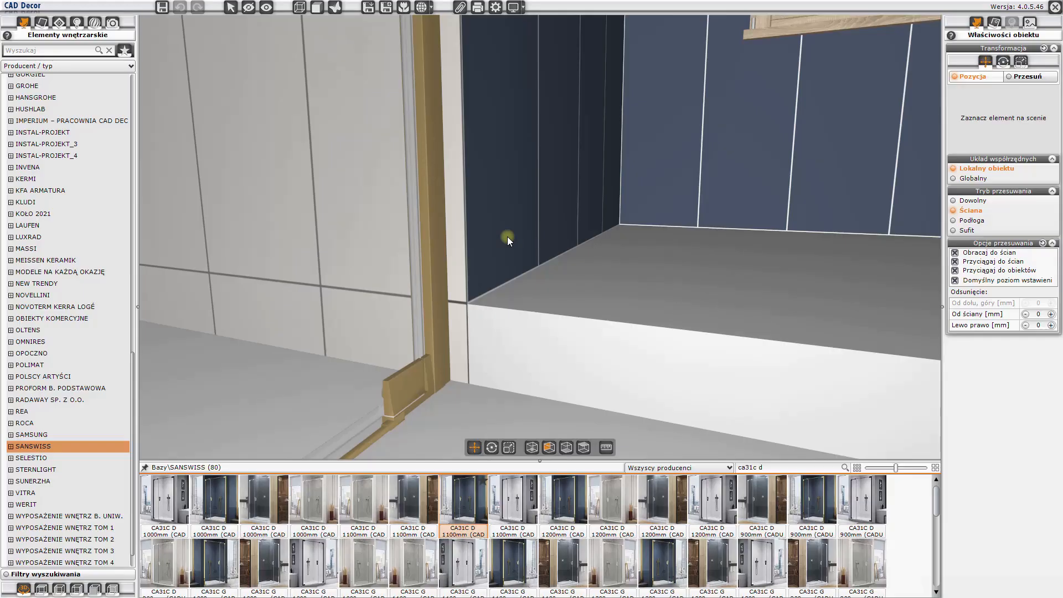
left_click_drag(500, 298, 533, 274)
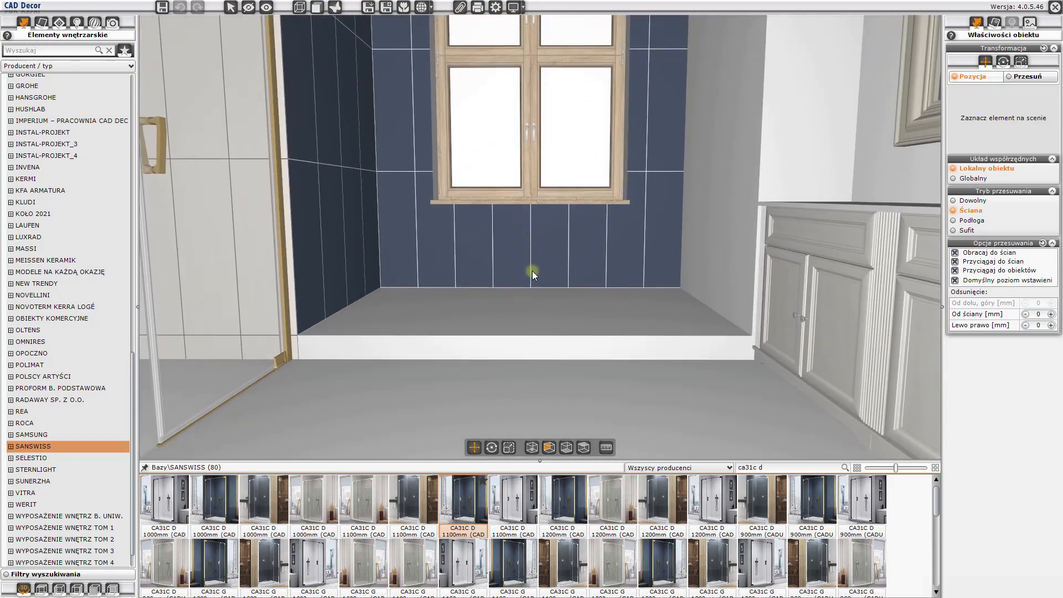
left_click(60, 24)
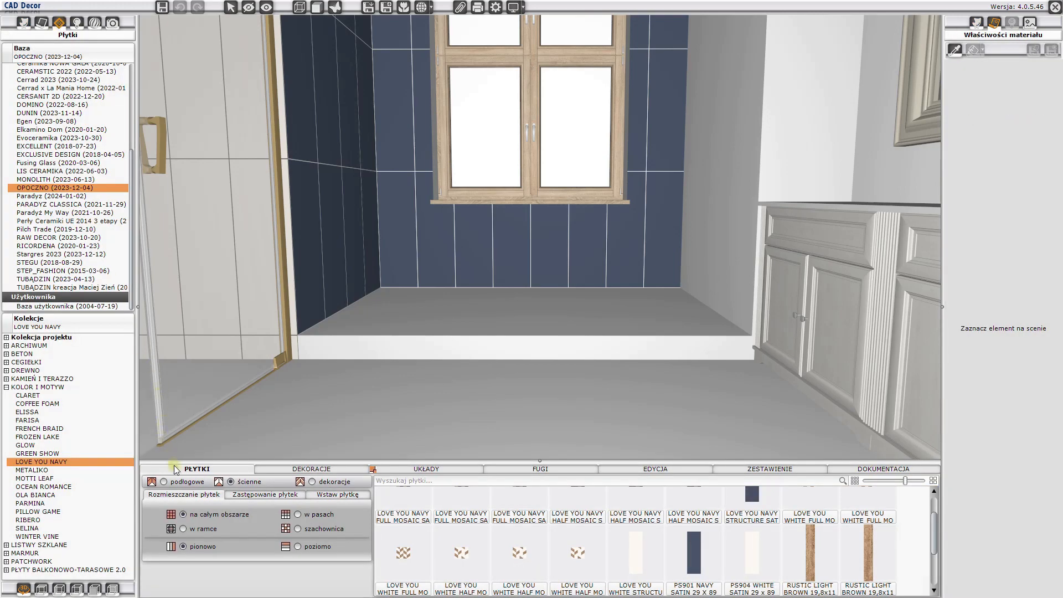
left_click(178, 483)
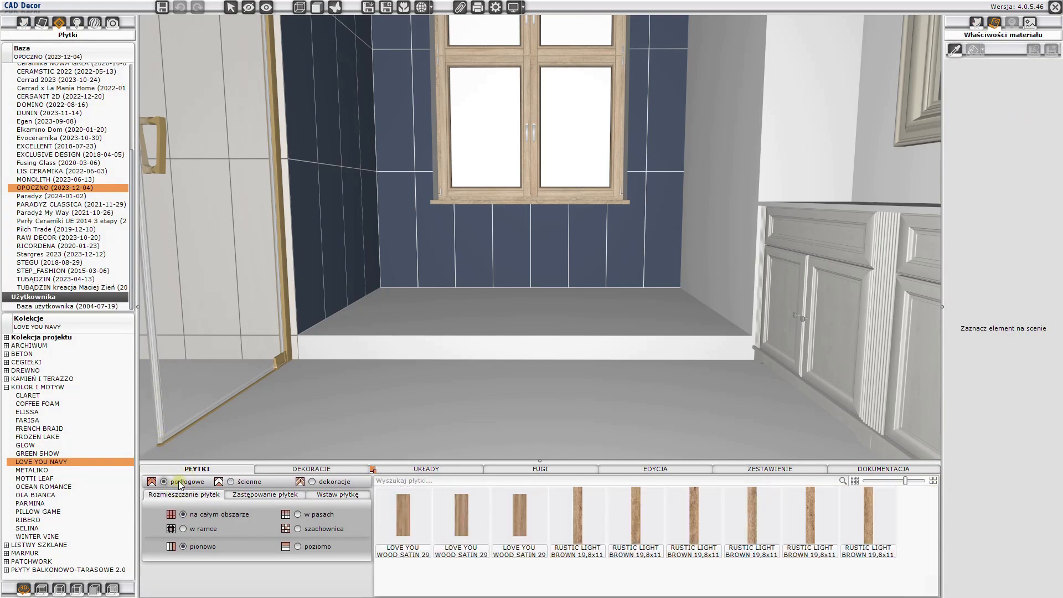
left_click(440, 469)
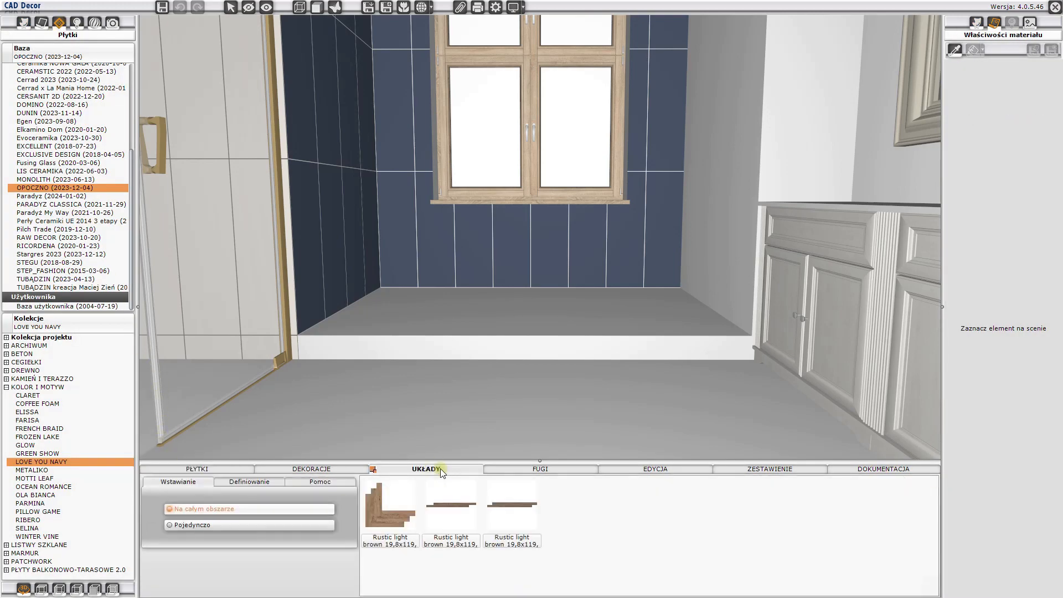
left_click(451, 514)
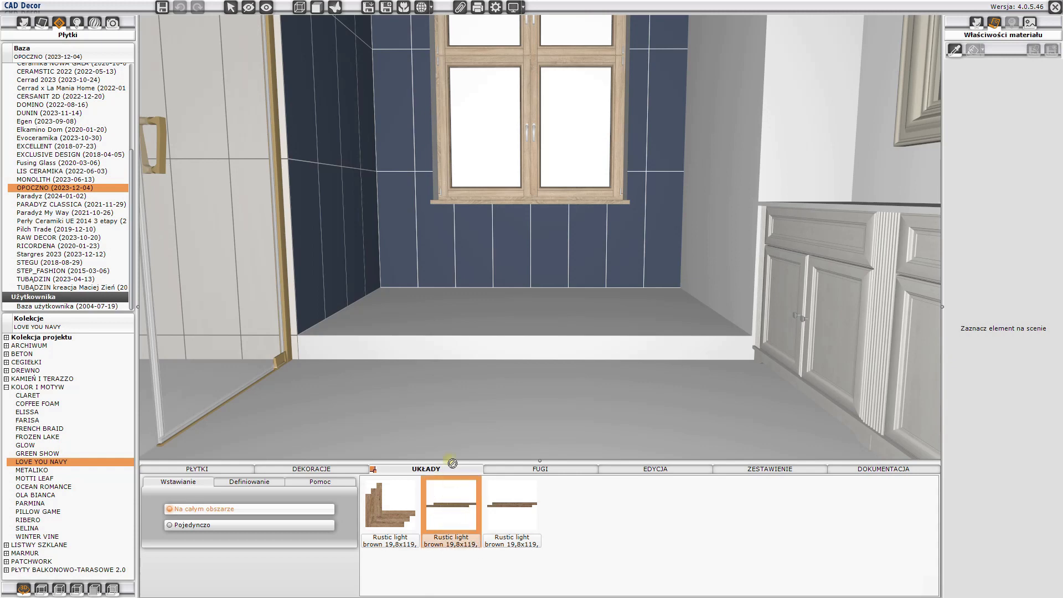
left_click(466, 317)
- Apply the same Rustic light brown 19,8x119 layout to the platform's front face
left_click_drag(466, 314, 470, 385)
left_click(444, 506)
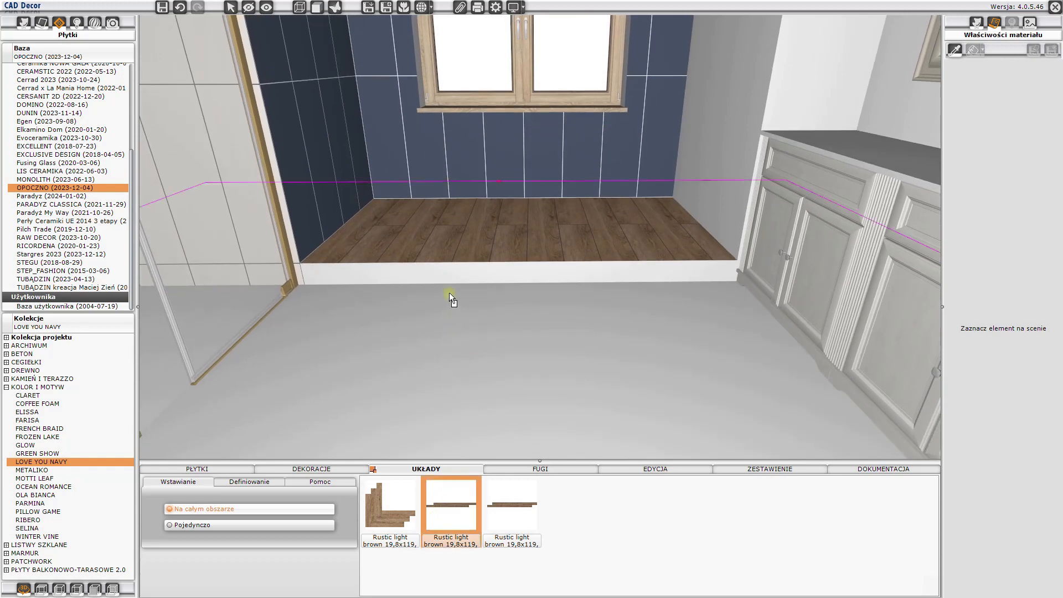
left_click(450, 277)
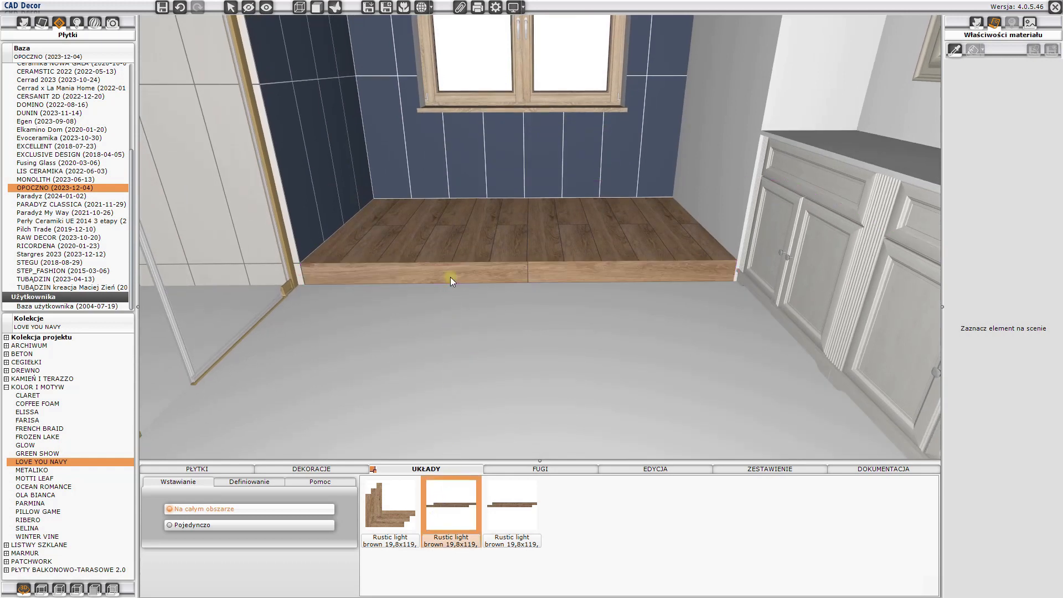
- Rotate the tiles on the platform's top surface by 90°
left_click(471, 244)
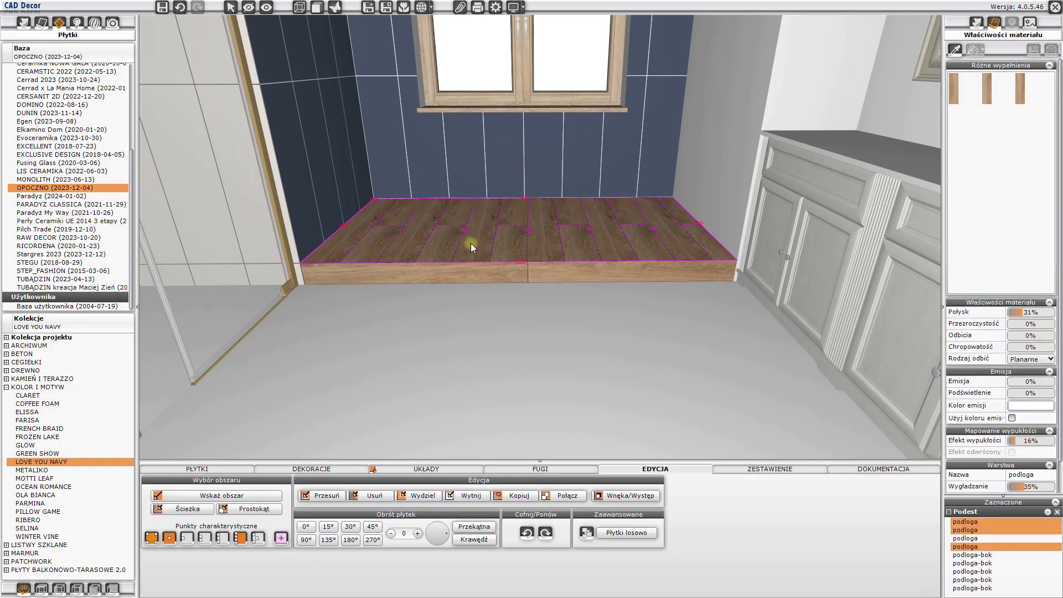
left_click(306, 539)
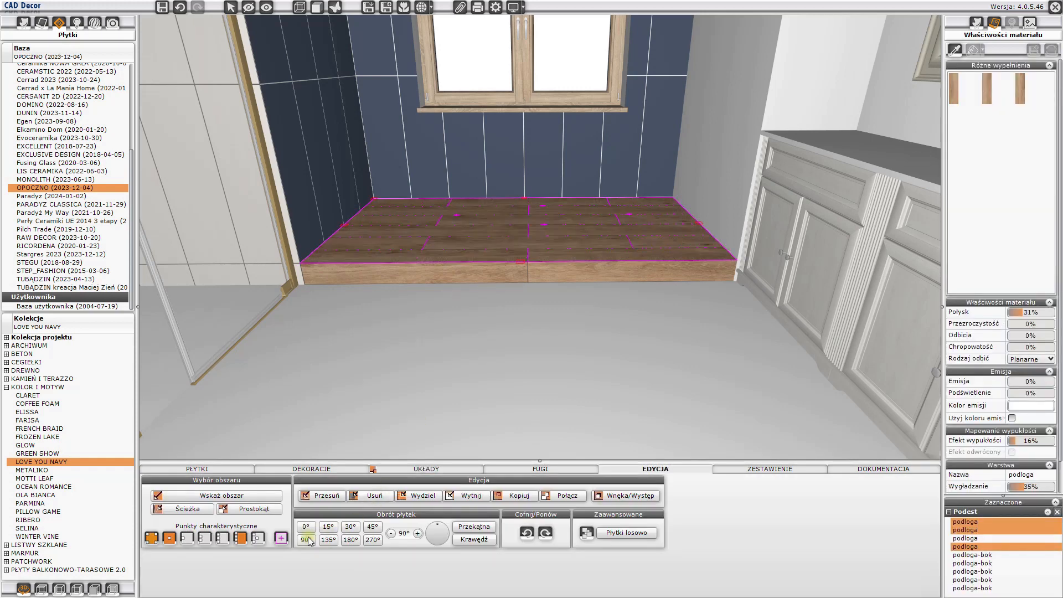
key("Escape")
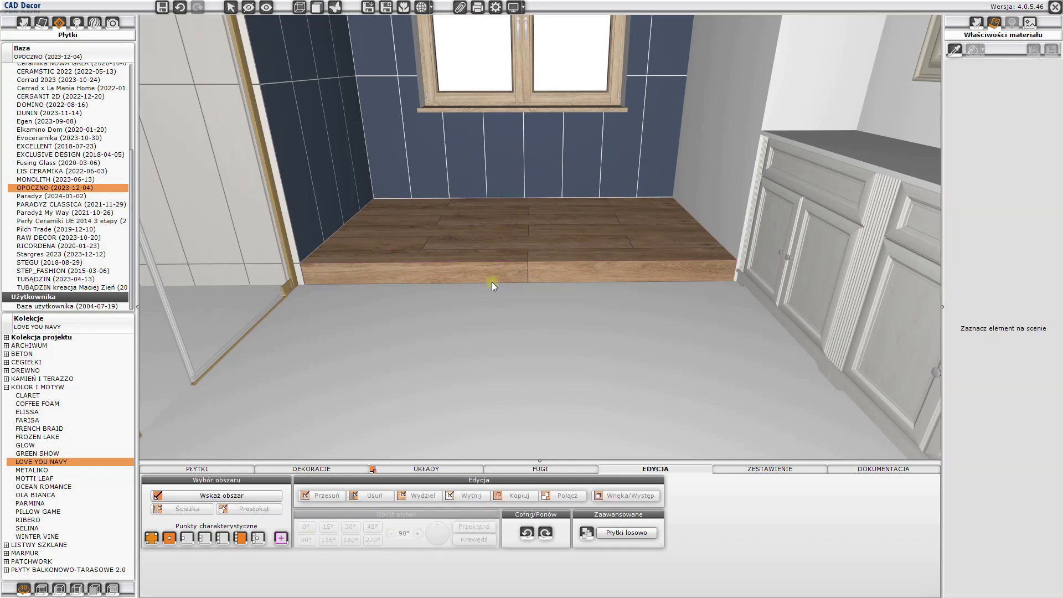
- Cover the main bathroom floor with the same Rustic light brown layout, subtracting all the proposed surfaces
left_click(457, 469)
left_click(459, 507)
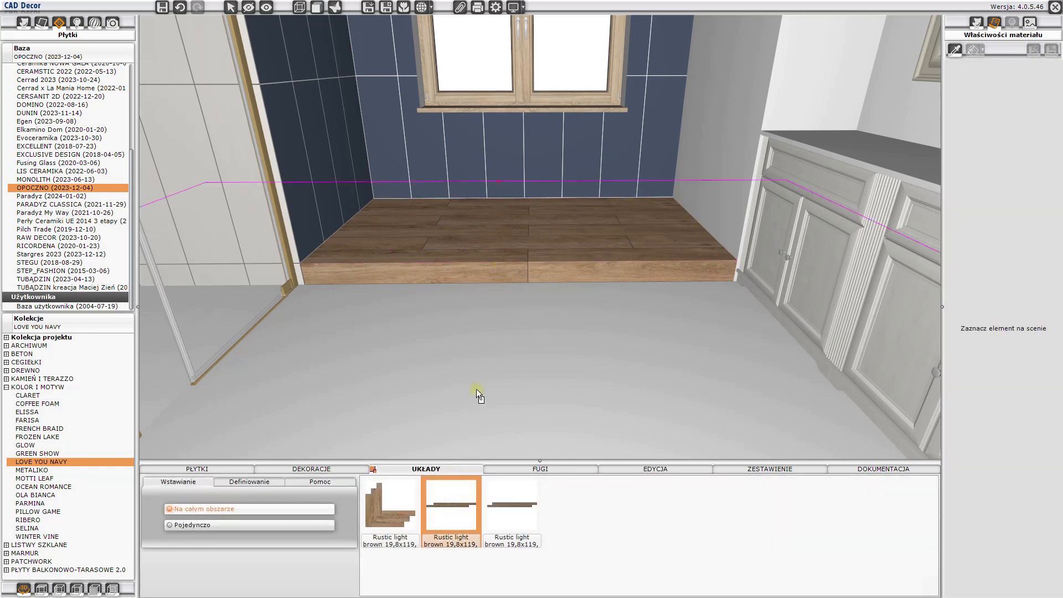
left_click(477, 389)
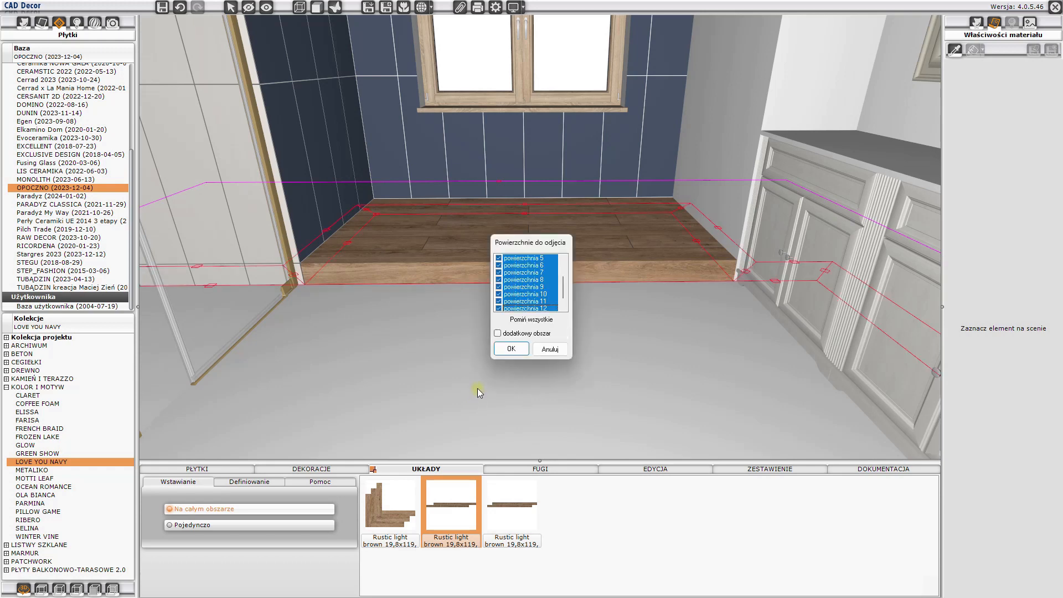
left_click(511, 349)
- Rotate the wood tiles on the main floor by 90°
scroll(506, 310, "up", 3)
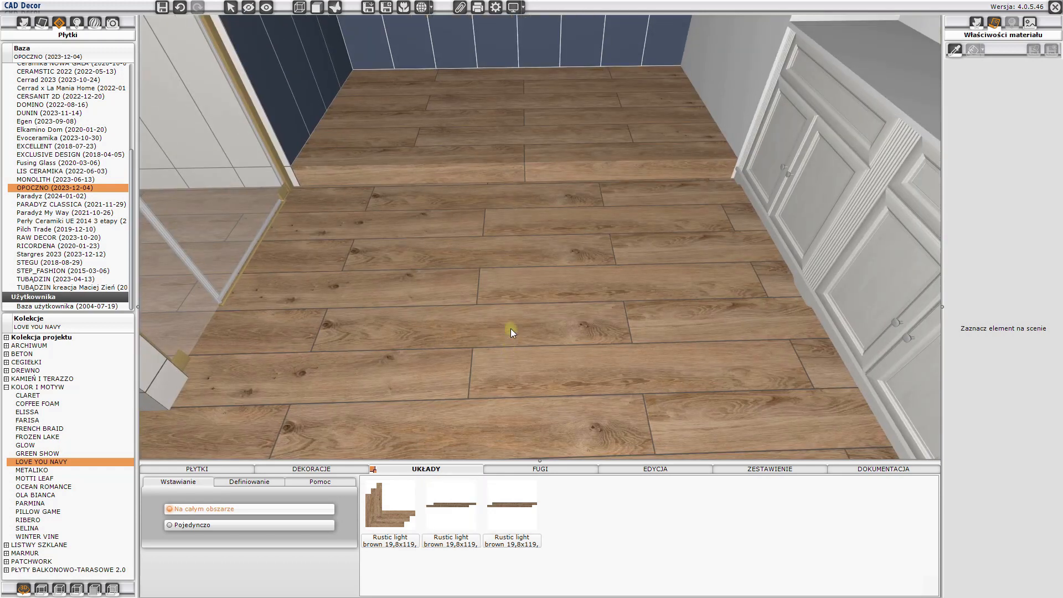
left_click(513, 291)
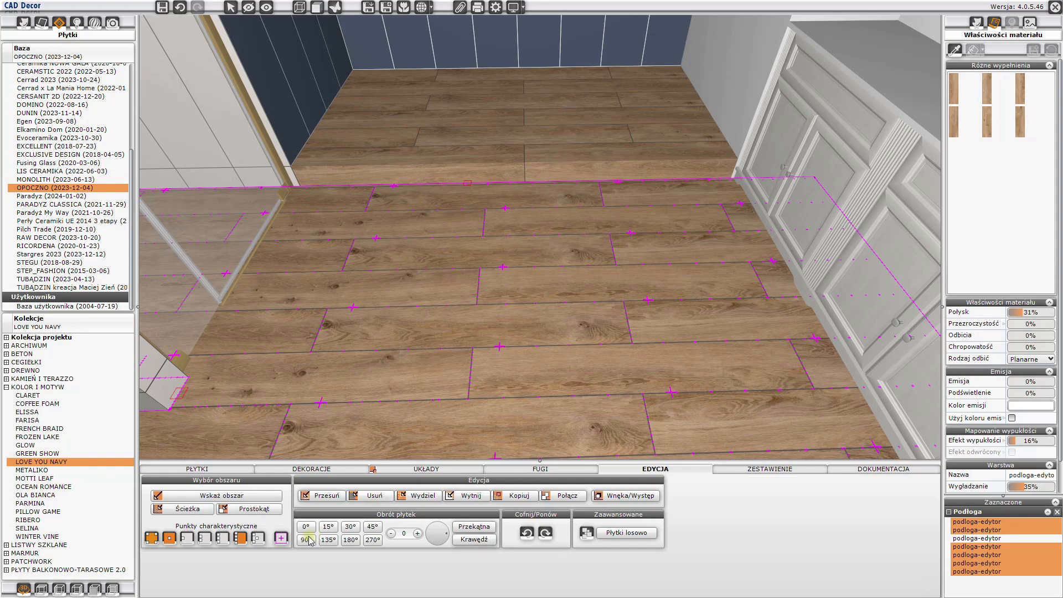
left_click(306, 540)
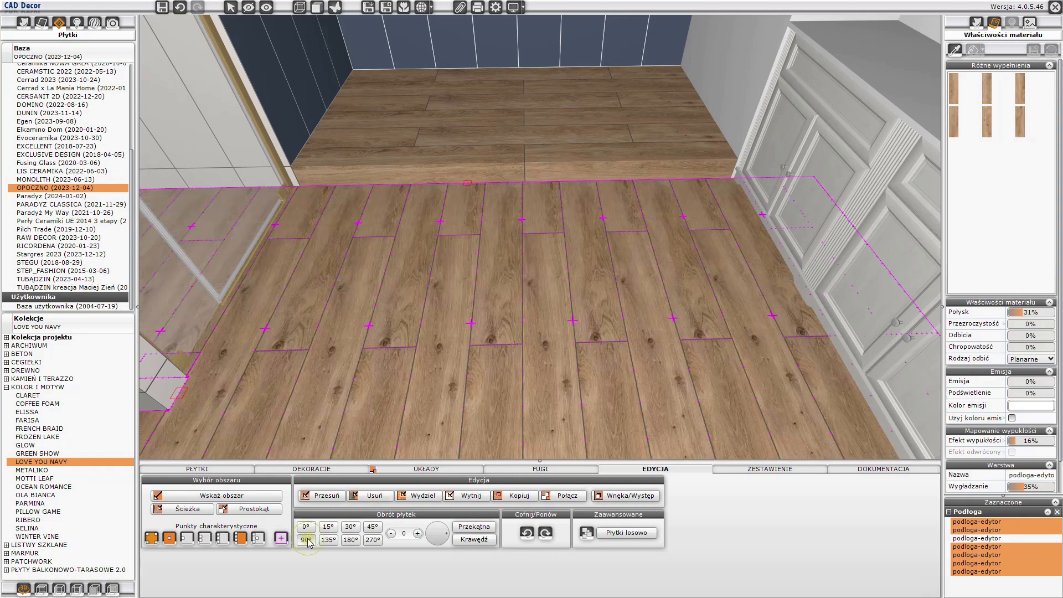
- Shift the main floor's tile layout so a plank joint lines up with the joint on the platform's front face
right_click(507, 194)
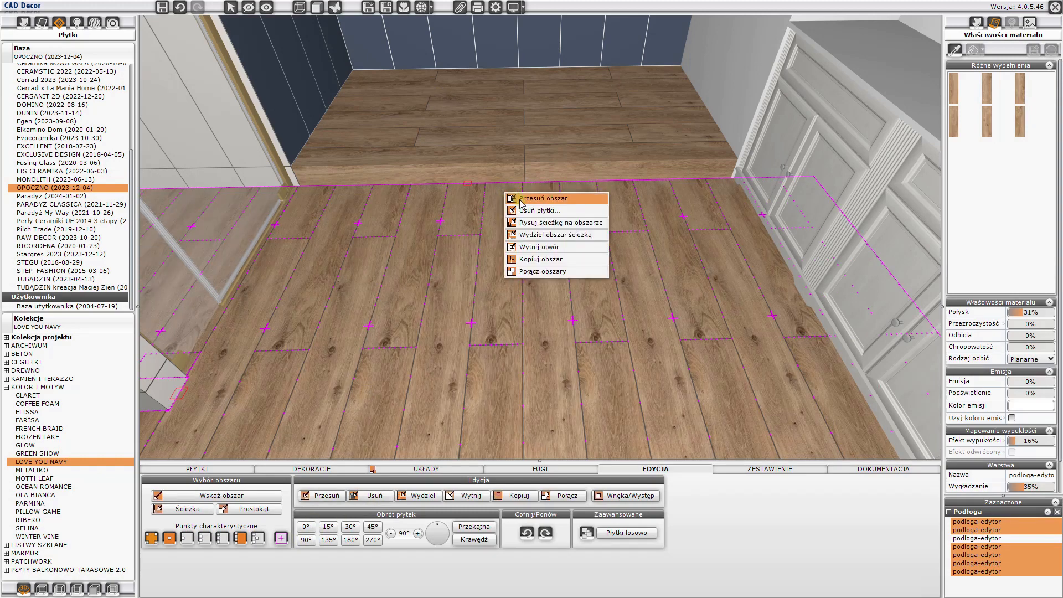
left_click(540, 198)
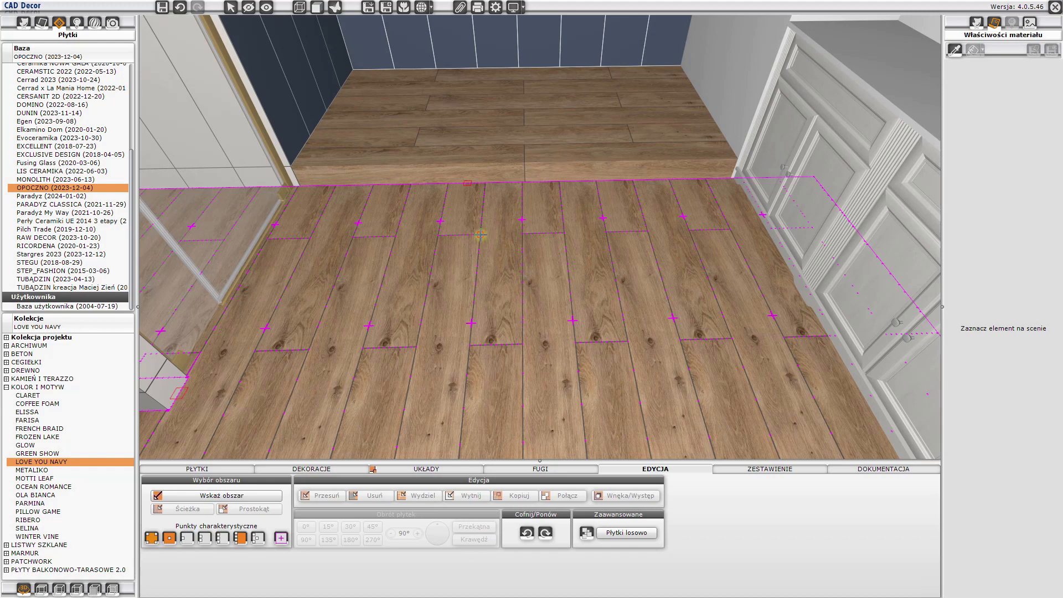
left_click(481, 234)
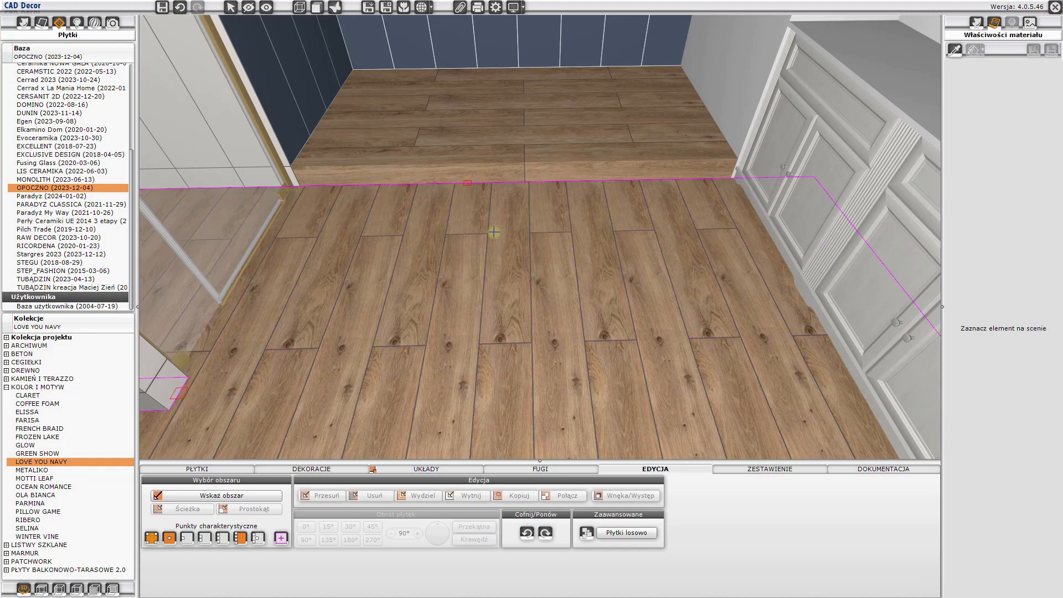
left_click(525, 182)
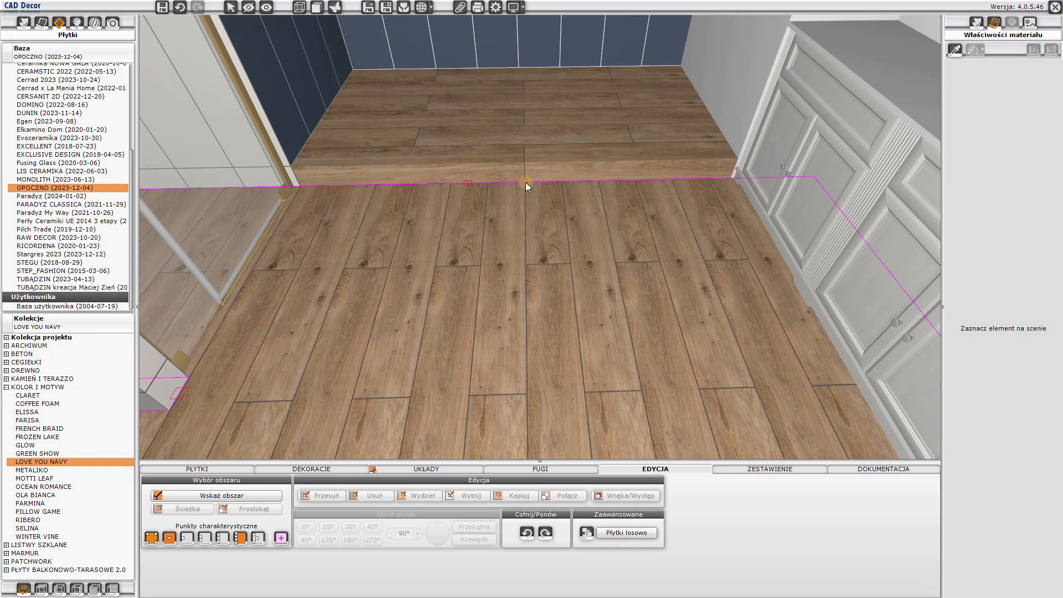
key("Escape")
scroll(527, 196, "up", 2)
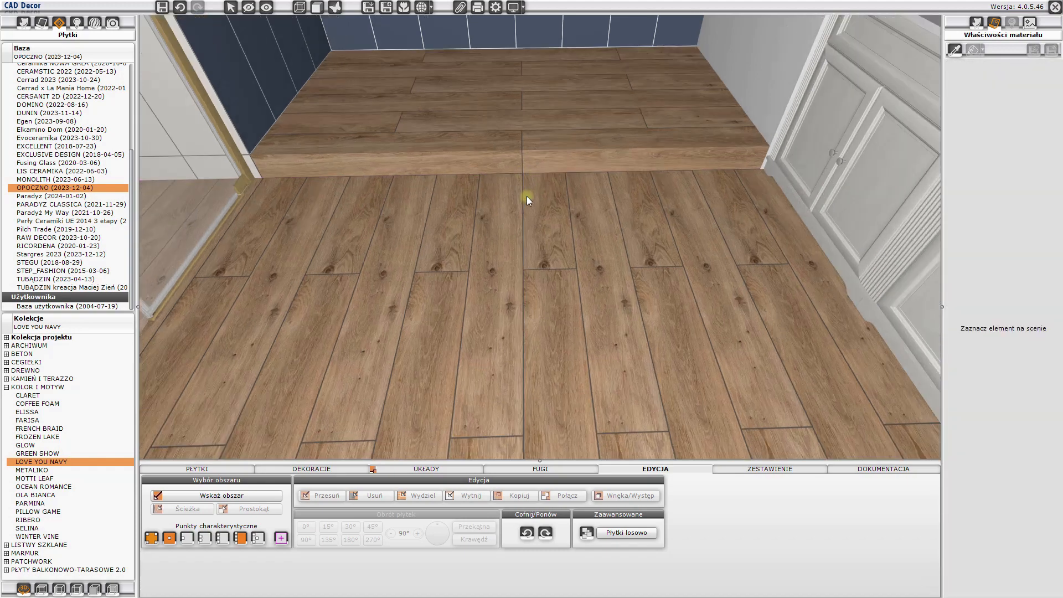
- Randomise the arrangement of the wood tiles on the main floor
left_click(557, 240)
left_click(631, 534)
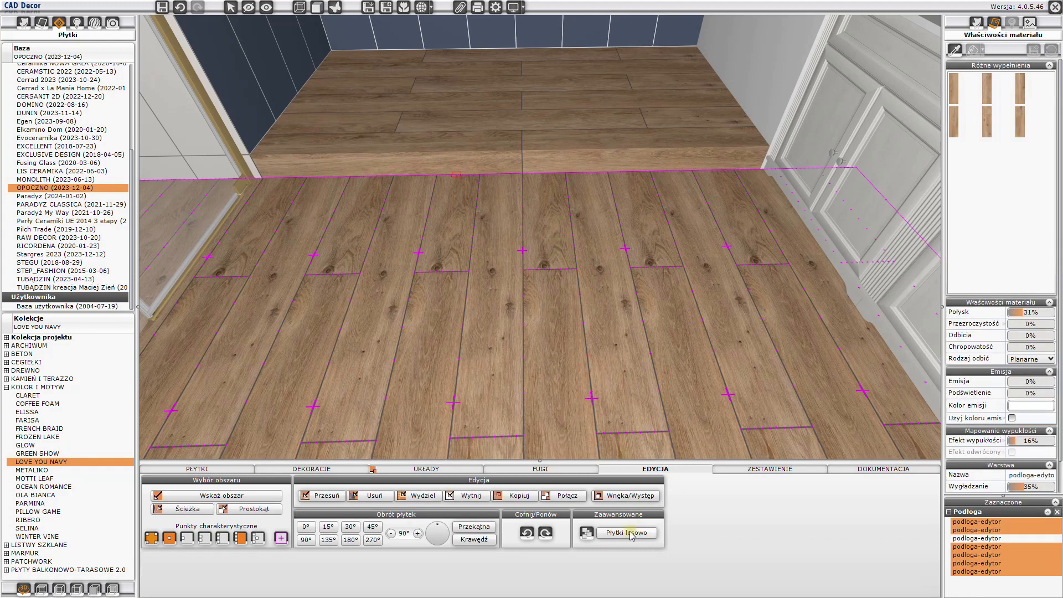
left_click(612, 535)
left_click(611, 535)
left_click(612, 535)
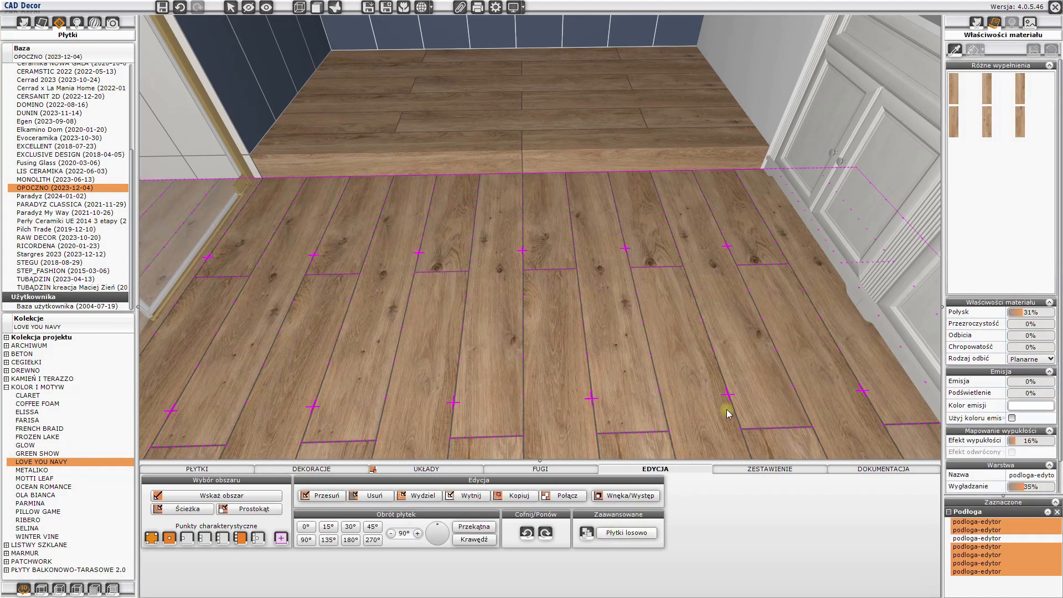
key("Escape")
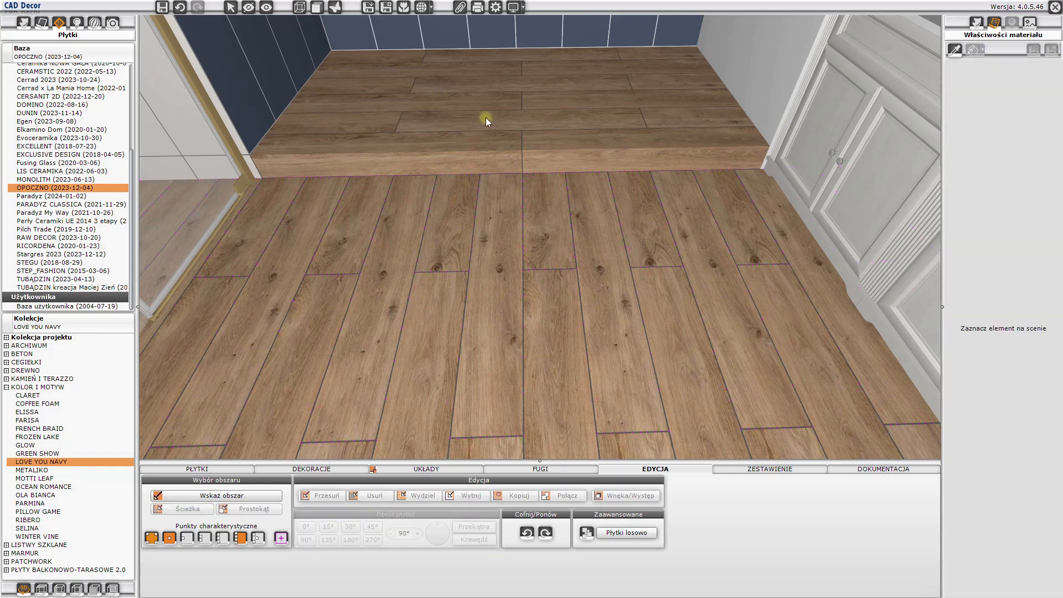
- Randomise the arrangement of the wood tiles on the platform's top surface
left_click(489, 100)
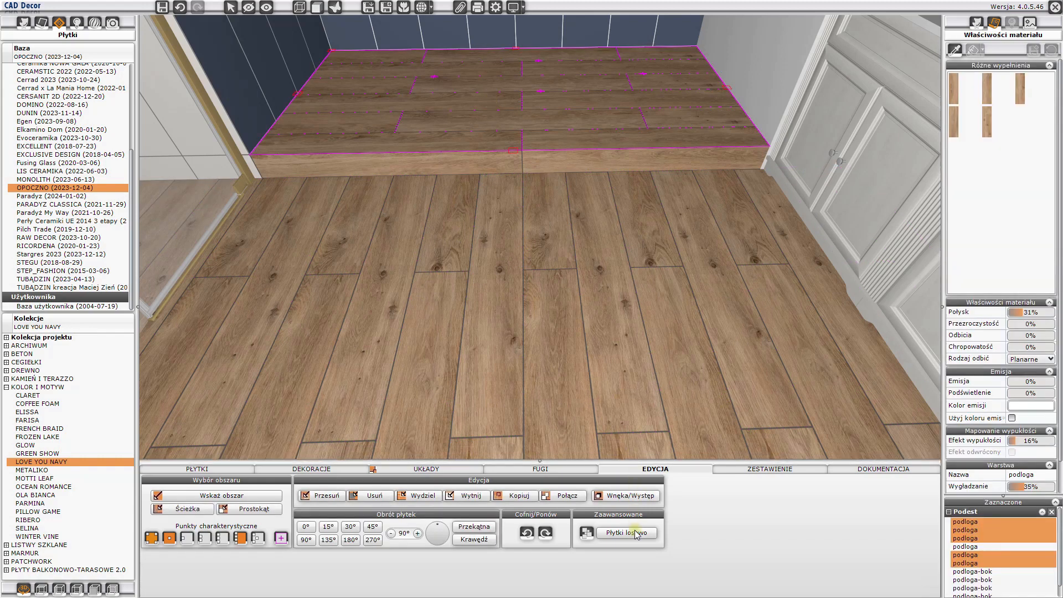
left_click(638, 536)
left_click(638, 537)
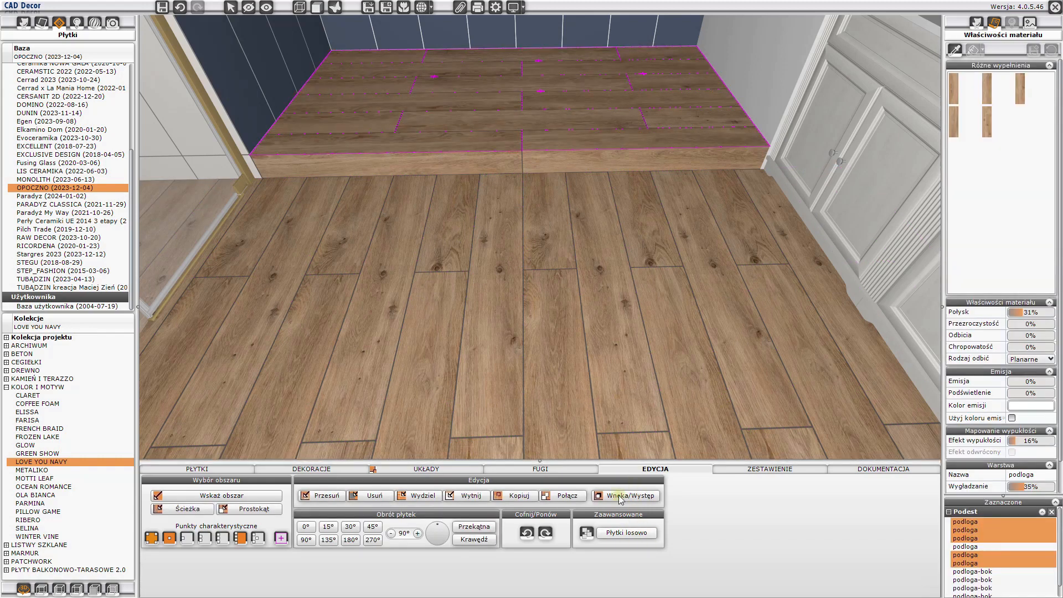
key("Escape")
- Lay a strip of Rustic light brown 19,8x119,8 tiles with strip height 10 along the lower edge of the platform's front face
left_click_drag(646, 351, 463, 270)
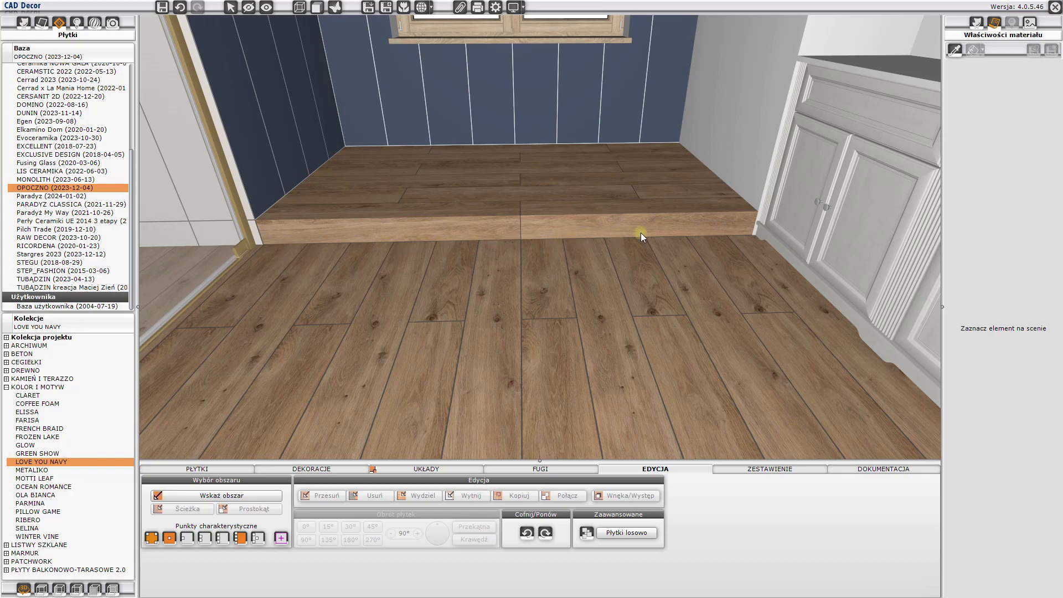
left_click(224, 469)
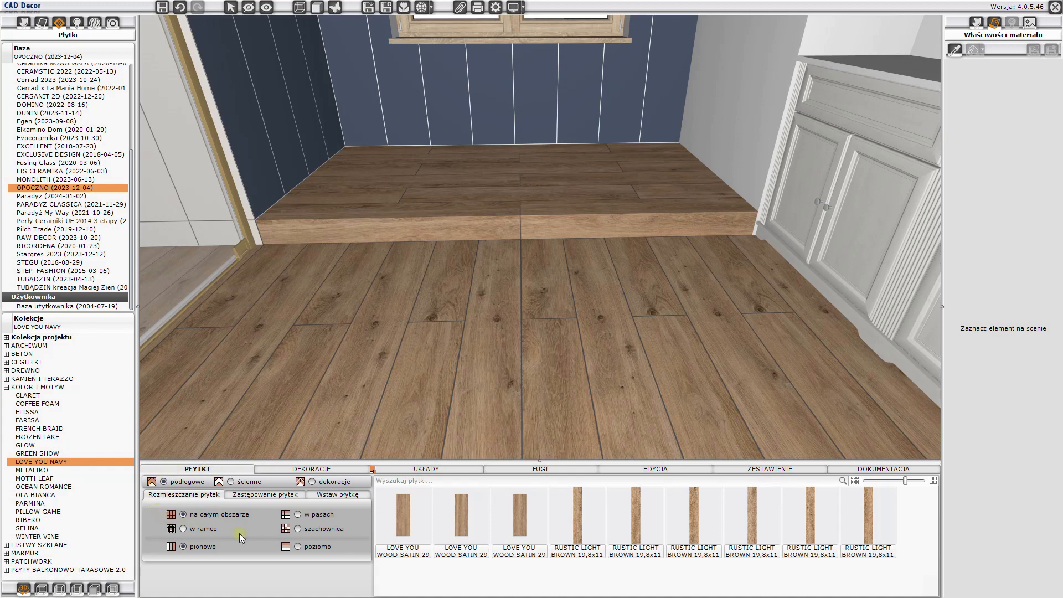
left_click(297, 515)
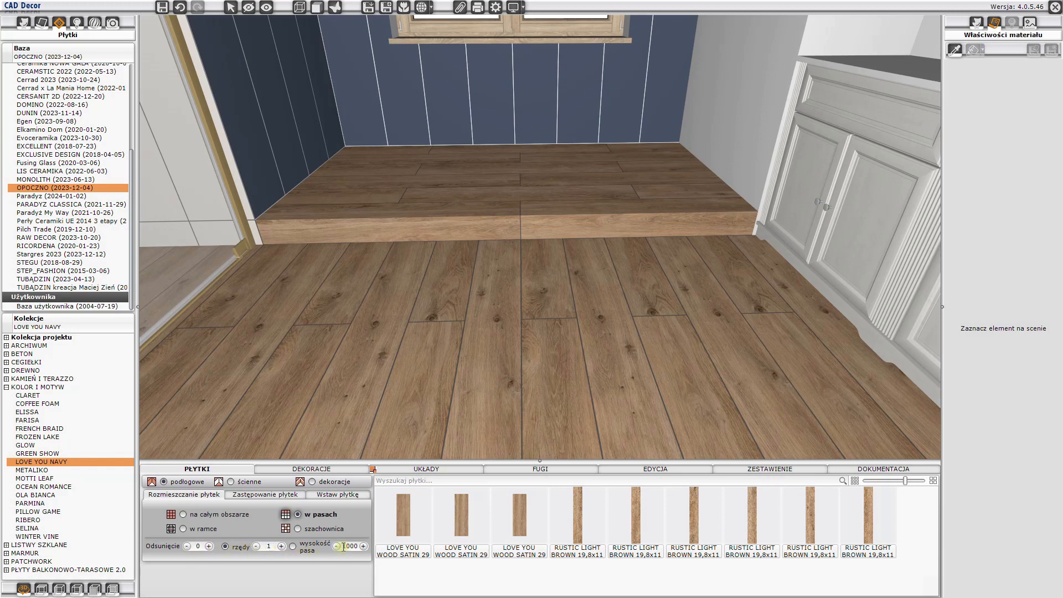
type("1")
mouse_move(587, 542)
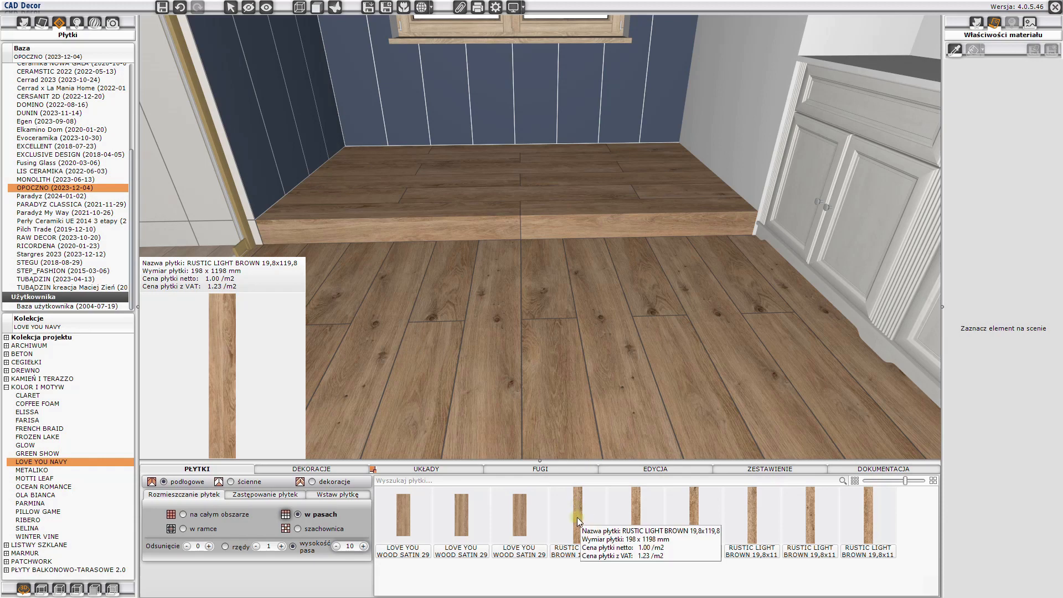
left_click(577, 518)
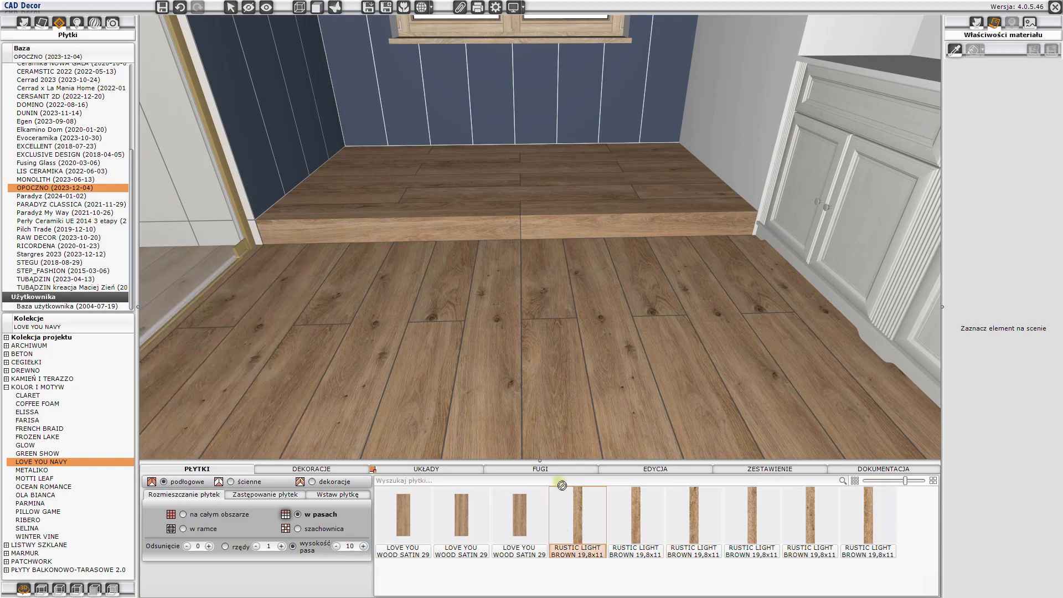
left_click(480, 235)
scroll(479, 235, "up", 5)
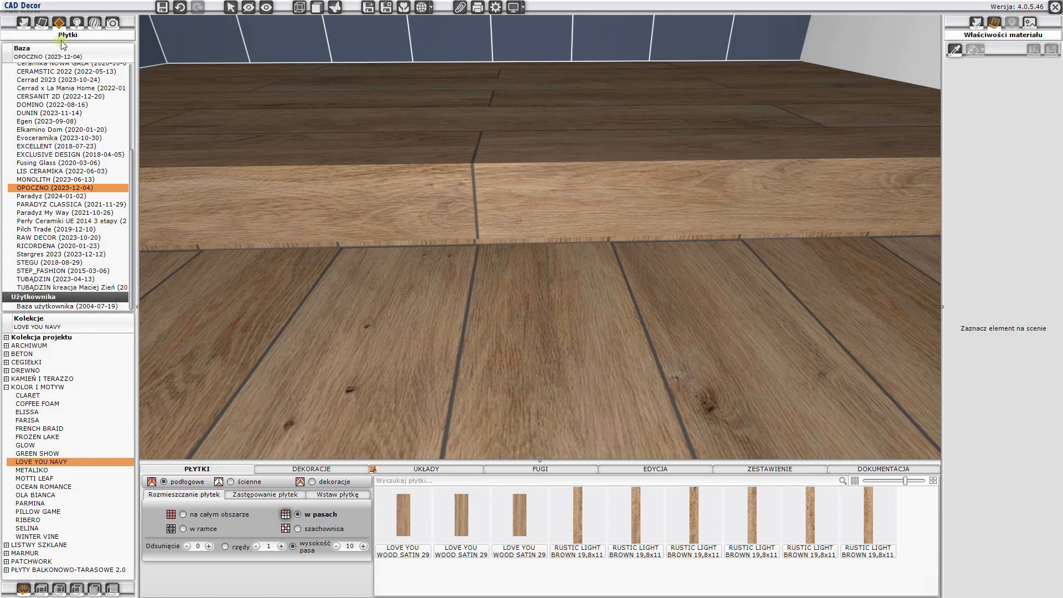
- Apply the white 'emisja led' material to the thin strip below the platform's front face and check its emission properties
left_click(43, 23)
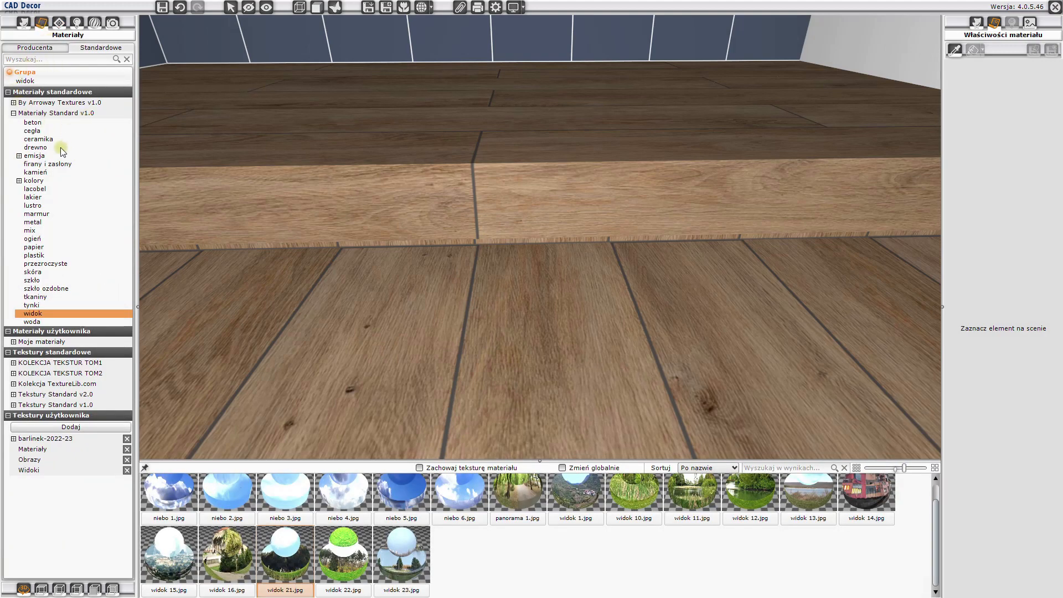
left_click(18, 155)
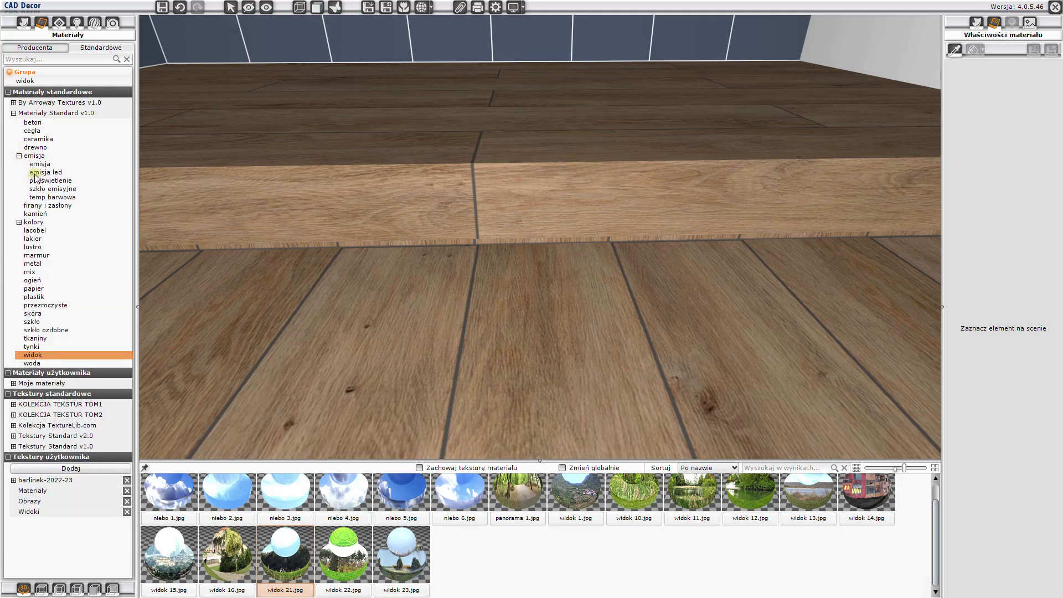
left_click(39, 173)
mouse_move(442, 493)
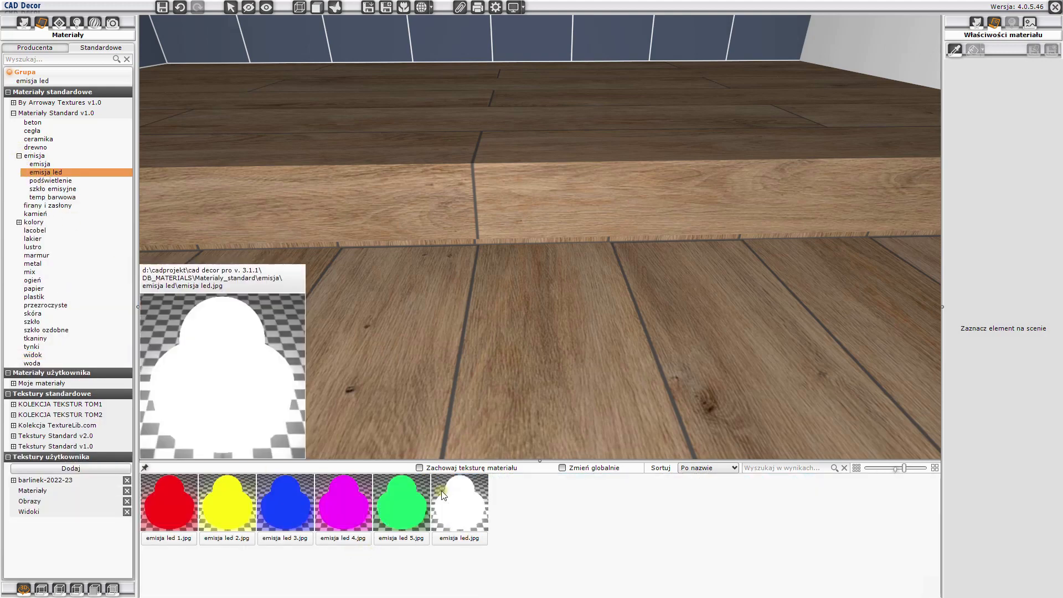
left_click_drag(452, 514, 445, 344)
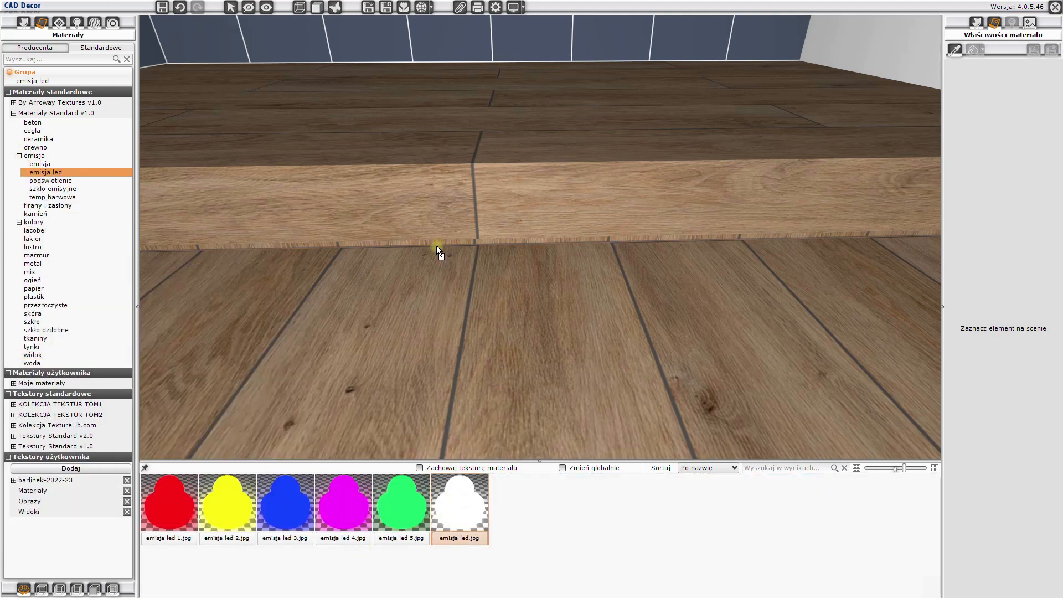
left_click_drag(436, 245, 436, 246)
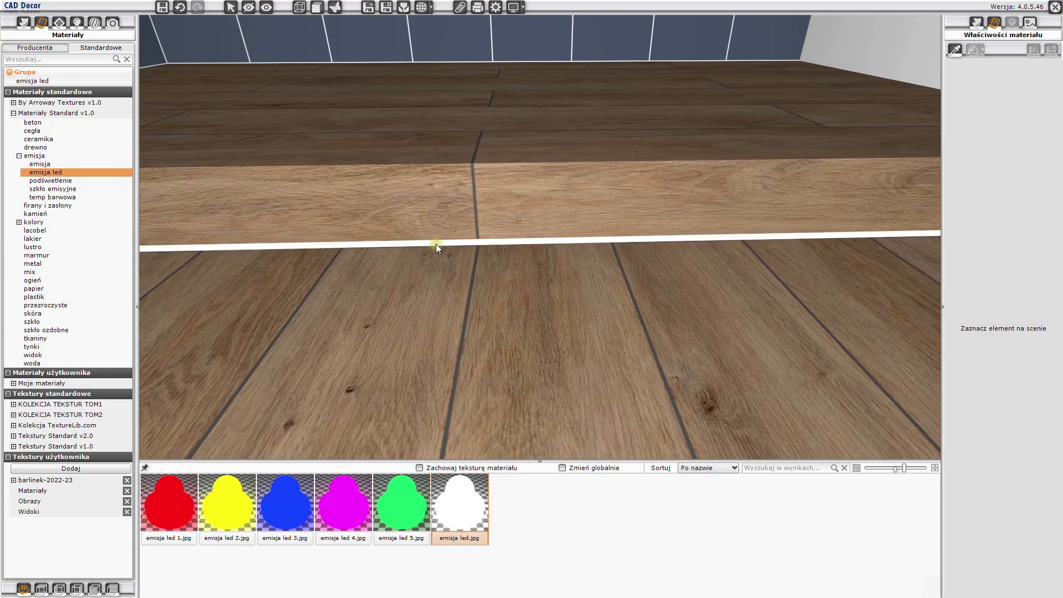
left_click(437, 245)
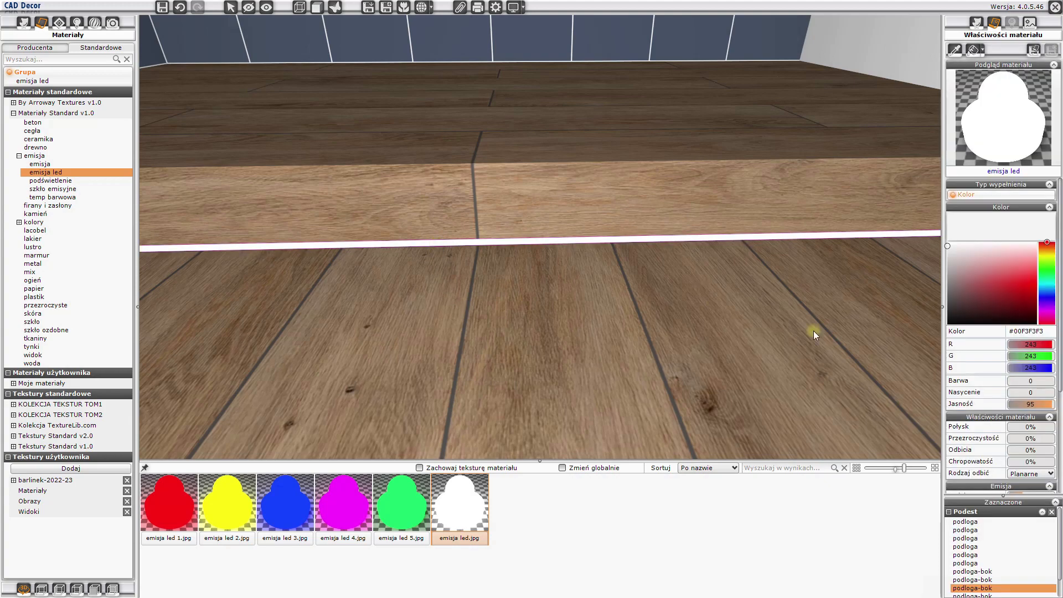
scroll(1007, 420, "down", 4)
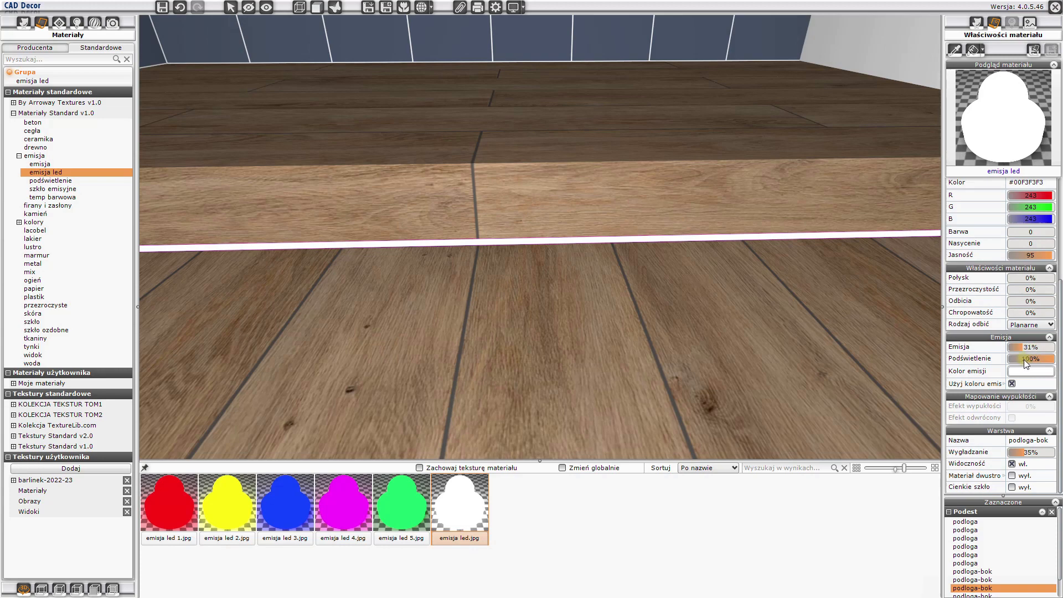
key("Escape")
scroll(598, 315, "down", 4)
- Cover the entire wall behind the mirror with vertical PS901 NAVY SATIN 29 x 89 tiles, subtracting both proposed surfaces
left_click_drag(518, 356, 576, 364)
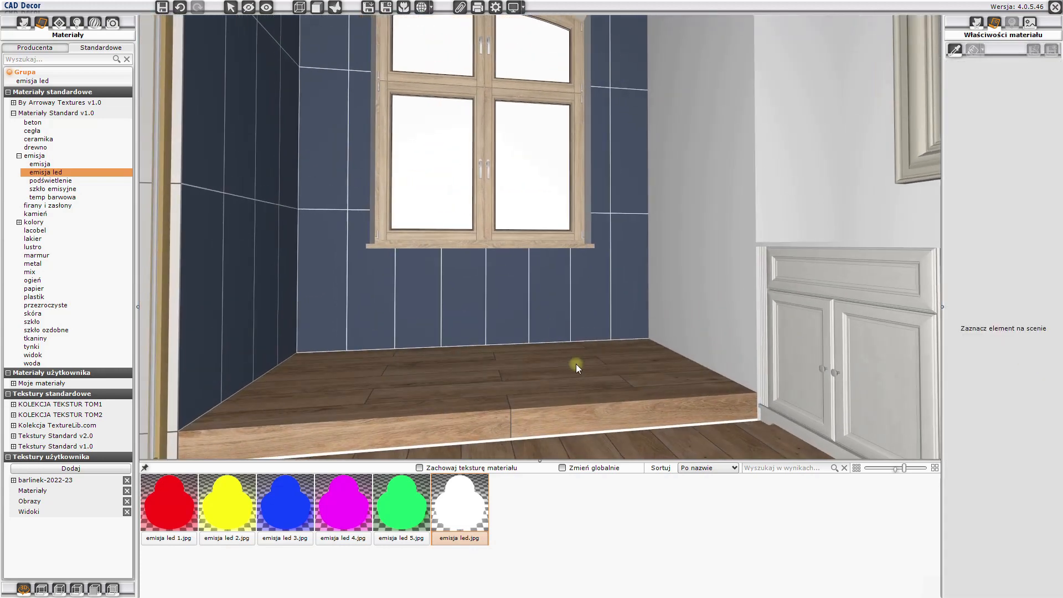
left_click(60, 23)
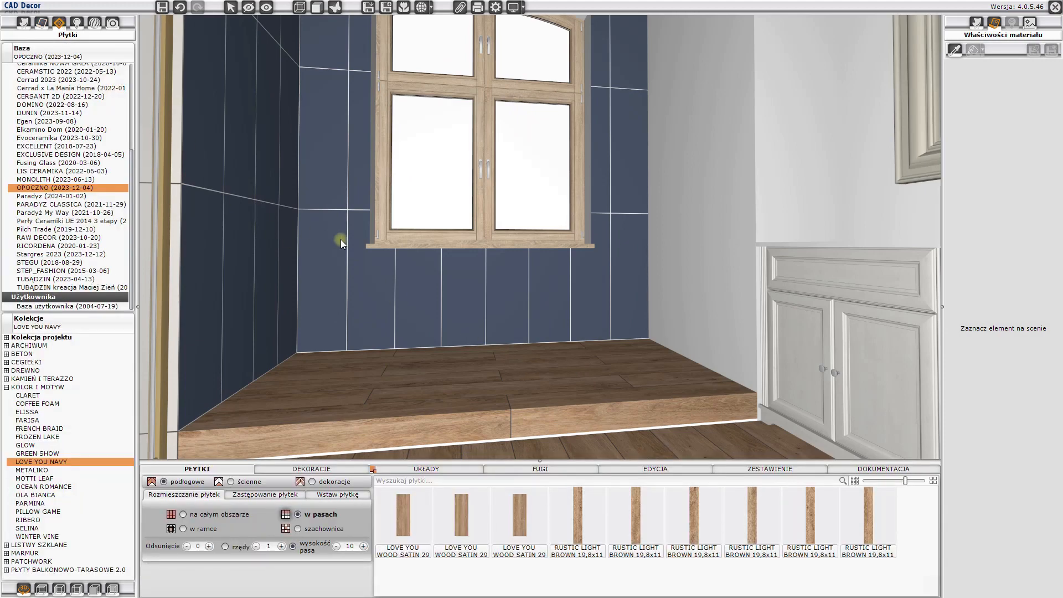
left_click_drag(341, 240, 514, 313)
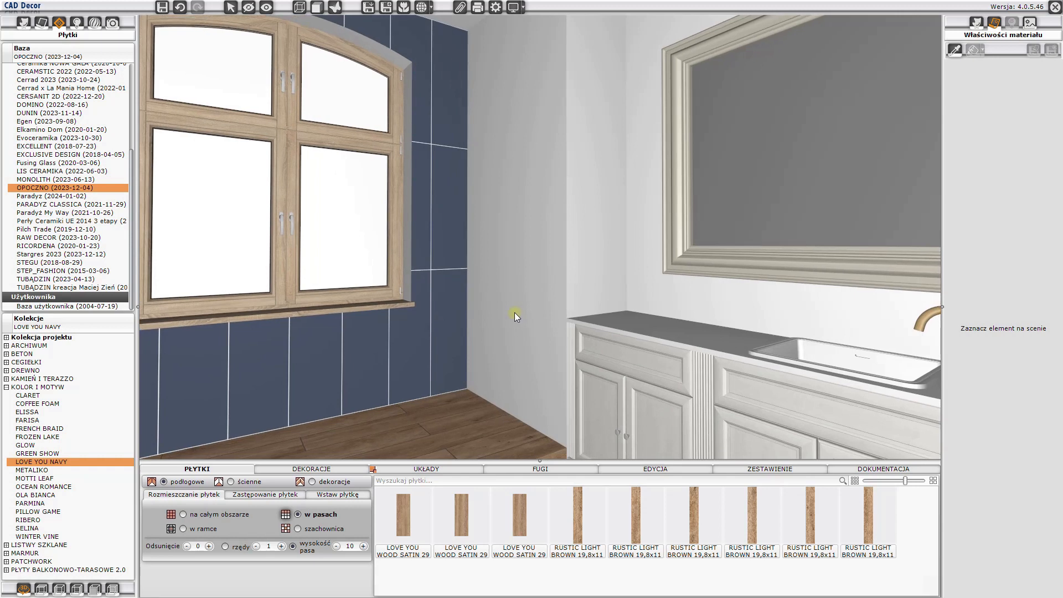
left_click(230, 482)
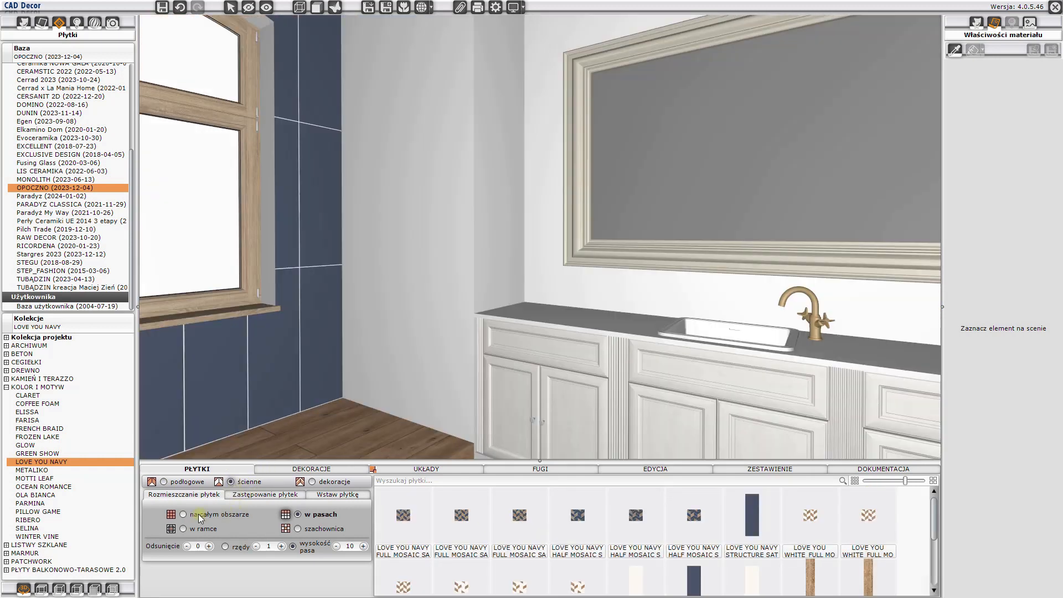
left_click(203, 517)
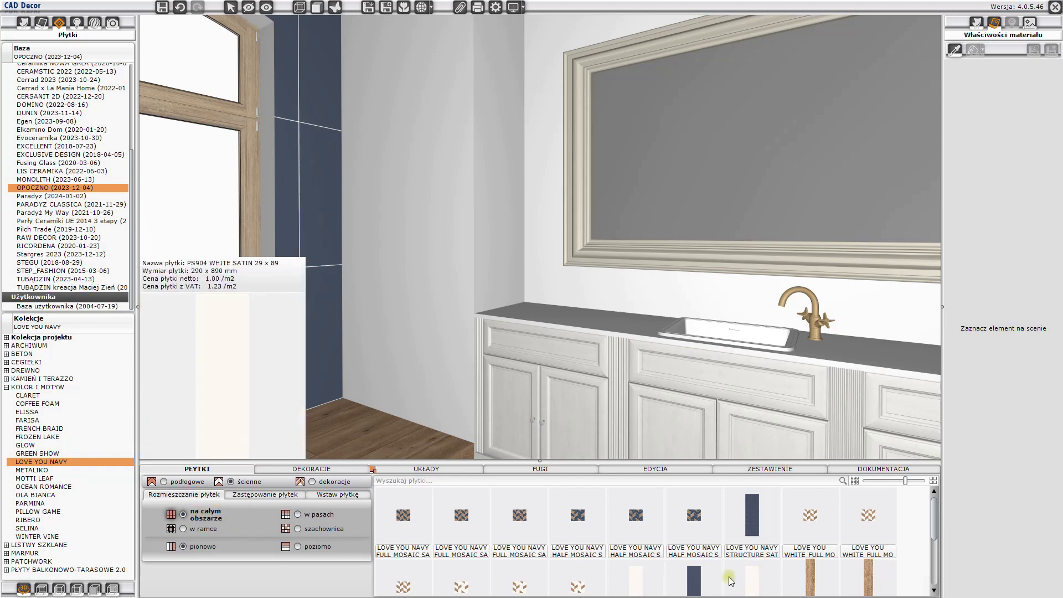
left_click_drag(694, 587, 576, 290)
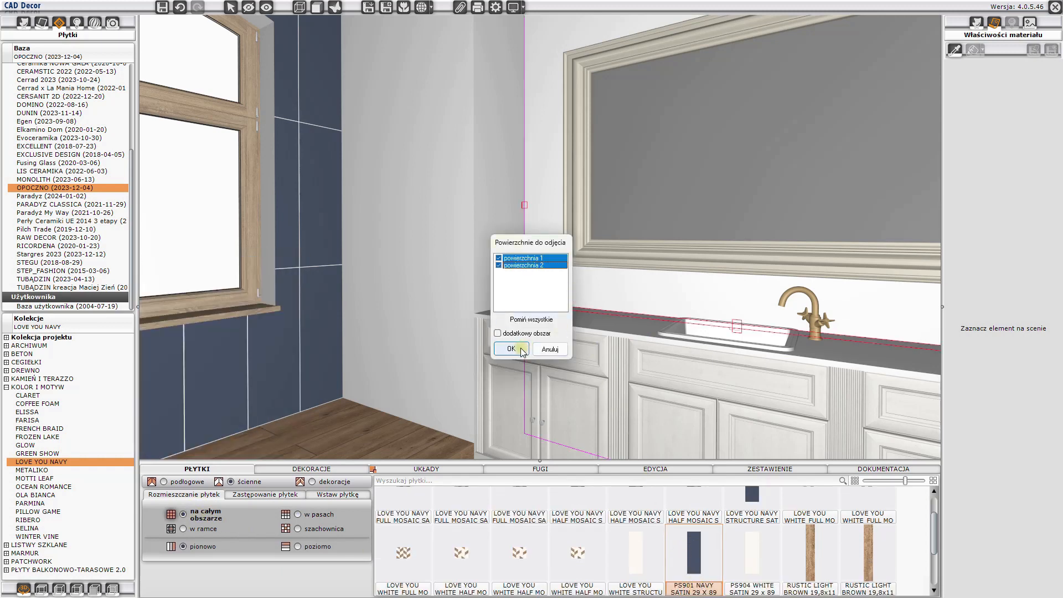
left_click(511, 349)
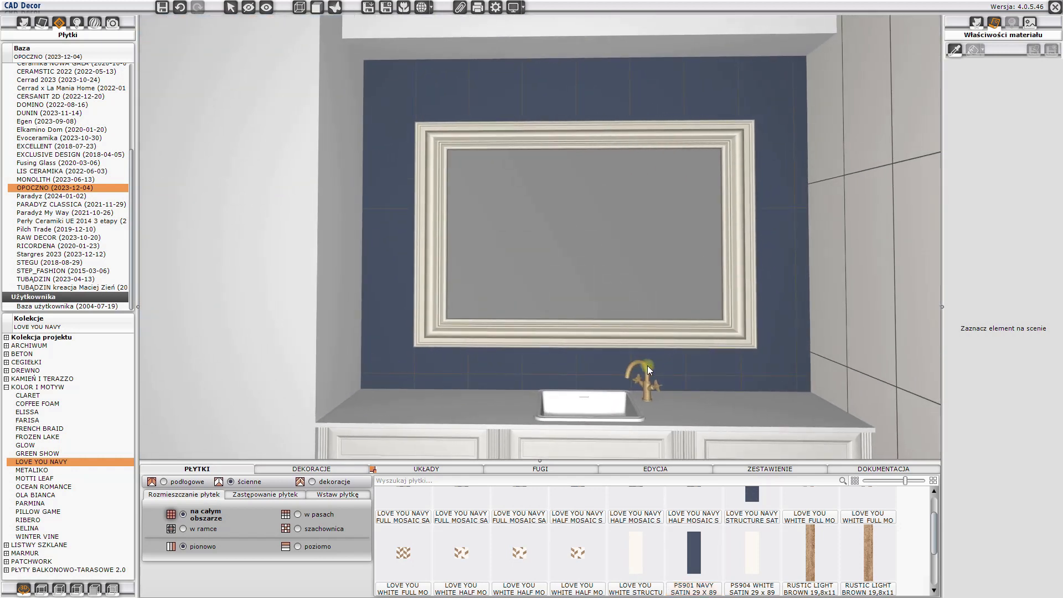
- Apply MAPEI 100 Biały grout to the navy tiles around the mirror and shift their layout to the area's upper right corner
left_click(548, 469)
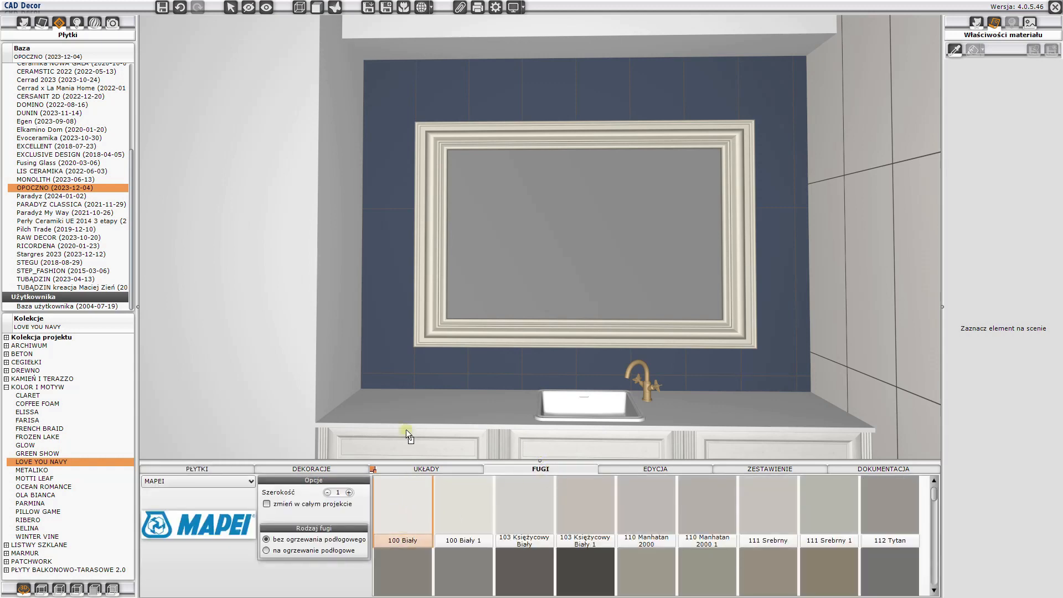
left_click(393, 334)
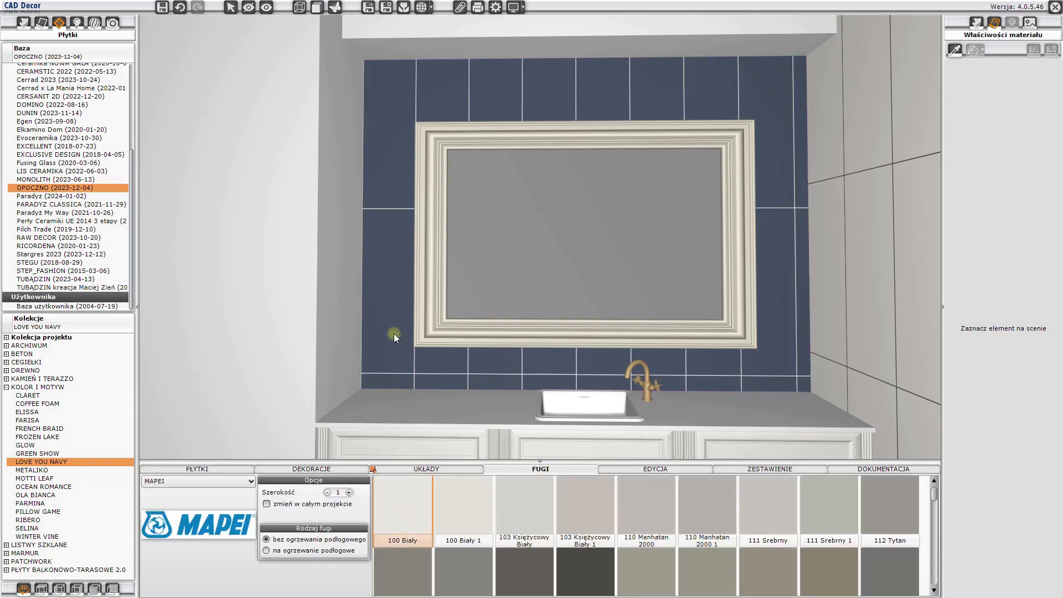
right_click(391, 159)
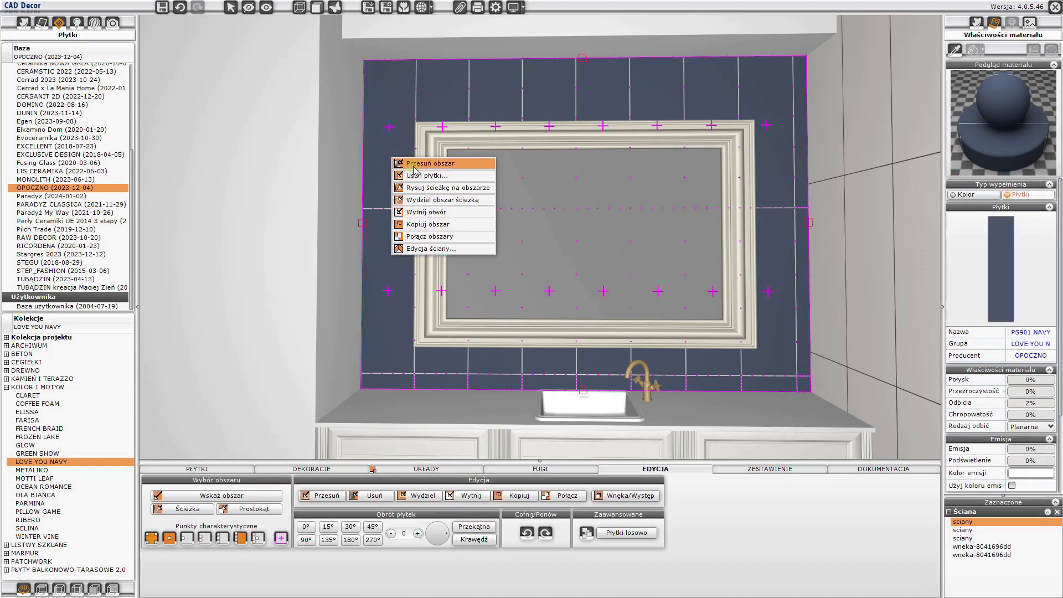
left_click(410, 163)
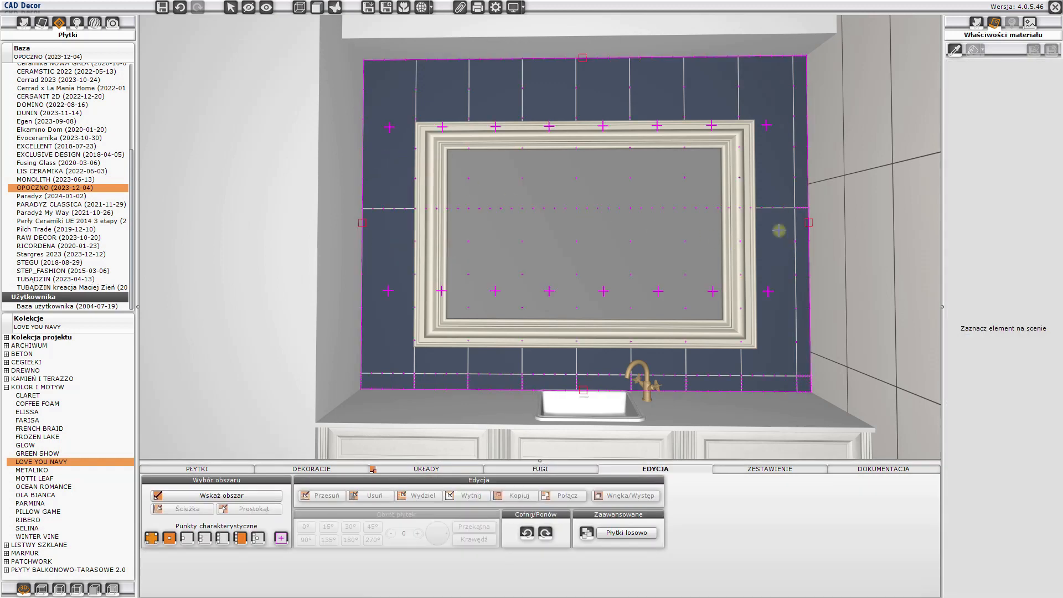
left_click(772, 208)
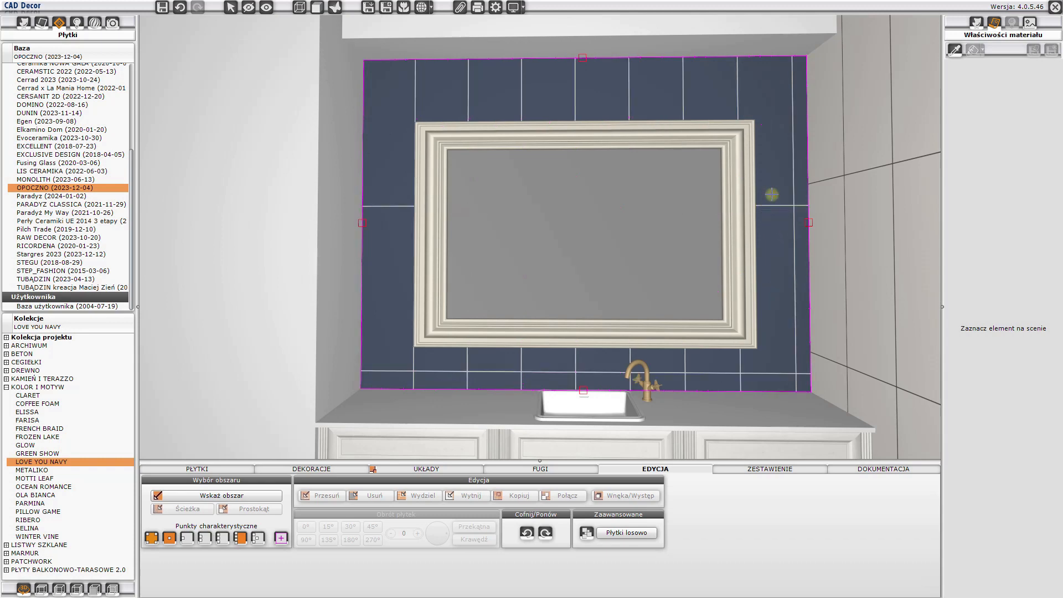
left_click(805, 57)
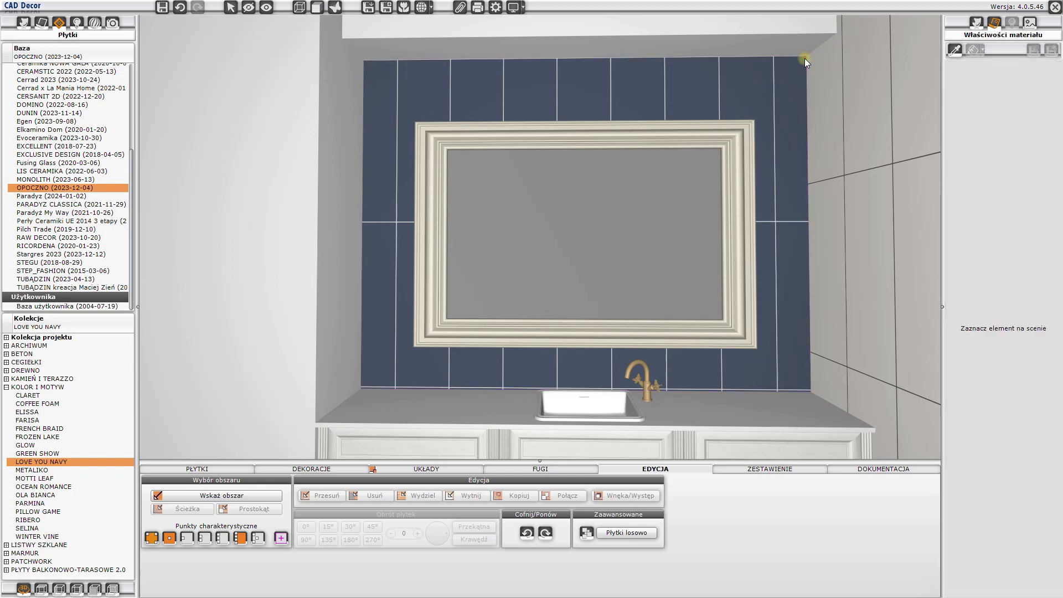
- Cover both faces of the projecting wall section between window and mirror with PATCHWORK GEOMETRIC FLOWER 29,8x29,8 tiles, subtracting the proposed surfaces
left_click_drag(778, 191, 608, 204)
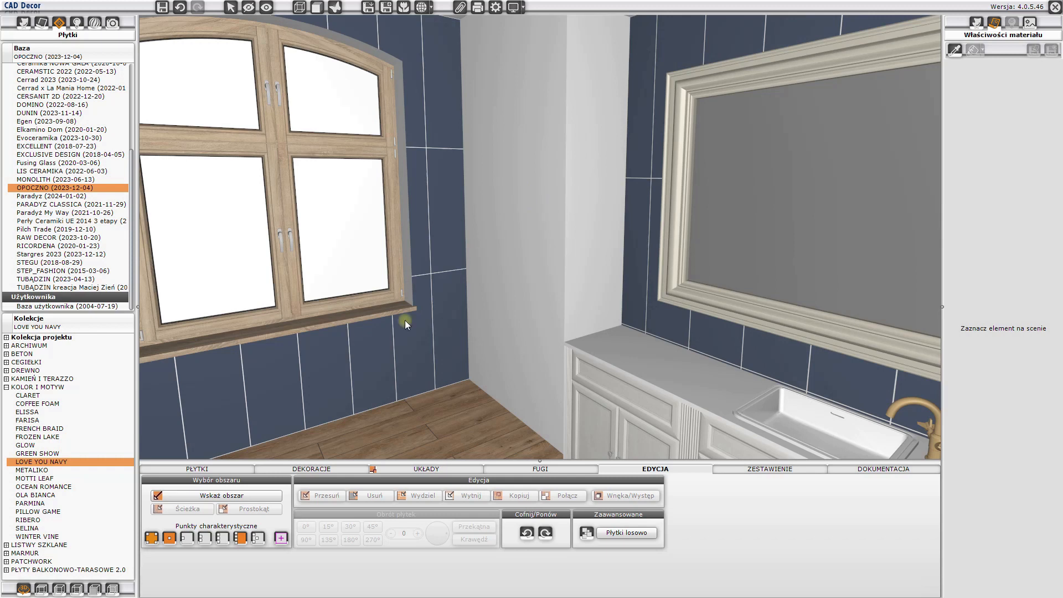
left_click(7, 562)
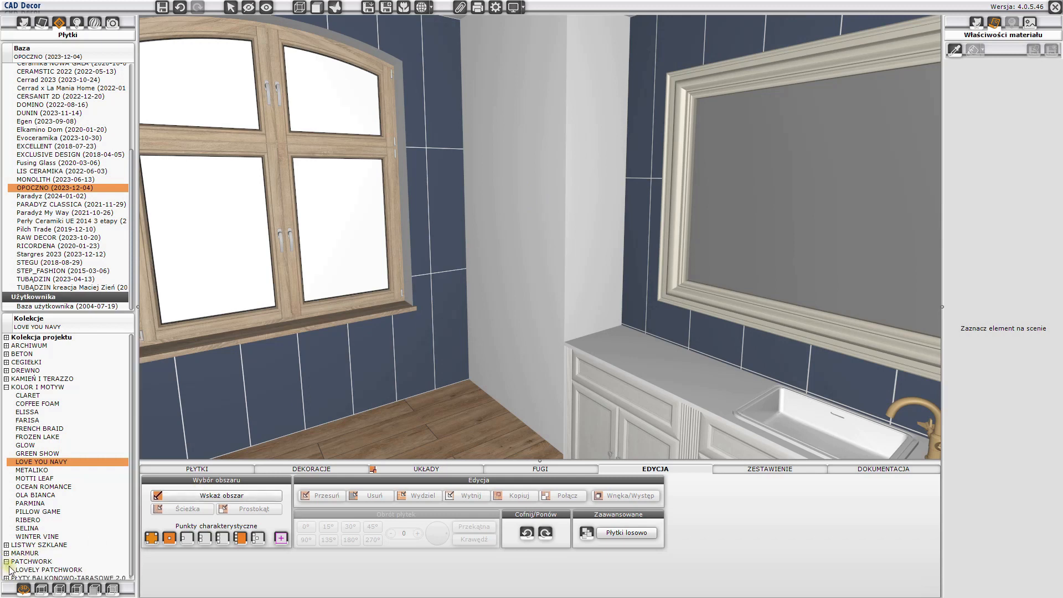
left_click(33, 567)
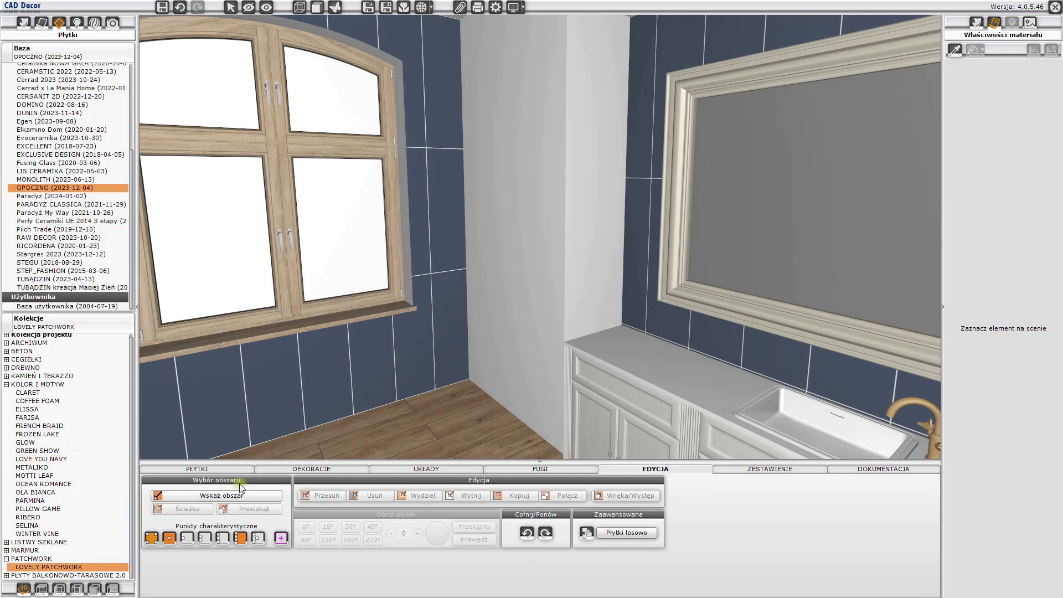
left_click(197, 469)
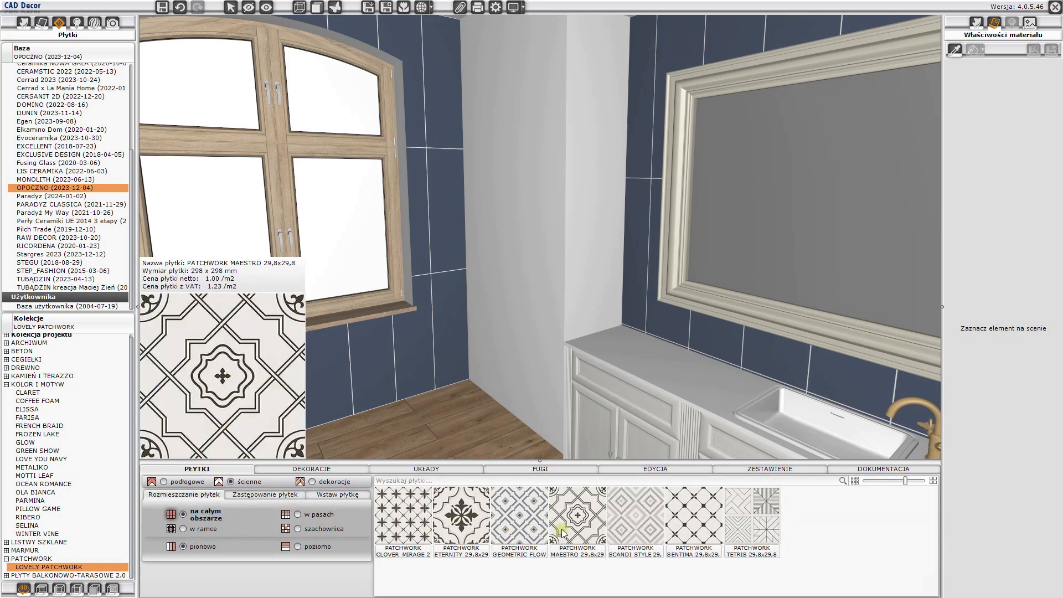
mouse_move(514, 531)
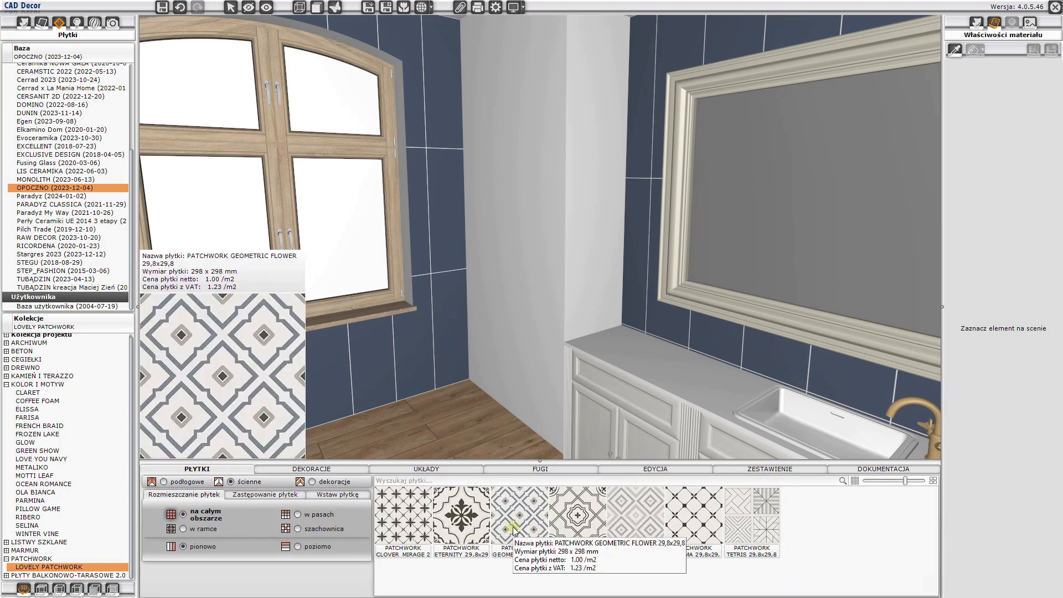
left_click(514, 531)
left_click(525, 373)
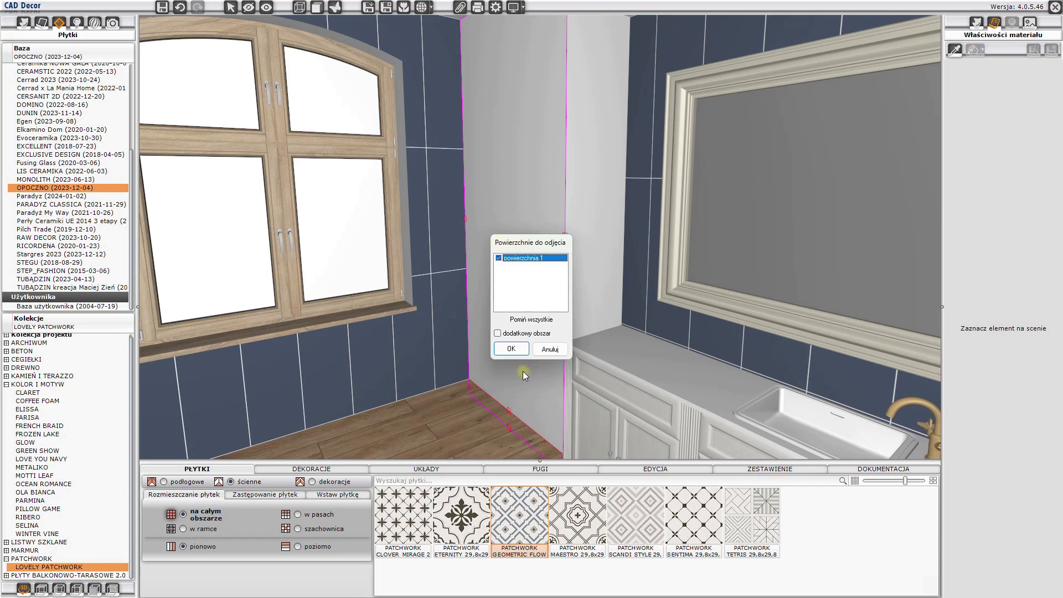
left_click(587, 308)
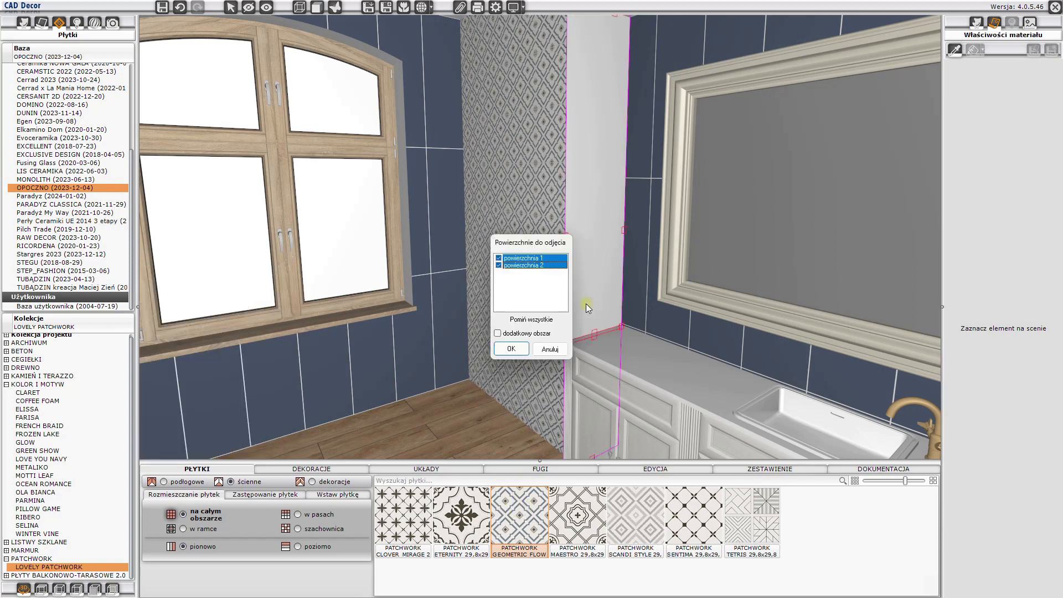
left_click(512, 349)
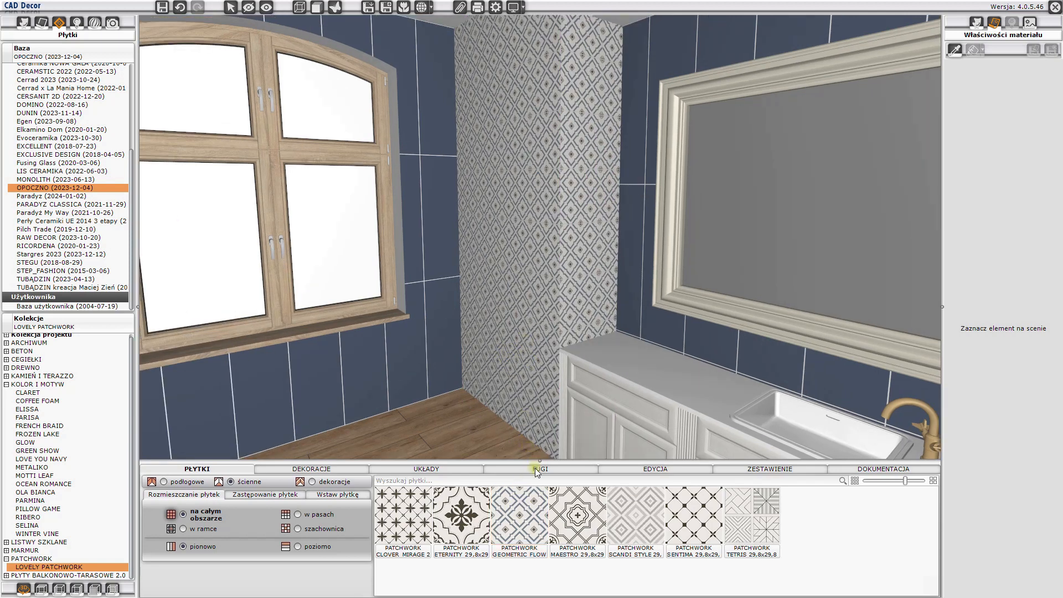
- Apply MAPEI 114 Antracyt grout to the patchwork tiles on both faces of the wall section
left_click(537, 470)
left_click_drag(526, 578, 525, 372)
left_click_drag(523, 552, 539, 277)
- Shift the patchwork tile layout on the wider face beside the window to that face's upper right corner
left_click(525, 112)
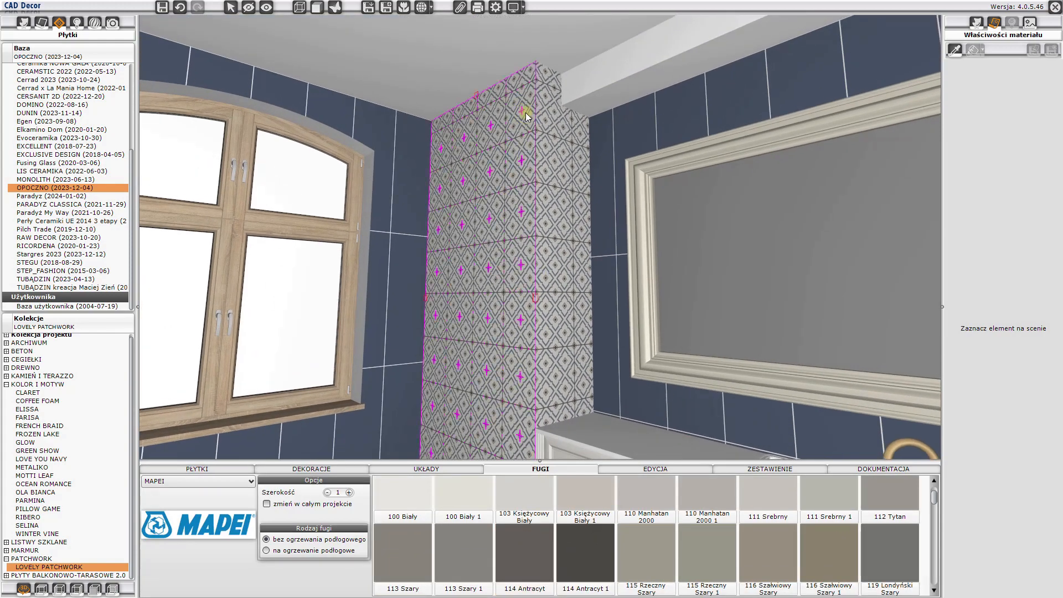
right_click(527, 114)
left_click(532, 115)
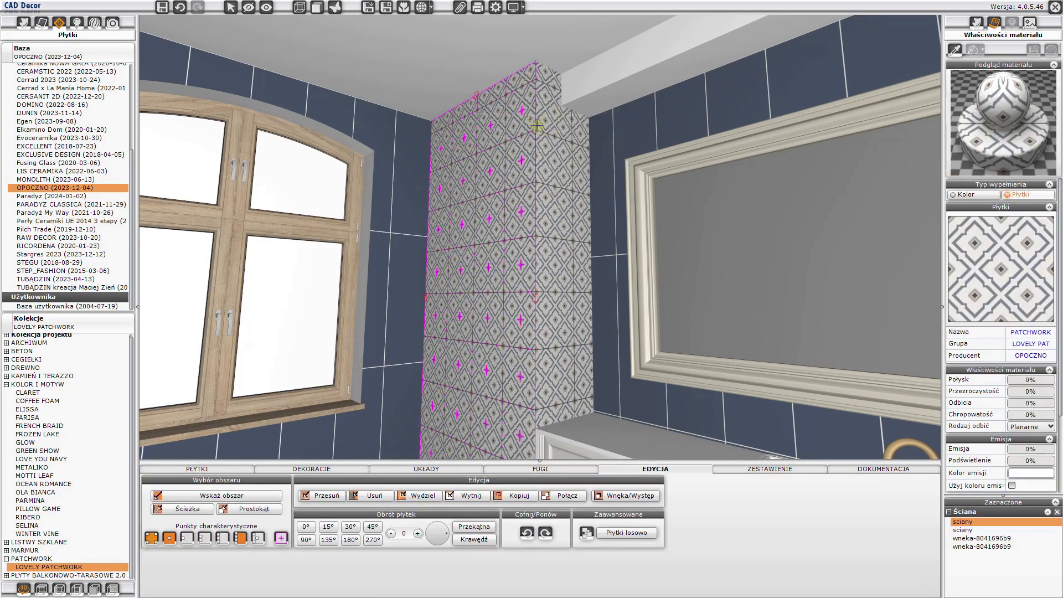
left_click(505, 144)
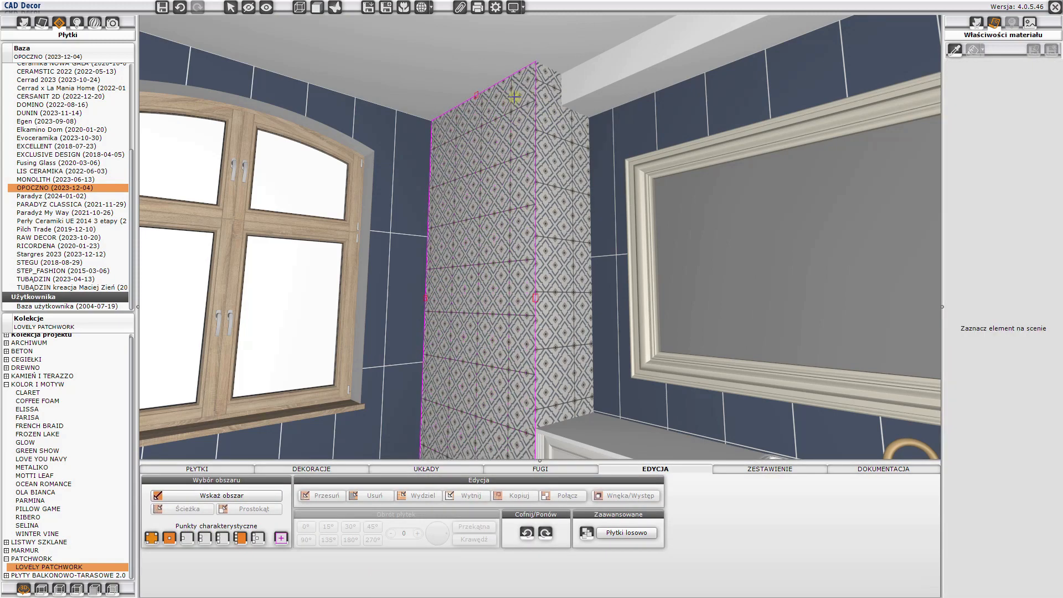
left_click(535, 65)
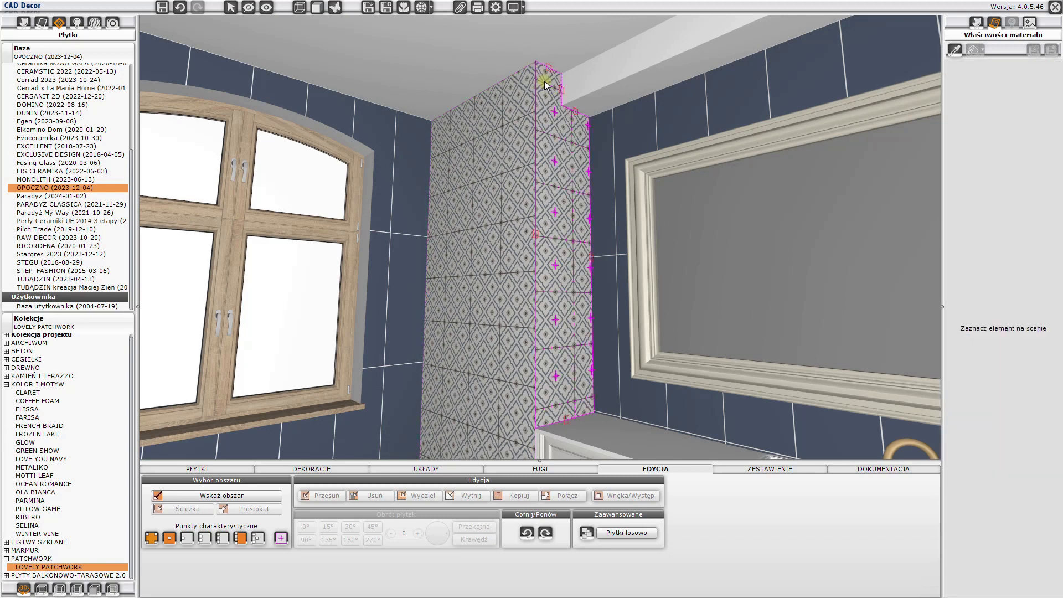
- Shift the patchwork tile layout on the narrow adjoining face to its upper left corner so both faces meet at the shared edge
right_click(544, 80)
left_click(551, 86)
left_click(536, 131)
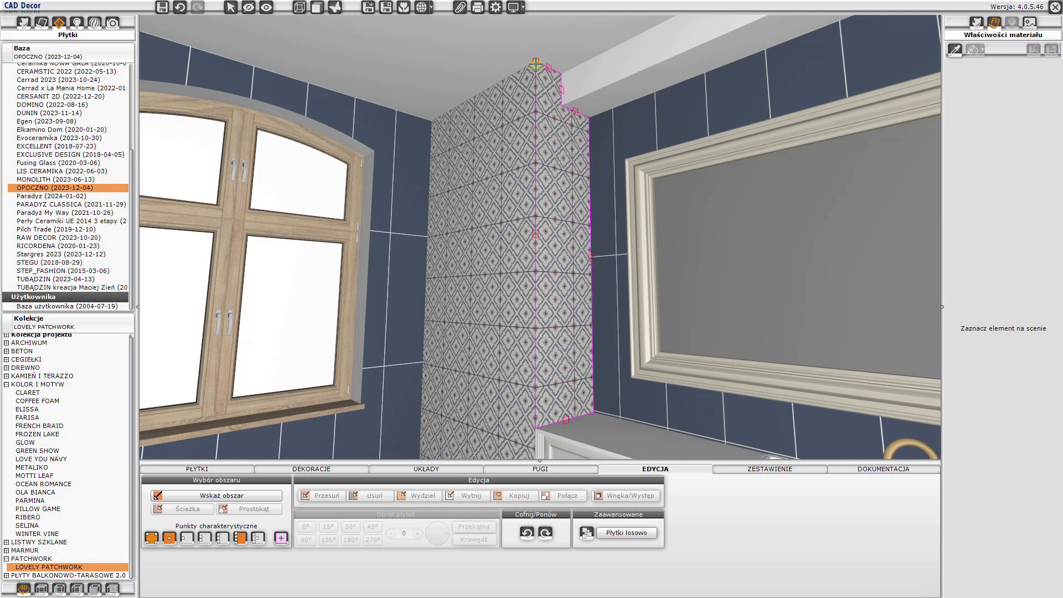
left_click(536, 62)
- Cover the bare back wall of the recess beside the shower with PATCHWORK GEOMETRIC FLOWER 29,8x29,8 wall tiles
left_click_drag(511, 192, 173, 143)
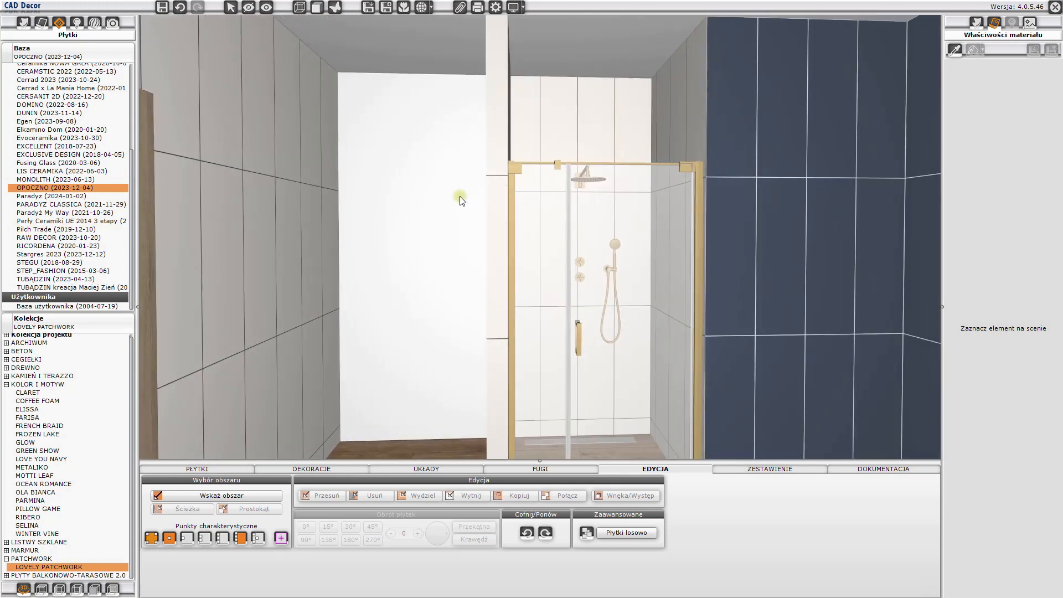
left_click(223, 470)
left_click(527, 526)
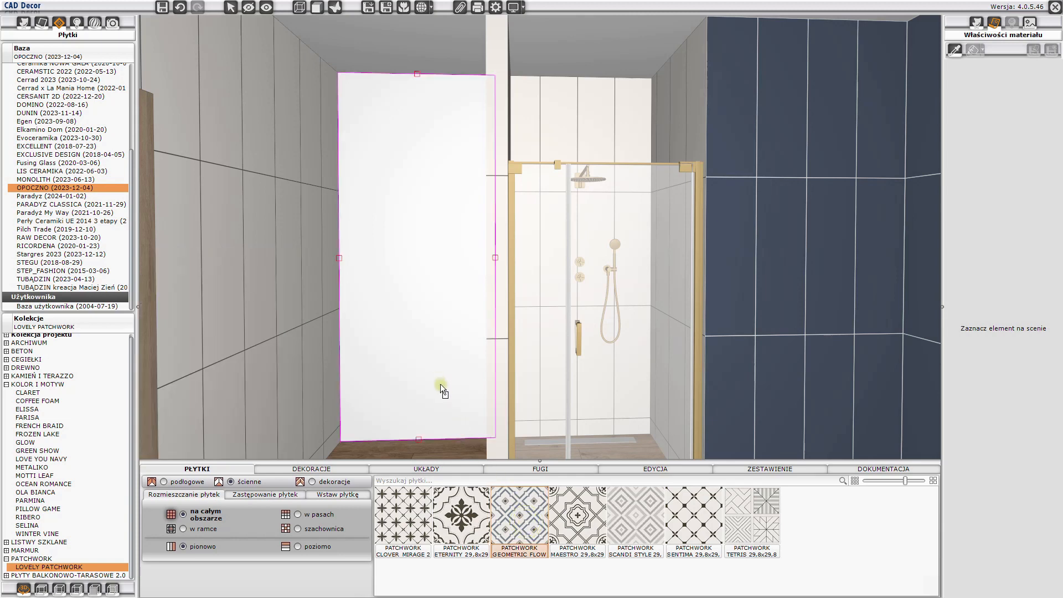
left_click(438, 376)
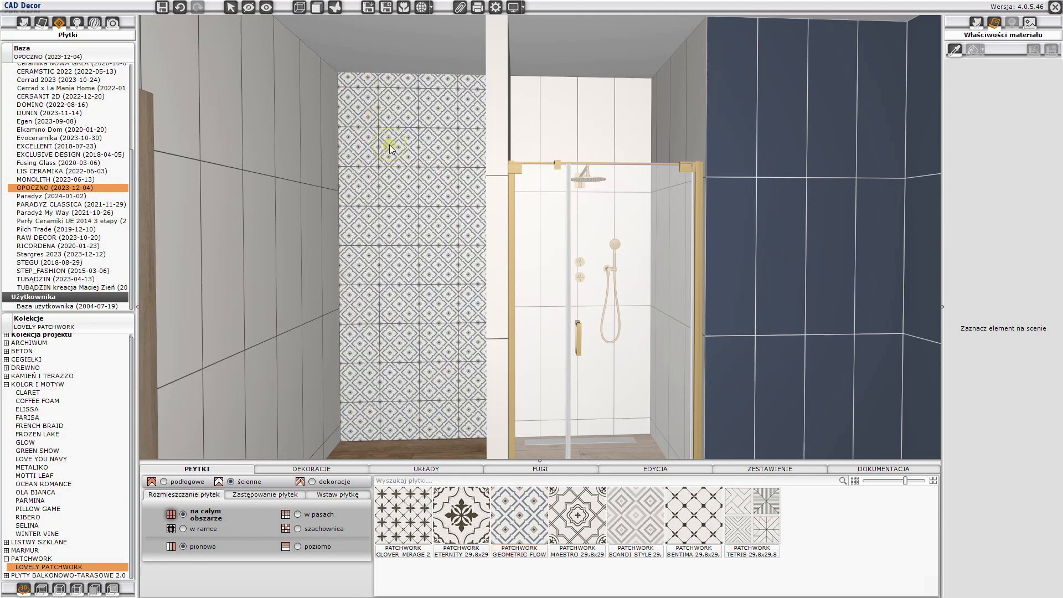
- Shift the patchwork tile layout on the recess back wall to the area's upper left corner
left_click(389, 146)
right_click(390, 146)
left_click(399, 152)
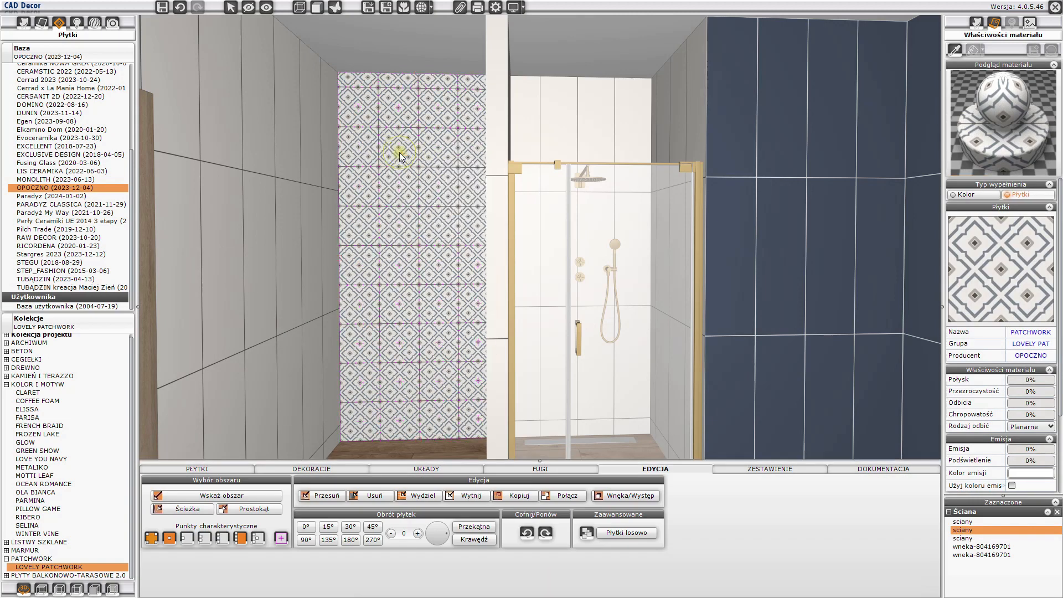
left_click(418, 128)
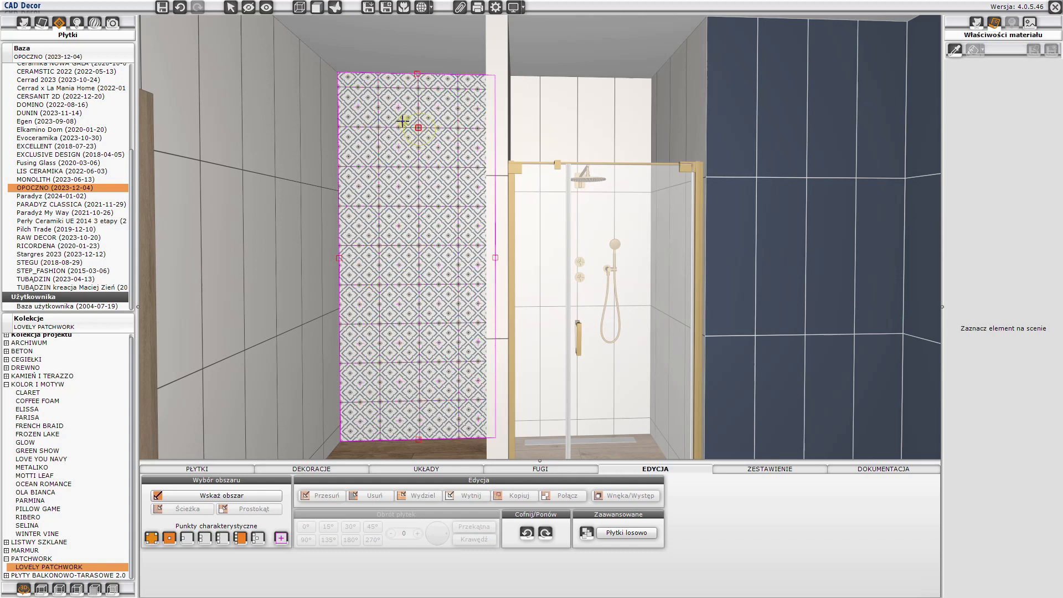
left_click(342, 79)
left_click(341, 76)
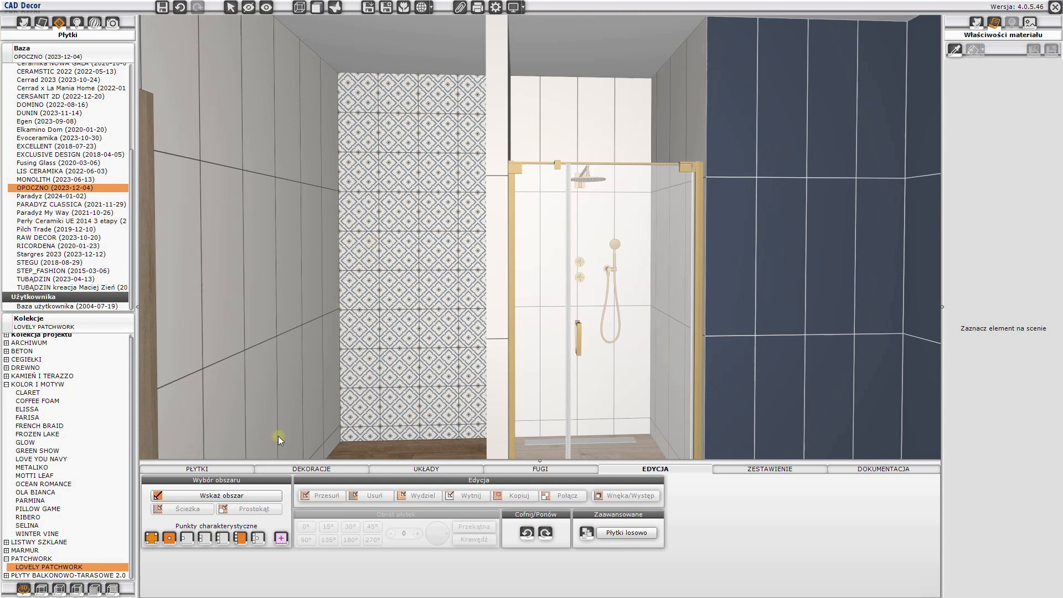
- Outline a full-width rectangle on the lower part of the recess back wall, with its upper edge on a horizontal tile joint
left_click(401, 247)
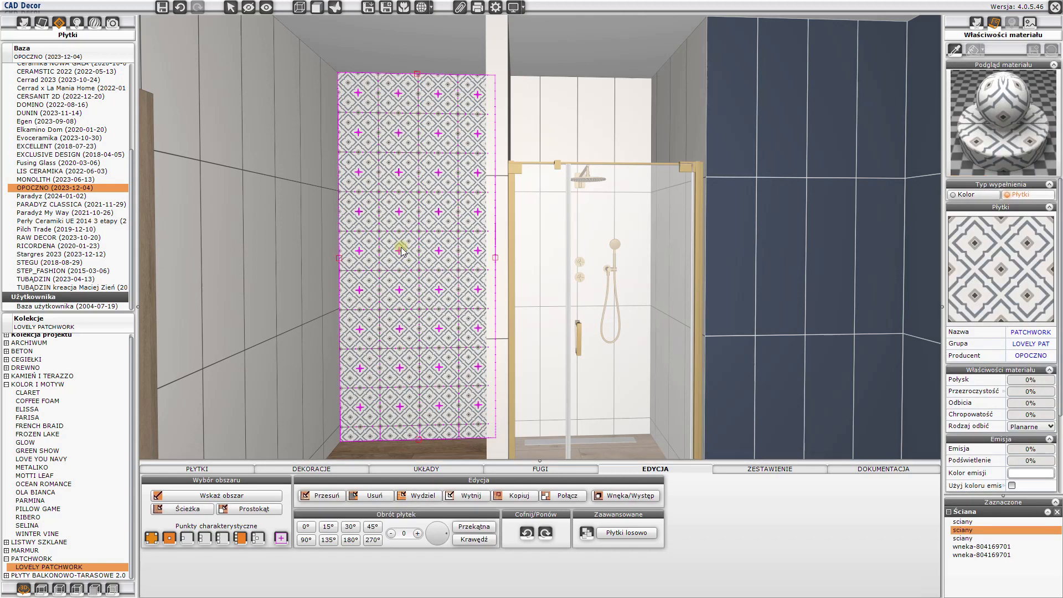
key("Escape")
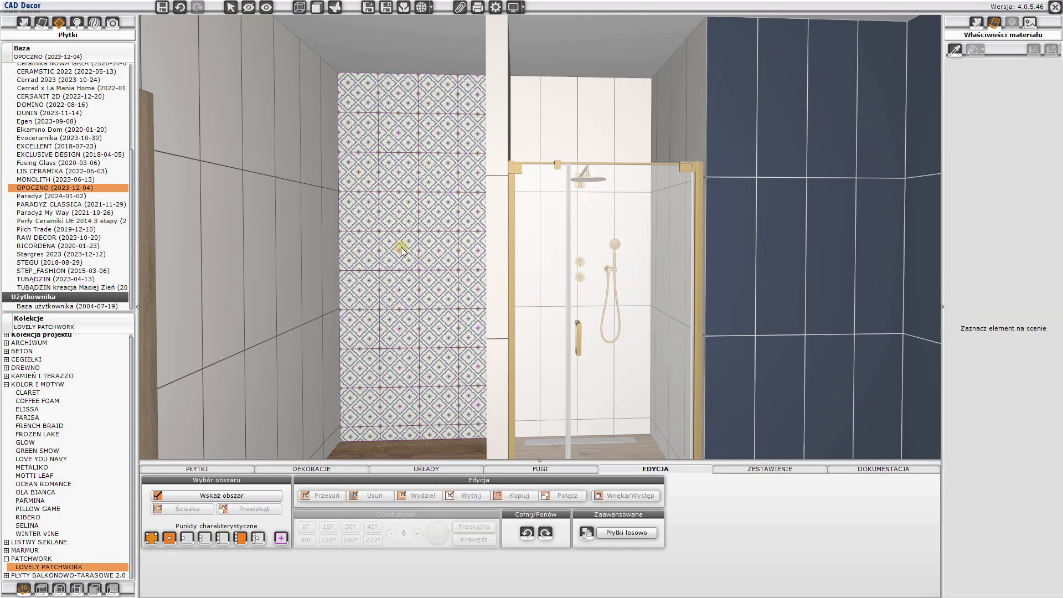
left_click(255, 497)
left_click(398, 296)
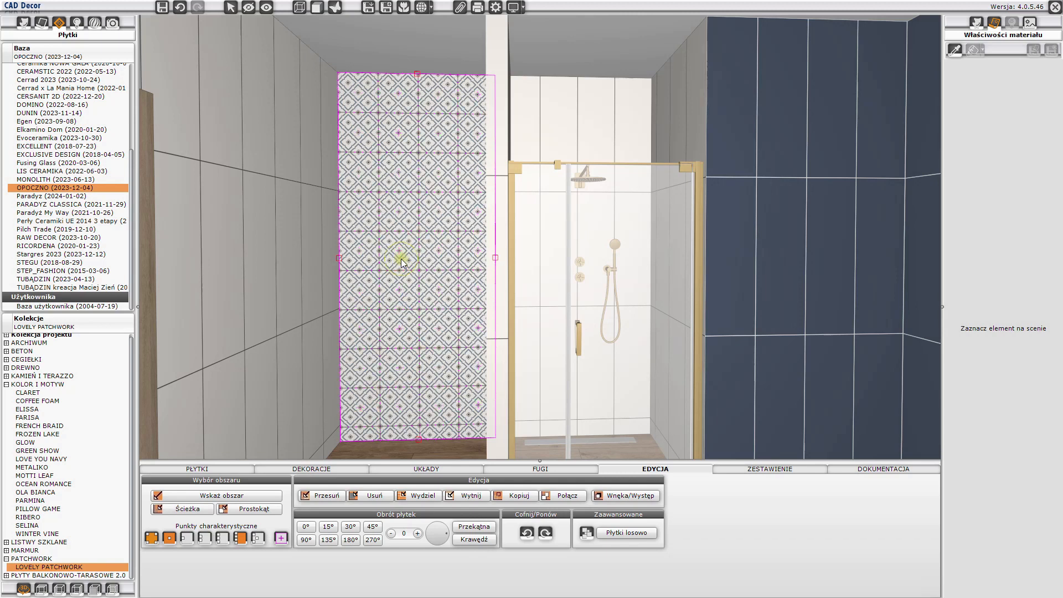
left_click(237, 511)
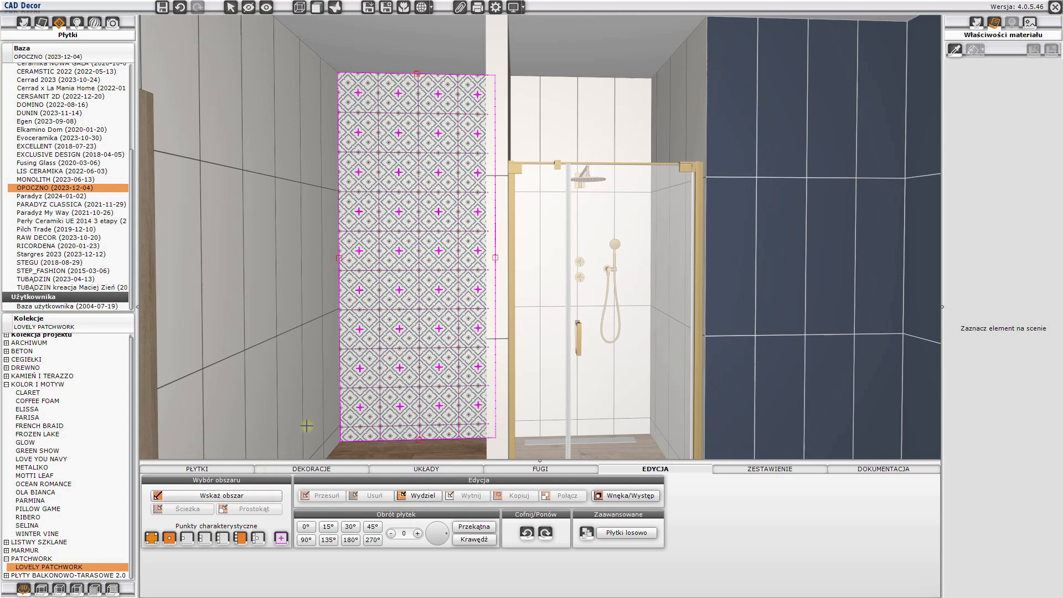
left_click(339, 270)
right_click(470, 398)
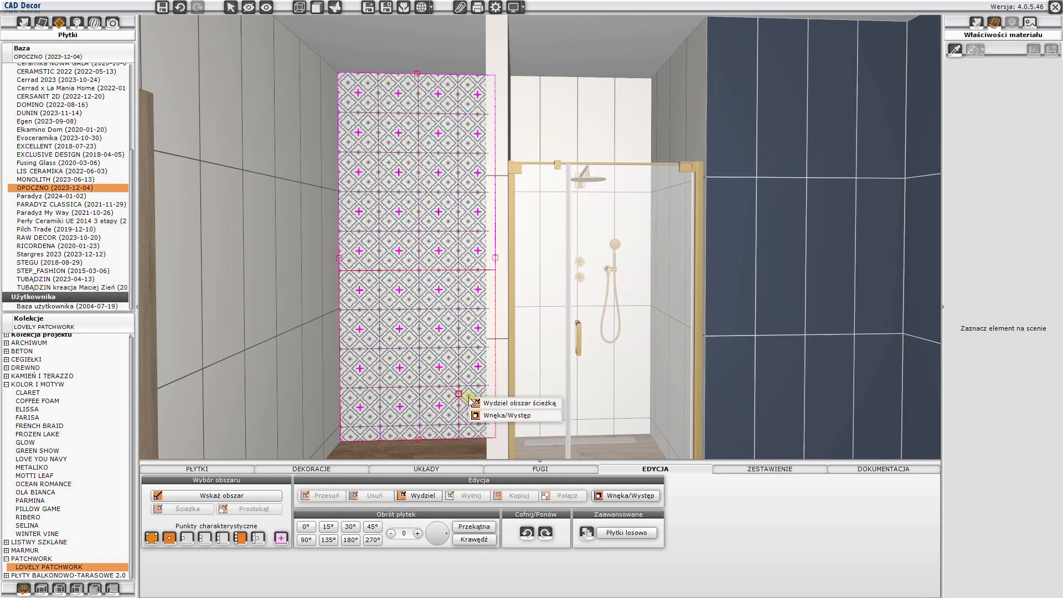
- Turn the outlined lower area into a 200 mm projection filled with tiles
left_click(494, 416)
left_click(524, 277)
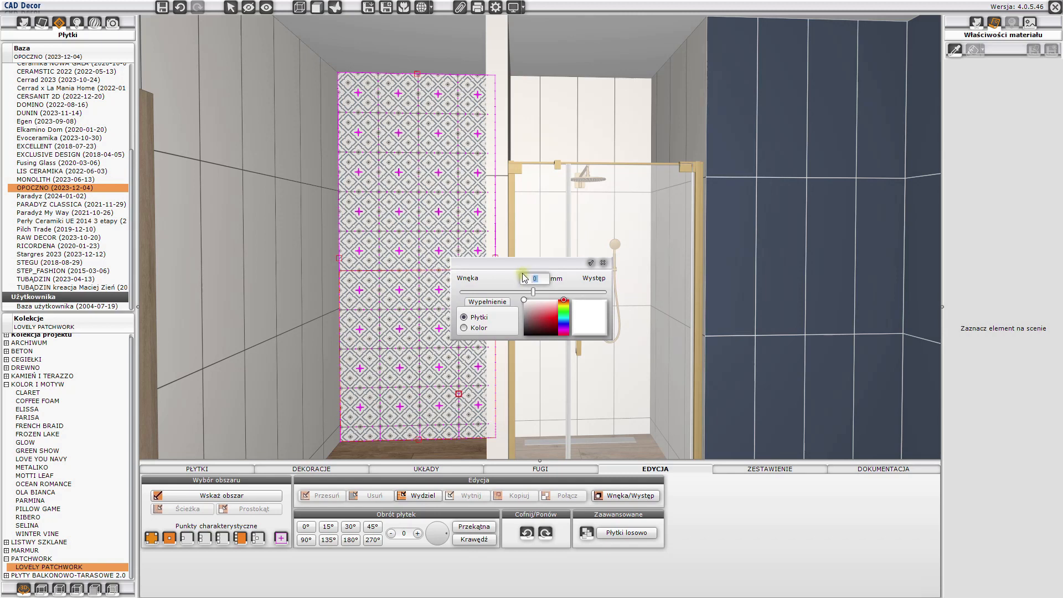
type("200")
left_click(590, 263)
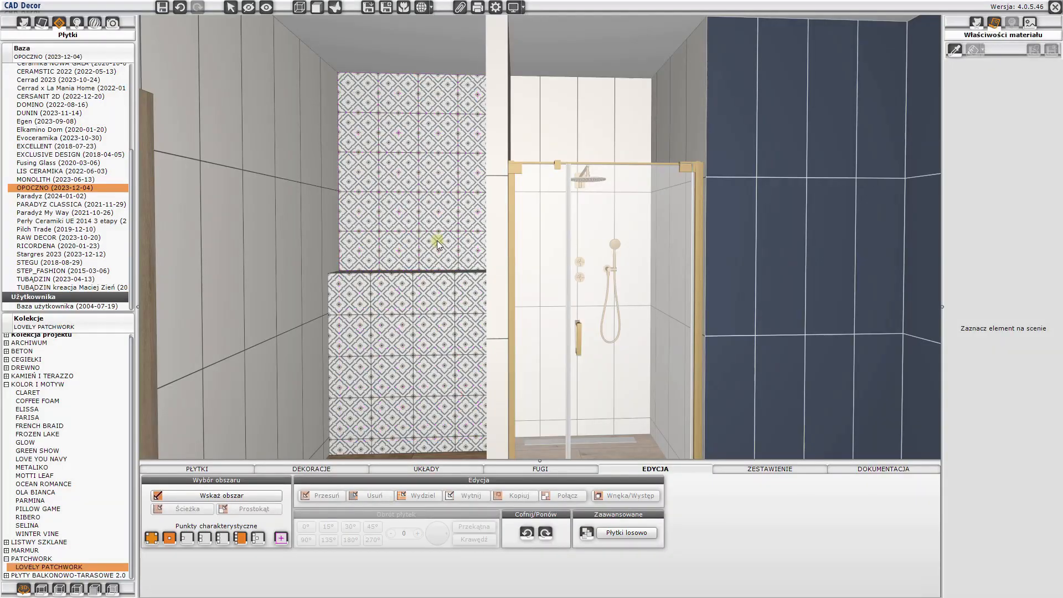
- Shift the patchwork tile layout on the projection's horizontal ledge to the midpoint of its front edge
left_click_drag(437, 240, 492, 341)
left_click_drag(343, 196, 480, 288)
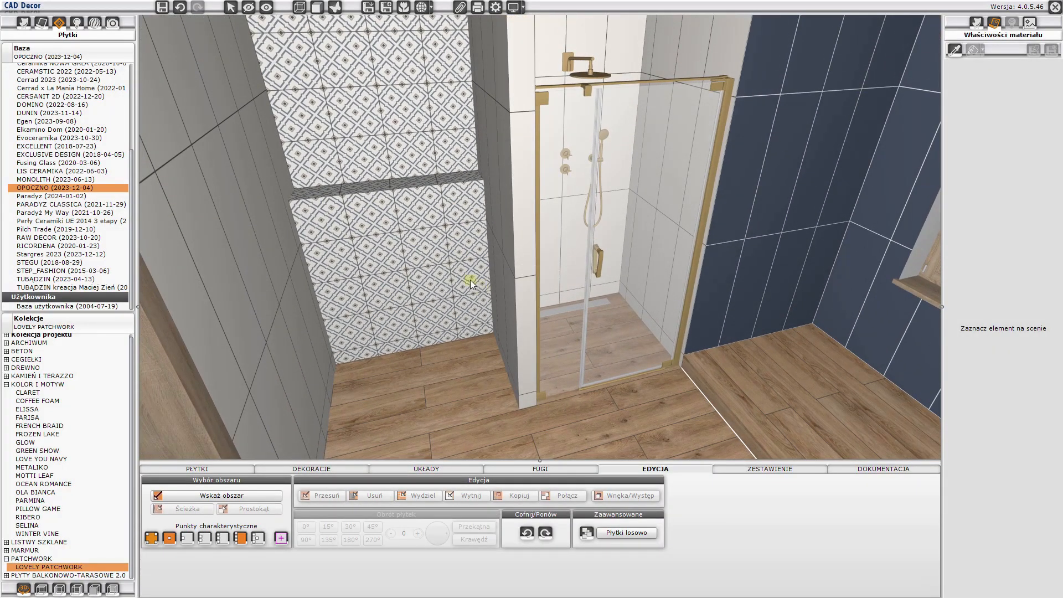
scroll(371, 187, "up", 1)
left_click_drag(372, 188, 461, 257)
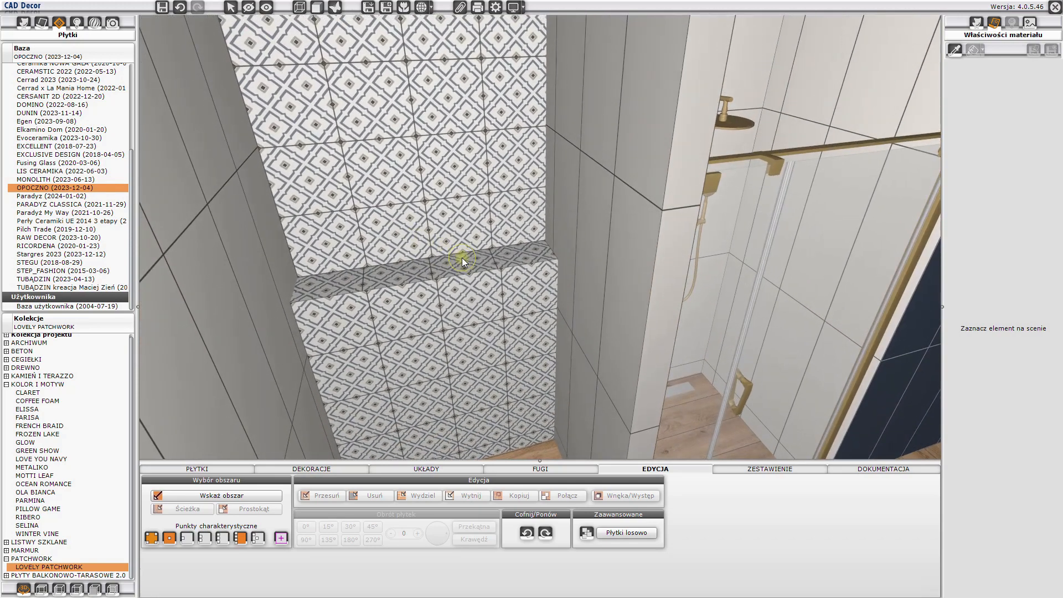
left_click(462, 258)
right_click(462, 257)
left_click(473, 264)
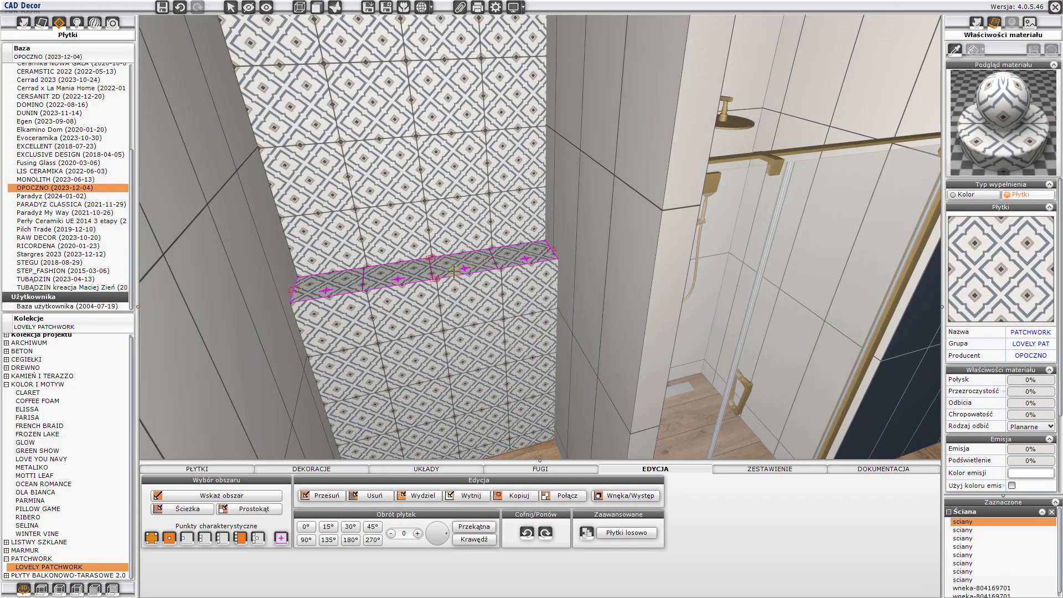
left_click(434, 278)
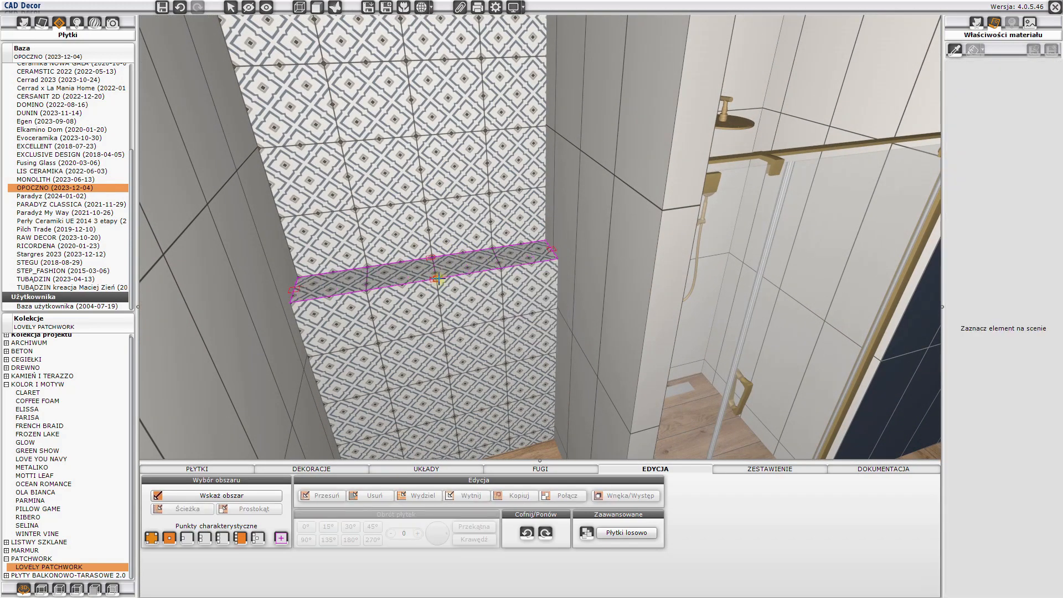
left_click(440, 278)
- Examine the tiled projection in the recess from the front and from its exposed side face
left_click_drag(414, 359, 410, 375)
middle_click_drag(410, 375, 376, 213)
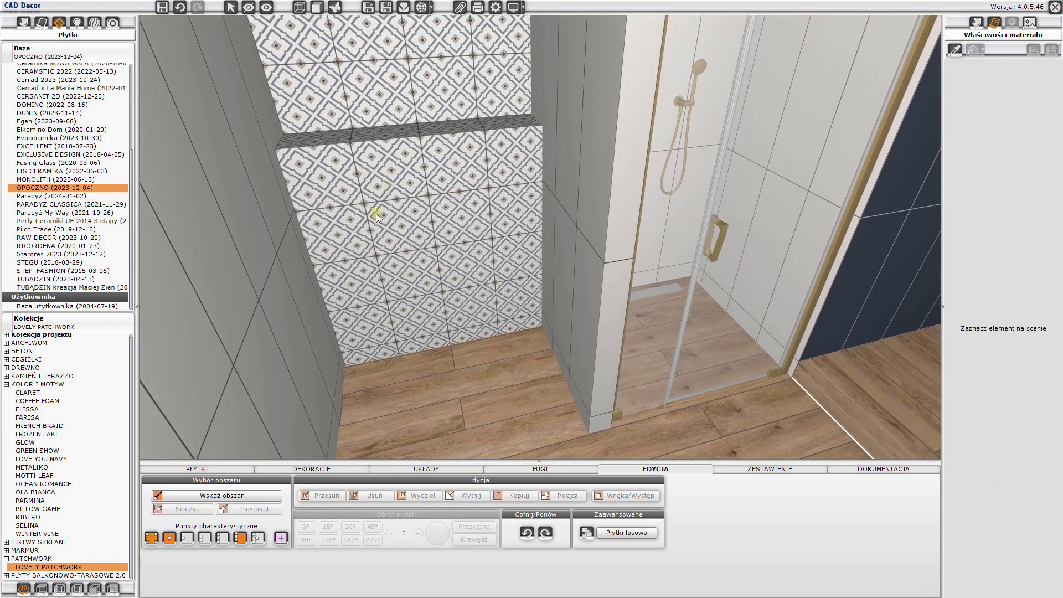
left_click_drag(360, 280, 383, 223)
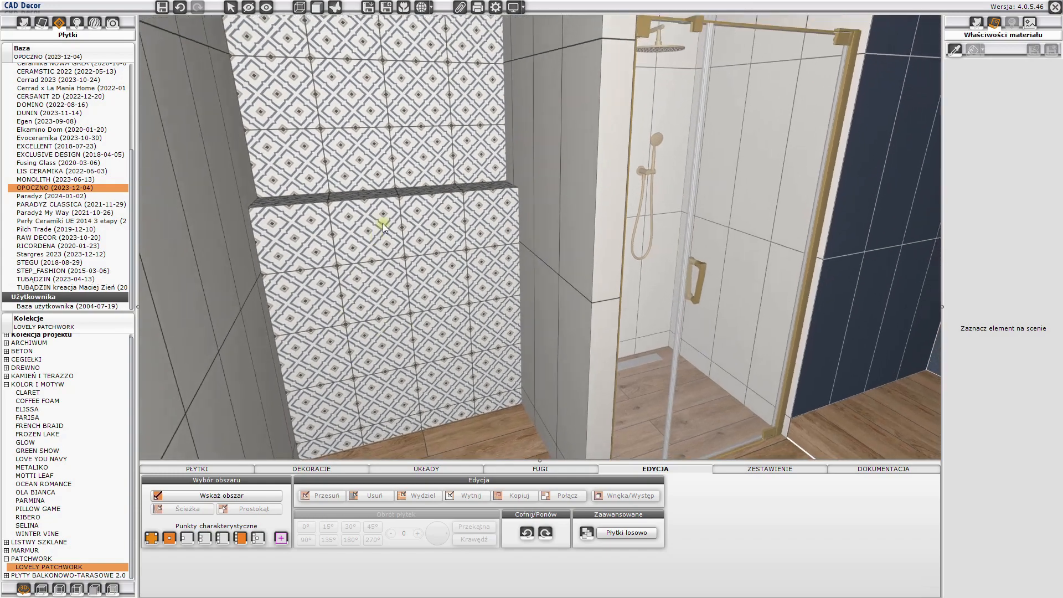
middle_click_drag(384, 224, 289, 345)
left_click_drag(289, 346, 611, 75)
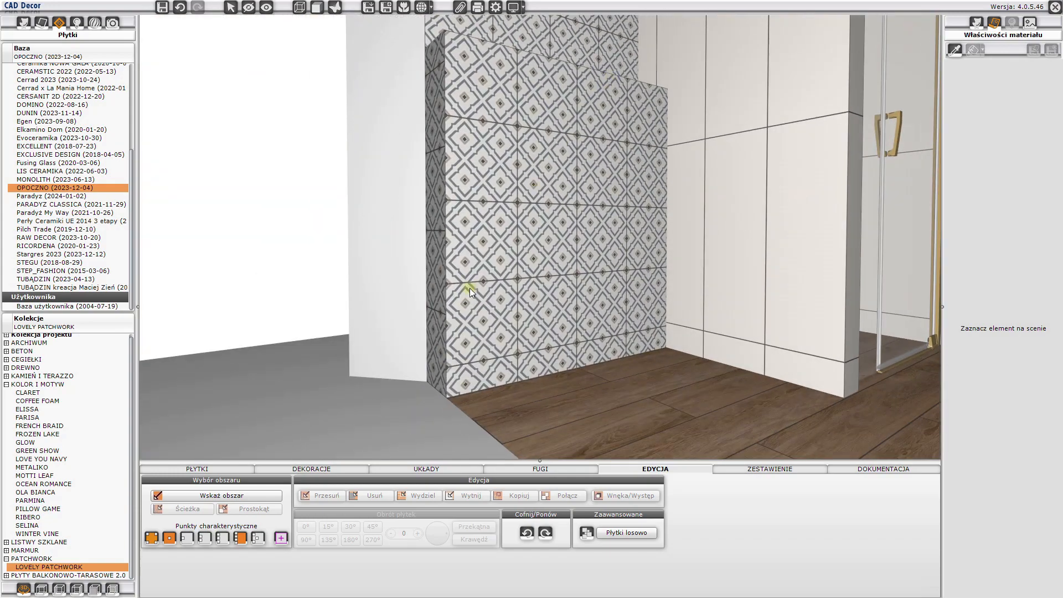
left_click_drag(469, 288, 471, 231)
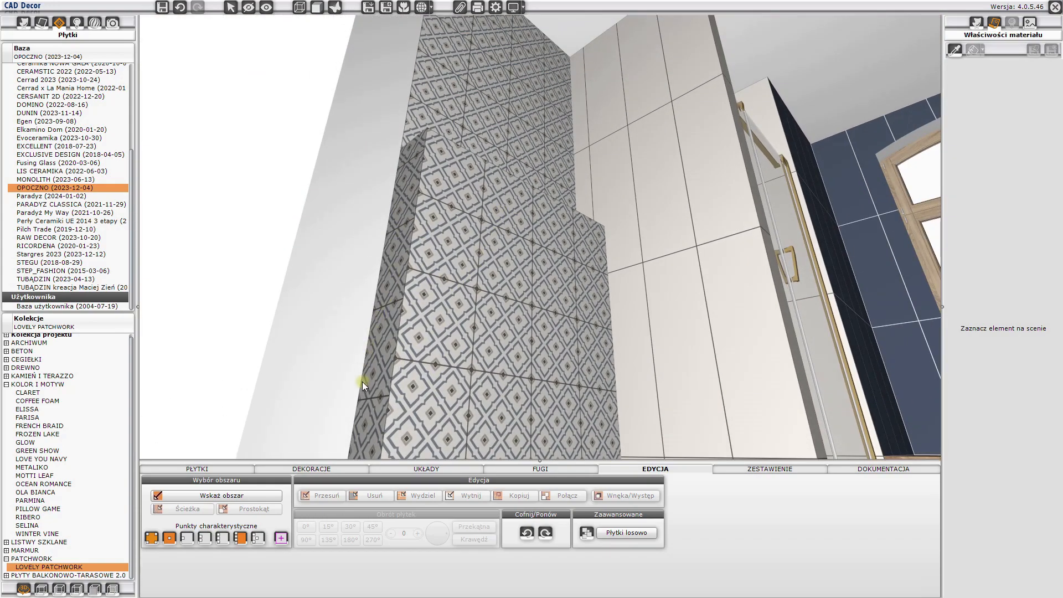
left_click_drag(428, 168, 703, 169)
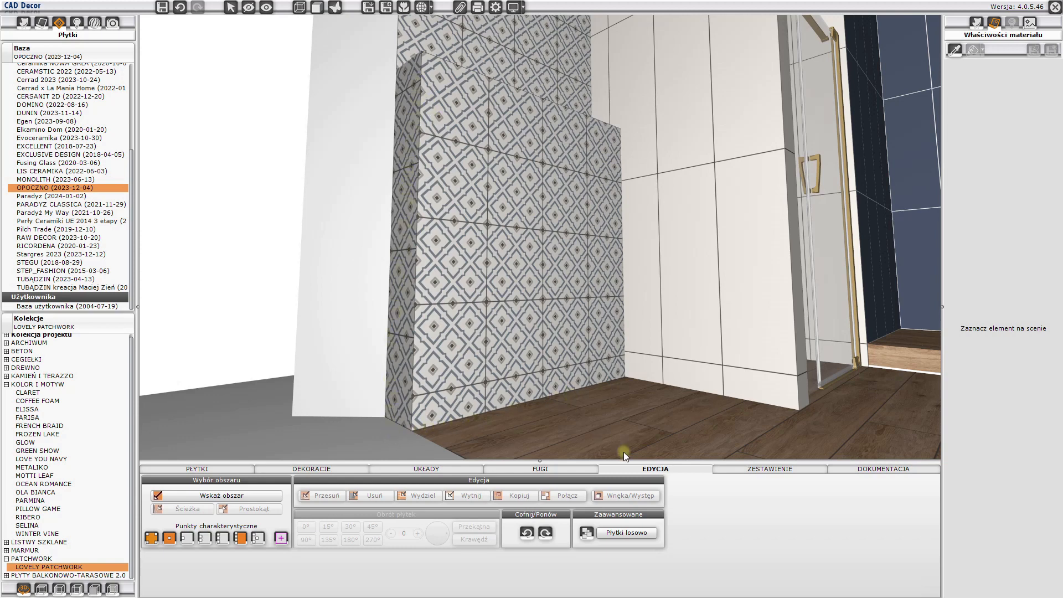
- Check the grout and adhesive summary, and remove the patchwork tiles from the concealed side face of the projection
left_click(756, 471)
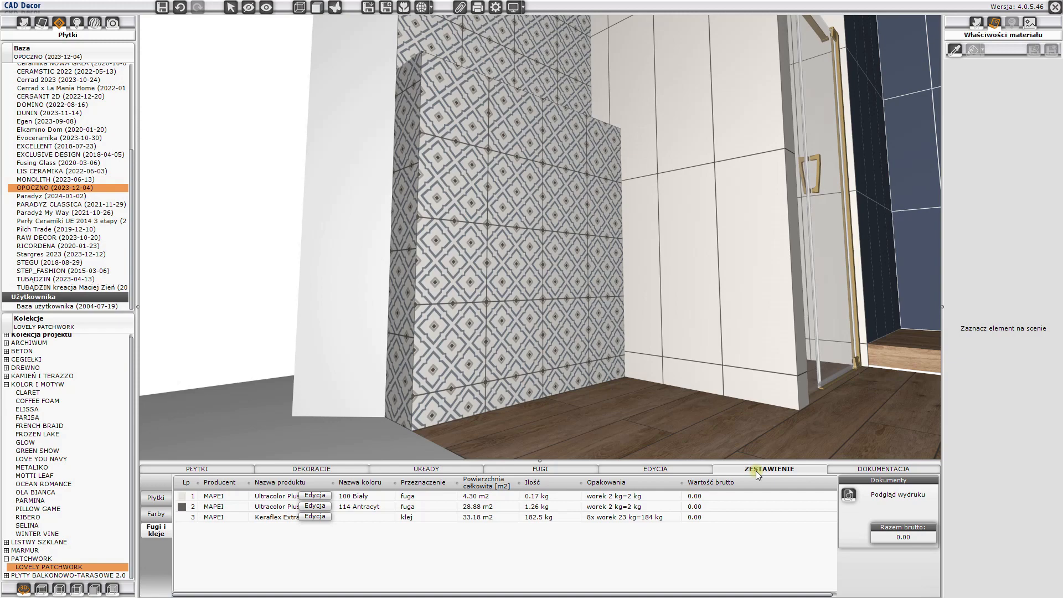
right_click(407, 268)
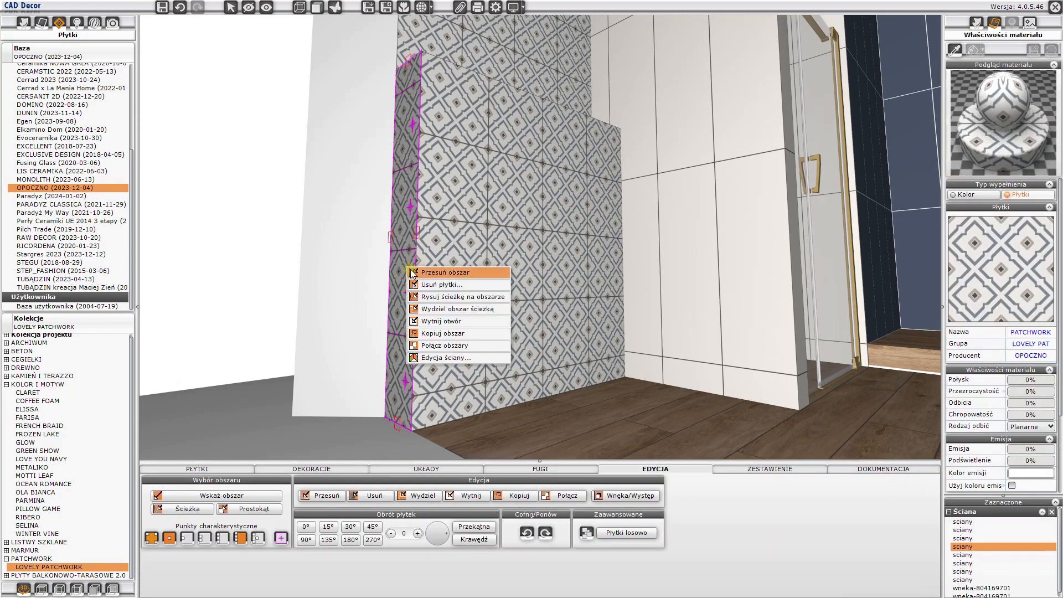
left_click(417, 284)
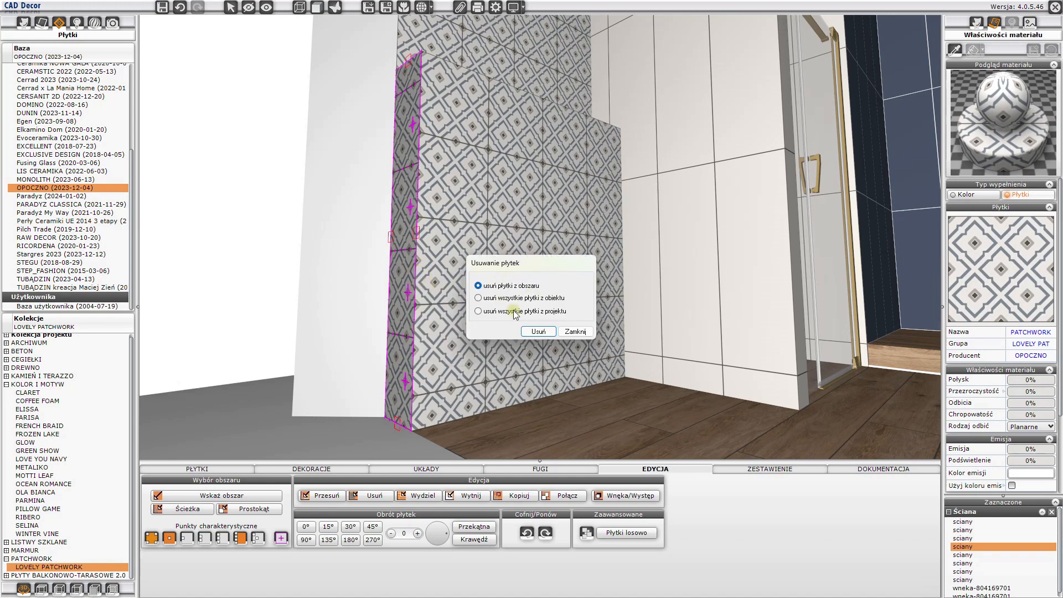
left_click(536, 330)
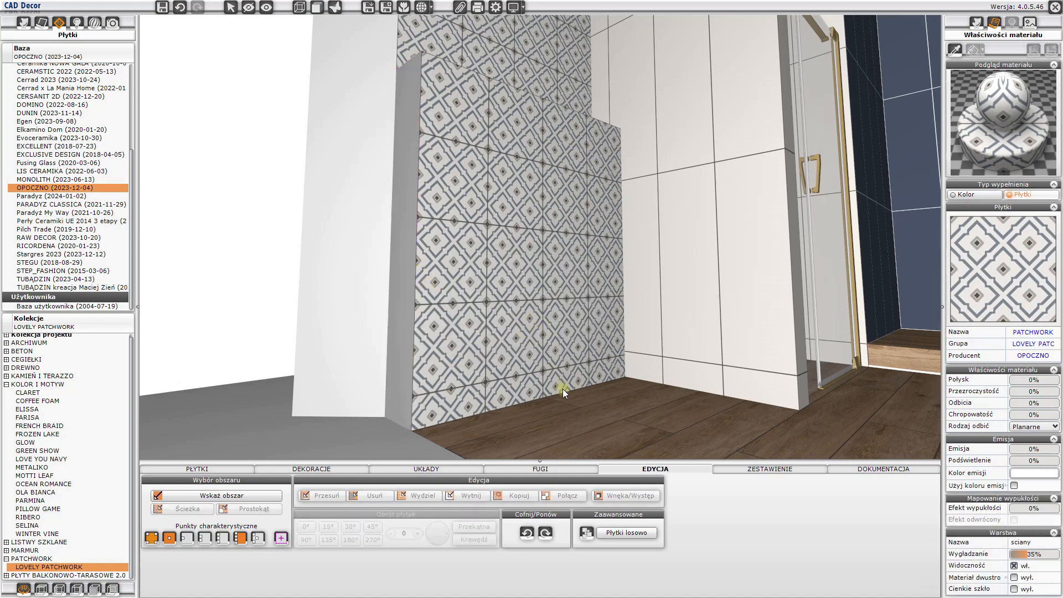
- Hide the wall blocking the view and remove the patchwork tiles from the projection's opposite side face
left_click_drag(562, 389, 487, 277)
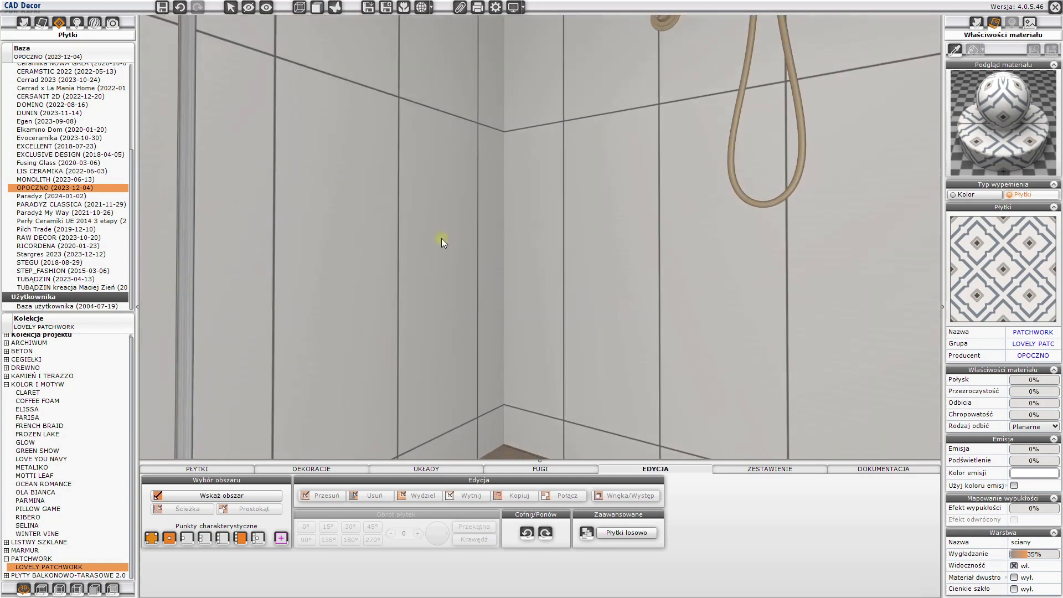
left_click(249, 8)
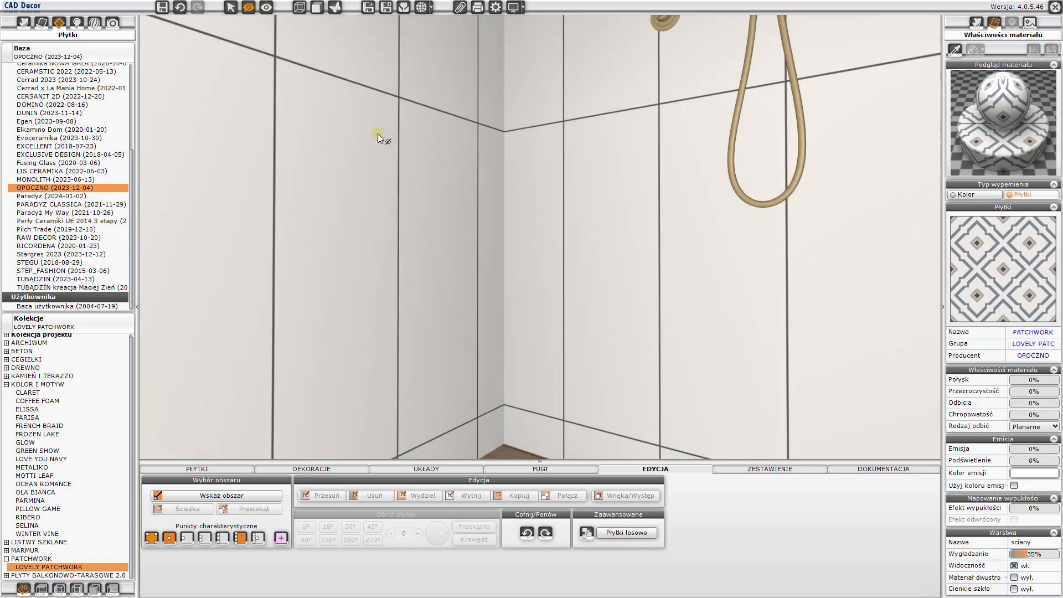
left_click(377, 130)
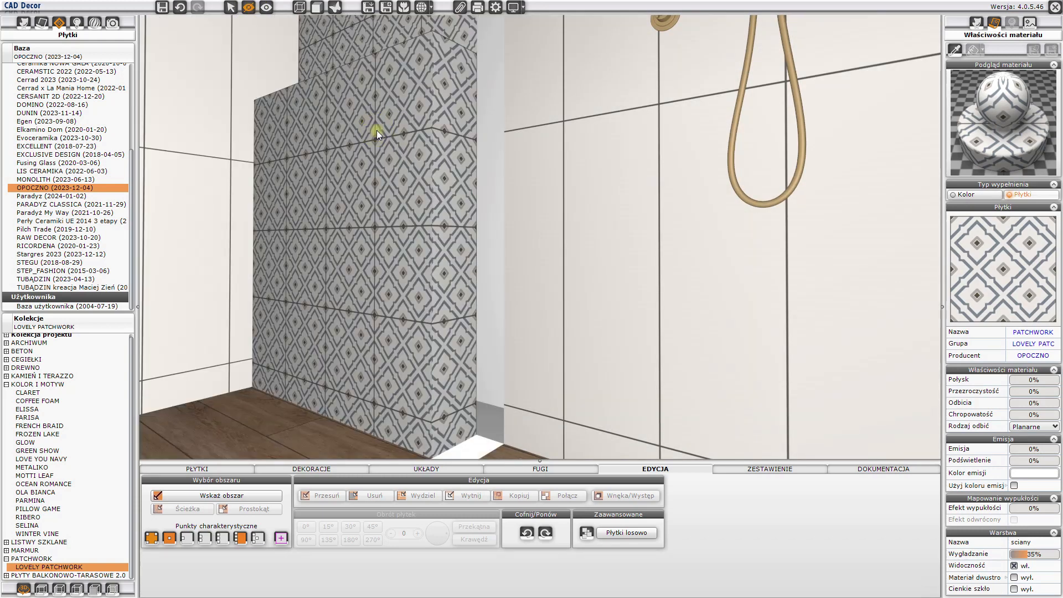
left_click(454, 140)
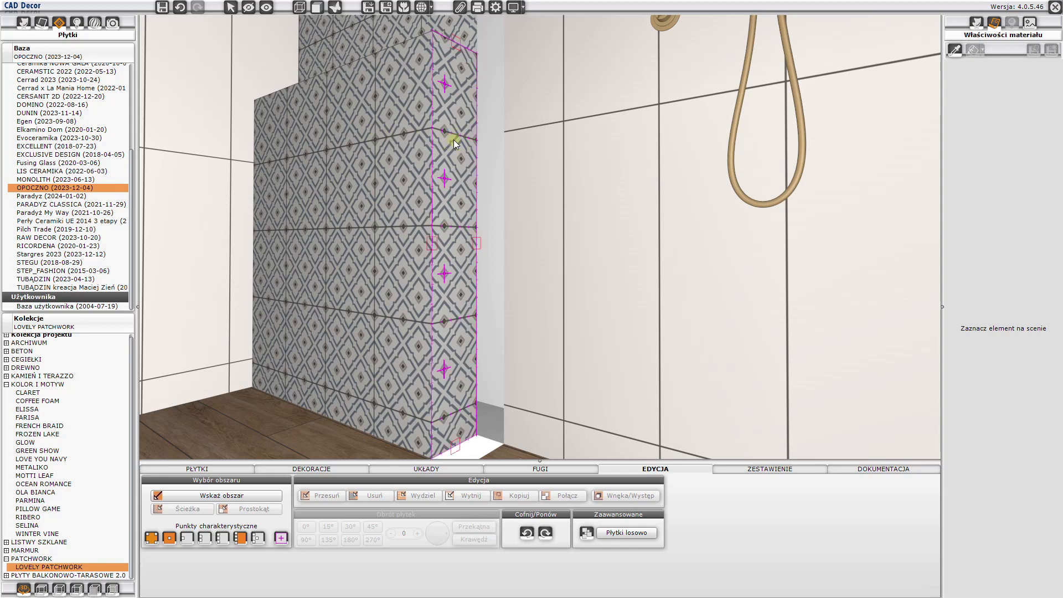
right_click(454, 139)
left_click(476, 158)
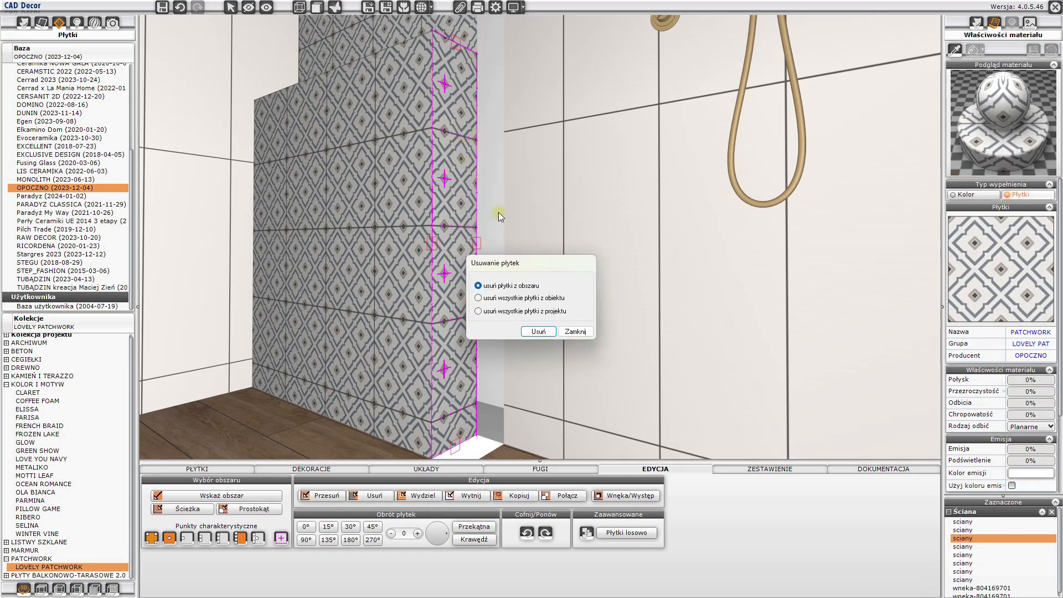
left_click(530, 331)
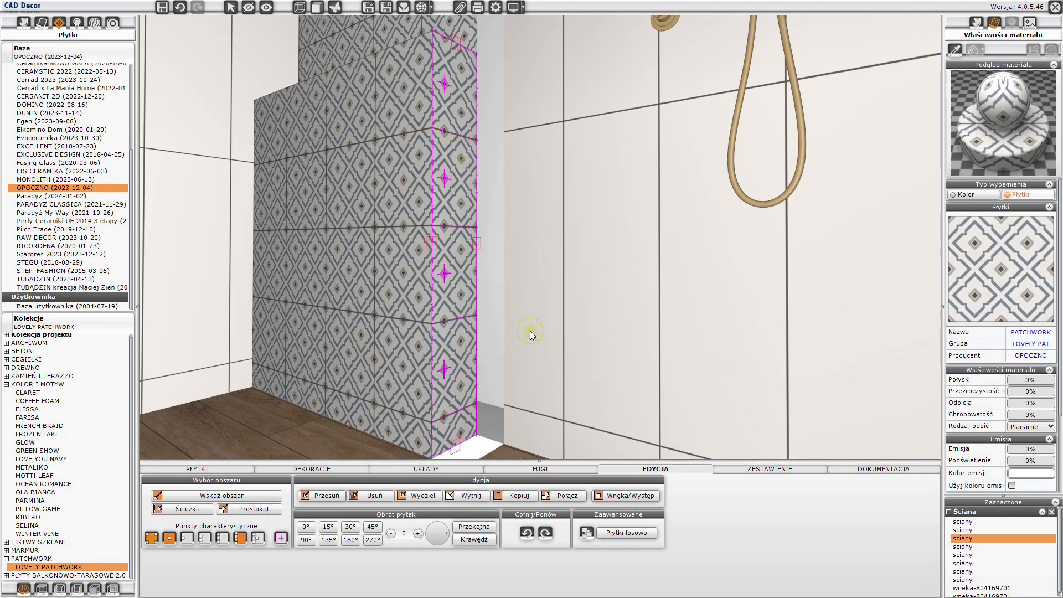
- Hide the floor and remove the patchwork tiles from the underside of the projection
left_click_drag(498, 430, 454, 152)
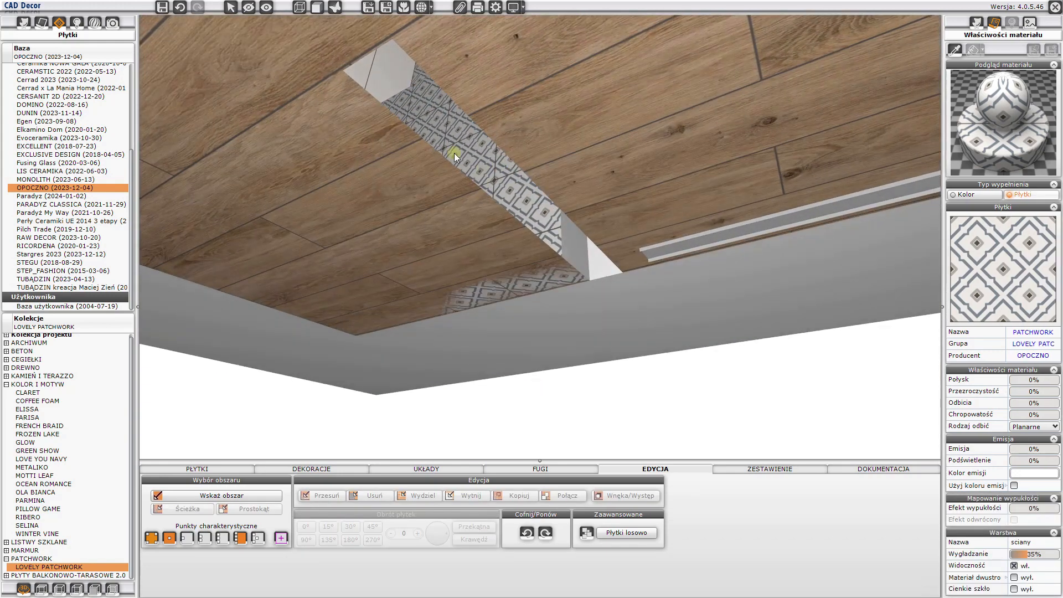
left_click(251, 8)
left_click(305, 74)
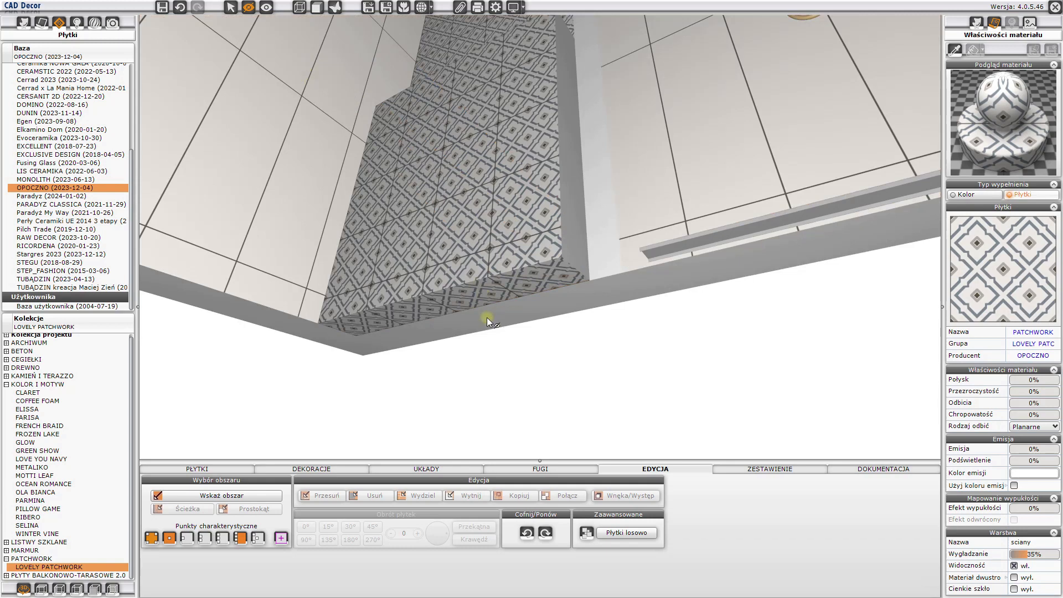
key("Escape")
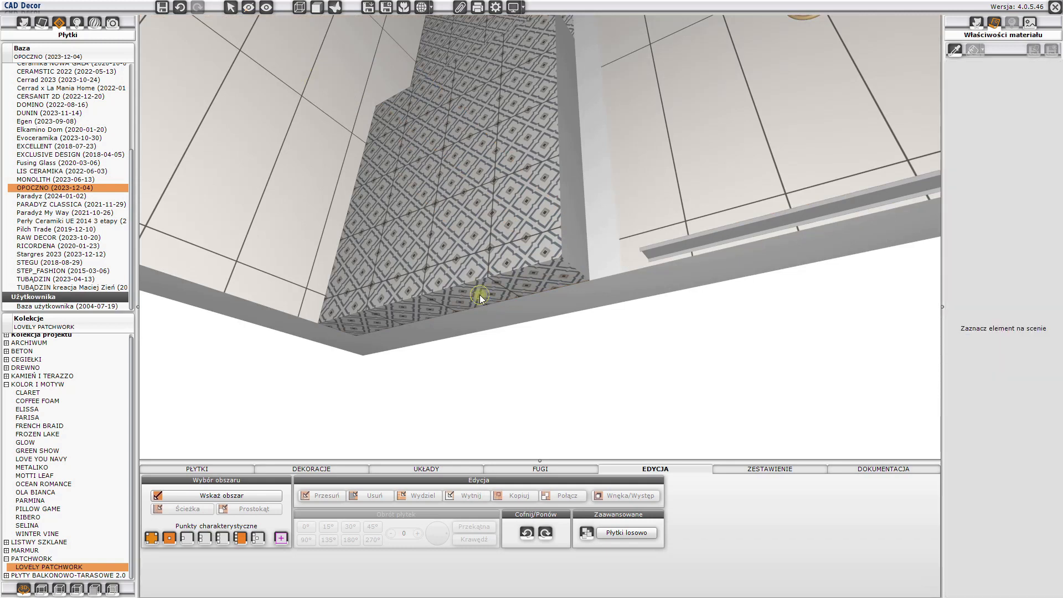
left_click(480, 294)
right_click(482, 291)
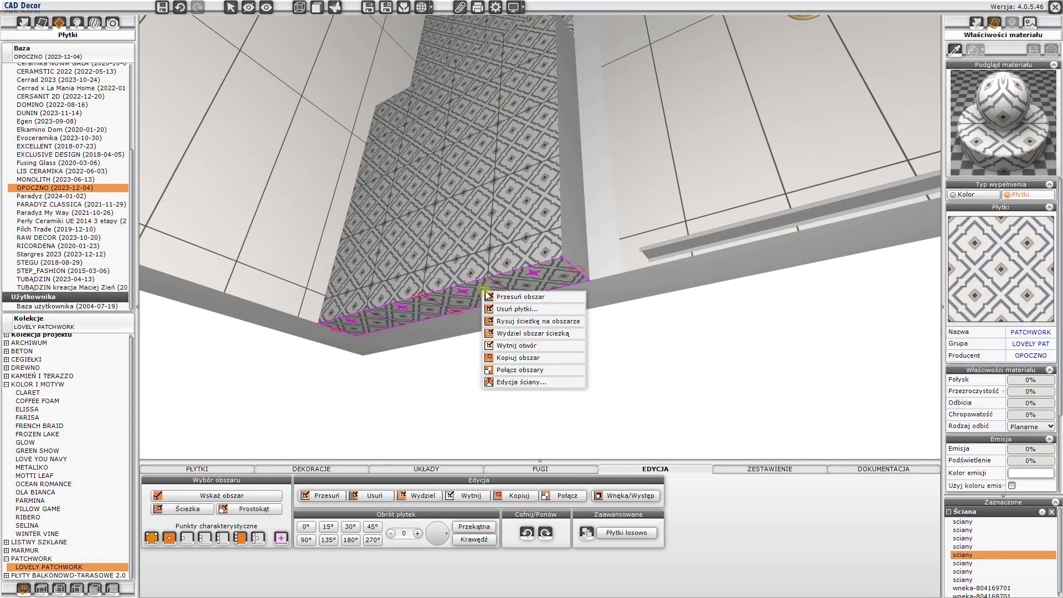
left_click(501, 309)
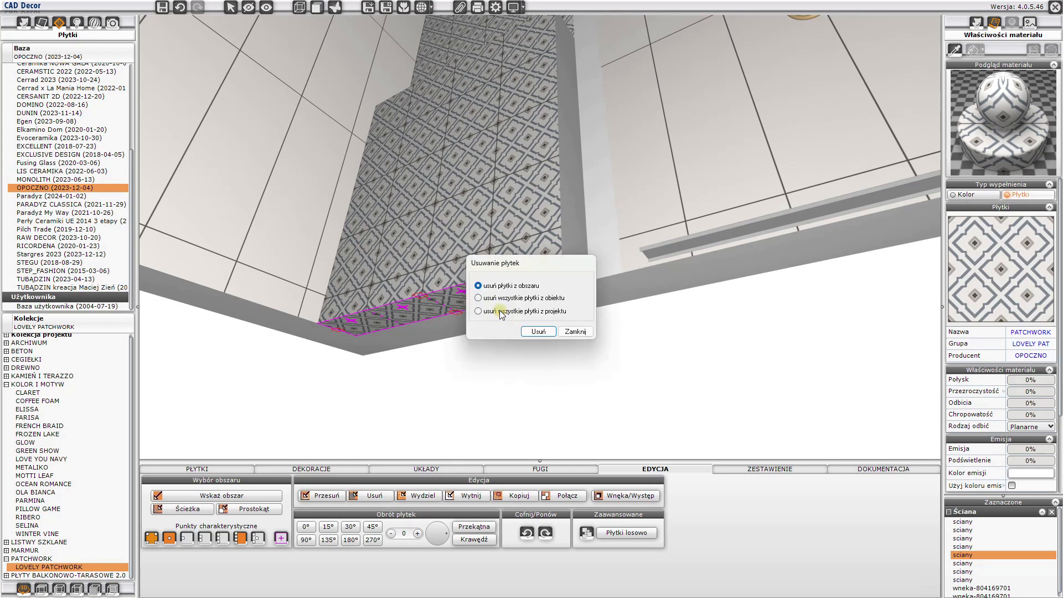
left_click(535, 332)
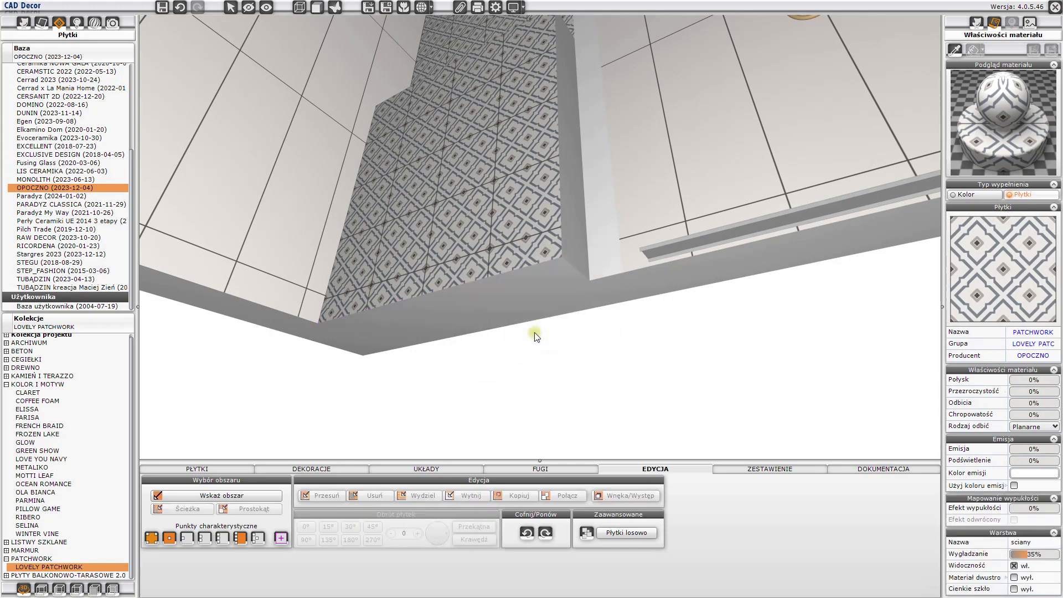
- Restore all hidden elements of the room around the tiled projection
left_click(535, 333)
left_click_drag(505, 257, 523, 318)
left_click_drag(511, 172, 477, 318)
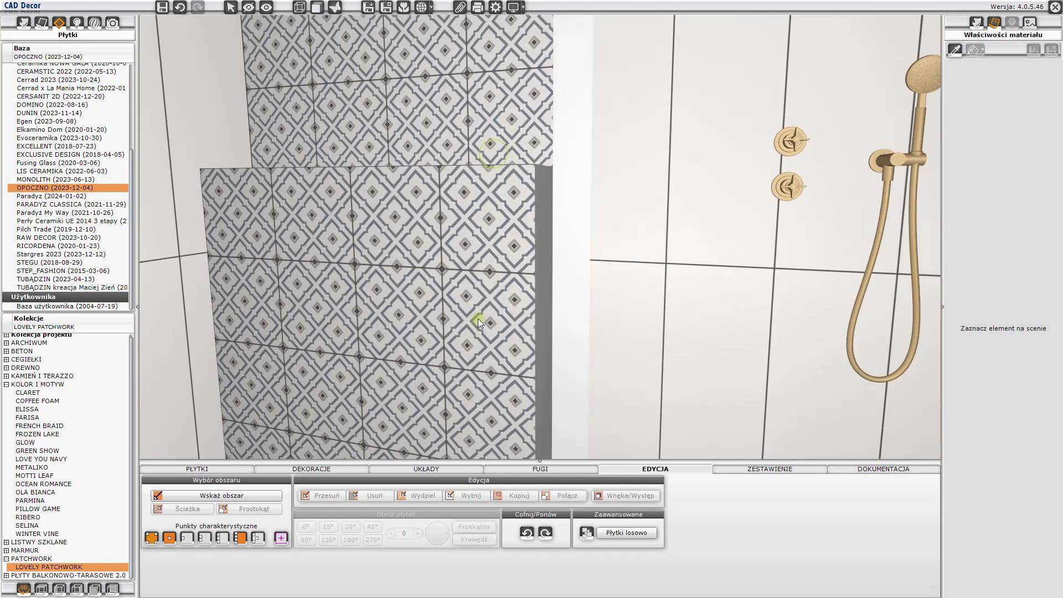
left_click(268, 10)
left_click_drag(438, 288, 583, 278)
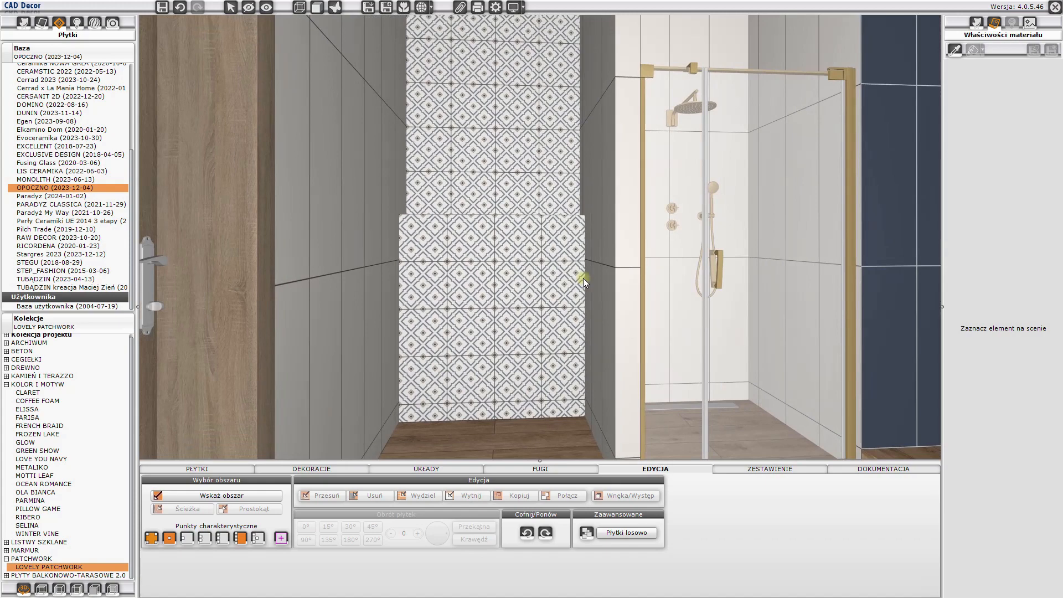
- Outline a rectangle on the shower's side wall, from the inner corner down to the horizontal tile joint and across to a vertical joint
left_click_drag(738, 223, 554, 149)
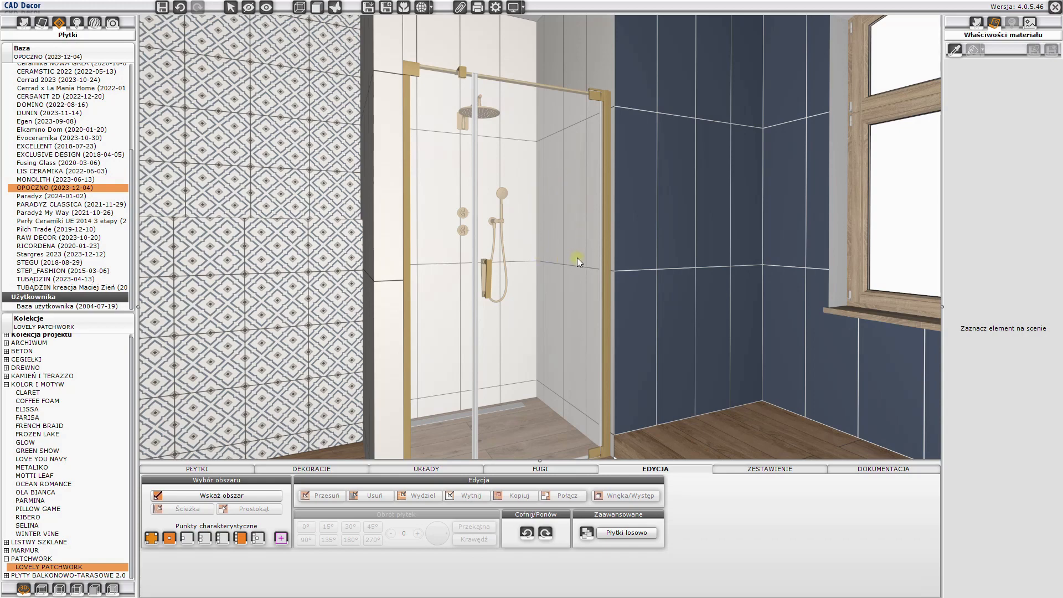
left_click(263, 495)
left_click(565, 65)
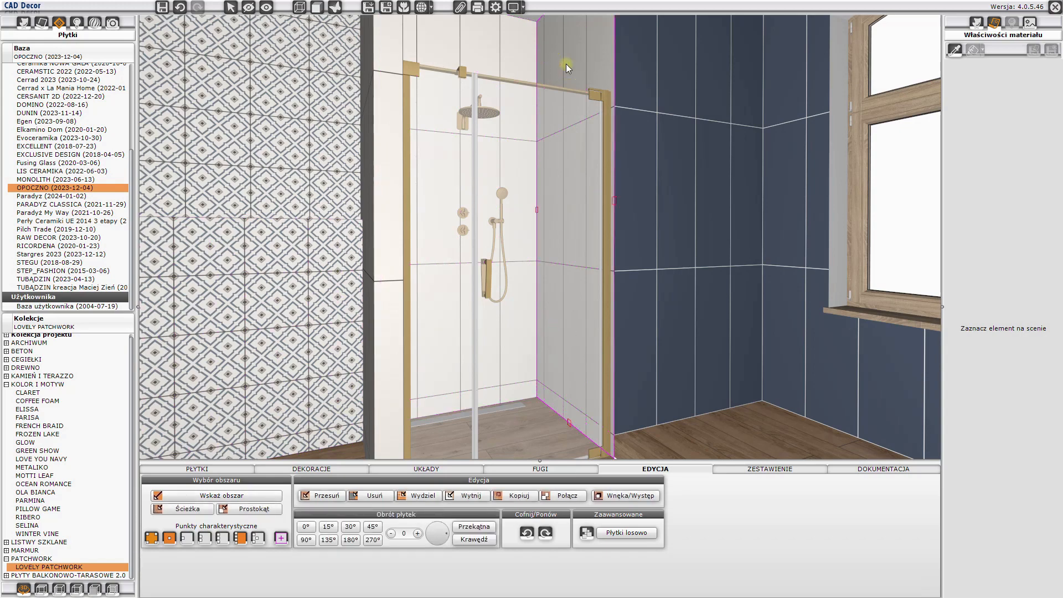
left_click(255, 509)
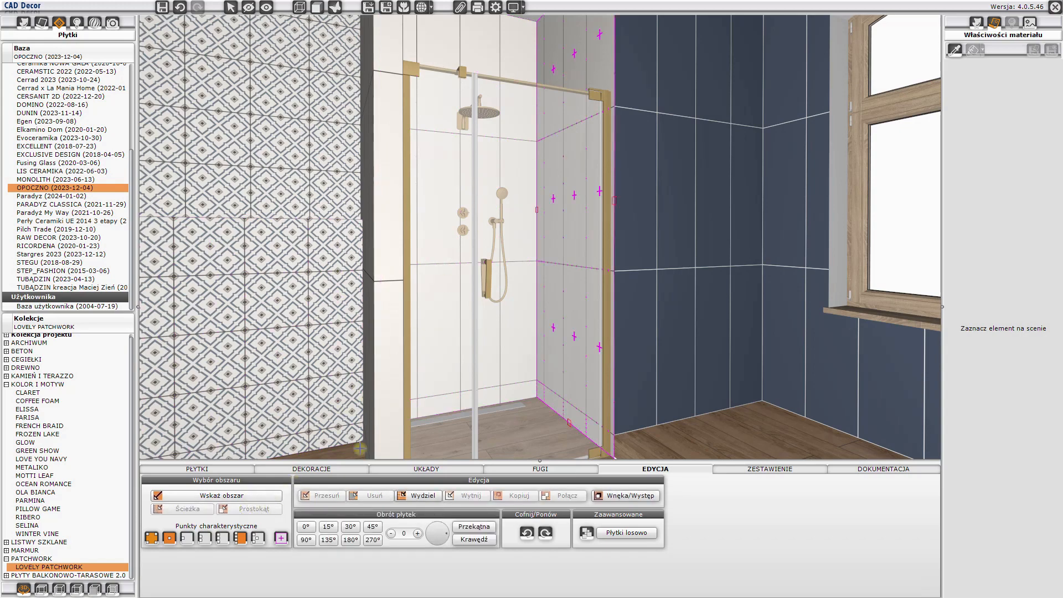
left_click(535, 209)
left_click(586, 268)
- Turn the outlined rectangle in the shower wall into a 150 mm deep recess filled with tiles
right_click(580, 239)
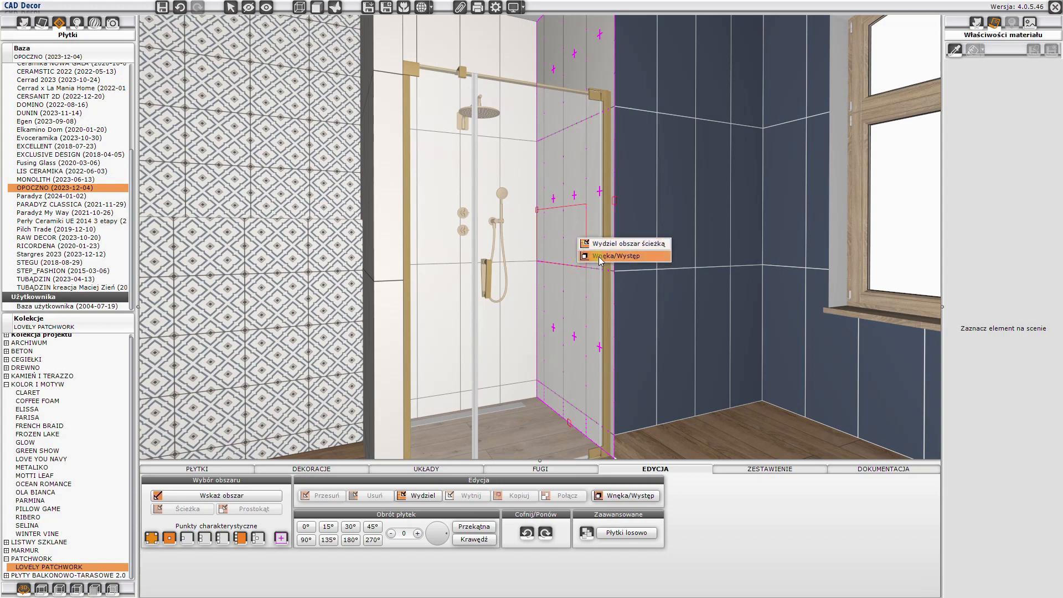
left_click(596, 257)
left_click_drag(570, 267, 417, 212)
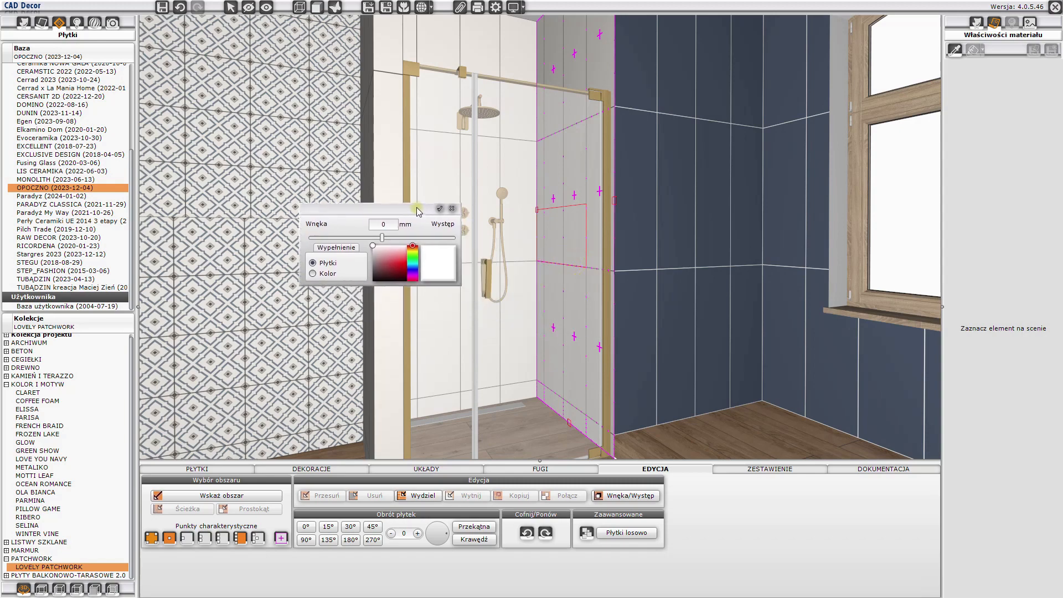
double_click(376, 222)
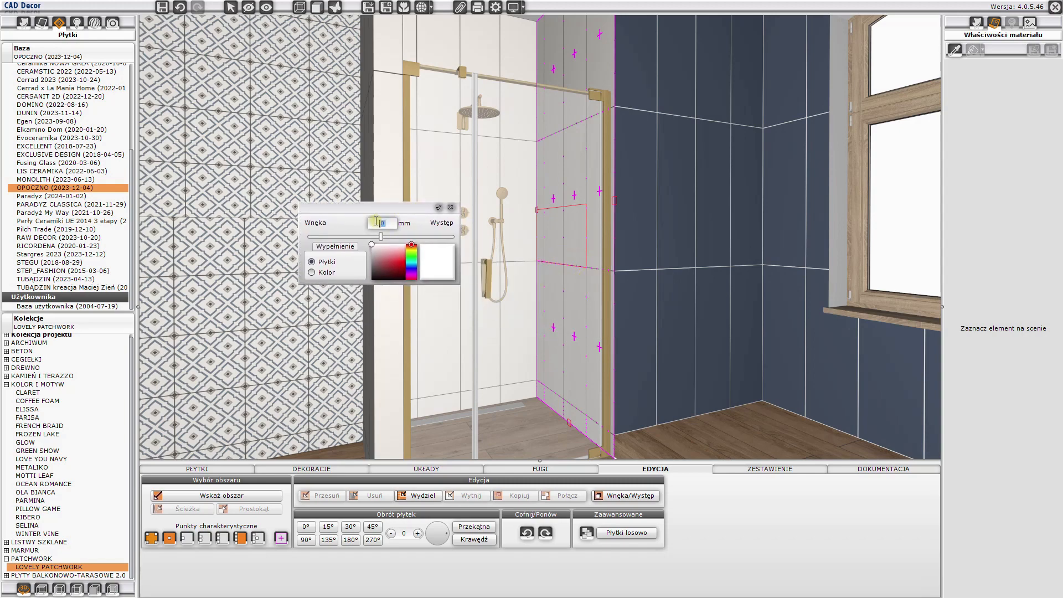
type("-150")
left_click(439, 207)
scroll(532, 245, "up", 6)
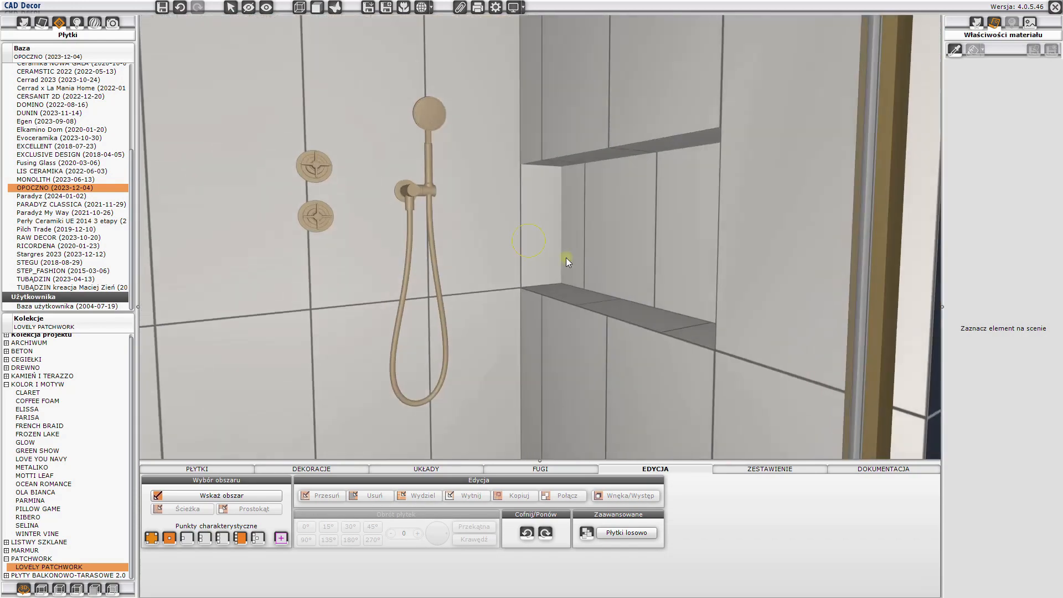
left_click_drag(566, 258, 457, 226)
scroll(501, 248, "down", 5)
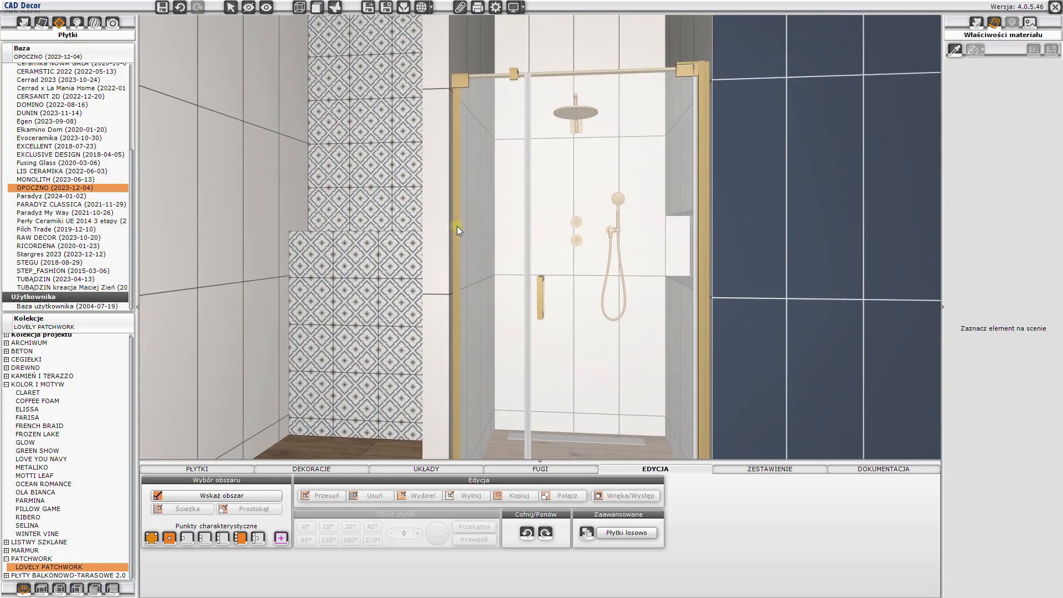
- Apply MAPEI grout 103 Księżycowy Biały 1, width 1, to the patchwork tiles on the projection and back wall
left_click(566, 469)
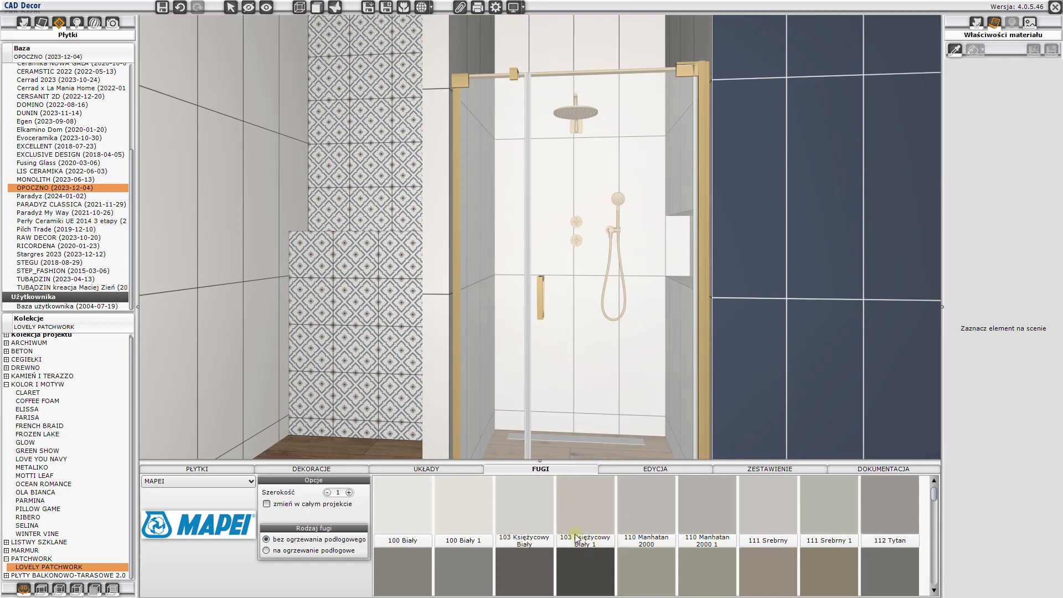
left_click(586, 514)
left_click(418, 395)
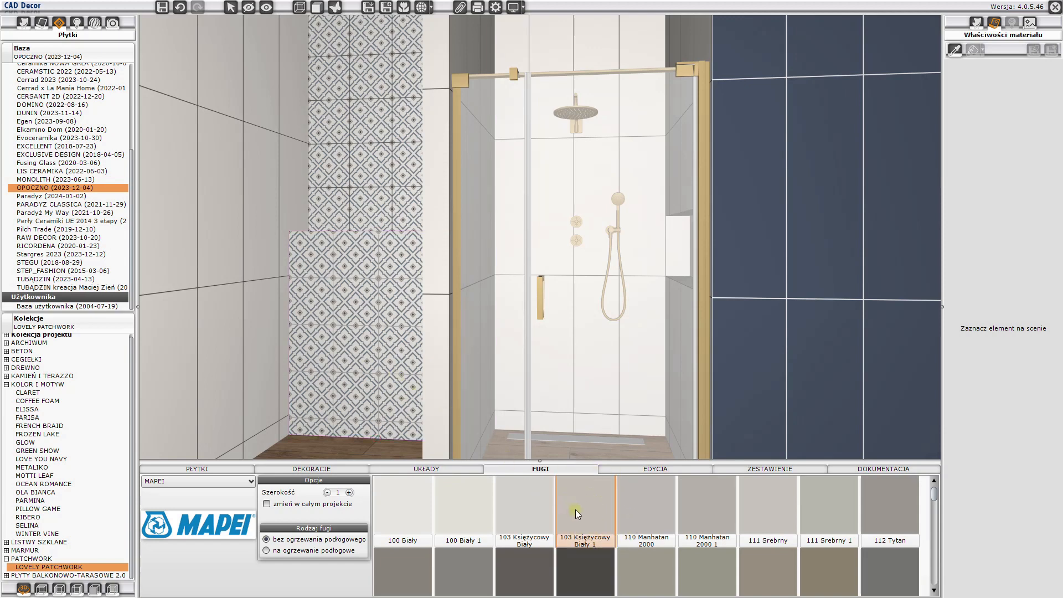
left_click_drag(577, 511, 434, 297)
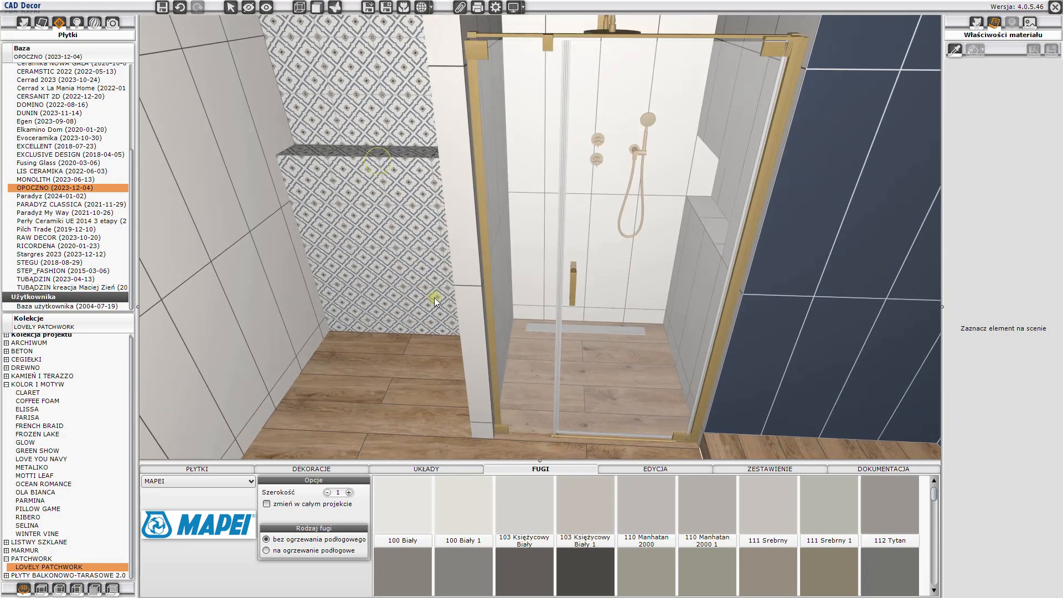
- Apply the 103 Księżycowy Biały 1 grout to the white tiles on the shower and patchwork recess walls
left_click_drag(589, 512, 520, 430)
left_click_drag(583, 512, 443, 246)
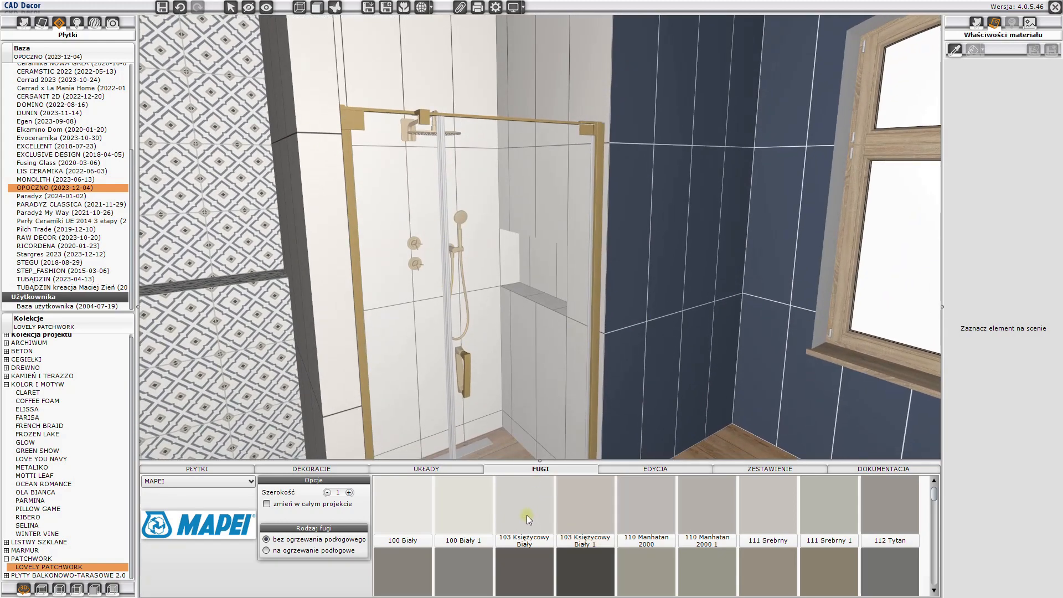
left_click_drag(577, 513, 563, 406)
left_click_drag(574, 73, 542, 250)
left_click_drag(597, 534, 449, 263)
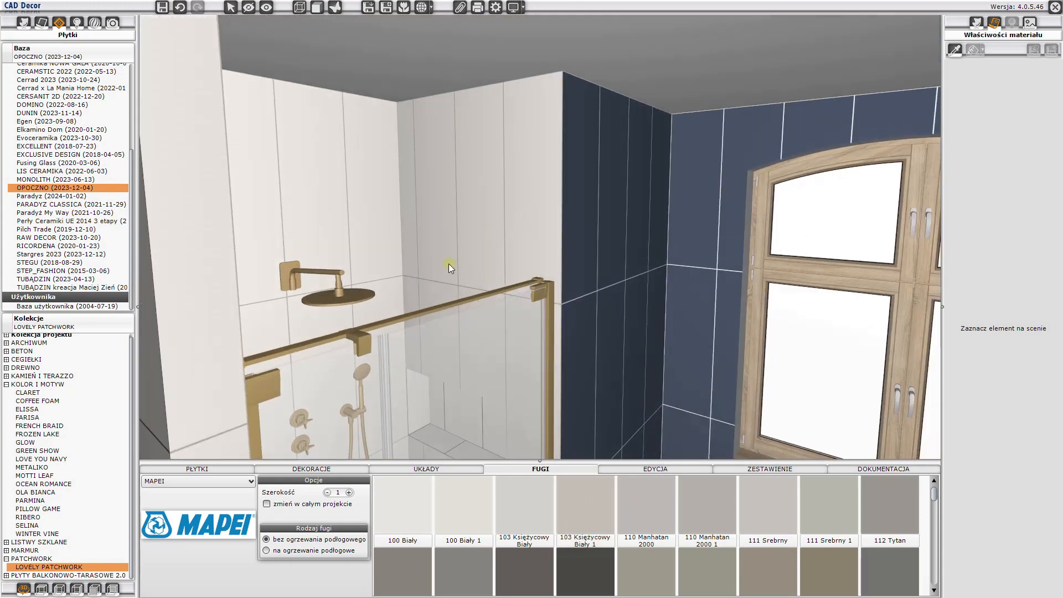
right_click_drag(448, 264, 494, 180)
left_click_drag(587, 518, 482, 366)
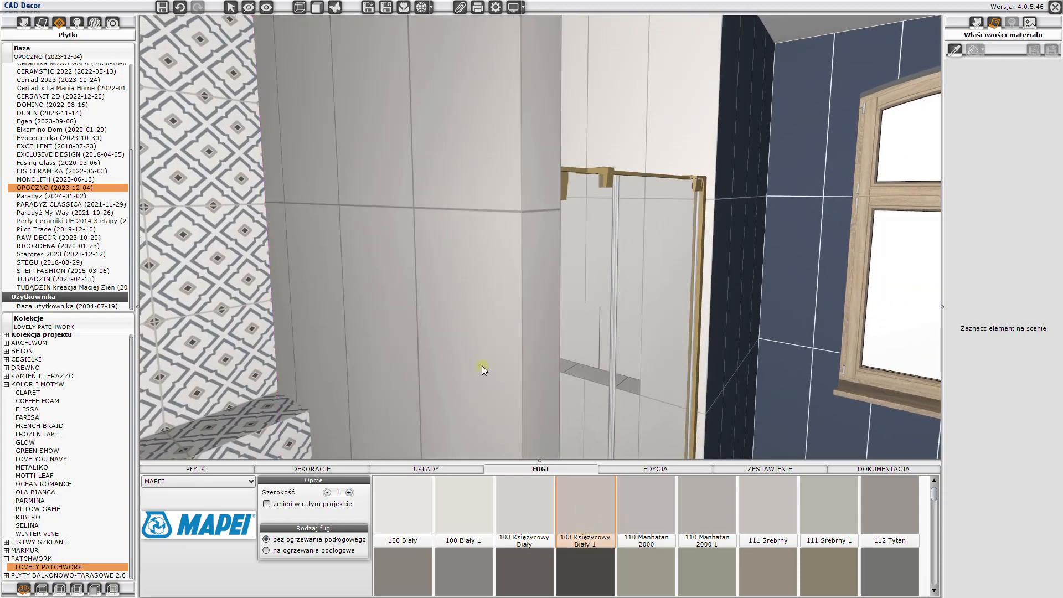
- Hide the glass shower enclosure in front of the recess in the shower wall
left_click(248, 7)
left_click(581, 287)
right_click_drag(601, 295, 484, 165)
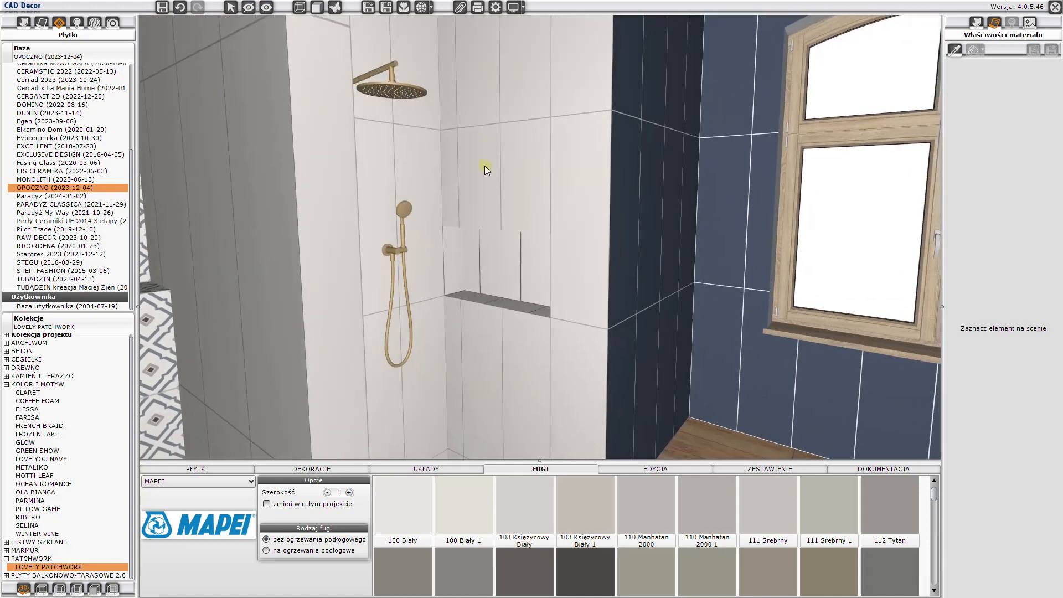
- Shift the tiles on the shower recess's bottom ledge so their joints line up with the vertical joints of the recess's back face
scroll(497, 247, "up", 3)
left_click_drag(484, 166, 522, 354)
right_click_drag(523, 354, 524, 238)
scroll(524, 238, "up", 2)
scroll(524, 239, "up", 2)
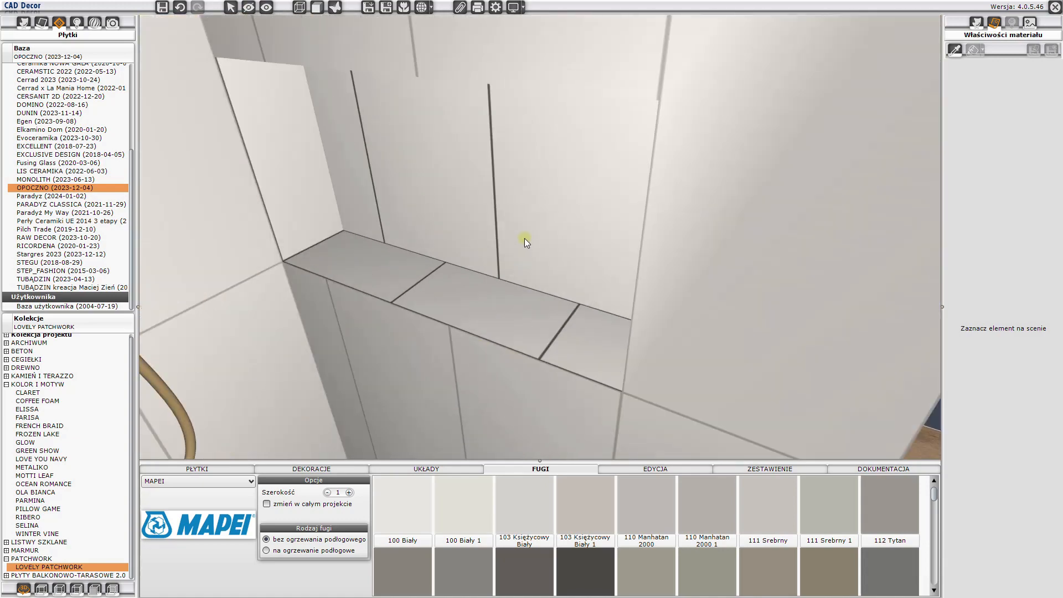
double_click(477, 287)
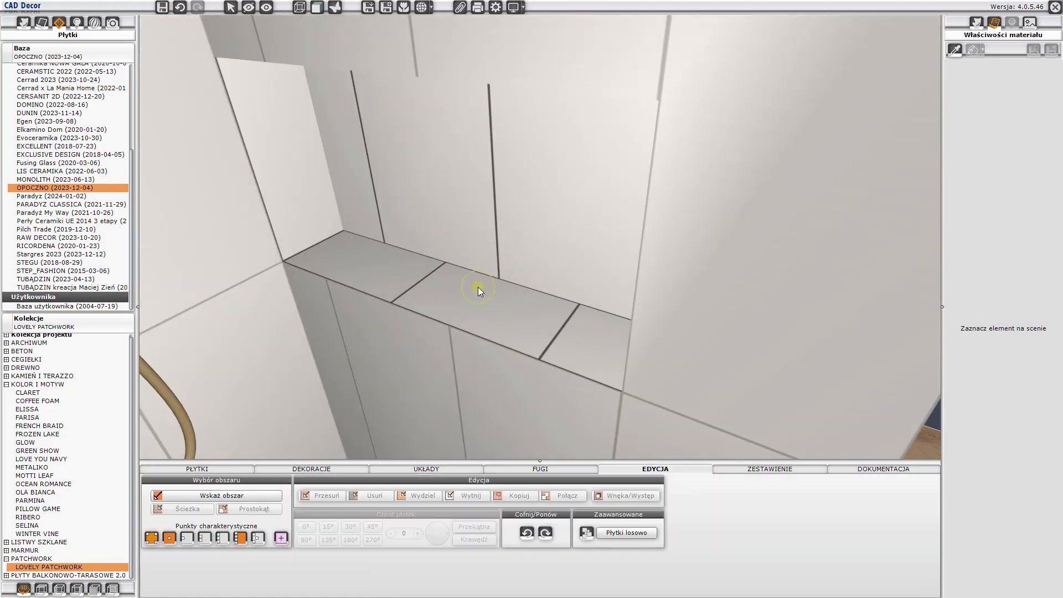
left_click(477, 287)
right_click(481, 288)
left_click(495, 295)
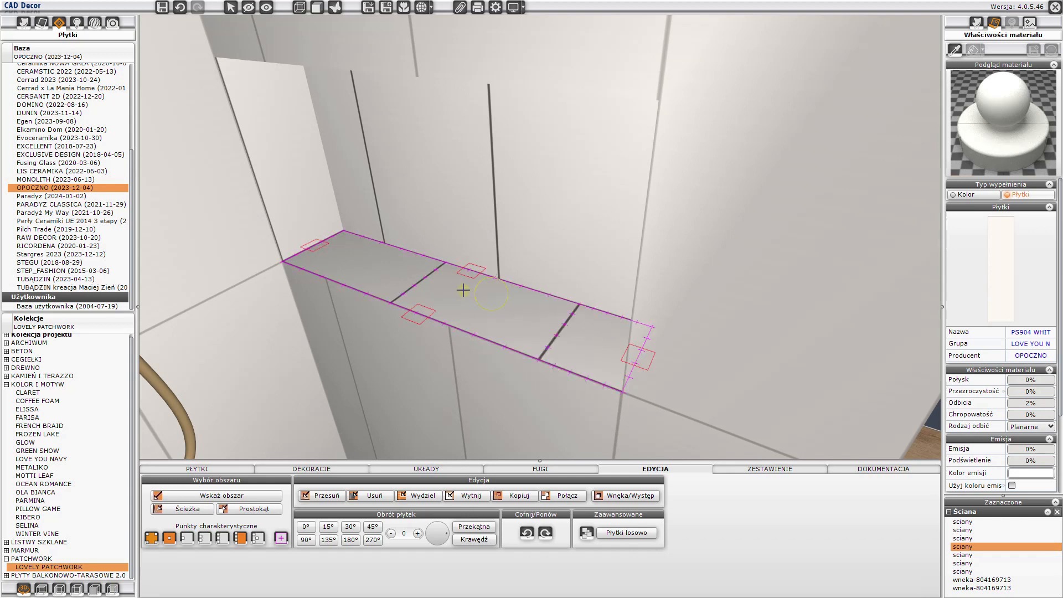
left_click(495, 281)
- Apply MAPEI grout 103 Księżycowy Biały 1 to the ledge, back, sides and underside of the top of the shower recess
left_click_drag(461, 337, 436, 208)
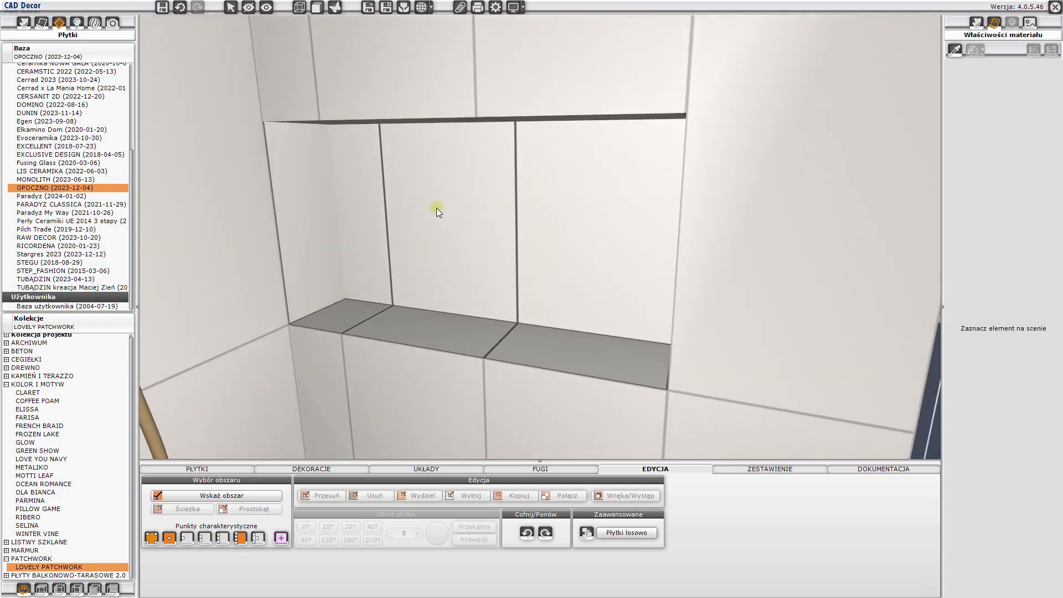
left_click(541, 474)
left_click(576, 512)
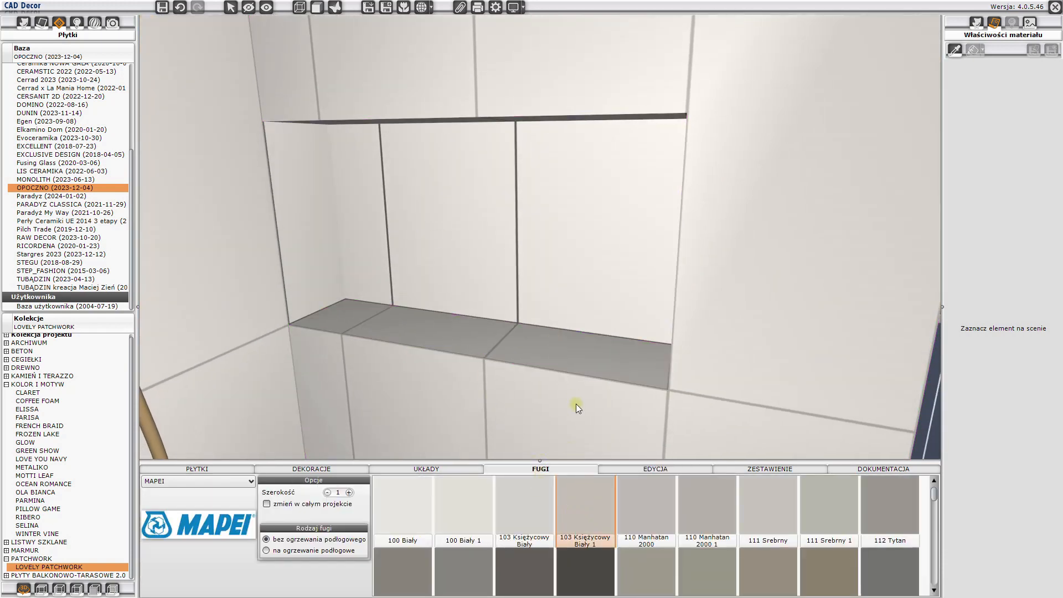
left_click(566, 356)
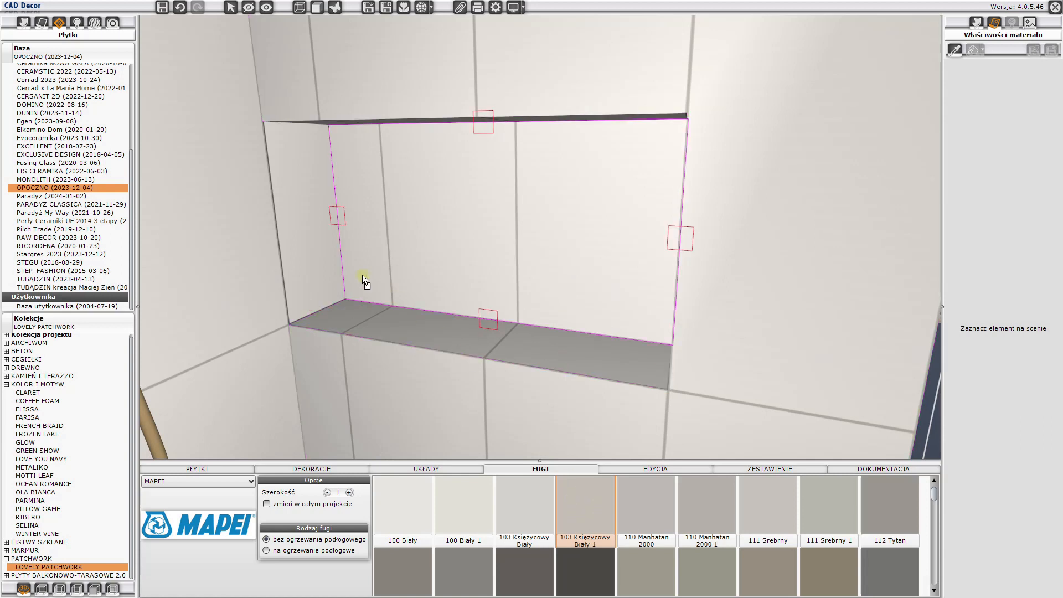
left_click(306, 251)
left_click_drag(413, 292, 445, 221)
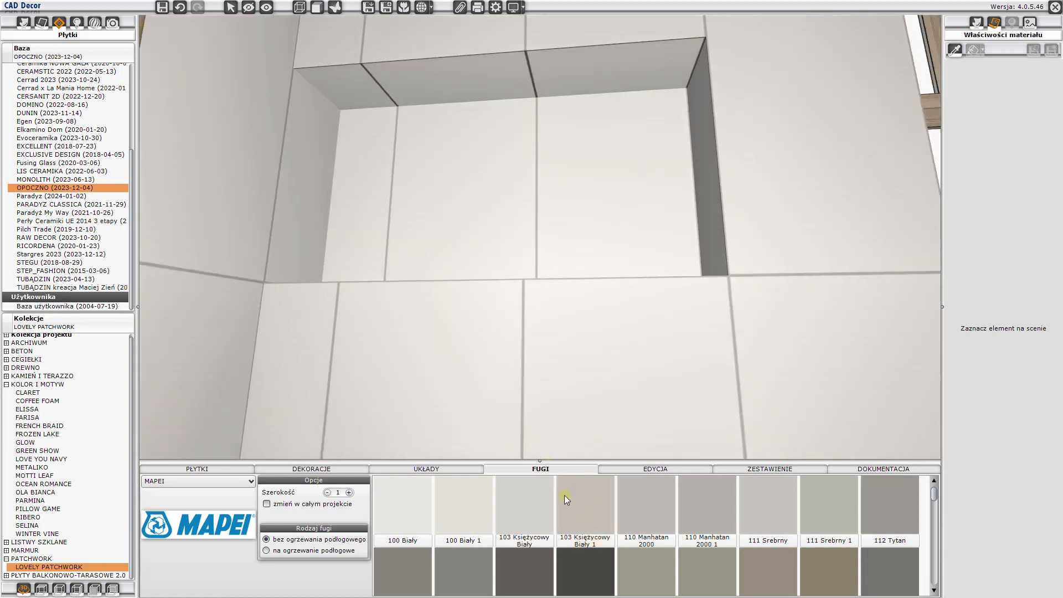
left_click(537, 81)
left_click_drag(537, 81, 569, 281)
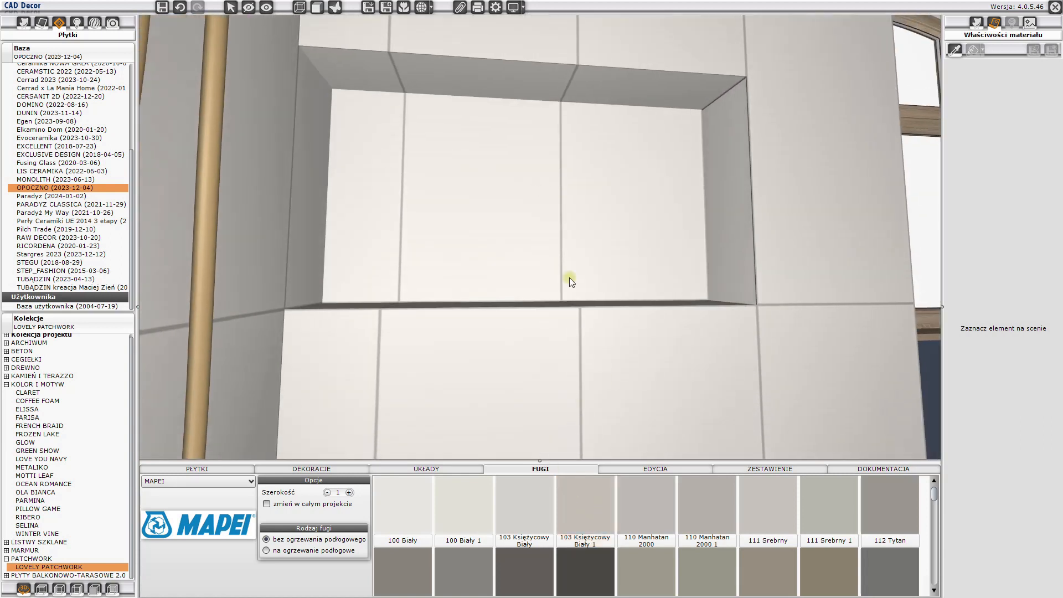
left_click(594, 510)
left_click(729, 258)
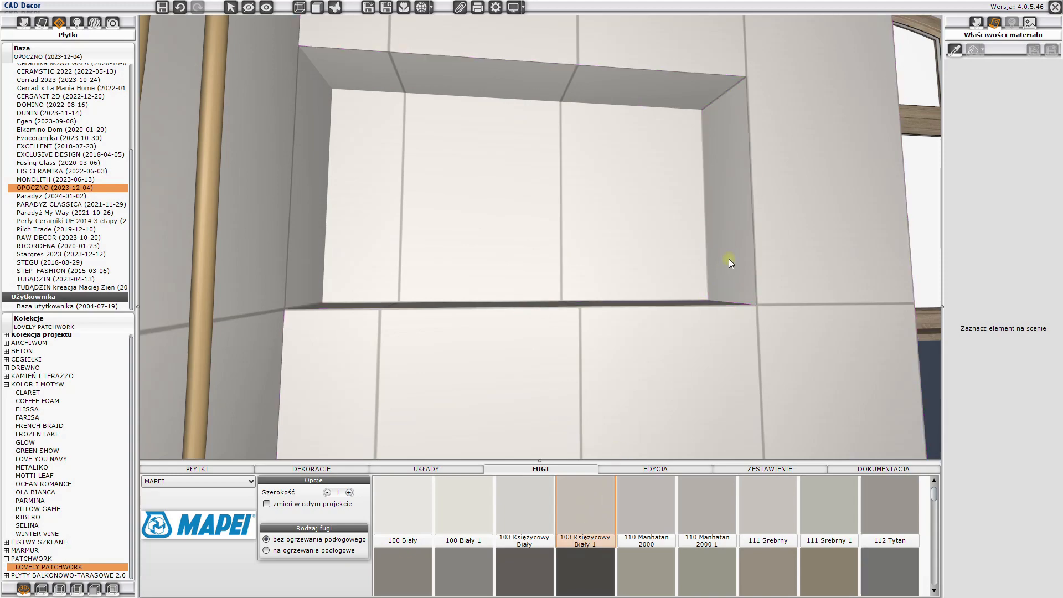
- Apply the 103 Księżycowy Biały 1 grout to both patchwork-tiled faces of the projection beside the washbasin cabinet
scroll(729, 258, "down", 6)
left_click_drag(731, 232, 653, 302)
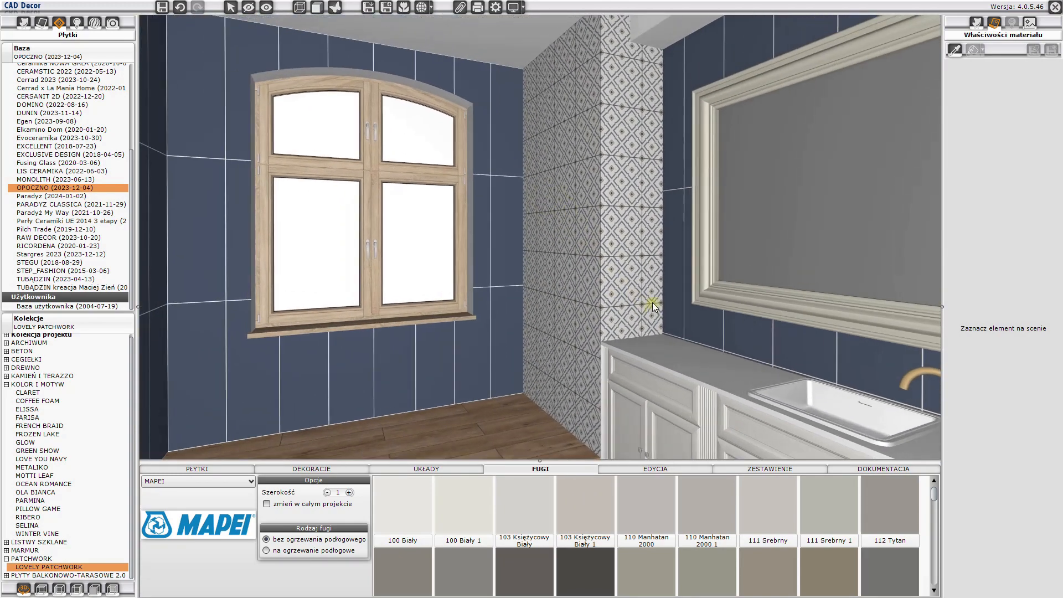
left_click(602, 506)
left_click(567, 284)
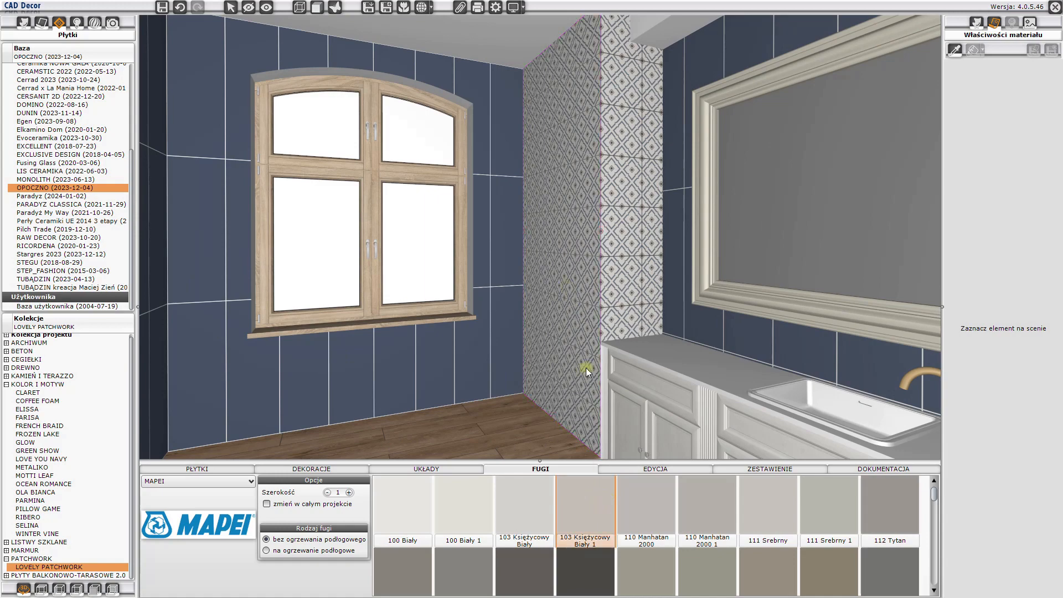
left_click(622, 281)
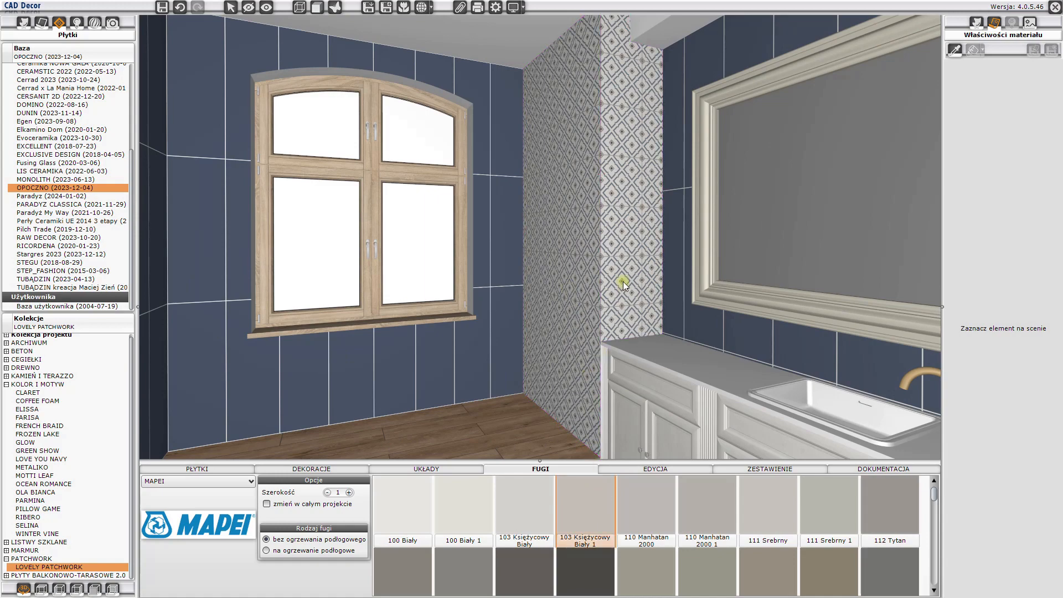
- Apply MAPEI grout 114 Antracyt to the navy tiles on the wall beside the shower, the window wall and the mirror wall
left_click_drag(623, 281, 505, 290)
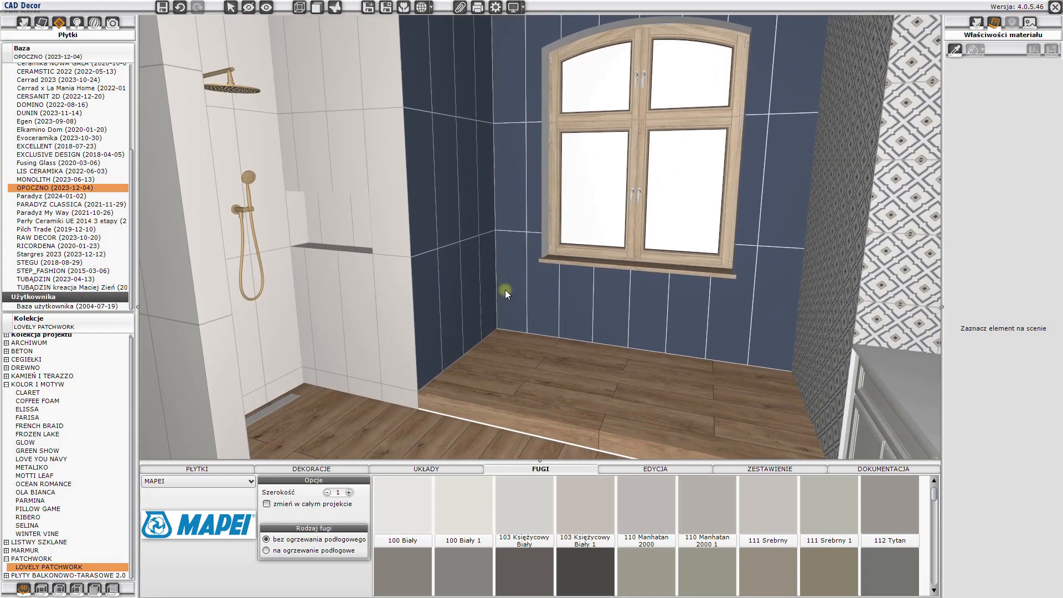
left_click_drag(499, 395, 530, 373)
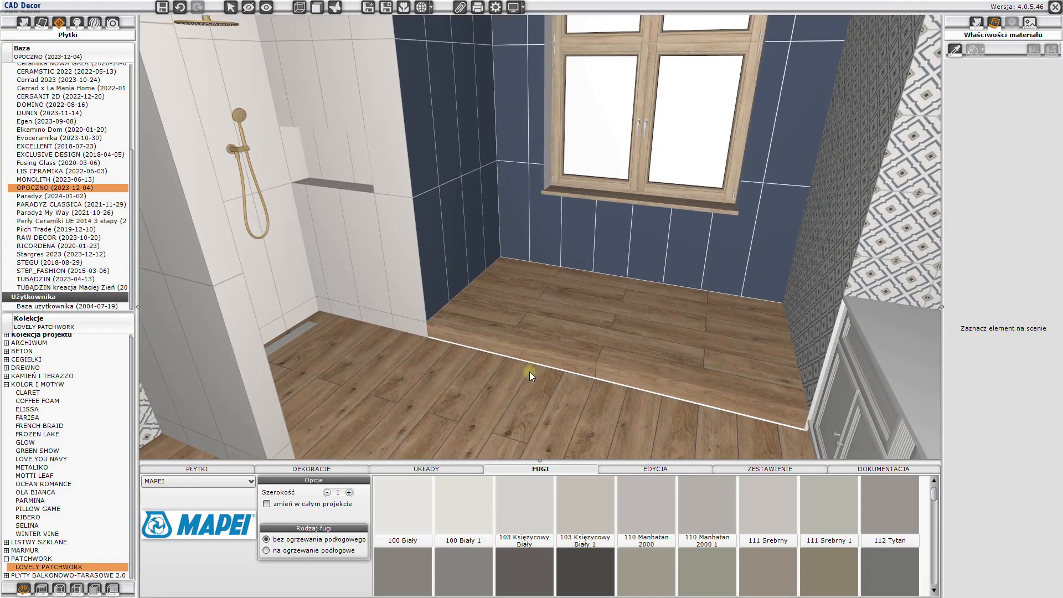
left_click(530, 570)
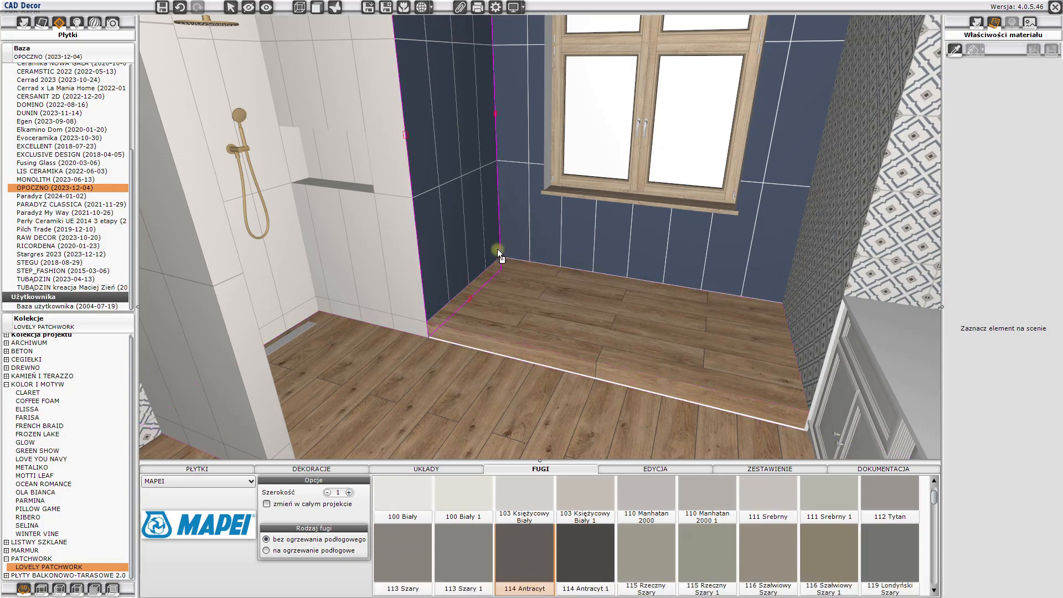
left_click(487, 229)
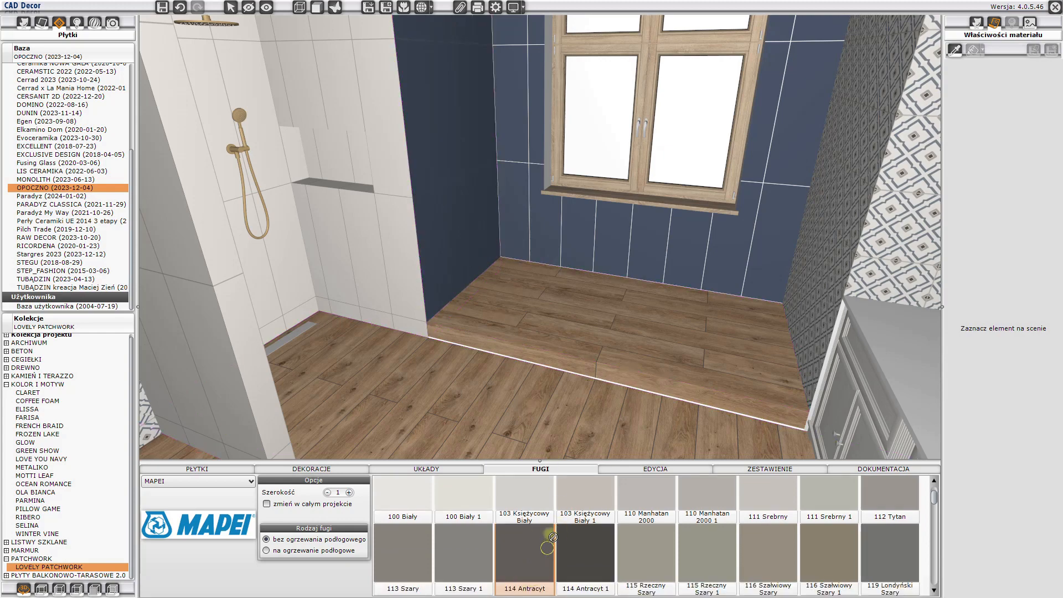
left_click(607, 245)
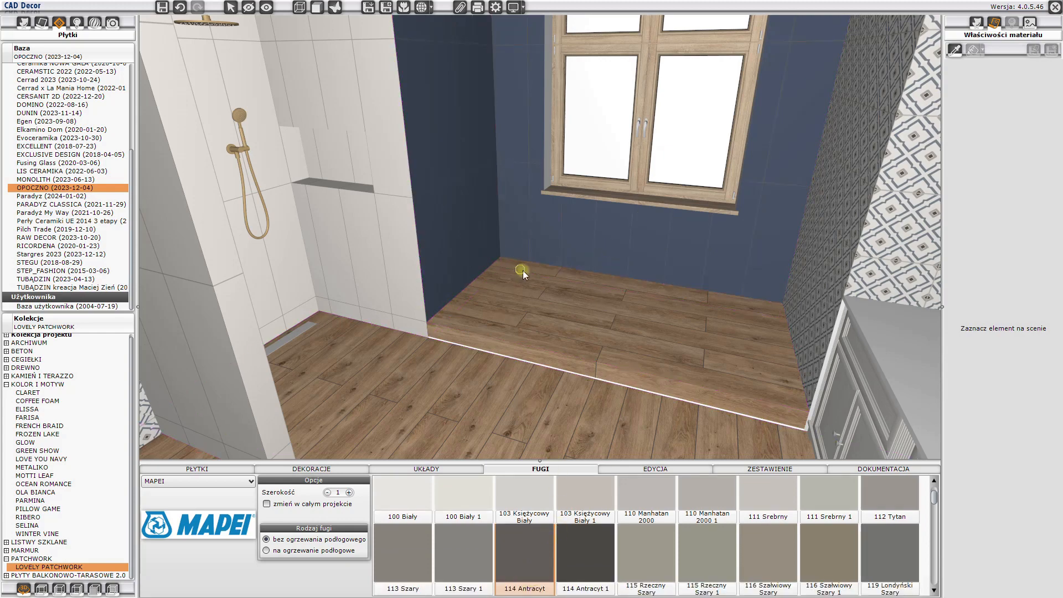
left_click_drag(523, 270, 778, 234)
left_click(534, 576)
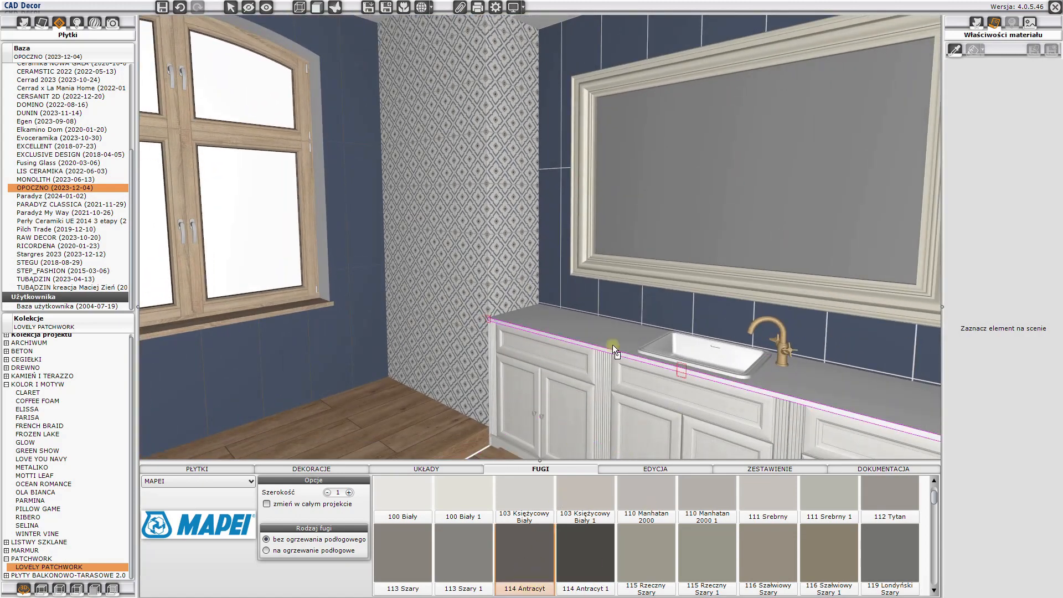
left_click(626, 310)
- Examine the corner where the washbasin cabinet's countertop meets the patchwork-tiled projection
left_click(505, 303)
mouse_move(519, 304)
left_mouse_down()
mouse_move(759, 273)
mouse_move(487, 277)
mouse_move(520, 247)
mouse_move(518, 321)
left_mouse_up()
scroll(518, 322, "up", 4)
middle_click_drag(517, 321, 517, 307)
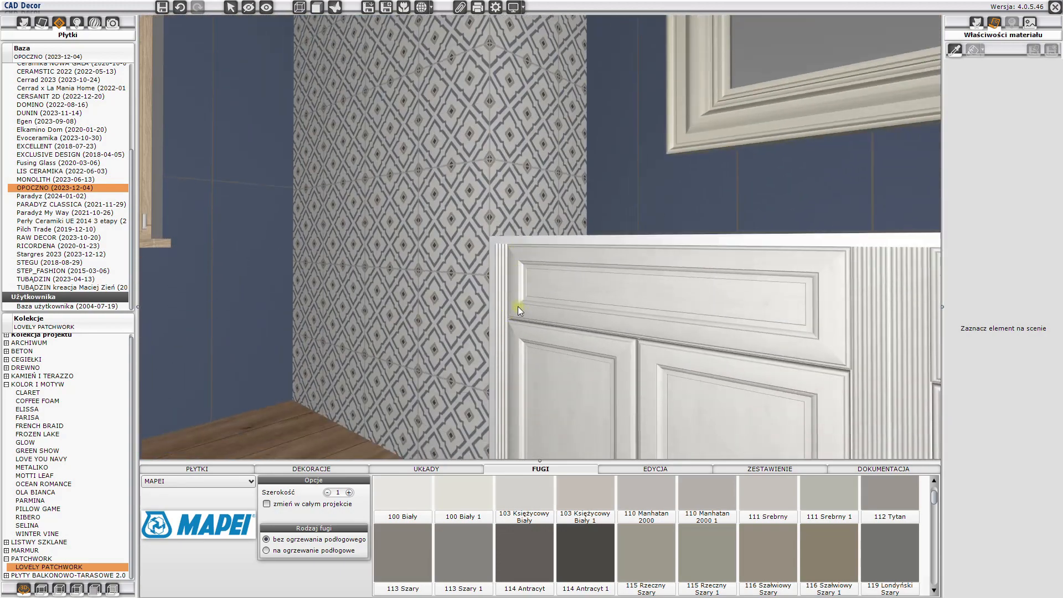
scroll(530, 284, "up", 1)
left_click_drag(529, 285, 494, 228)
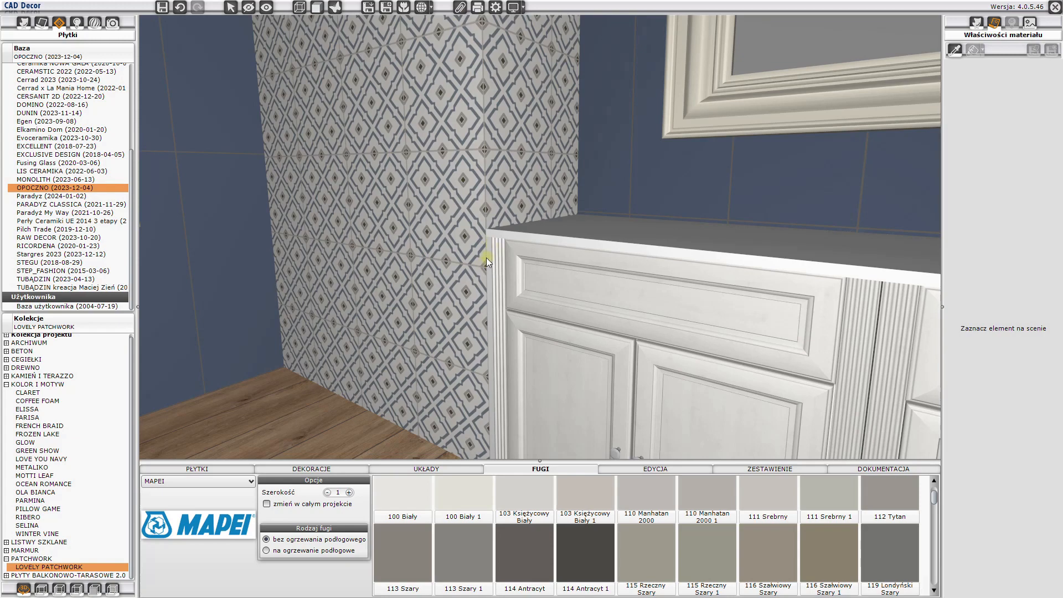
- Cover the area of the projection beside the washbasin cabinet, below countertop level, with PATCHWORK GEOMETRIC FLOWER 29,8x29,8 tiles
left_click(225, 469)
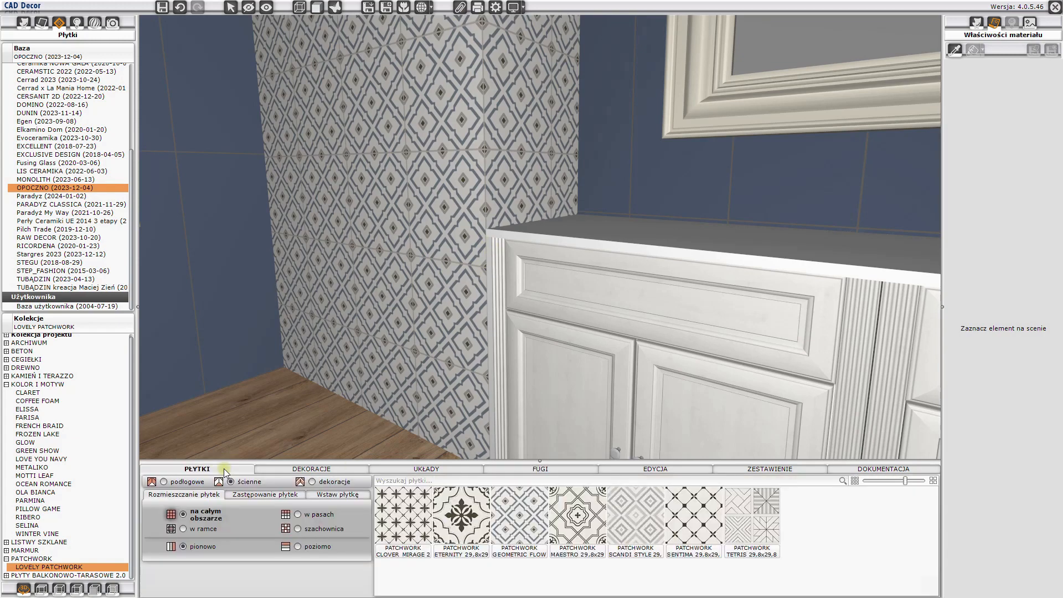
left_click(506, 520)
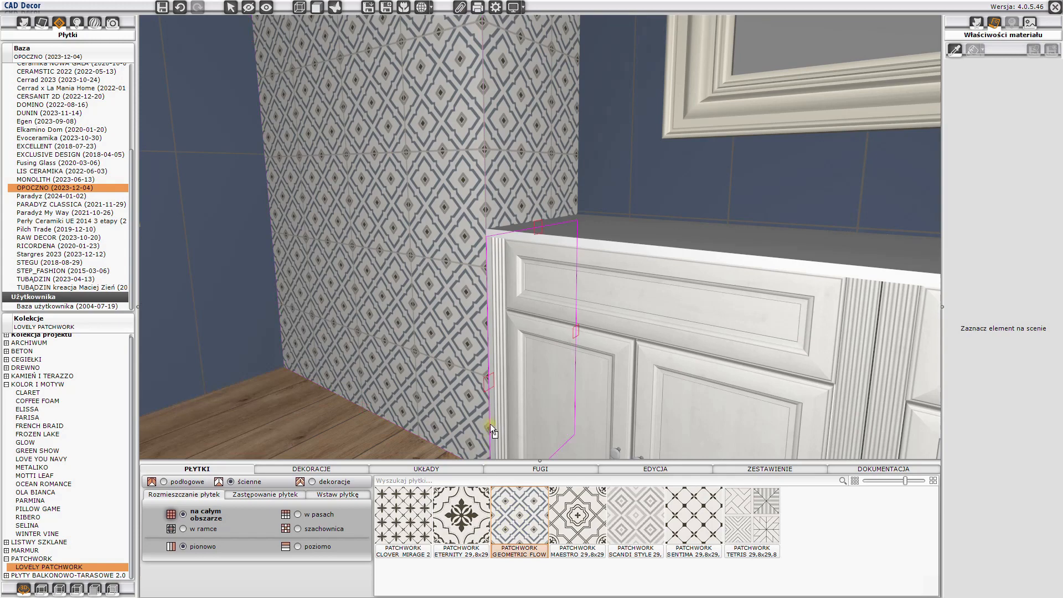
left_click(492, 428)
- Shift the new tile area beside the cabinet so its joints line up with the tiling on the projection's adjacent face
left_click_drag(496, 421, 496, 374)
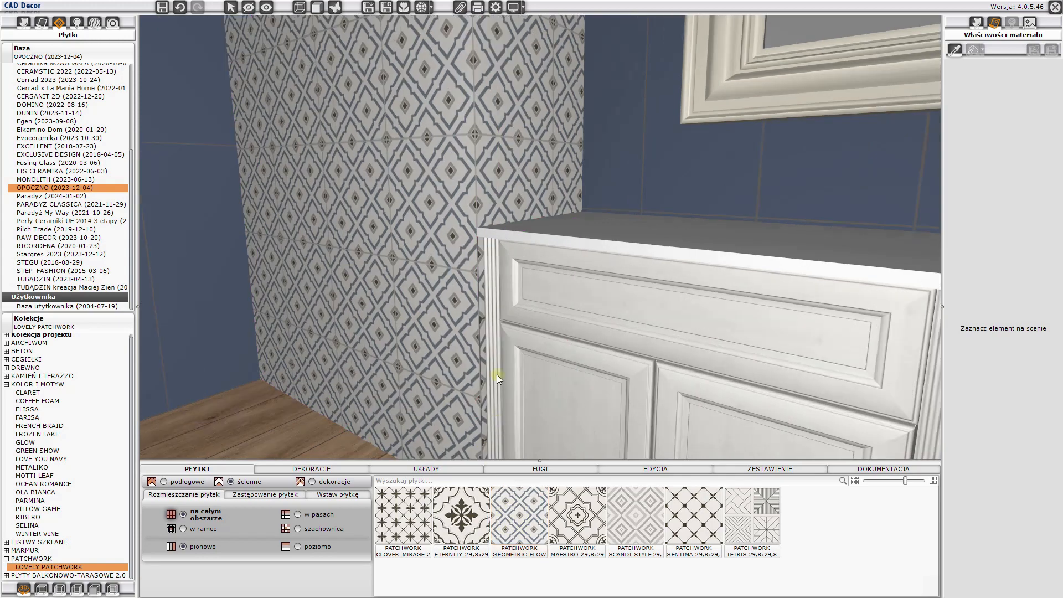
left_click(483, 278)
right_click(484, 278)
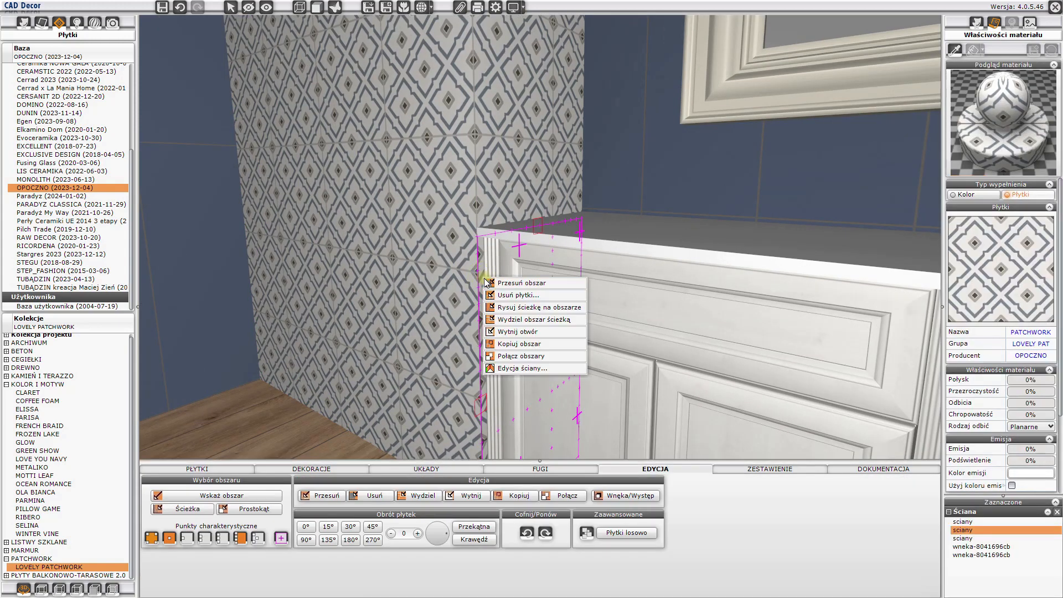
left_click(515, 283)
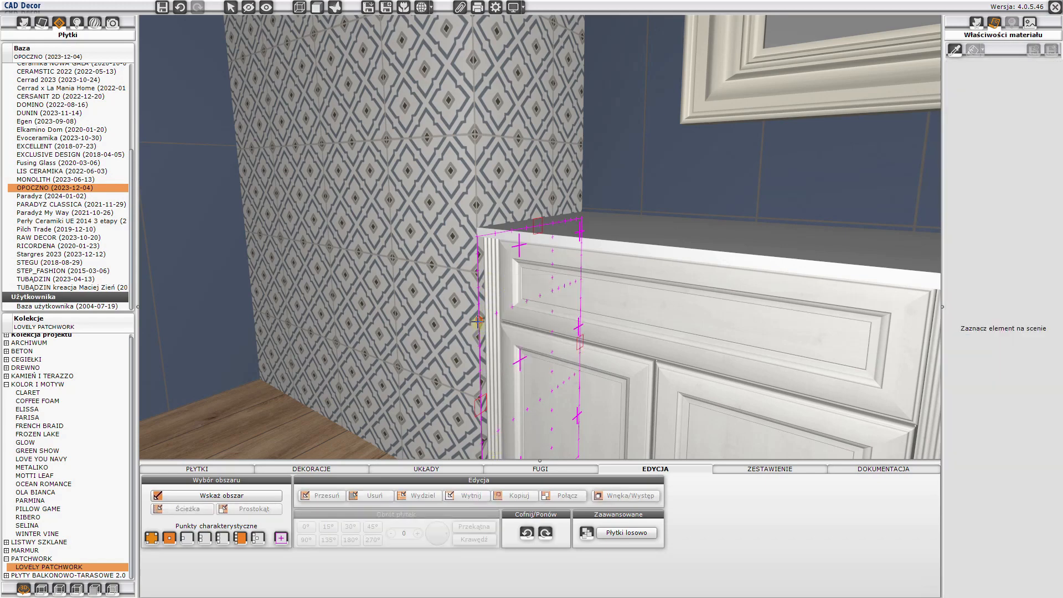
left_click(480, 277)
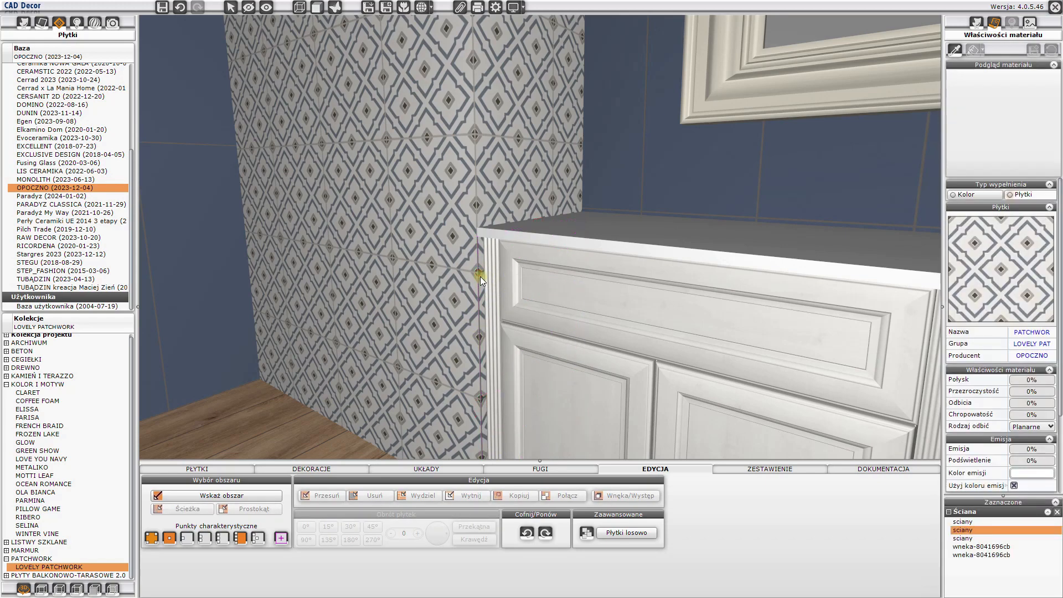
- Apply MAPEI grout 103 Księżycowy Biały 1 to the newly tiled area beside the washbasin cabinet
left_click(546, 470)
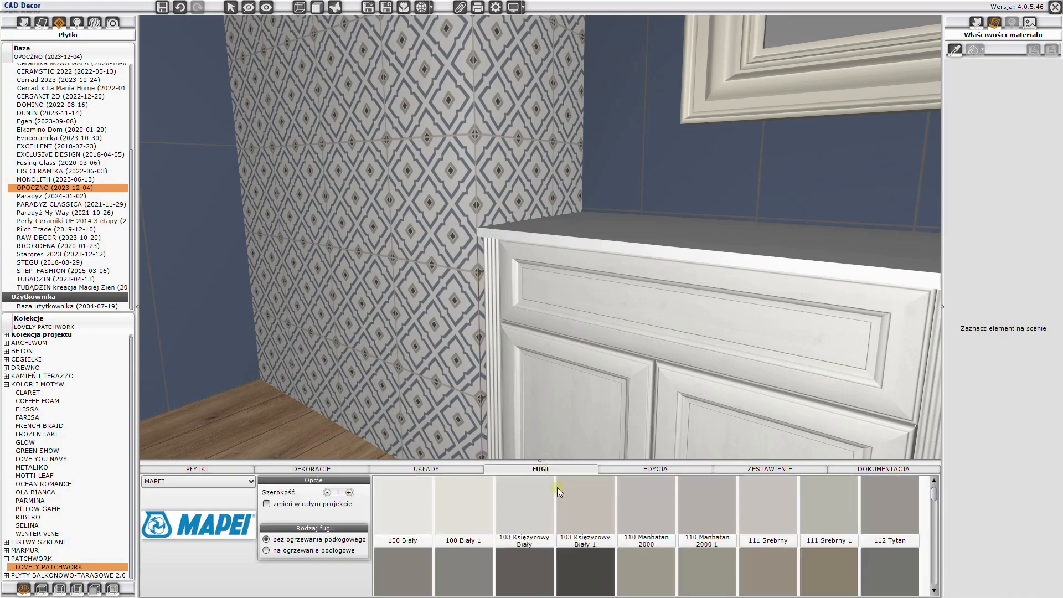
left_click(560, 491)
left_click(483, 368)
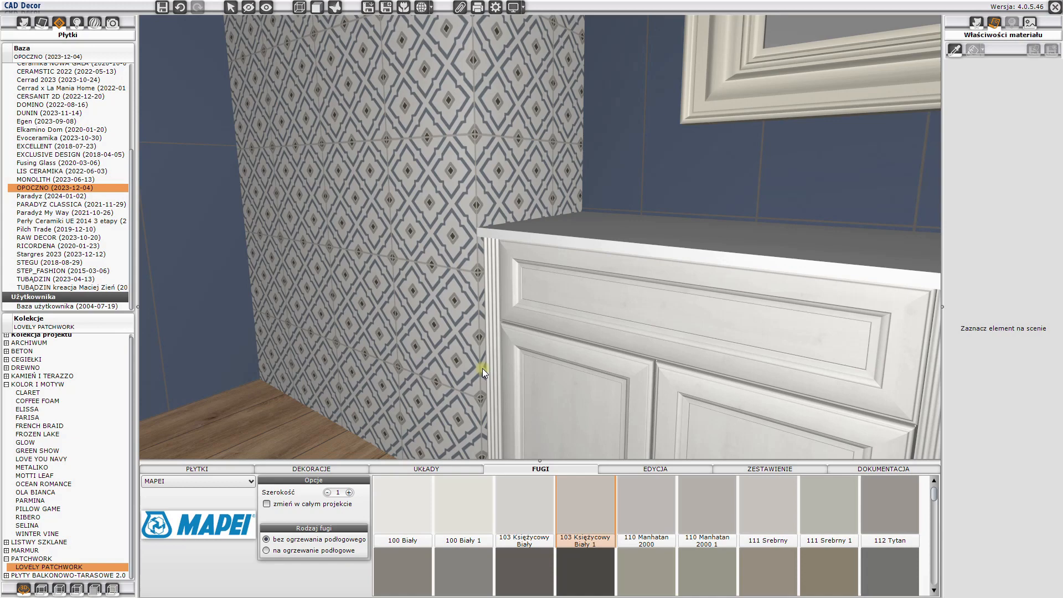
- Show the hidden objects again, including the shower enclosure
scroll(483, 368, "down", 5)
left_click_drag(590, 346, 307, 64)
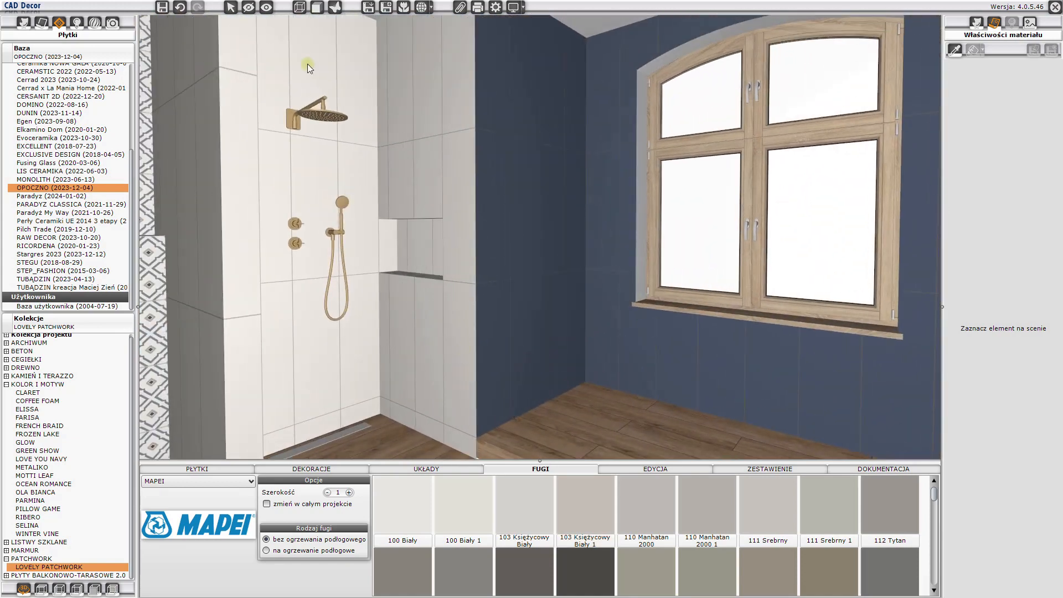
left_click(267, 7)
left_click_drag(536, 230, 681, 279)
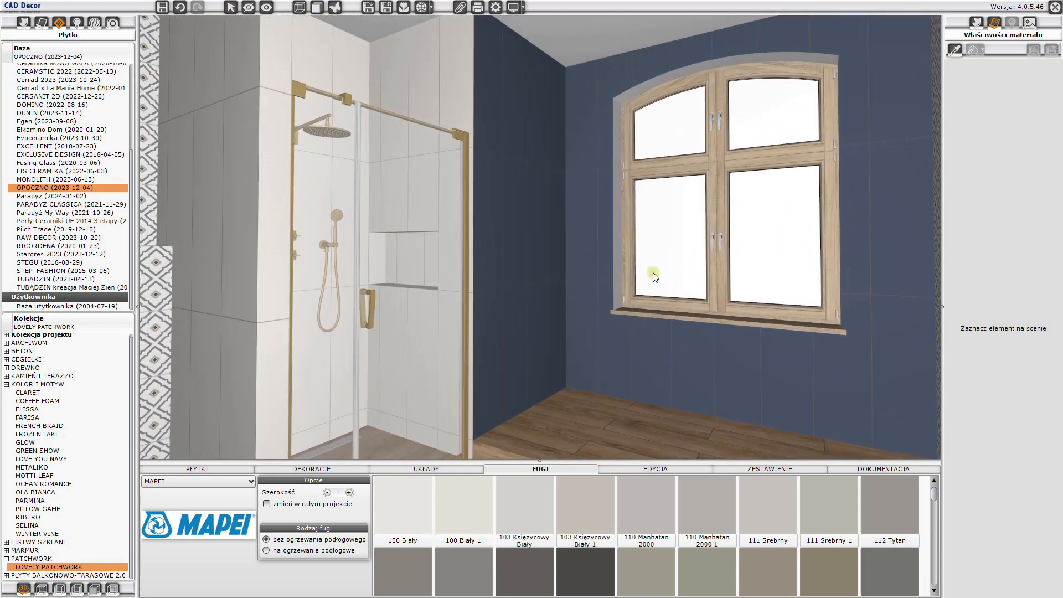
- Search the OMNIRES interior elements for "classica m"
left_click(23, 23)
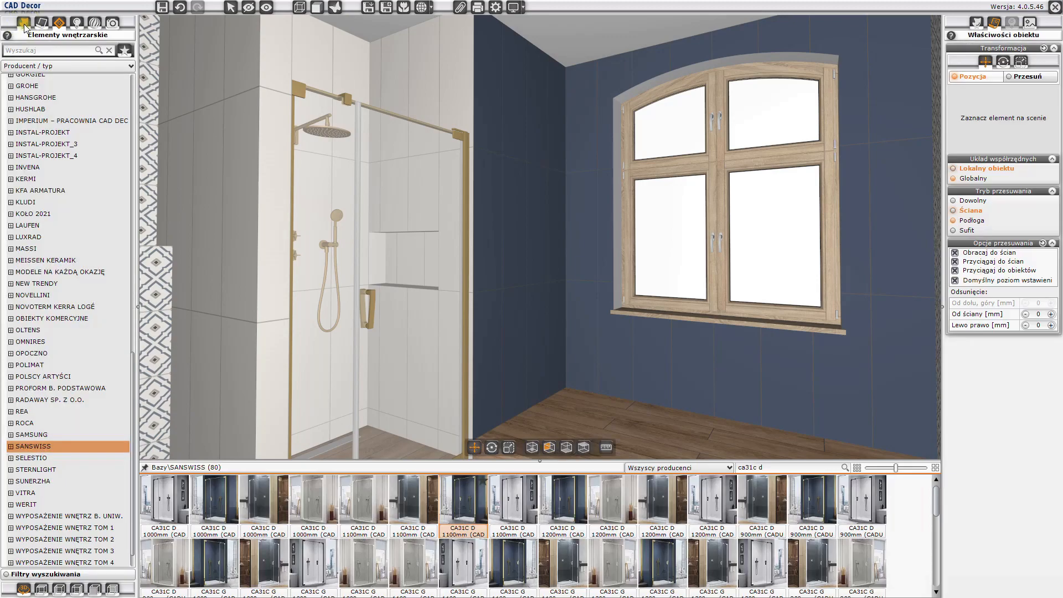
left_click_drag(373, 212, 473, 294)
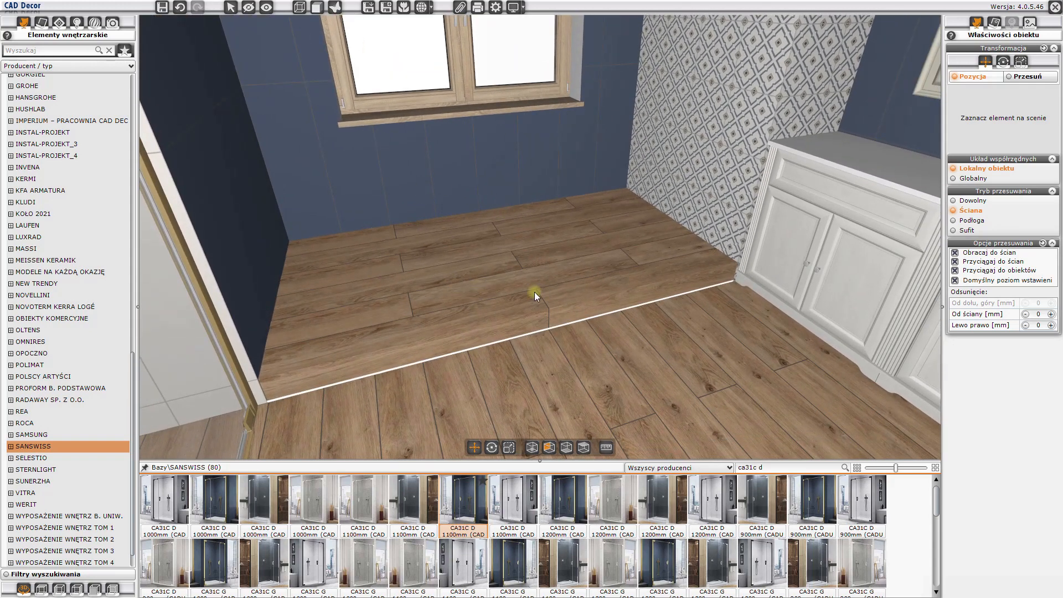
left_click(34, 342)
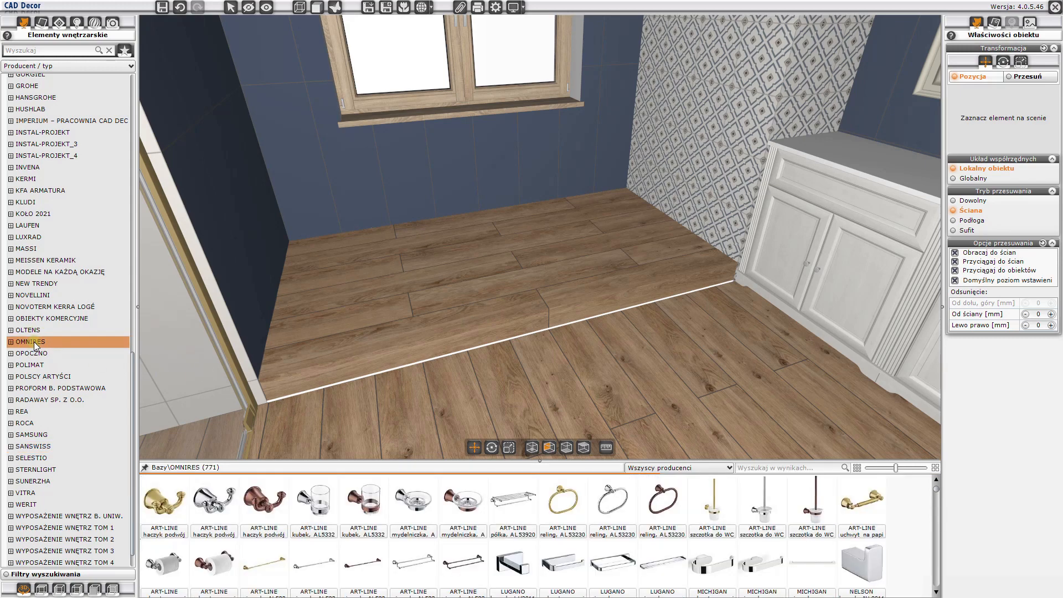
left_click(768, 469)
type("classic")
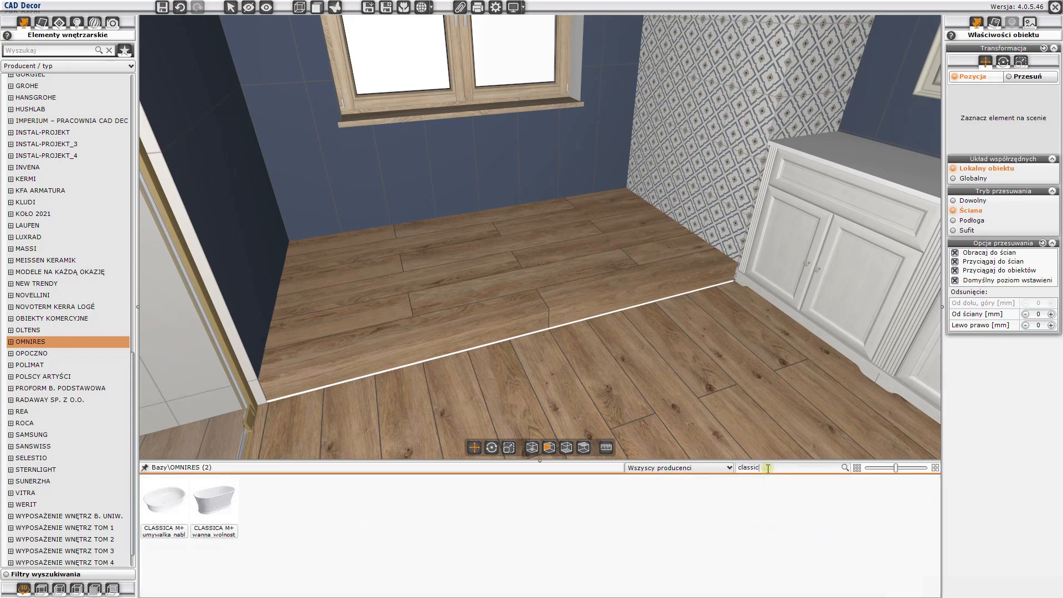
type("a m")
- Place the CLASSICA M+ freestanding bathtub, 160 x 79 cm, on the raised floor under the window, using the Podłoga movement mode
mouse_move(202, 504)
left_click(962, 221)
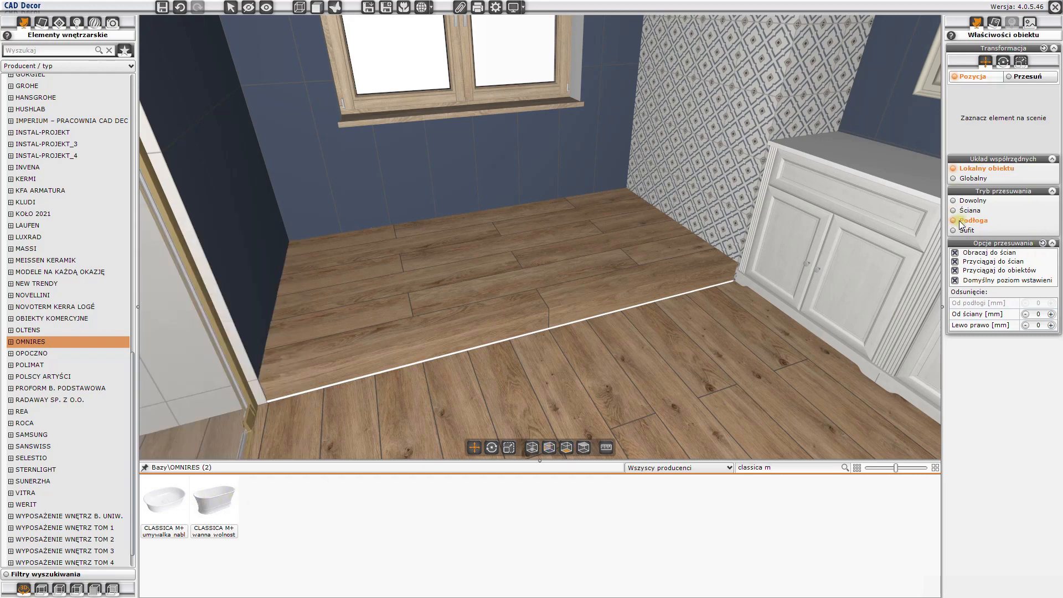
mouse_move(218, 514)
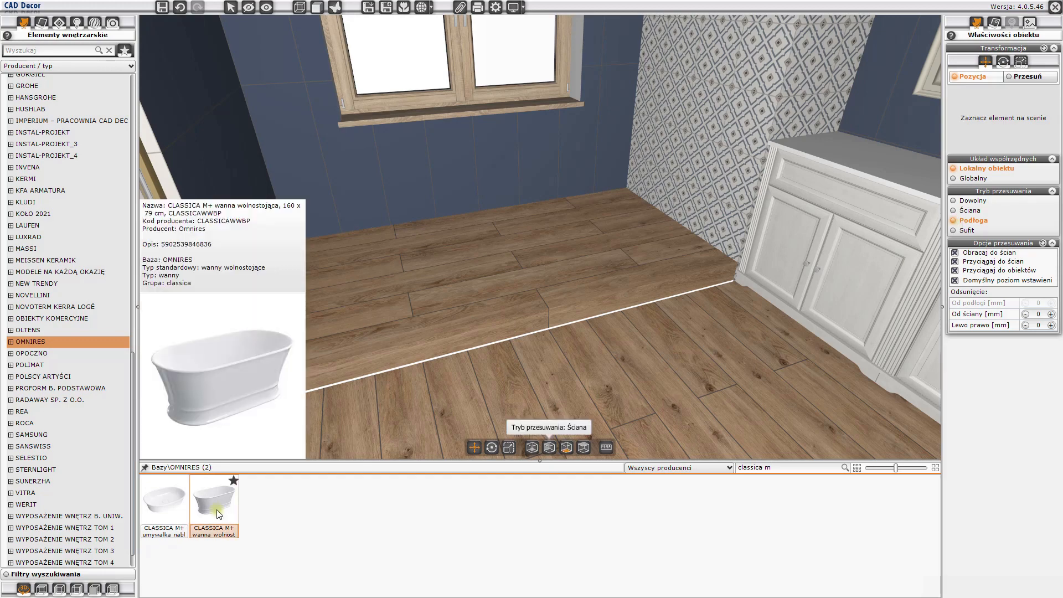
left_click_drag(219, 514, 674, 261)
key("Escape")
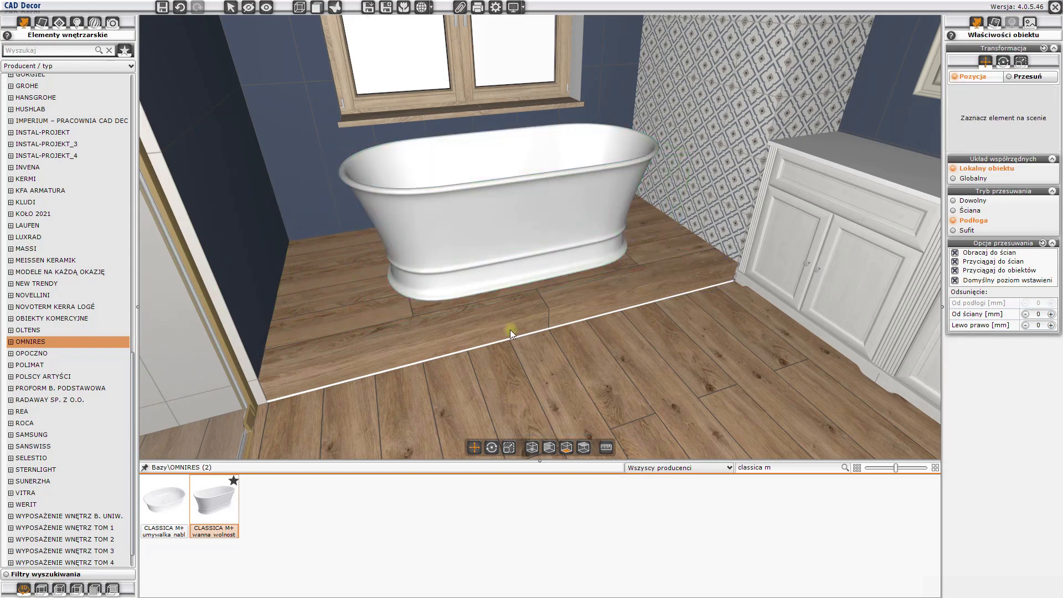
- Search the BESCO interior elements for "retro ii"
left_click_drag(510, 330, 525, 158)
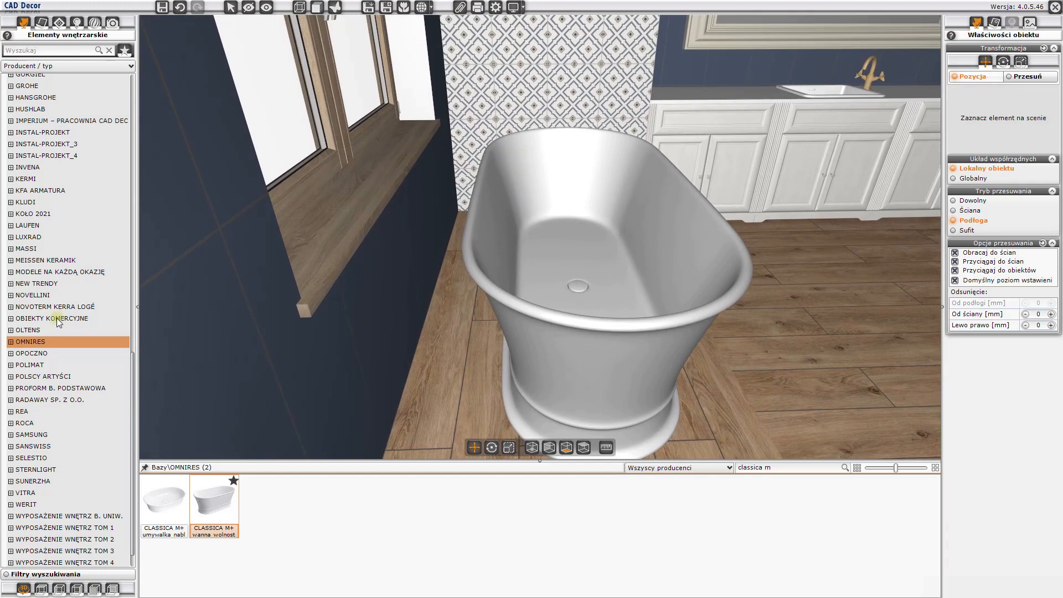
scroll(58, 321, "up", 14)
scroll(58, 321, "up", 5)
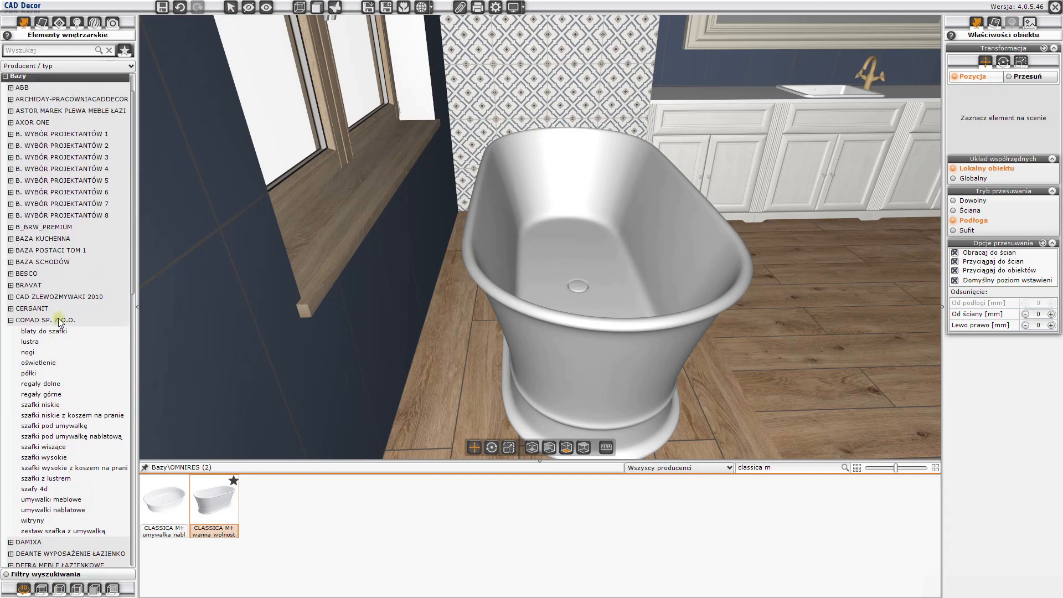
left_click(26, 273)
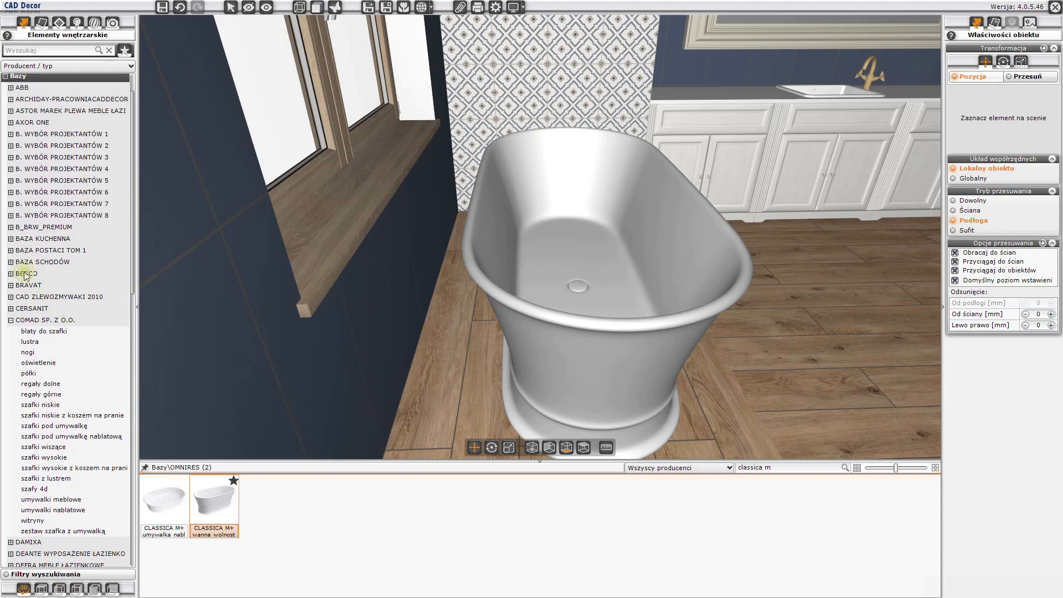
left_click(761, 467)
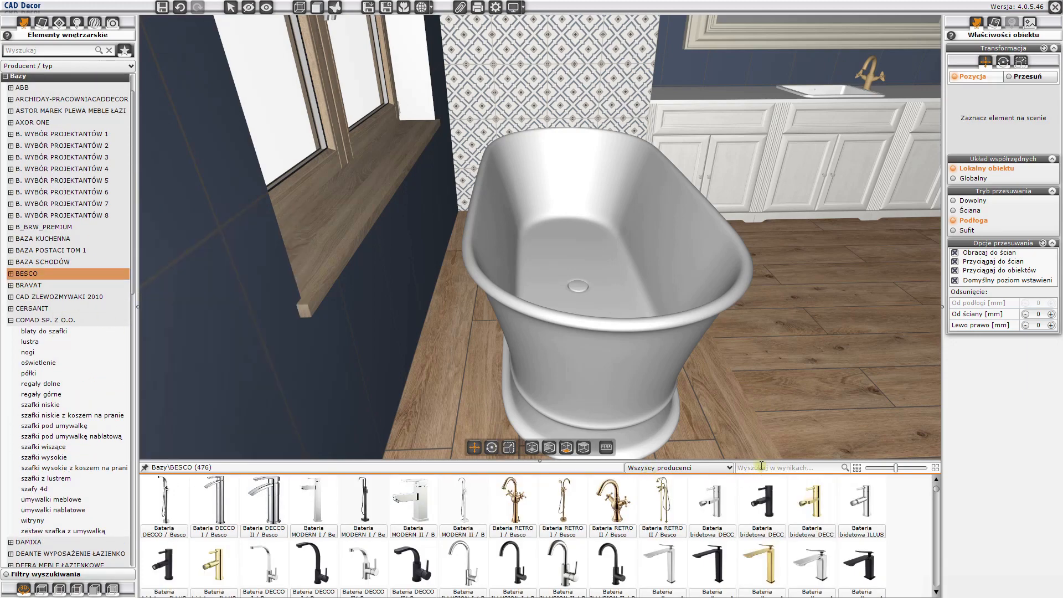
type("retro ii")
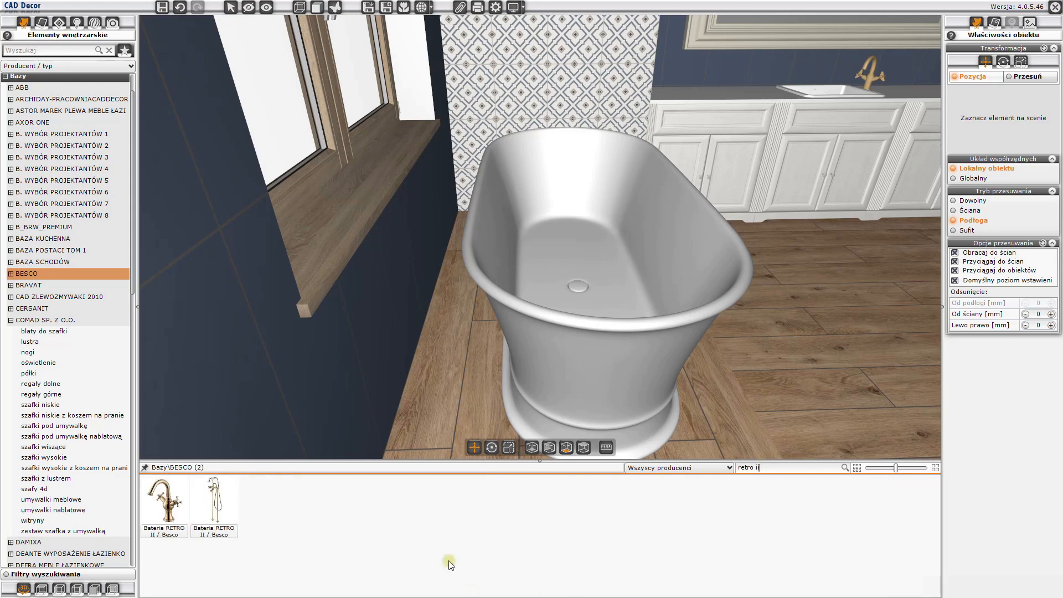
- Place the floor-standing Bateria RETRO II bath tap on the floor between the bathtub and the window wall
mouse_move(216, 511)
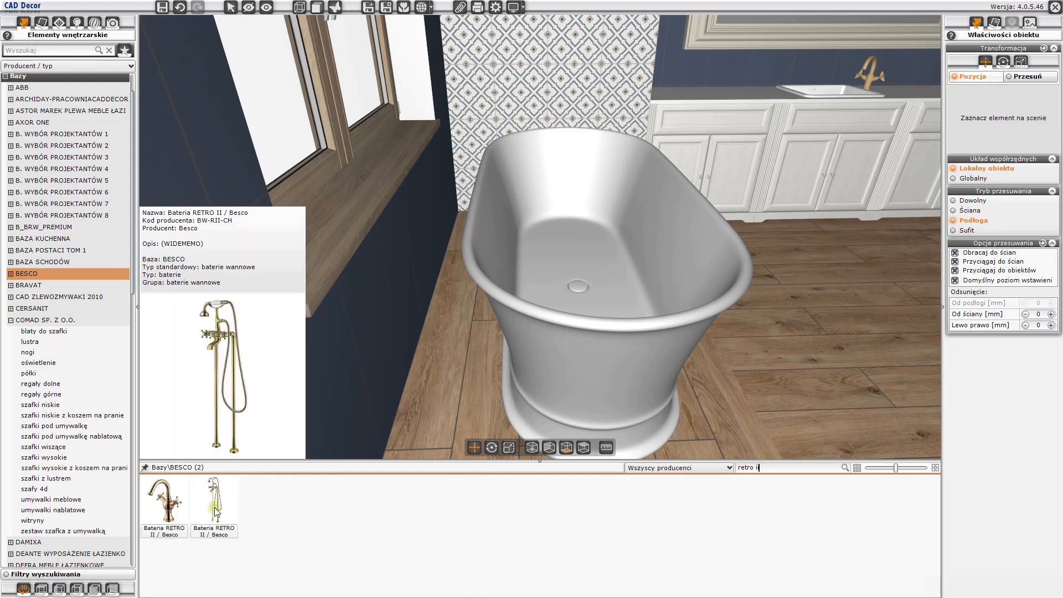
left_click_drag(216, 511, 457, 344)
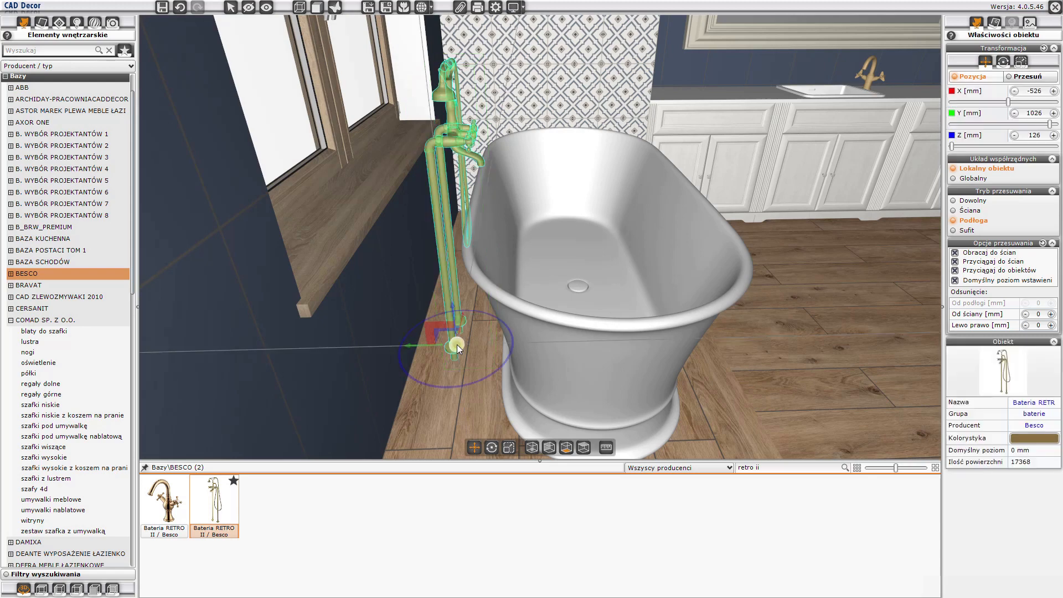
key("Escape")
- Move the RETRO II bath tap along the window wall to X -426 mm
left_click_drag(650, 338, 465, 257)
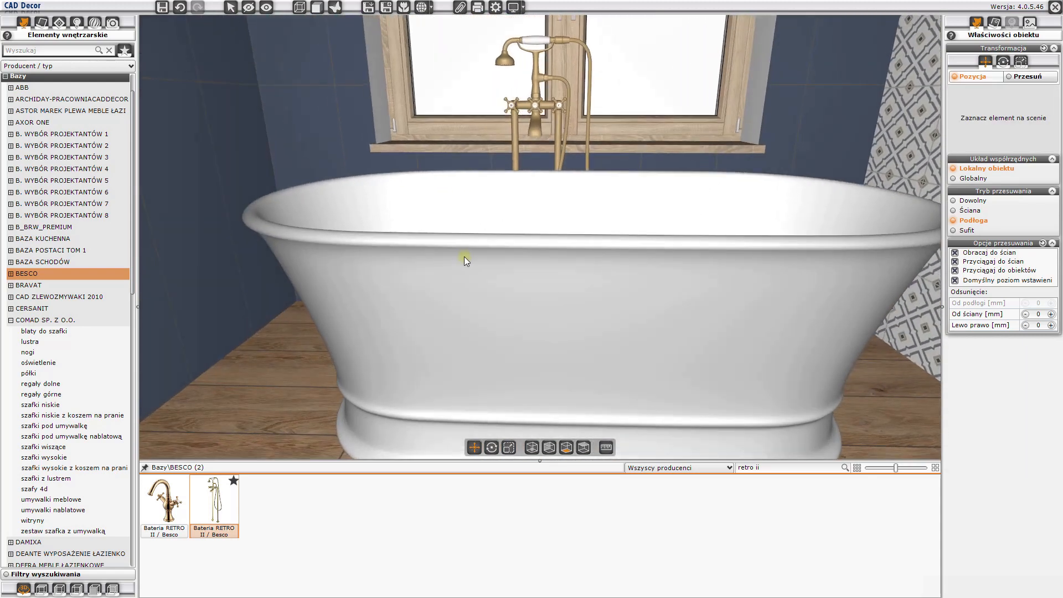
scroll(464, 257, "down", 5)
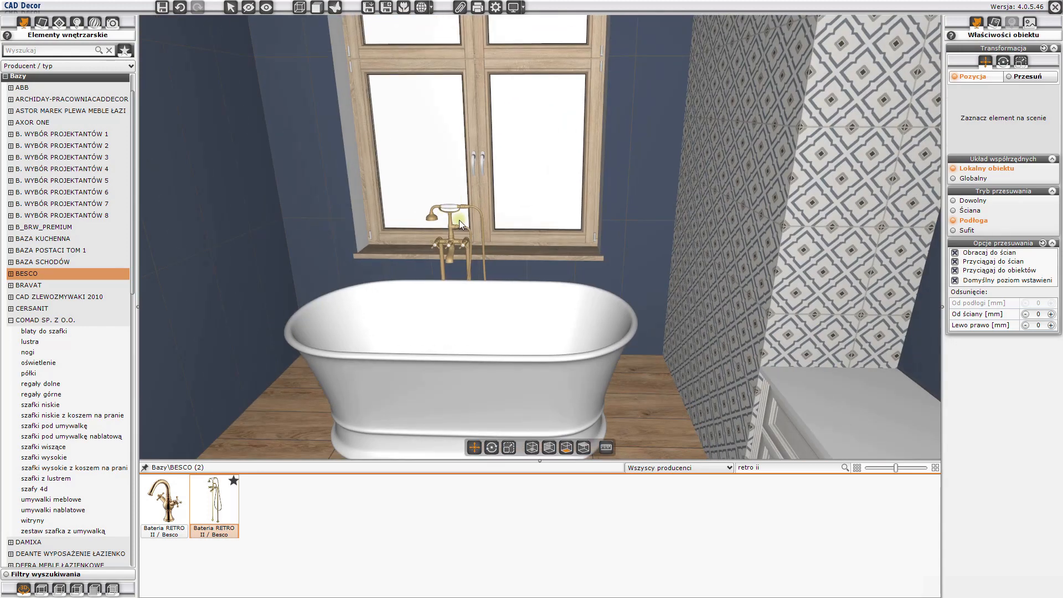
left_click_drag(460, 221, 525, 261)
left_click(527, 265)
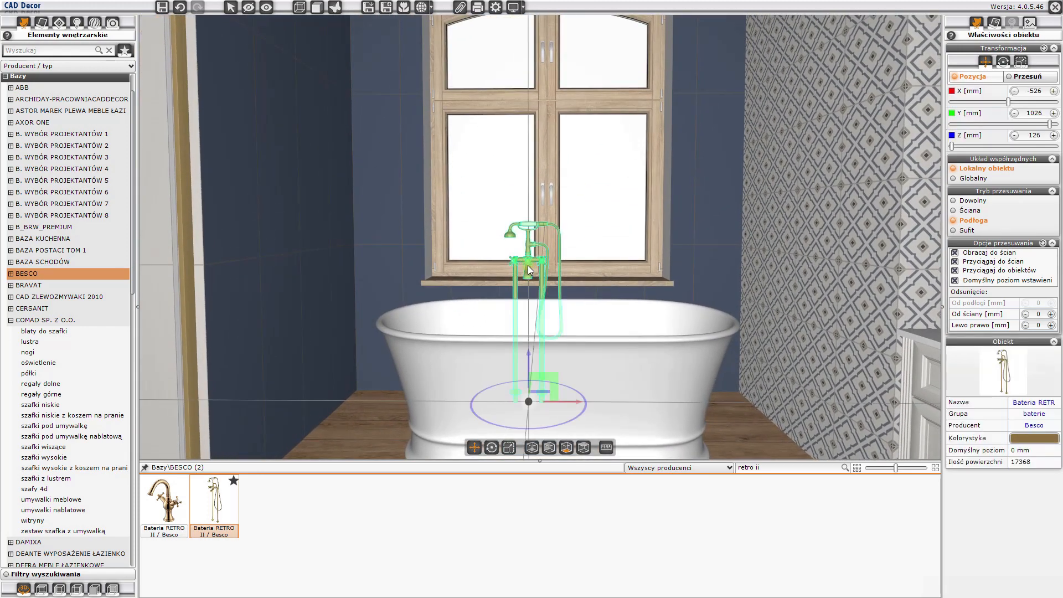
left_click_drag(566, 401, 582, 394)
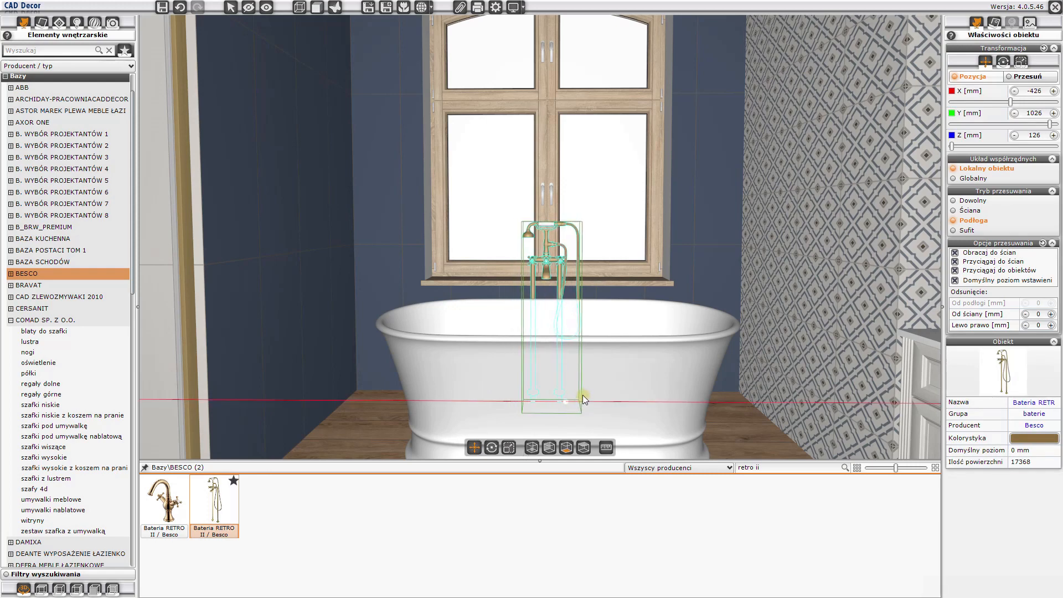
key("Escape")
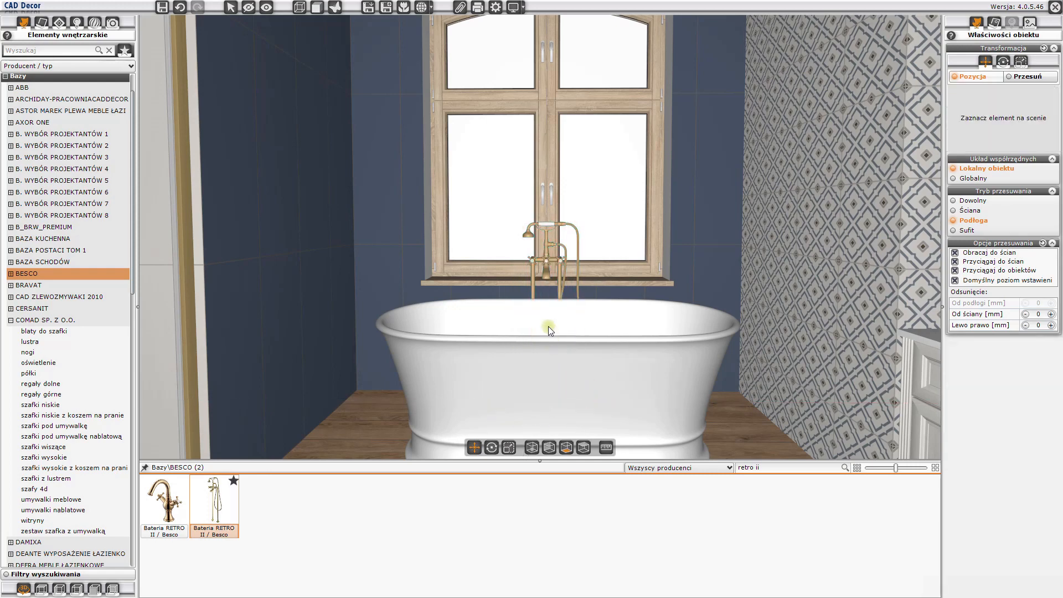
- Search all interior element databases for "carlo mini"
left_click_drag(549, 327, 490, 215)
left_click_drag(581, 254, 519, 311)
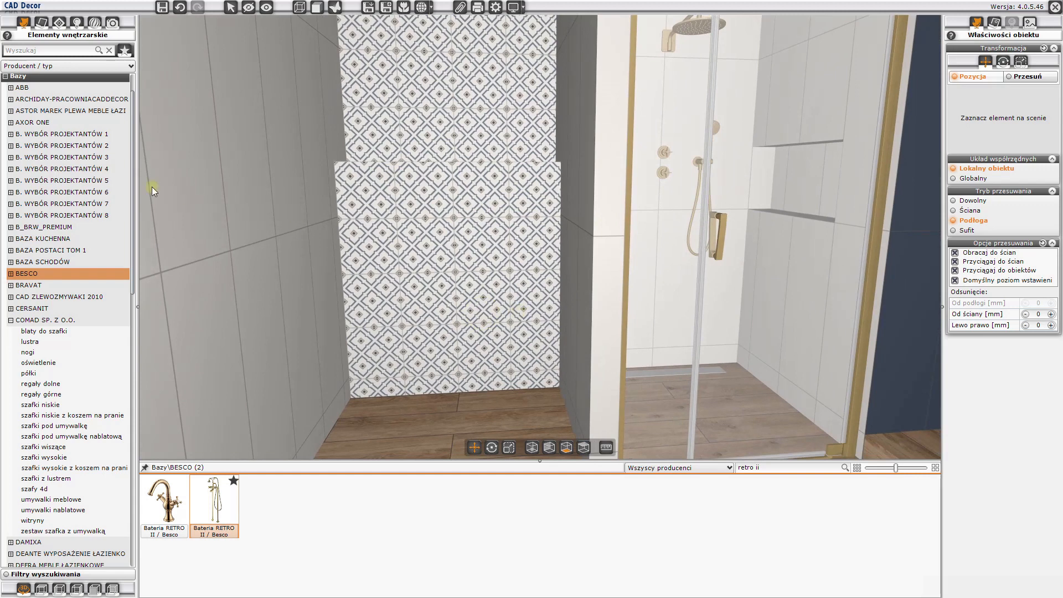
left_click(19, 77)
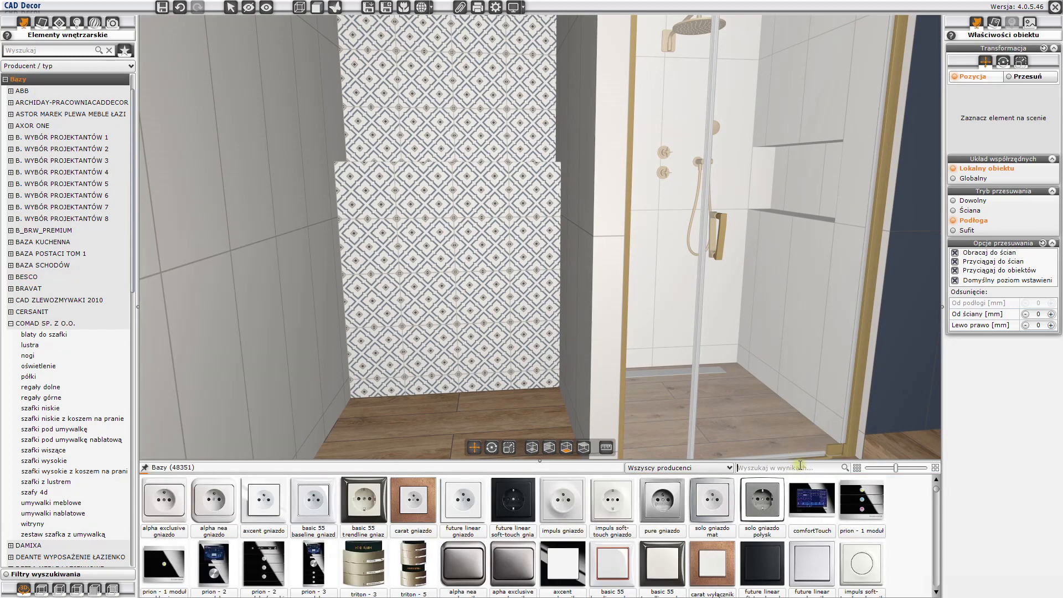
type("carlo mini")
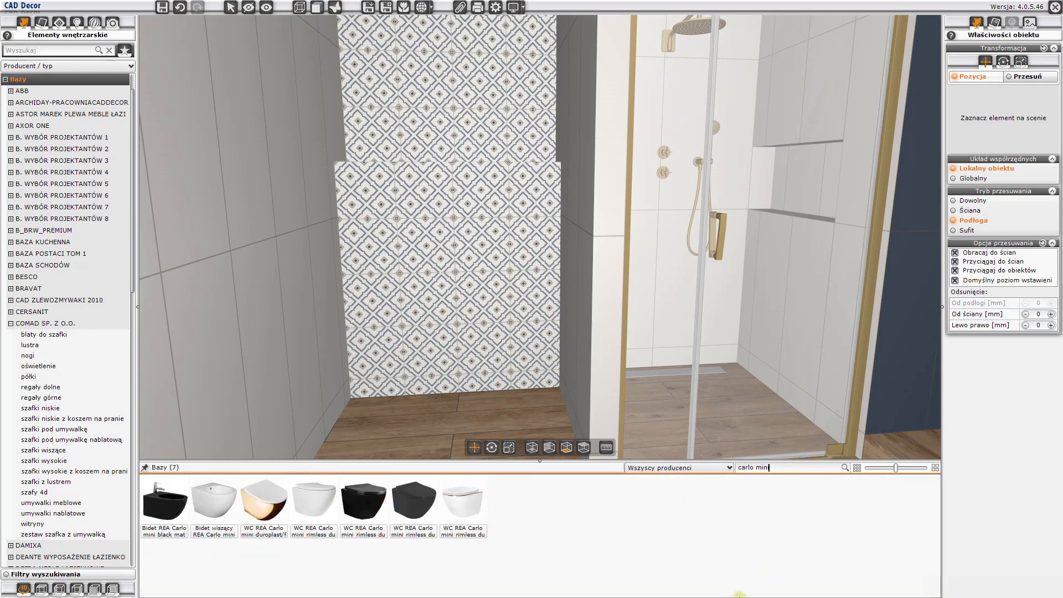
- Place the WC REA Carlo mini rimless Gold Edge toilet on the patterned recess wall in wall-moving mode, about 400 mm from the shower-side wall
mouse_move(449, 501)
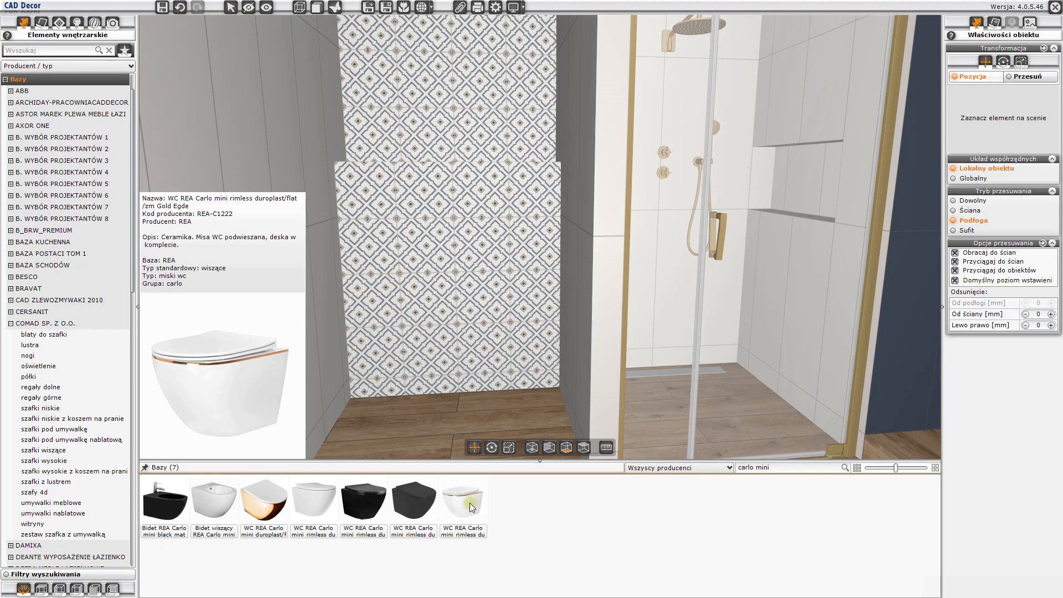
left_click(469, 504)
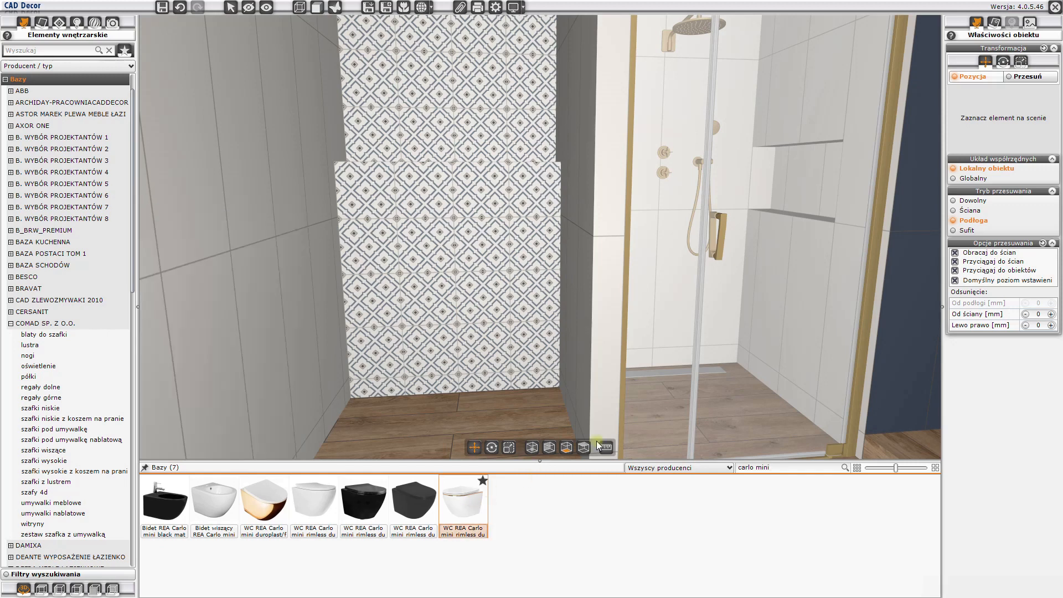
left_click(966, 211)
left_click_drag(450, 297, 481, 311)
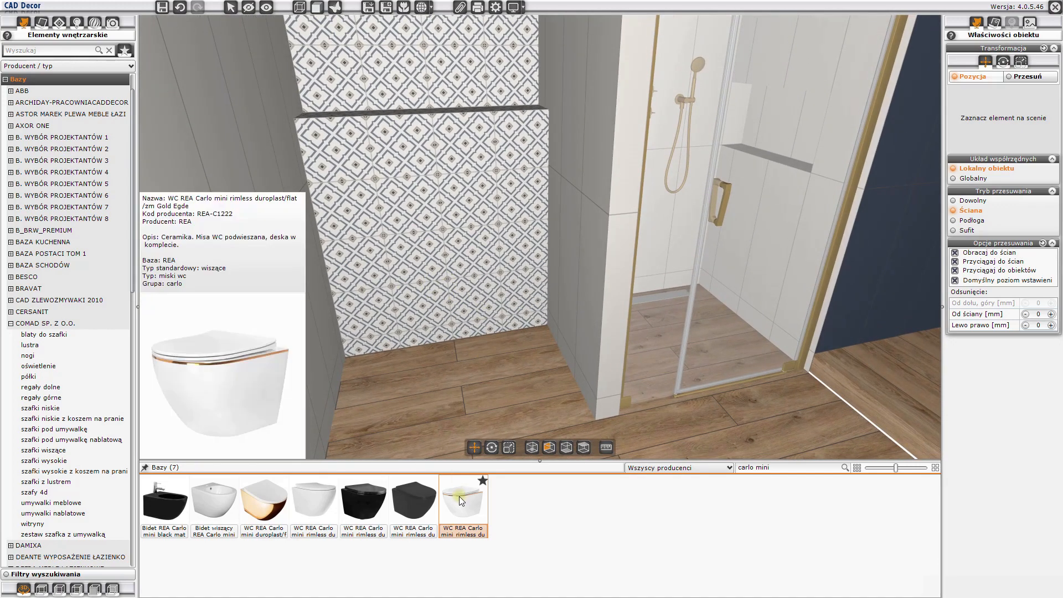
left_click_drag(463, 504, 451, 313)
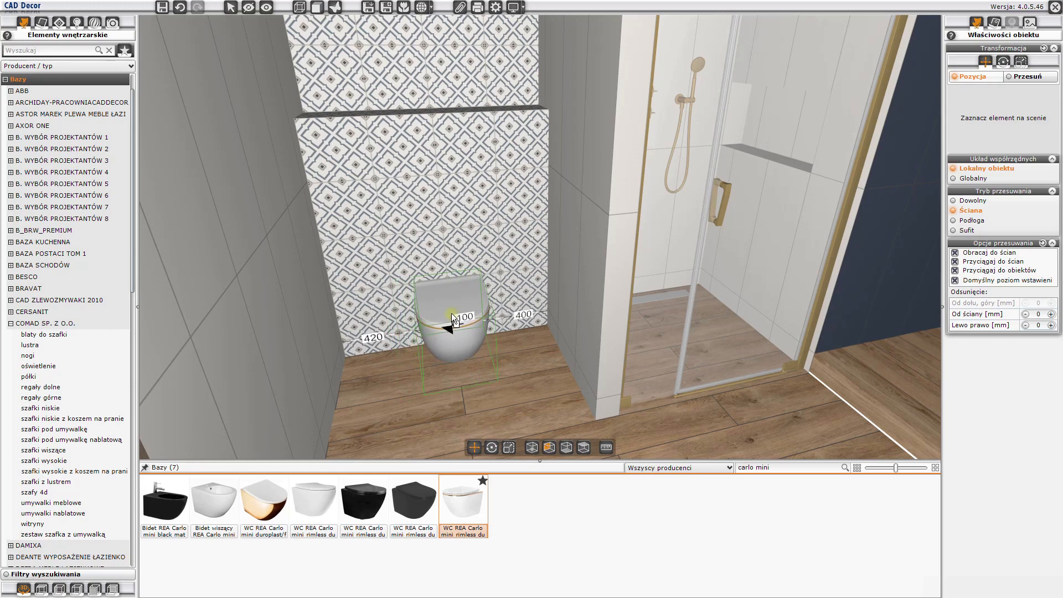
key("Escape")
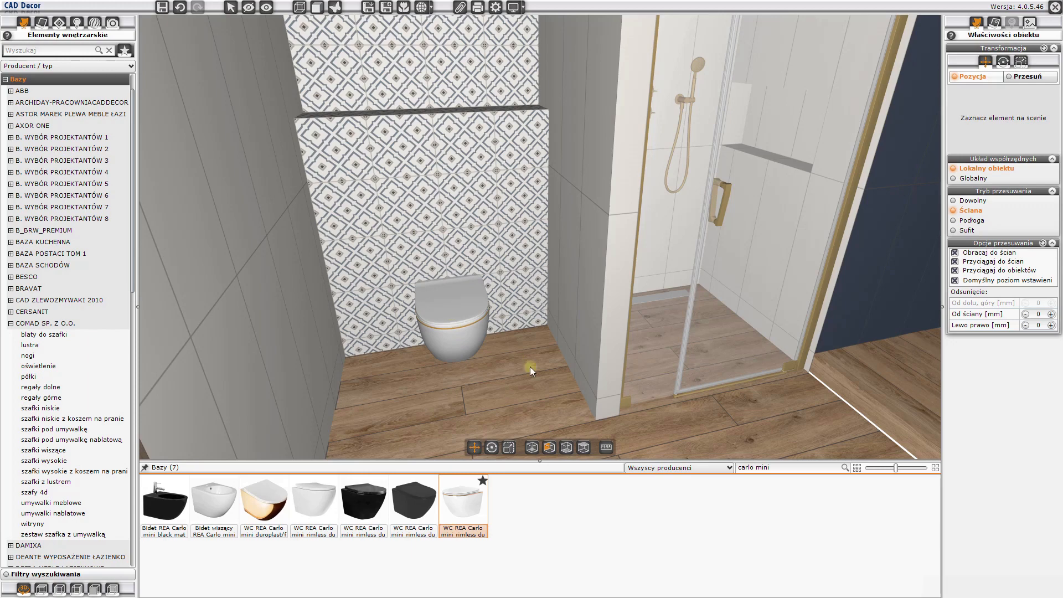
- Search all interior element databases for "accento circle" and place the ACCENTO CIRCLE white glass flush plate above the toilet
triple_click(803, 469)
key("BackSpace")
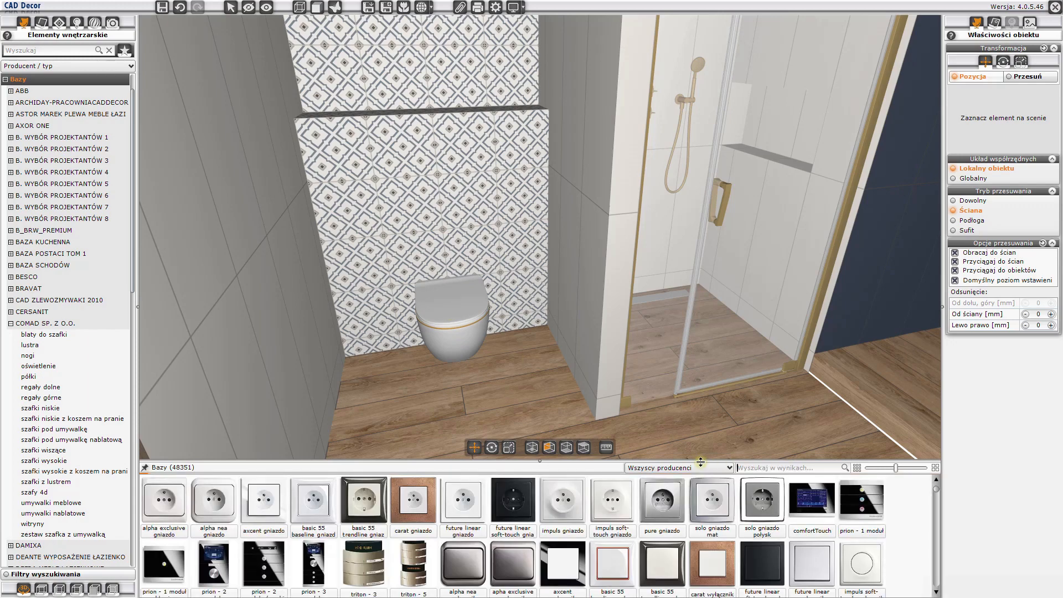
type("accento")
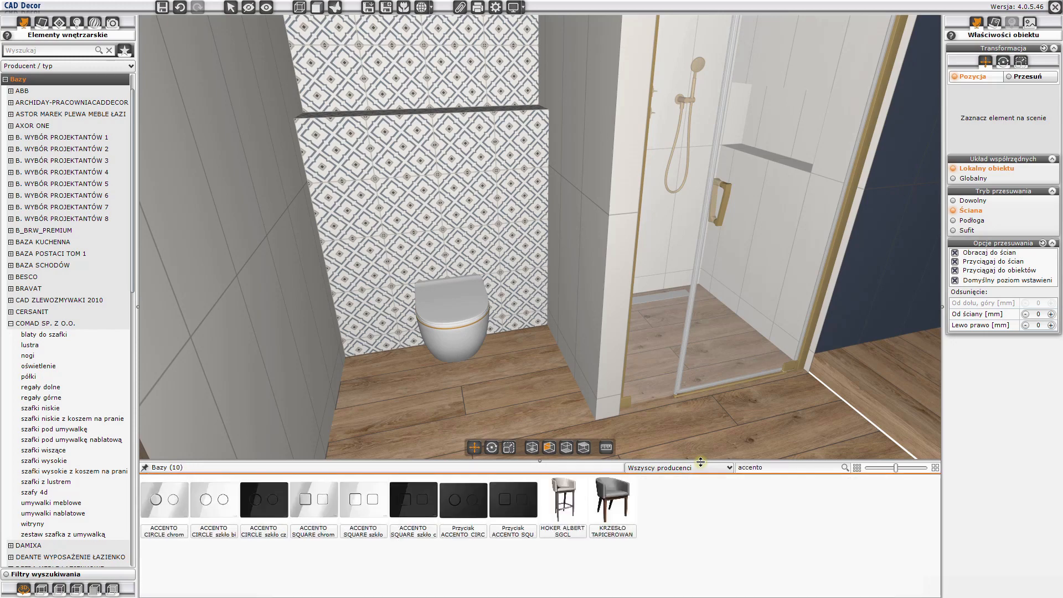
type(" circle")
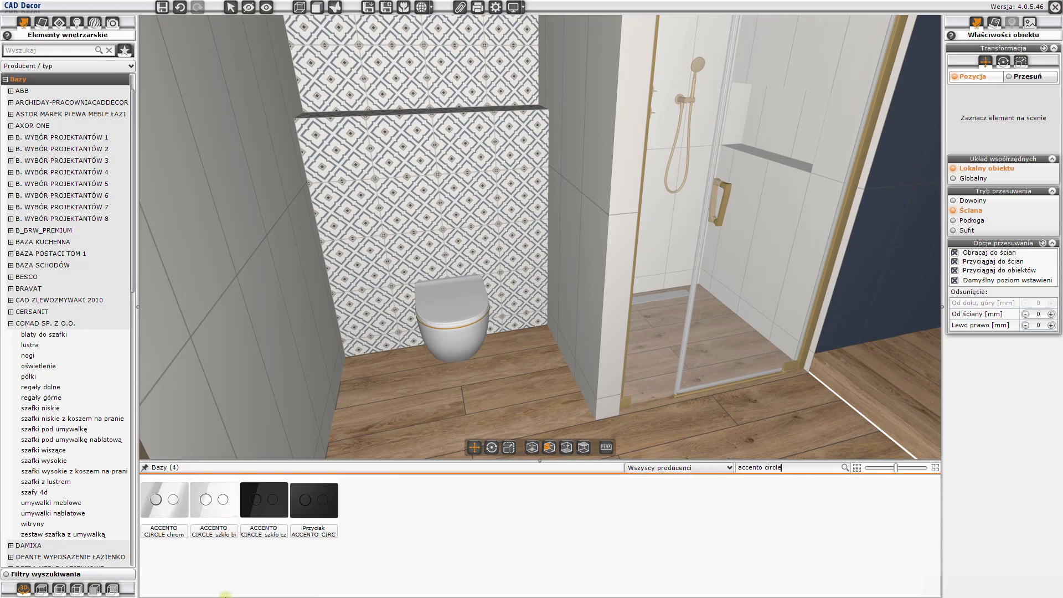
mouse_move(206, 508)
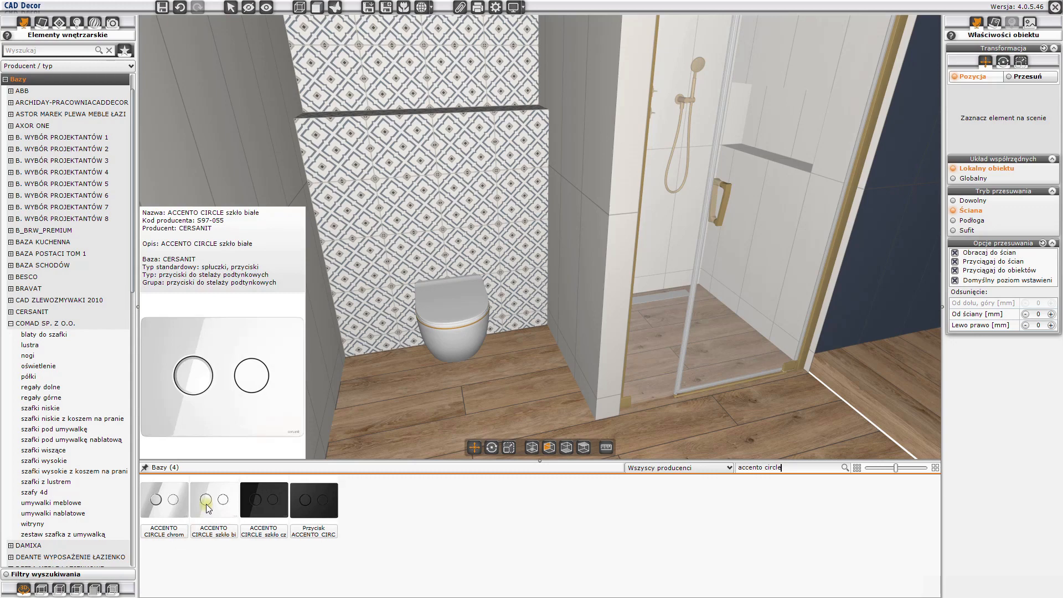
left_click_drag(207, 507, 354, 85)
left_click(420, 228)
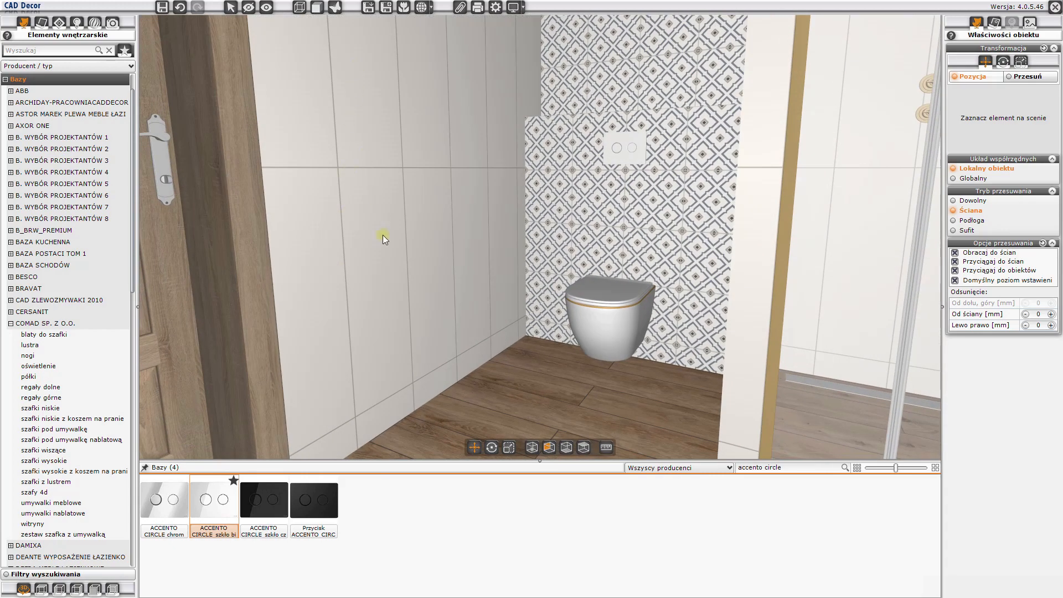
- Search the ZEHNDER interior elements for "cpv2180-10"
scroll(103, 331, "down", 10)
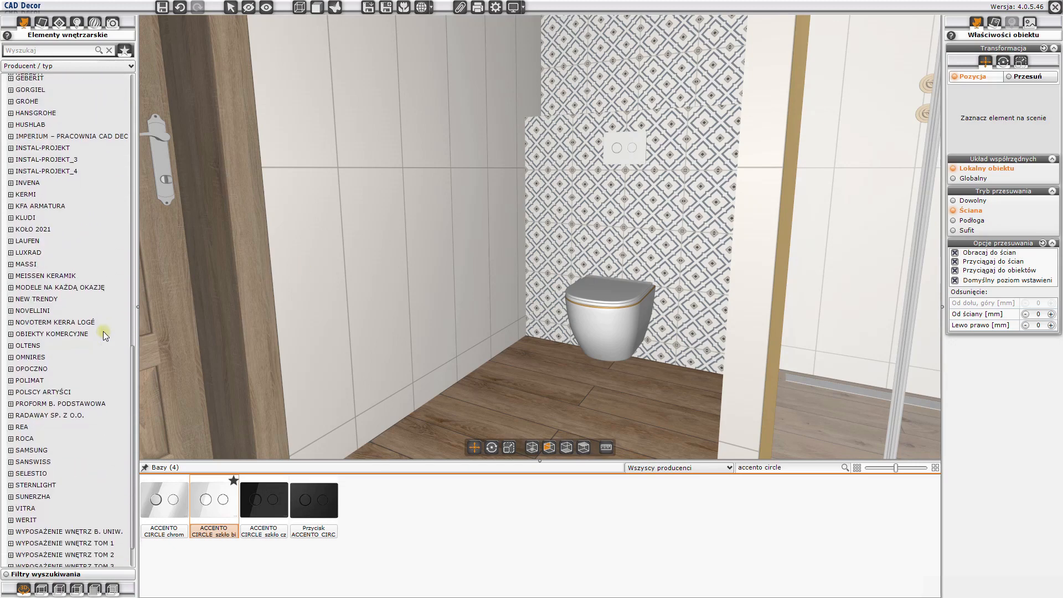
scroll(103, 344, "down", 1)
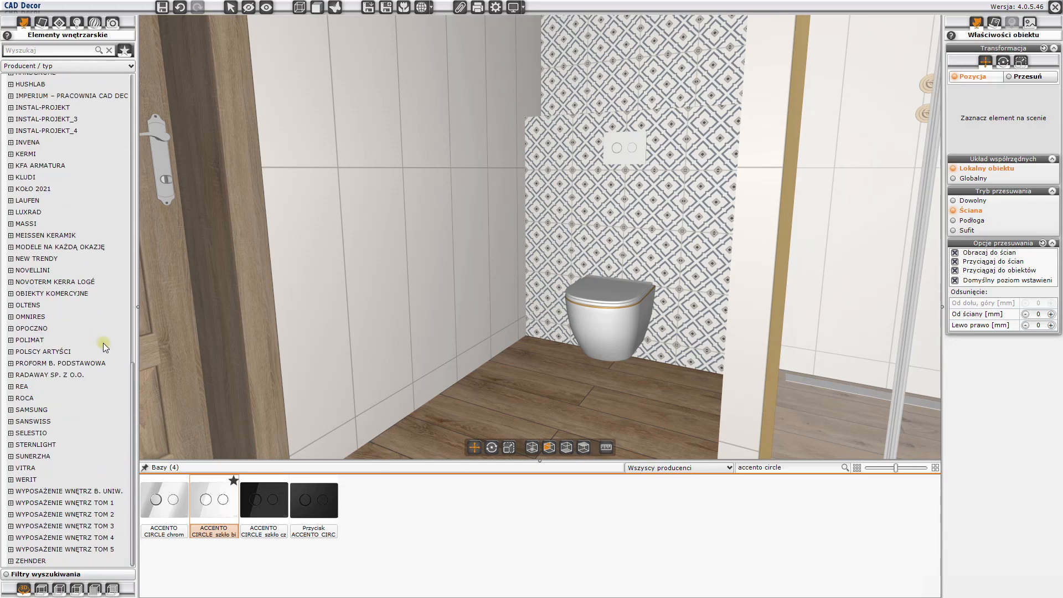
left_click(31, 561)
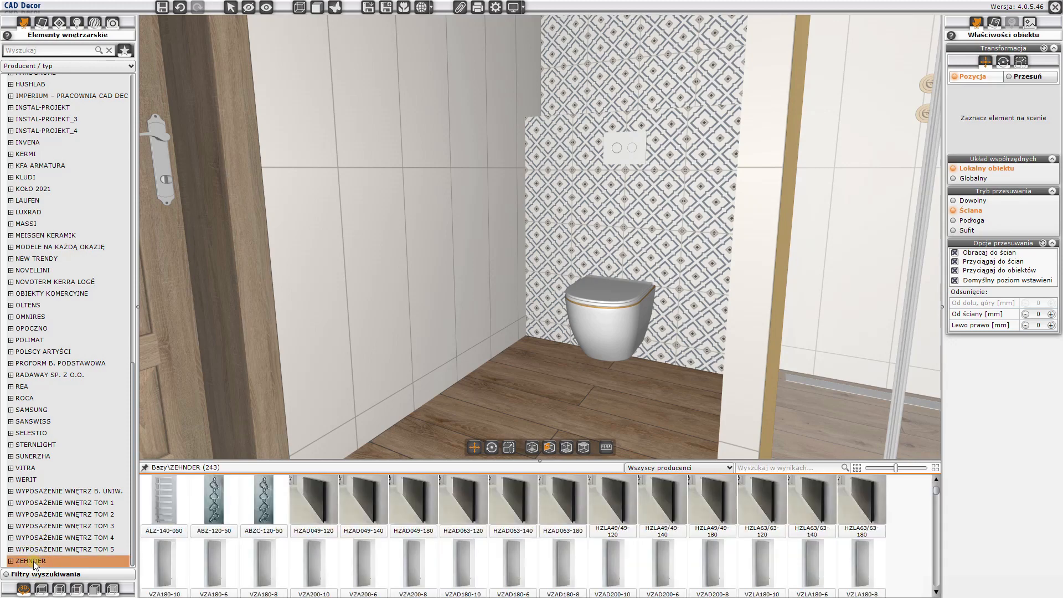
left_click(780, 469)
type("cpv")
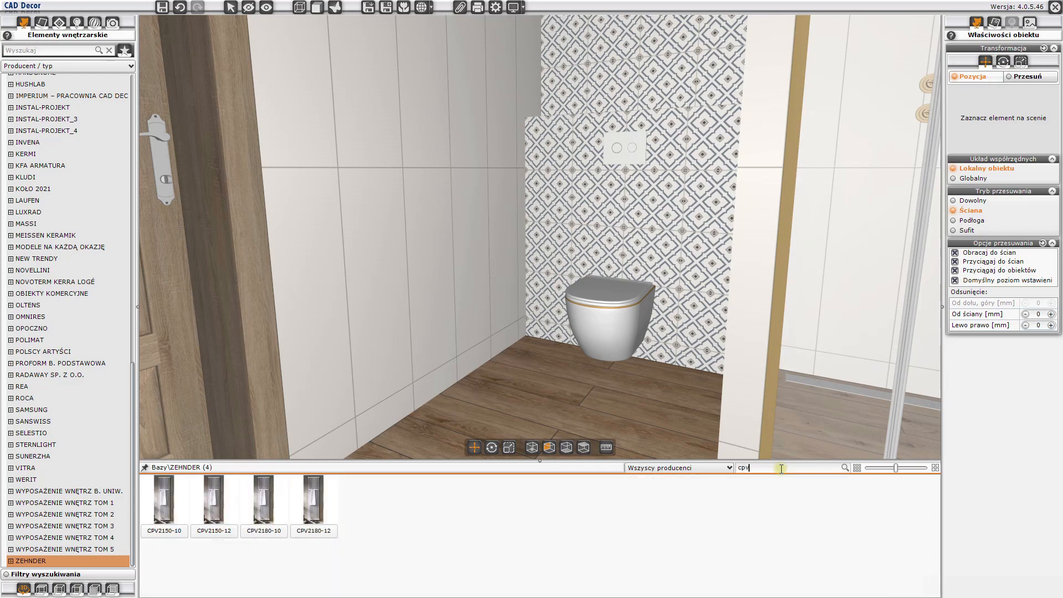
type("218")
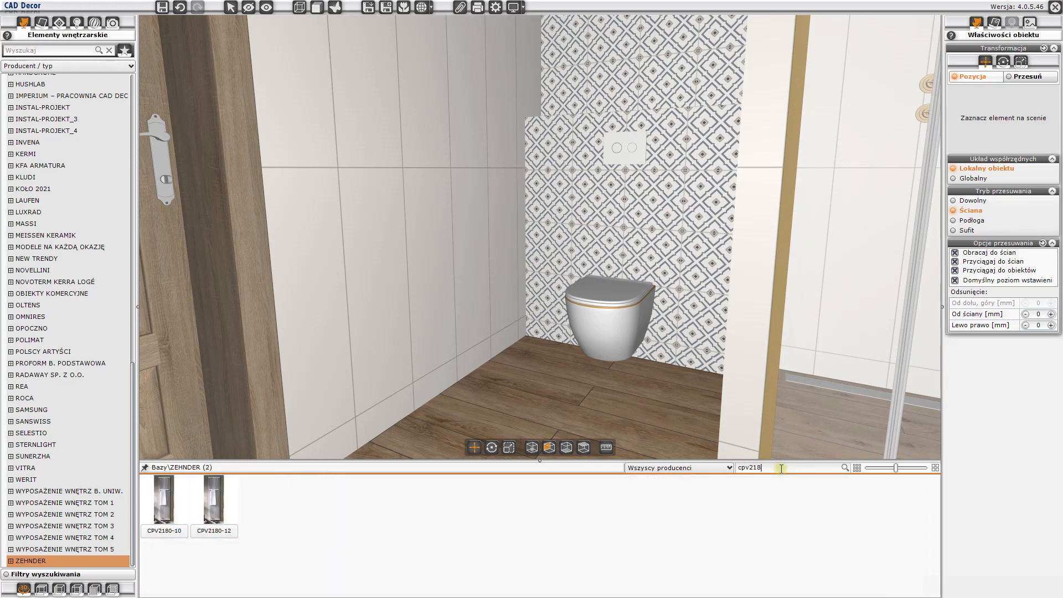
type("0-10")
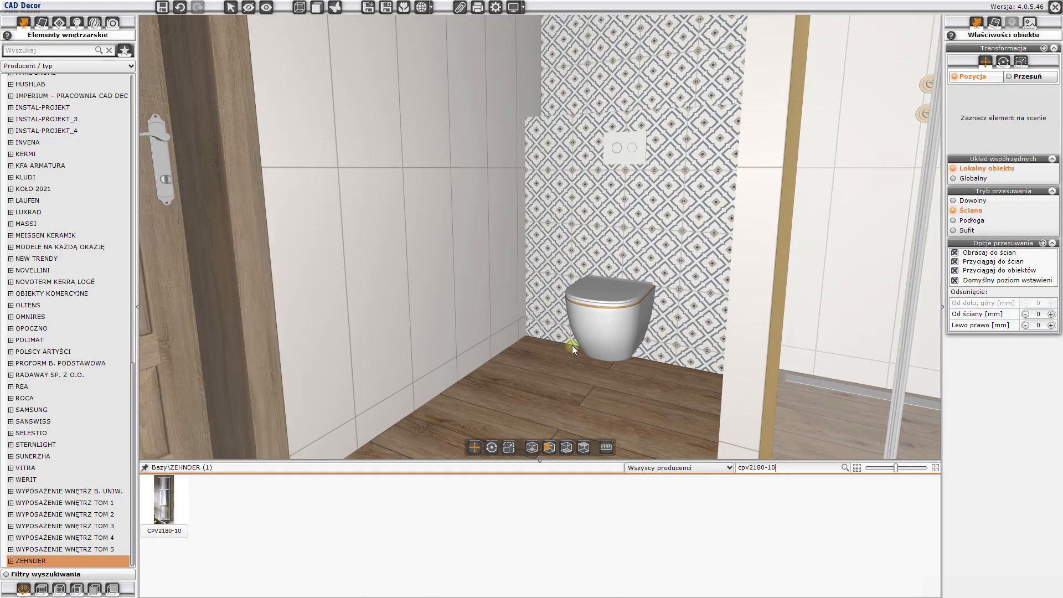
- Place the CPV2180-10 radiator on the white wall between the door and the toilet recess and raise it to Z 266 mm
left_click_drag(571, 345, 437, 323)
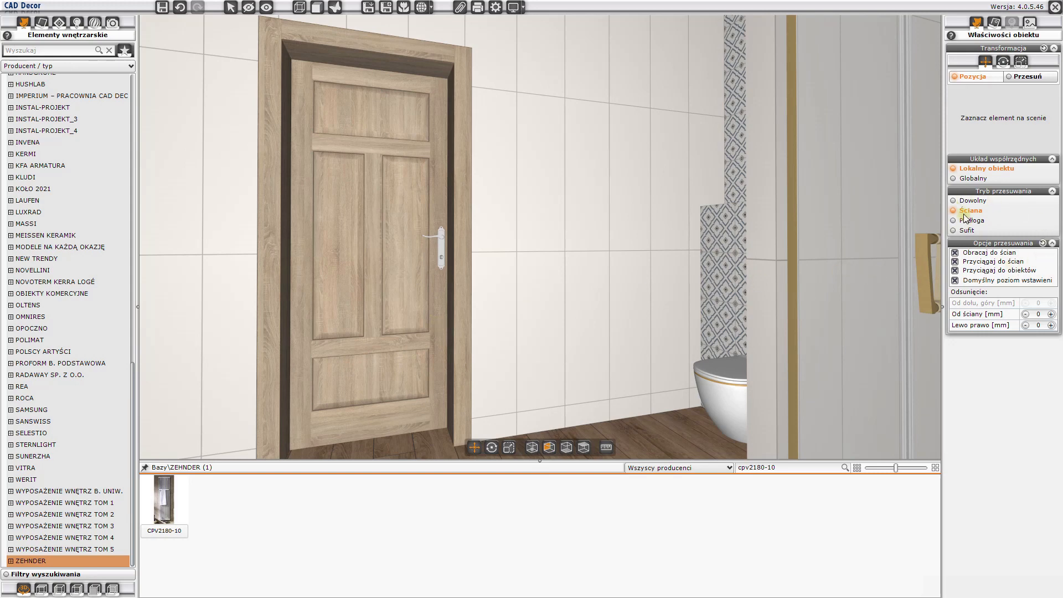
left_click(164, 501)
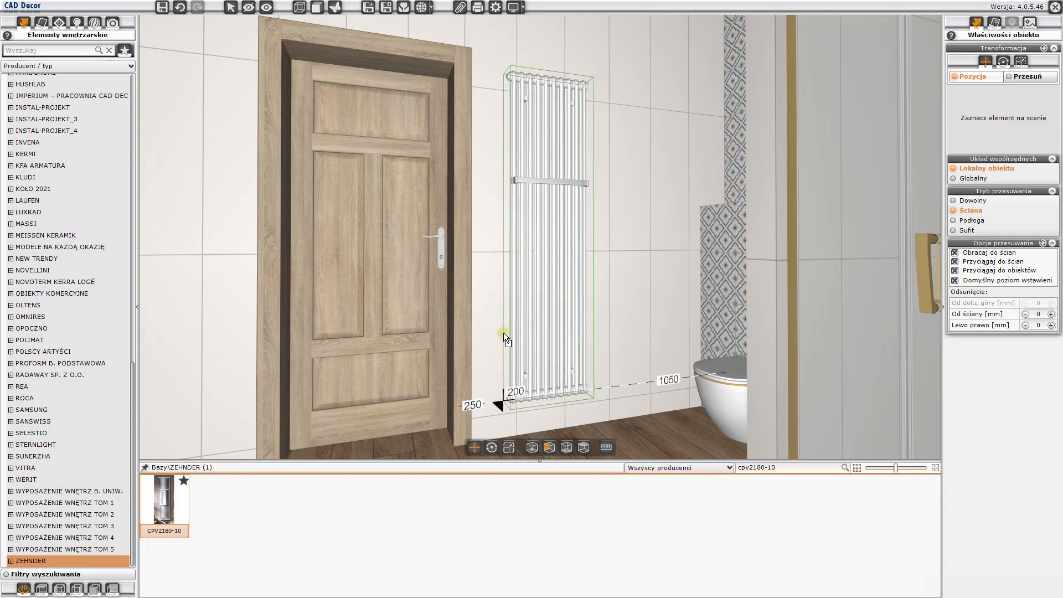
left_click(497, 331)
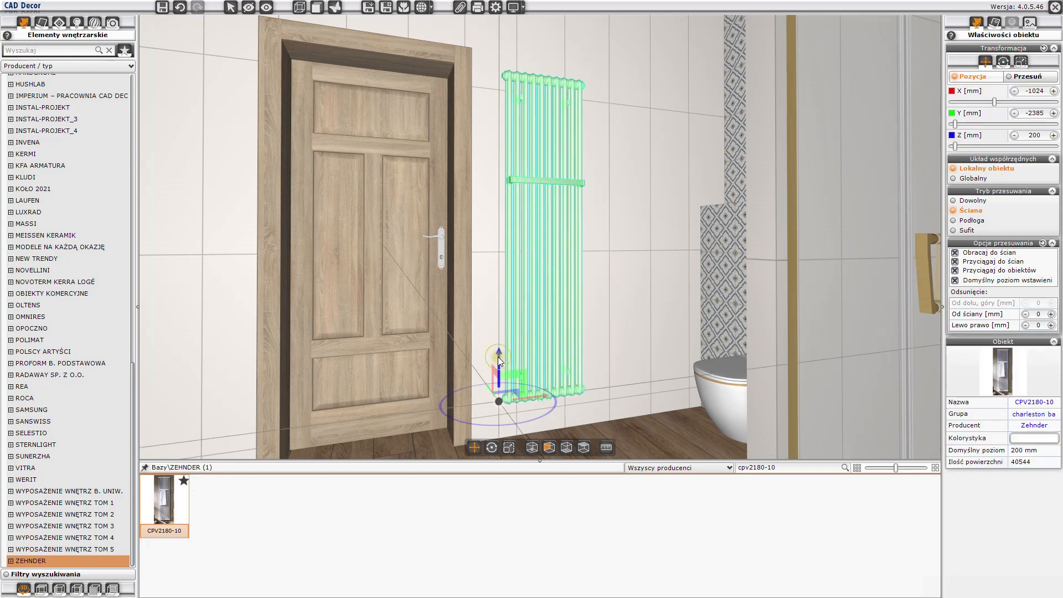
left_click_drag(497, 356, 496, 345)
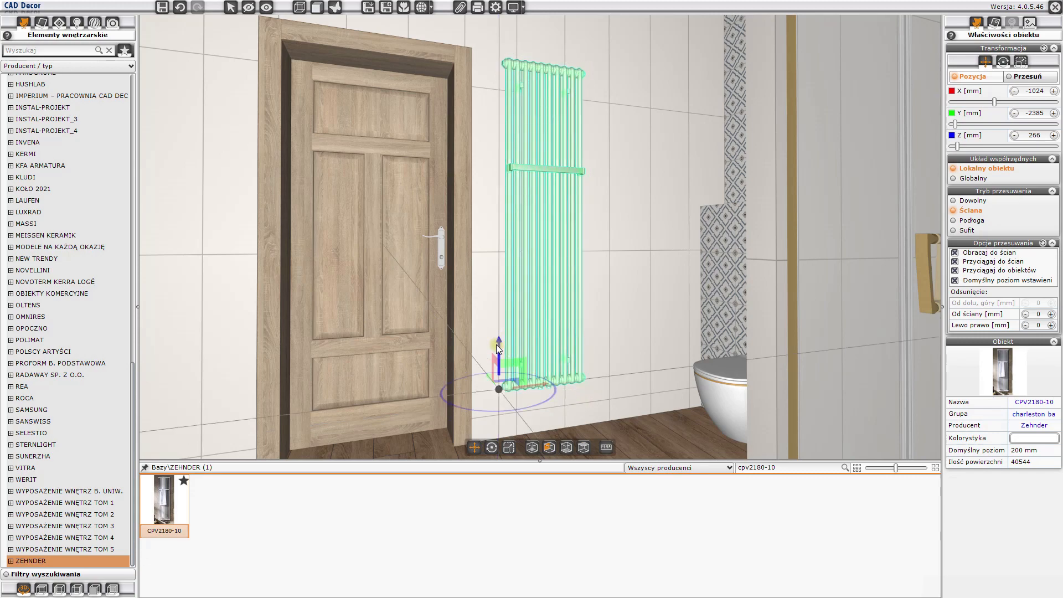
left_click(497, 344)
- Place the gold OMNIRES ART-LINE toilet paper holder AL53510BSB on the side wall beside the toilet and lower it to Z 814 mm
left_click_drag(340, 343, 540, 350)
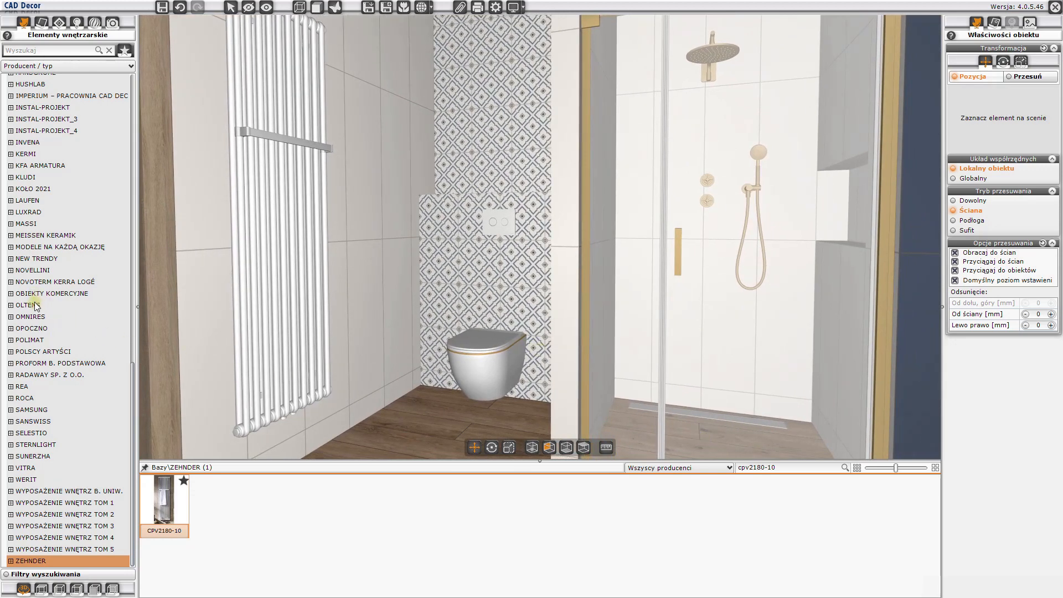
left_click(32, 317)
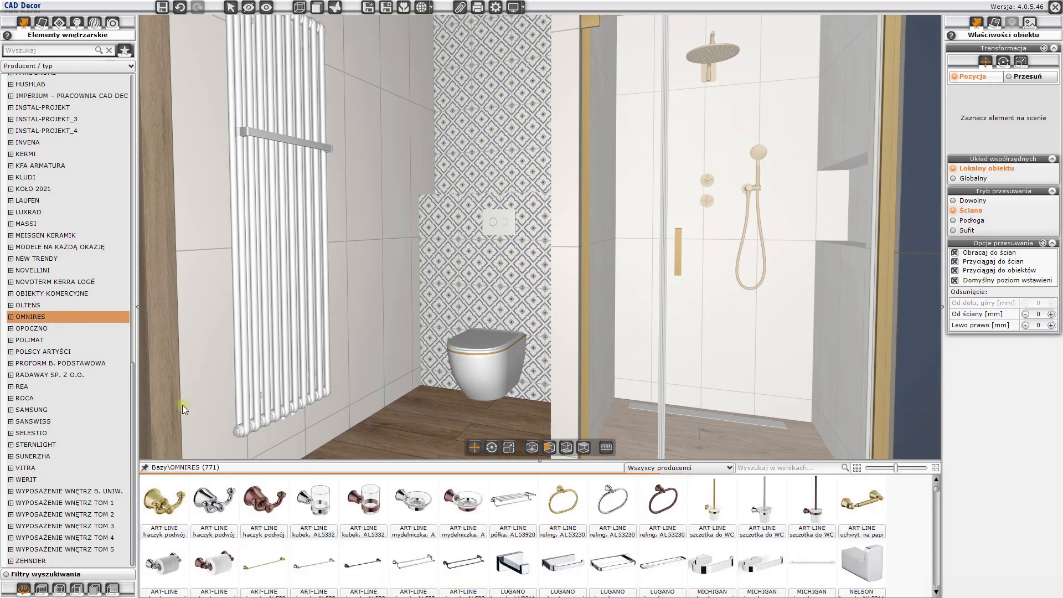
mouse_move(186, 504)
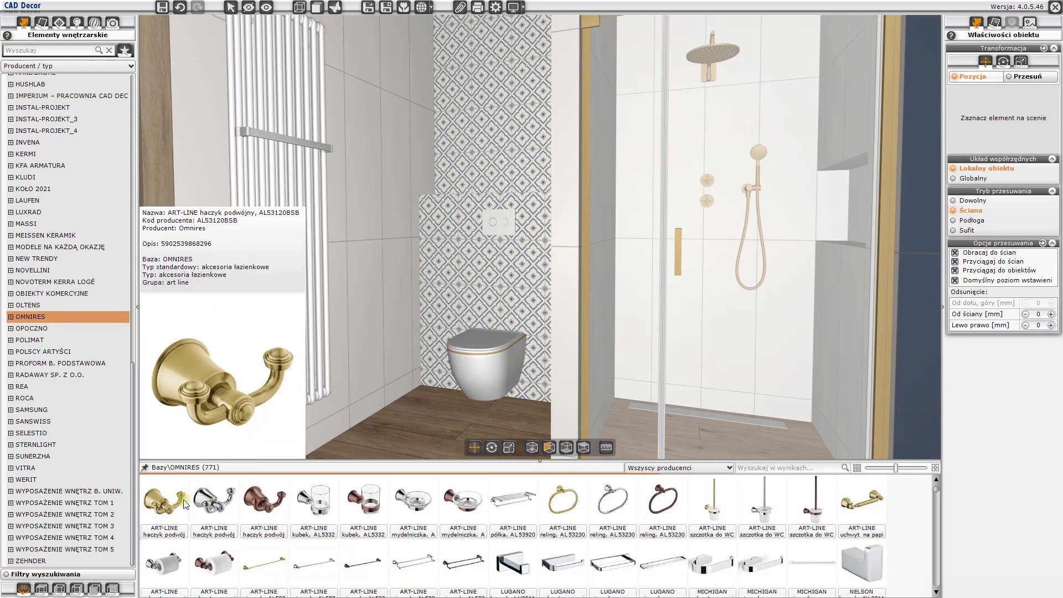
mouse_move(501, 534)
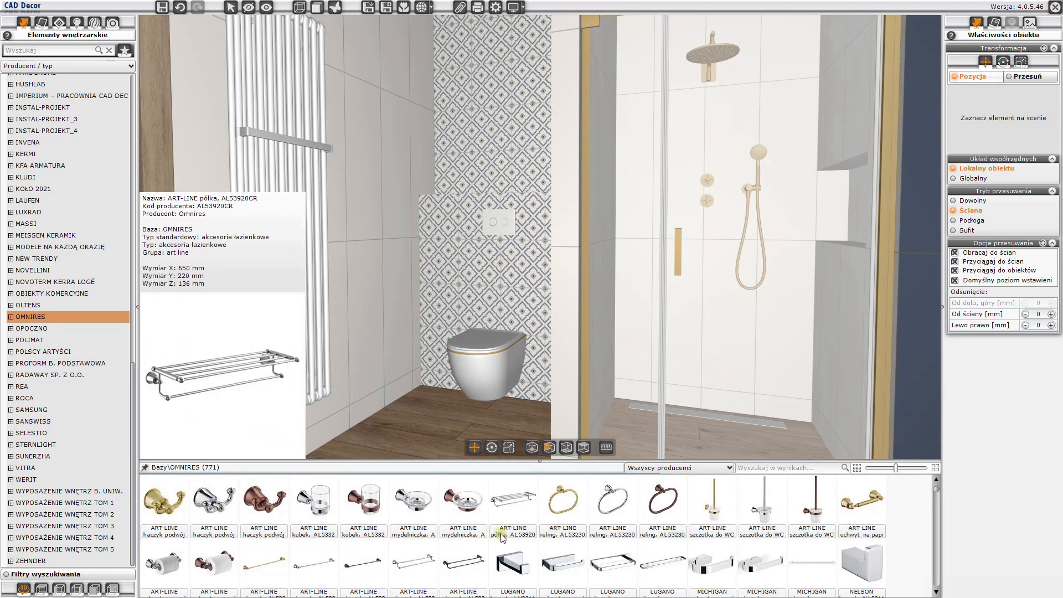
left_click_drag(388, 442, 427, 451)
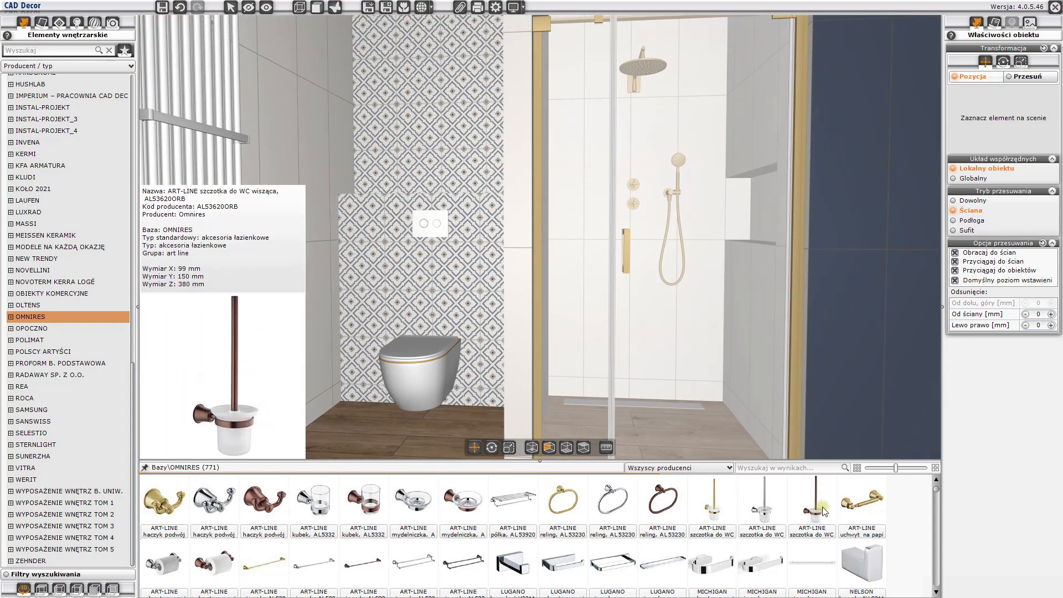
mouse_move(867, 512)
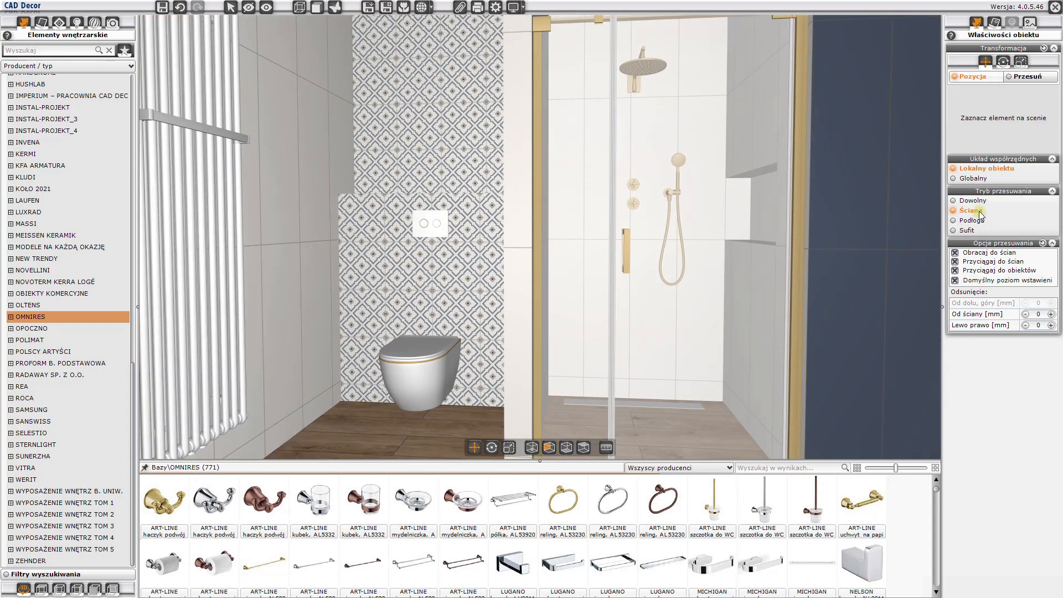
left_click(864, 505)
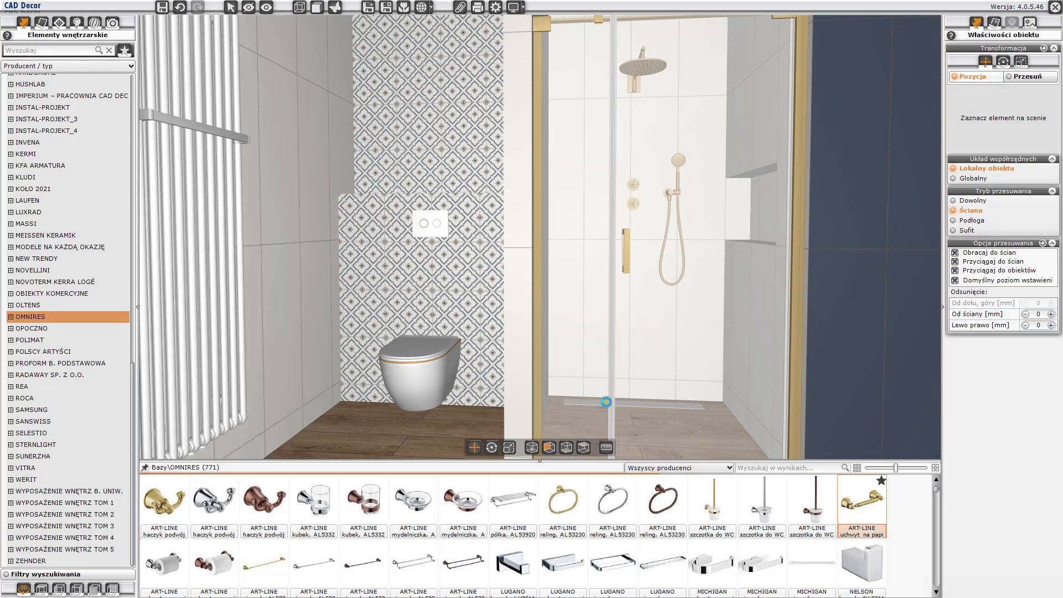
left_click(318, 290)
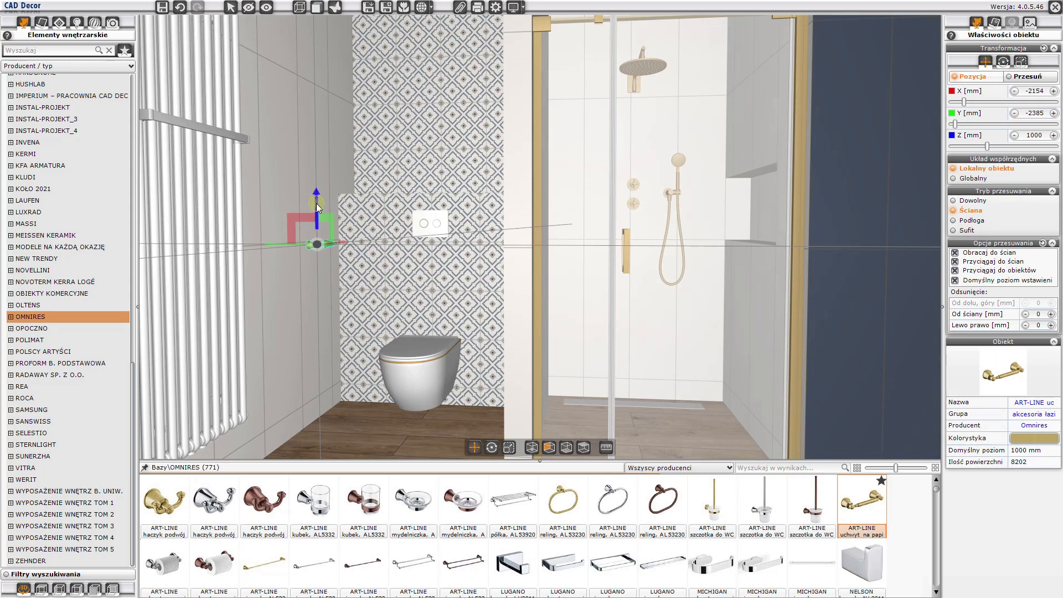
left_click_drag(317, 204, 316, 236)
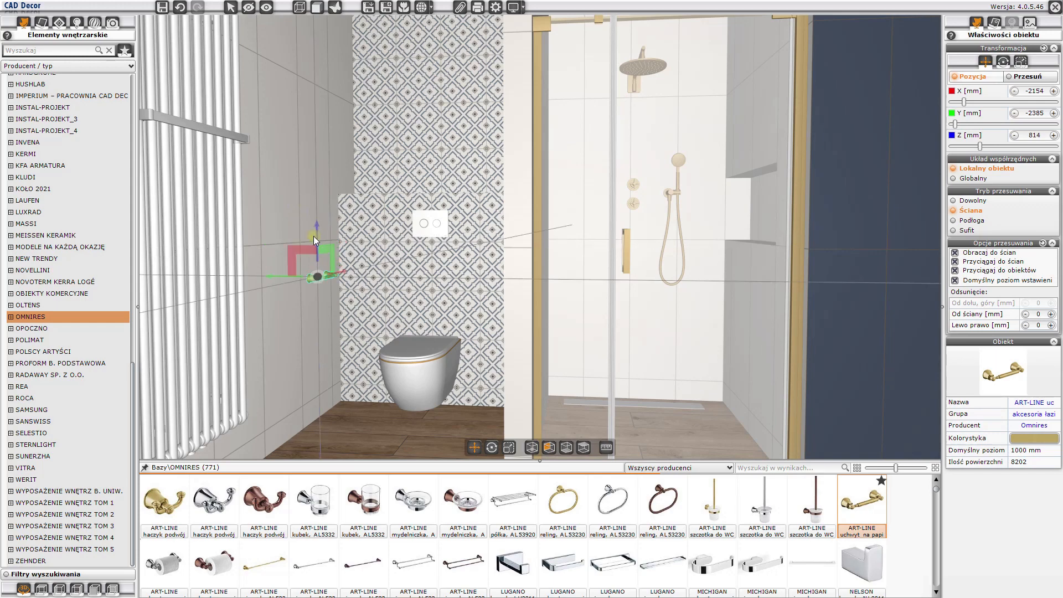
key("Escape")
- Place the gold ART-LINE hanging toilet brush AL53620BSB on the patterned wall between the toilet and the shower, about 120 mm from the side wall
left_click_drag(357, 312, 427, 284)
left_click_drag(456, 351, 468, 349)
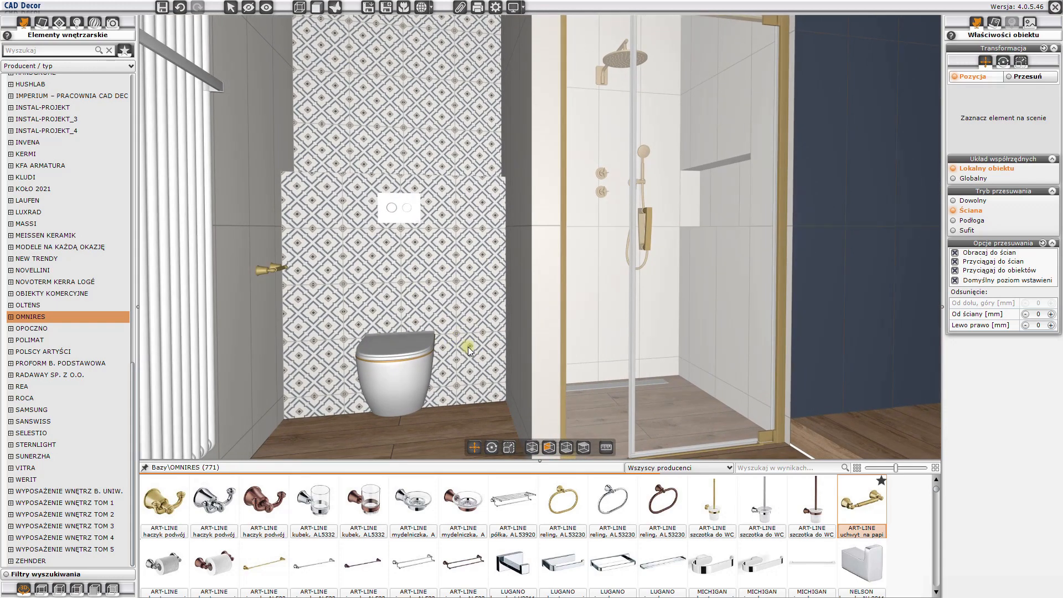
mouse_move(714, 518)
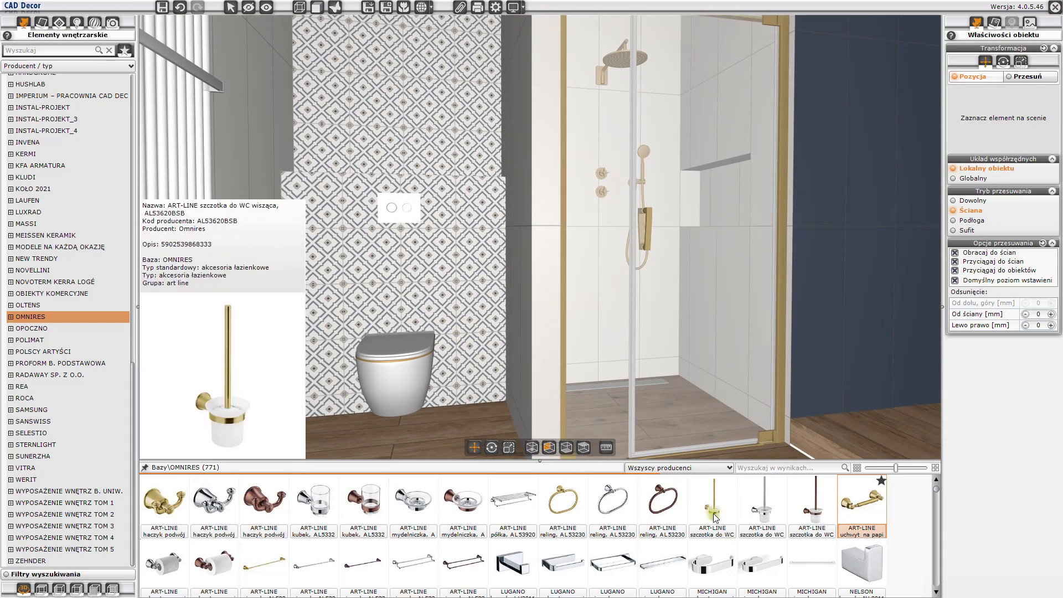
left_click(714, 518)
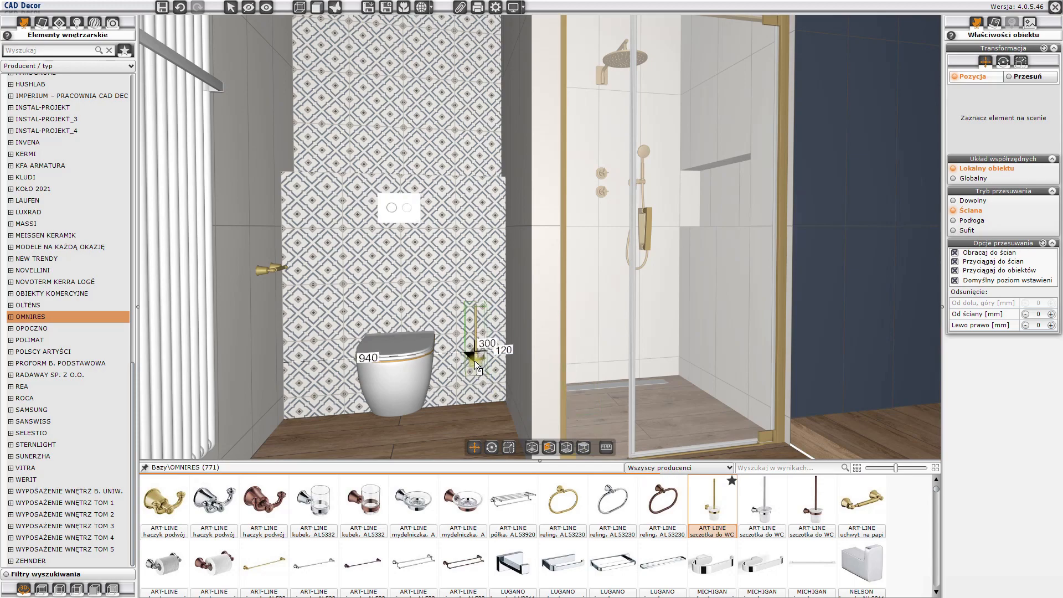
left_click(479, 364)
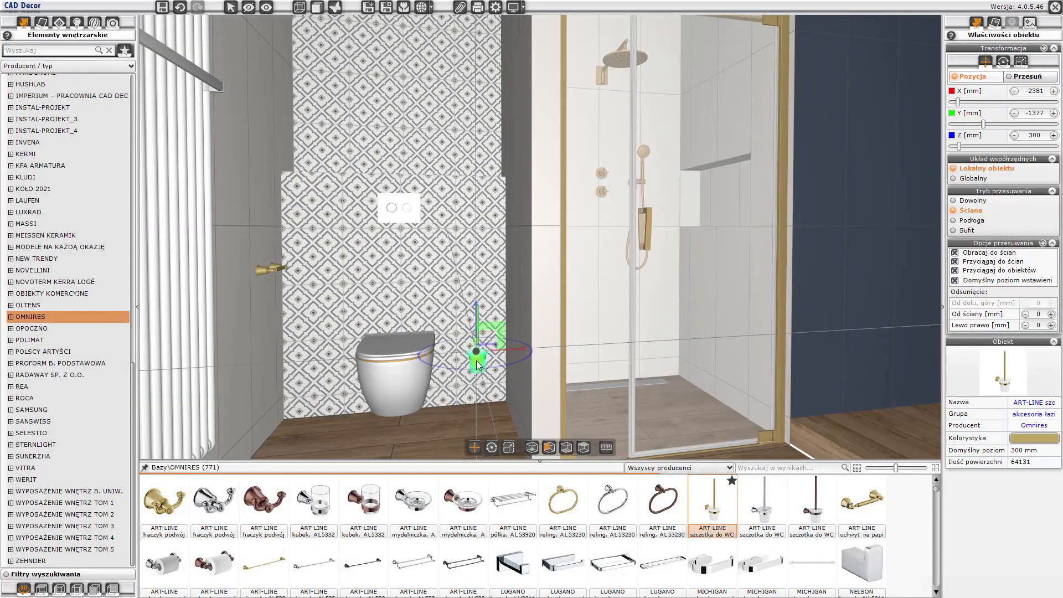
key("Escape")
- Place the gold ART-LINE towel rail AL53216BSB on the navy wall between the shower and the window, at about Z 1167 mm
left_click_drag(417, 360, 524, 274)
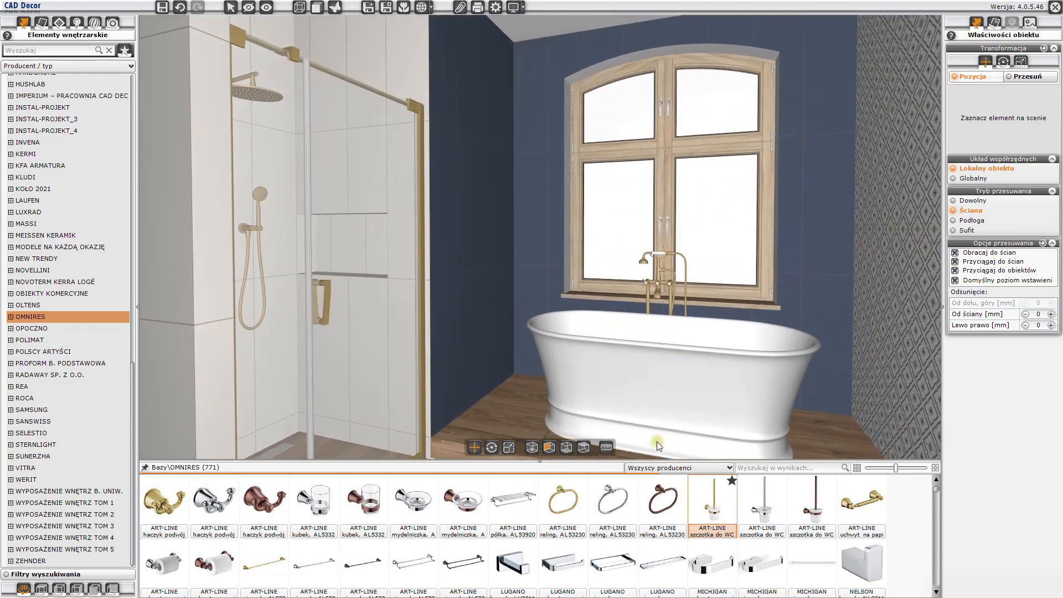
mouse_move(342, 565)
scroll(305, 553, "down", 2)
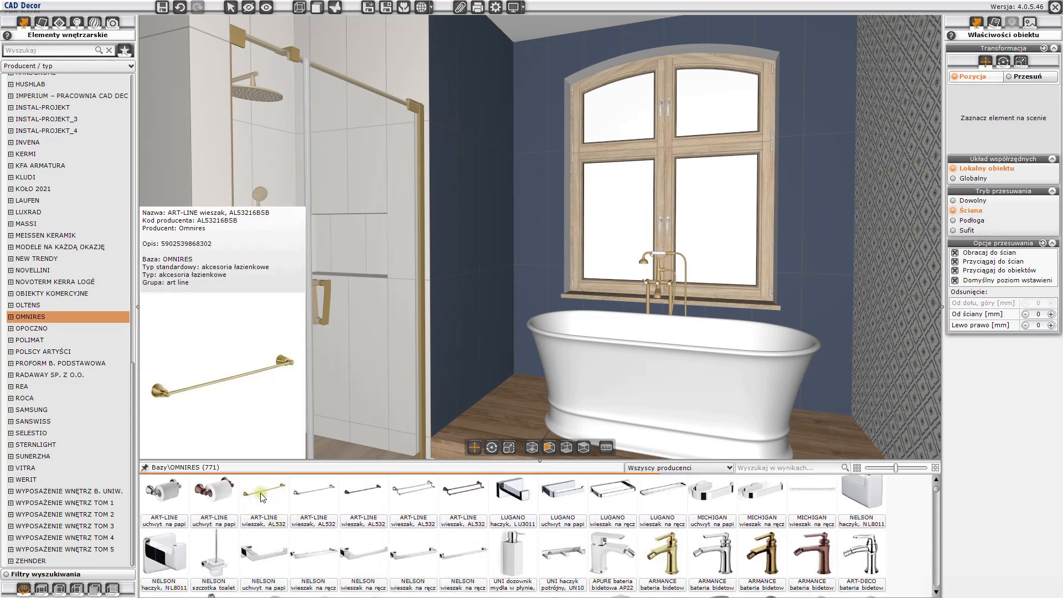
left_click_drag(262, 497, 479, 229)
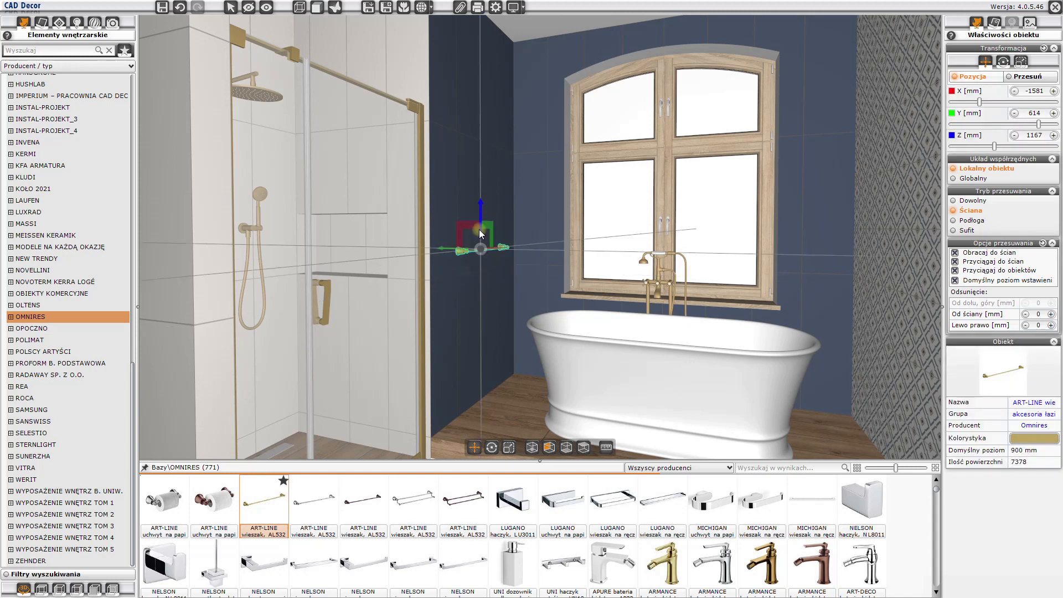
left_click(481, 305)
- Place the gold ART-LINE double hook AL53120BSB on the patterned wall between the bathtub and the vanity, at about Z 1126 mm
left_click_drag(481, 306, 698, 308)
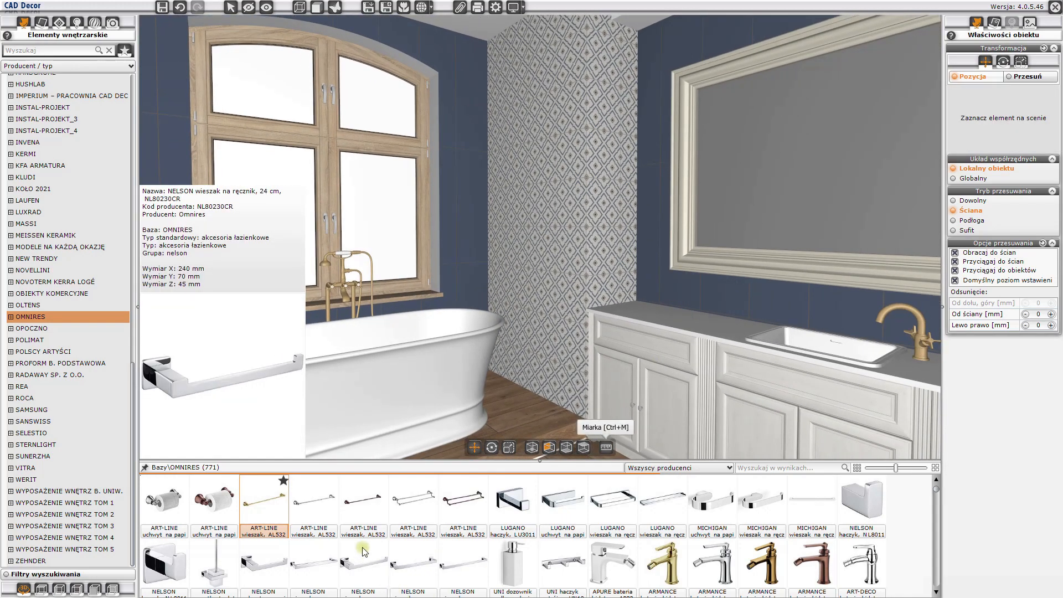
scroll(363, 550, "up", 1)
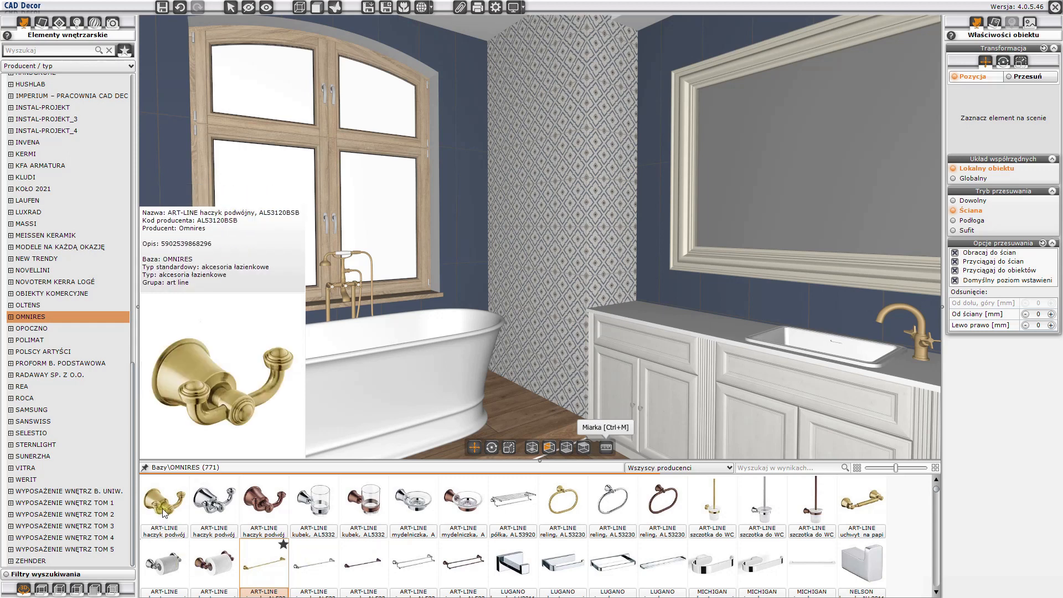
left_click_drag(164, 513, 566, 247)
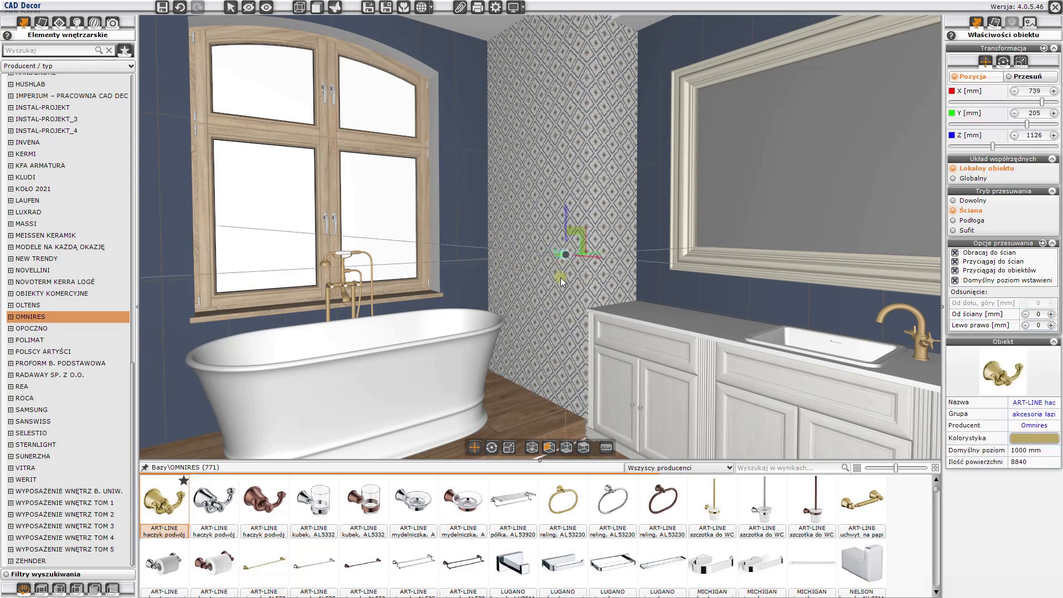
left_click(546, 294)
- Add a second AL53120BSB double hook beside the first by copying it along the patterned wall to Y 410 mm at the same height
mouse_move(164, 510)
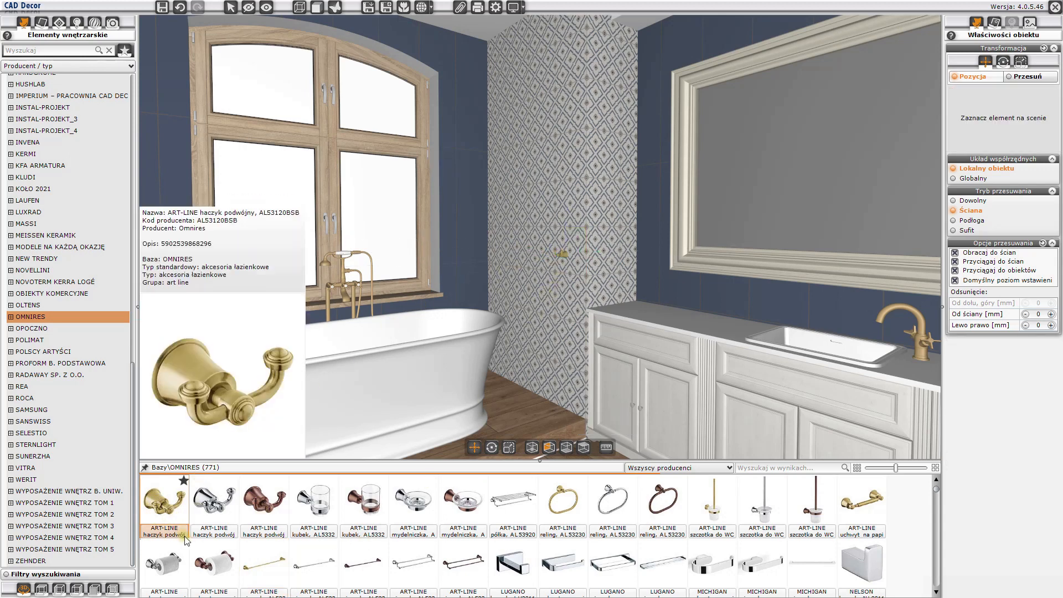
left_click_drag(164, 510, 516, 258)
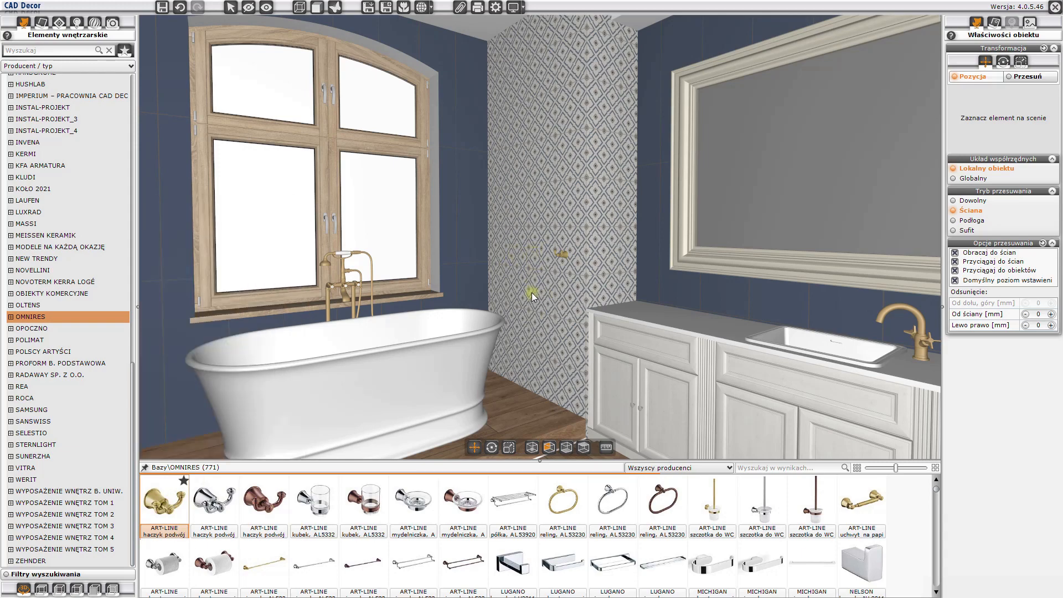
left_click_drag(488, 310, 401, 272)
scroll(317, 280, "up", 4)
scroll(401, 272, "up", 2)
left_click(528, 258)
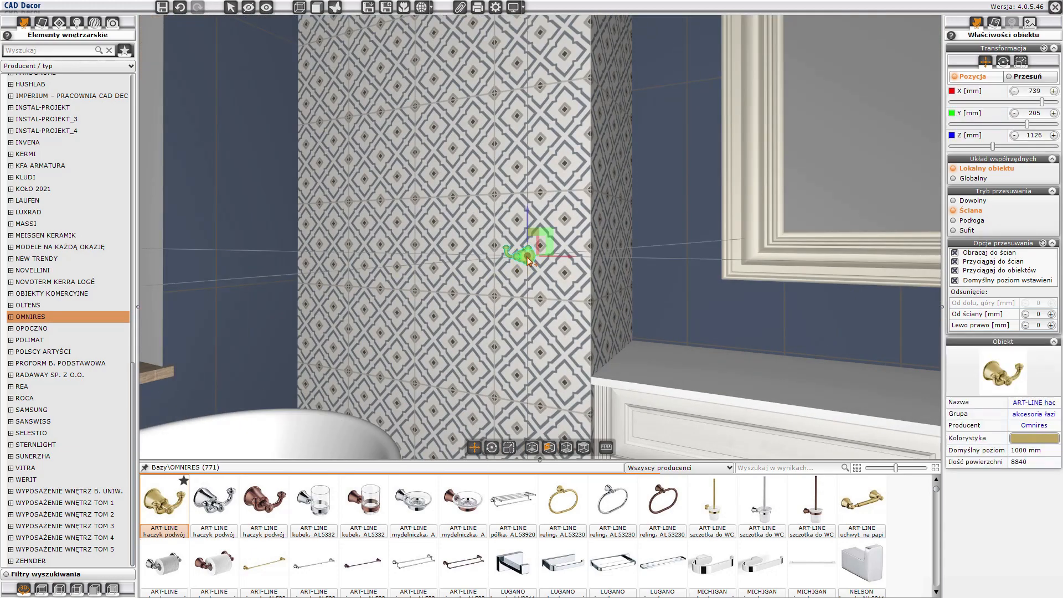
left_click_drag(528, 258, 469, 259)
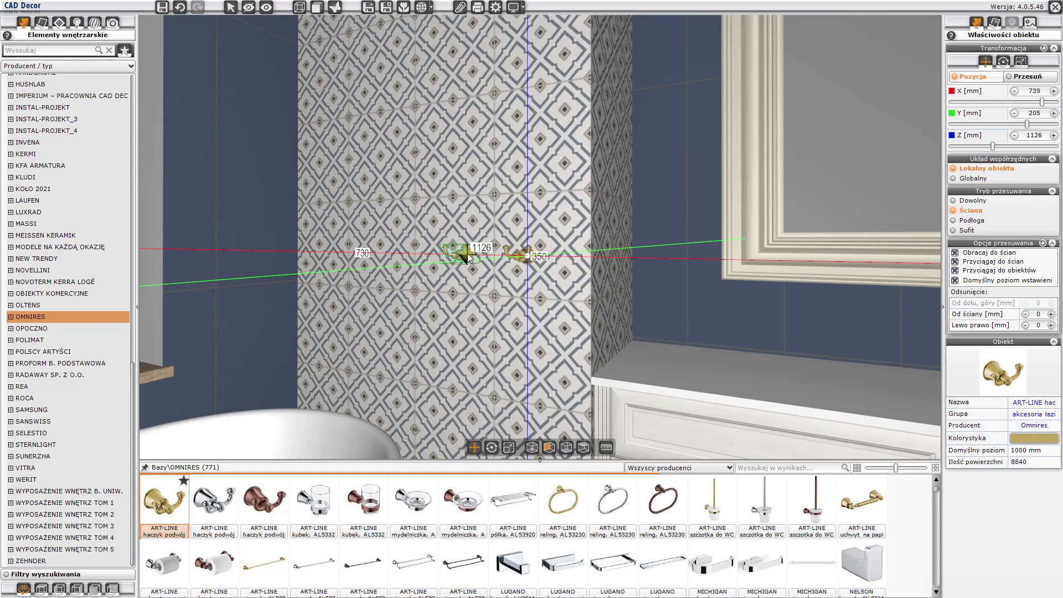
left_click_drag(468, 257, 468, 257)
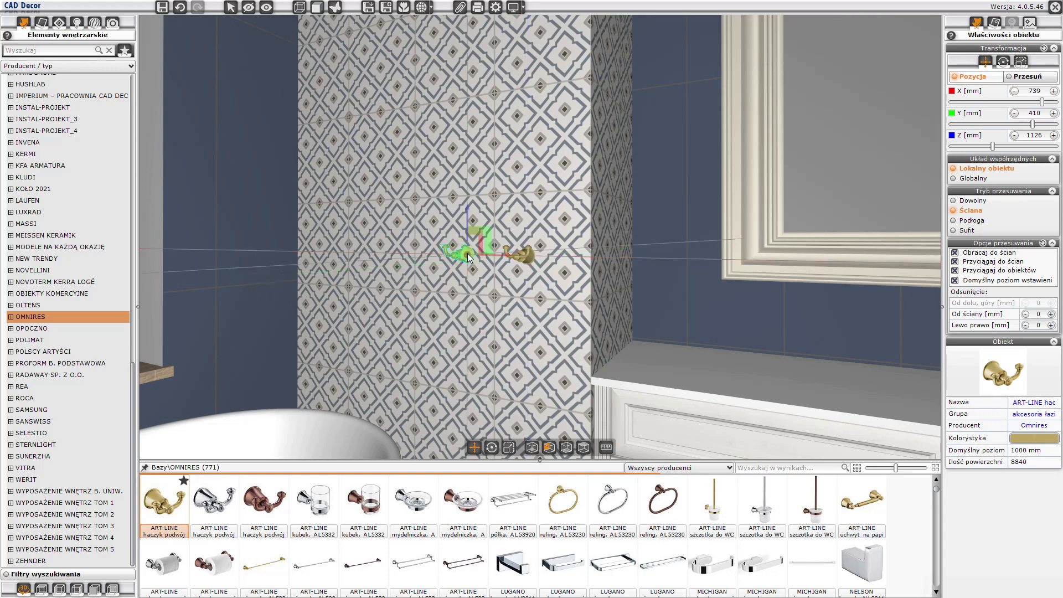
key("Escape")
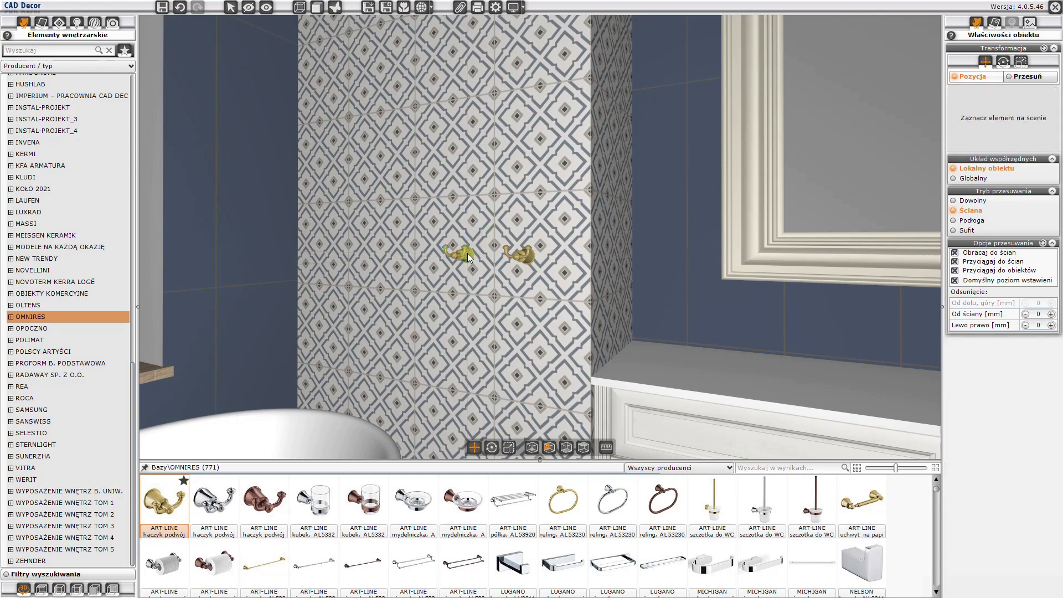
- Place another gold AL53120BSB double hook on the white wall between the vanity and the door, just below the horizontal tile joint and centred on a tile
left_click_drag(479, 292, 546, 295)
right_click_drag(724, 260, 387, 266)
left_click_drag(387, 266, 647, 270)
right_click_drag(646, 271, 560, 255)
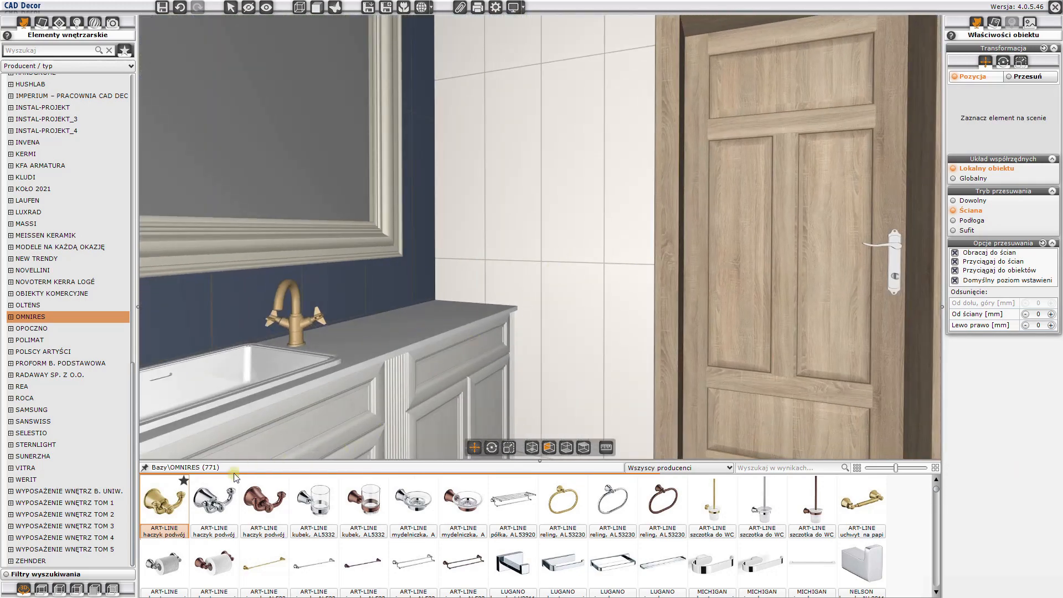
left_click_drag(164, 502, 562, 340)
mouse_move(204, 497)
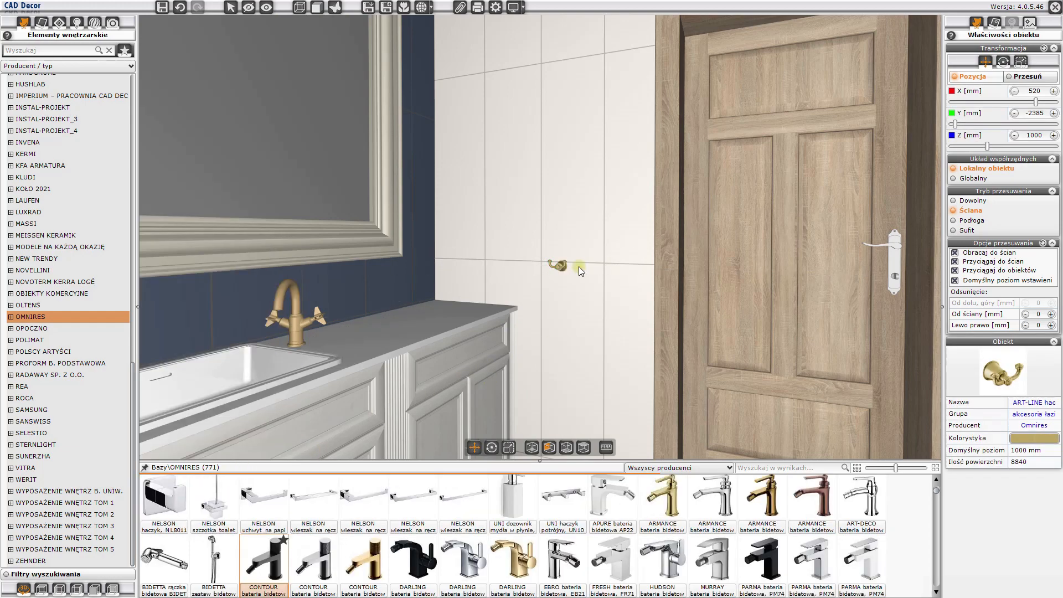
left_click_drag(550, 294, 659, 291)
left_click(505, 272)
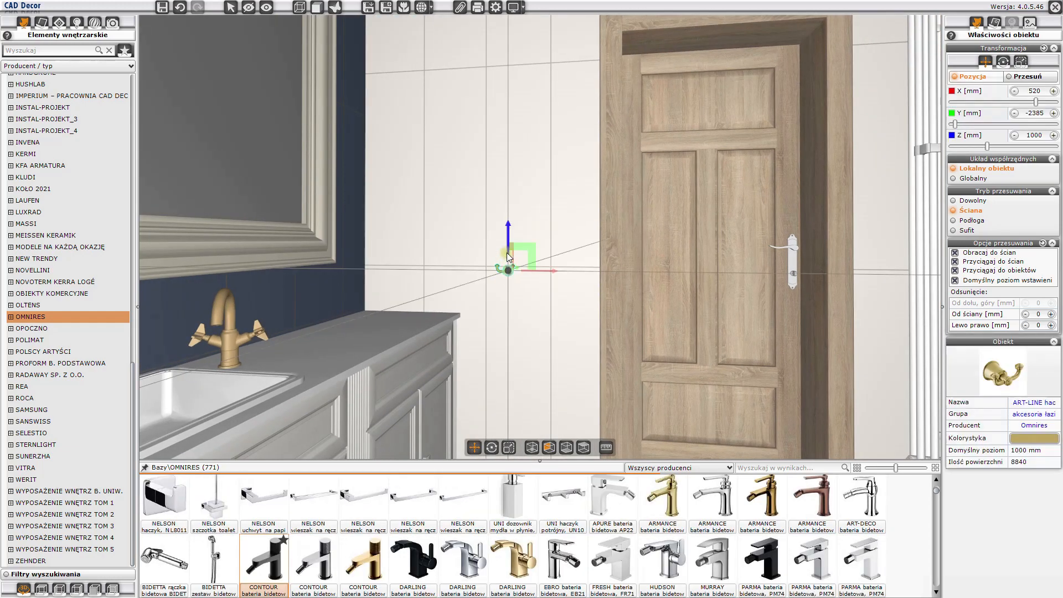
left_click_drag(509, 243, 544, 280)
- Apply the Arroway wood material wood-139_oak-knotty-240x240cm-color1 from the 240x240 group to the vanity countertop and its front edge
left_click_drag(554, 284, 276, 284)
left_click_drag(319, 358, 437, 346)
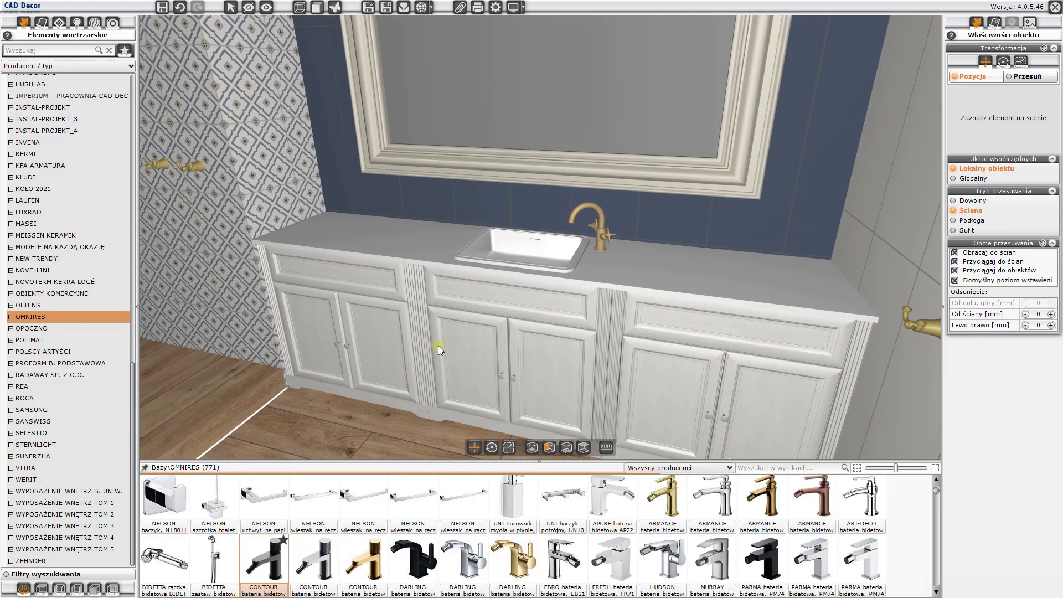
left_click(42, 23)
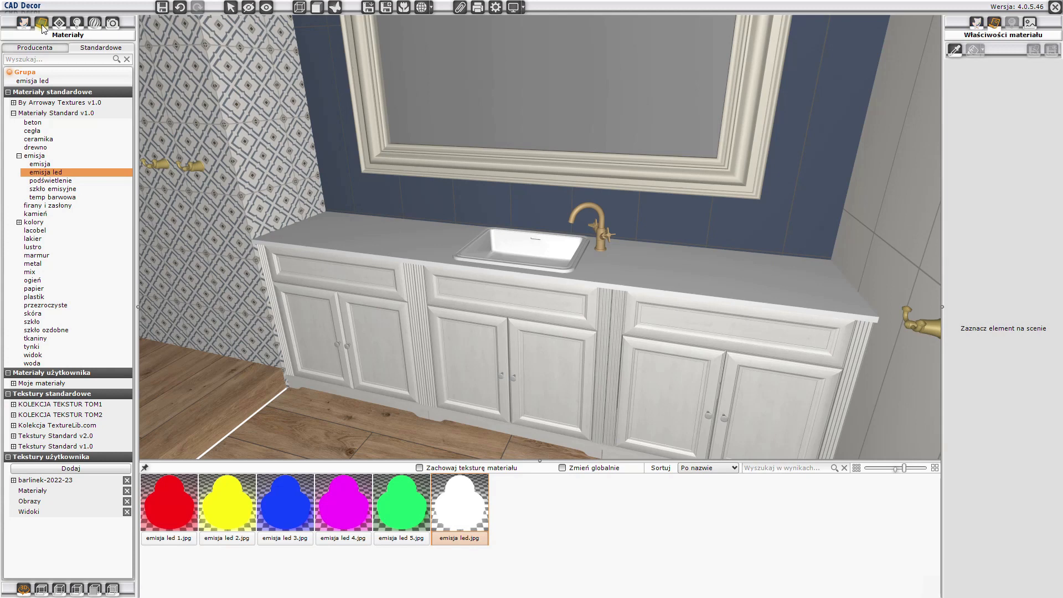
left_click(14, 102)
left_click(20, 153)
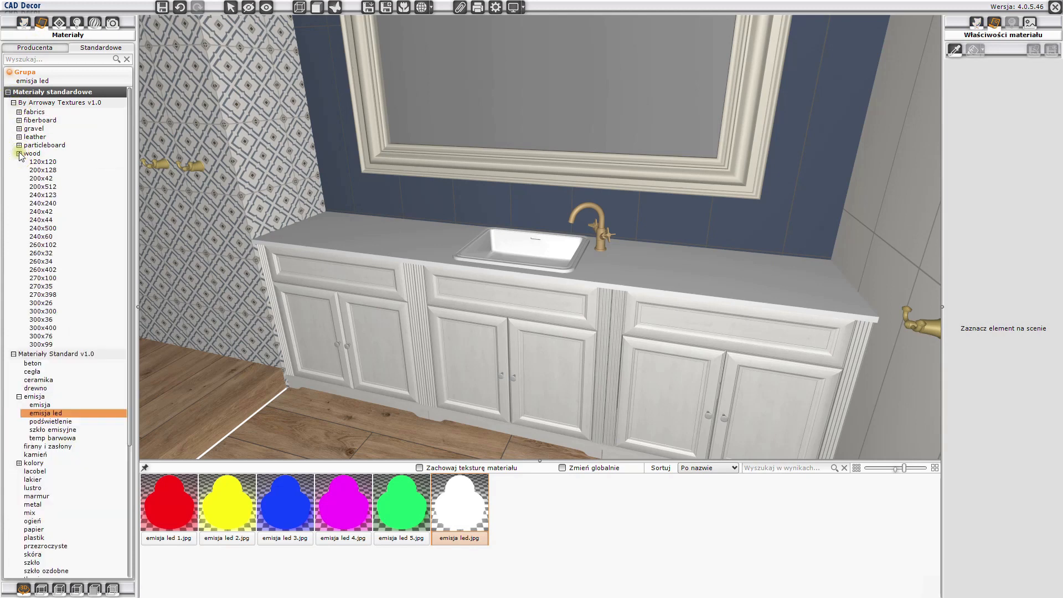
left_click(42, 203)
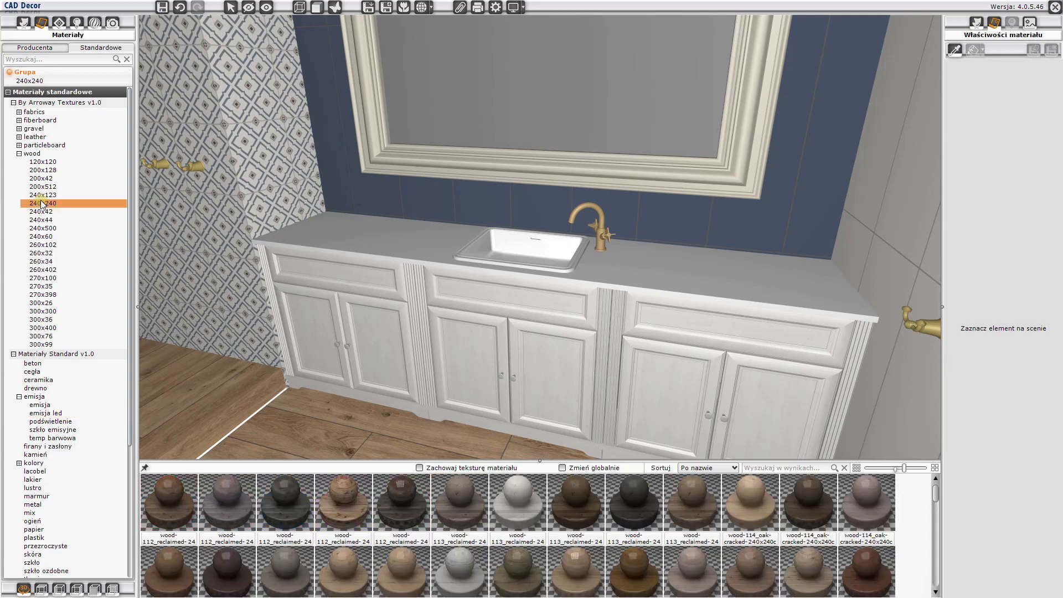
scroll(673, 567, "down", 8)
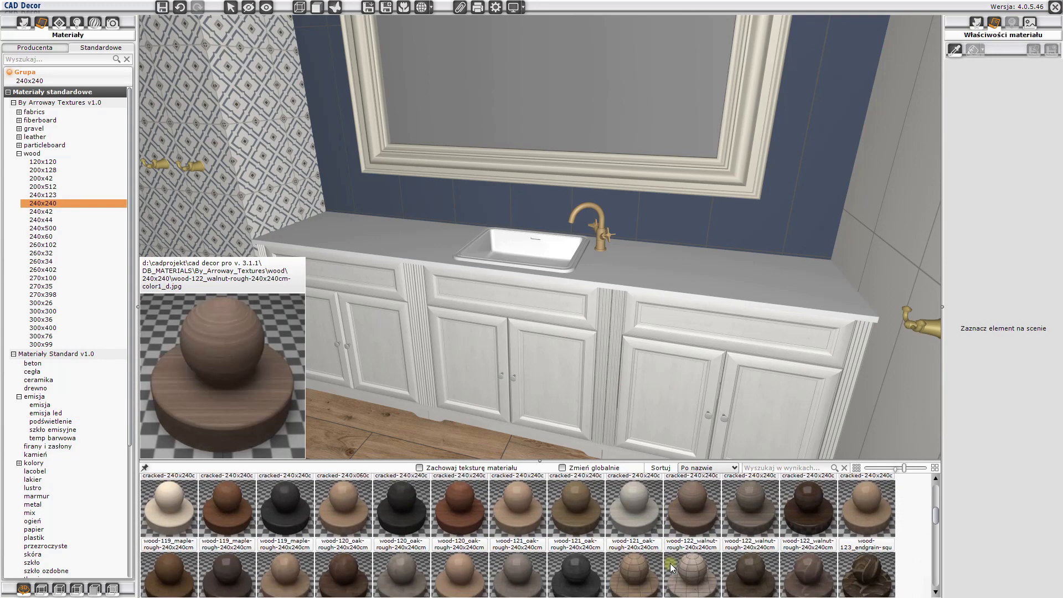
scroll(670, 560, "down", 2)
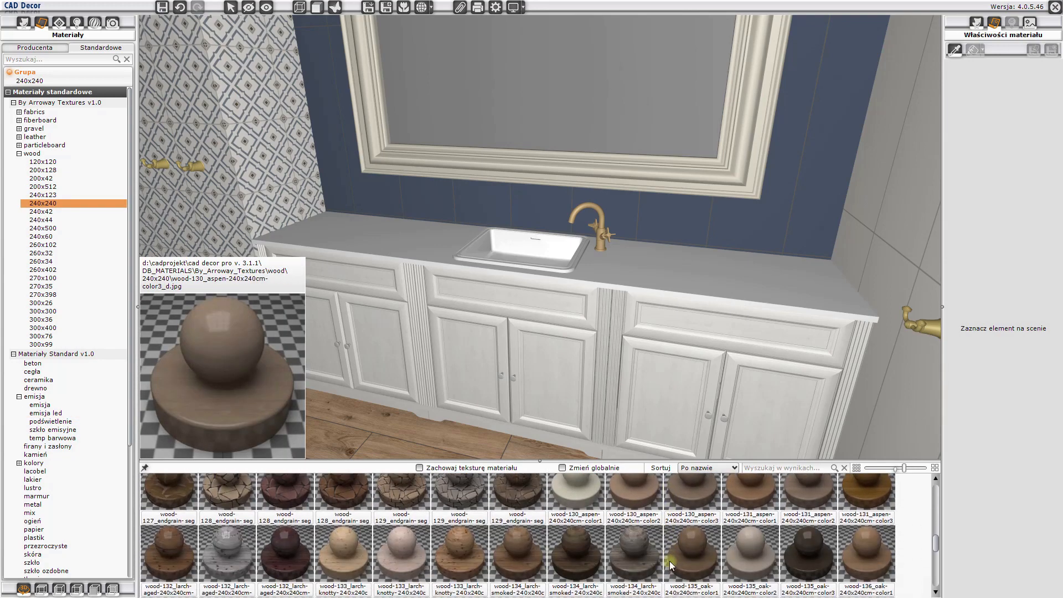
scroll(669, 560, "down", 2)
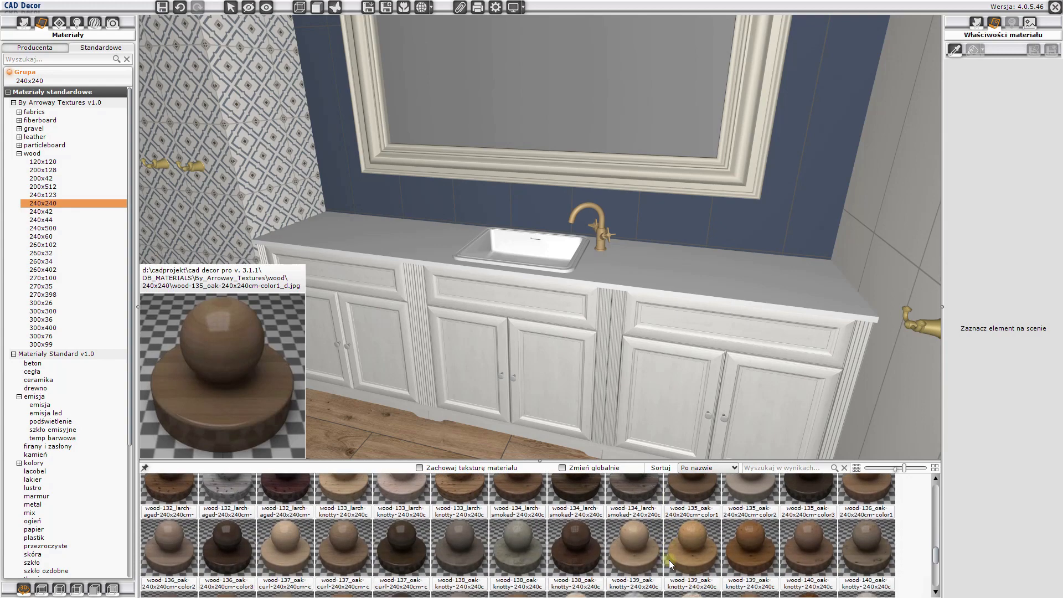
left_click_drag(638, 547, 669, 282)
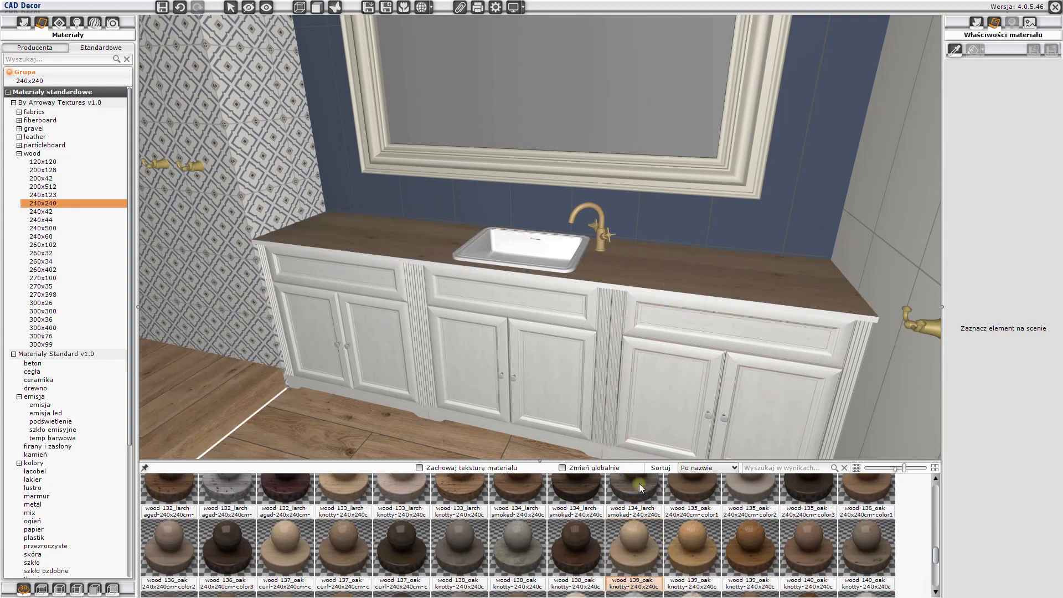
left_click_drag(639, 483, 639, 290)
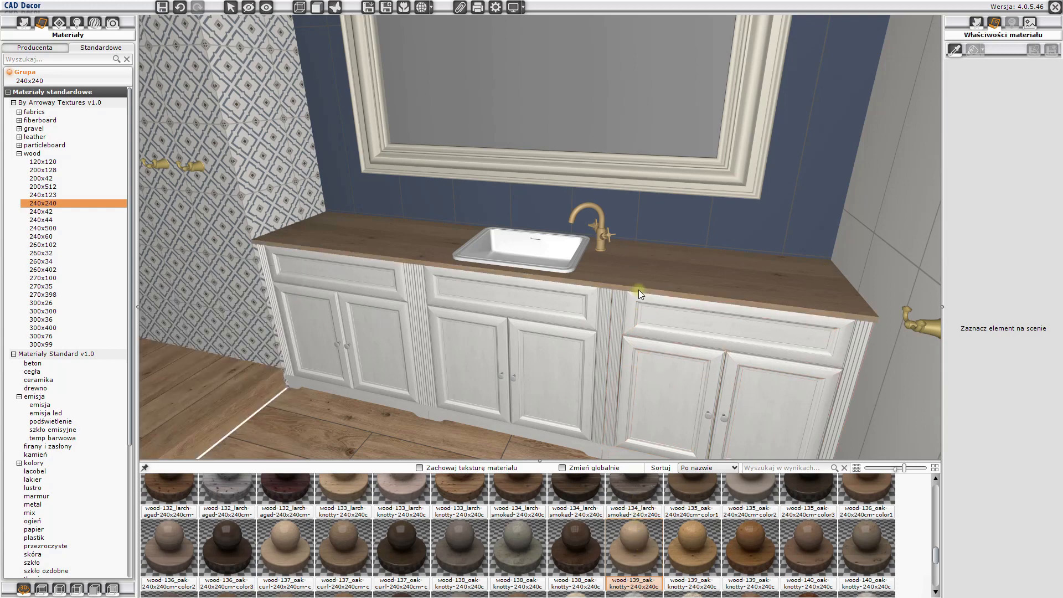
- Sample the knotty oak material from the countertop and apply it to the door leaf and door frame, resetting their texture layouts to default
left_click_drag(512, 315, 735, 467)
mouse_move(644, 544)
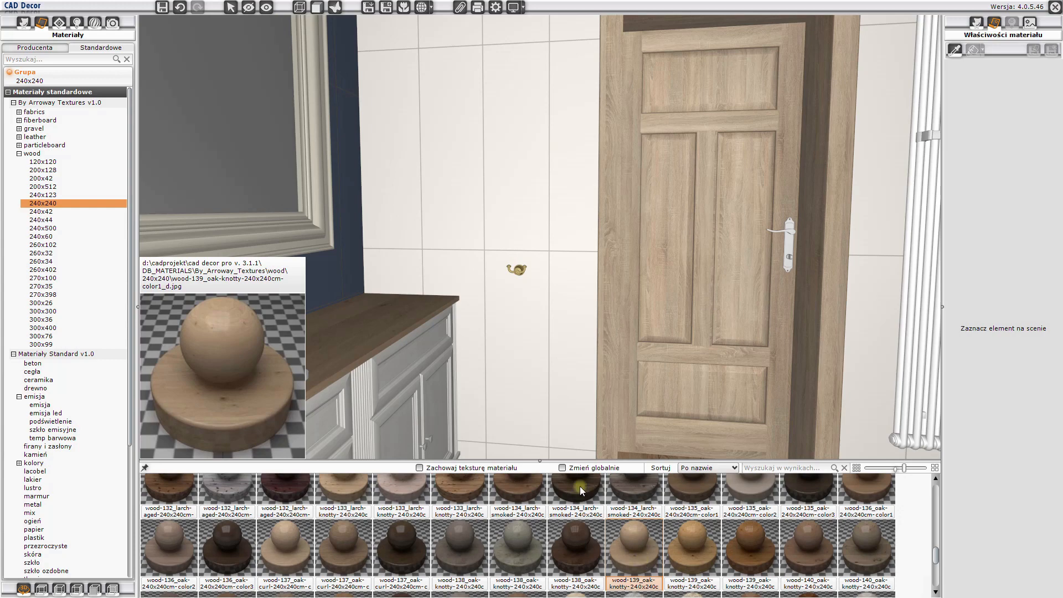
left_click(954, 49)
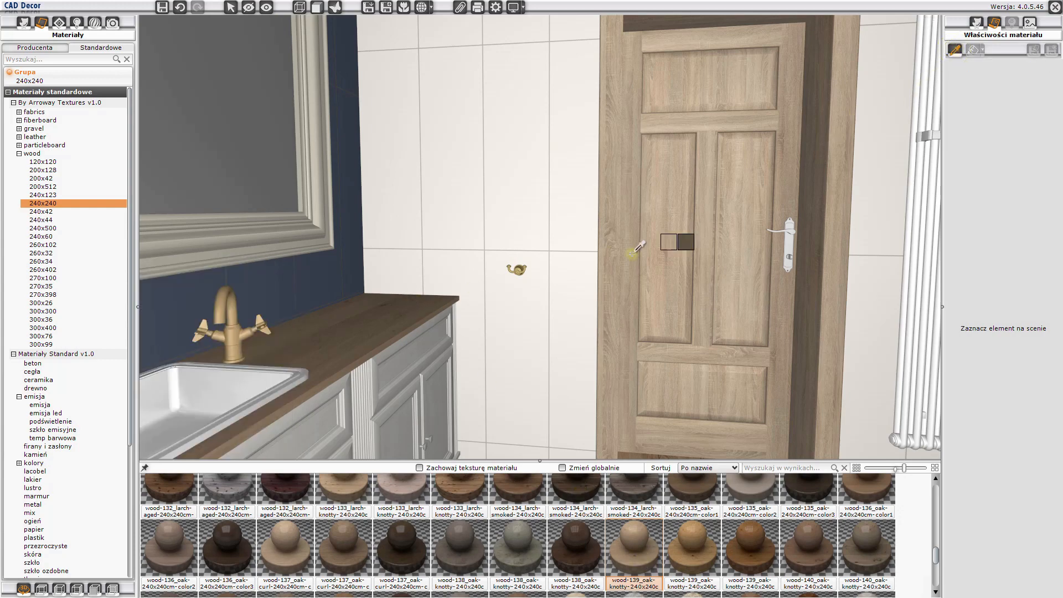
left_click(371, 312)
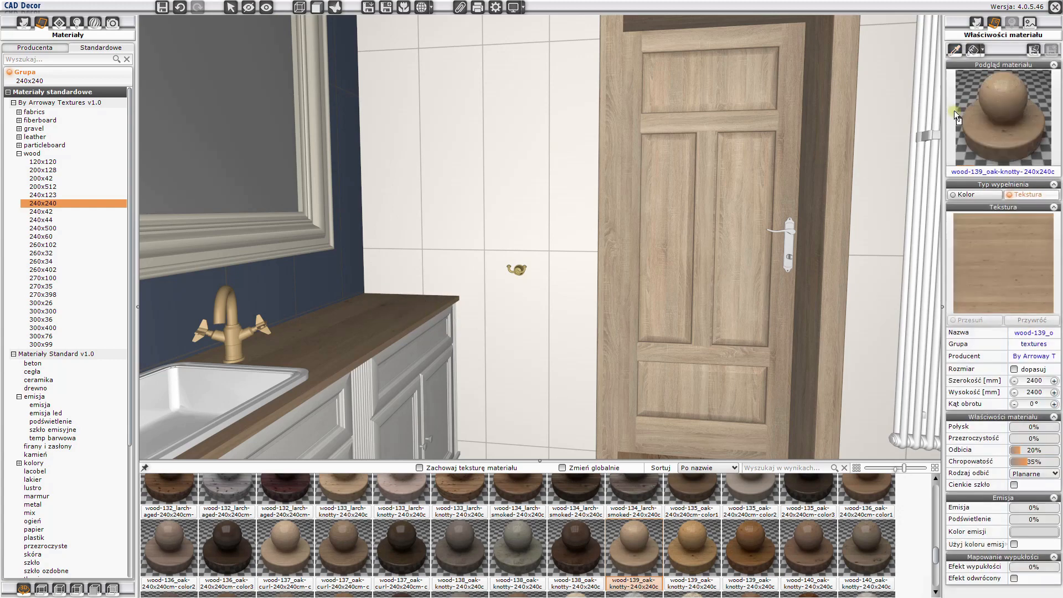
left_click(973, 51)
left_click(772, 115)
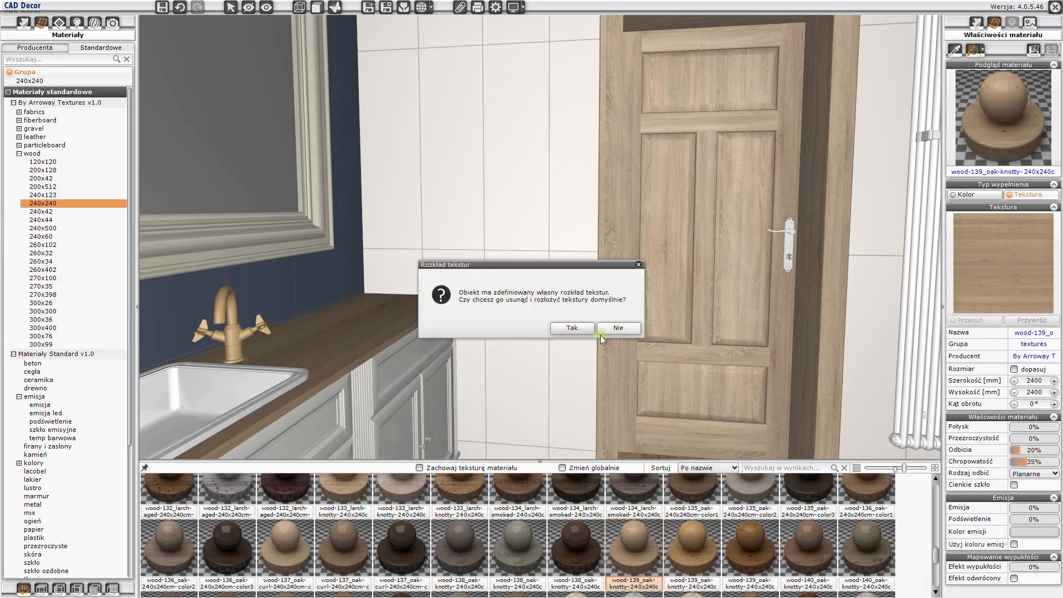
left_click(581, 331)
left_click(837, 197)
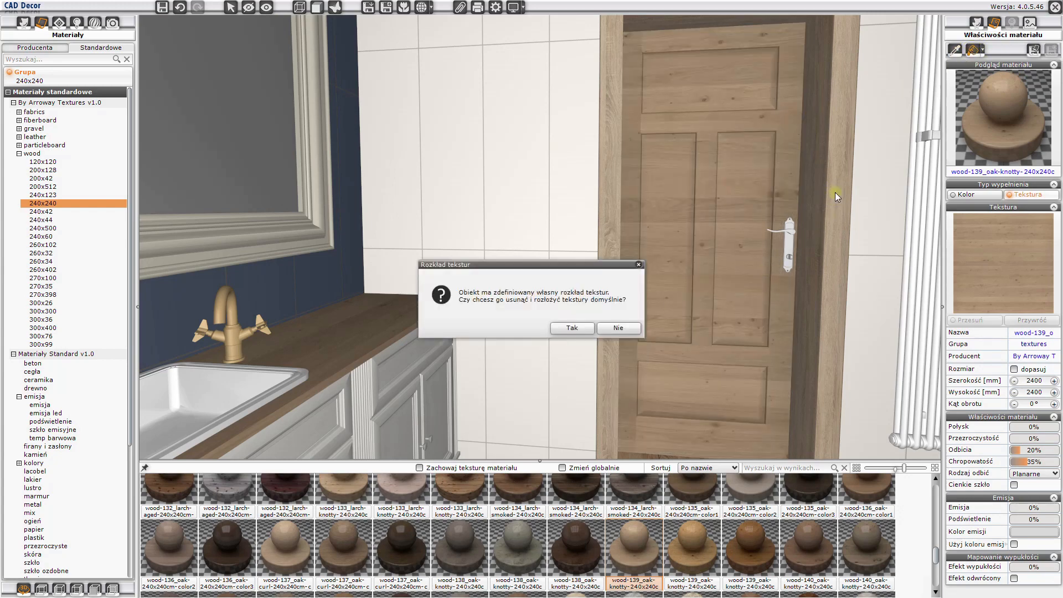
left_click(577, 333)
- Set the texture rotation angle of the door leaf and door frame to 90°
left_click_drag(714, 319, 689, 209)
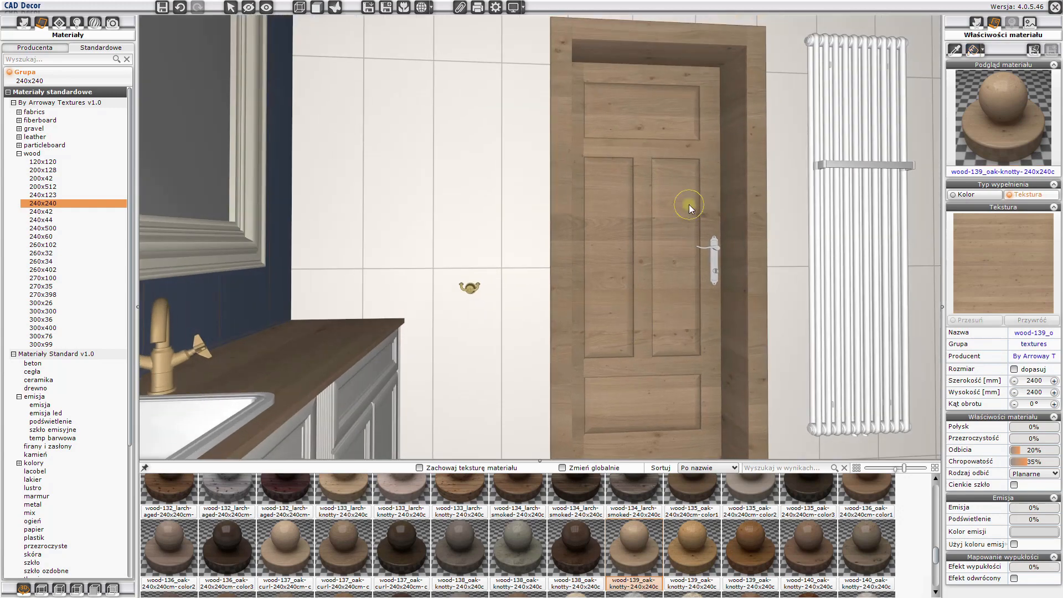
left_click(727, 199)
left_click(748, 200, "ctrl")
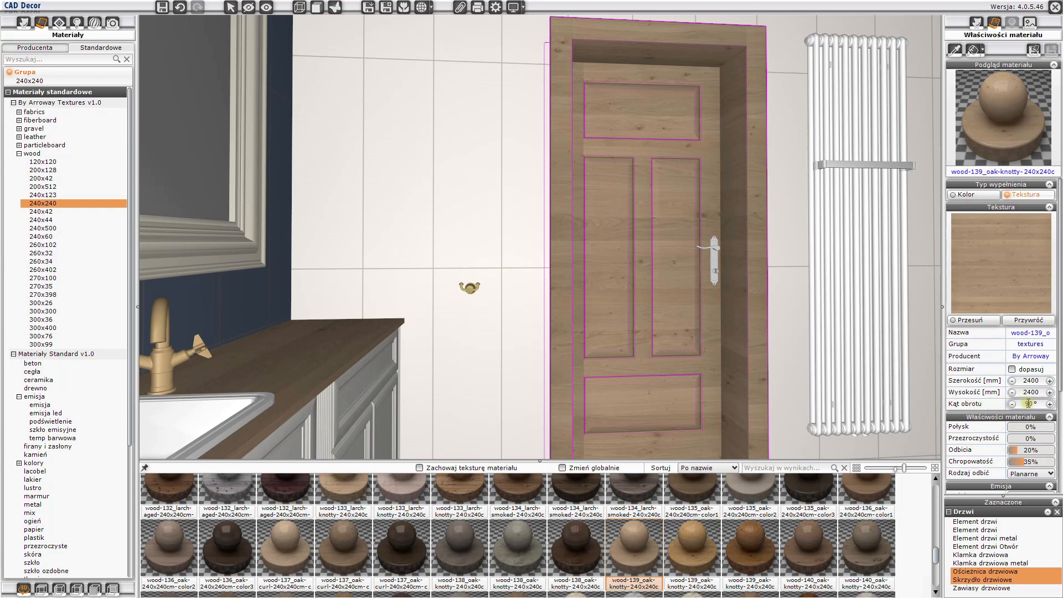
key("Return")
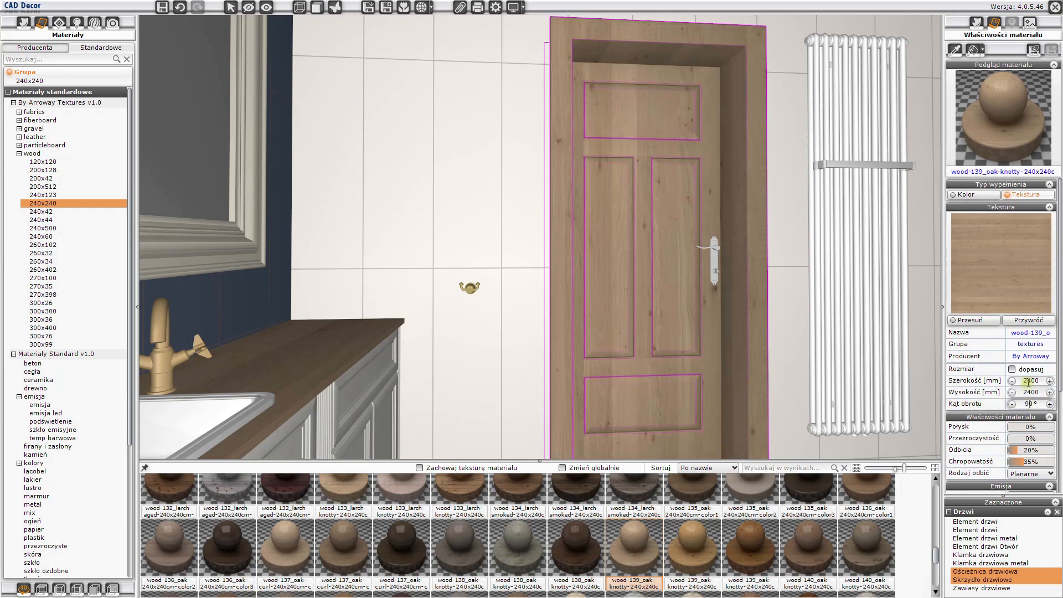
key("Escape")
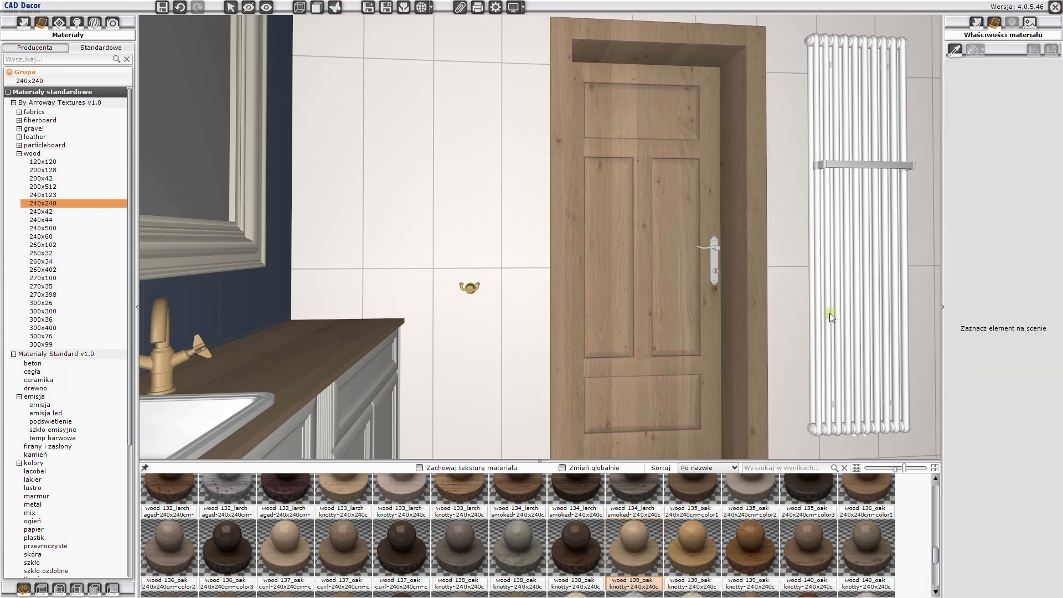
- Apply the matte white lacquer material lakier 1 matowy to the frame of the mirror above the vanity
left_click_drag(829, 314, 476, 299)
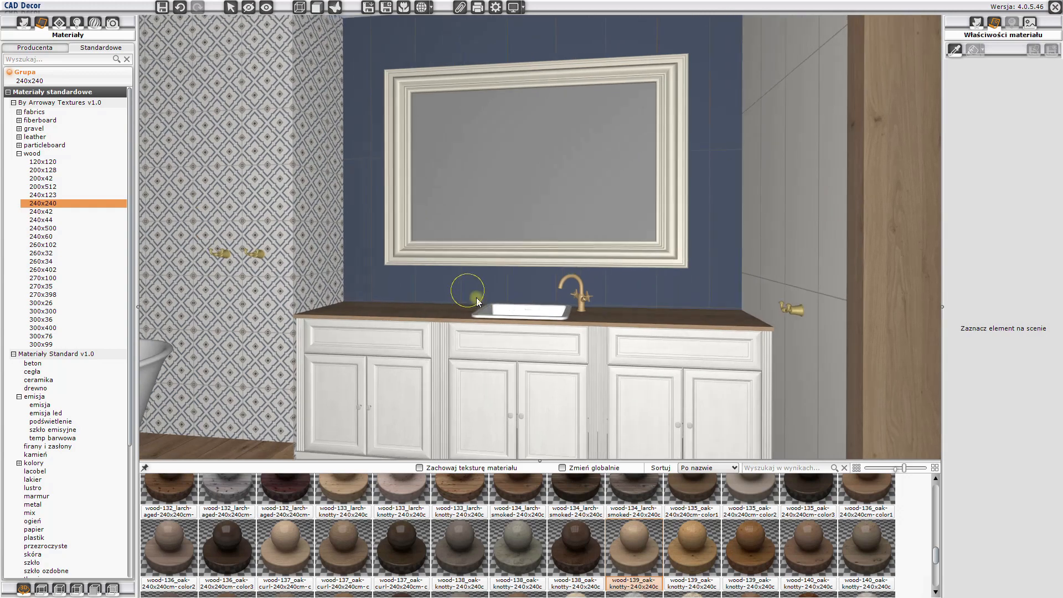
scroll(51, 293, "down", 7)
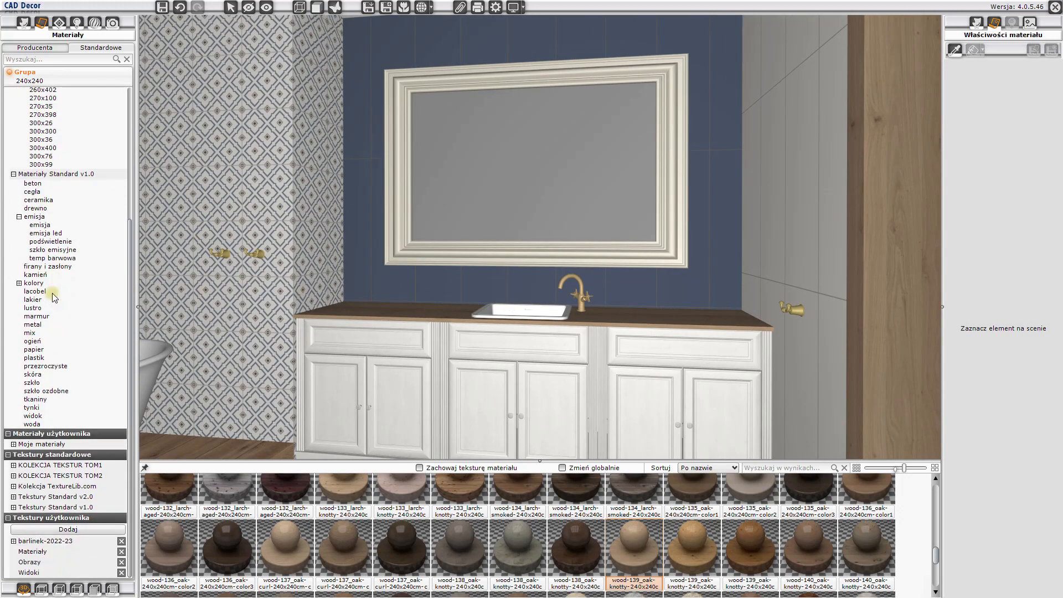
left_click(33, 299)
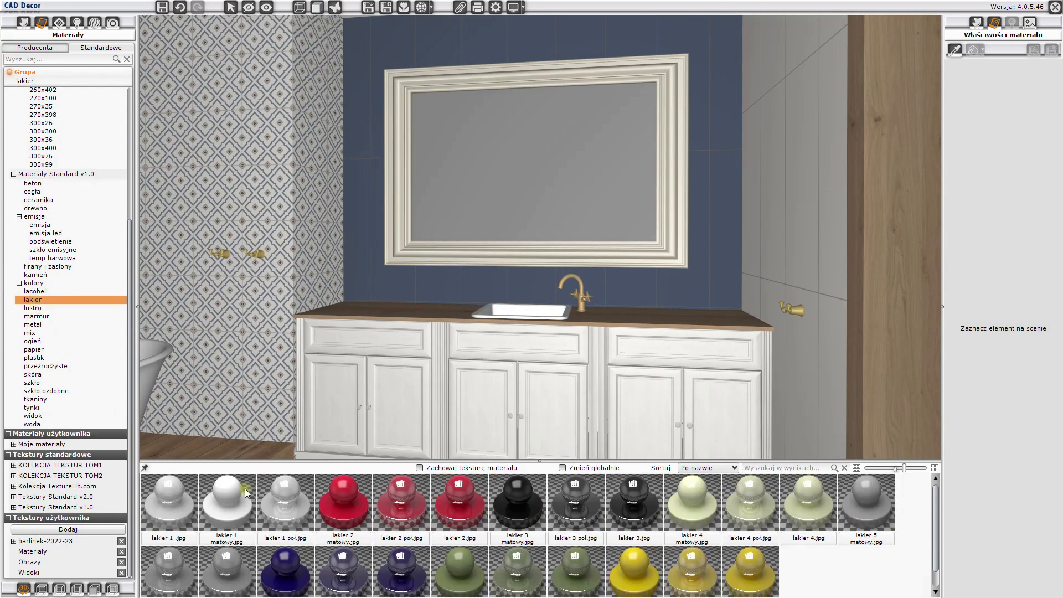
left_click(235, 509)
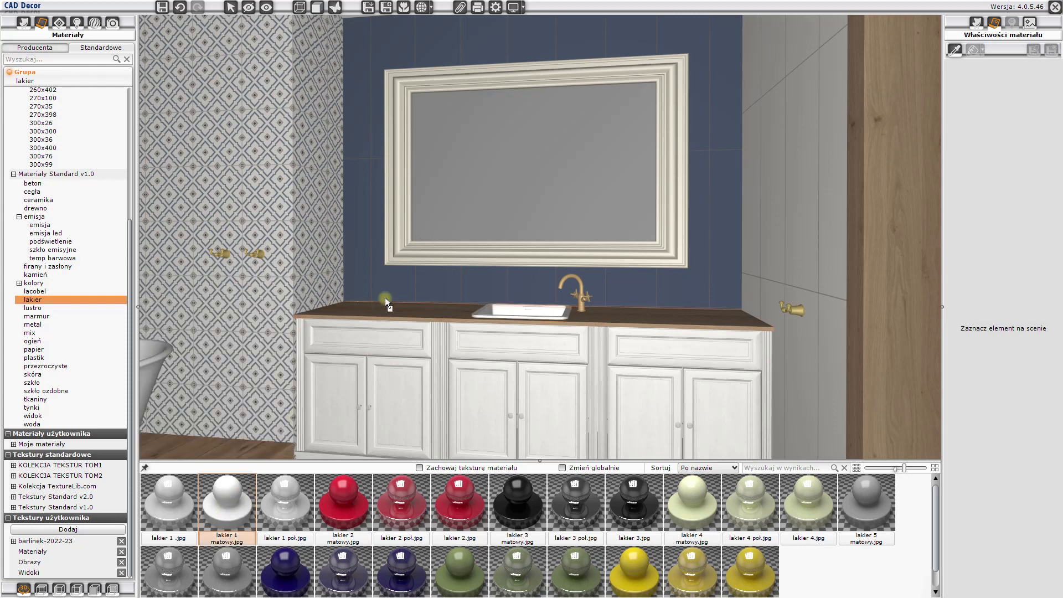
left_click(417, 256)
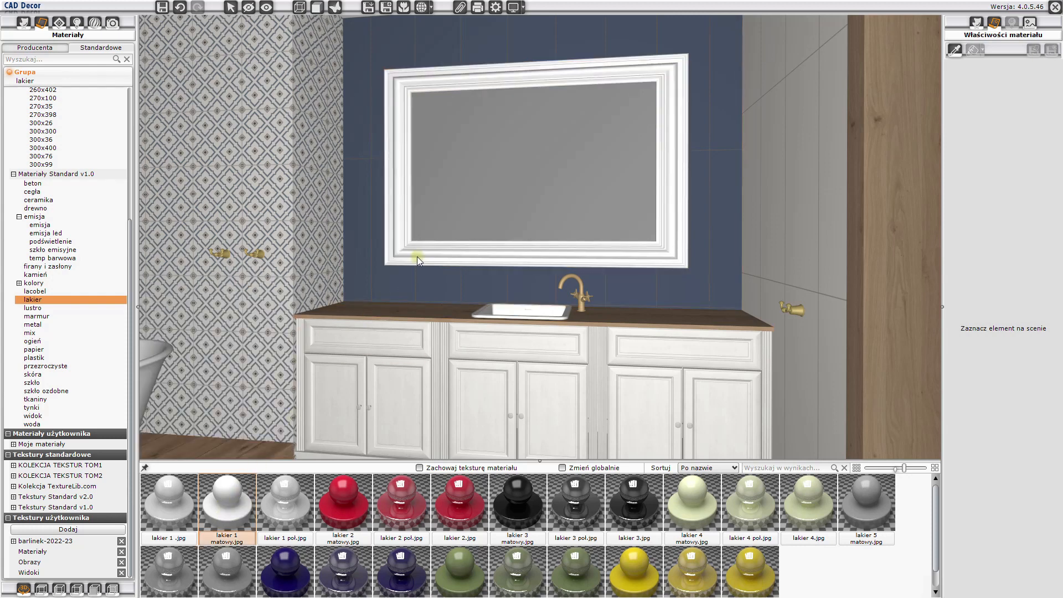
- Set the brightness (Jasność) of the mirror's glass surface colour to 88
left_click(576, 155)
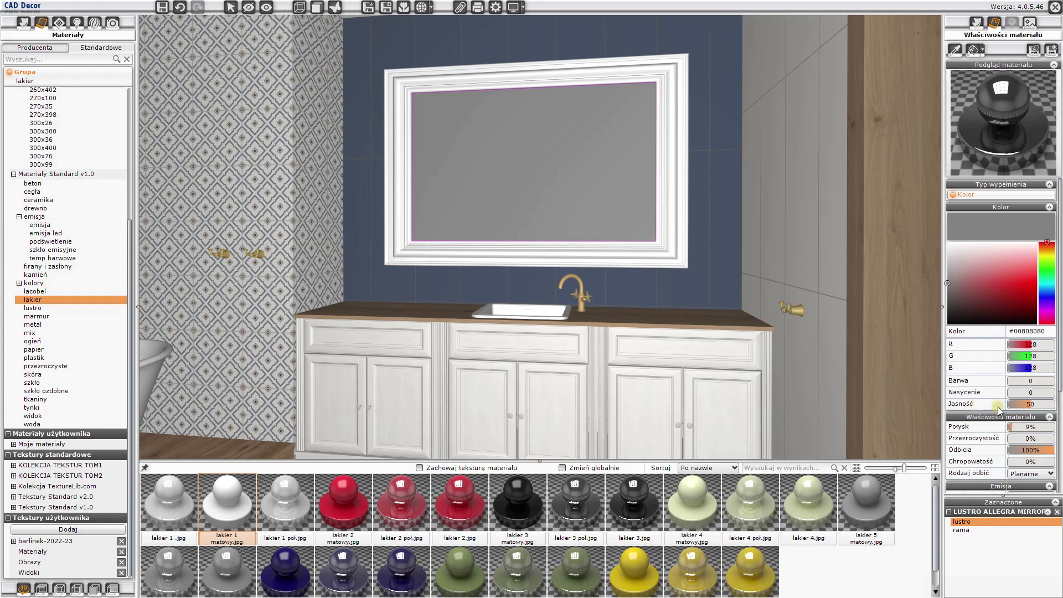
left_click(1043, 407)
type("88")
key("Return")
left_click(825, 256)
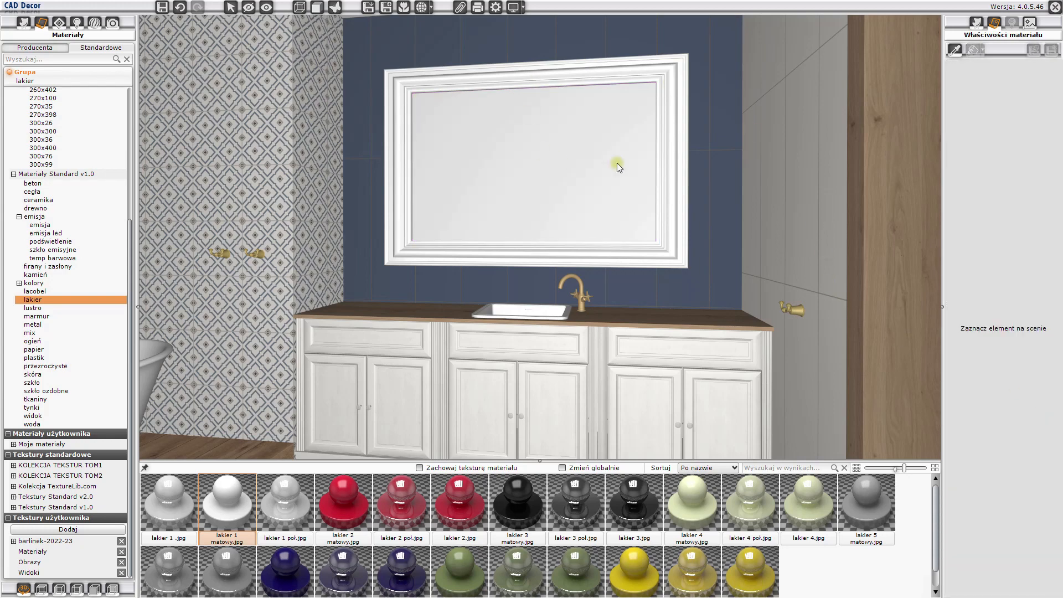
- Move the tile layout on the navy wall behind the mirror upward so its horizontal joint aligns with the adjacent white wall's joint
left_click_drag(528, 167, 637, 197)
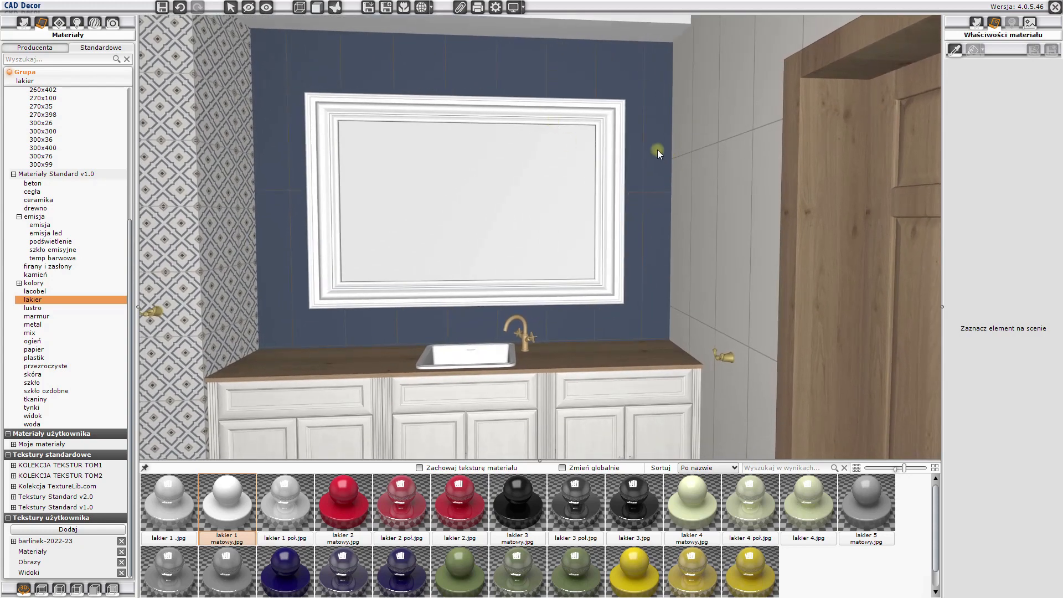
right_click(654, 123)
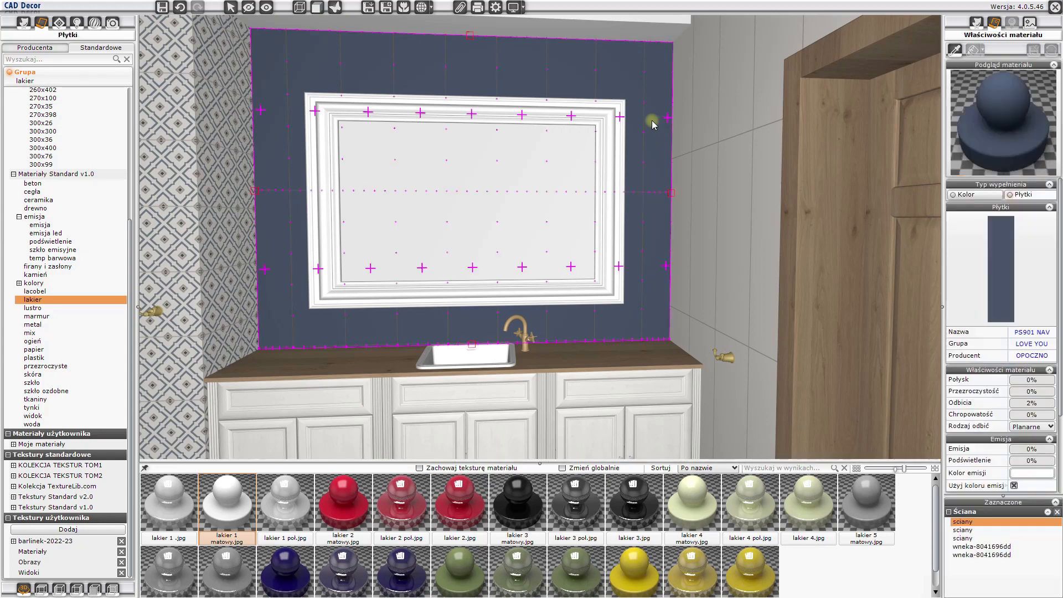
left_click(664, 127)
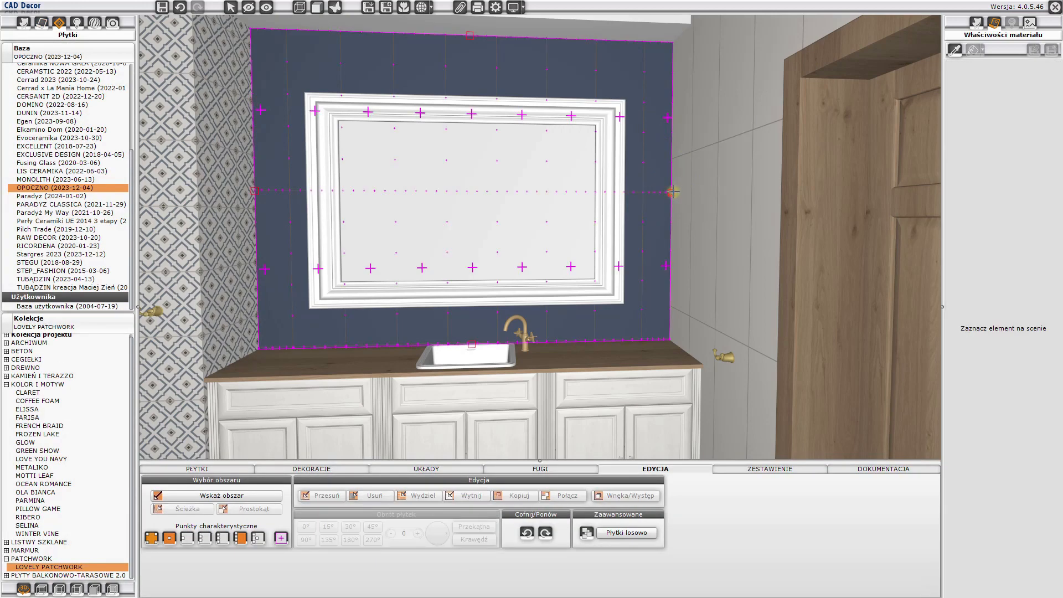
left_click_drag(672, 192, 672, 160)
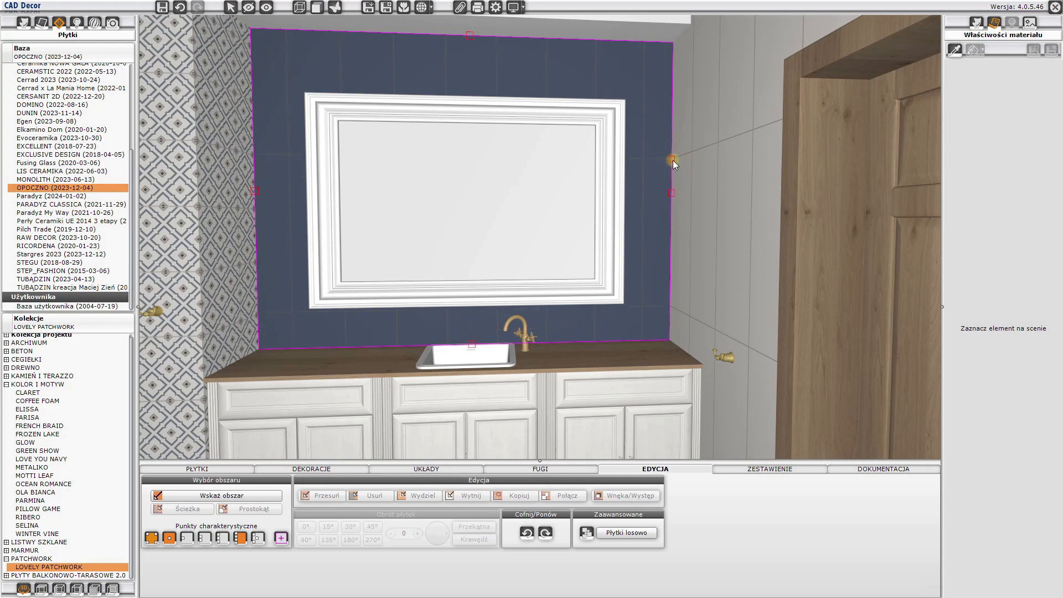
left_click(673, 160)
left_click(668, 231)
left_click_drag(668, 231, 570, 241)
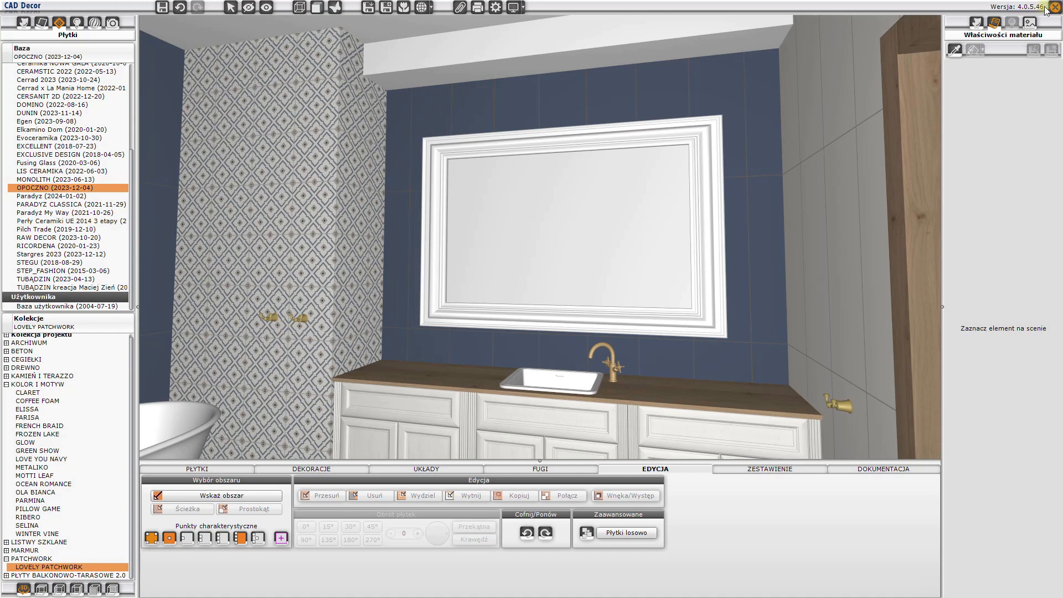
- Return to the 4CAD floor plan and list the ceiling lamps (lampy sufitowe) in the interior elements library, grouped by Typ standardowy
key("Escape")
scroll(682, 282, "down", 3)
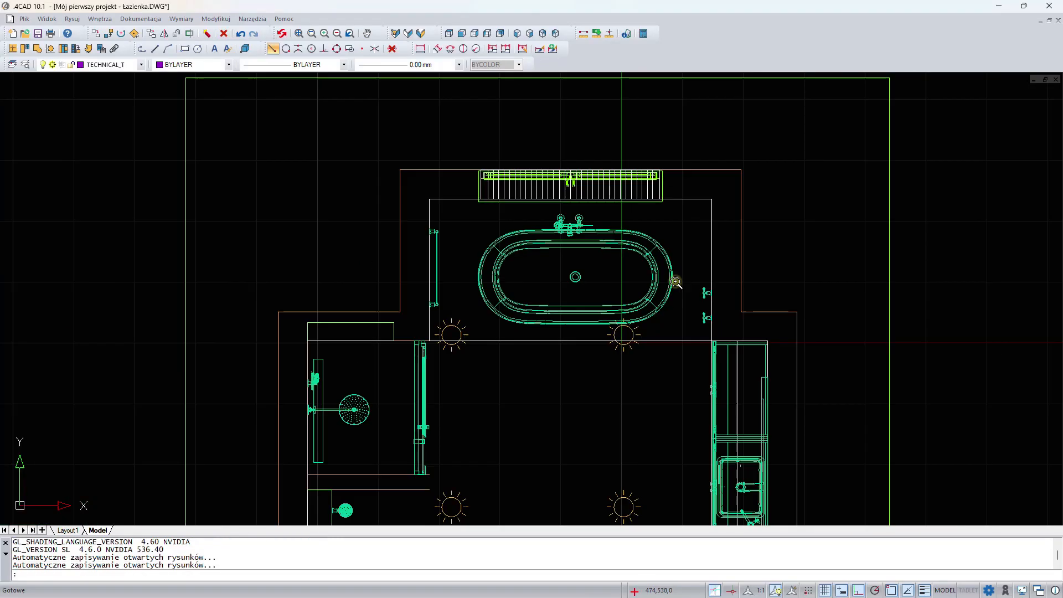
scroll(683, 367, "down", 3)
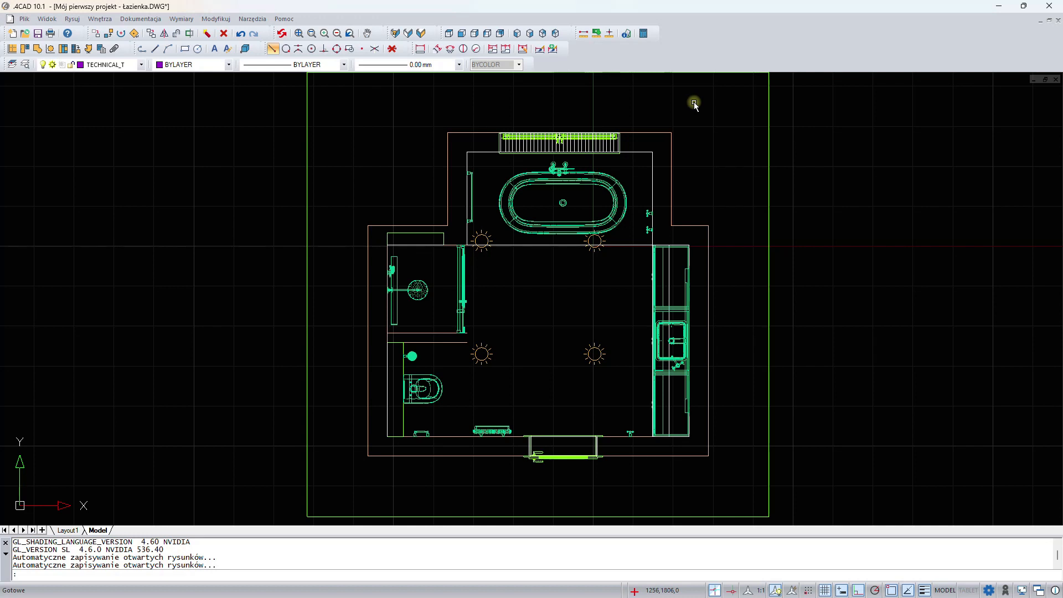
left_click(91, 48)
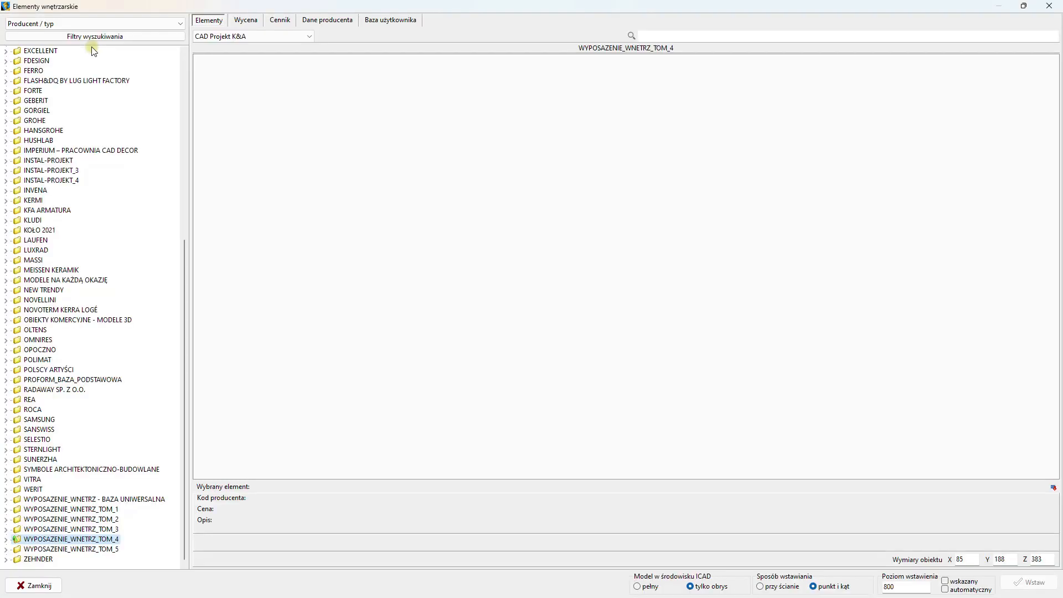
left_click(32, 25)
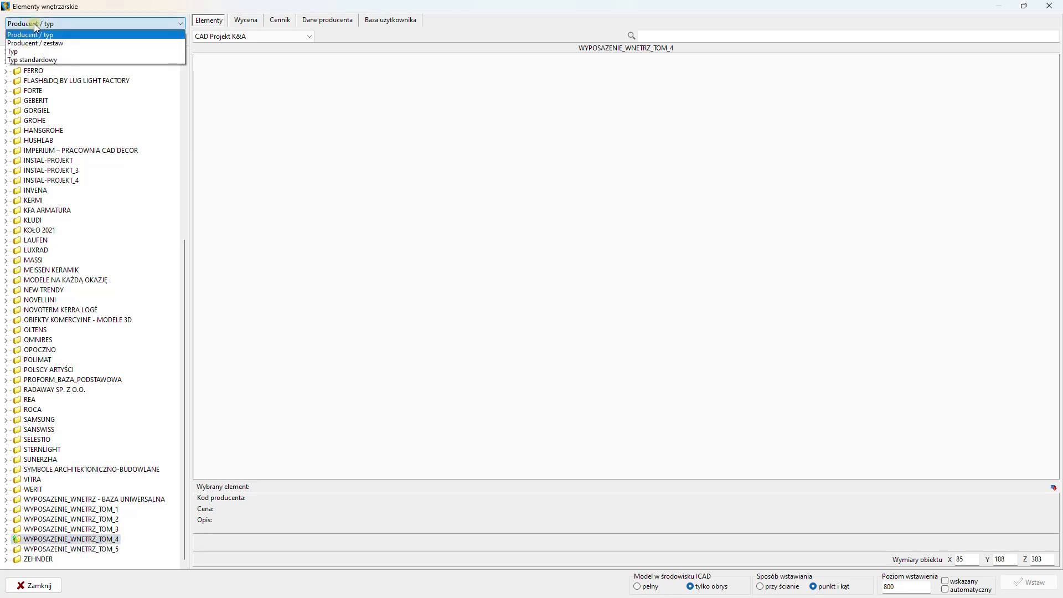
left_click(41, 59)
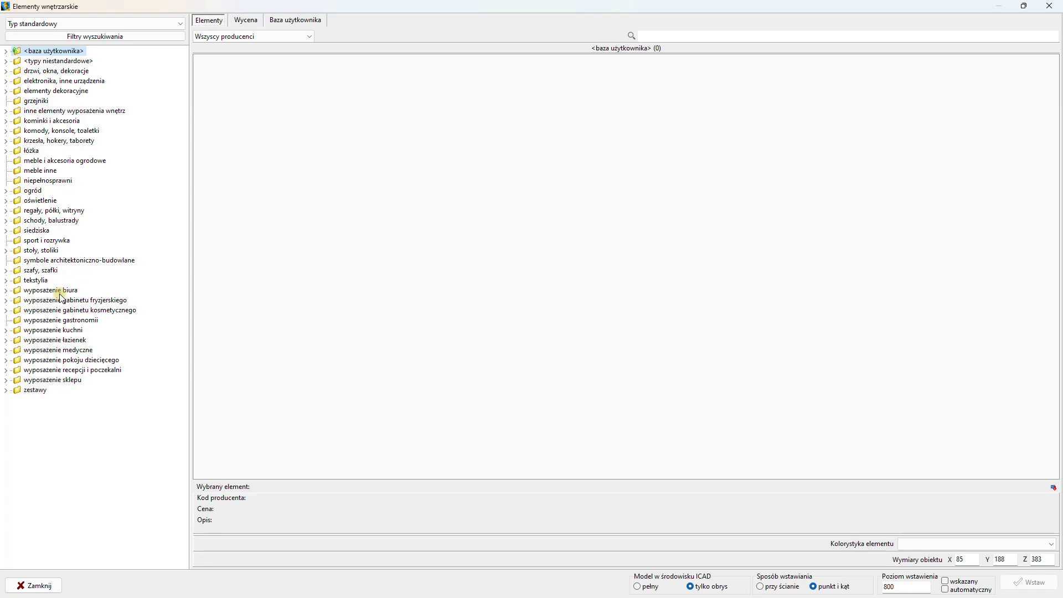
left_click(6, 200)
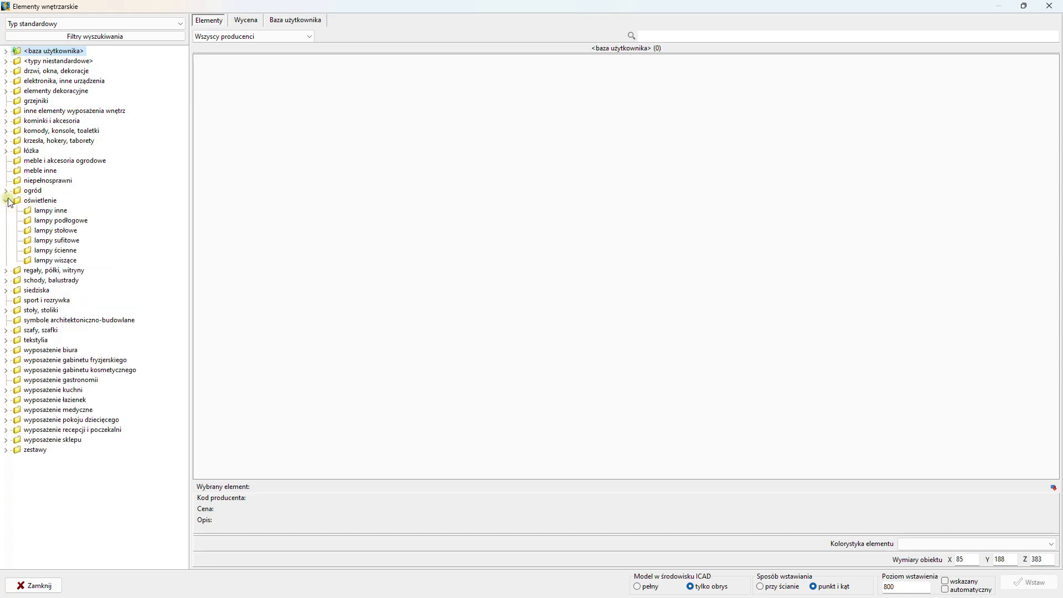
left_click(52, 240)
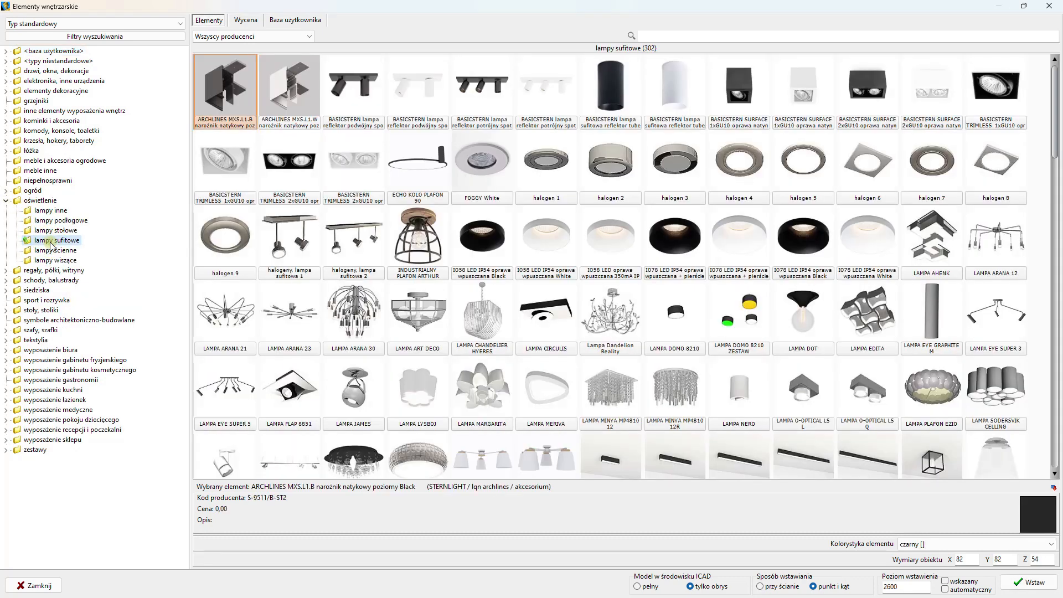
- Insert the IO58 LED IP54 oprawa wpuszczana White luminaire at level 2600, above the vanity's end nearest the bathtub, at about 1080,-113
left_click(547, 246)
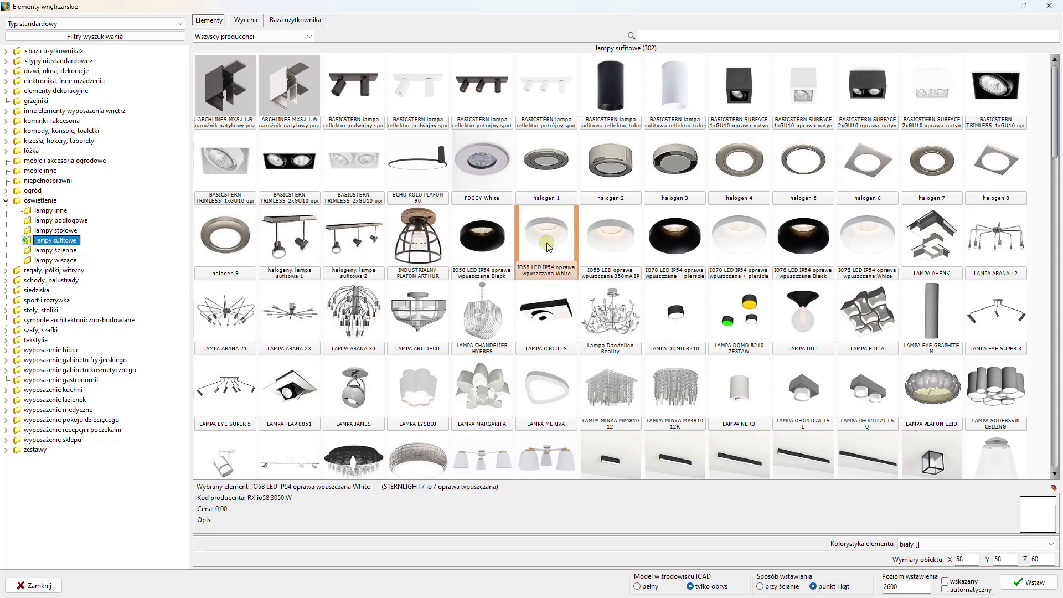
double_click(900, 585)
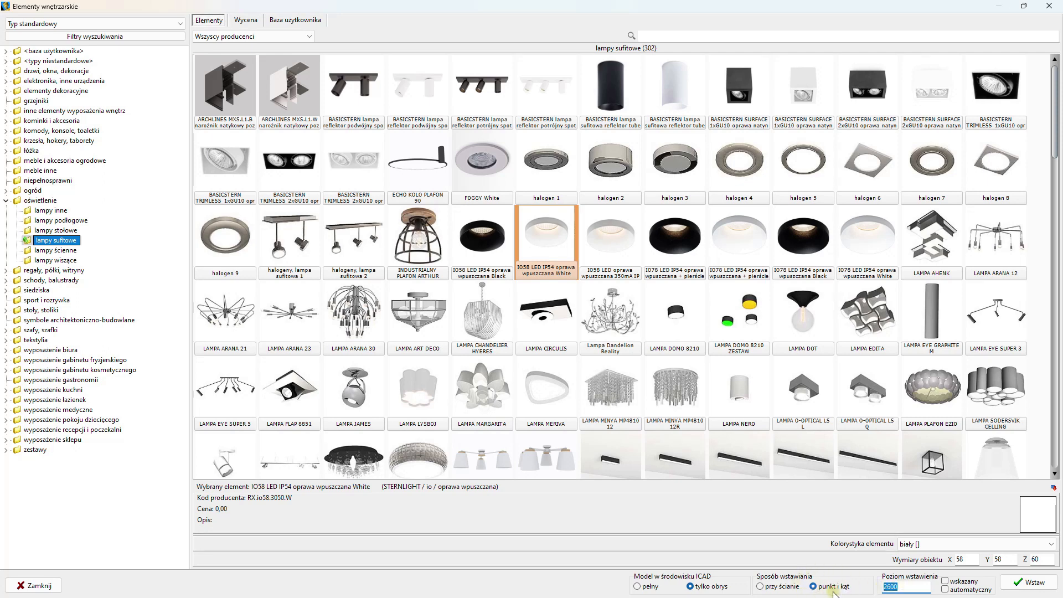
left_click(1040, 586)
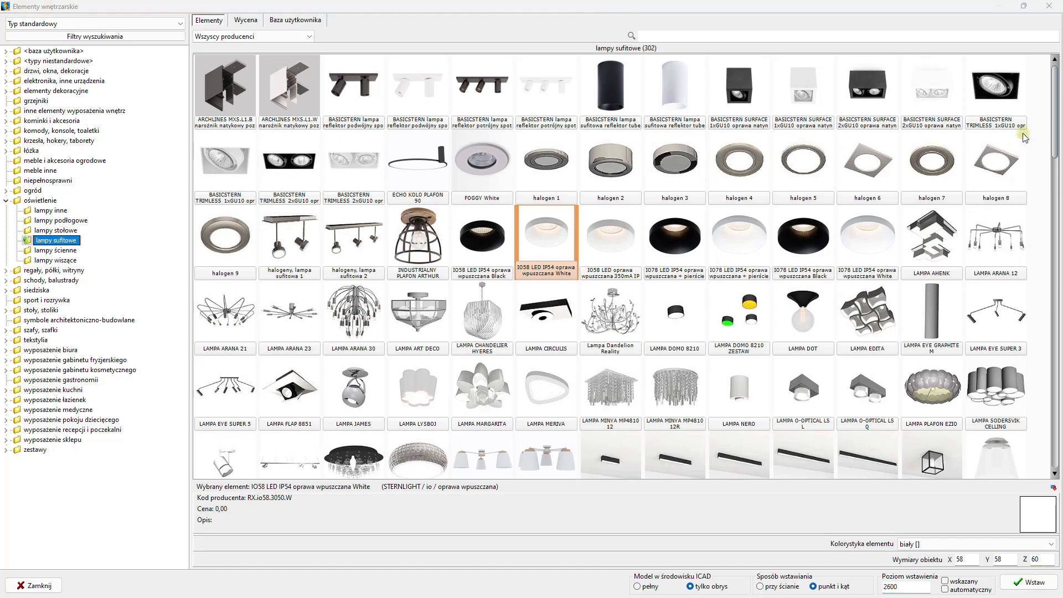
left_click(1024, 7)
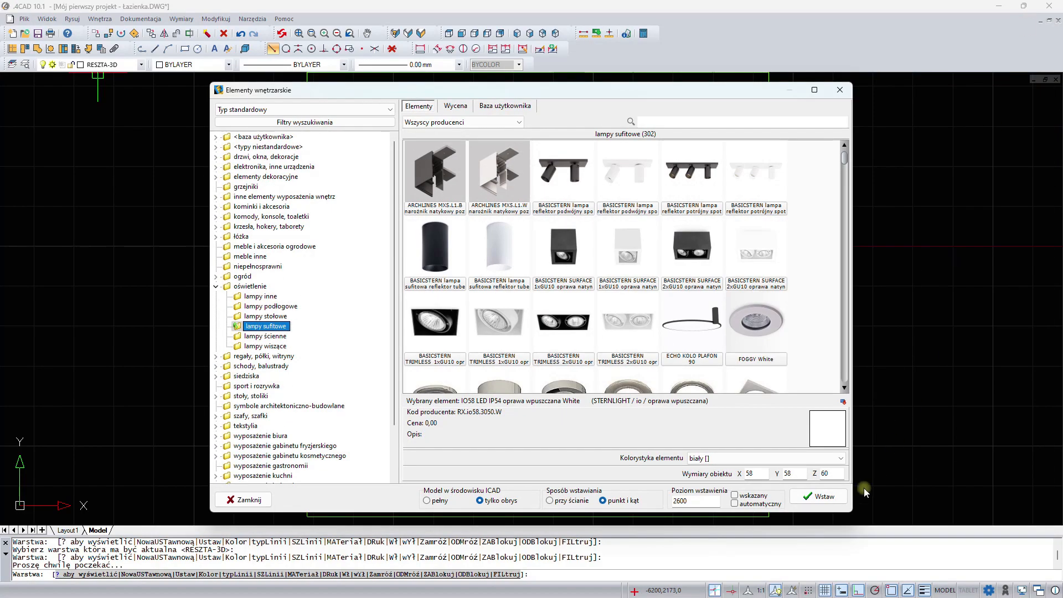
left_click(819, 497)
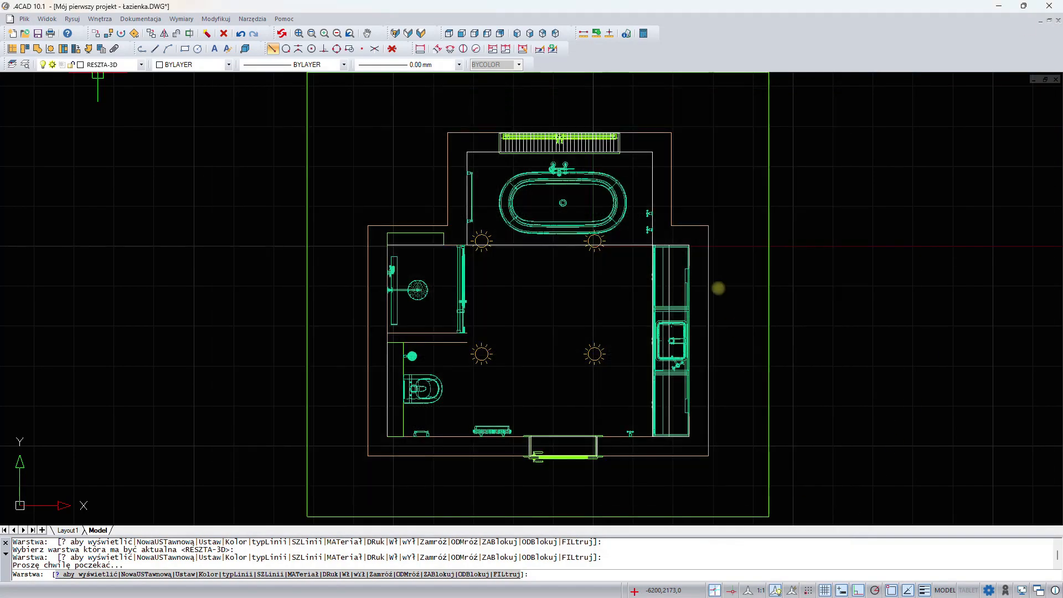
scroll(649, 296, "up", 3)
scroll(649, 295, "up", 1)
middle_click_drag(622, 271, 614, 154)
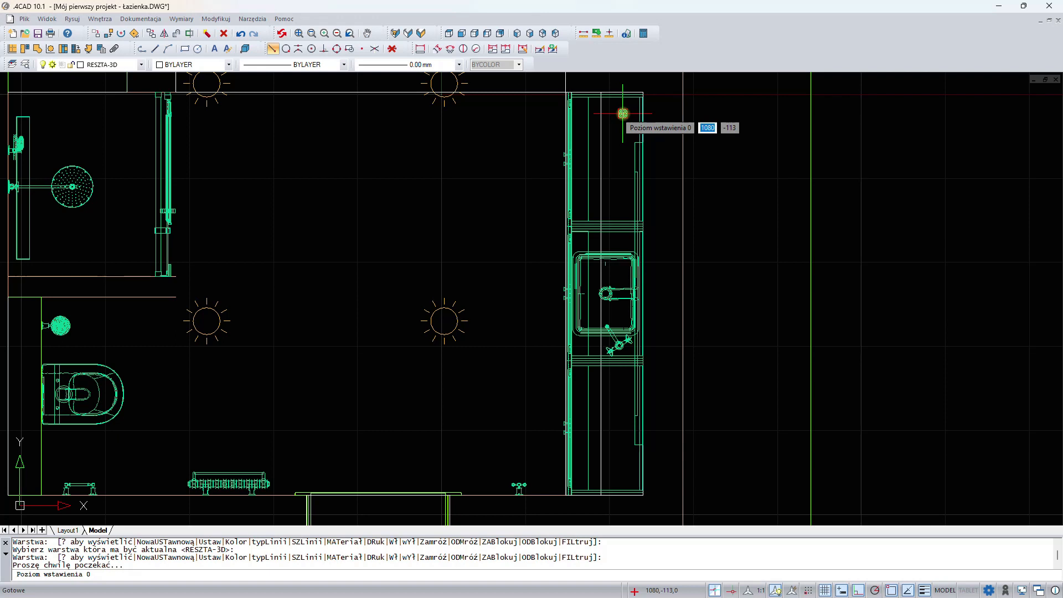
left_click(623, 114)
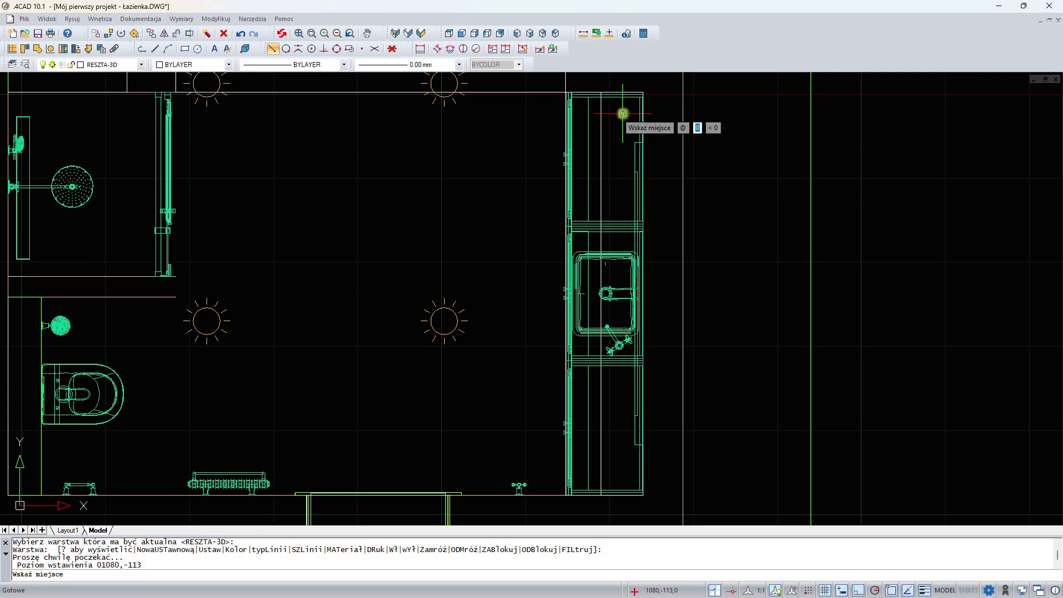
key("Escape")
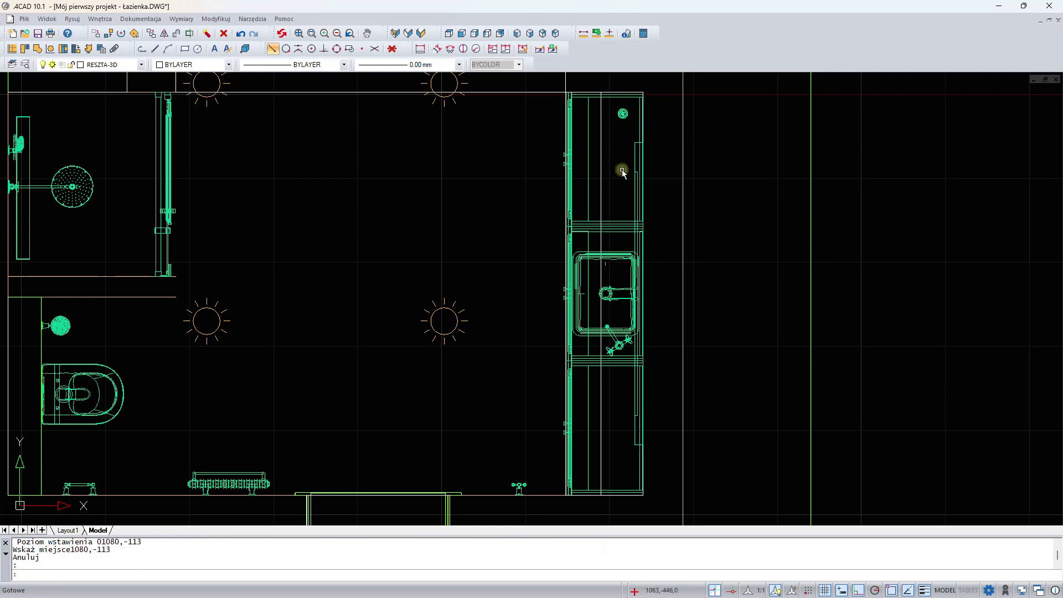
- Copy the recessed luminaire straight down along the vanity at distances of 650, 1300 and 1950 from the original
left_click(623, 113)
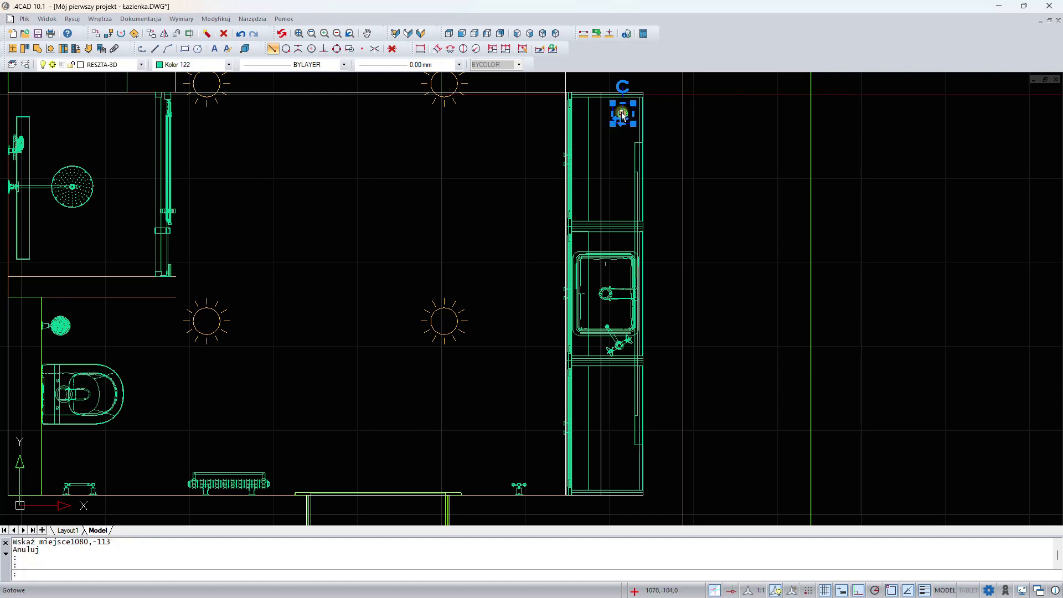
right_click(717, 117)
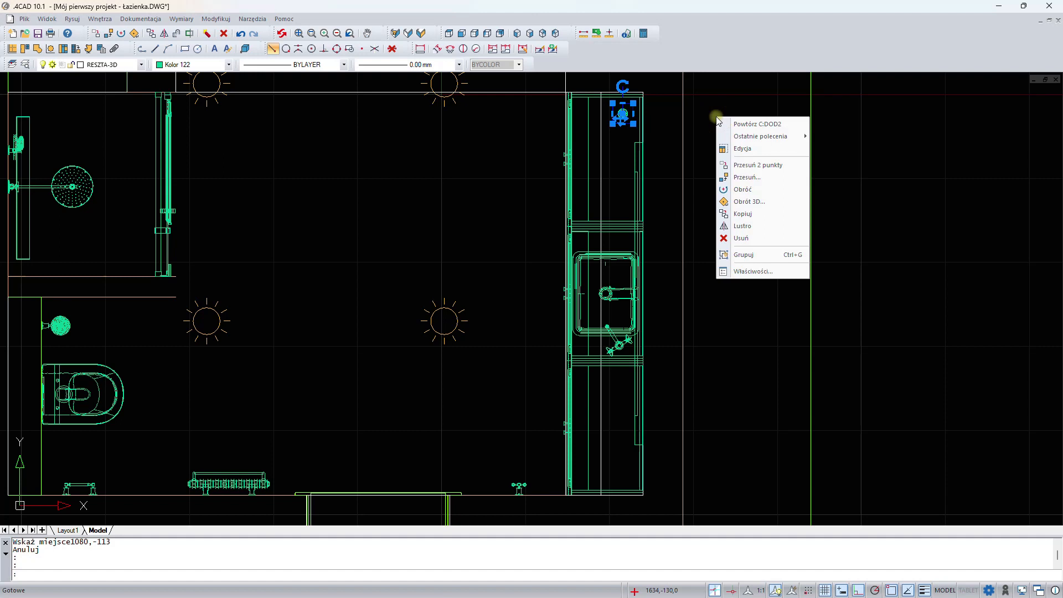
left_click(742, 214)
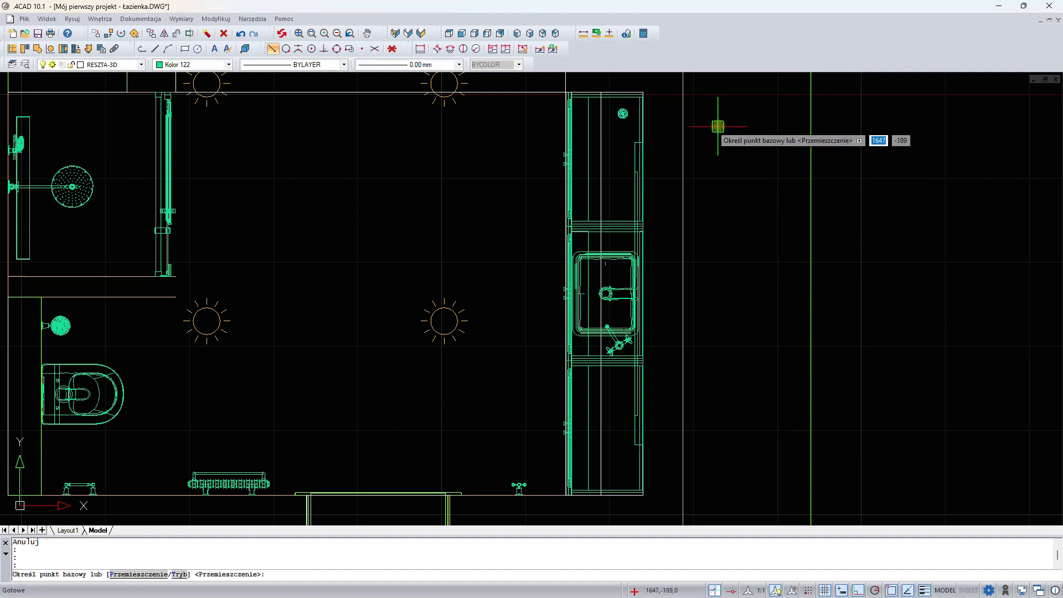
left_click(718, 127)
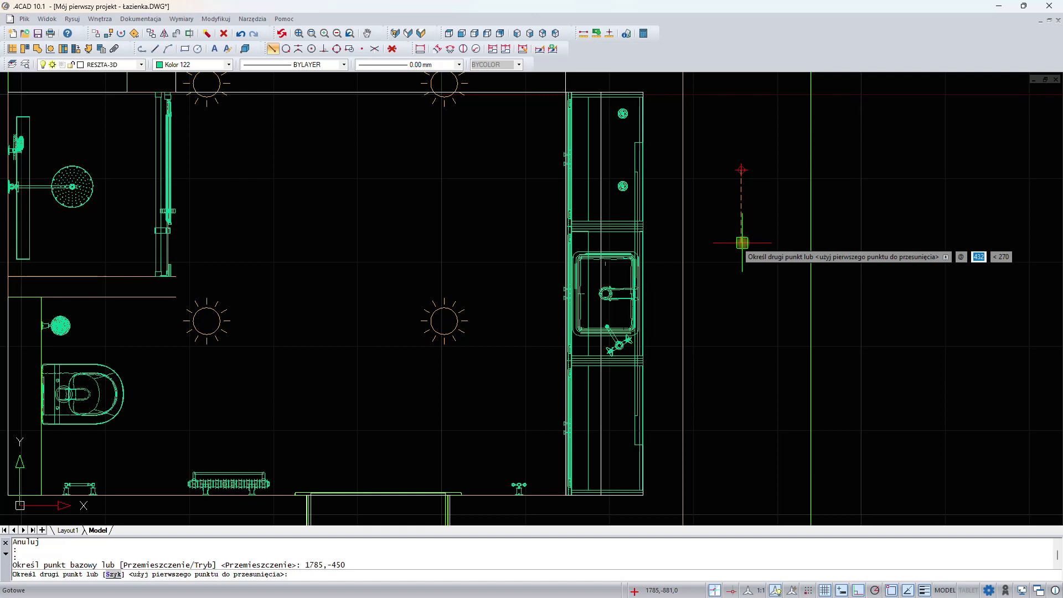
type("650")
key("Return")
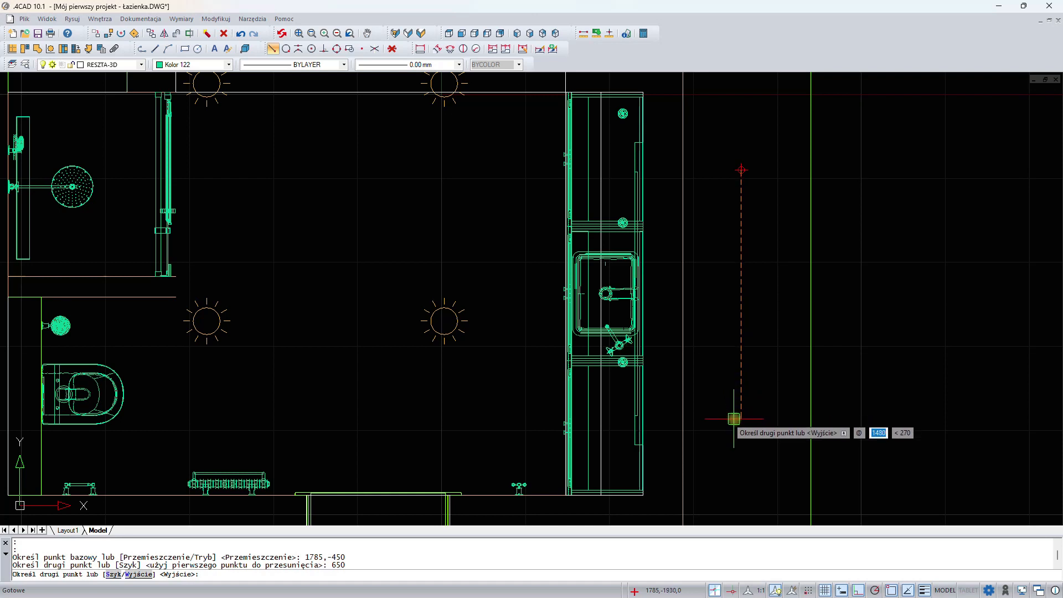
type("1300")
key("Return")
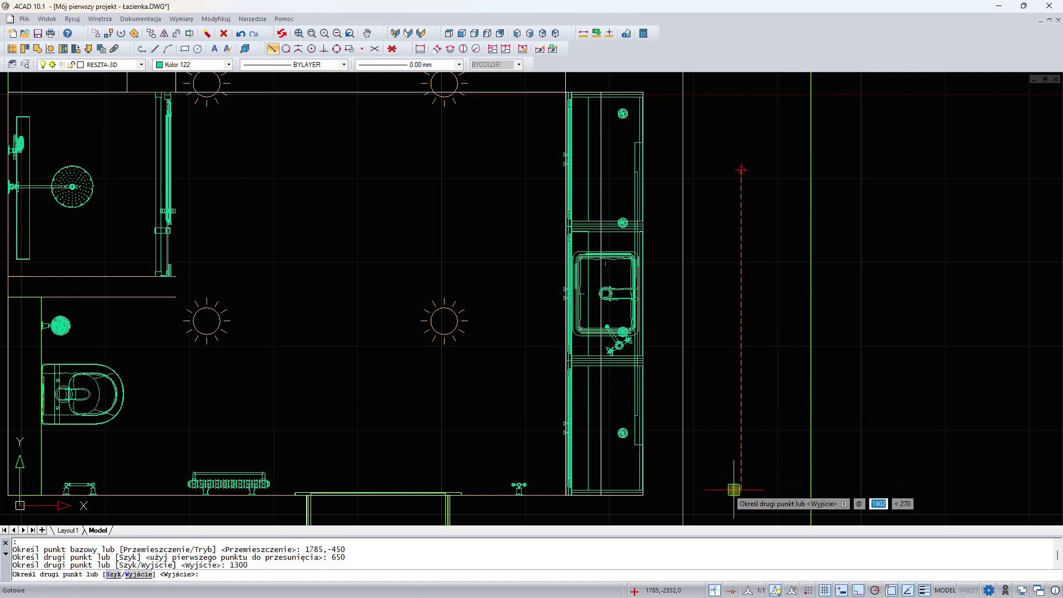
type("1950")
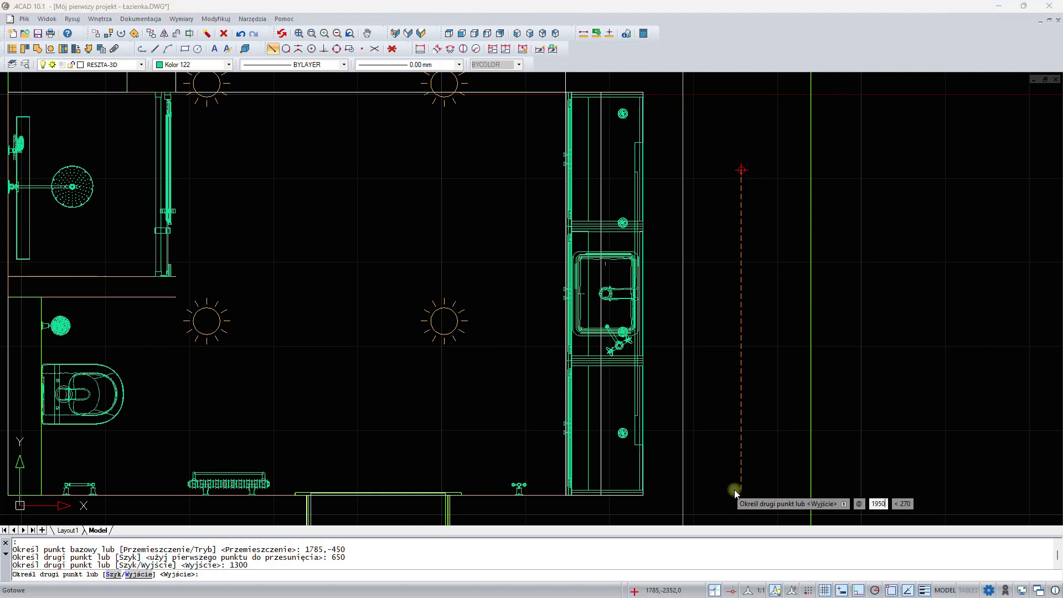
key("BackSpace")
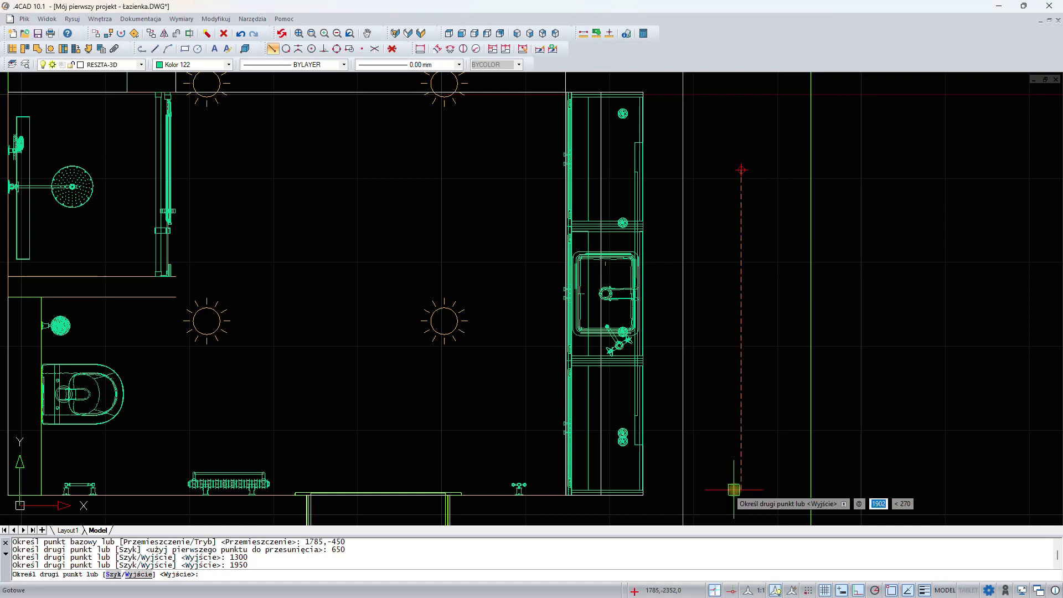
key("Return")
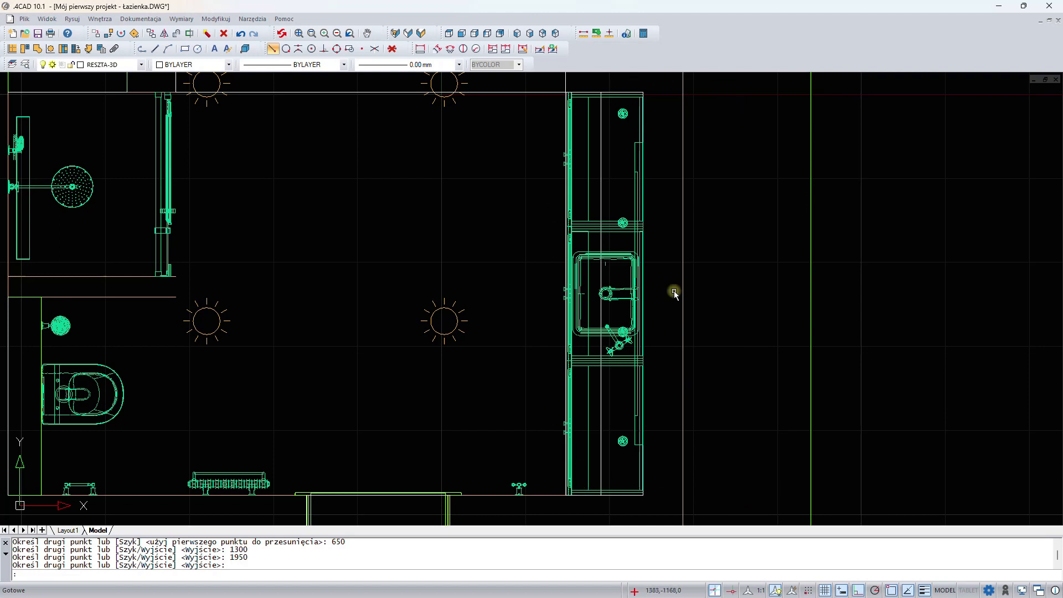
- Move all four recessed luminaires along the vanity straight down the plan, away from the bathtub, by about 102 mm
left_click(624, 114)
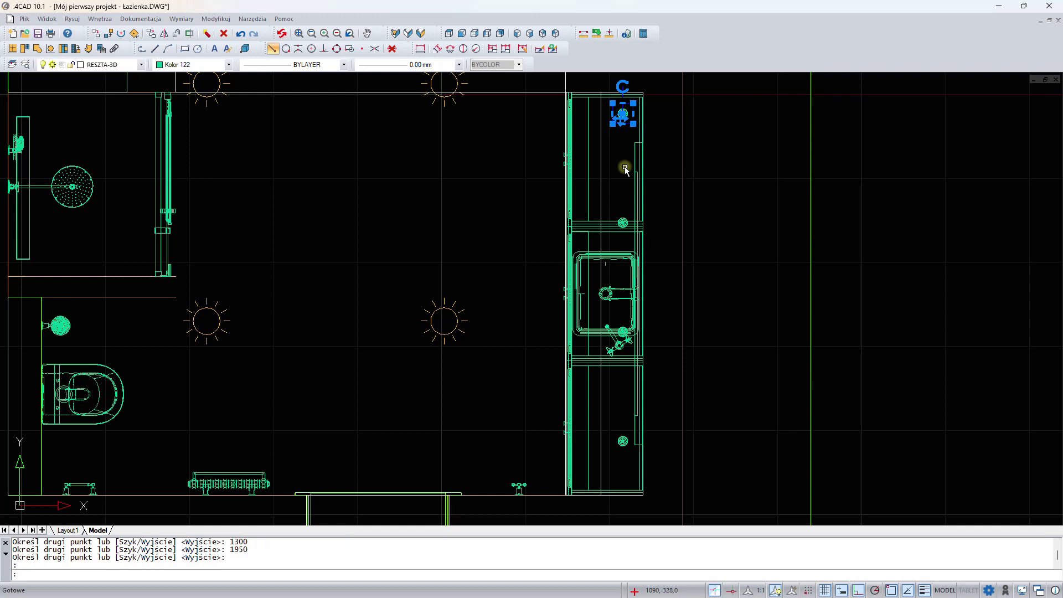
left_click(624, 225)
left_click(623, 334)
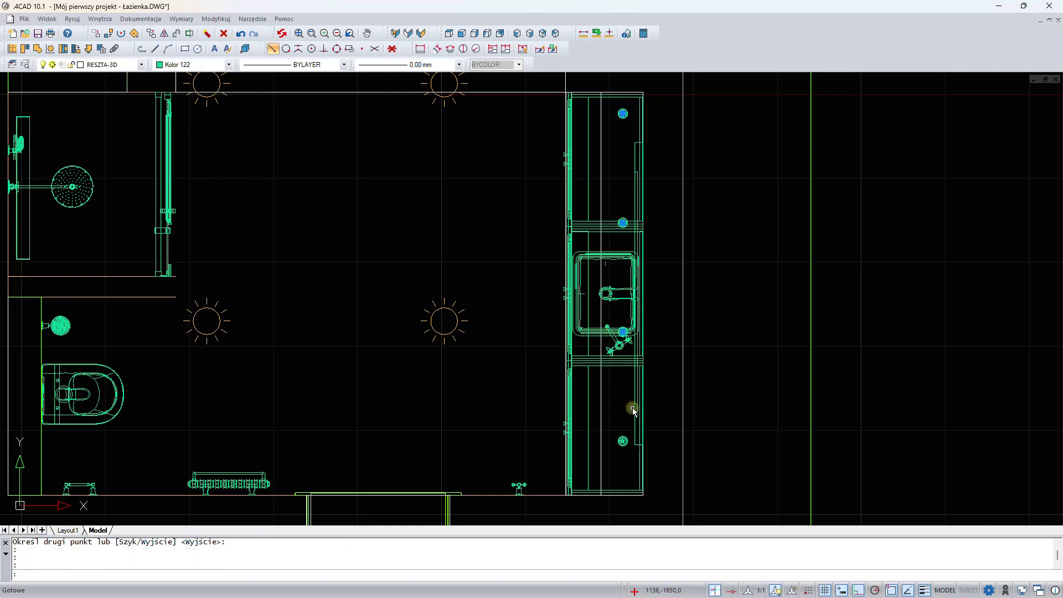
left_click(622, 443)
right_click(747, 195)
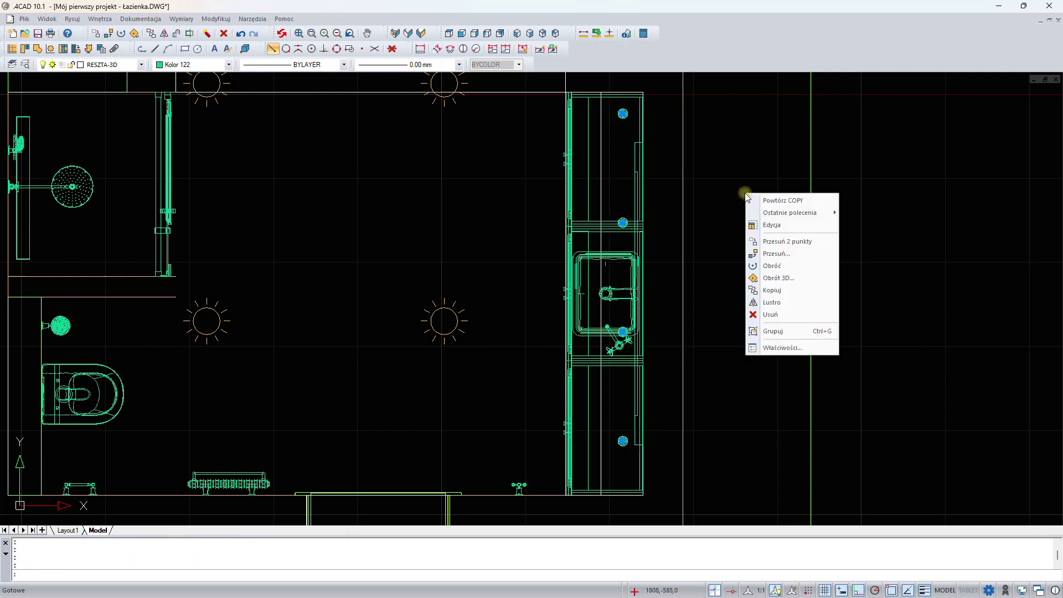
left_click(763, 235)
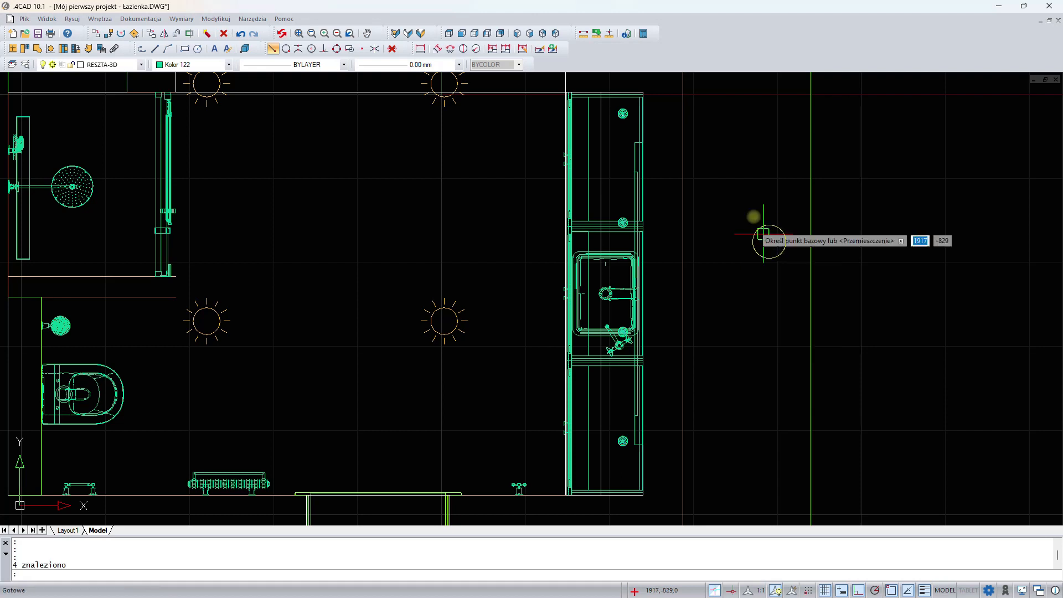
left_click(742, 183)
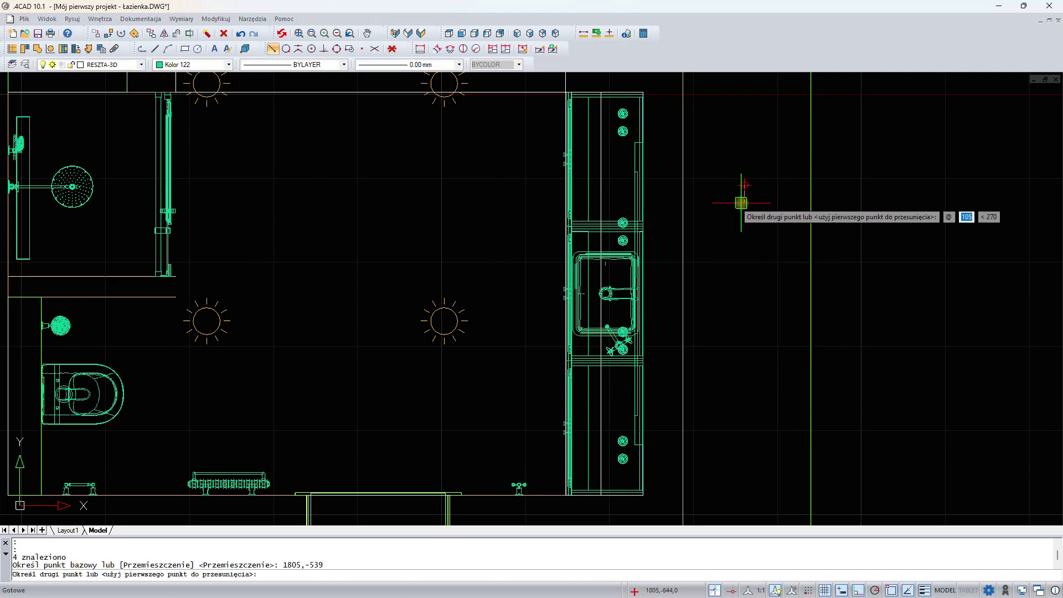
left_click(742, 203)
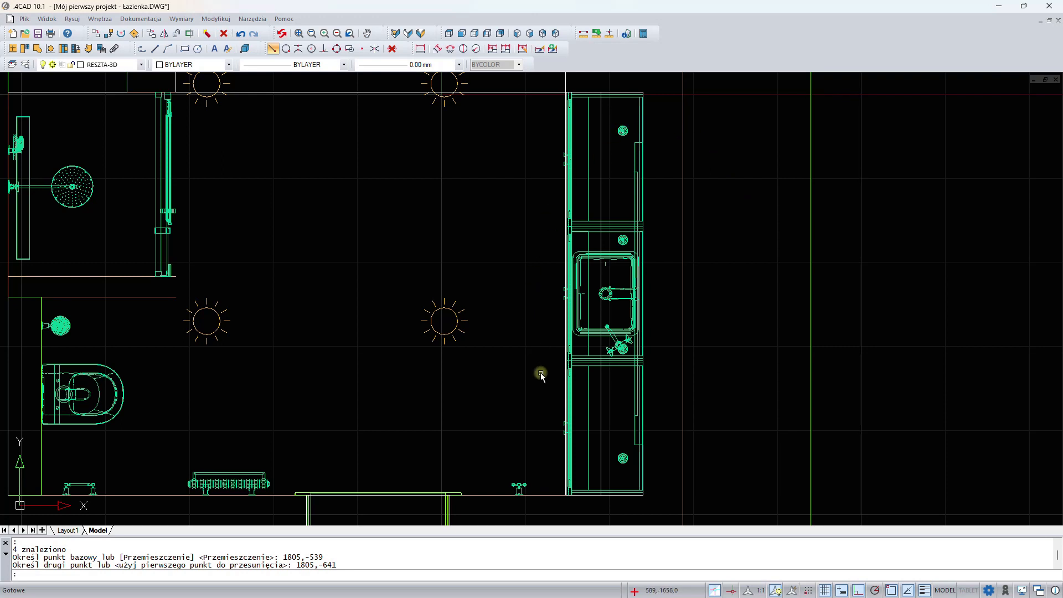
- Search the interior elements library for "mr cute" and display all matching elements
middle_click_drag(270, 276, 491, 292)
scroll(491, 292, "down", 1)
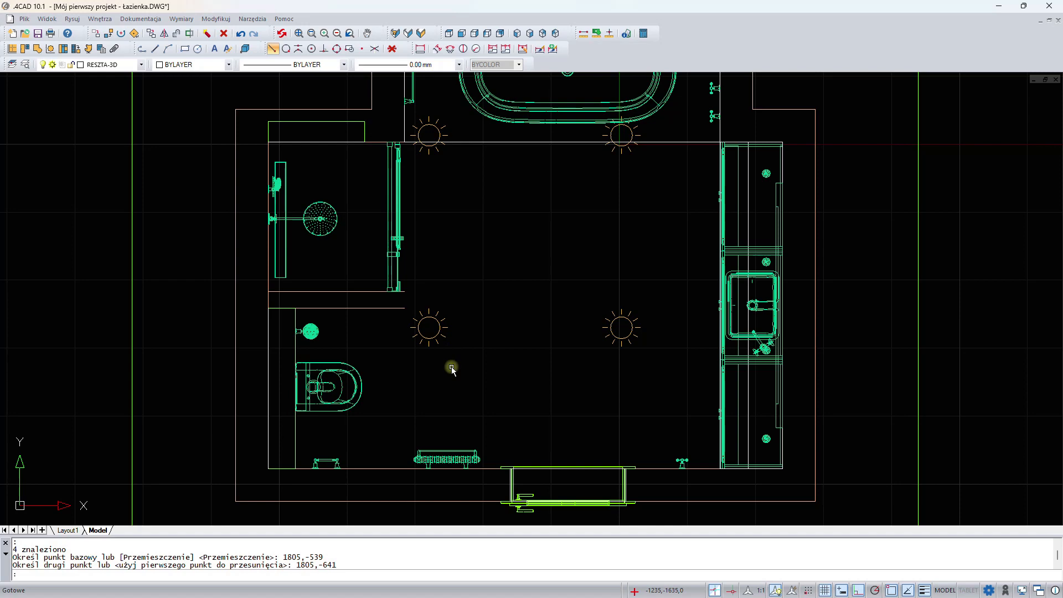
left_click(89, 50)
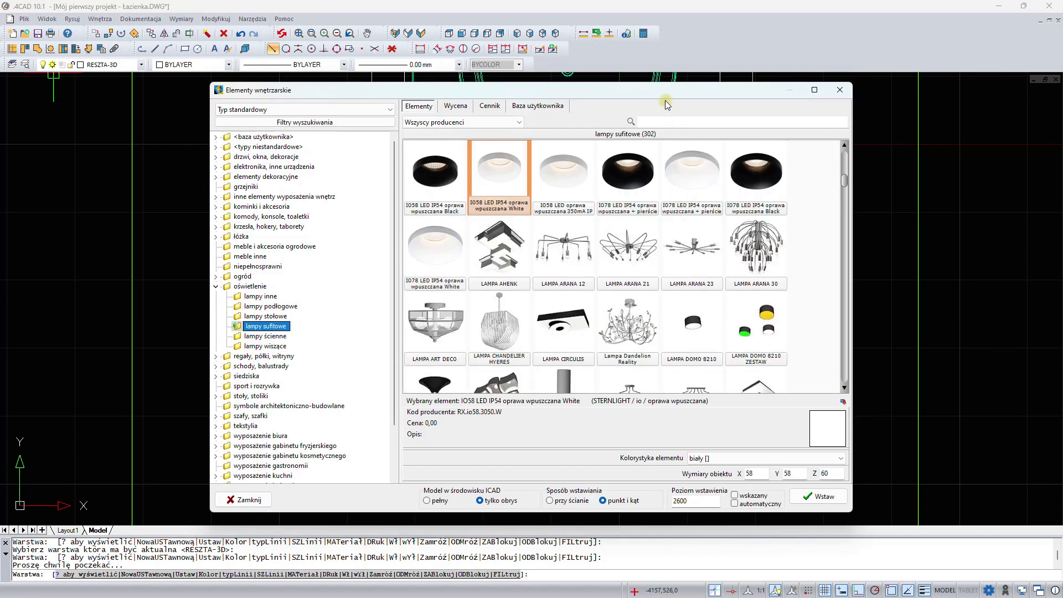
left_click(684, 121)
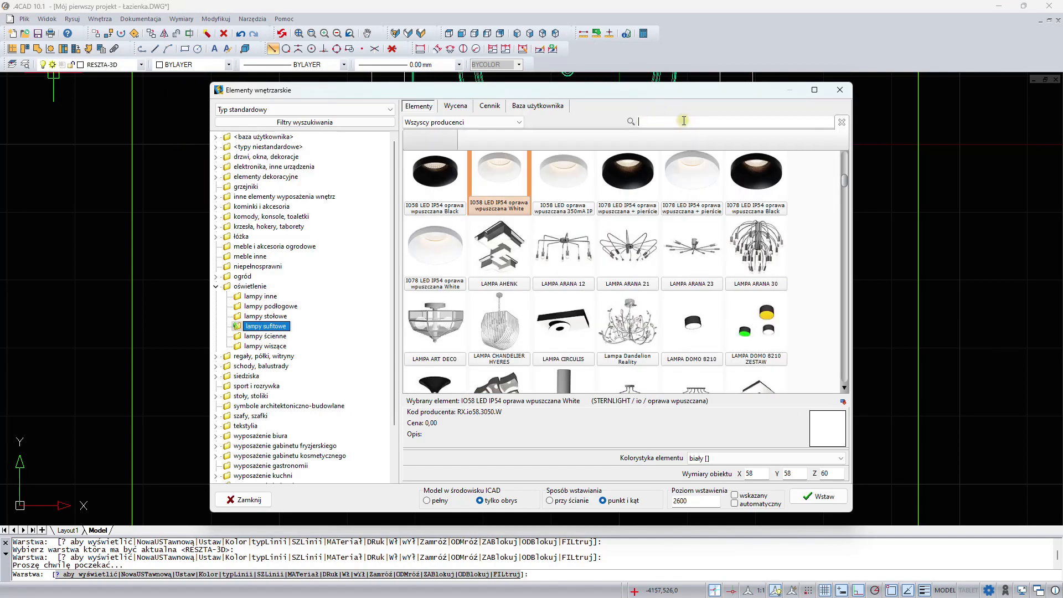
type("mr cute")
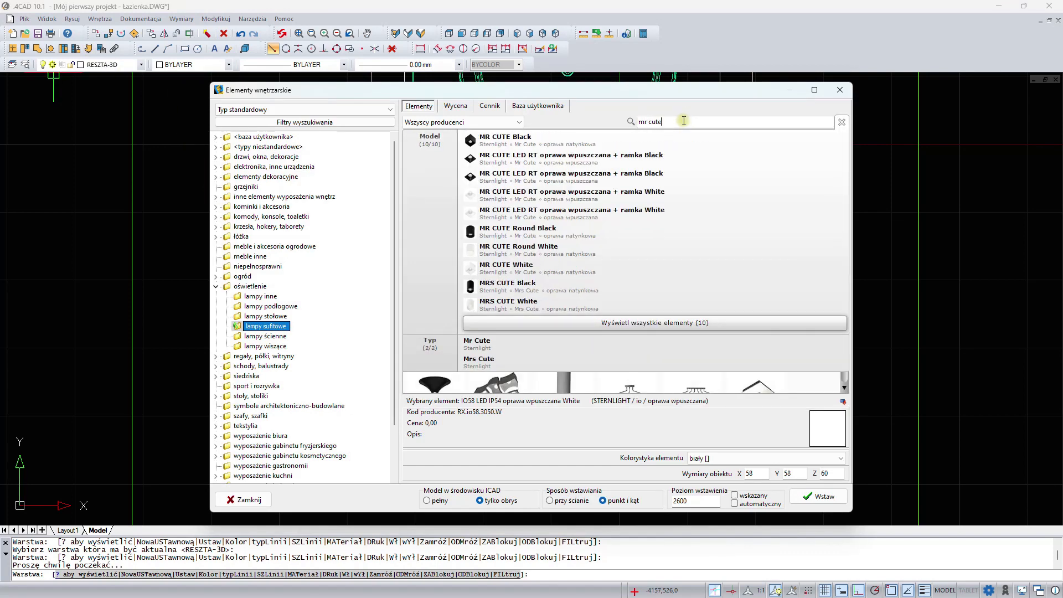
left_click(627, 324)
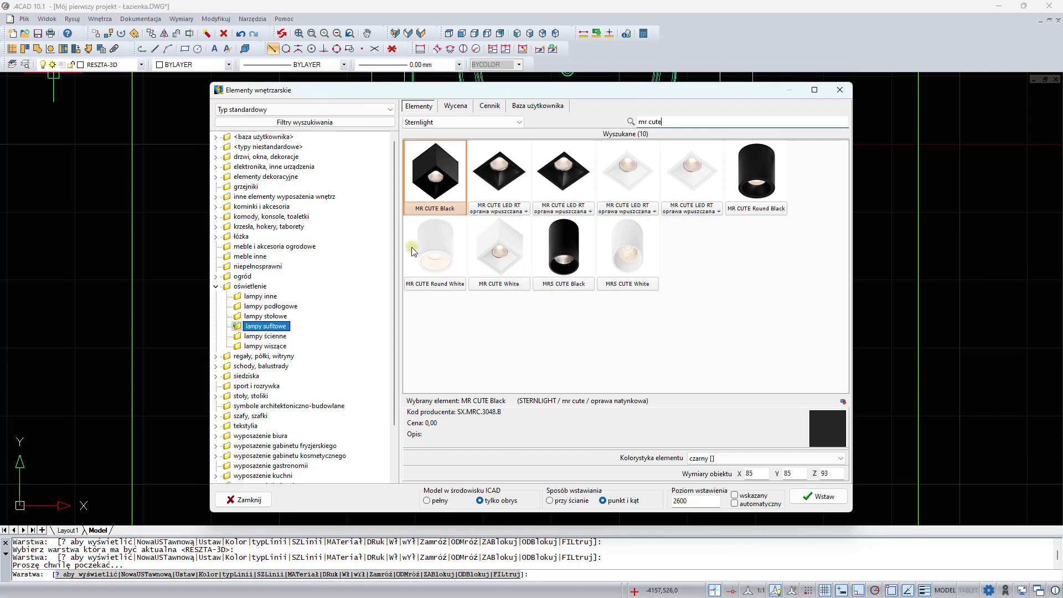
- Insert the MR CUTE Round White luminaire at level 2800, beside the shower screen, at about -1292,-223
left_click(440, 253)
mouse_move(442, 251)
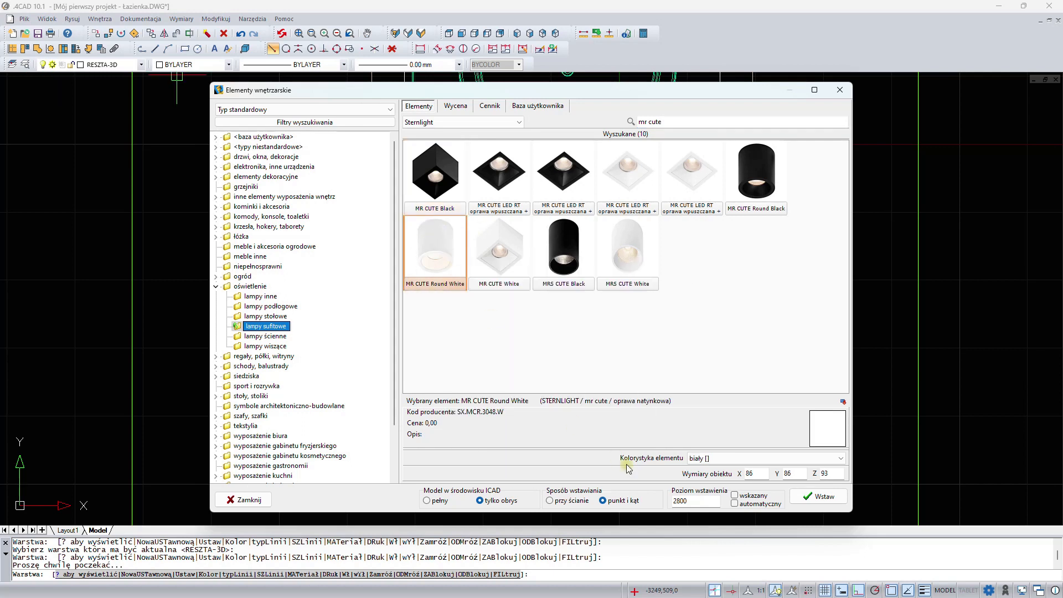
double_click(711, 501)
left_click(818, 496)
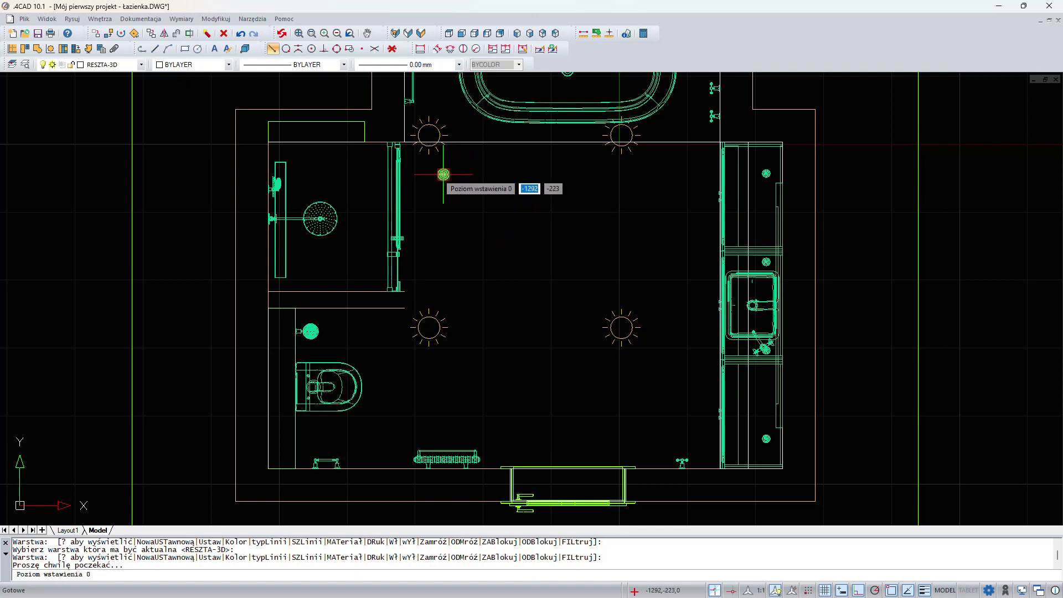
left_click(443, 175)
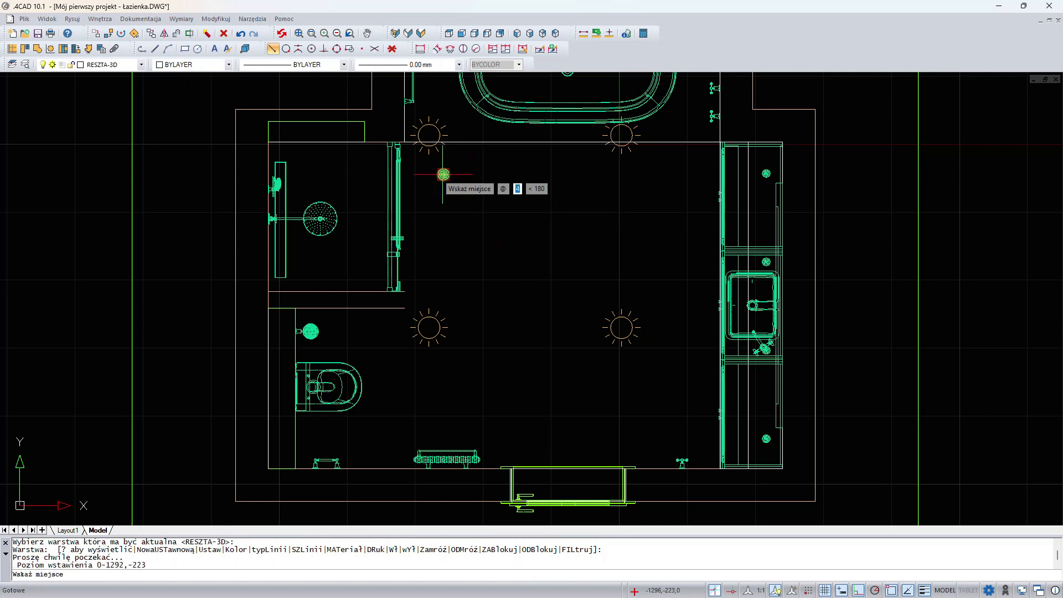
left_click(443, 174)
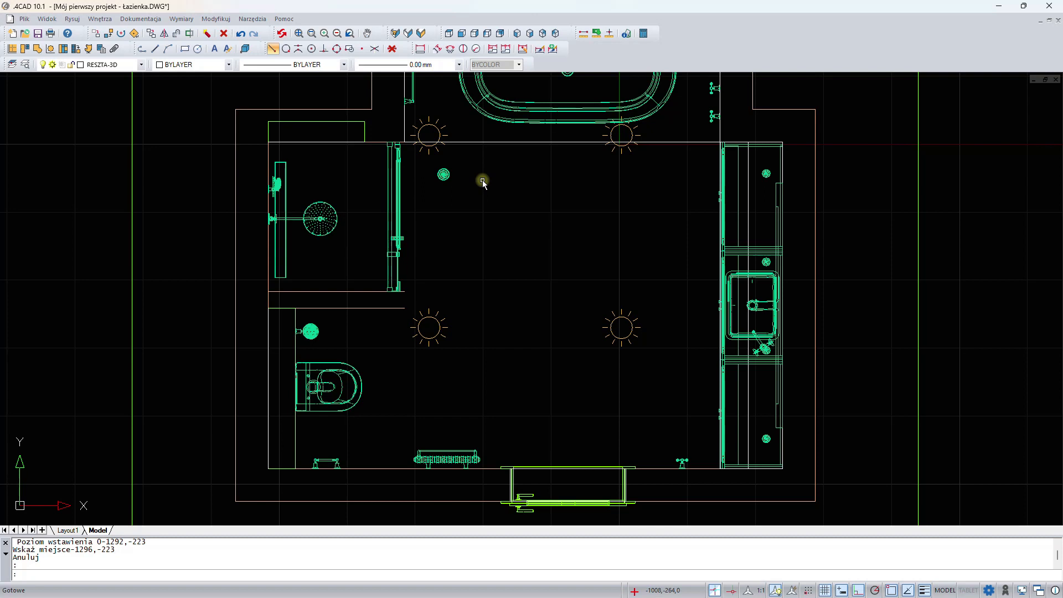
- Copy the round surface luminaire straight down the plan at distances of 650, 1300 and 1950 from the original
left_click(443, 174)
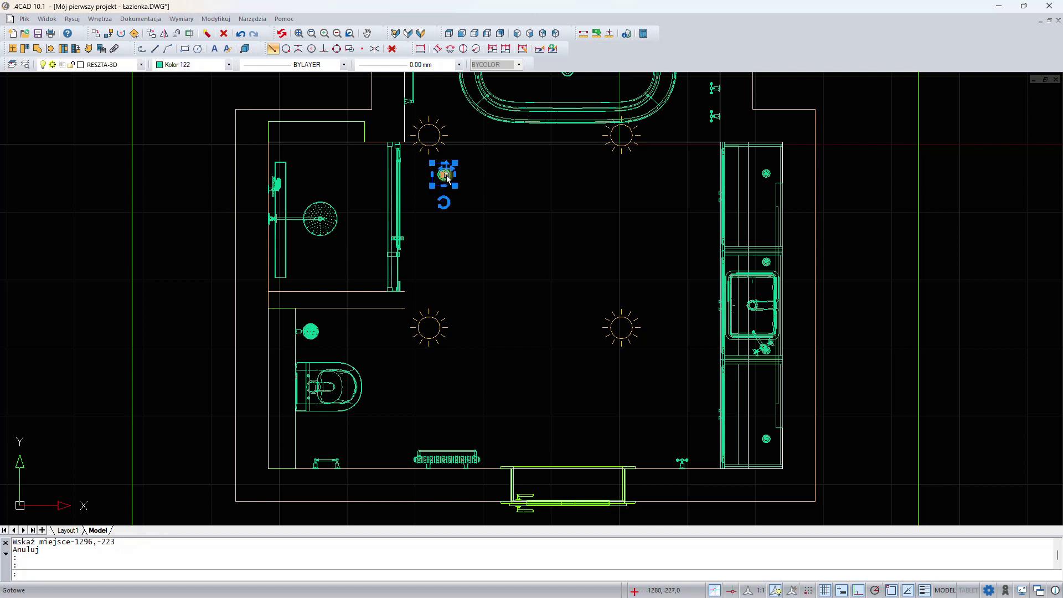
right_click(505, 162)
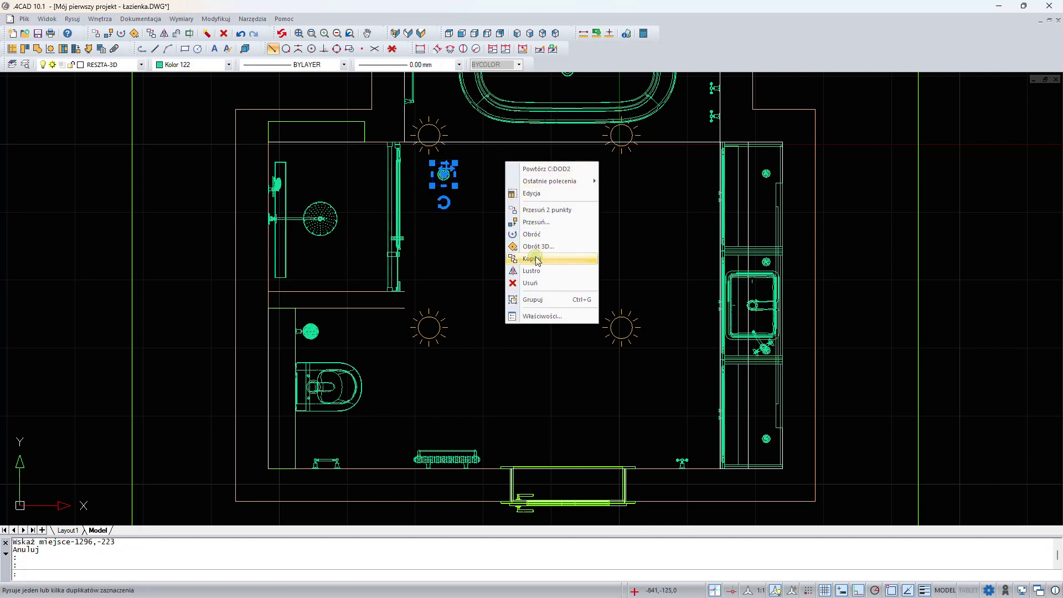
left_click(535, 258)
left_click(500, 179)
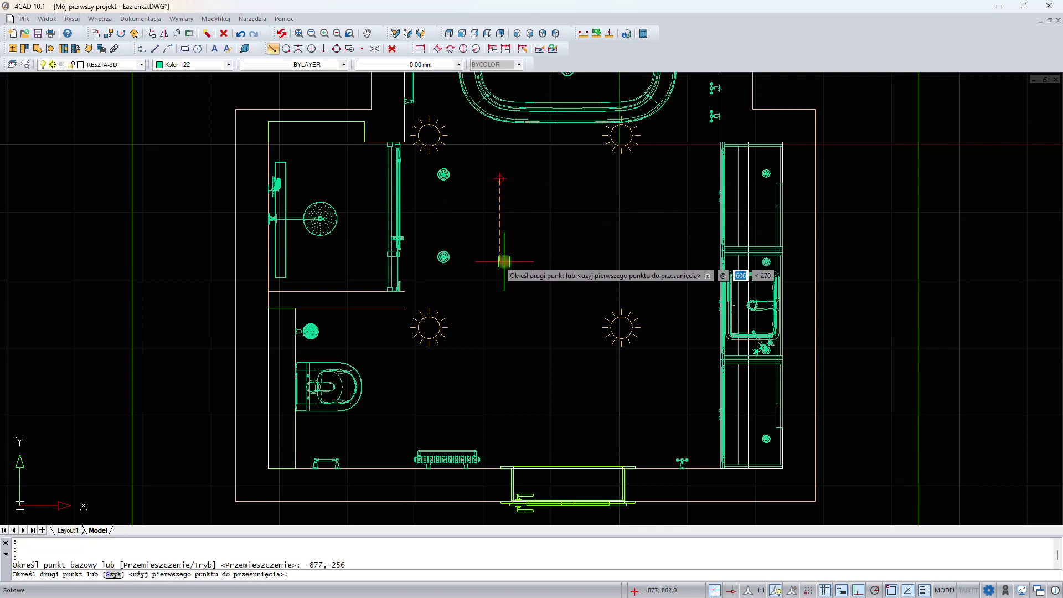
type("6")
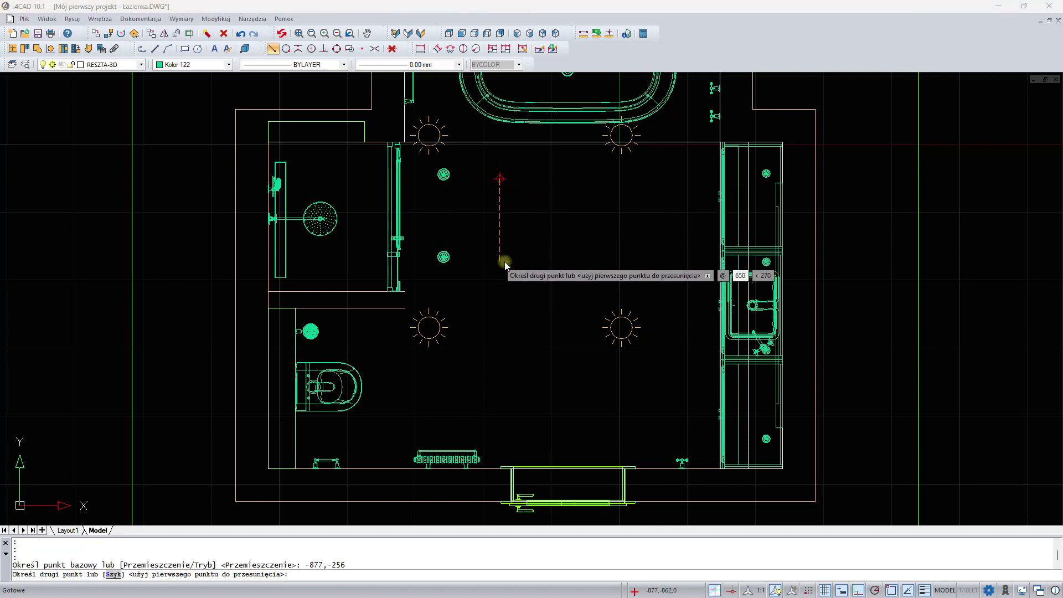
key("Return")
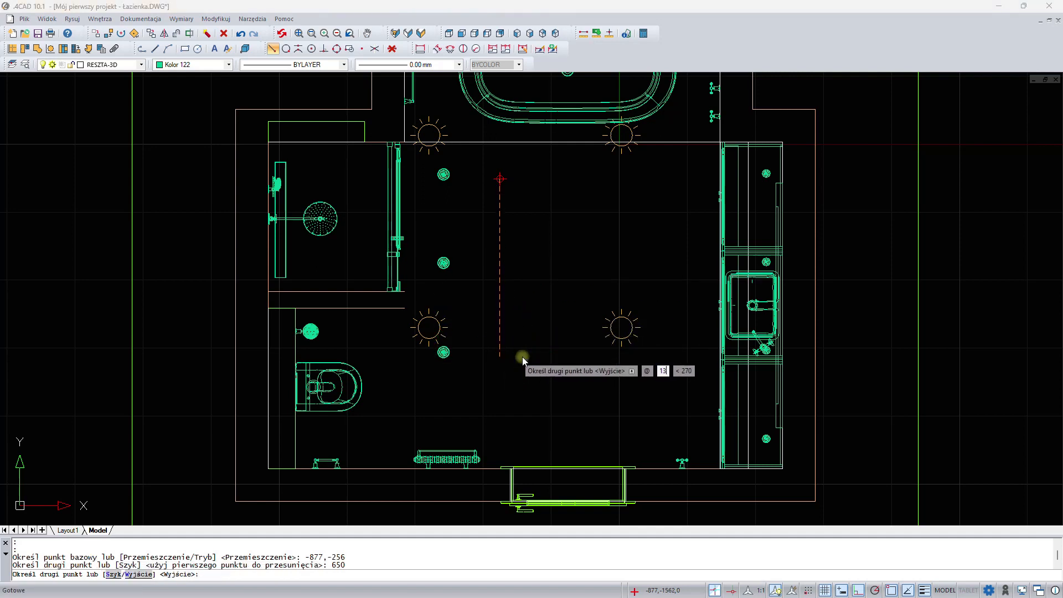
type("6")
key("Return")
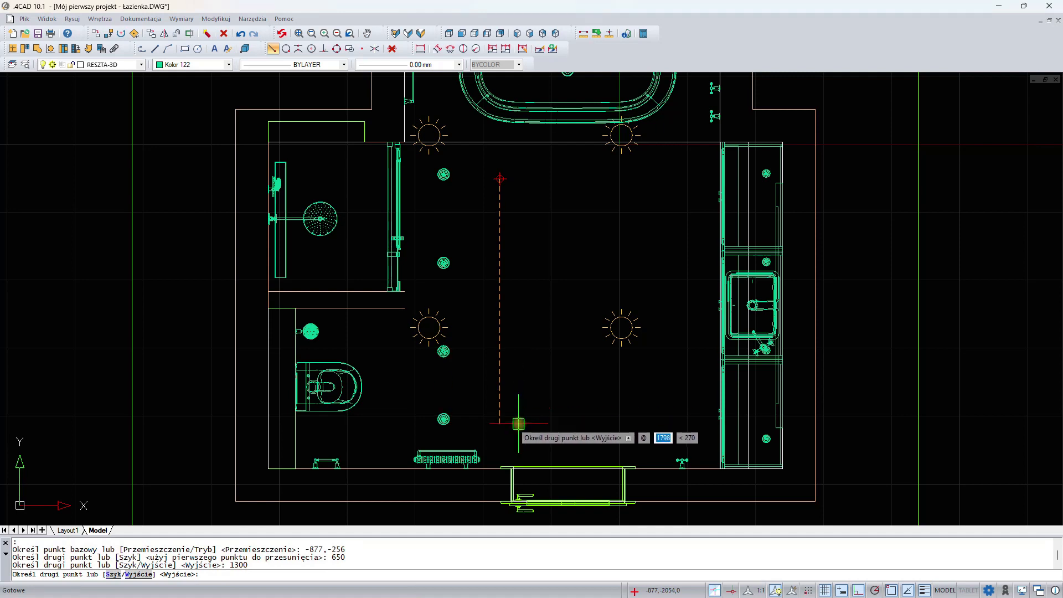
type("1")
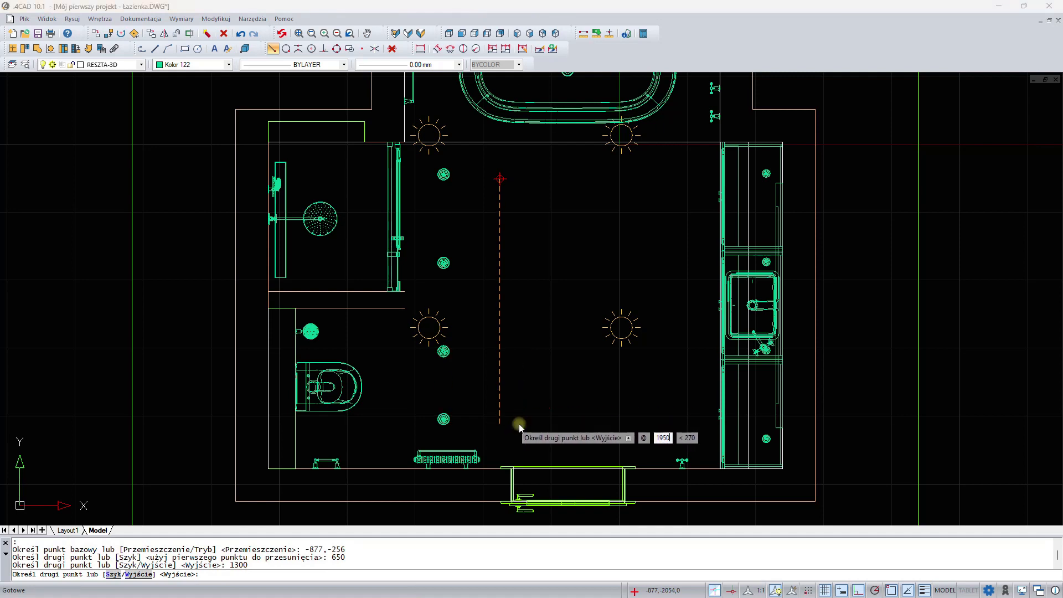
key("Return")
key("Return")
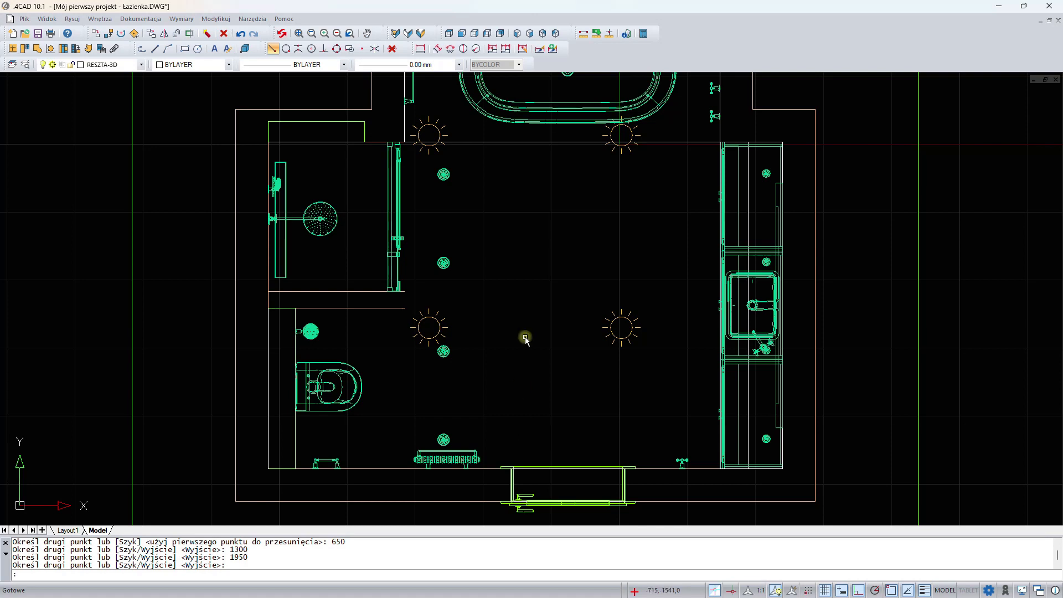
- Search the interior elements library for "mary l" and display all matching elements
middle_click_drag(562, 150, 506, 282)
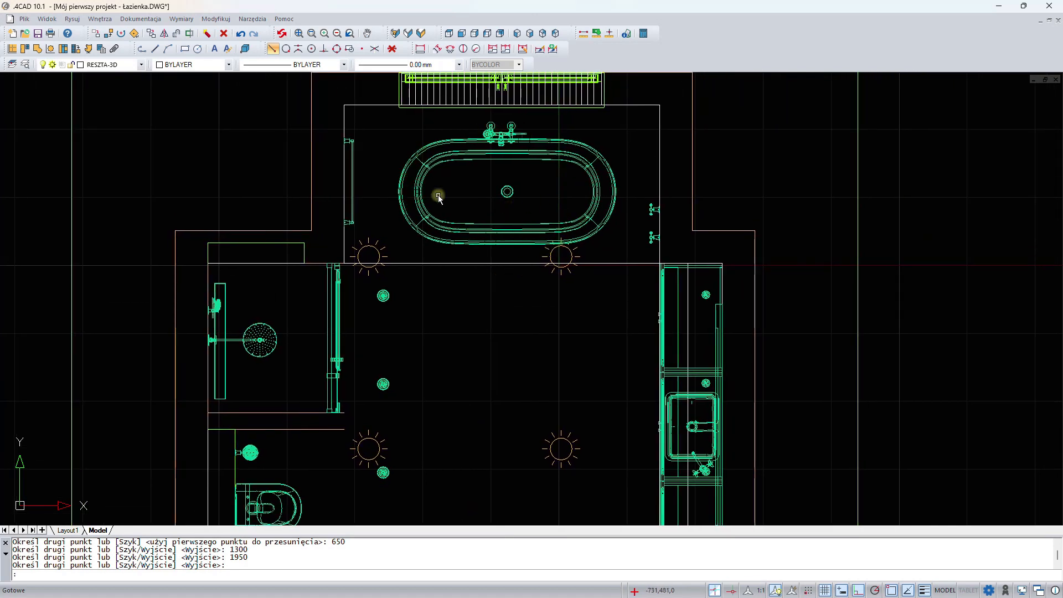
left_click(89, 50)
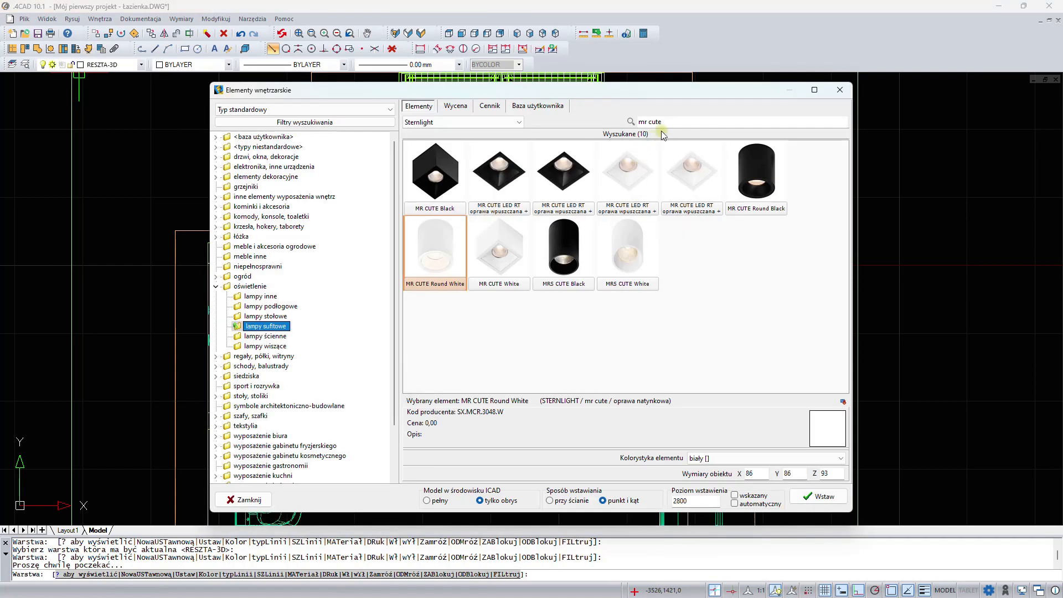
left_click_drag(672, 123, 599, 119)
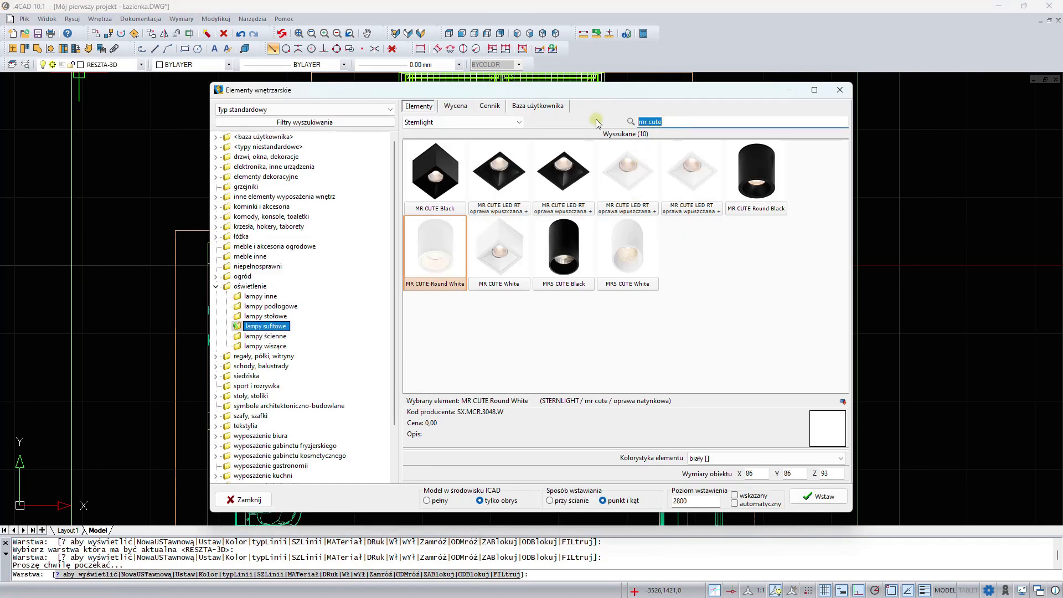
type("ma")
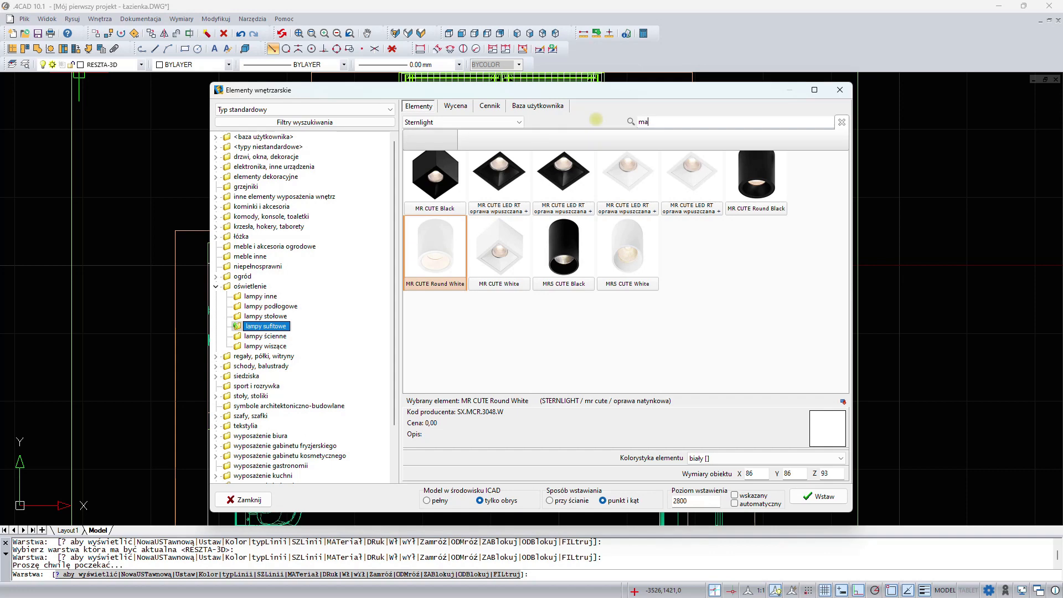
type("ry l")
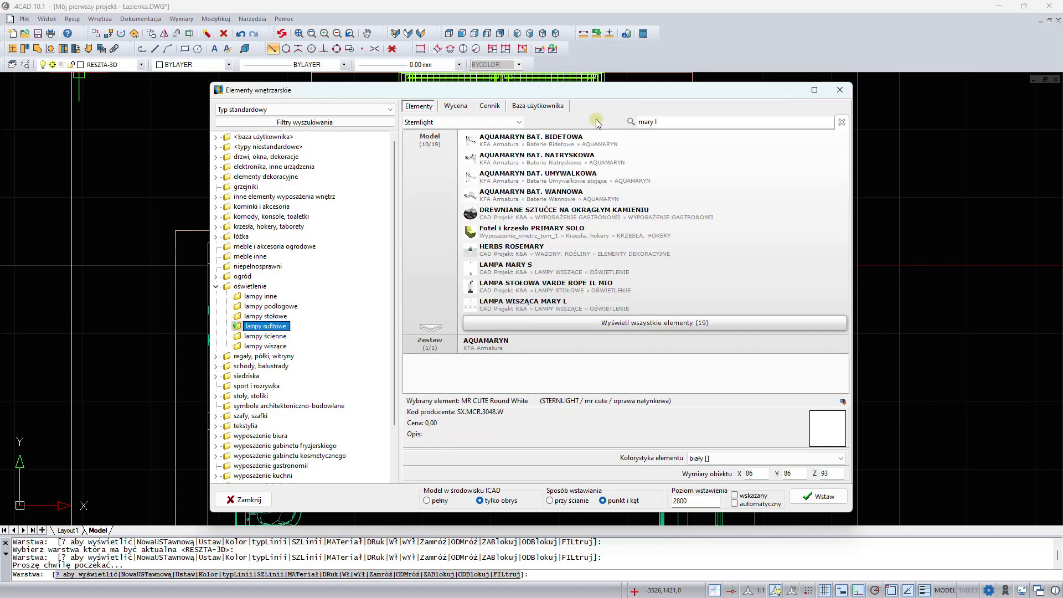
left_click(606, 323)
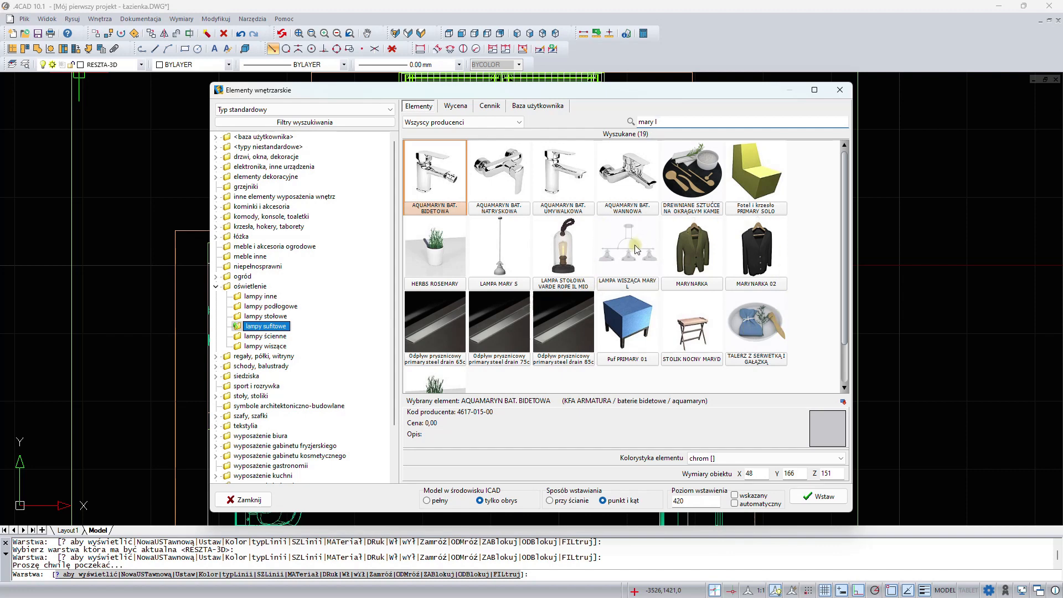
- Insert the LAMPA WISZĄCA MARY L pendant at level 2800 over the centre of the bathtub, at about -356,544
left_click(637, 249)
double_click(687, 501)
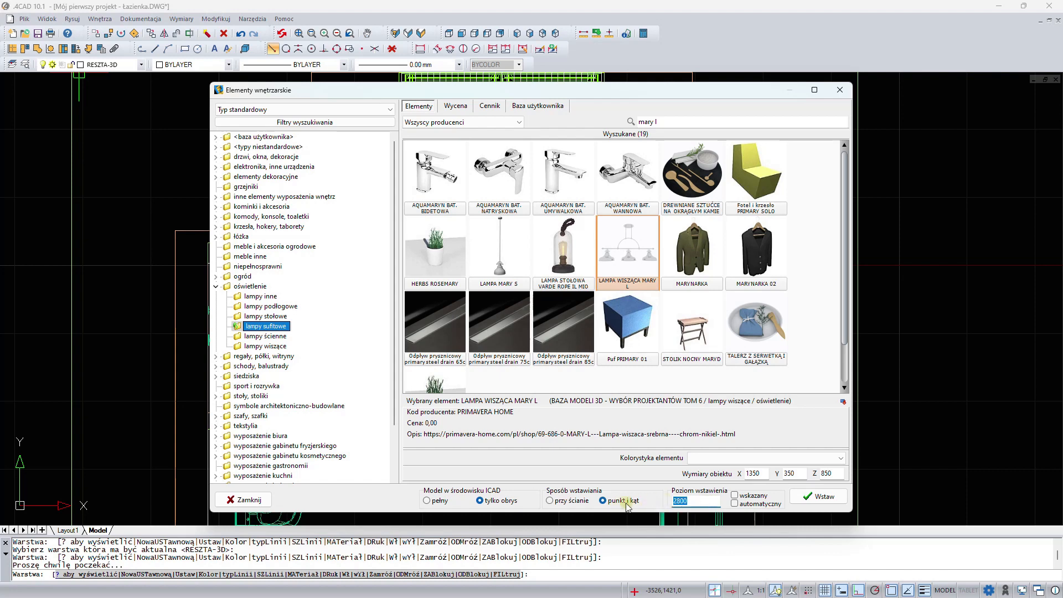
left_click(819, 496)
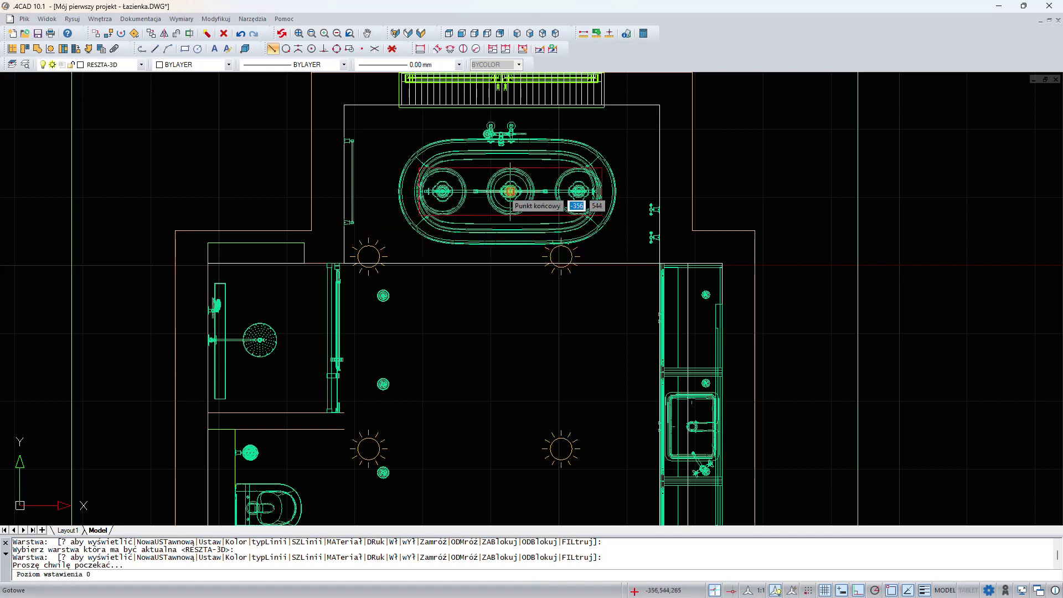
left_click(510, 192)
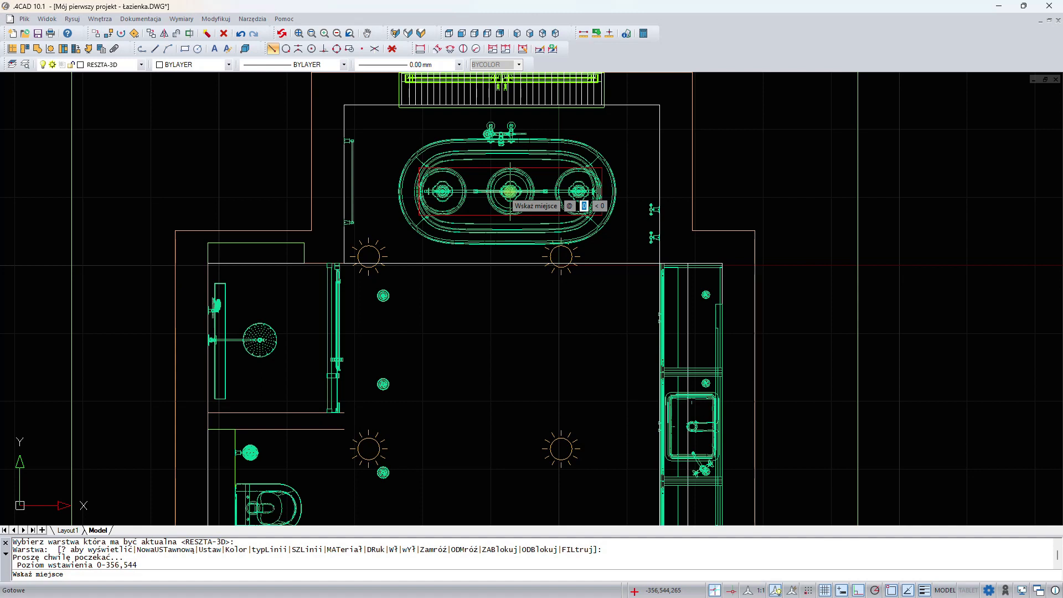
left_click(510, 191)
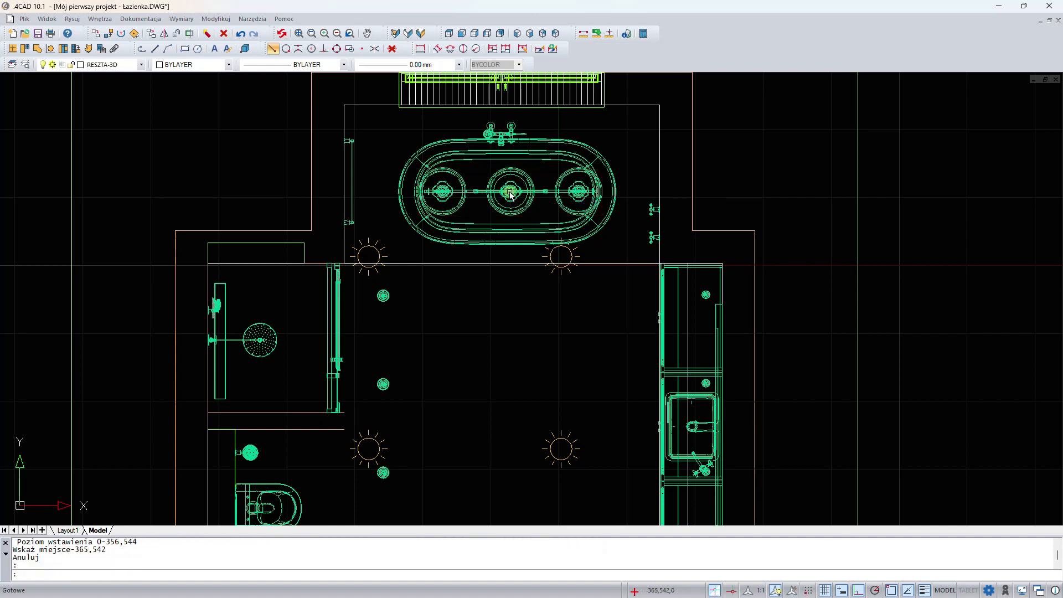
- Switch to CAD Decor and examine the recessed luminaires in the lowered ceiling above the vanity mirror
key("Escape")
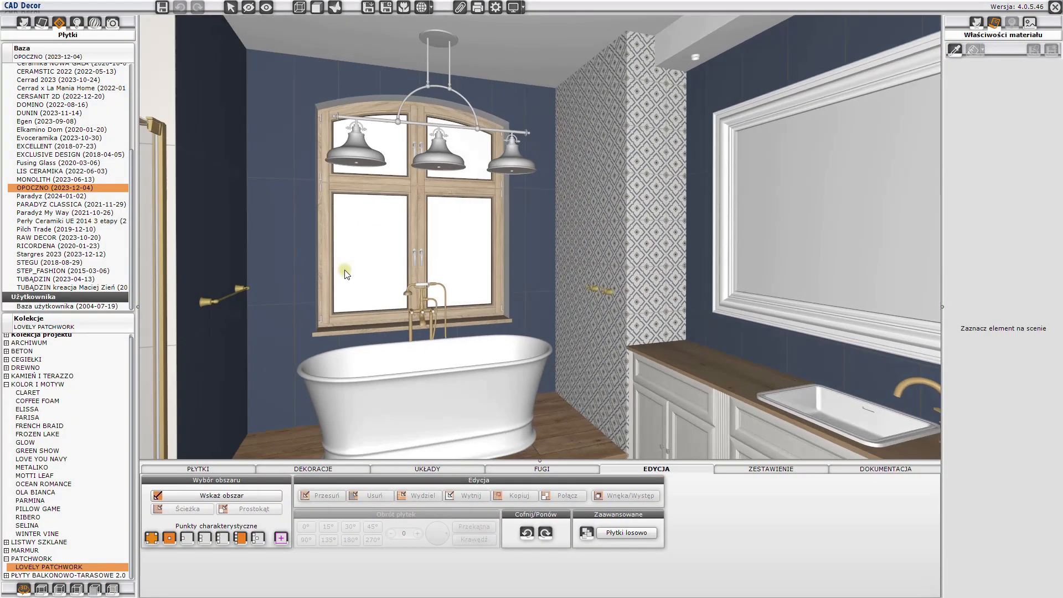
left_click_drag(345, 270, 277, 267)
left_click_drag(623, 261, 646, 135)
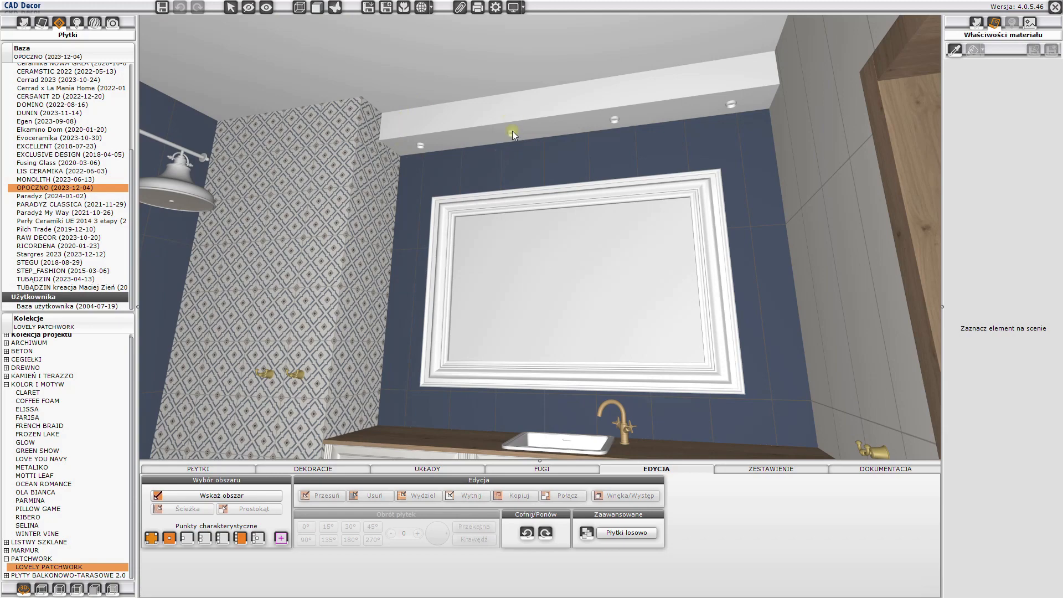
- Cut an opening in the underside of the lowered ceiling for the recessed luminaire nearest the patterned wall
scroll(480, 134, "up", 5)
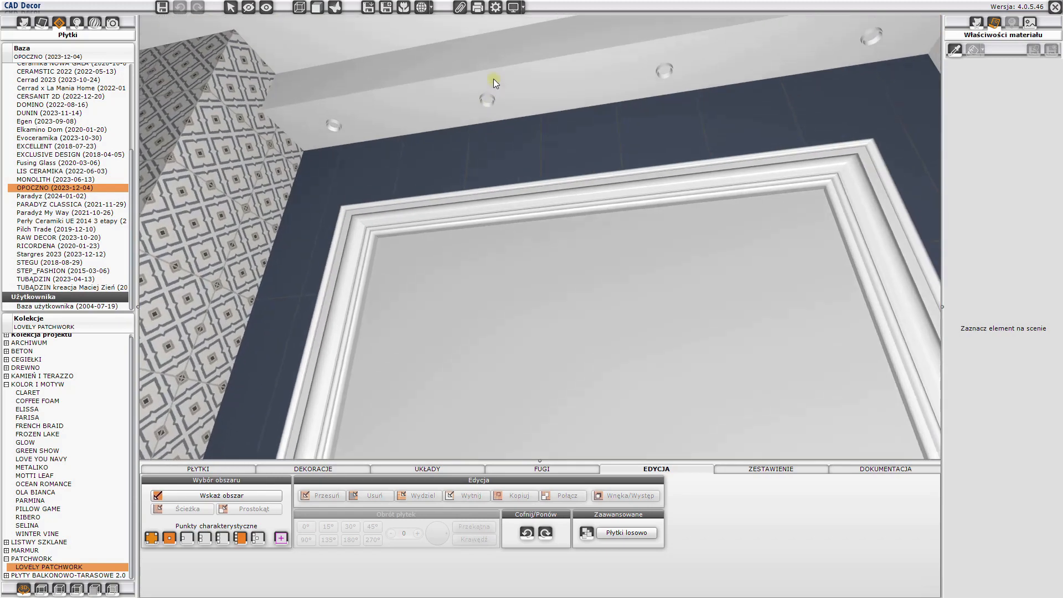
left_click_drag(494, 79, 511, 520)
scroll(469, 201, "up", 4)
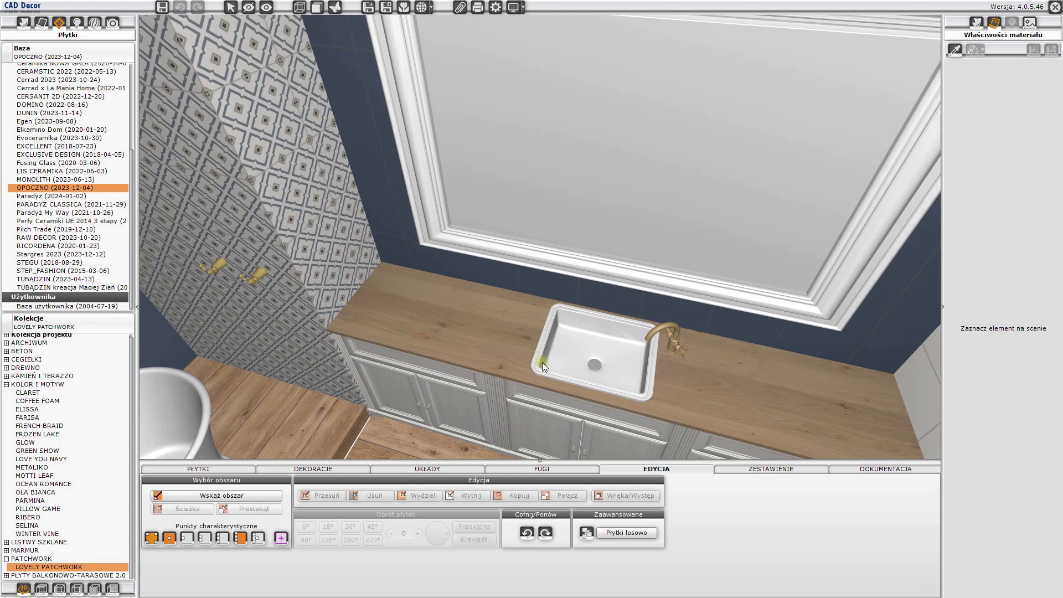
left_click_drag(520, 370, 519, 191)
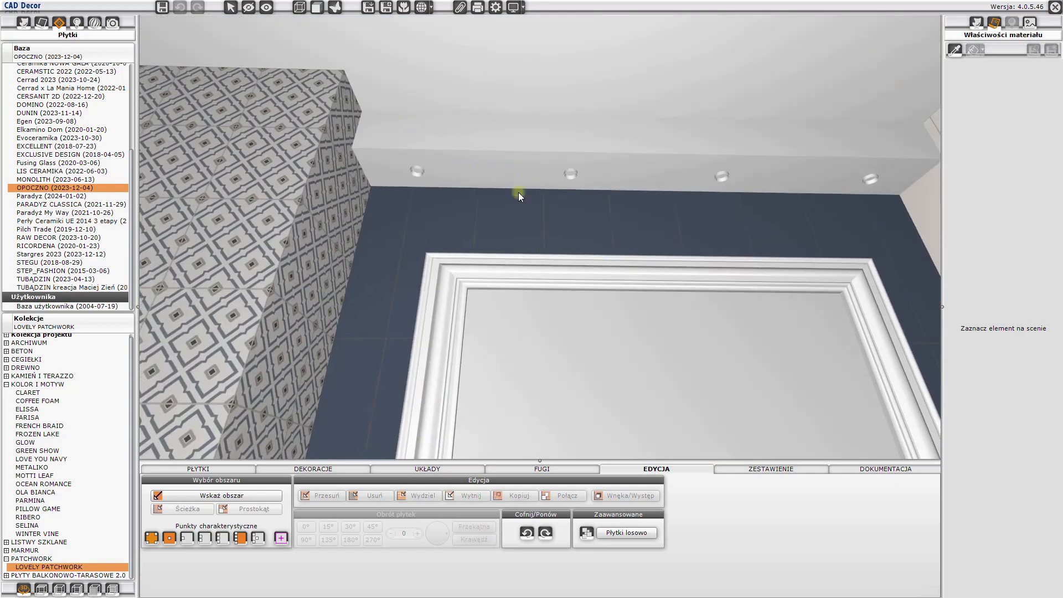
scroll(518, 191, "up", 2)
scroll(382, 151, "up", 1)
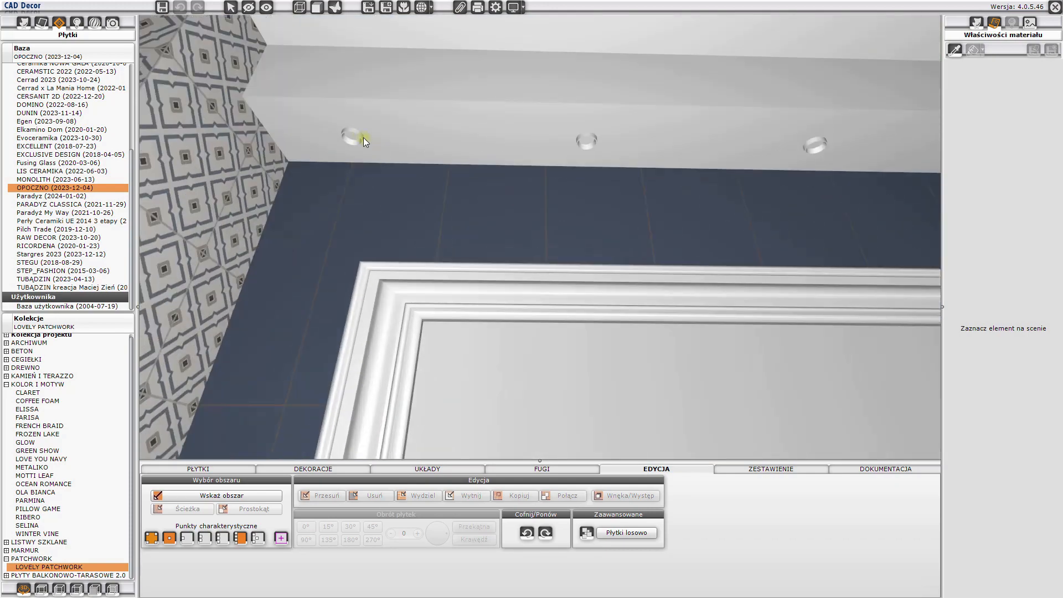
left_click(356, 133)
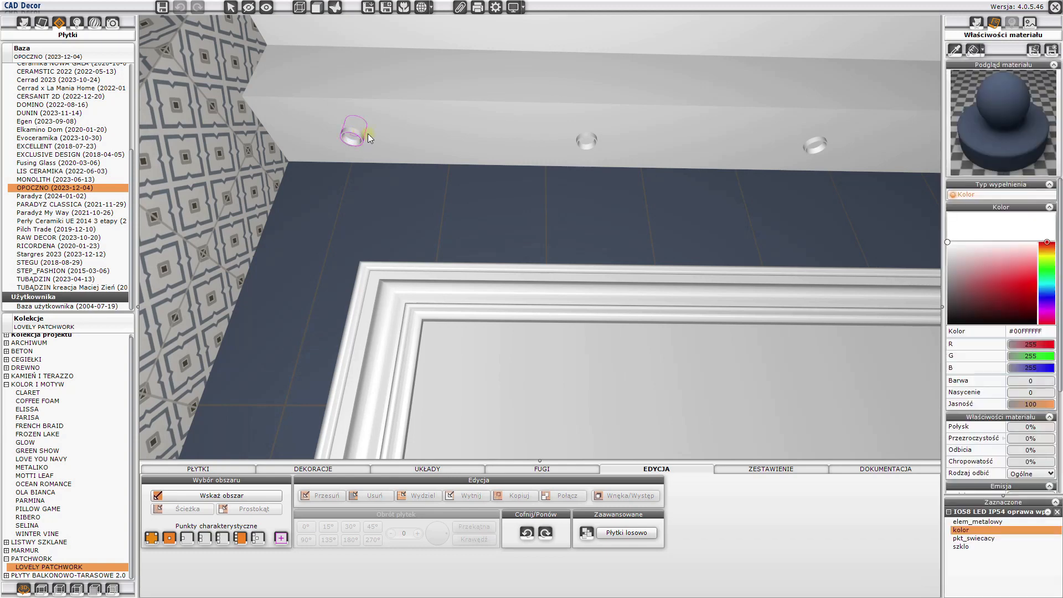
left_click(389, 130, "ctrl")
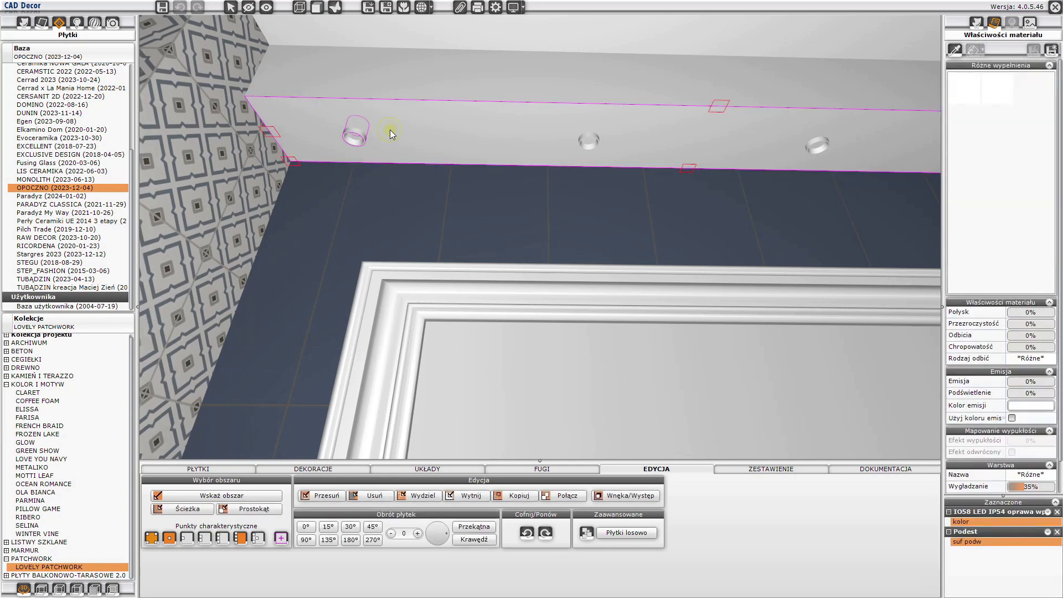
right_click(390, 129)
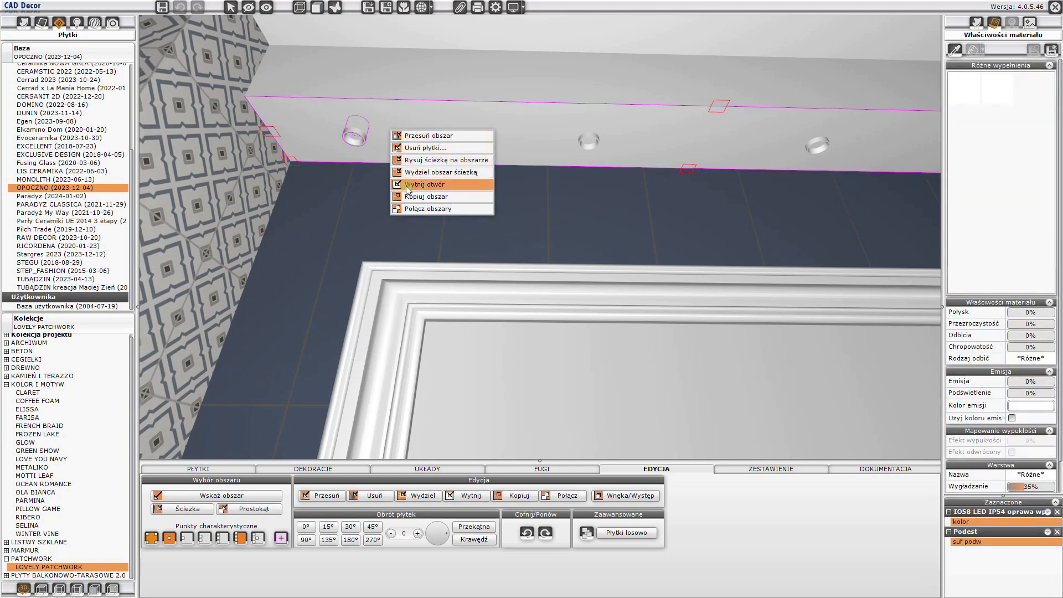
left_click(407, 184)
- Cut an opening in the lowered ceiling's underside for the second recessed luminaire from the patterned wall
left_click(329, 151)
left_click_drag(336, 173, 371, 134)
left_click(370, 136)
scroll(616, 175, "up", 3)
left_click_drag(621, 155, 476, 108)
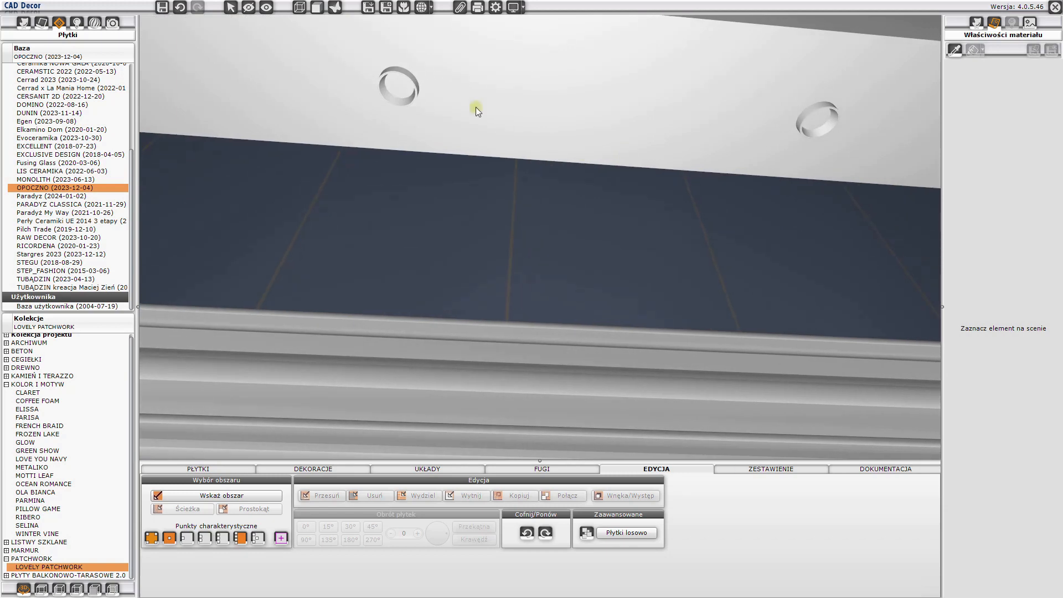
left_click(407, 75)
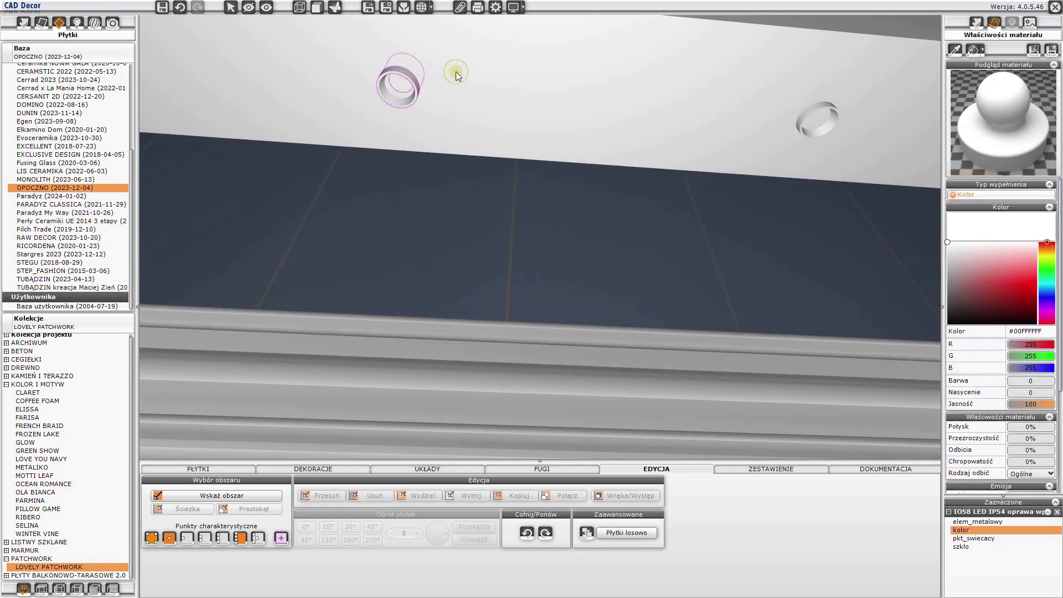
right_click(457, 71)
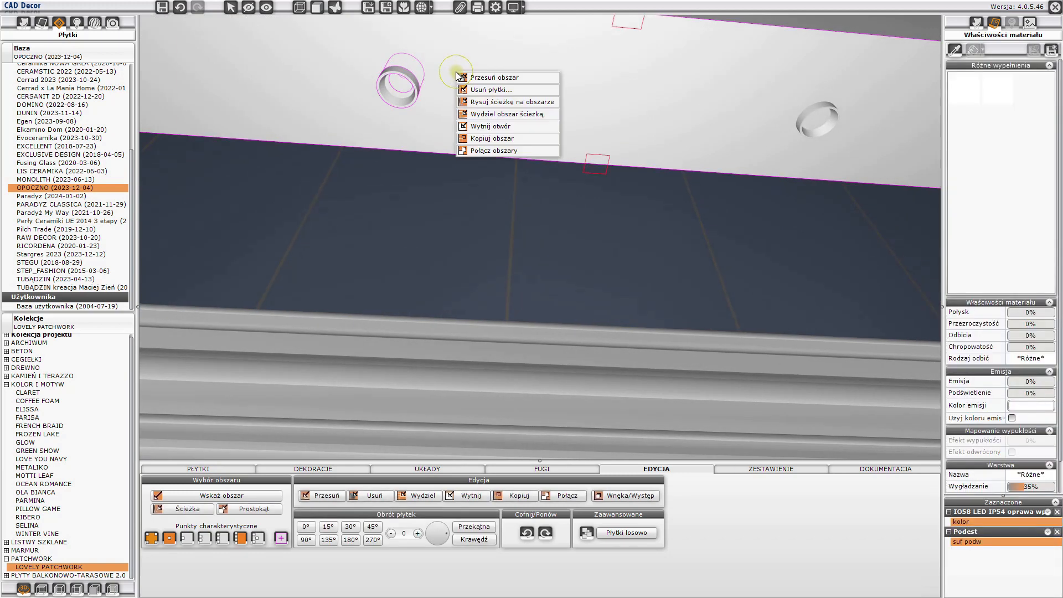
left_click(470, 127)
- Cut an opening in the lowered ceiling's underside for the third recessed luminaire
left_click_drag(471, 126, 360, 121)
left_click(390, 114)
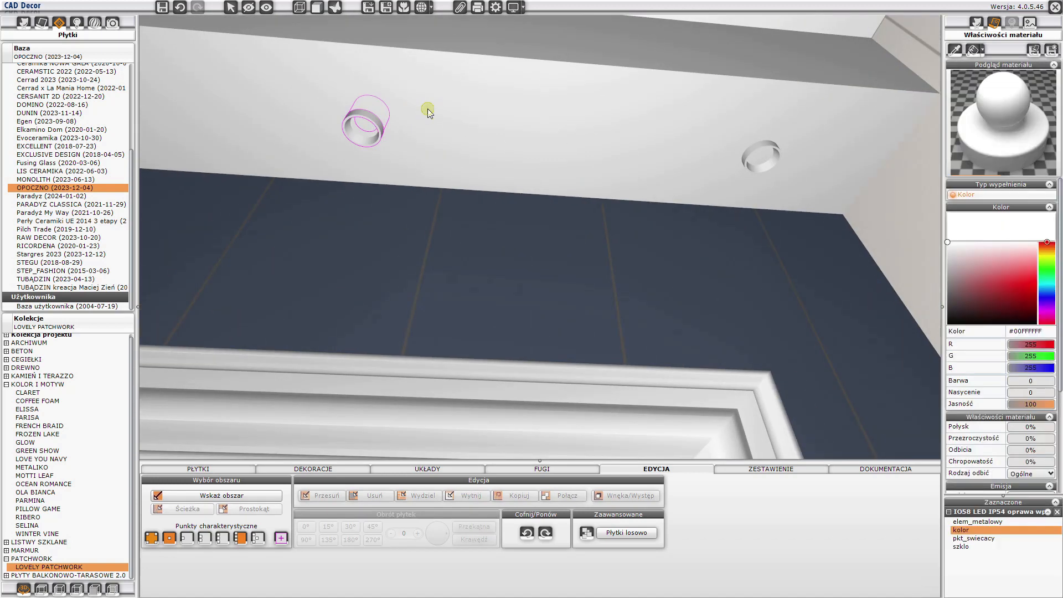
right_click(427, 109)
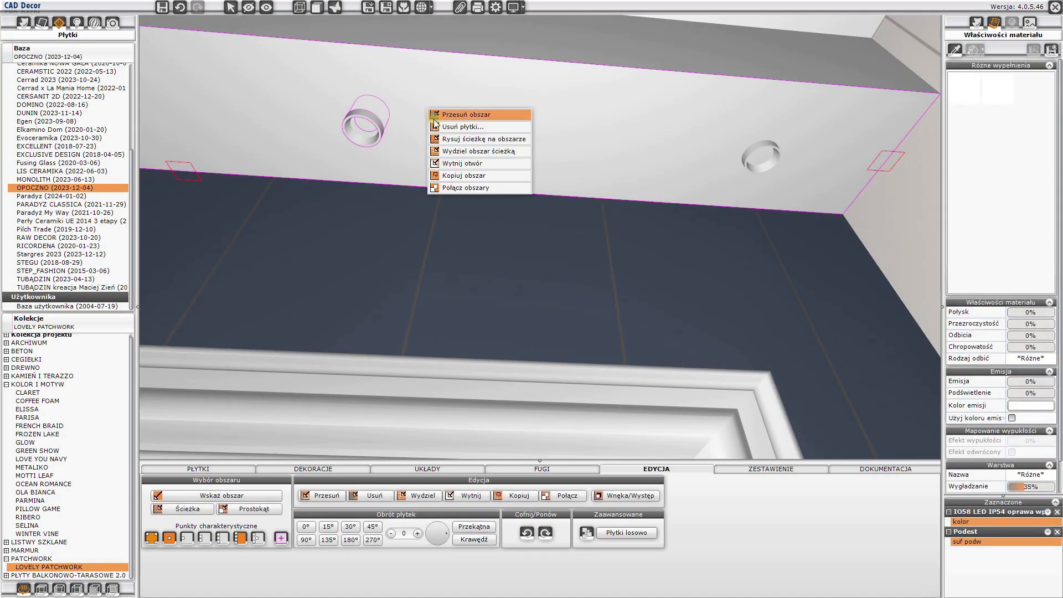
left_click(444, 162)
- Cut an opening in the lowered ceiling's underside for the last recessed luminaire, beside the beige wall
left_click_drag(444, 162, 624, 154)
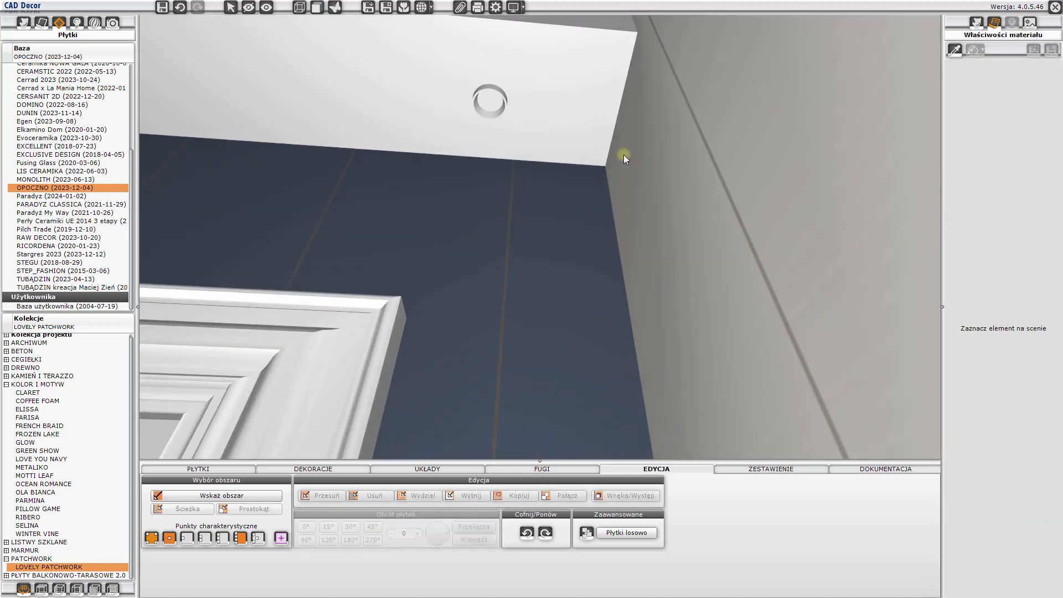
left_click(497, 94)
right_click(528, 89)
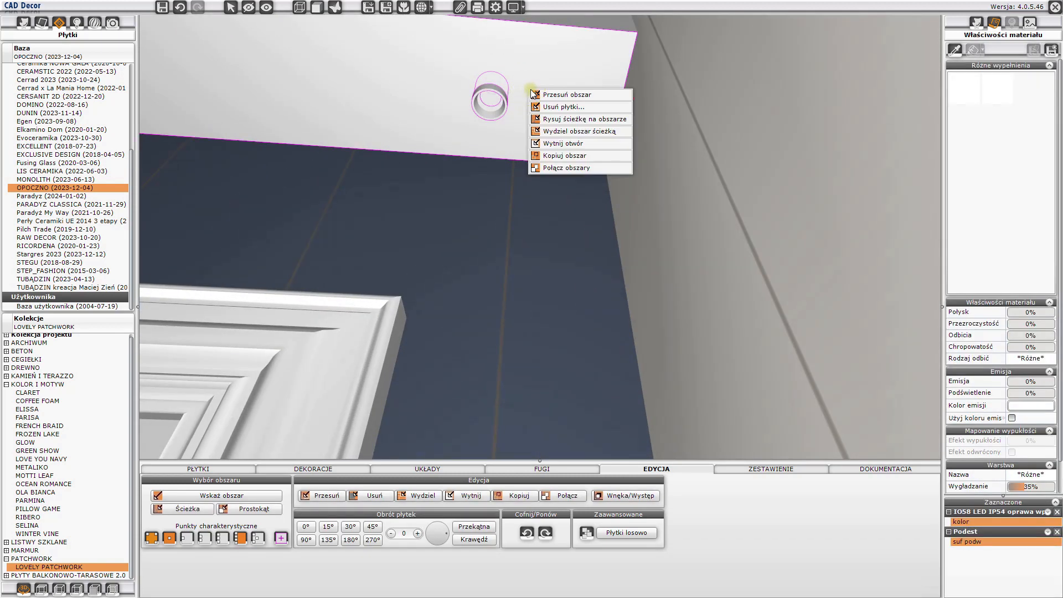
left_click(544, 143)
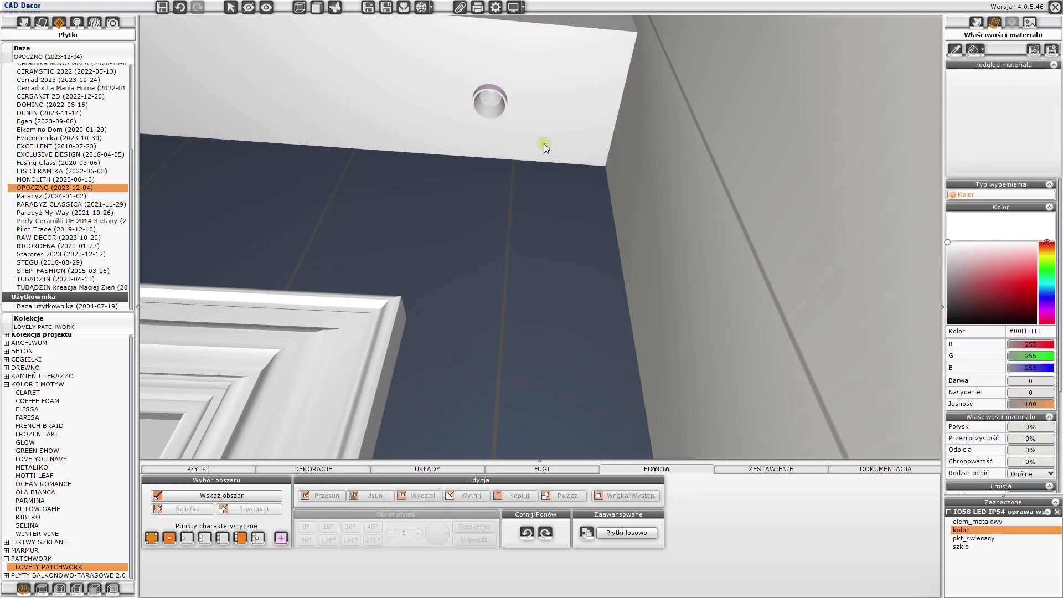
left_click(482, 190)
left_click_drag(483, 191, 601, 187)
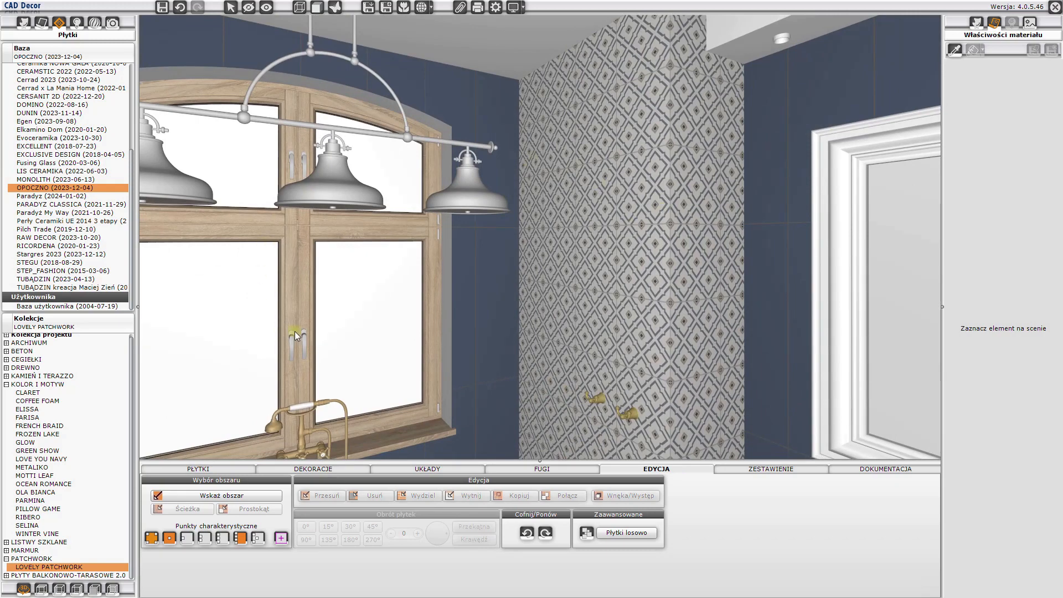
- Return to the 4CAD plan and draw a horizontal polyline about 3620 long outside the window, from -2261,1685 to 1360,1685
left_click(1053, 10)
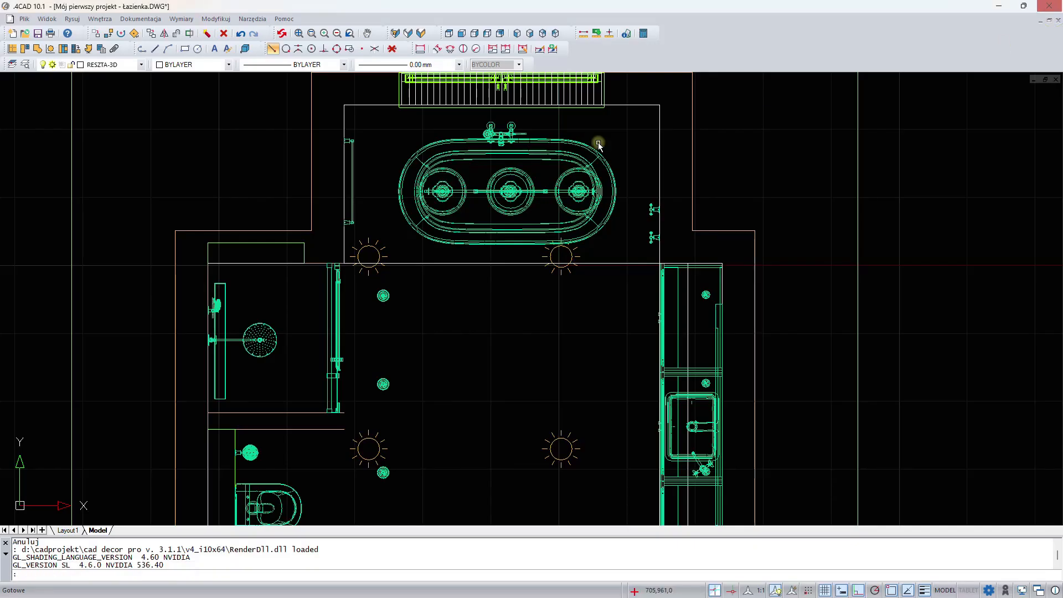
middle_click_drag(512, 186, 512, 296)
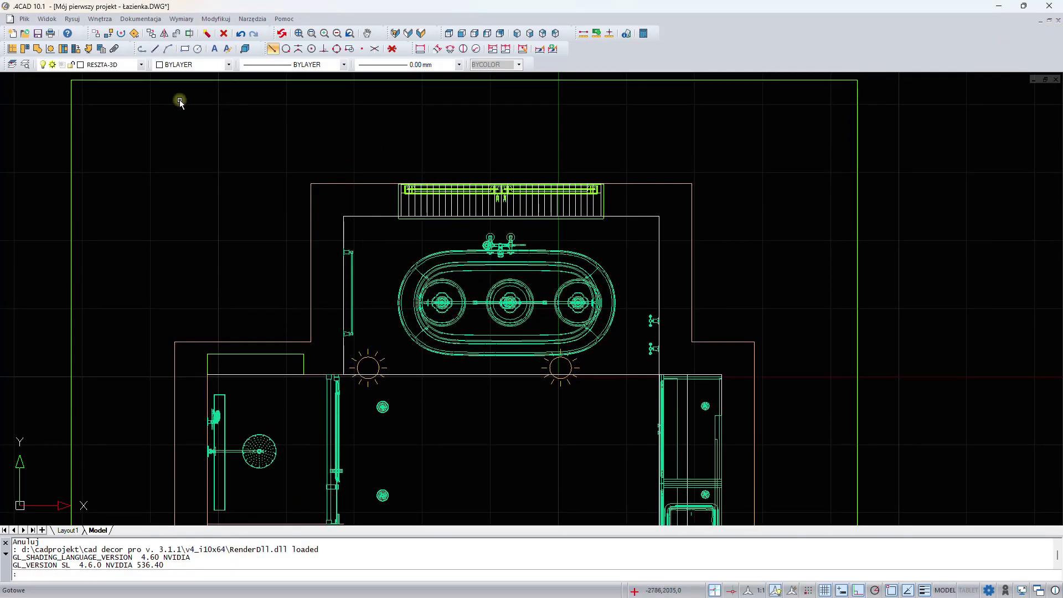
left_click(143, 50)
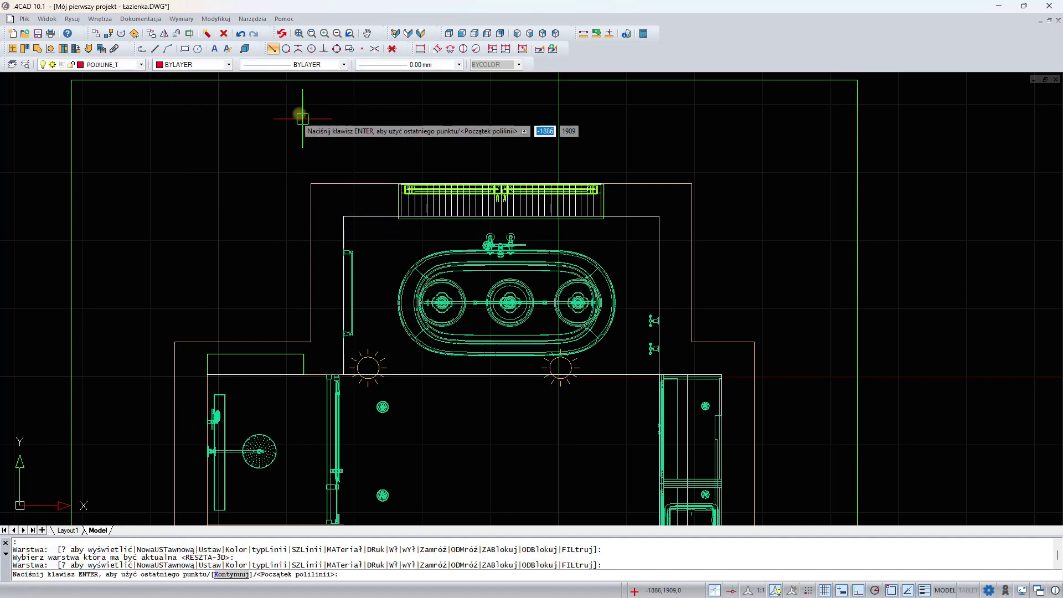
left_click(250, 147)
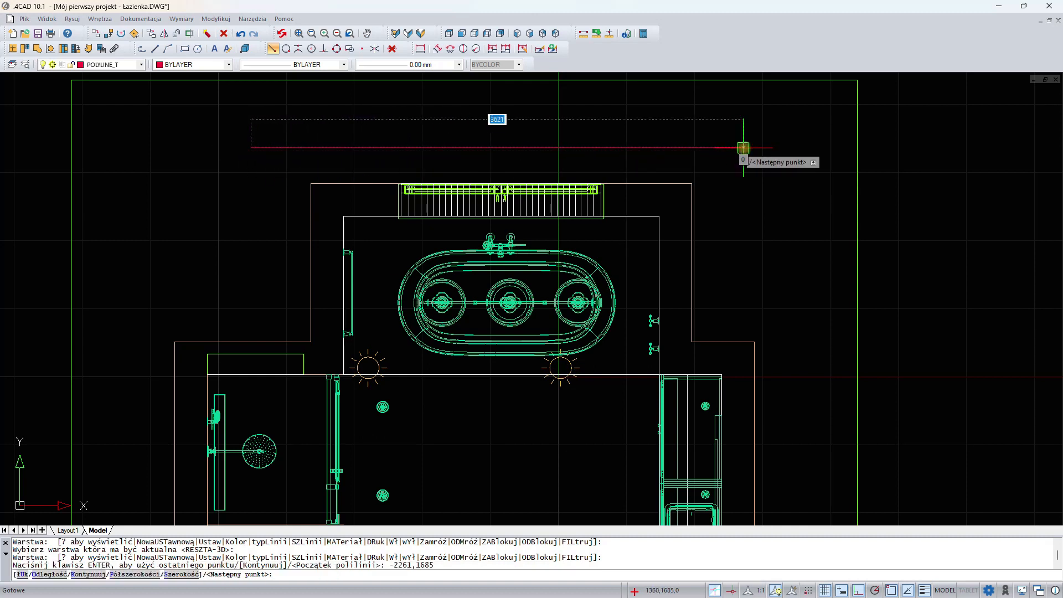
left_click(743, 148)
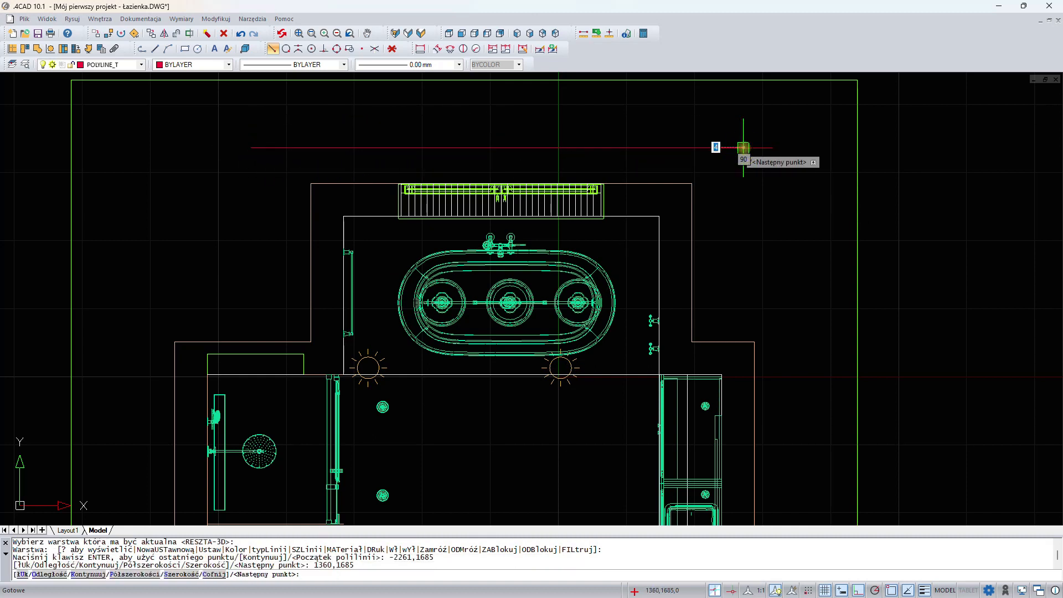
key("Return")
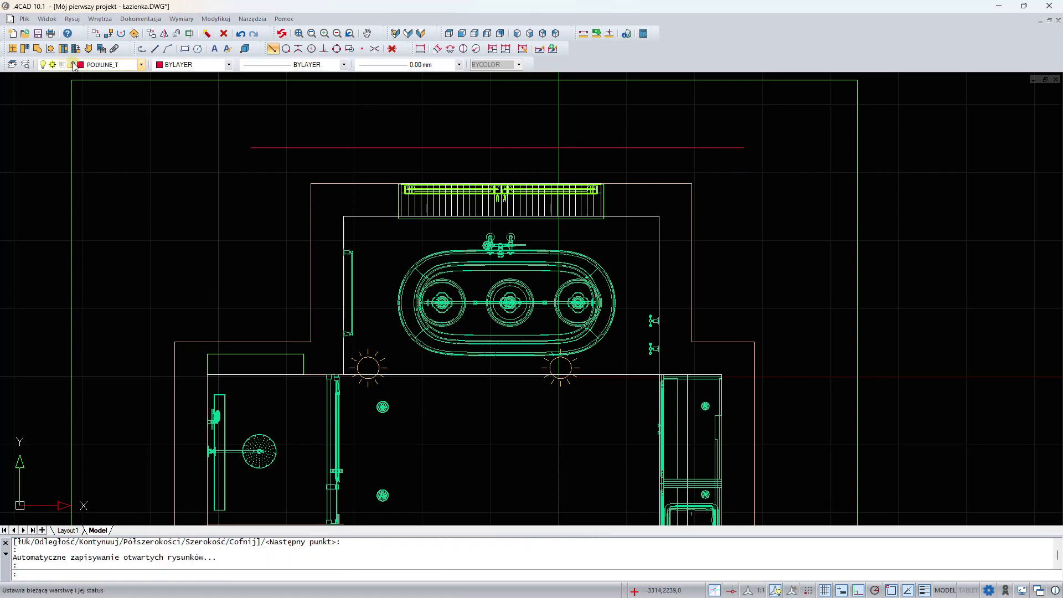
- Define an obudowa arbitrary element from the polyline outside the window, with level -1000 and height 5000
left_click(342, 148)
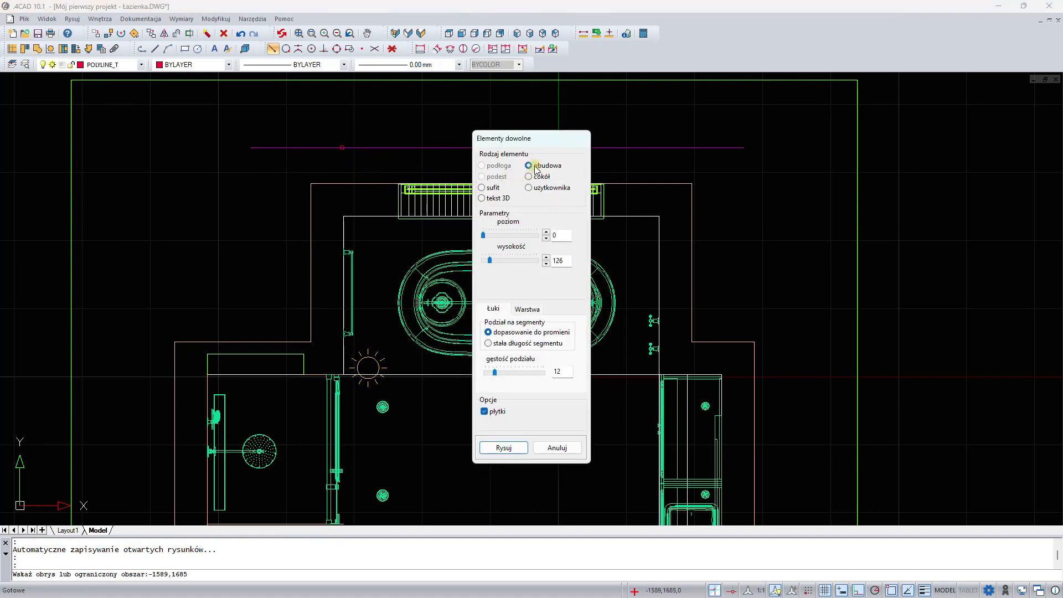
double_click(557, 236)
type("-1000")
double_click(556, 260)
type("5000")
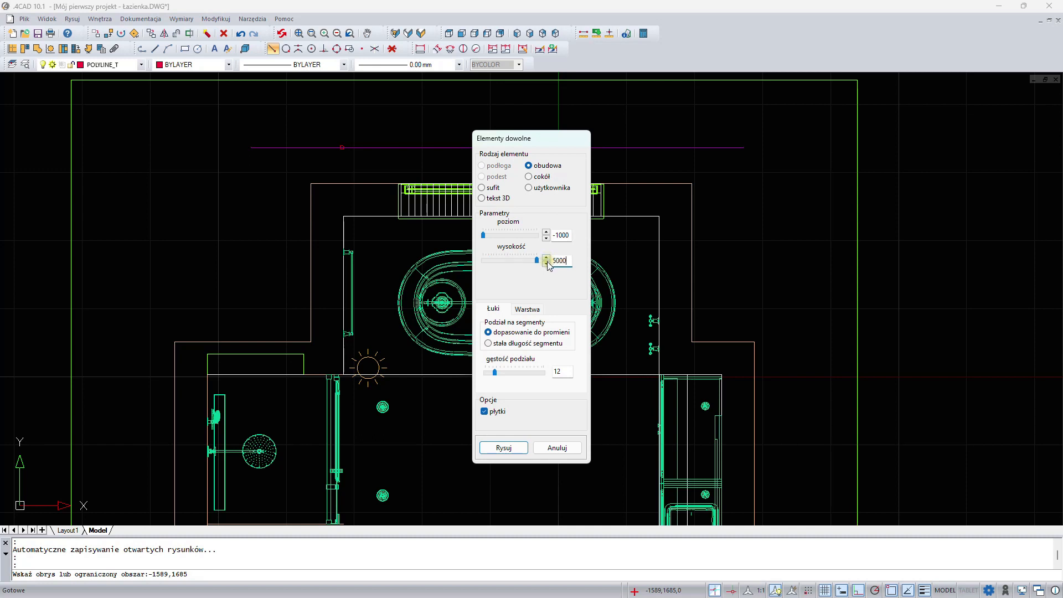
- Set the obudowa's modified layer name to tło, turn off its tiles option, and draw the element
left_click(527, 309)
double_click(501, 349)
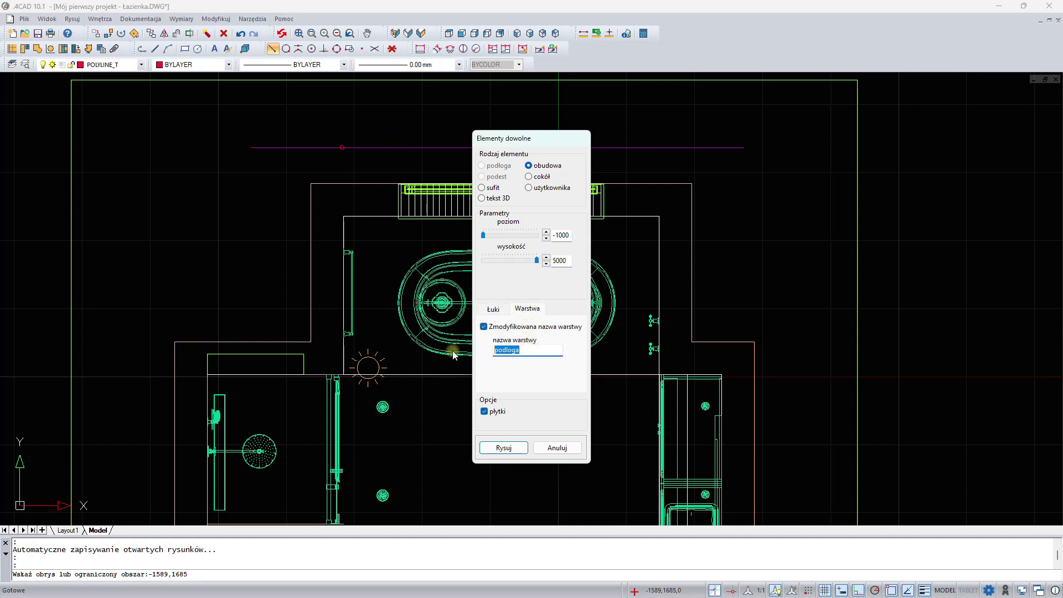
type("tło")
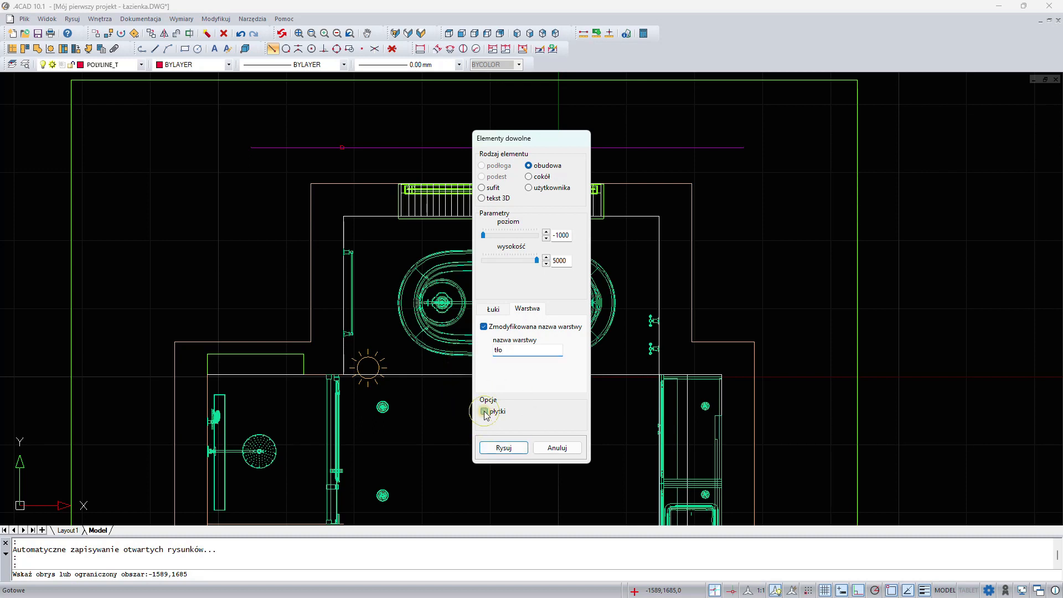
left_click(504, 448)
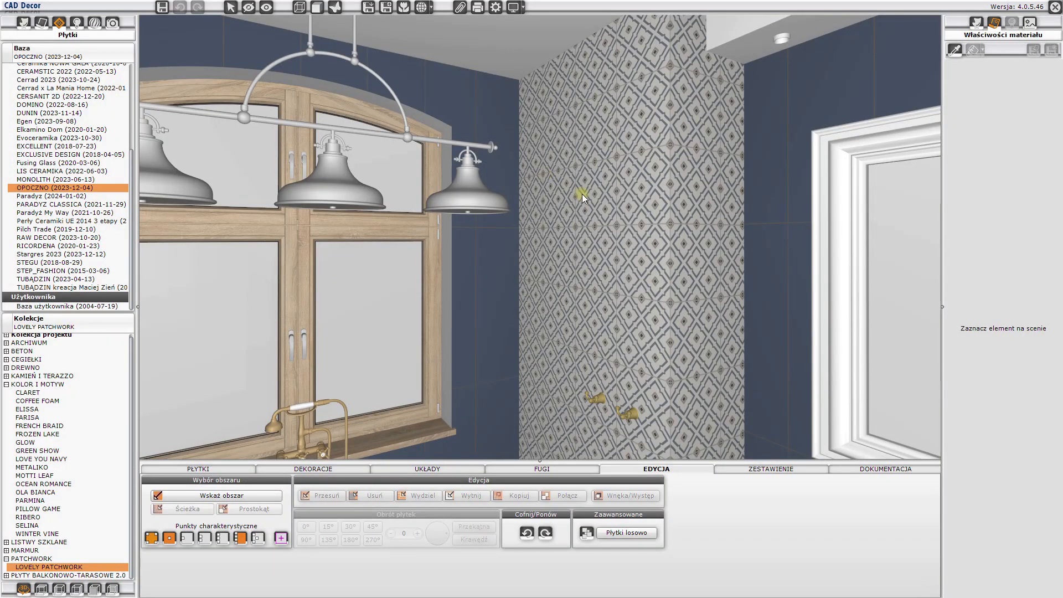
- Switch to CAD Decor and examine the bathroom from several angles, including the window above the bathtub
mouse_move(582, 193)
left_mouse_down()
mouse_move(508, 195)
mouse_move(378, 248)
left_mouse_up()
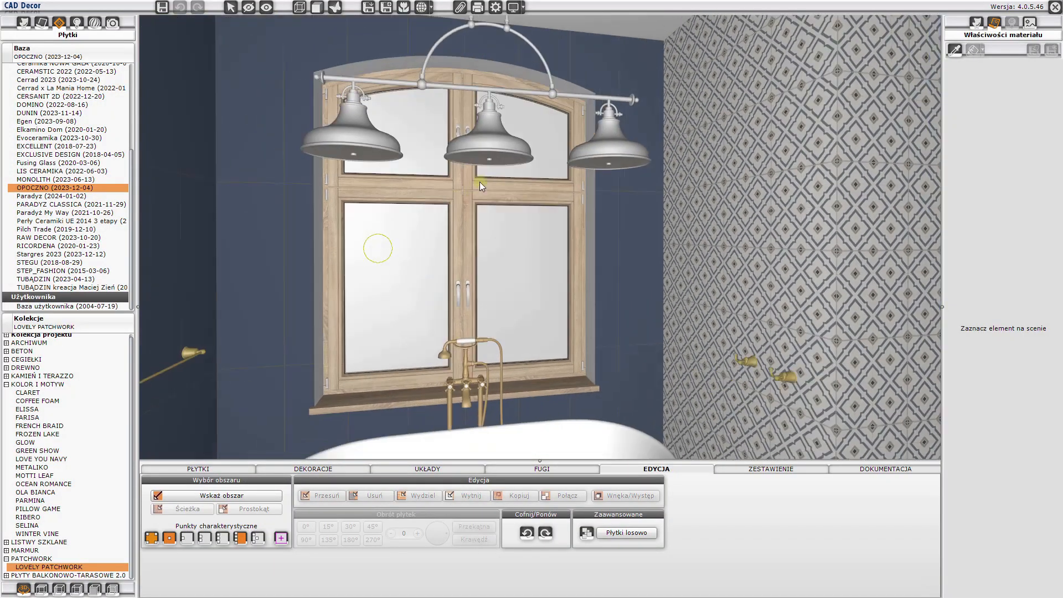
scroll(513, 180, "down", 10)
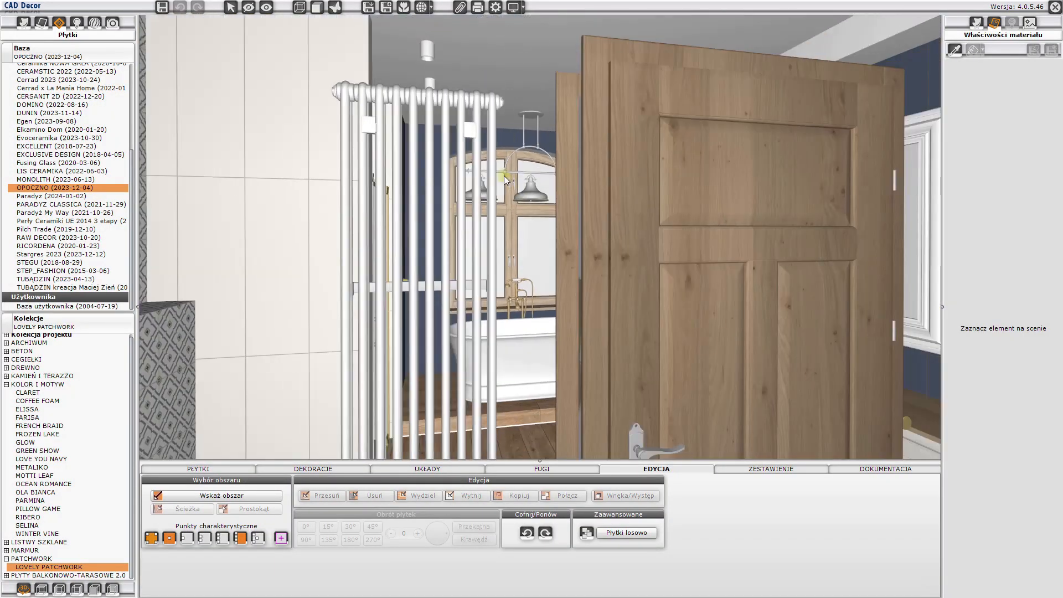
left_click_drag(504, 175, 464, 77)
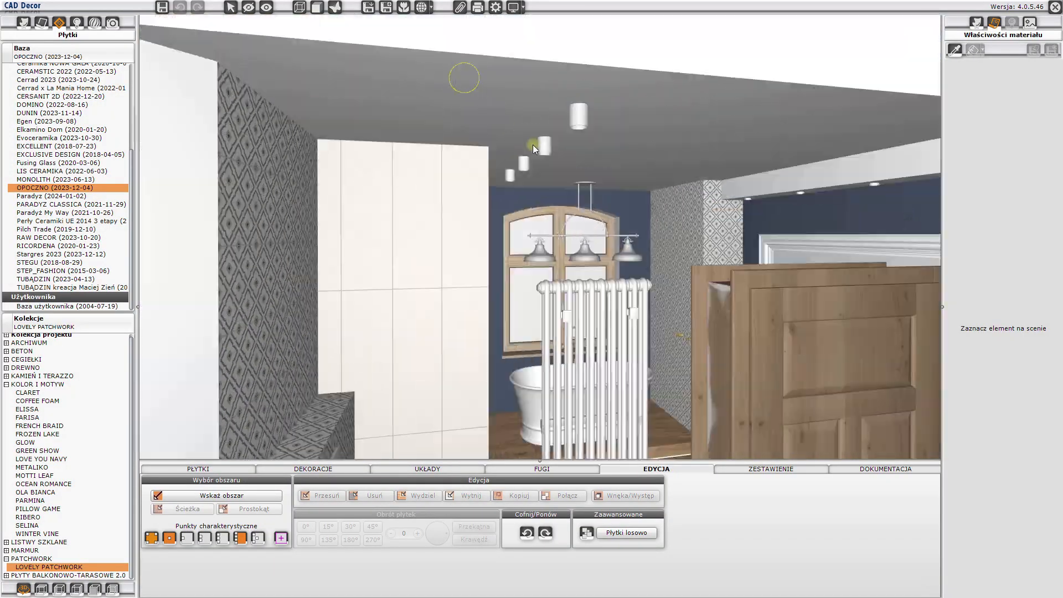
left_click_drag(533, 145, 732, 181)
left_click_drag(631, 191, 672, 201)
left_click_drag(767, 204, 235, 148)
left_click_drag(581, 187, 319, 148)
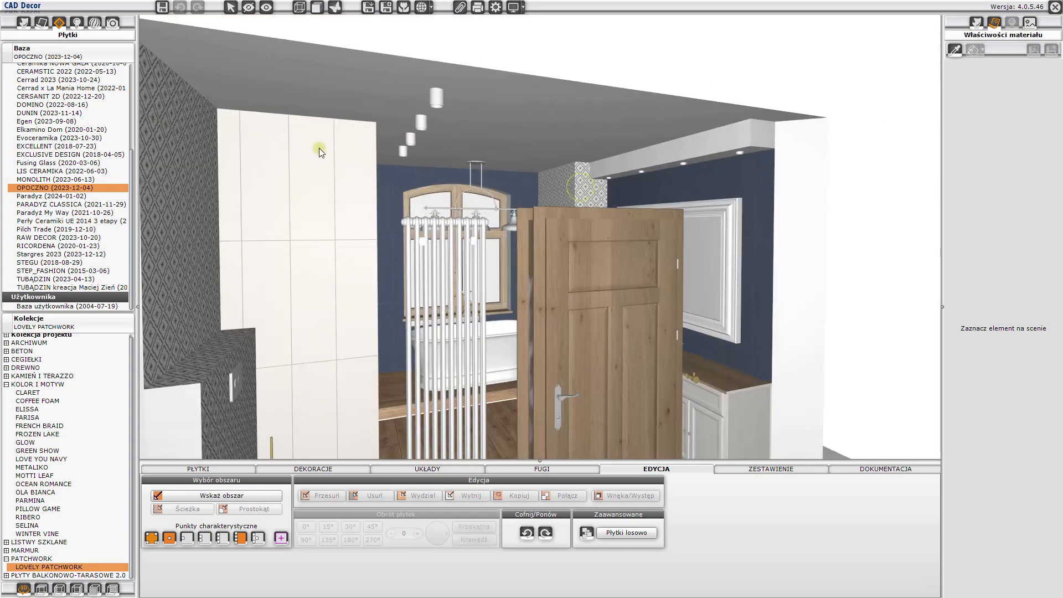
scroll(466, 208, "up", 10)
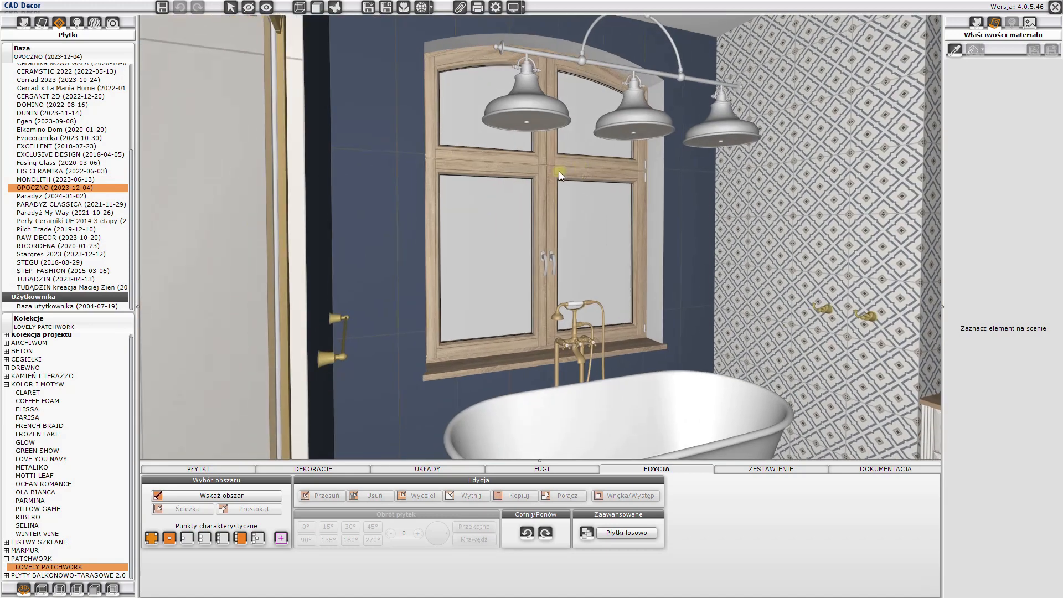
left_click_drag(559, 171, 453, 159)
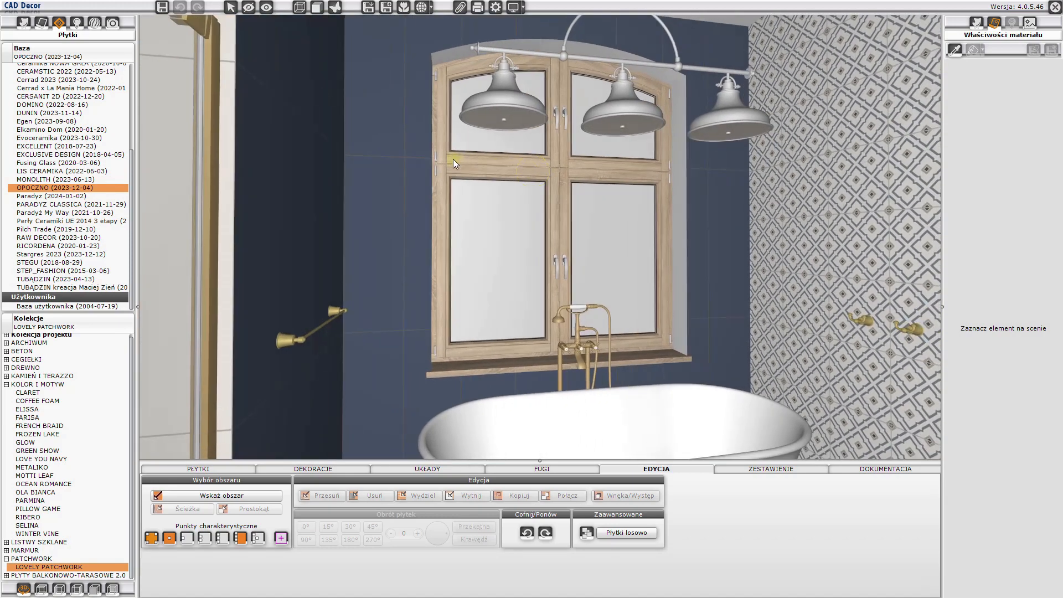
- Hide the wooden window above the bathtub to expose the background surface behind it
left_click(249, 8)
left_click(509, 246)
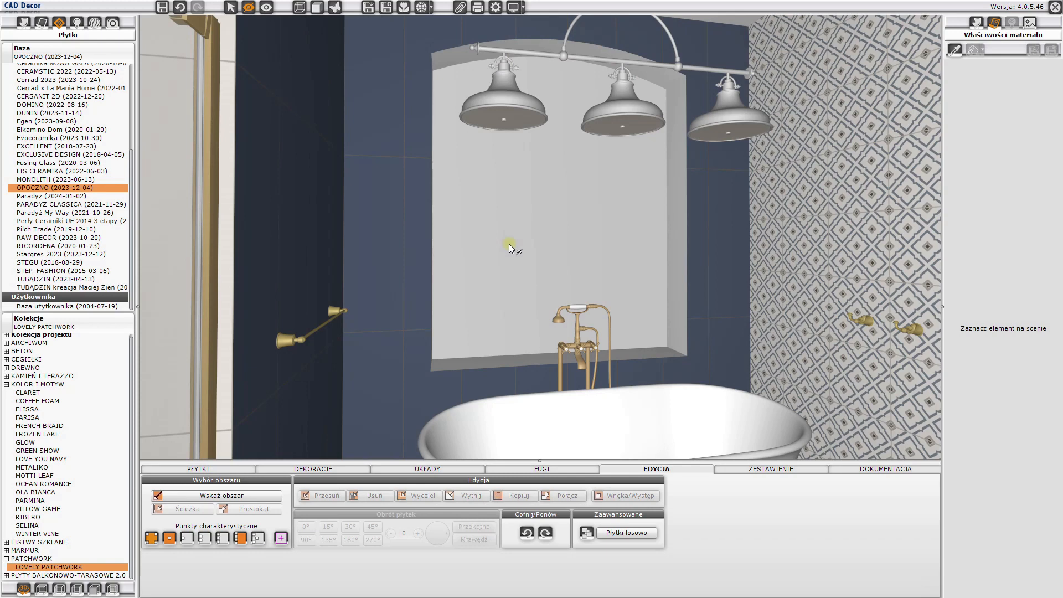
key("Escape")
- Apply the widok 21 view material from Materiały Standard v1.0 to the background surface behind the window opening
left_click(41, 22)
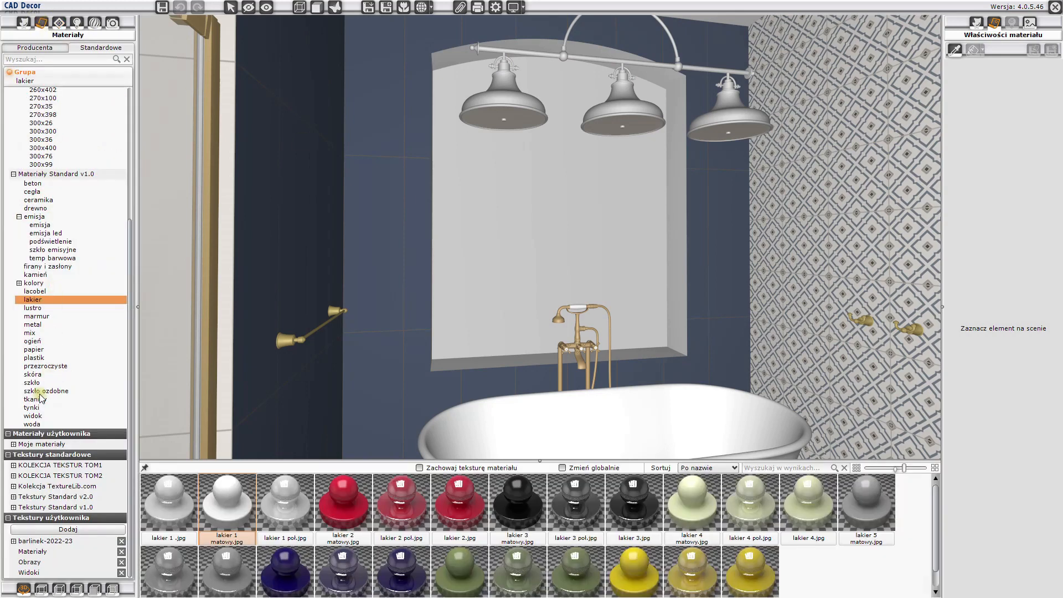
left_click(34, 416)
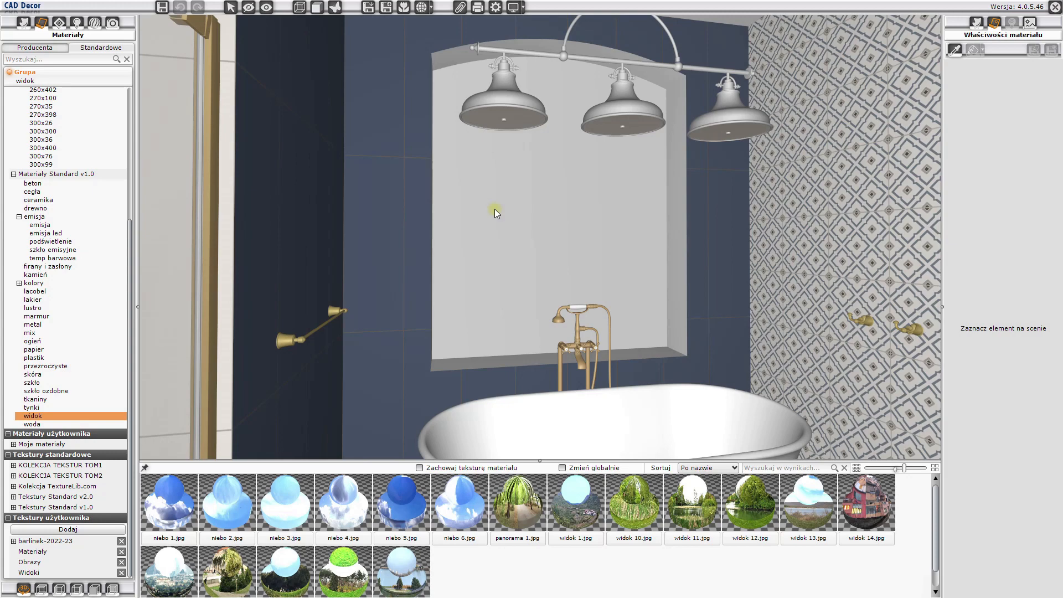
left_click(285, 576)
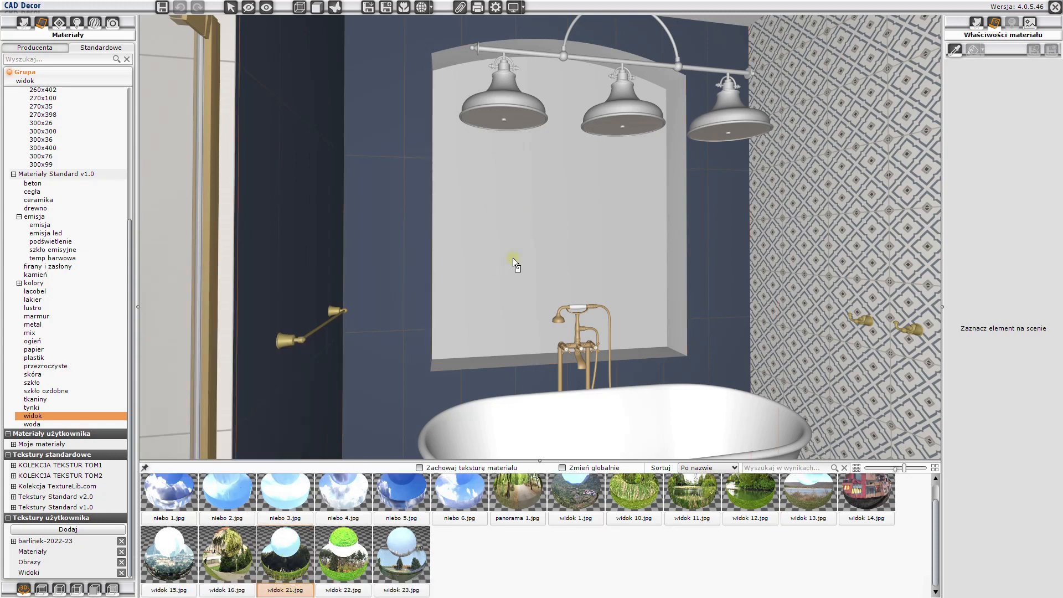
left_click(532, 248)
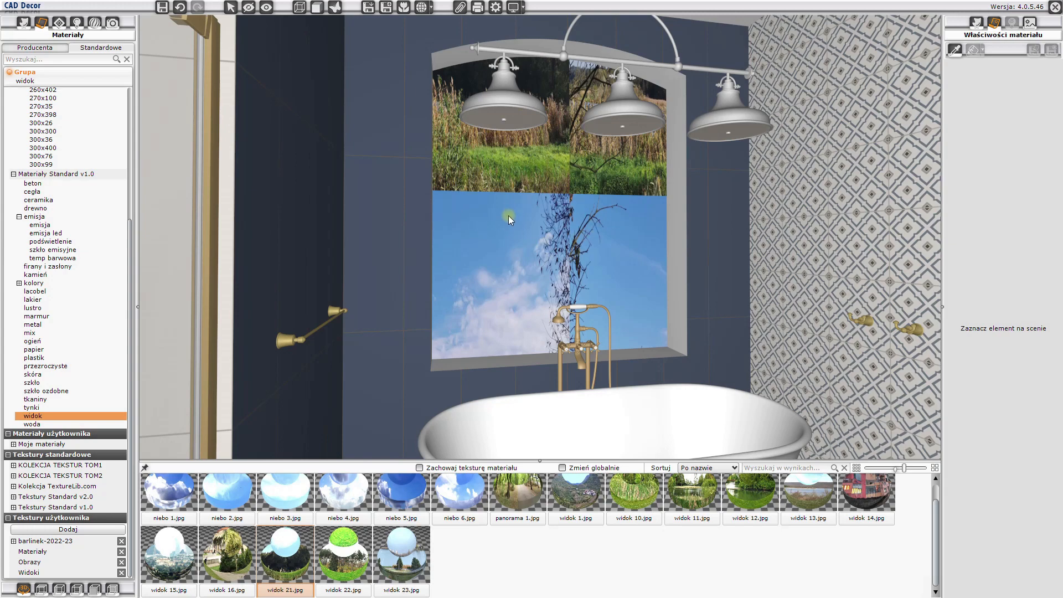
- Fit the landscape texture to the background surface and shift it until the forest and reeds fill the window opening
left_click(542, 195)
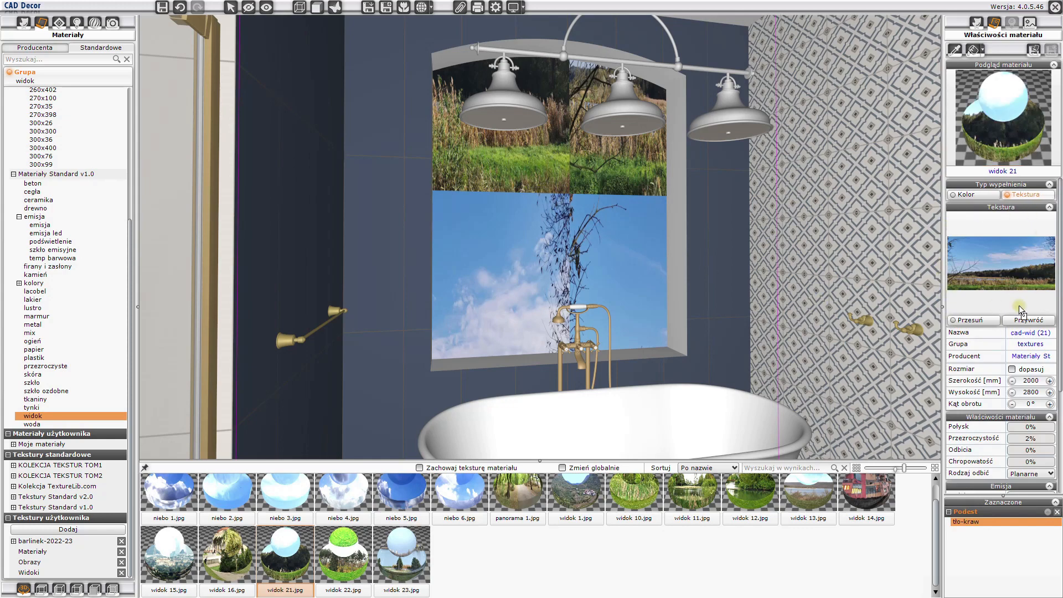
left_click(1012, 370)
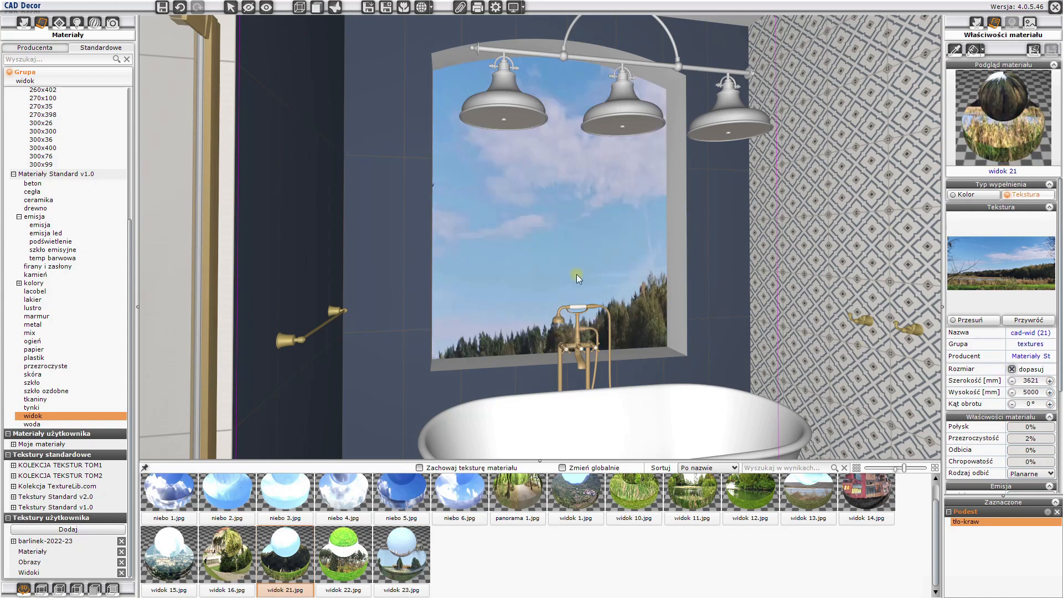
left_click(979, 321)
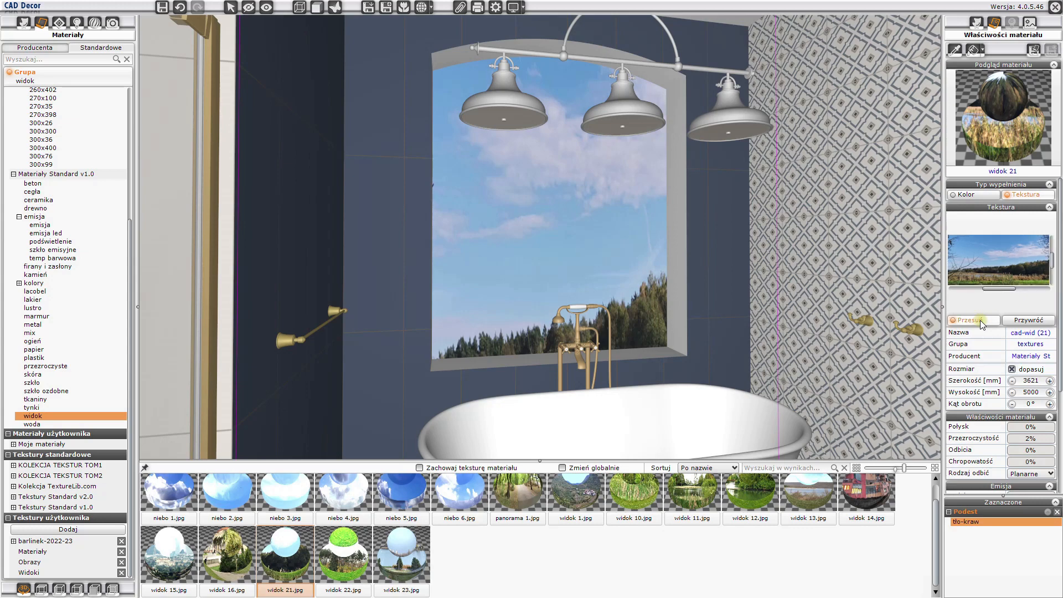
left_click_drag(1052, 263, 1014, 292)
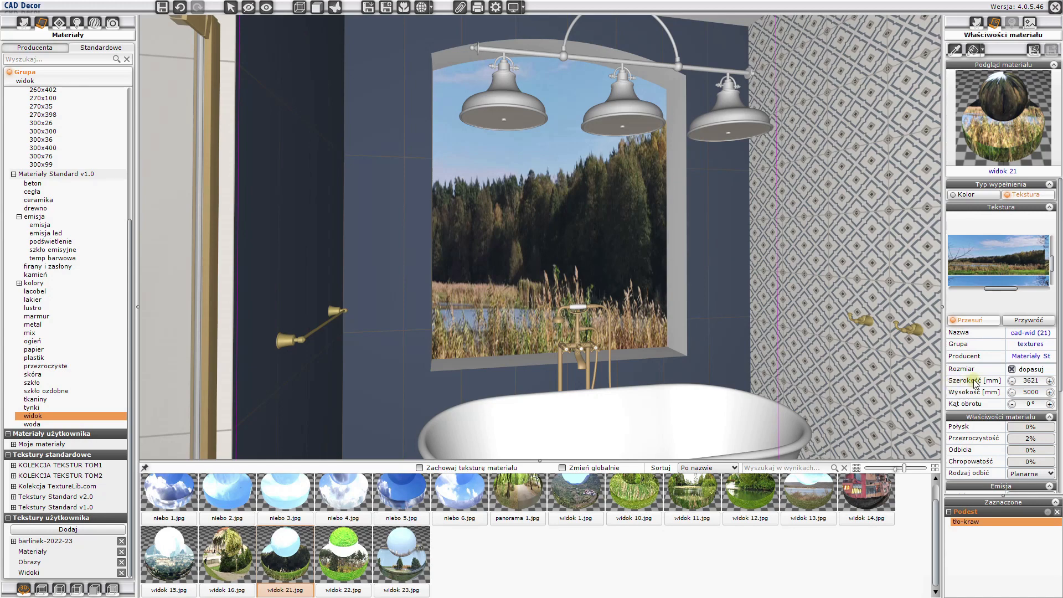
- Set the background texture's width to 5000 mm and shift the image slightly sideways within the window opening
left_click_drag(1043, 382, 1016, 383)
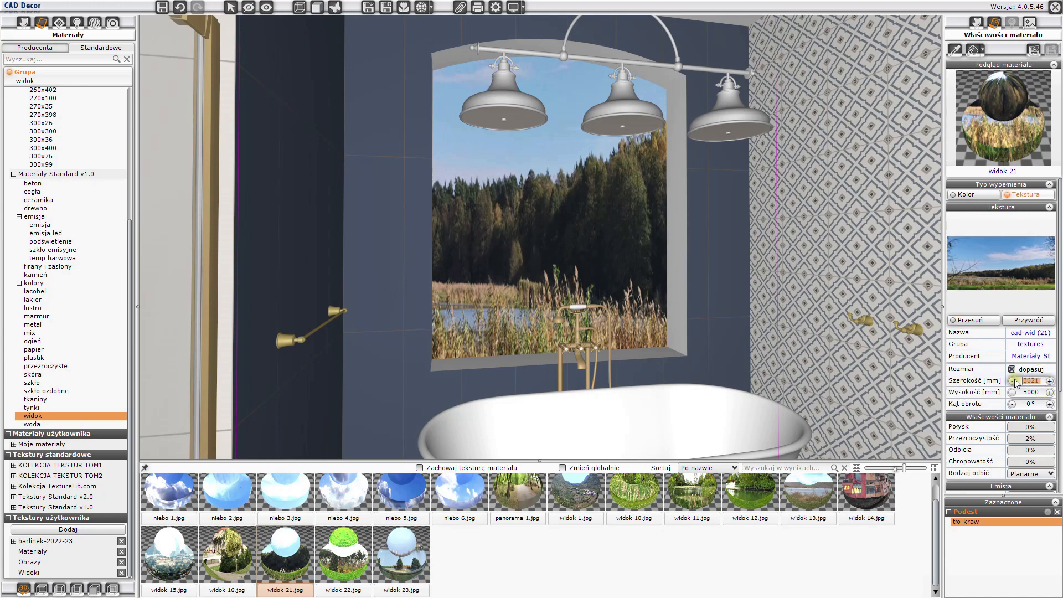
key("Return")
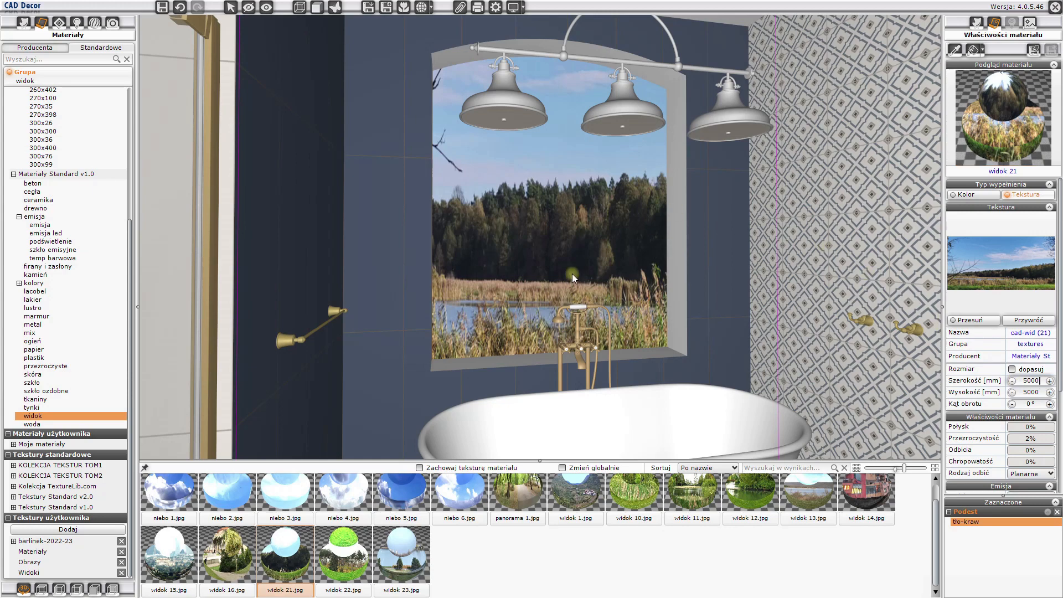
left_click(972, 320)
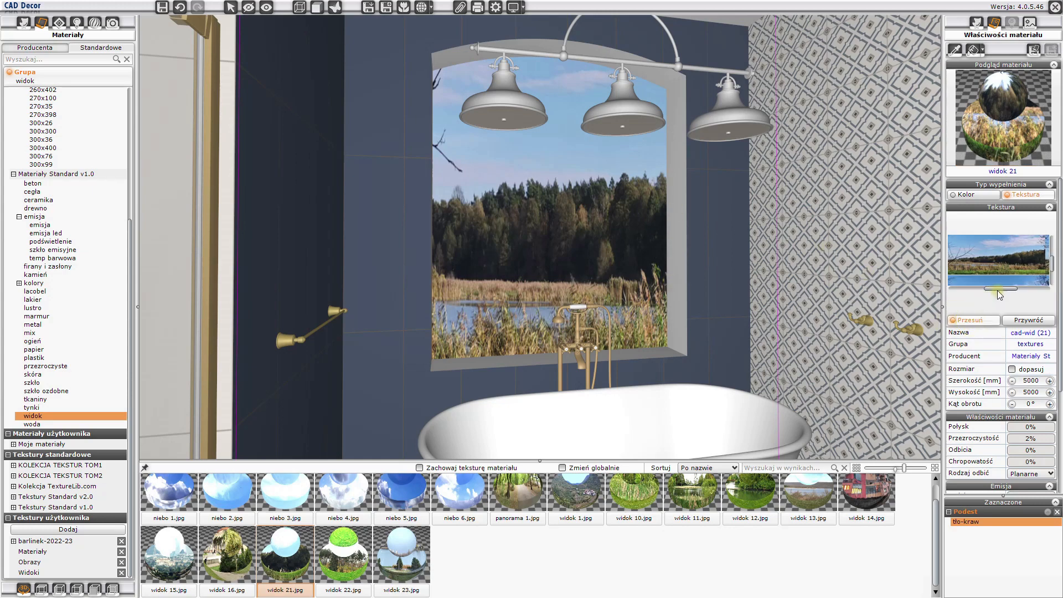
left_click_drag(1000, 294, 1003, 295)
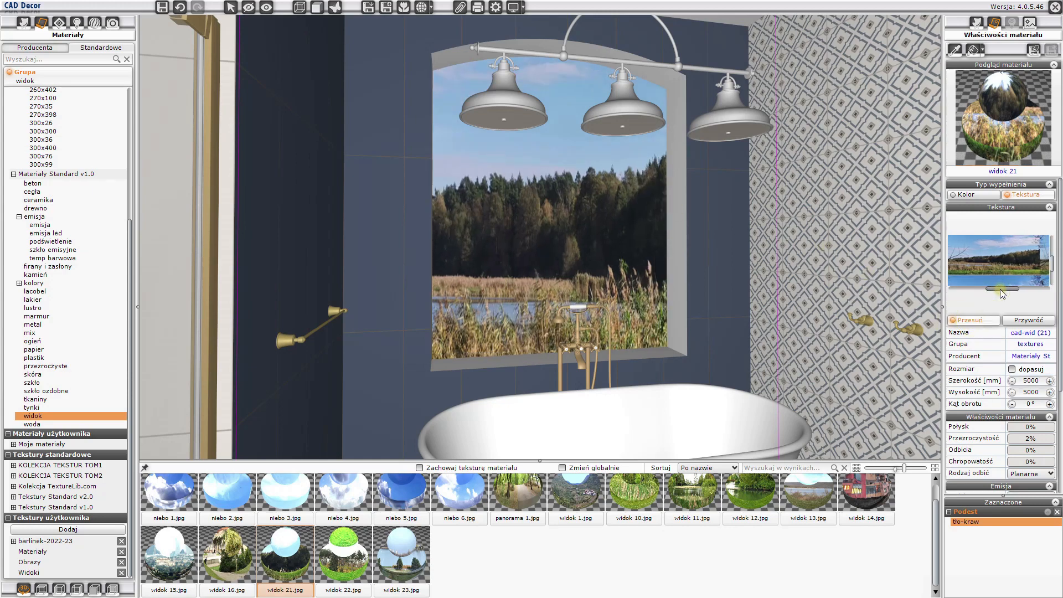
key("Escape")
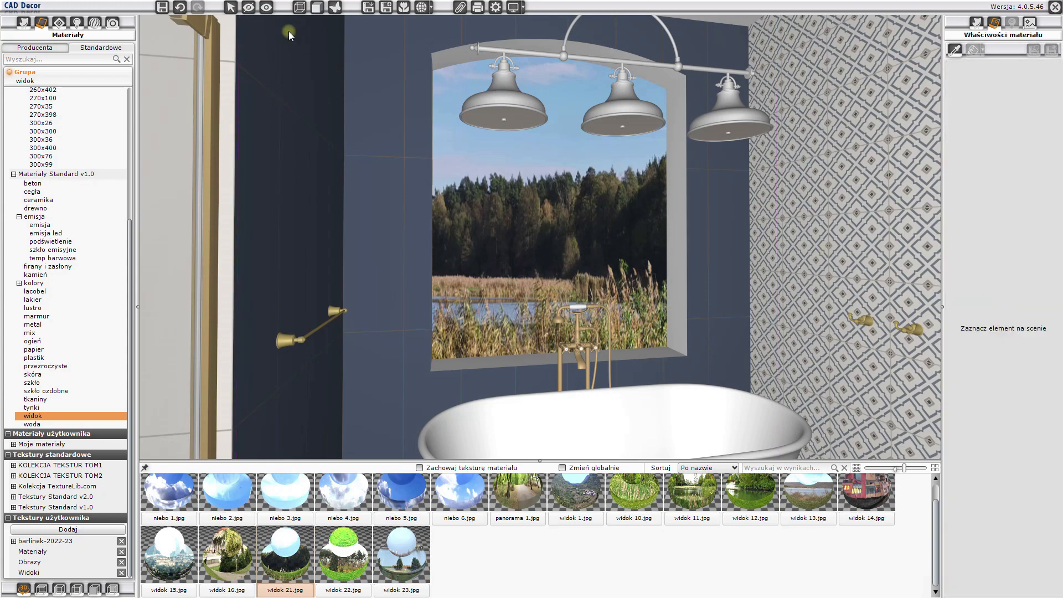
- Show the hidden wooden window again and inspect the bathtub and washbasin areas
left_click(267, 8)
scroll(637, 256, "up", 3)
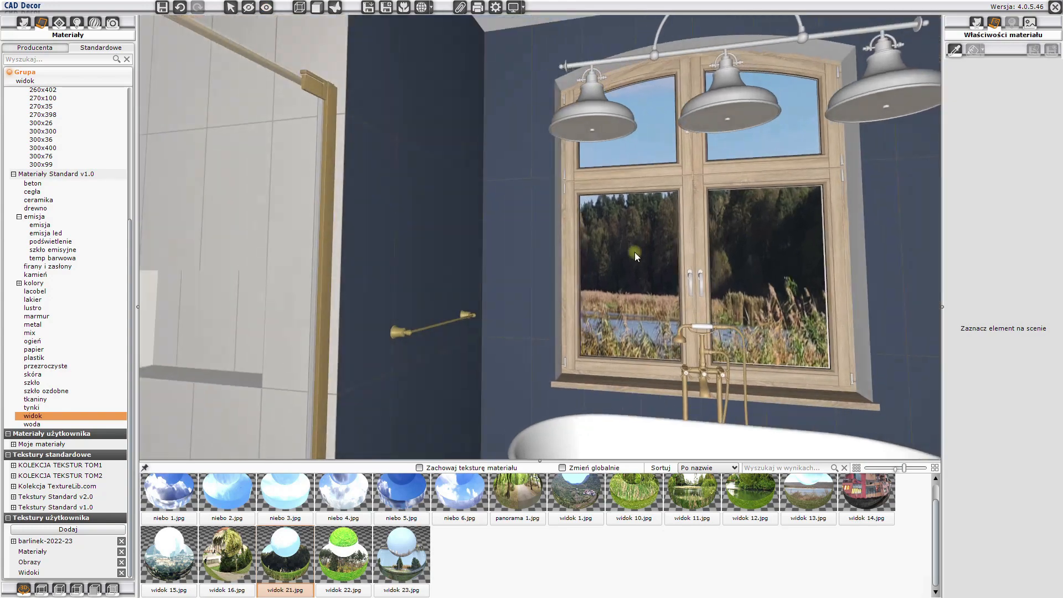
left_click_drag(640, 257, 801, 295)
scroll(547, 249, "up", 3)
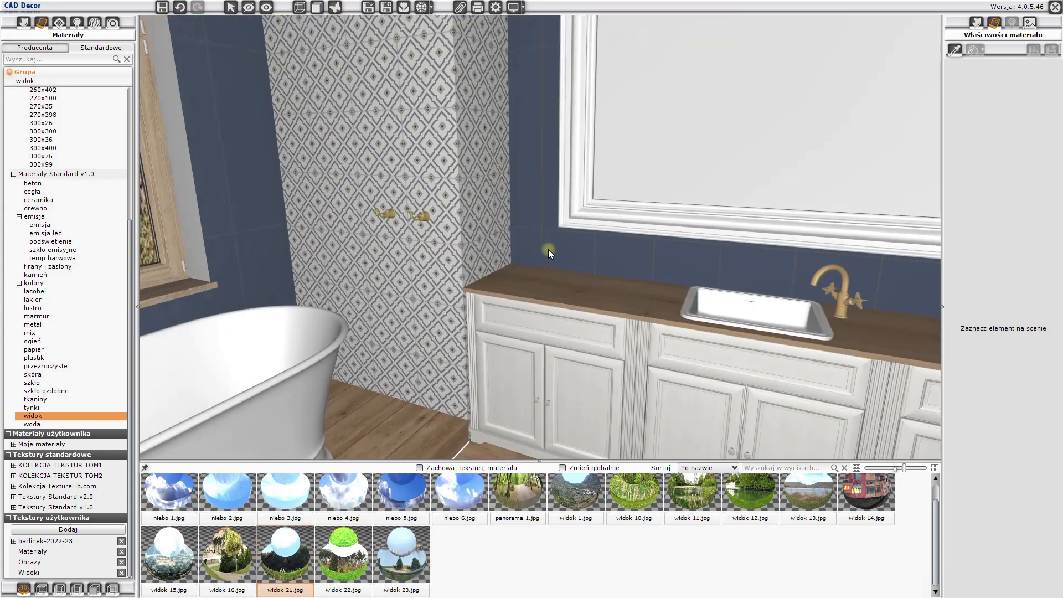
left_click_drag(545, 274, 679, 293)
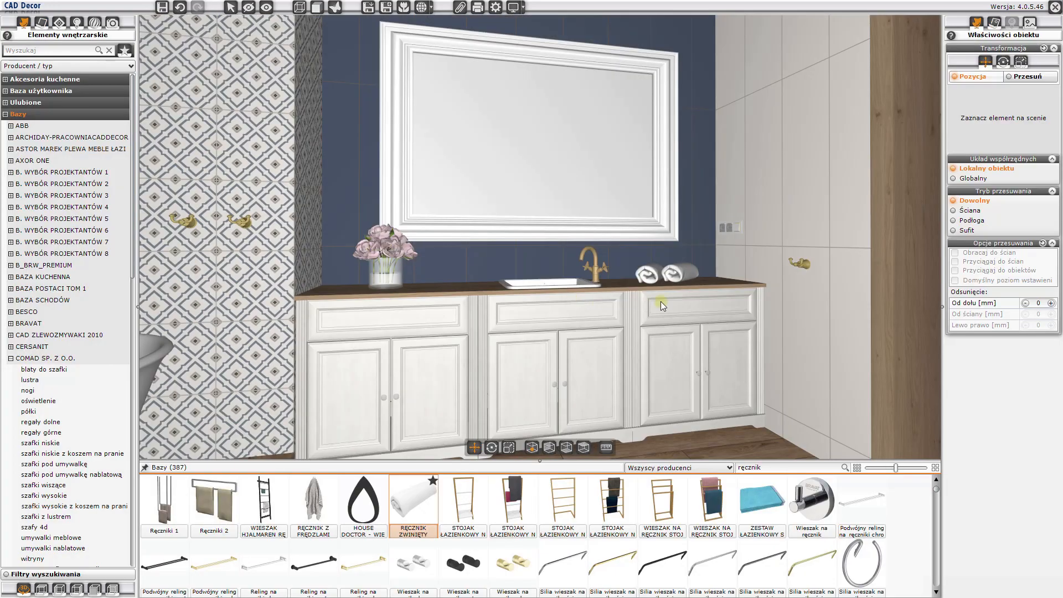
left_click_drag(660, 301, 440, 301)
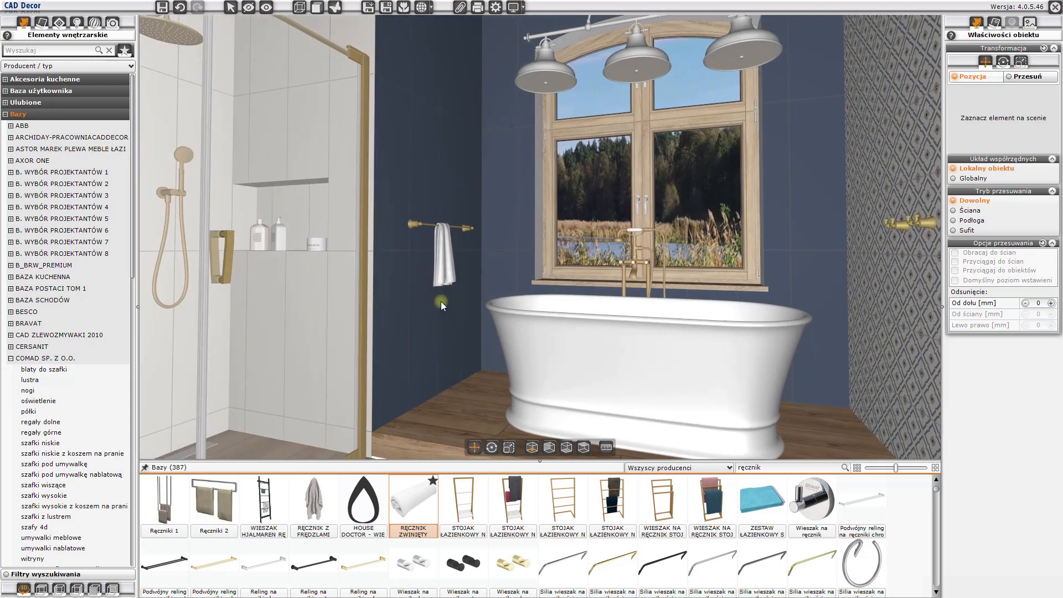
- Switch off the illumination of all halogen lights, Halogen 1 through Halogen 15, at once
left_click(77, 23)
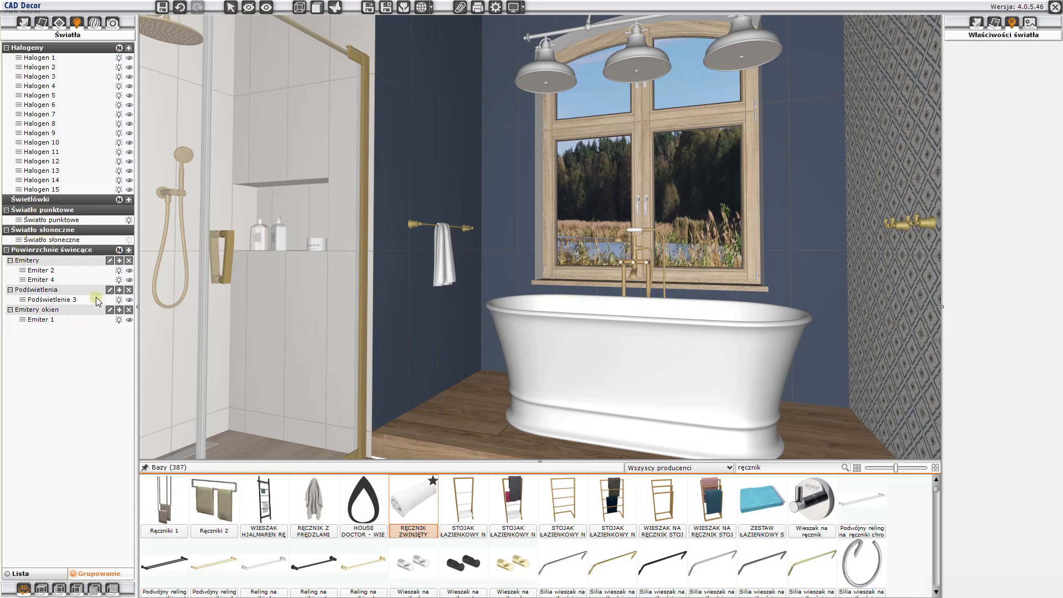
left_click_drag(270, 311, 294, 319)
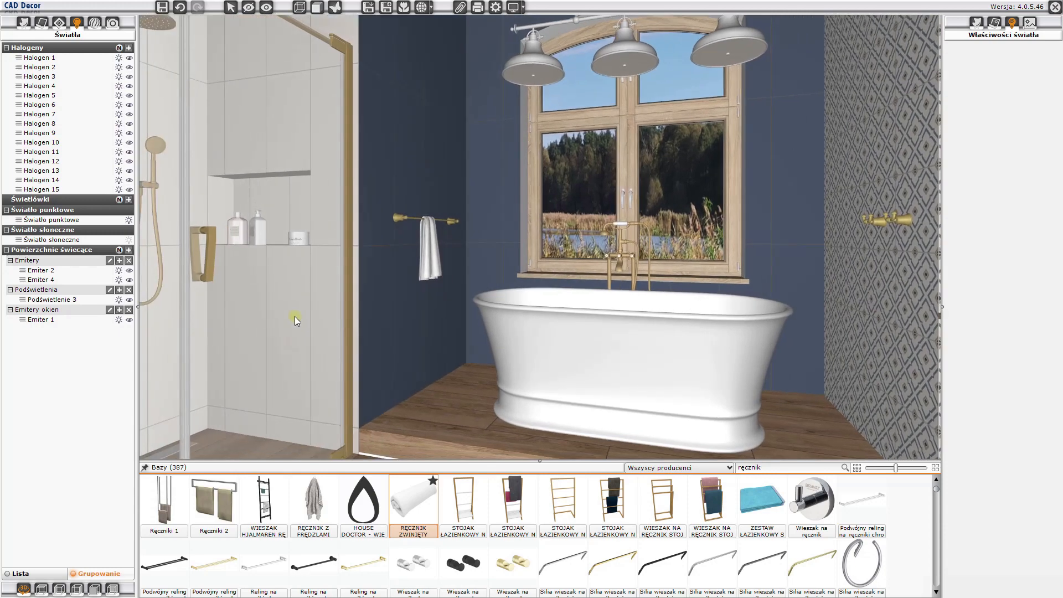
left_click(65, 49)
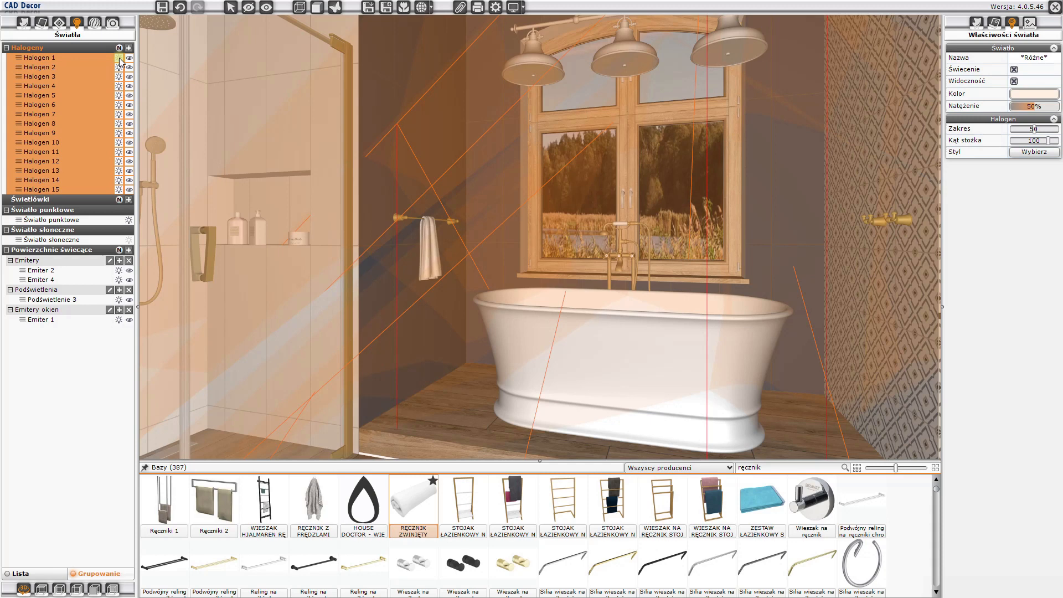
left_click(119, 58)
key("Escape")
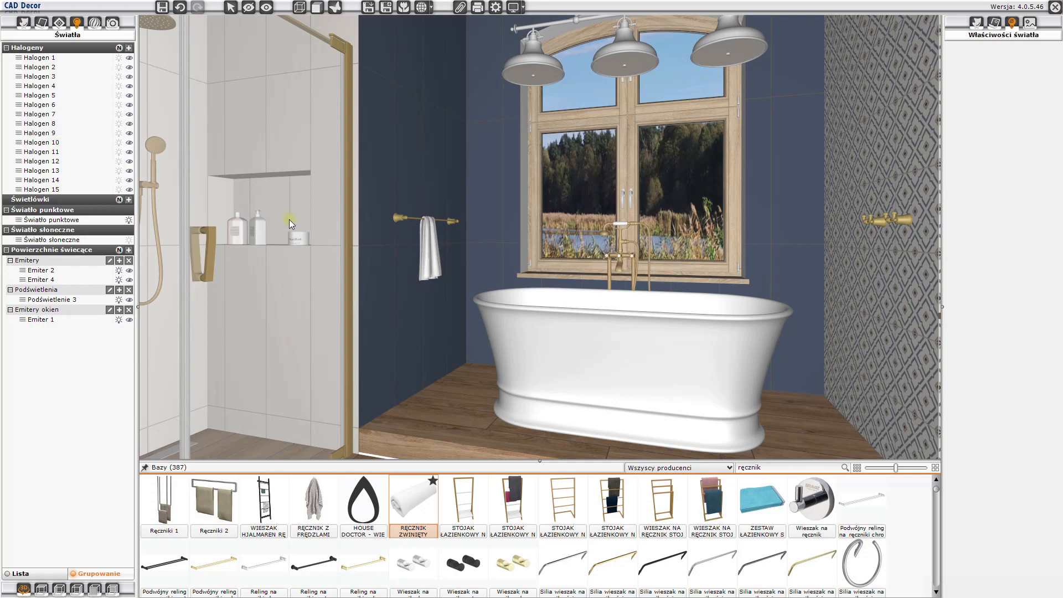
- Display the halogen numbers in the scene and move Halogen 9 through Halogen 12 to a new group
left_click_drag(291, 218, 340, 270)
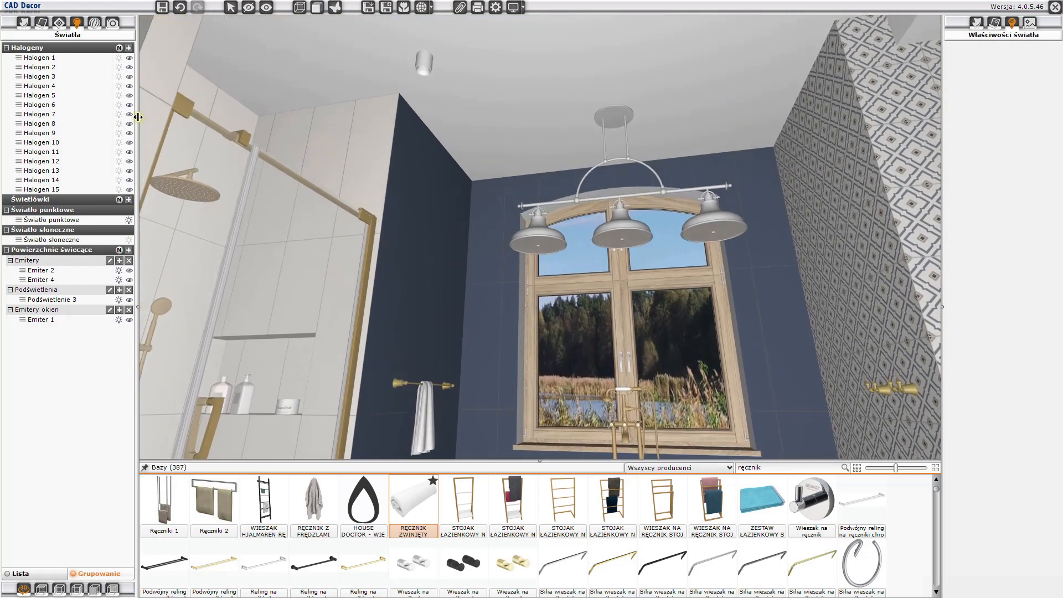
left_click(120, 48)
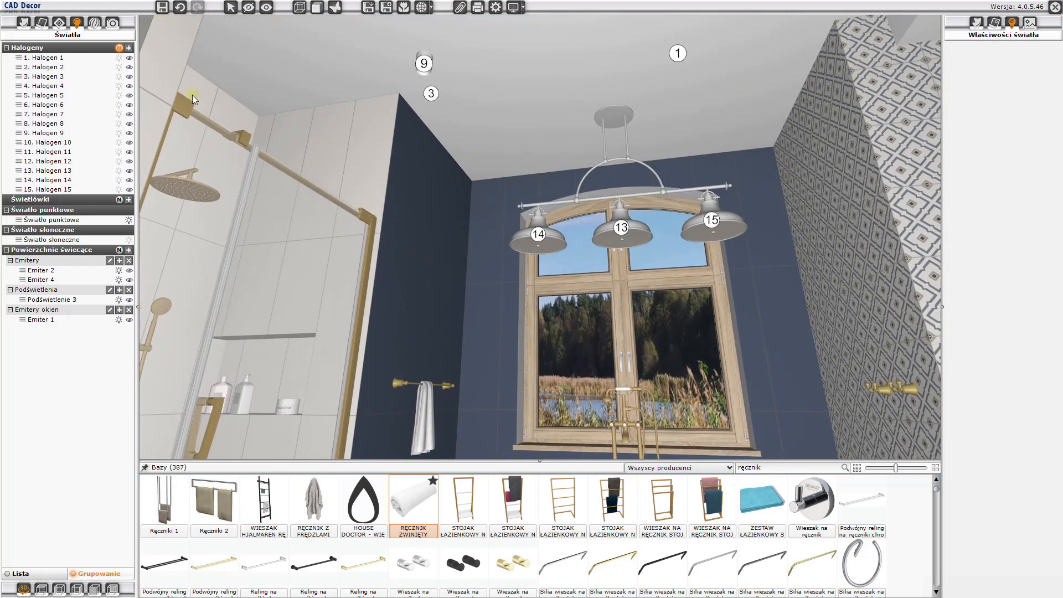
left_click_drag(466, 174, 276, 132)
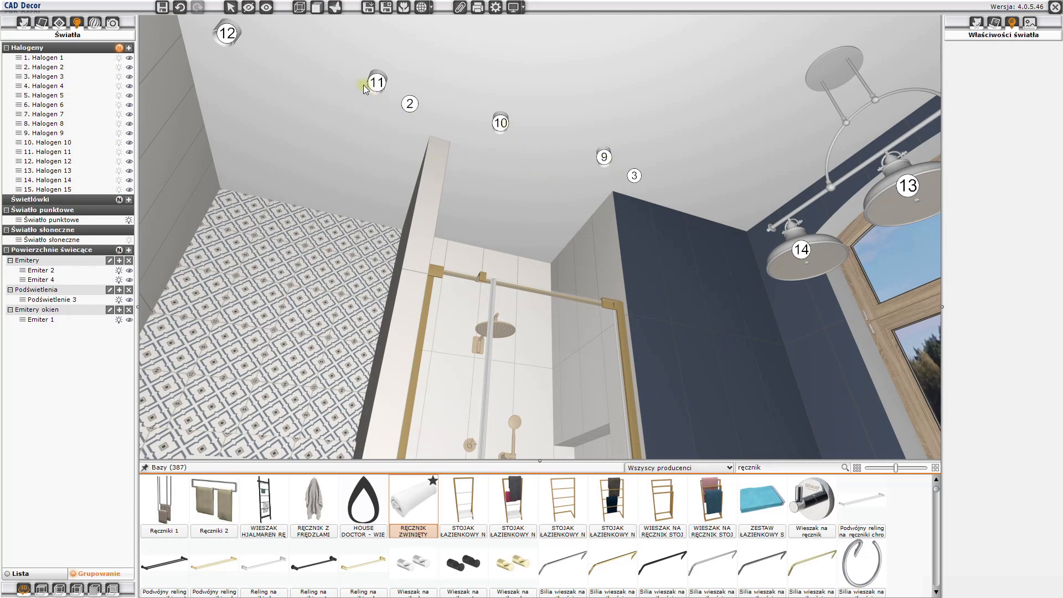
left_click(62, 134)
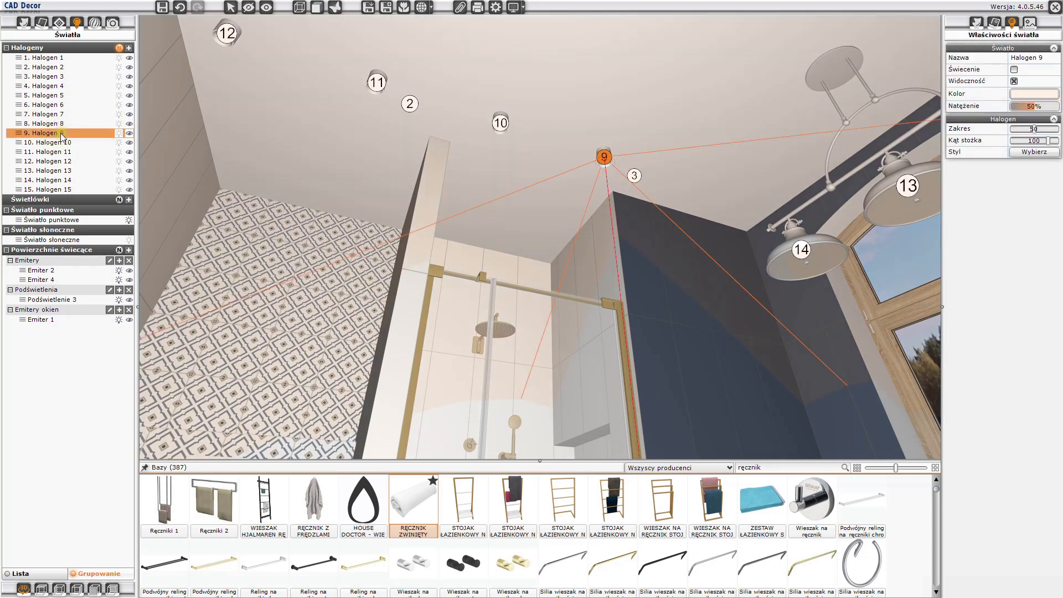
left_click(64, 161, "shift")
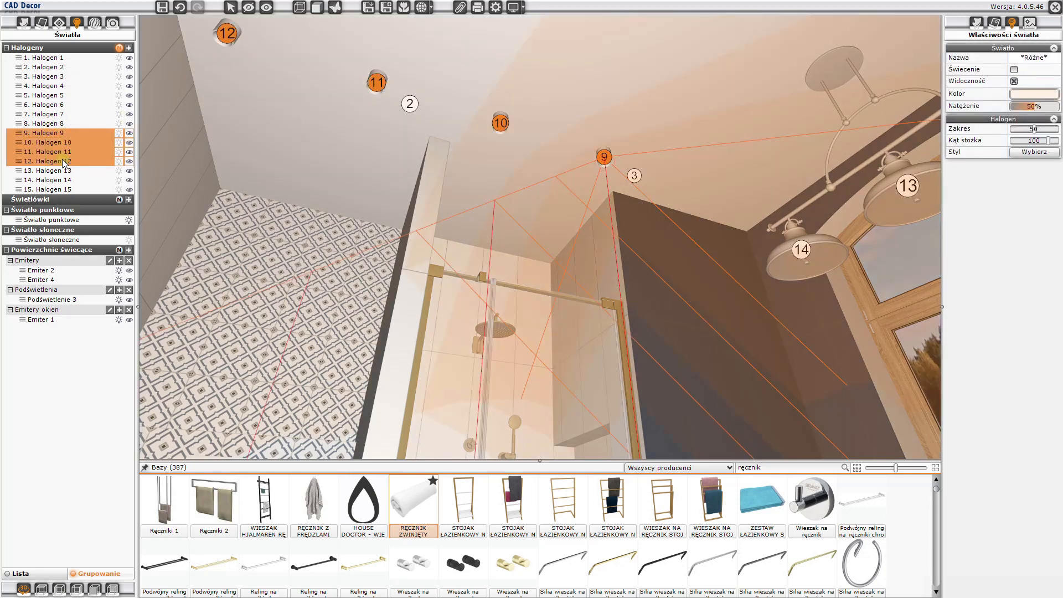
right_click(103, 151)
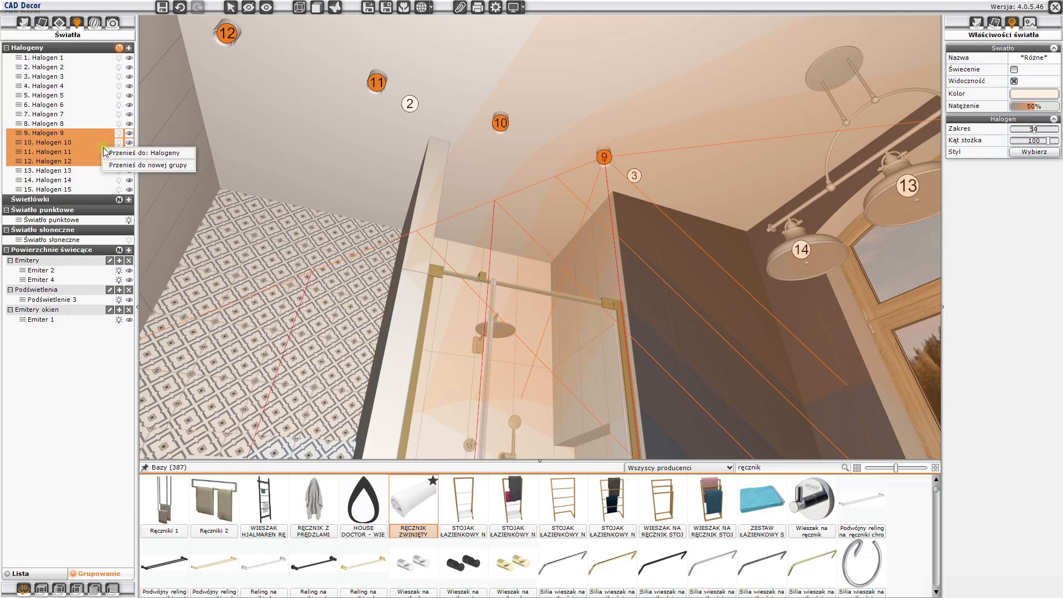
left_click(112, 165)
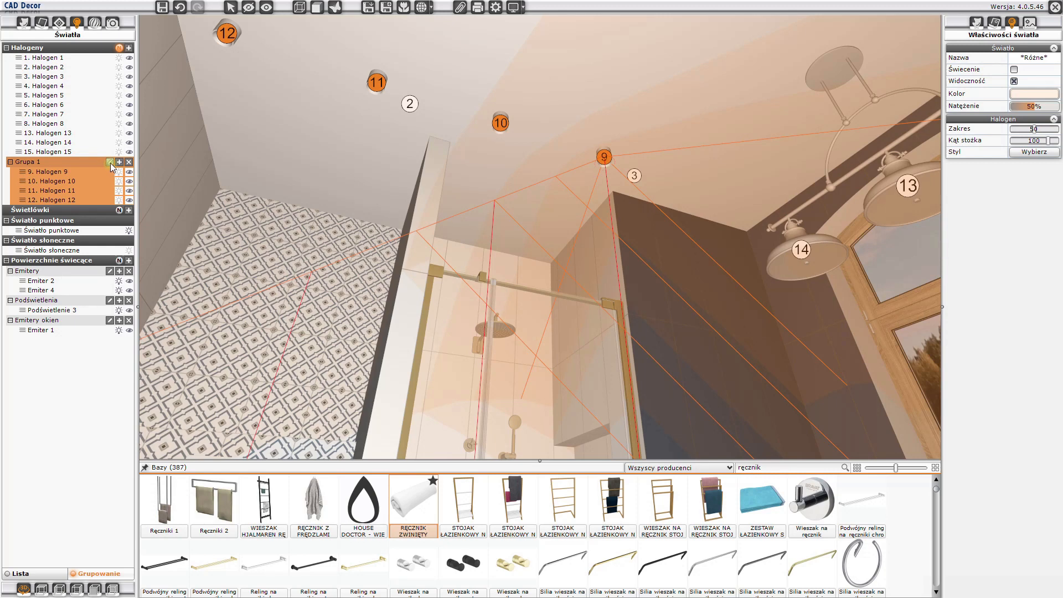
- Rename the new group of halogens 9 to 12 as prysznic
left_click(110, 163)
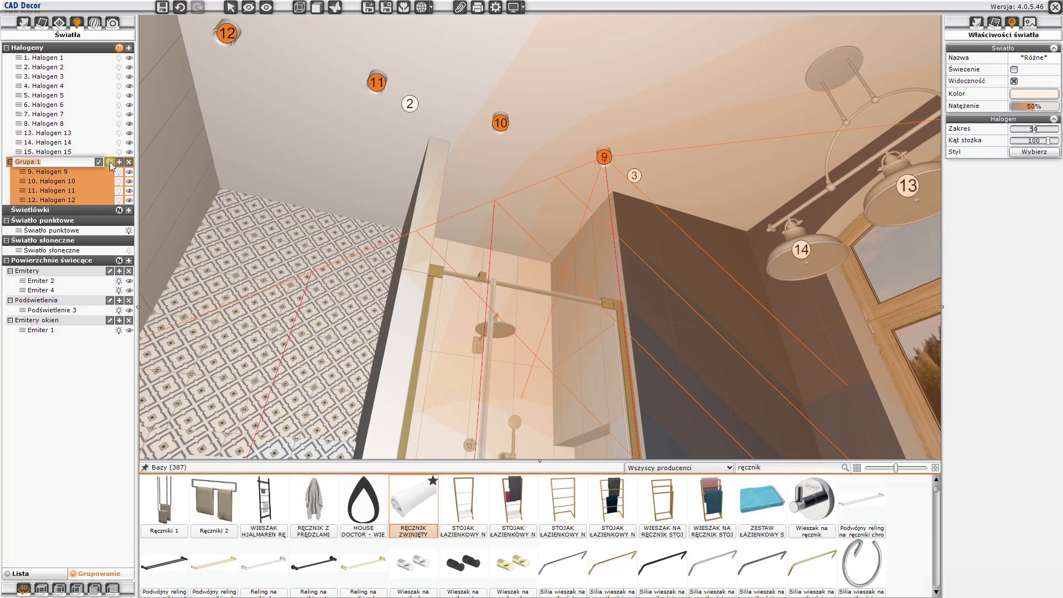
key("BackSpace")
left_click(99, 161)
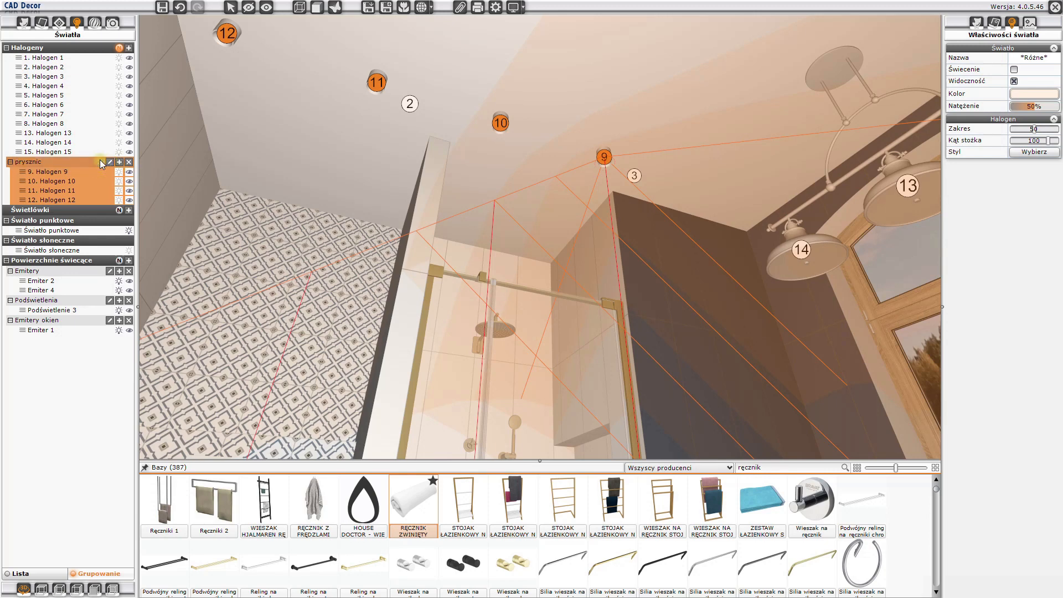
left_click(256, 191)
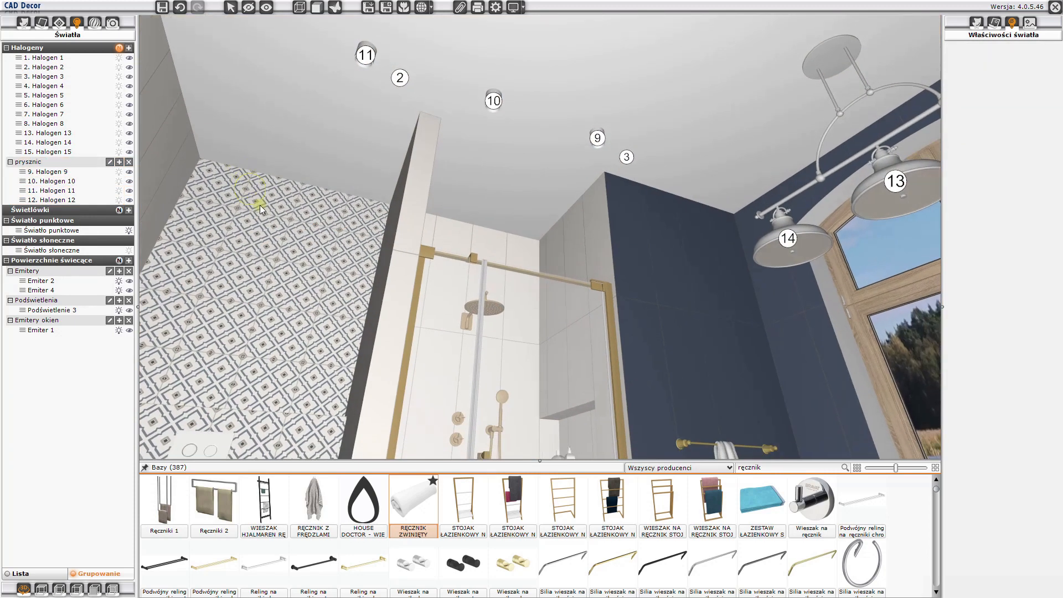
left_click_drag(260, 205, 265, 210)
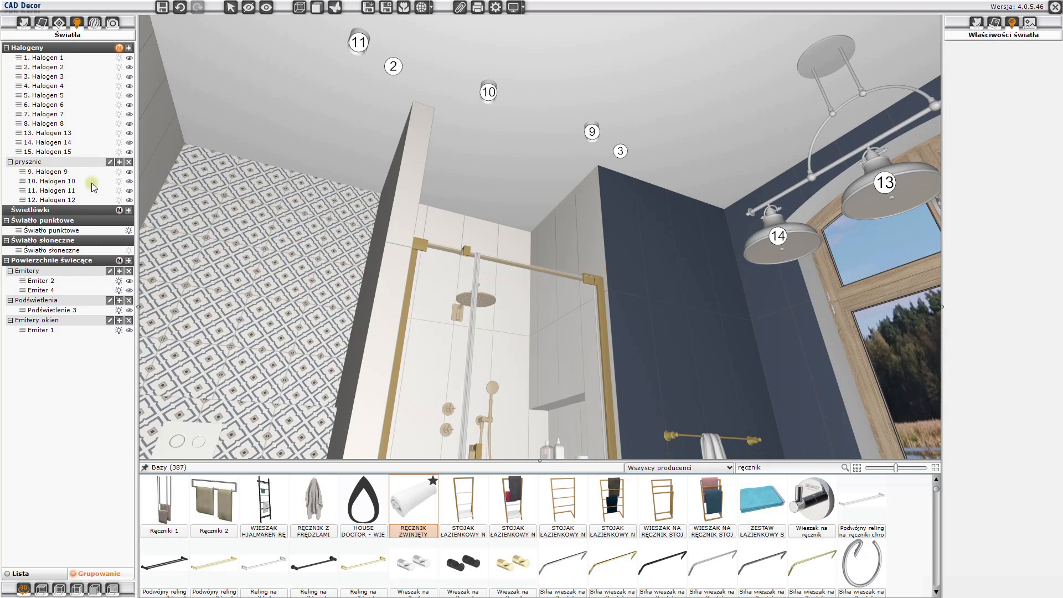
- Leave CAD Decor for the 4CAD drawing and view the bathroom floor plan with its ceiling lights
left_click(1052, 8)
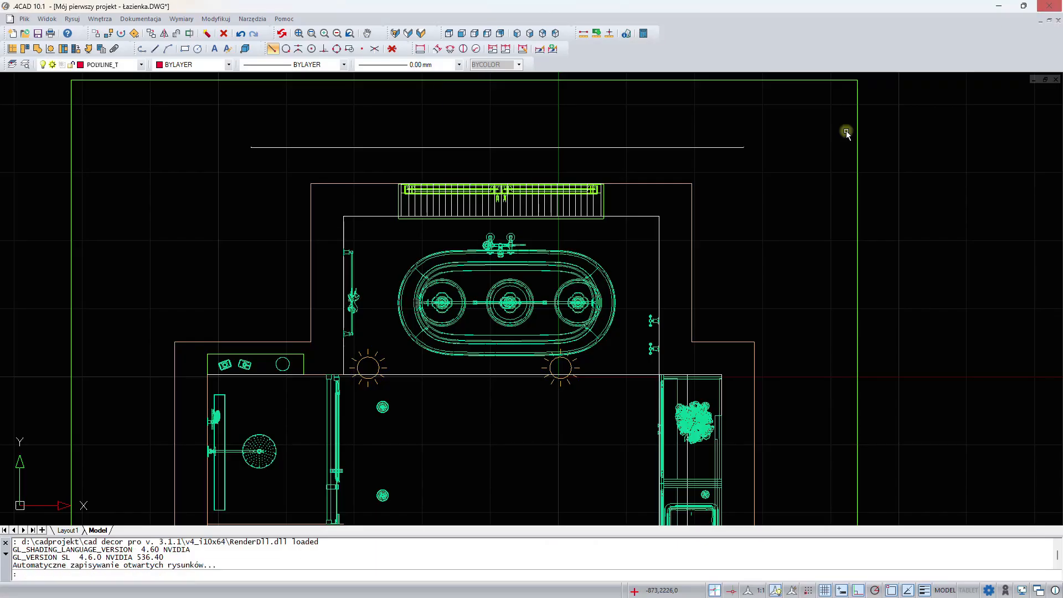
scroll(612, 344, "down", 3)
scroll(443, 230, "up", 3)
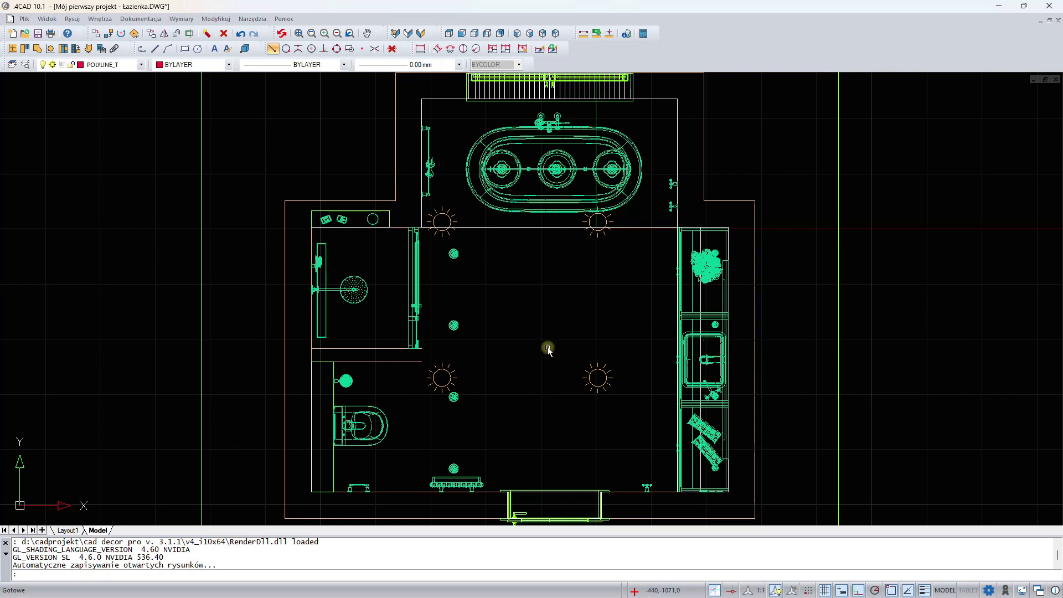
- Switch from the 4CAD drawing back to the CAD Decor visualisation and show the properties of Halogen 1, Halogen 2 and Halogen 3
left_click(446, 214)
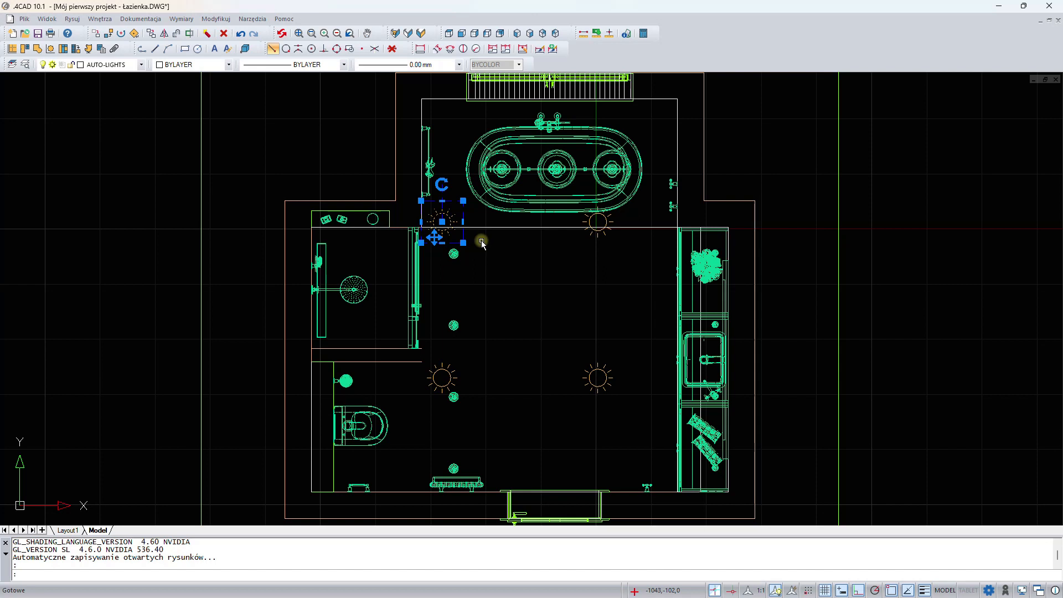
key("Escape")
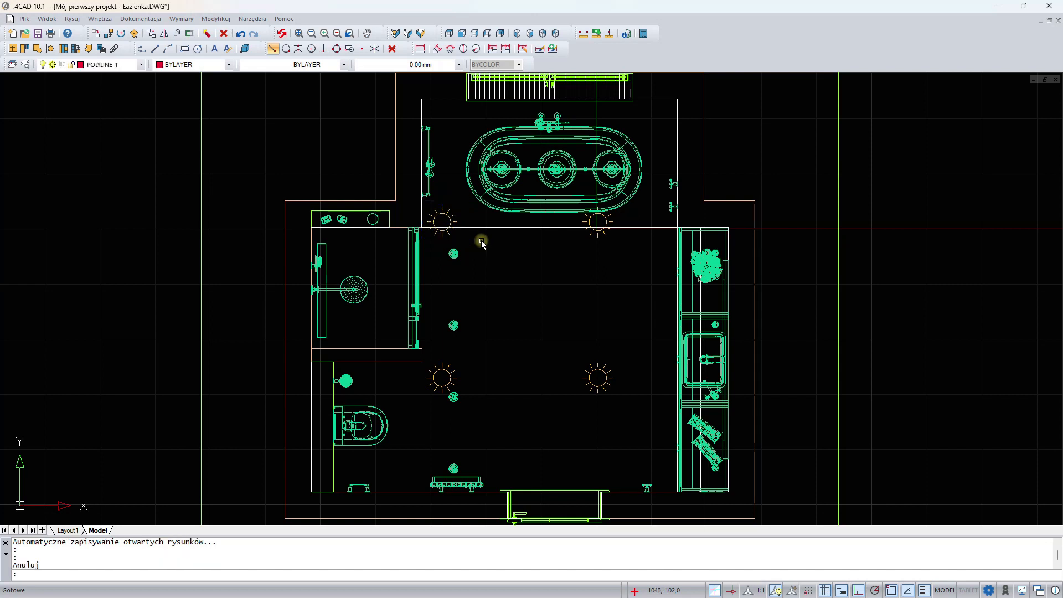
left_click(420, 37)
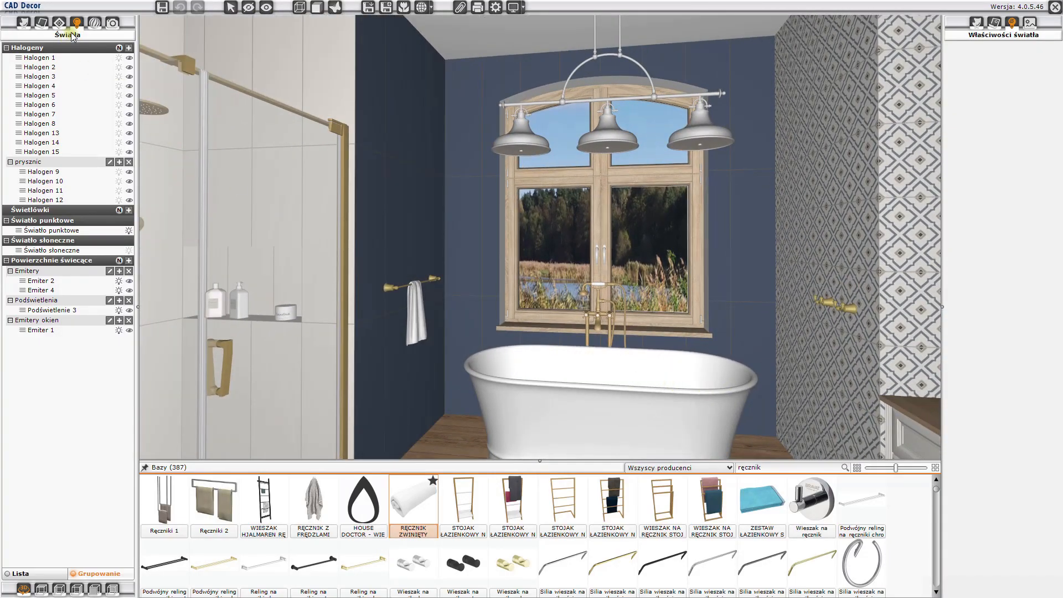
left_click(38, 58)
left_click(39, 67)
left_click(38, 76)
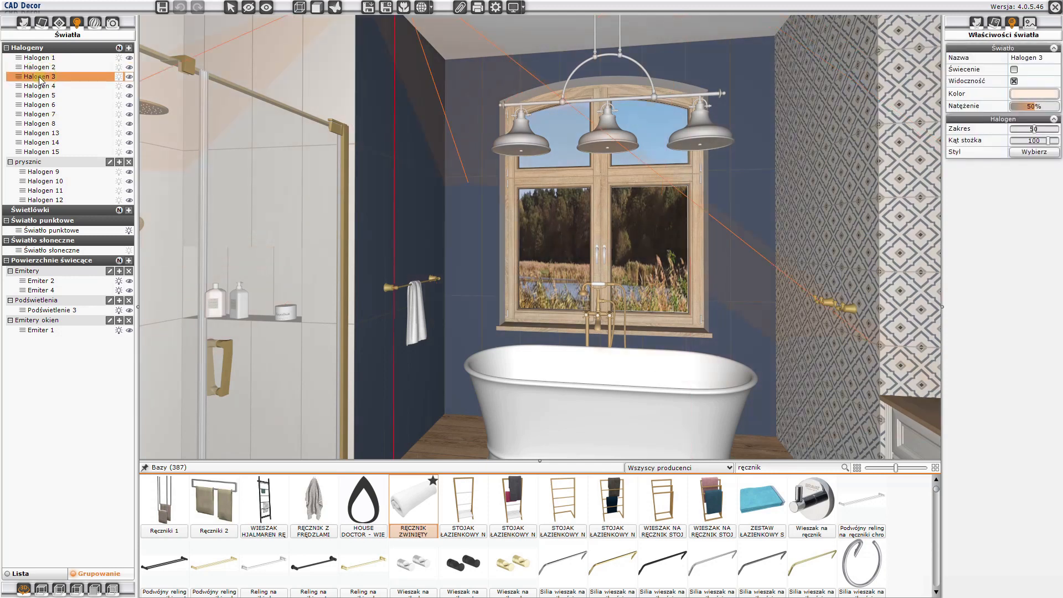
- Switch off the point light (Światło punktowe) and switch on the sunlight (Światło słoneczne)
left_click(33, 231)
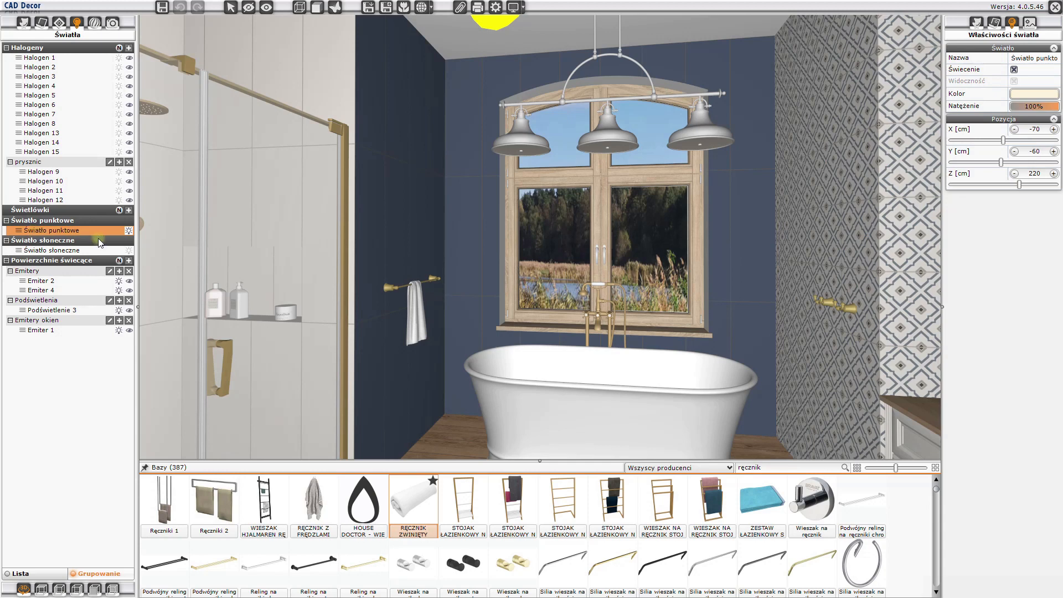
left_click(129, 231)
left_click(37, 251)
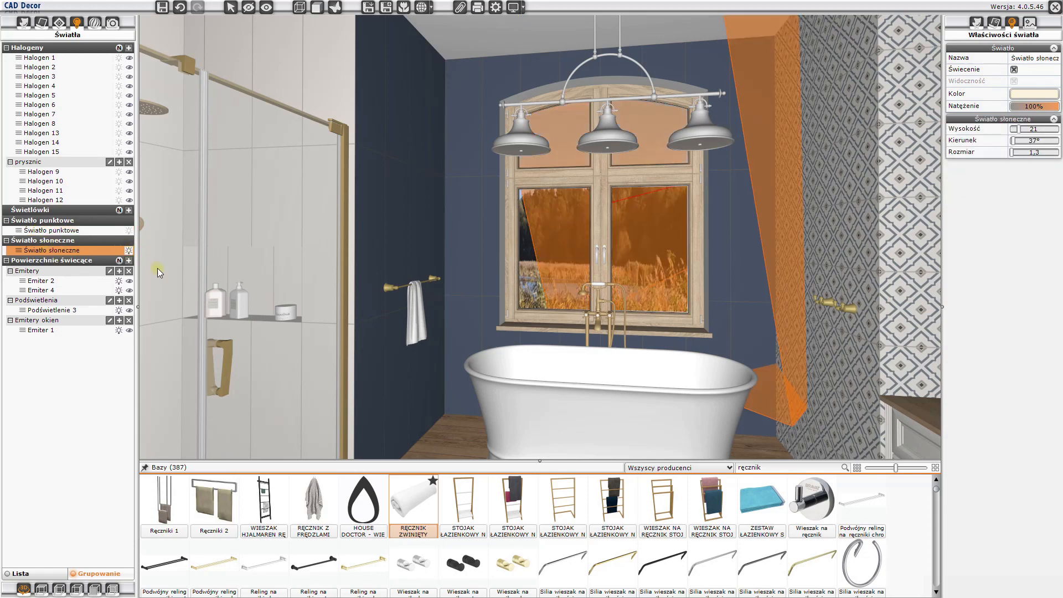
left_click(302, 337)
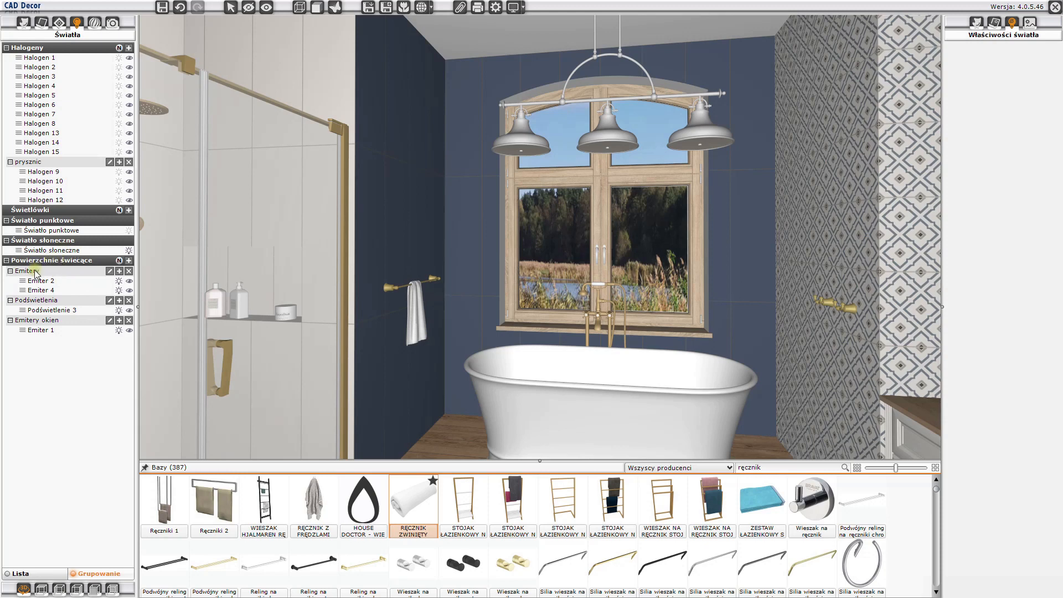
- Display the numbers of the luminous surfaces in the scene and identify Emiter 2 on the hanging lamp
left_click(120, 260)
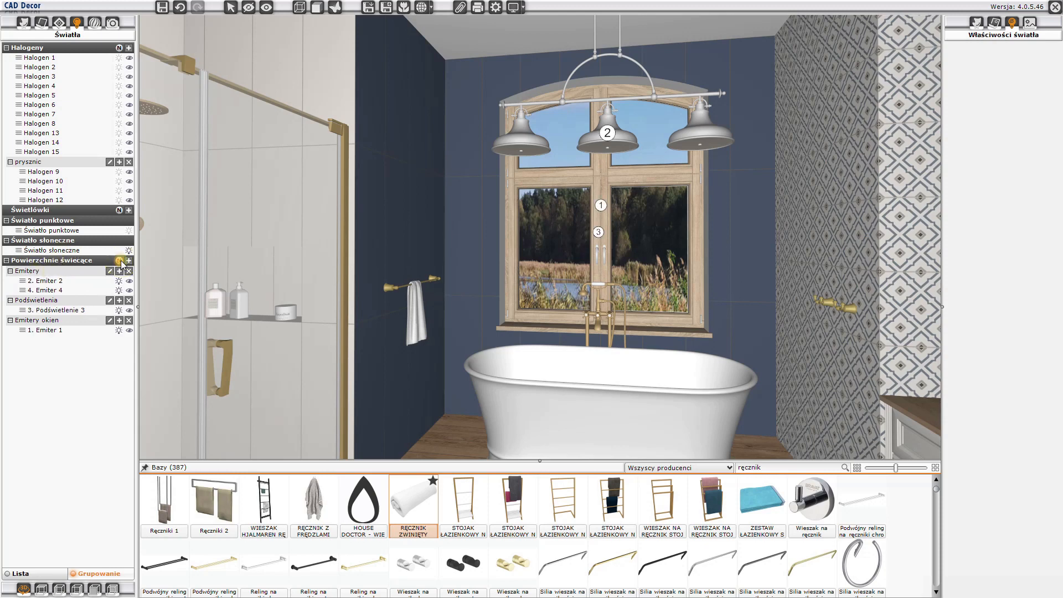
left_click_drag(348, 287, 485, 181)
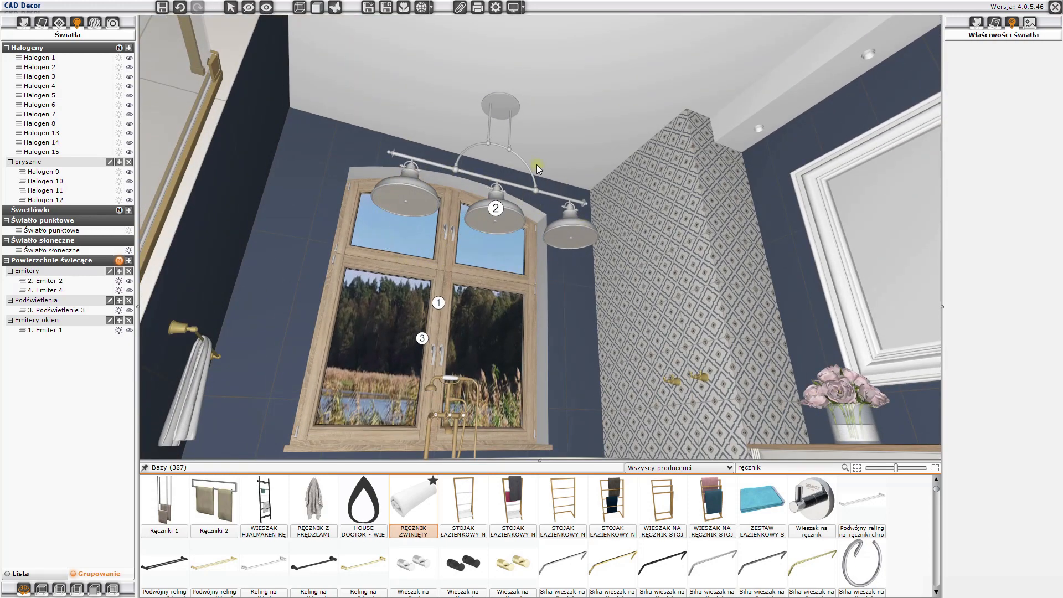
left_click(43, 282)
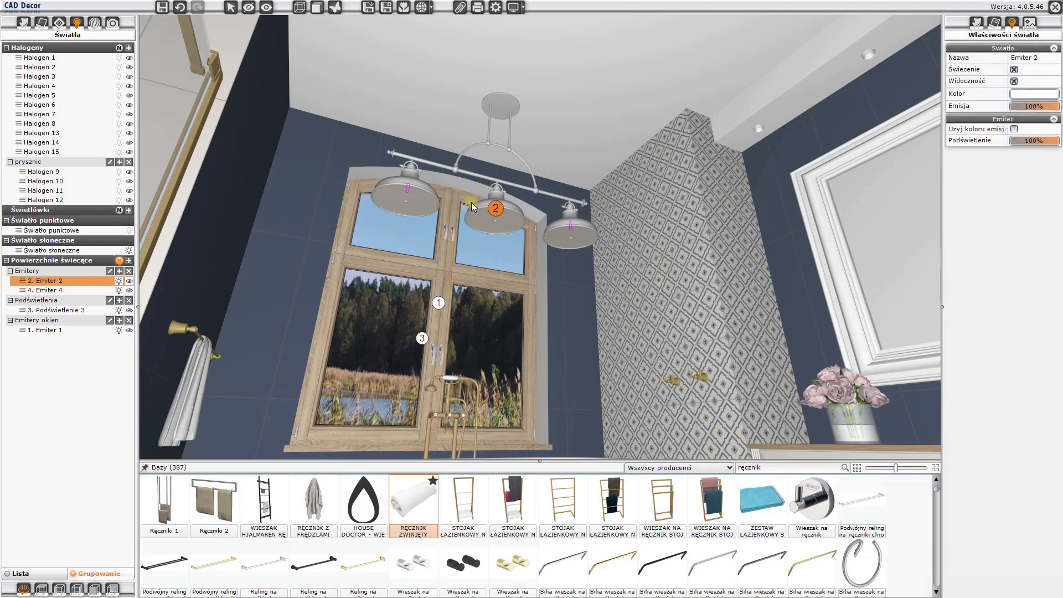
left_click(489, 222)
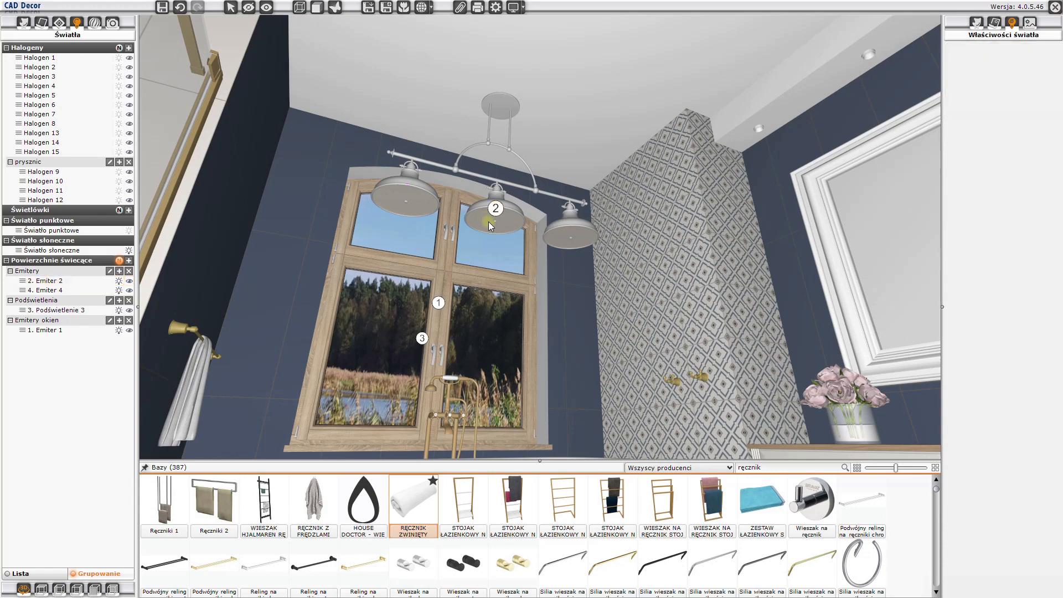
- Set the emission and backlight of the hanging lamp's lampa_mary_pkt_swietlny layer to 0%
left_click(488, 221)
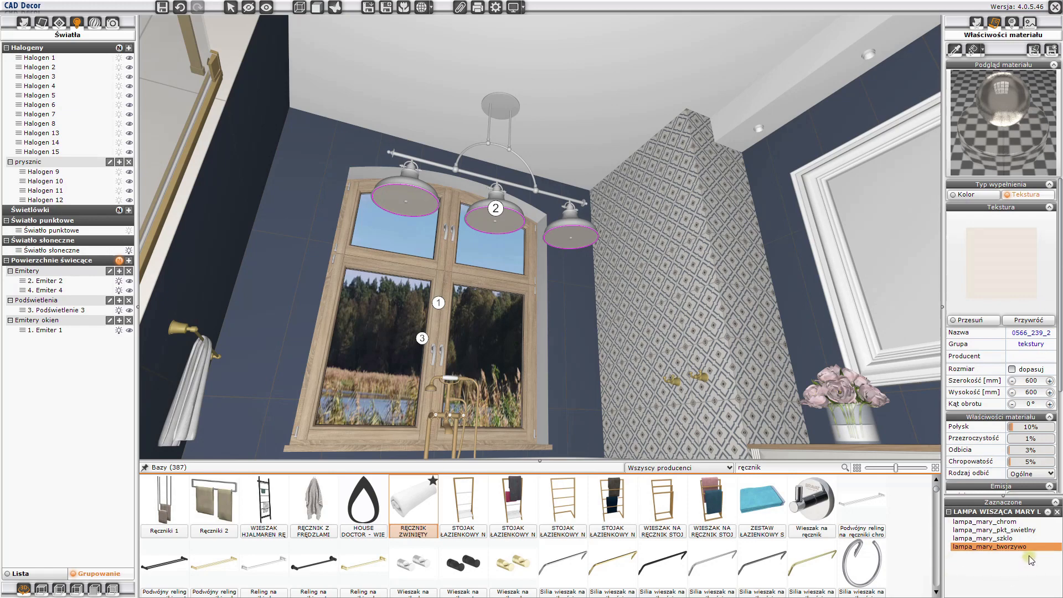
left_click(992, 530)
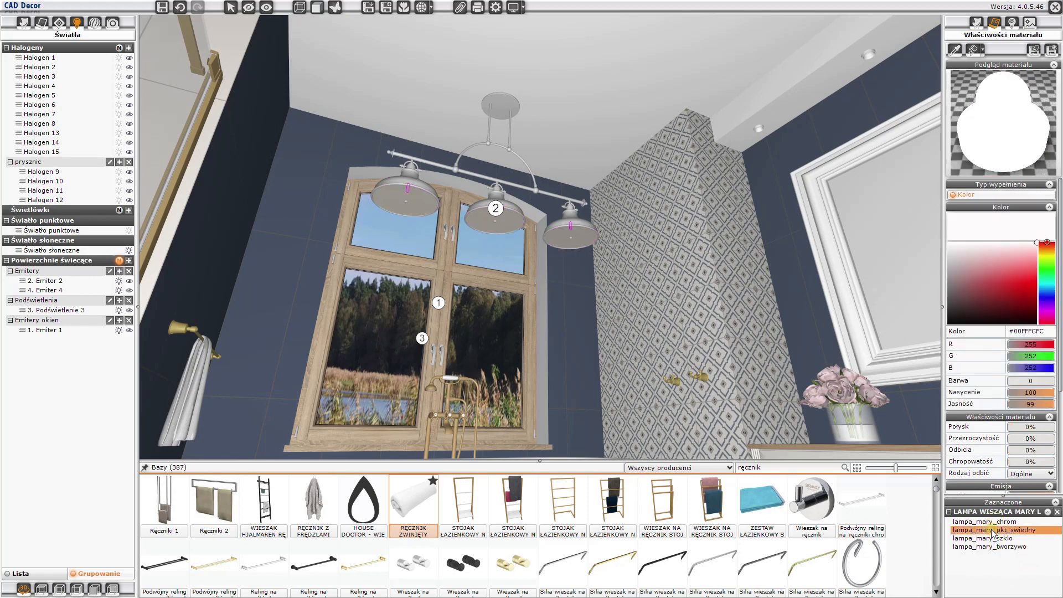
scroll(1008, 425, "down", 5)
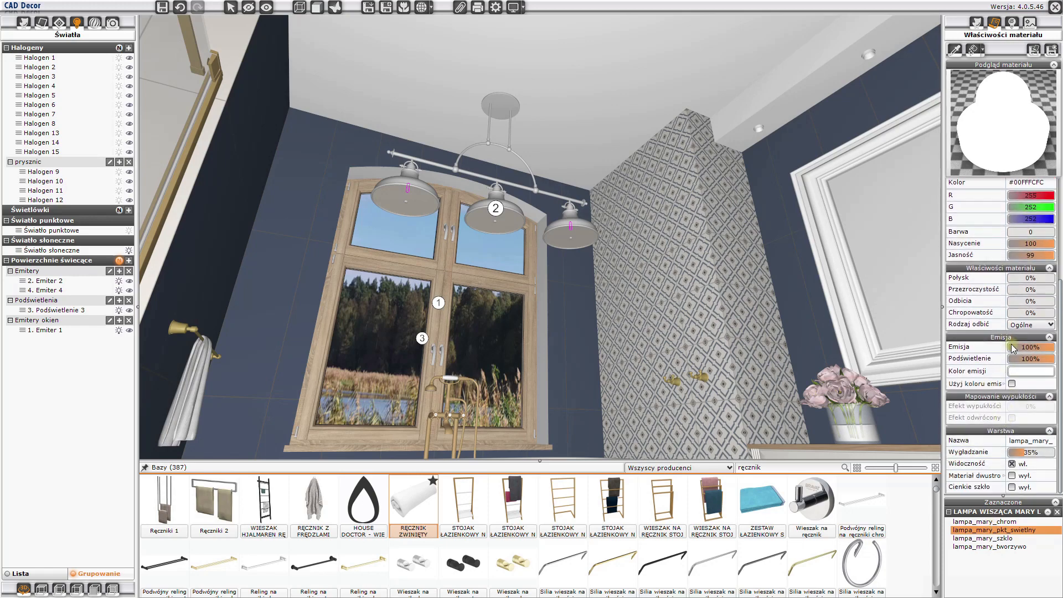
left_click_drag(1050, 351, 1005, 352)
scroll(1007, 352, "up", 1)
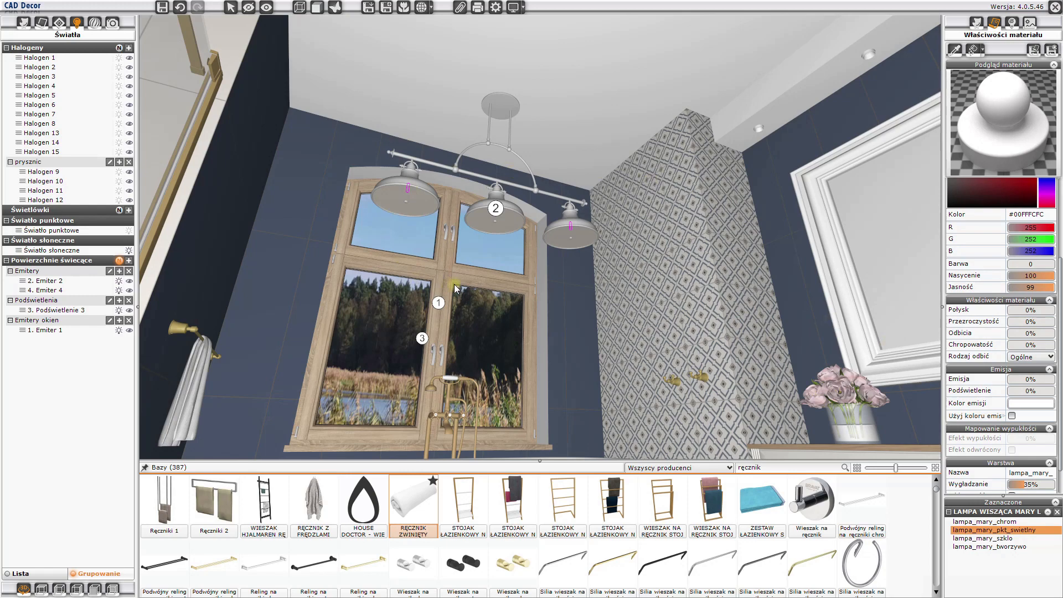
key("Escape")
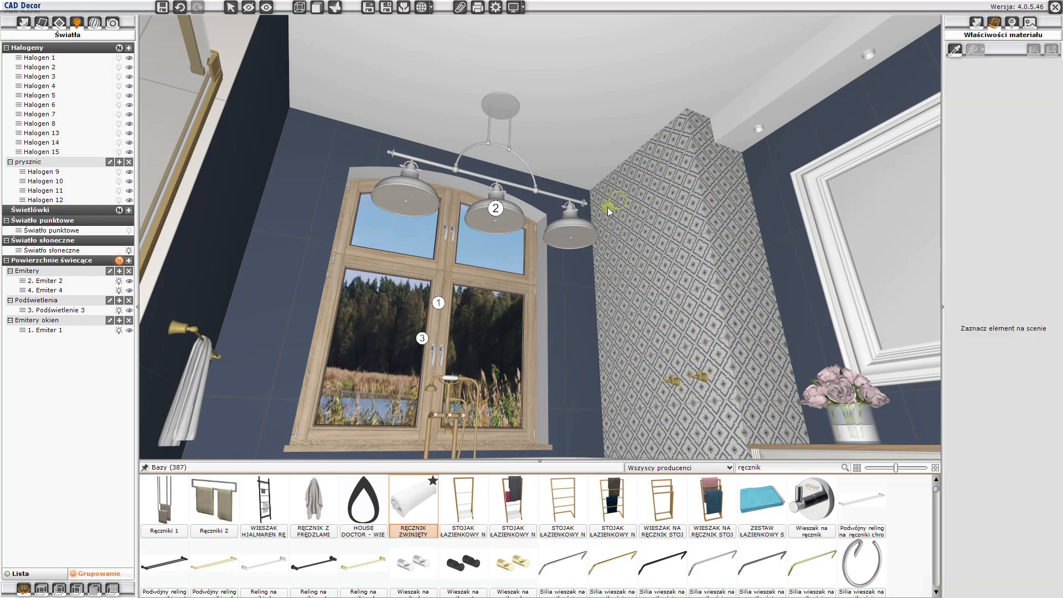
- Inspect the properties of Emiter 1 and Podświetlenie 3 by the window
left_click_drag(607, 207, 529, 181)
left_click(527, 180)
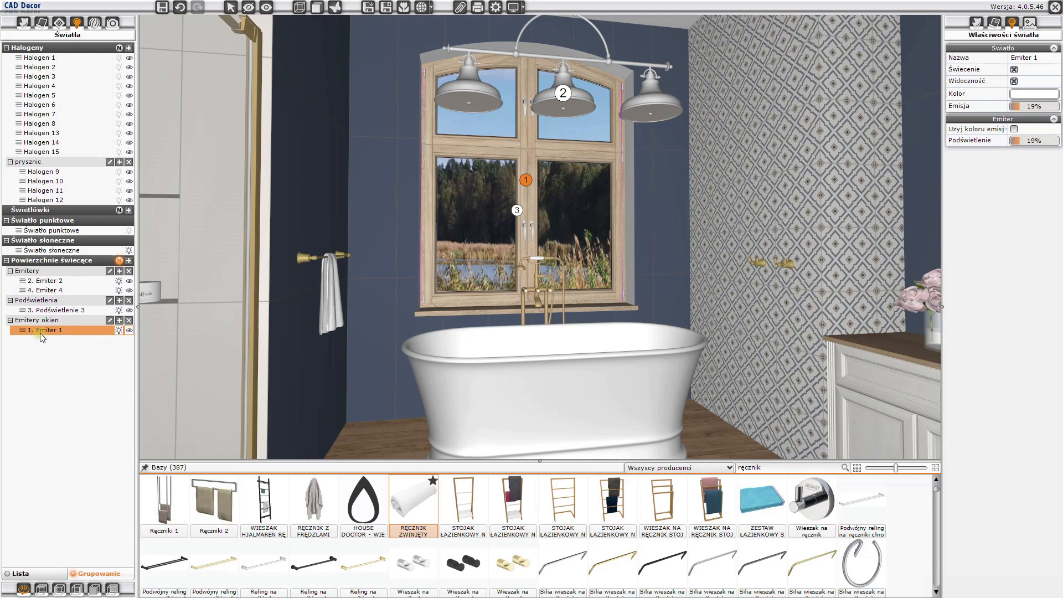
left_click(519, 223)
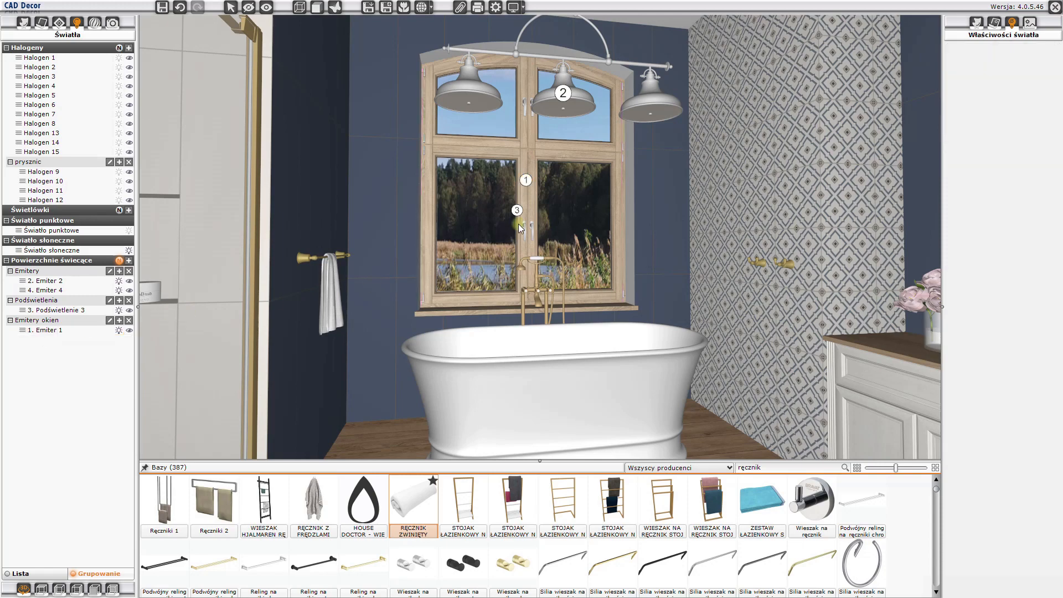
left_click(517, 211)
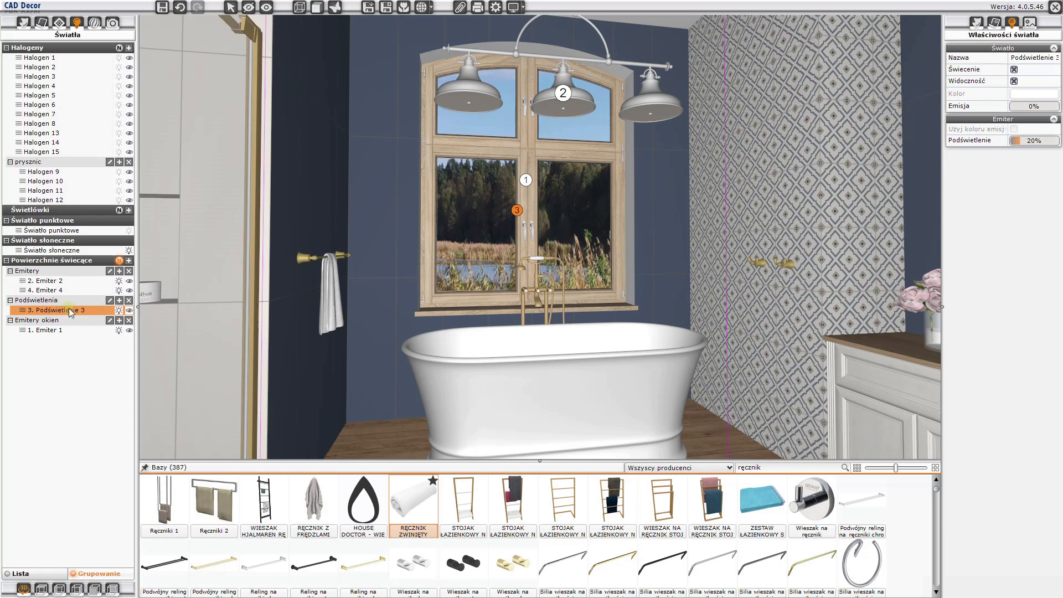
left_click(480, 255)
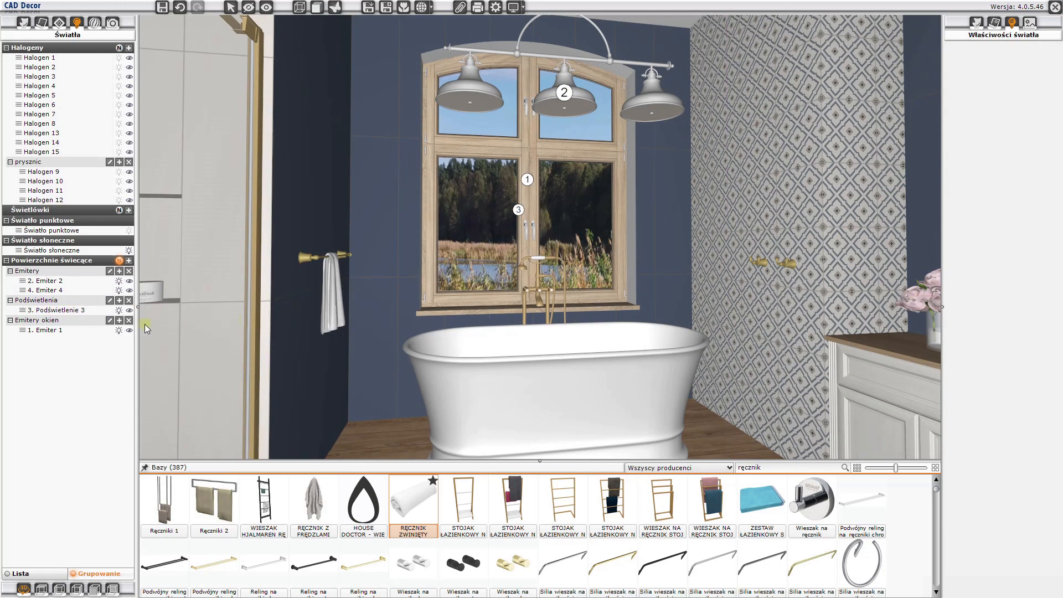
- Inspect the properties of Emiter 4 along the base of the bathtub platform
right_click_drag(365, 329, 410, 171)
left_click_drag(410, 171, 444, 270)
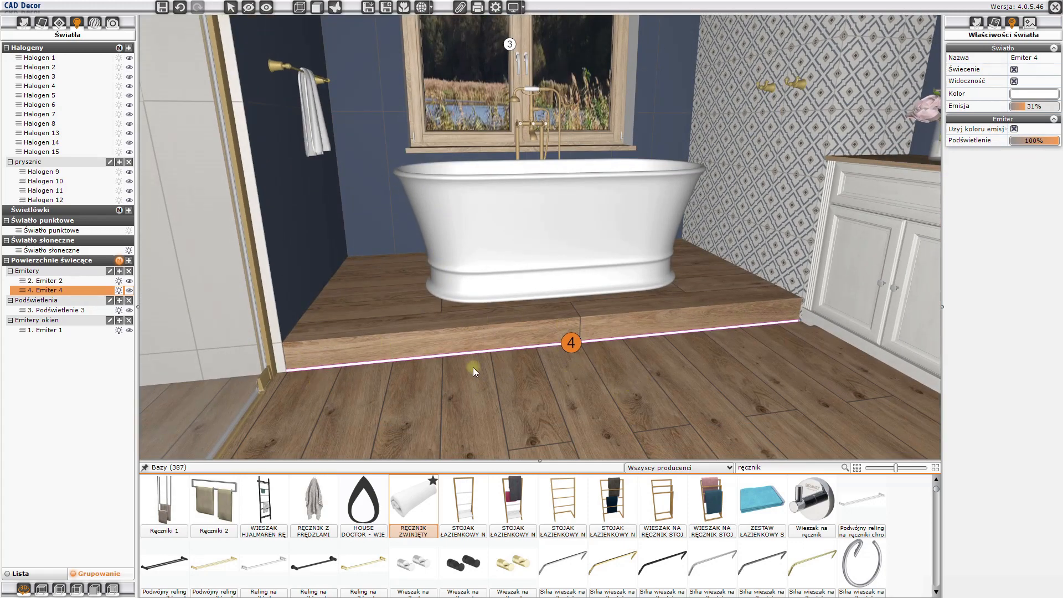
mouse_move(473, 367)
left_mouse_down()
mouse_move(543, 326)
mouse_move(533, 310)
left_mouse_up()
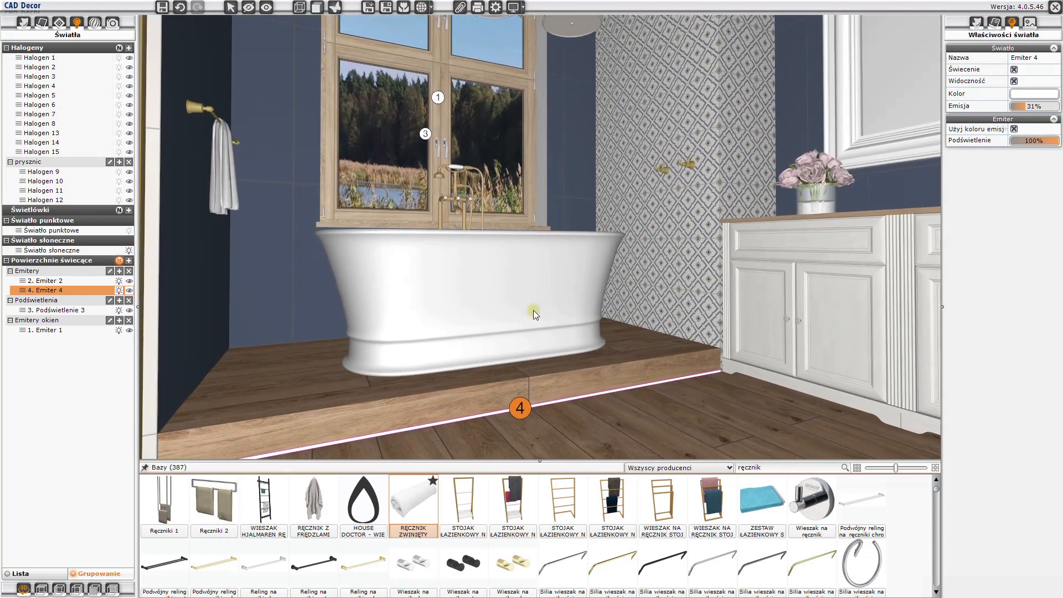
left_click(533, 310)
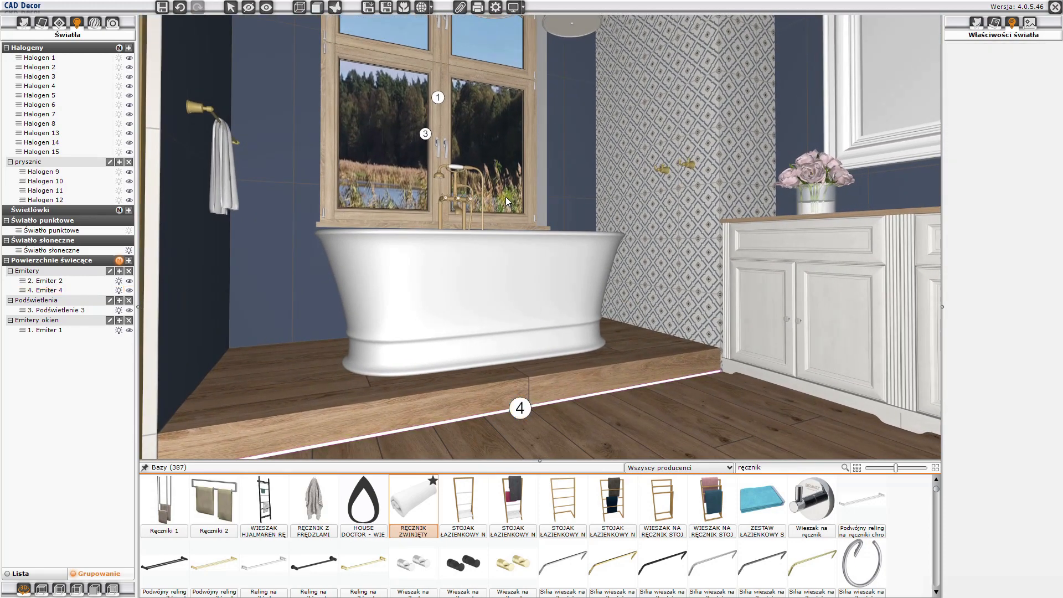
- Set the sunlight's intensity to 24%, its direction to 82° and its size to 2,3
mouse_move(506, 216)
right_mouse_down()
mouse_move(509, 335)
mouse_move(490, 350)
right_mouse_up()
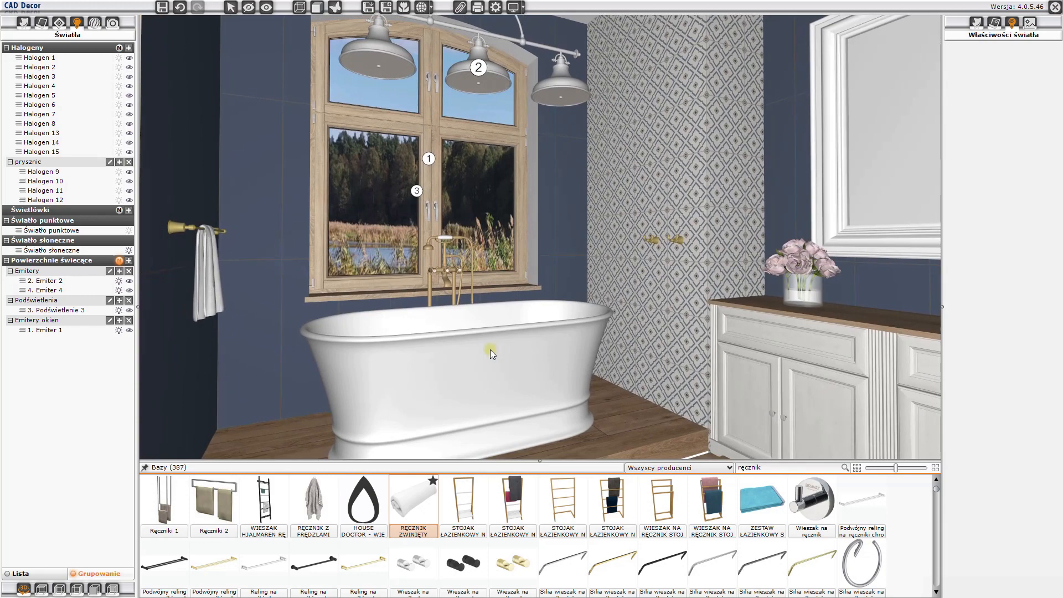
left_click_drag(490, 350, 302, 321)
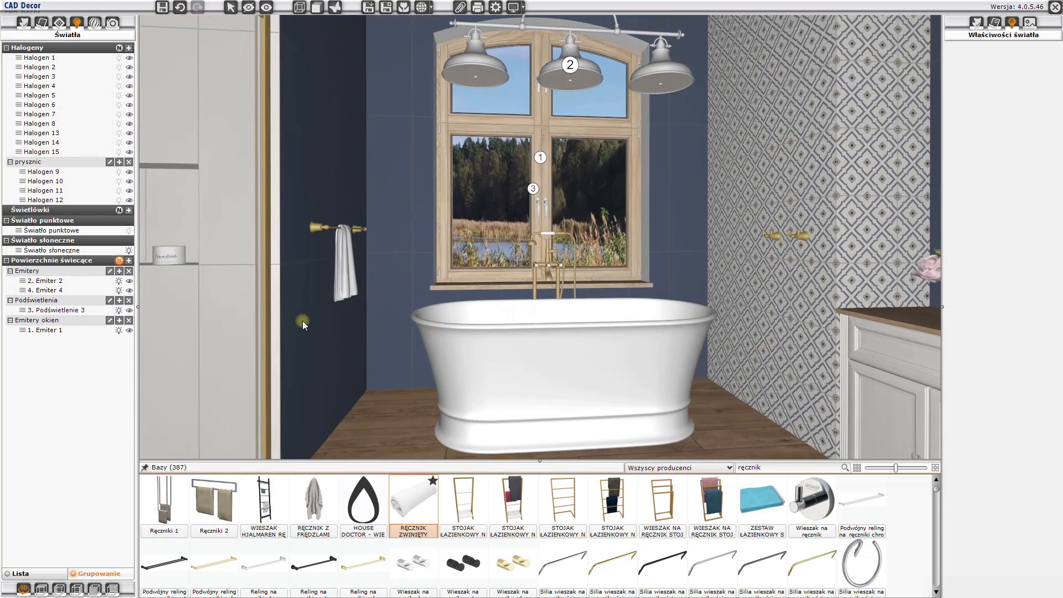
left_click(49, 253)
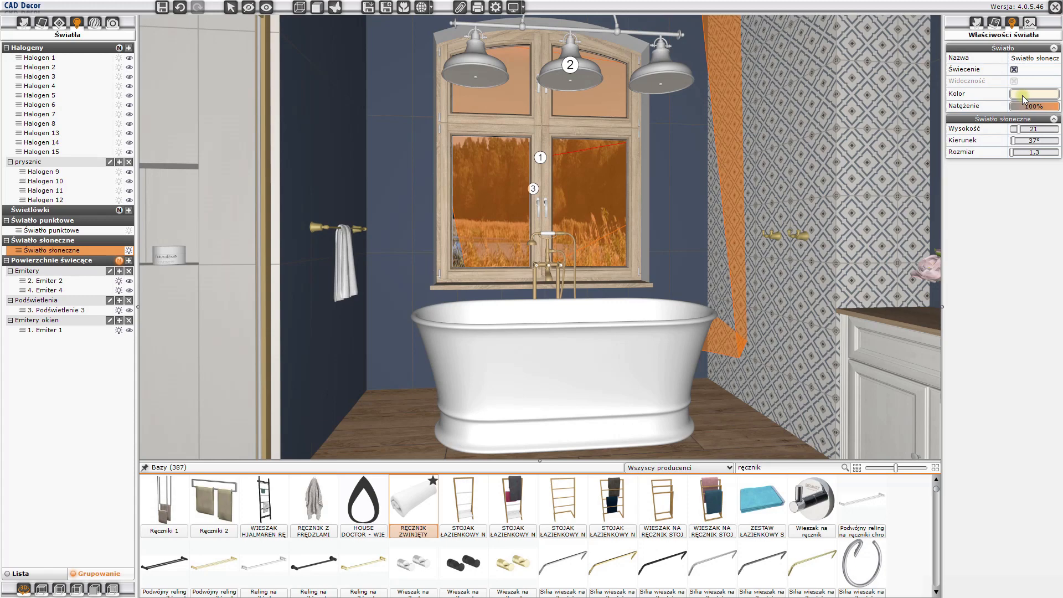
left_click_drag(1055, 107, 1025, 110)
mouse_move(600, 202)
left_mouse_down()
mouse_move(580, 218)
mouse_move(669, 215)
mouse_move(672, 124)
mouse_move(695, 231)
mouse_move(1016, 155)
mouse_move(1024, 138)
left_mouse_up()
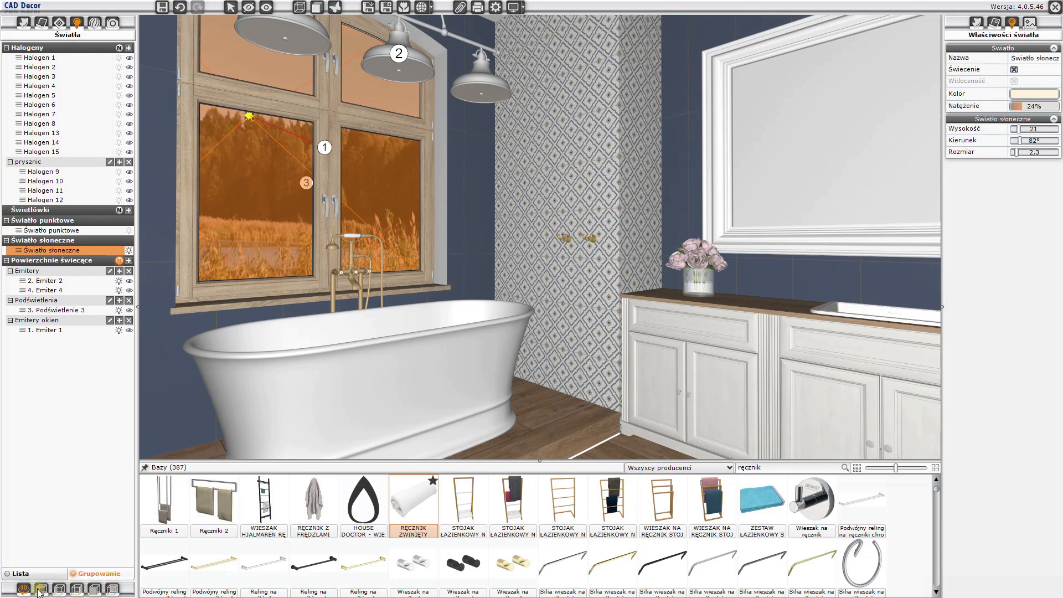
- In the top view with the emitter numbers hidden, set the sunlight's height to 20, direction to 111° and size to 6,6
left_click(41, 590)
scroll(673, 297, "down", 1)
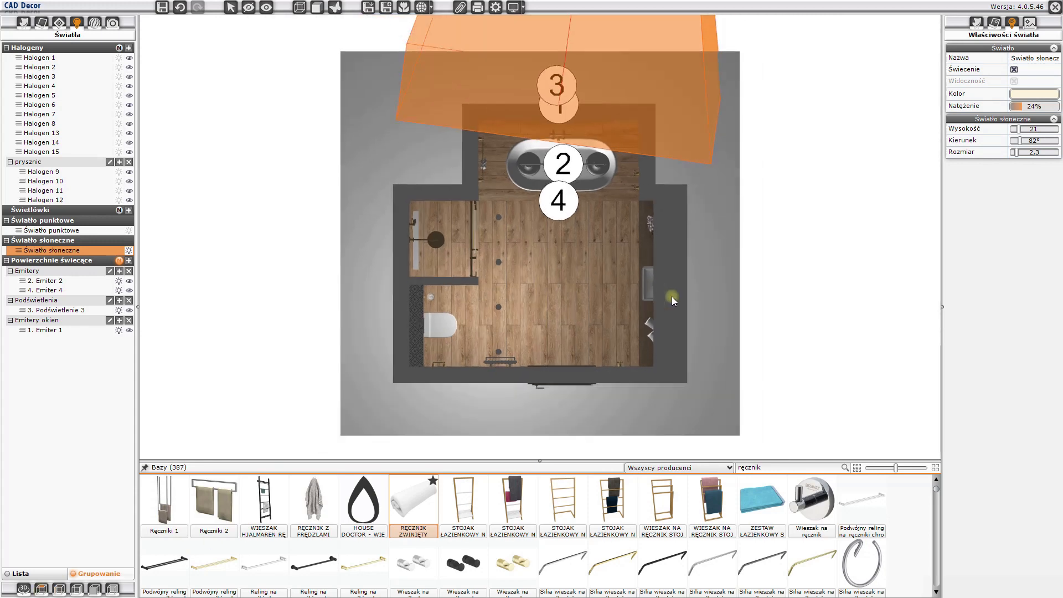
left_click(120, 261)
scroll(576, 264, "down", 3)
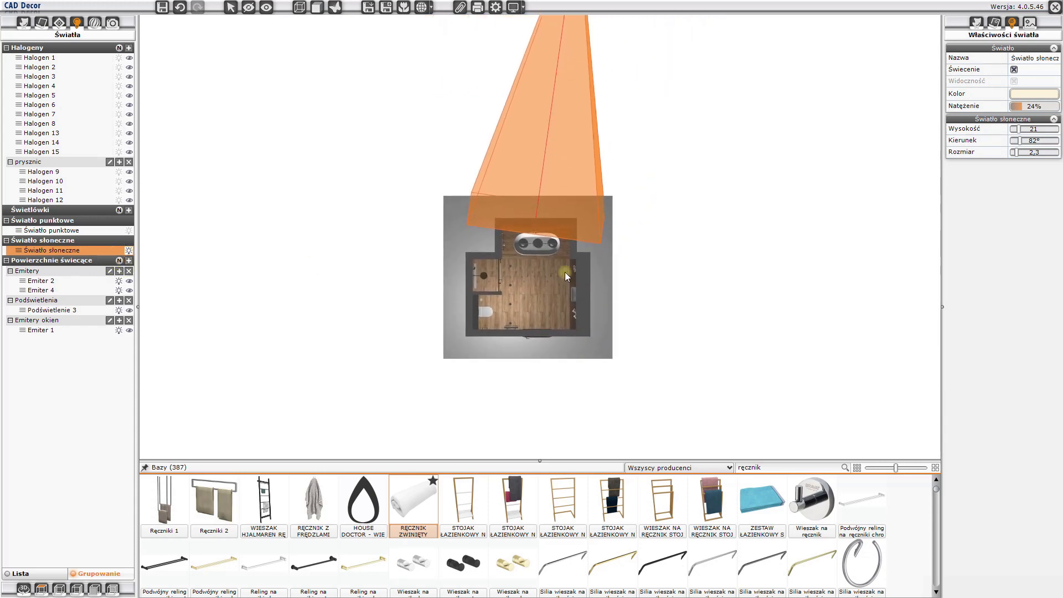
scroll(559, 268, "up", 3)
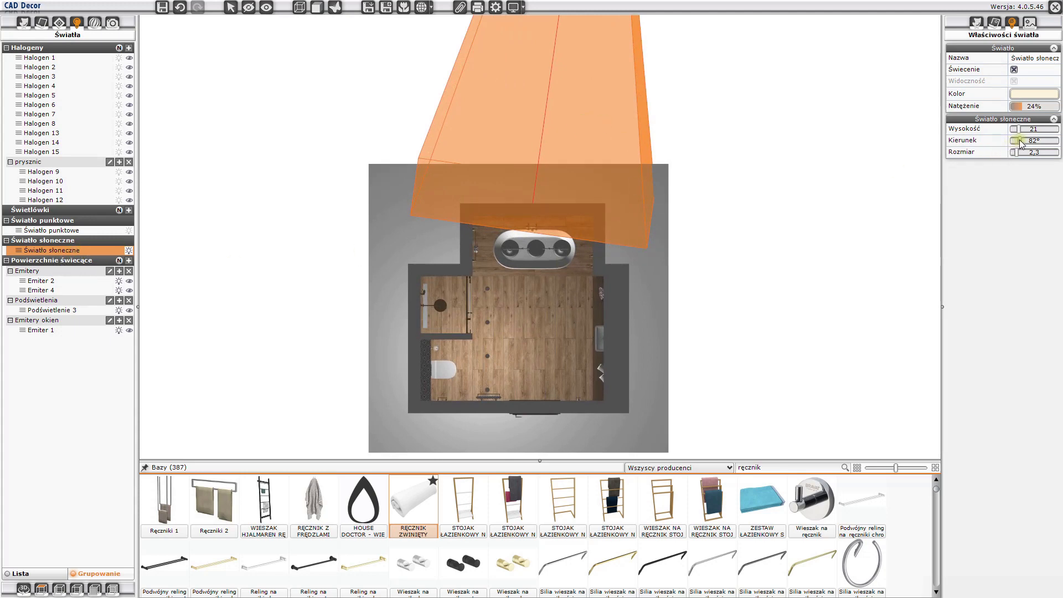
left_click_drag(1022, 142, 1052, 155)
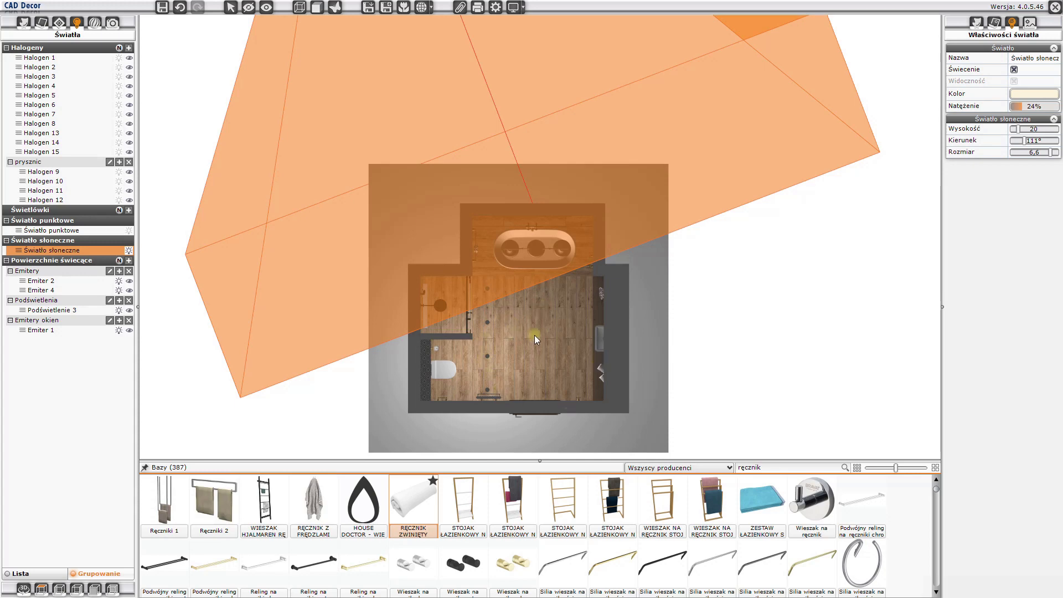
- Aim the sunlight at the vanity countertop with Słońce świeci na obiekt and show the sun's new beam
left_click(583, 307)
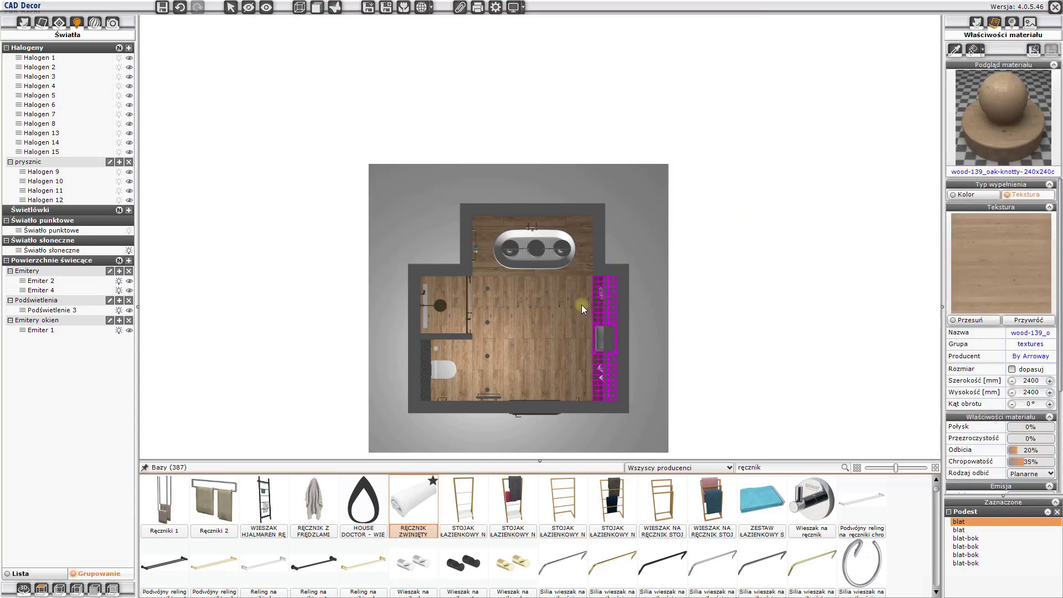
right_click(596, 303)
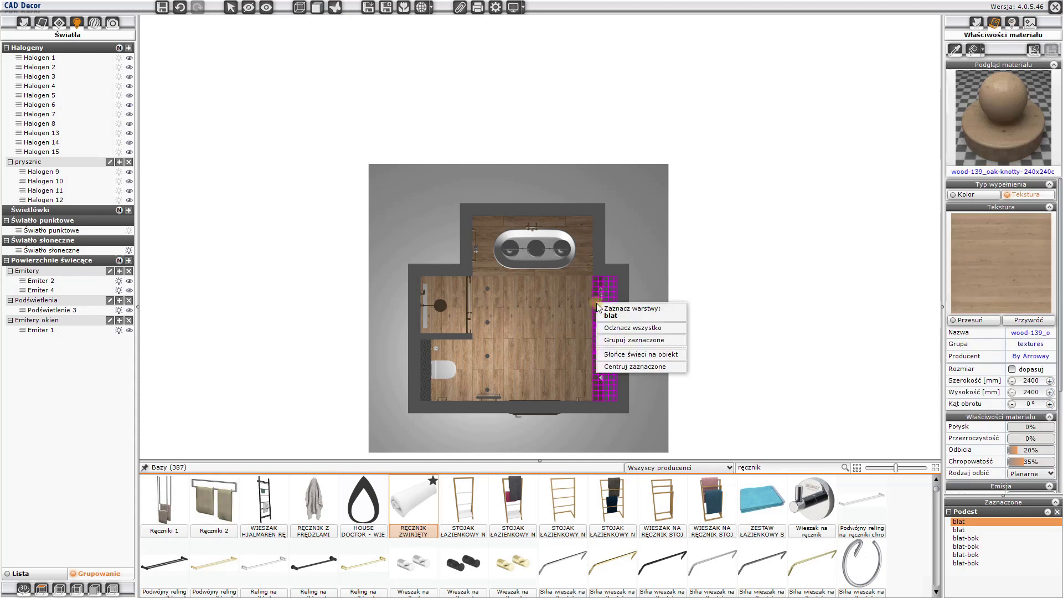
left_click(633, 355)
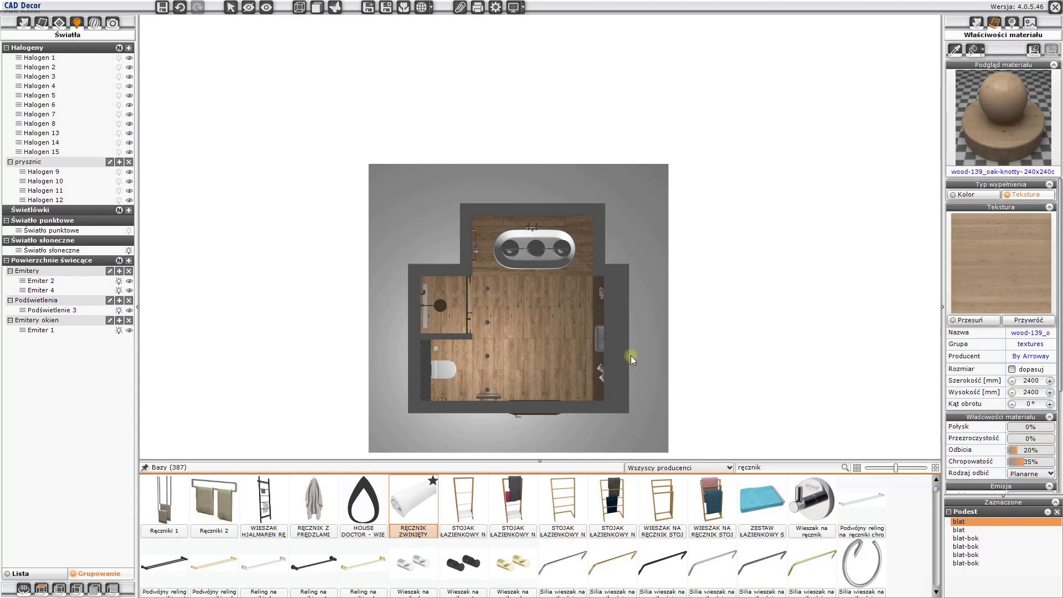
left_click(69, 252)
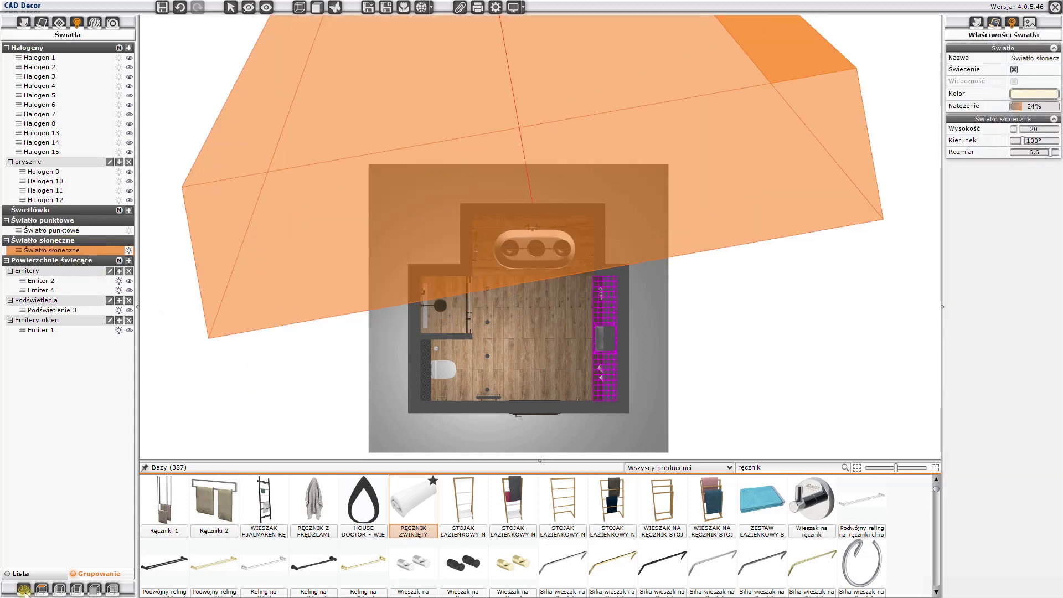
- Return to the 3D view and frame the vanity, mirror and bathtub with nothing selected
left_click(24, 590)
left_click_drag(576, 357, 617, 352)
left_click(616, 352)
left_click_drag(668, 323, 508, 285)
scroll(513, 277, "down", 5)
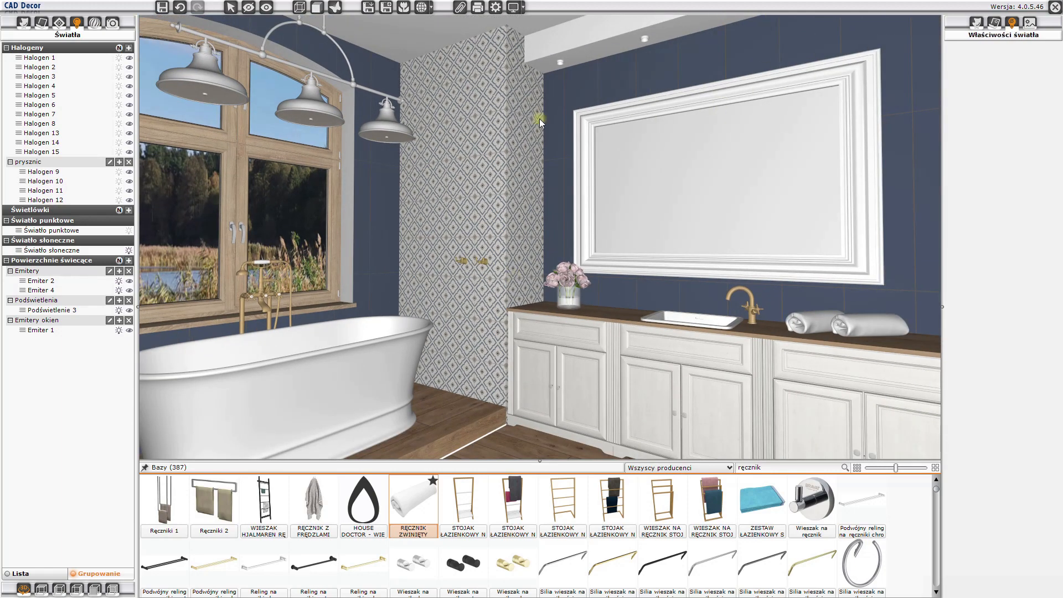
- Open the Path tracing render settings and enlarge the scene view by shrinking the render preview area
left_click(111, 24)
left_click(96, 22)
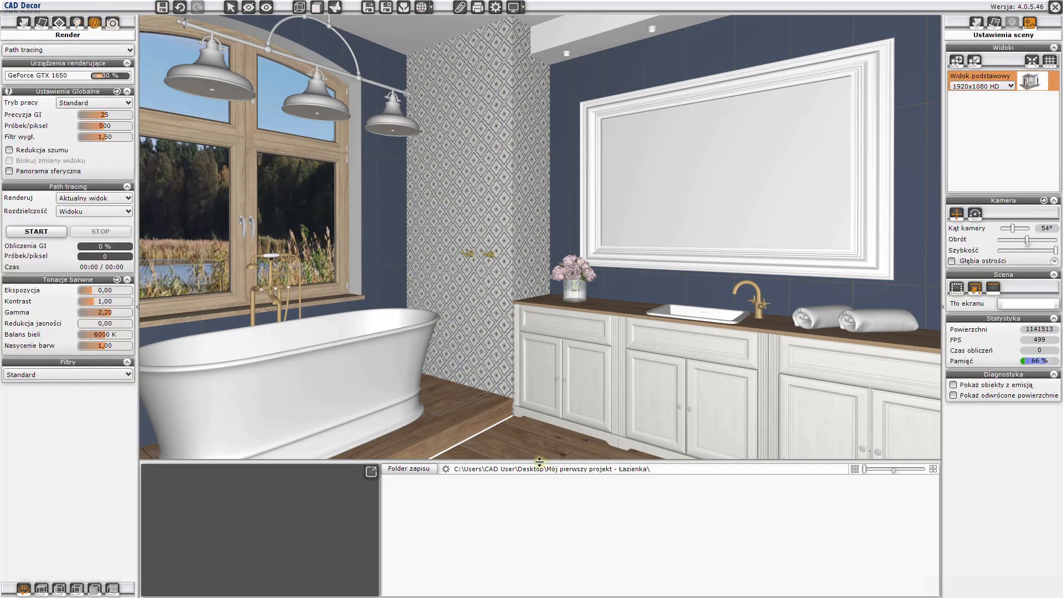
left_click_drag(539, 461, 535, 505)
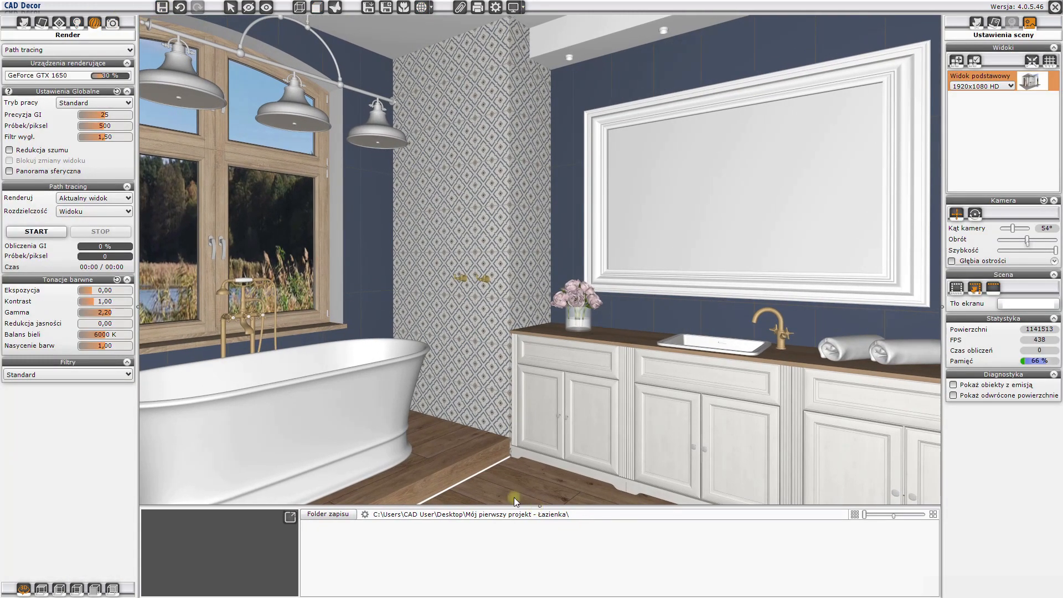
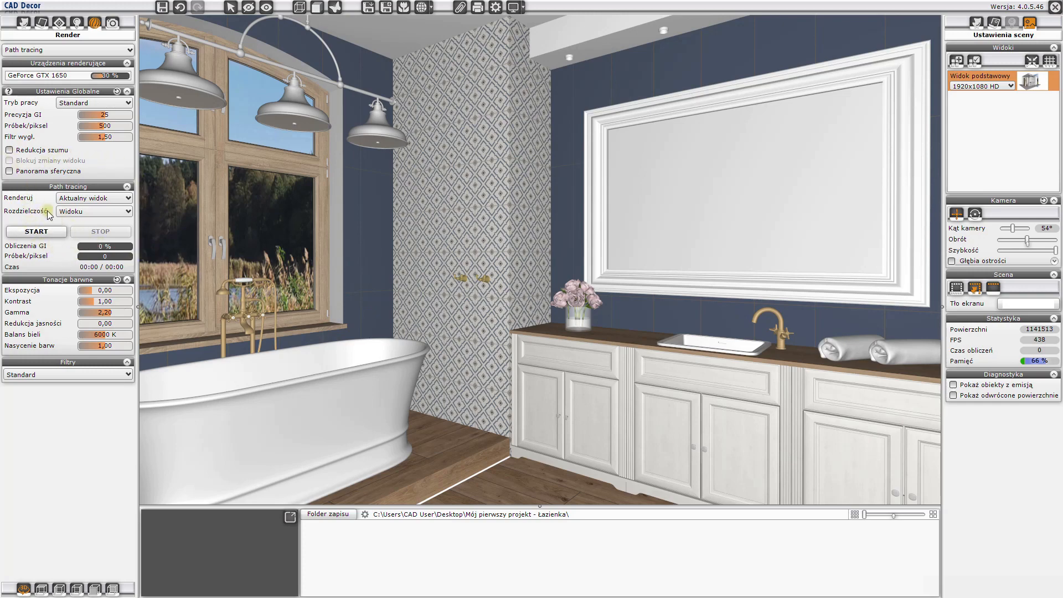
- Set path tracing to render the current view (Aktualny widok) at 1920x1080 HD with the Standard filter
left_click(73, 200)
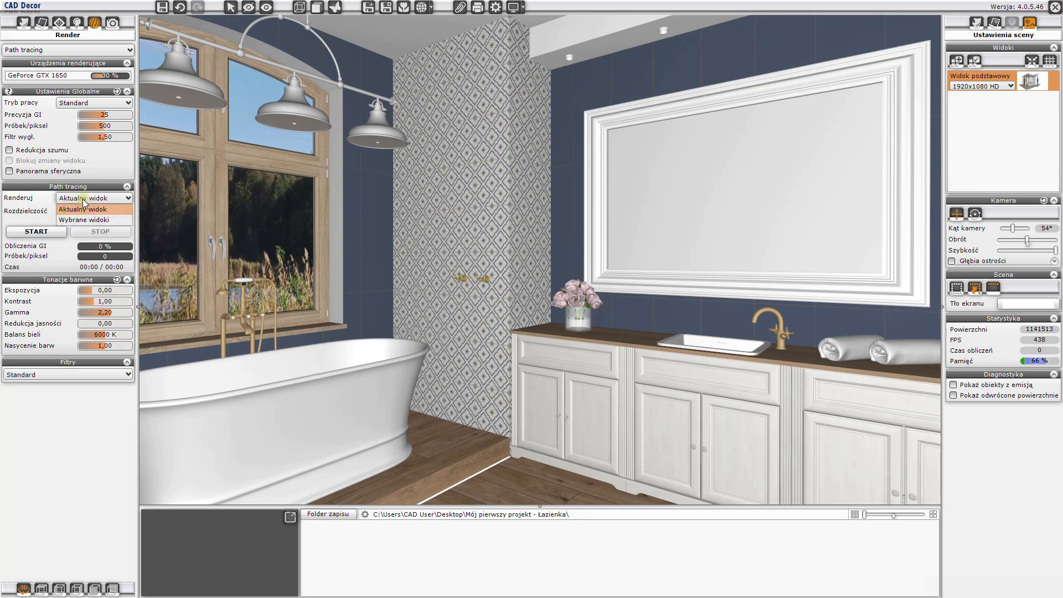
left_click(81, 198)
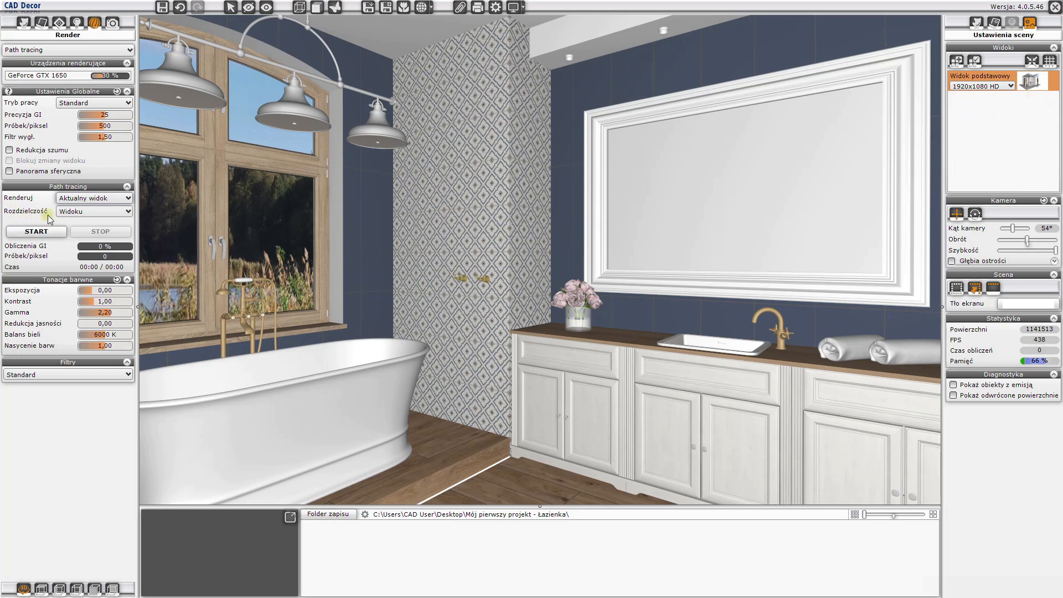
left_click(77, 212)
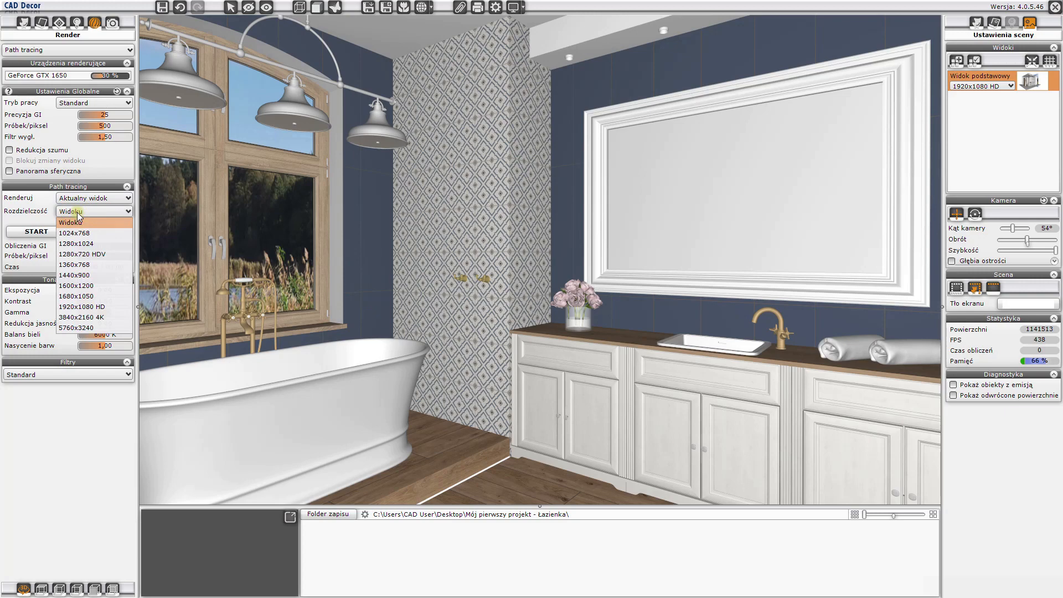
left_click(83, 308)
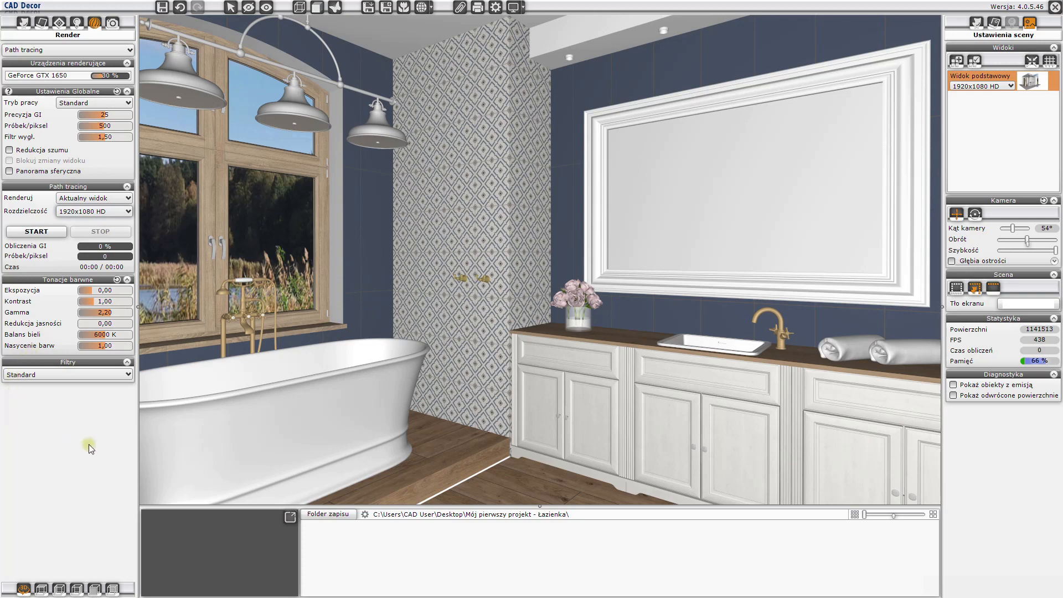
left_click(82, 377)
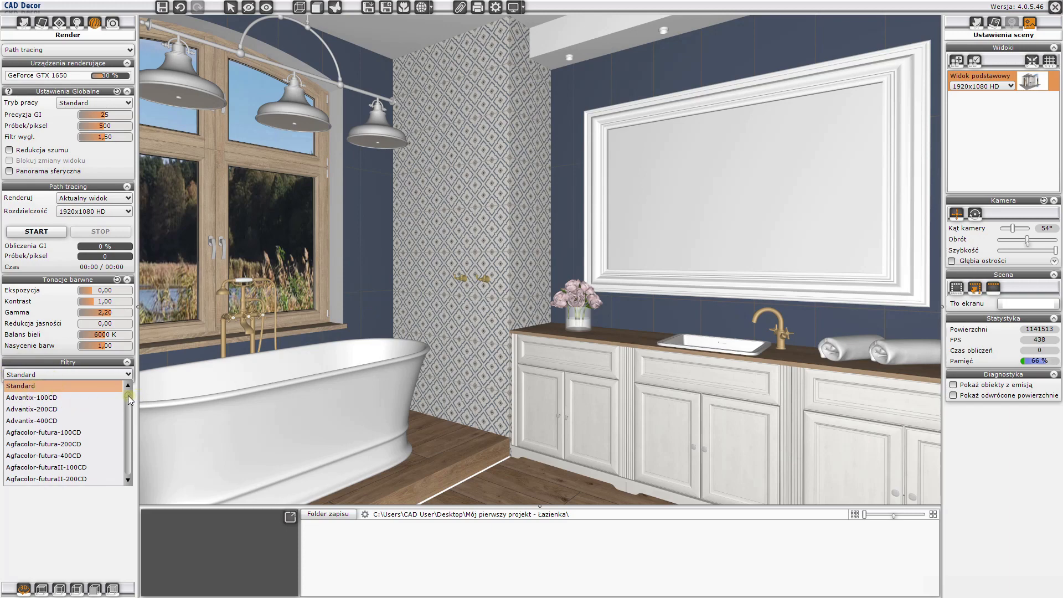
mouse_move(128, 395)
left_mouse_down()
mouse_move(125, 475)
mouse_move(134, 390)
left_mouse_up()
left_click(93, 387)
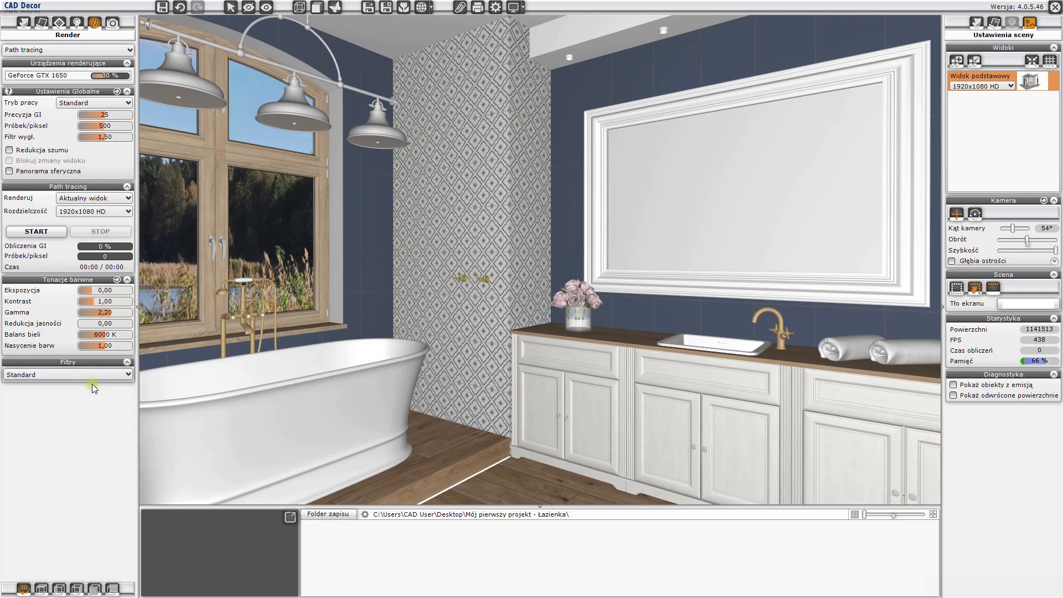
- Frame the bathtub, window, mirror and vanity together using the composition grid, hide the grid, and save the framing as a new view
left_click_drag(374, 389, 449, 339)
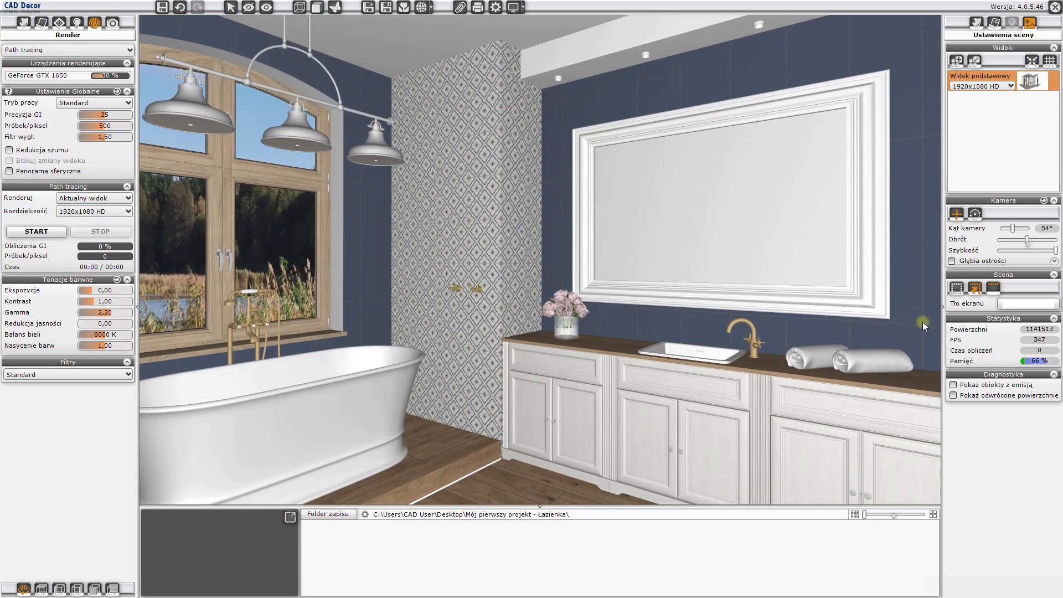
left_click(1050, 63)
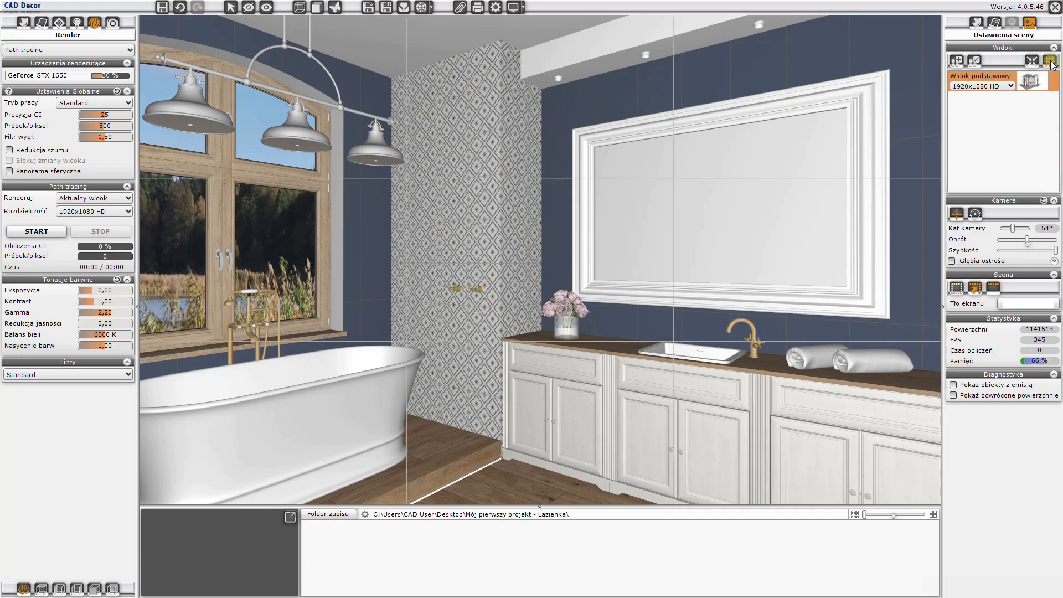
left_click_drag(713, 232, 724, 236)
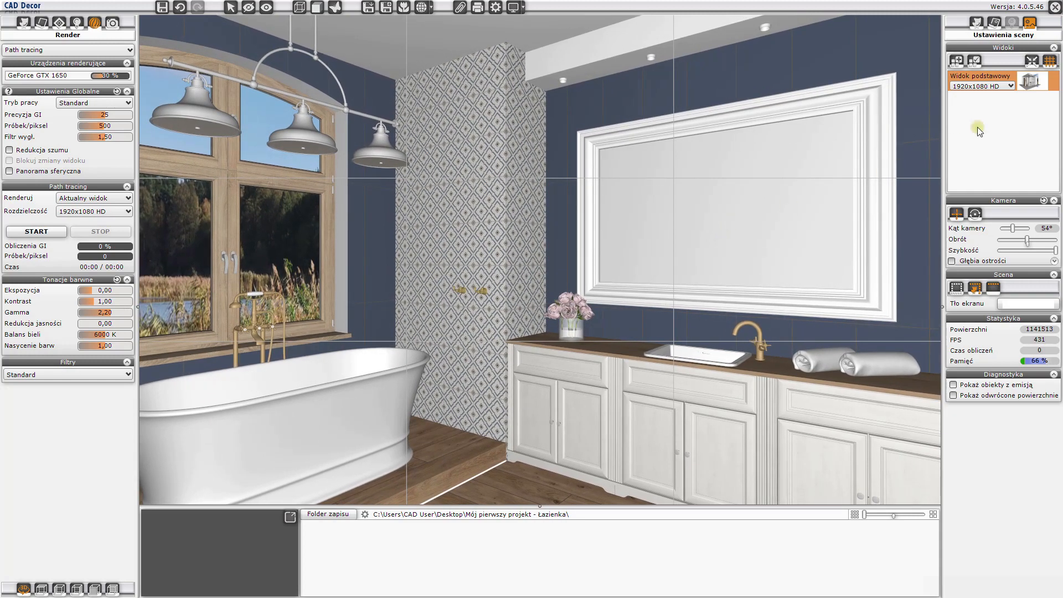
left_click(1050, 61)
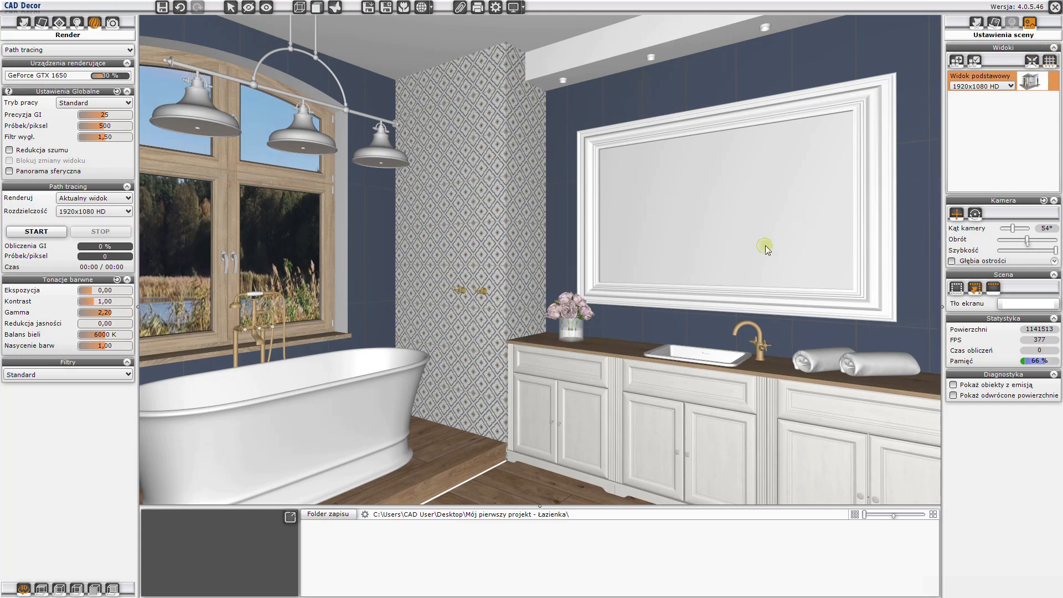
left_click_drag(764, 246, 765, 246)
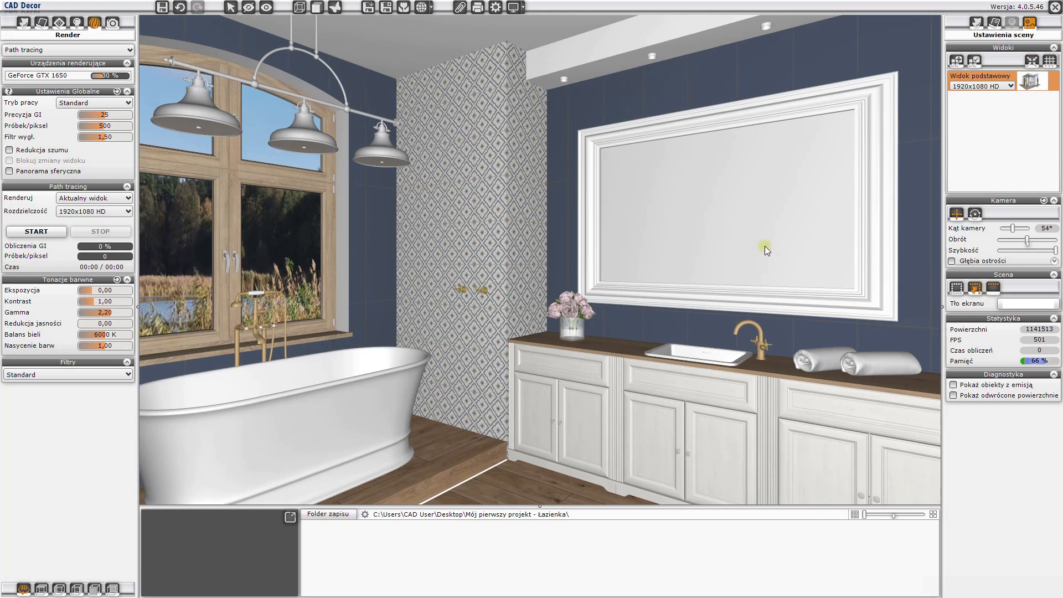
left_click(958, 62)
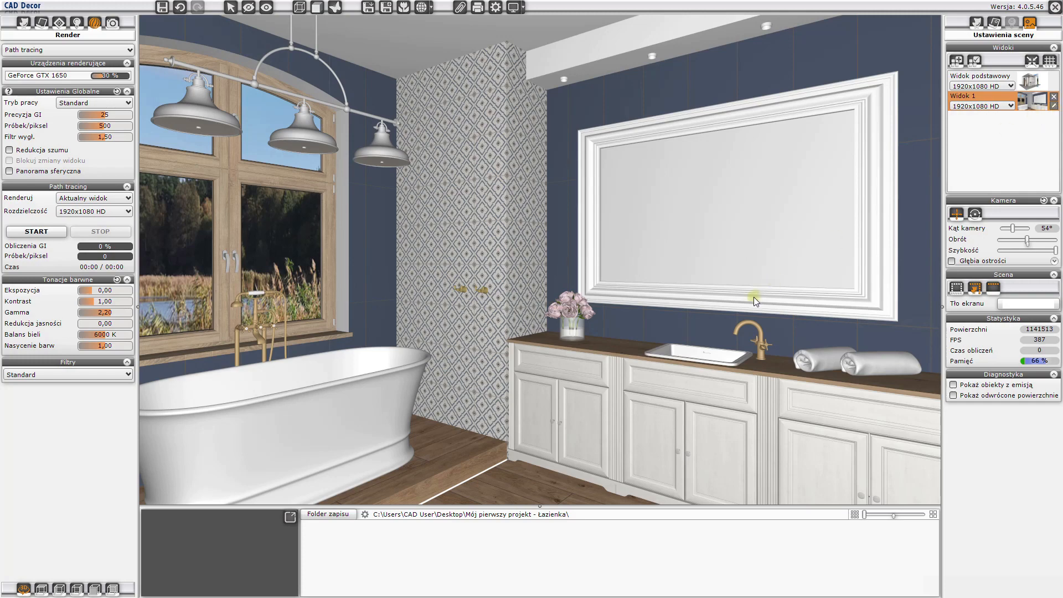
- Save two more views: one facing the bathtub and window, and one showing the toilet and shower
left_click_drag(754, 298, 403, 302)
left_click_drag(574, 295, 528, 282)
right_click_drag(527, 281, 573, 284)
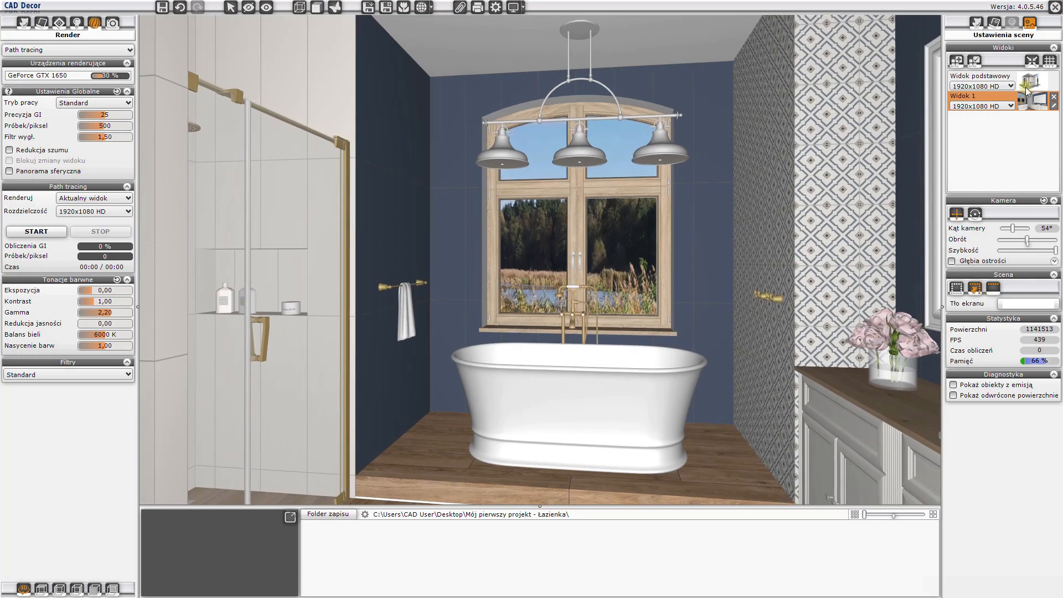
left_click(960, 62)
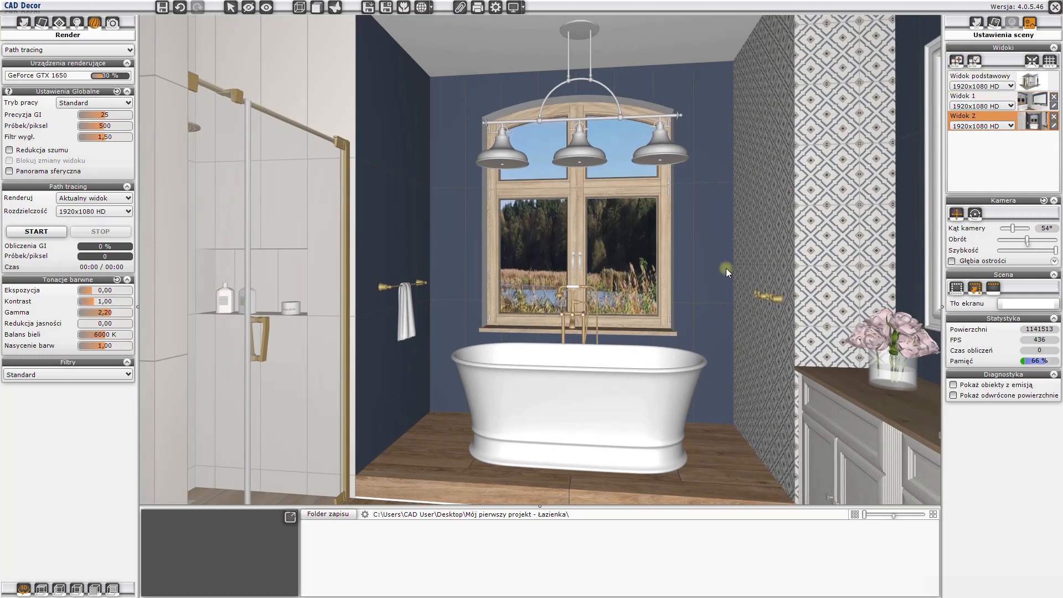
right_click_drag(738, 281, 636, 238)
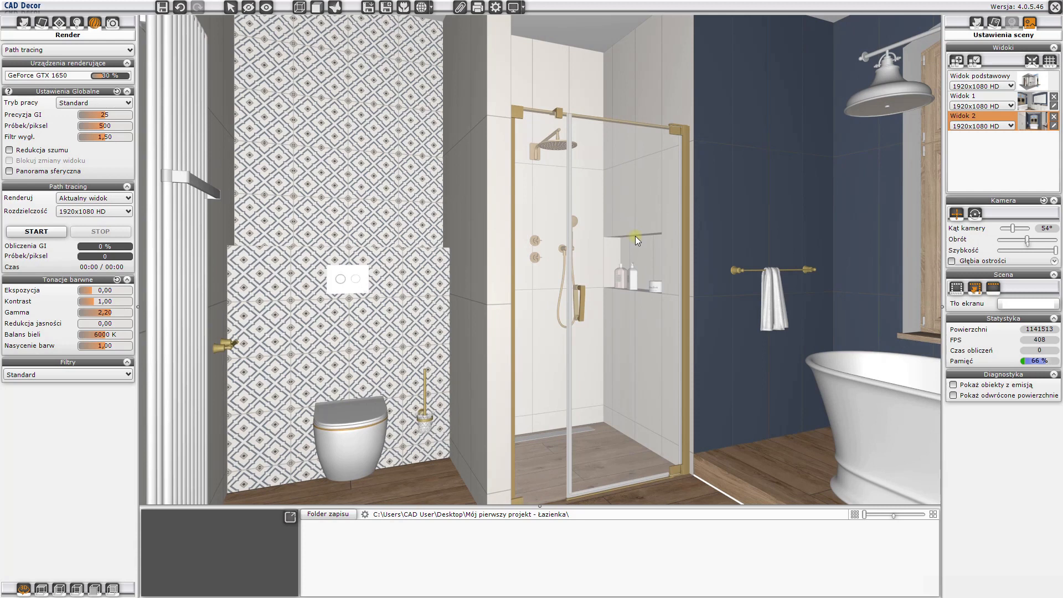
left_click(958, 61)
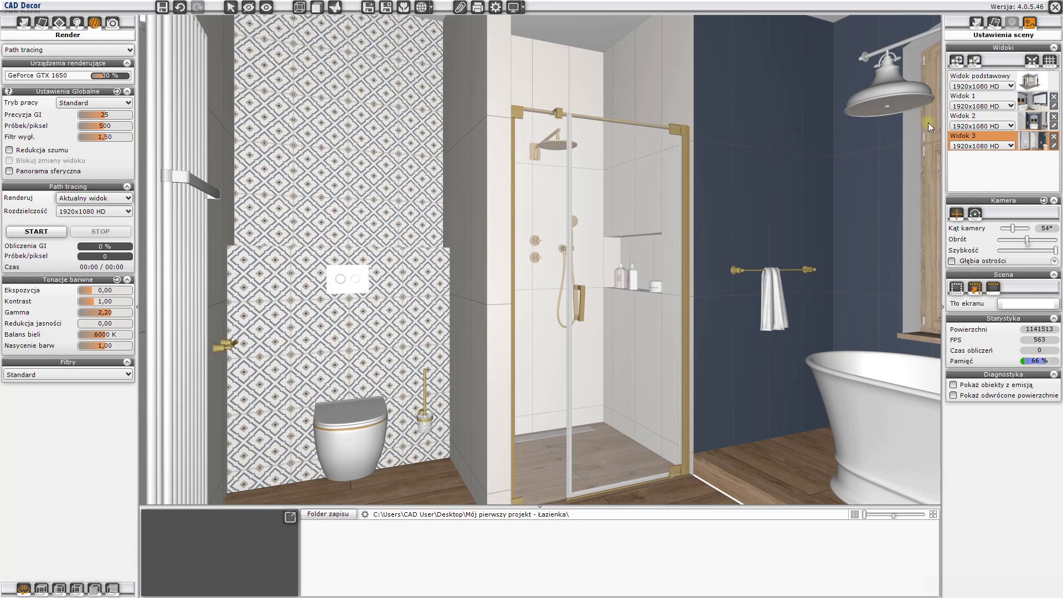
- Restore the saved view Widok 1, start the path tracing render and enlarge its preview
left_click(1034, 103)
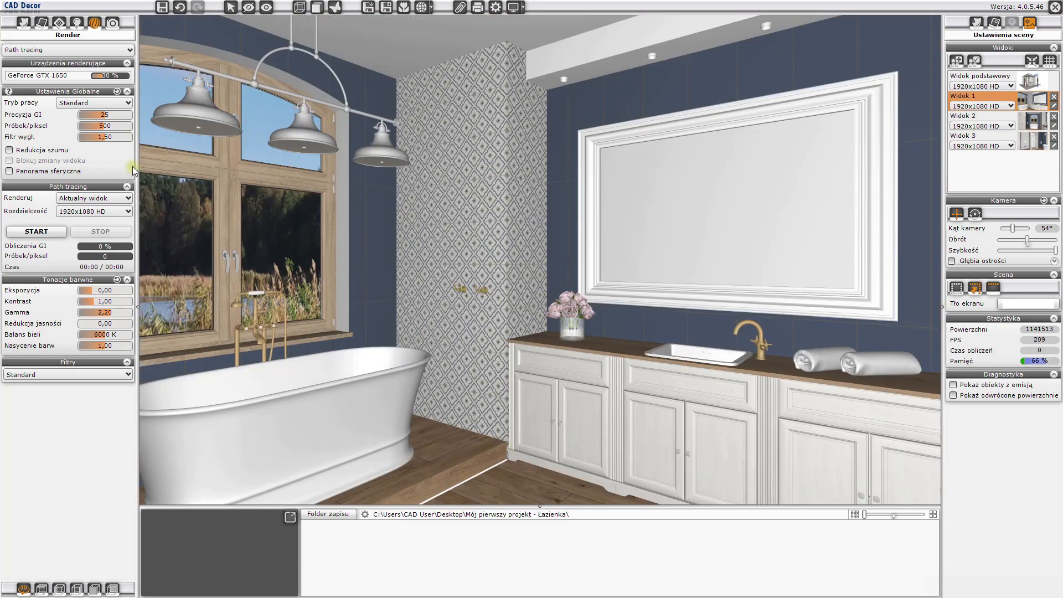
left_click(37, 232)
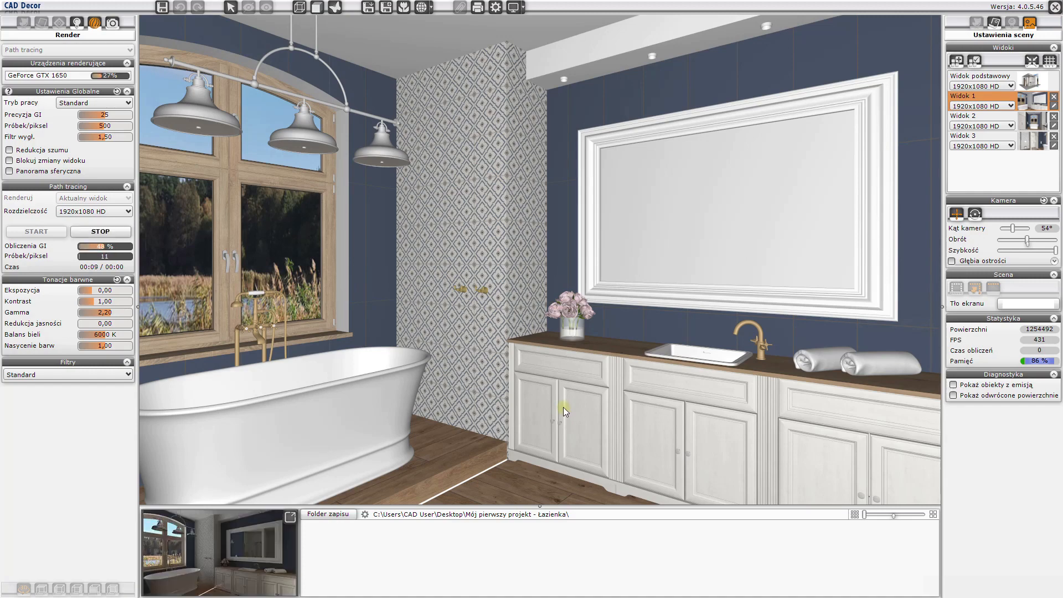
left_click(290, 520)
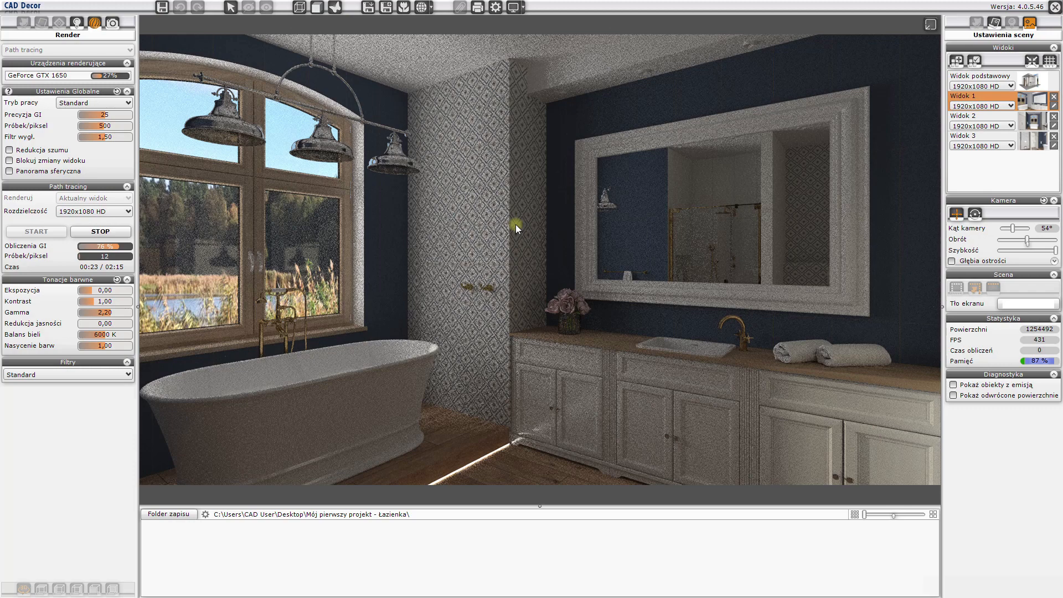
- Apply the Advantix-100CD filter to the render and set exposure to 0,36, contrast to 1,14 and gamma to 1,80
left_click(70, 373)
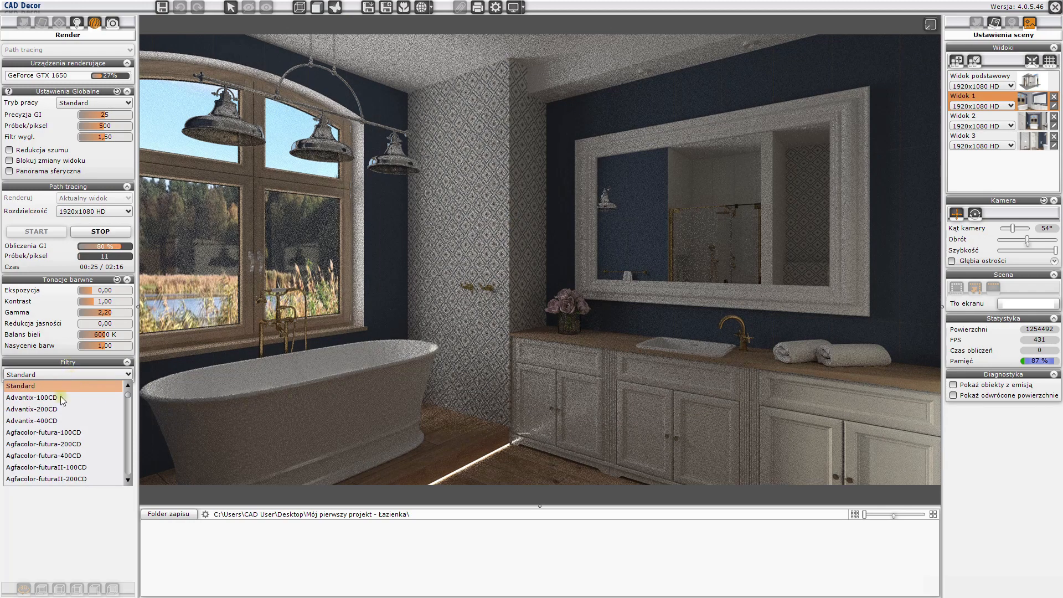
left_click(55, 397)
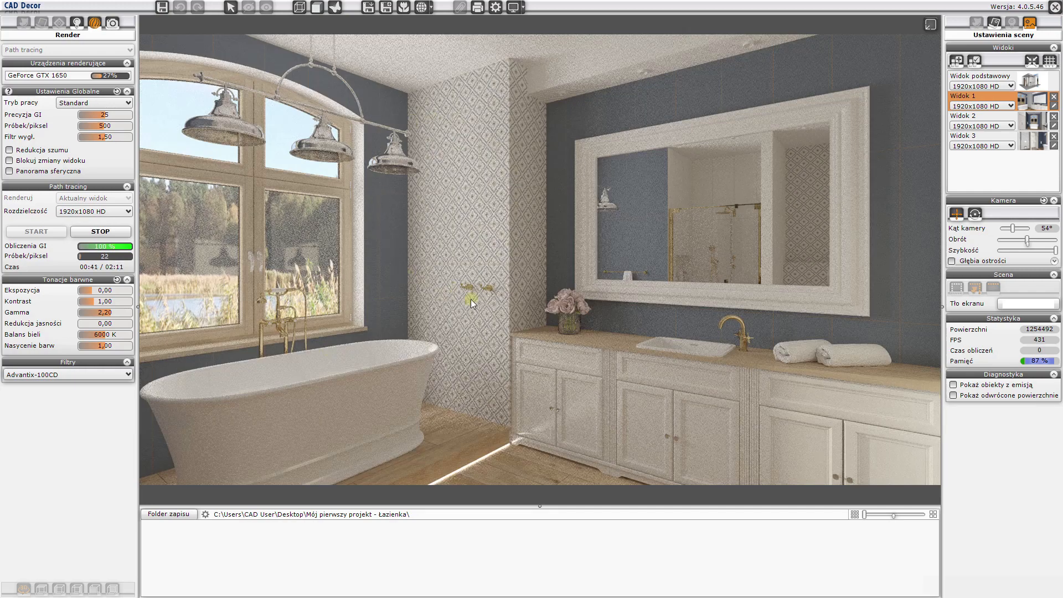
left_click(97, 291)
left_click(104, 302)
left_click(99, 313)
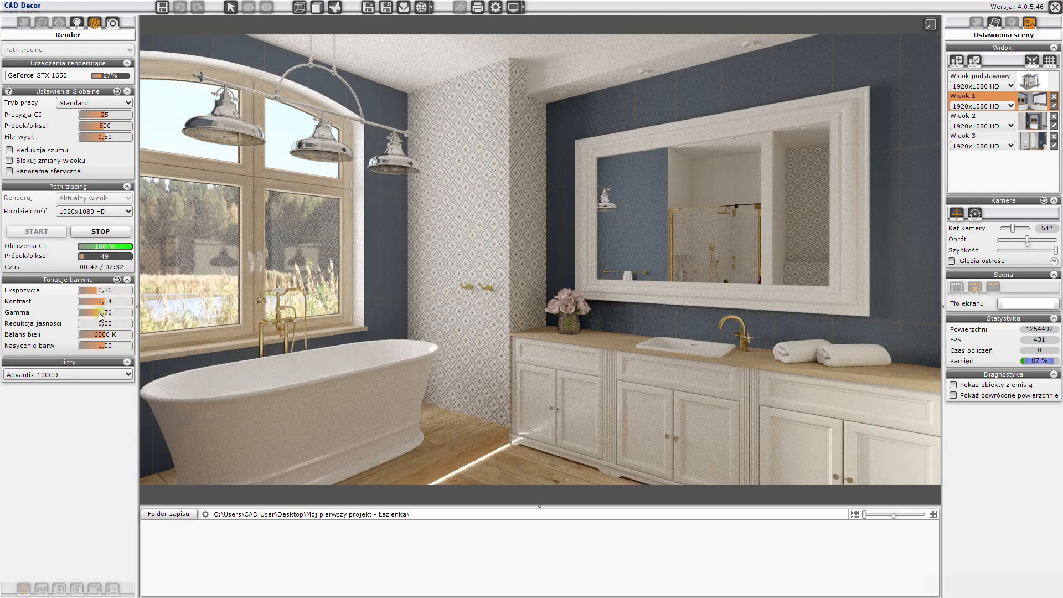
left_click_drag(99, 313, 101, 313)
- Examine the live render while turning the scene from the vanity to the bathtub and shower, and enlarge the preview for the shower angle
left_click(931, 24)
left_click_drag(465, 326, 593, 320)
left_click(621, 386)
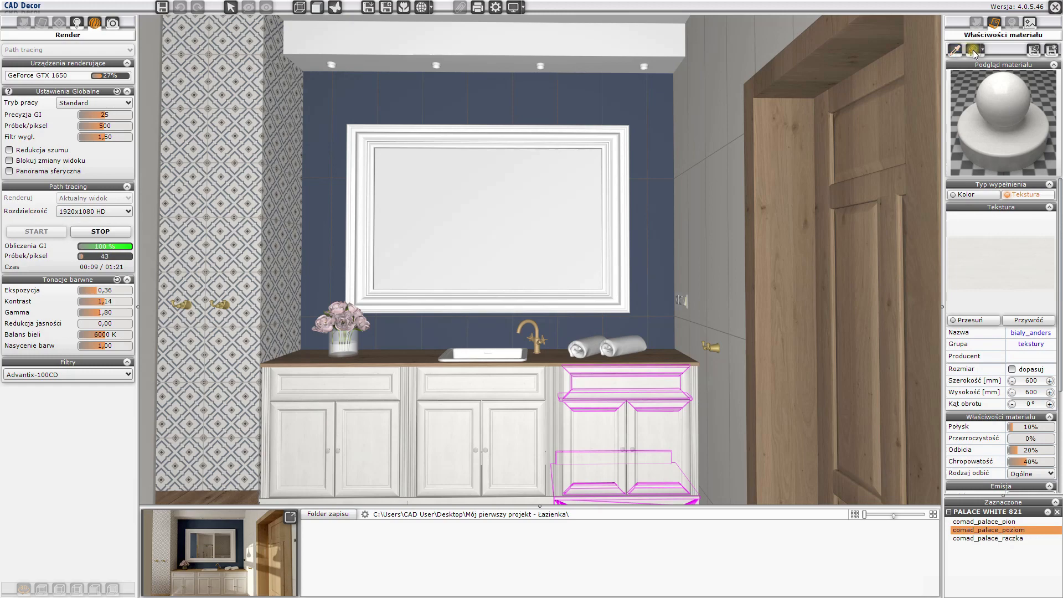
left_click_drag(706, 158, 521, 188)
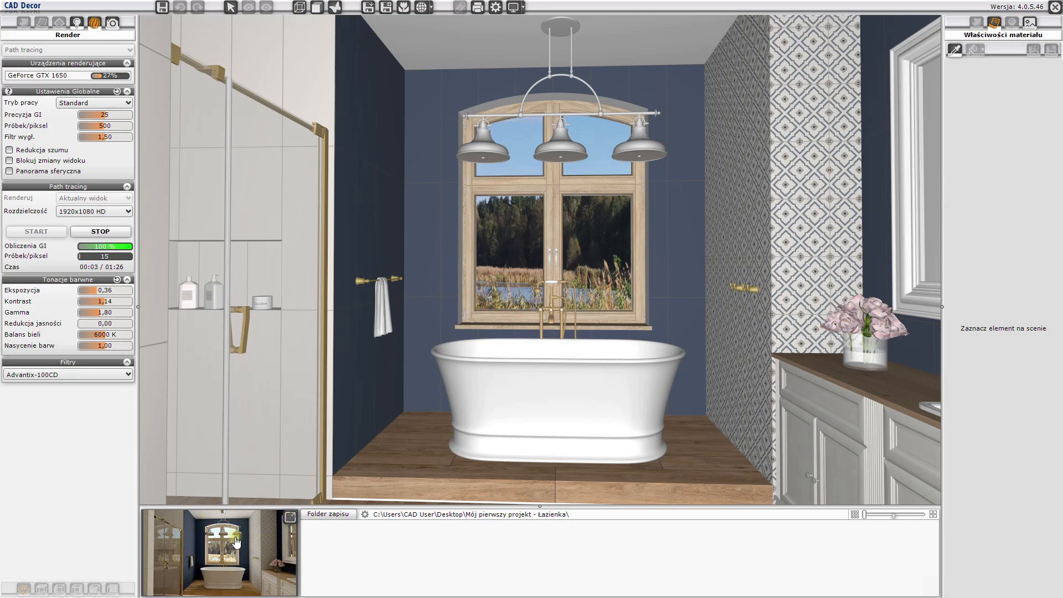
left_click_drag(673, 306, 543, 313)
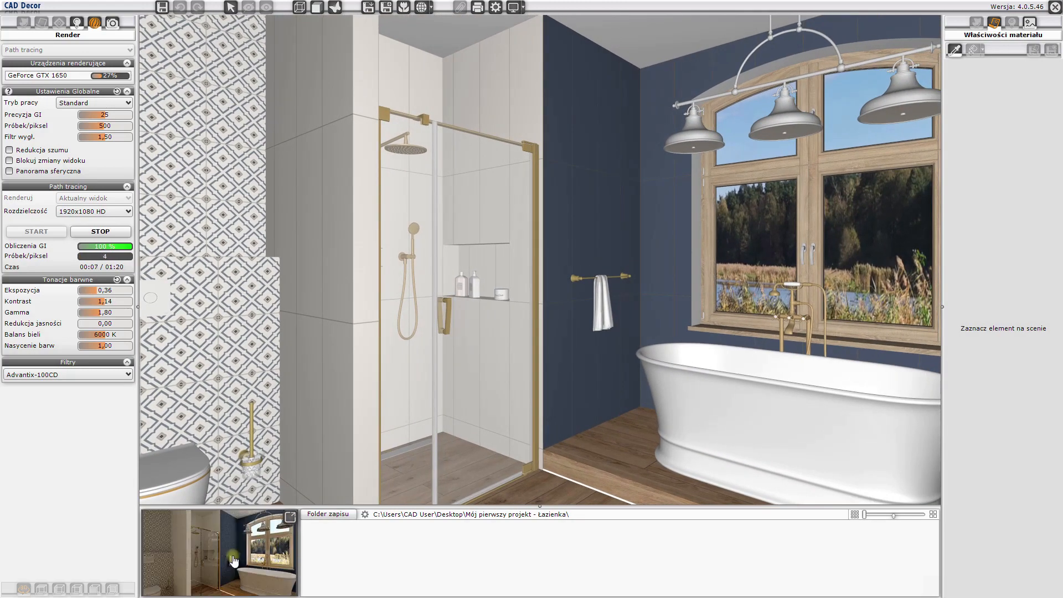
left_click(292, 522)
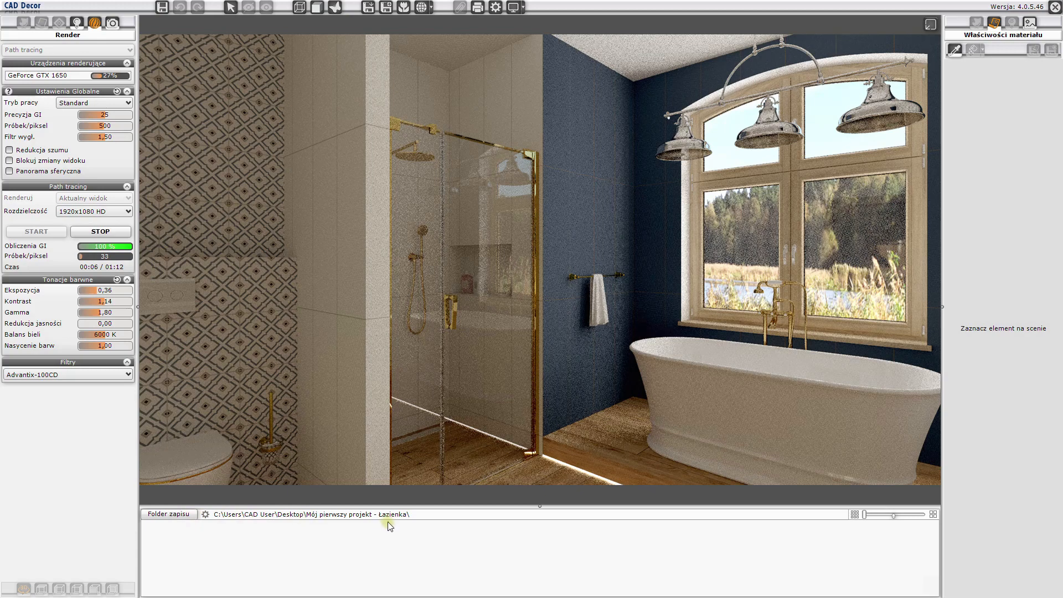
- Look at the save folder choice without changing it, and render the saved views Widok 2, Widok 3 and Widok 1 in turn
left_click(167, 515)
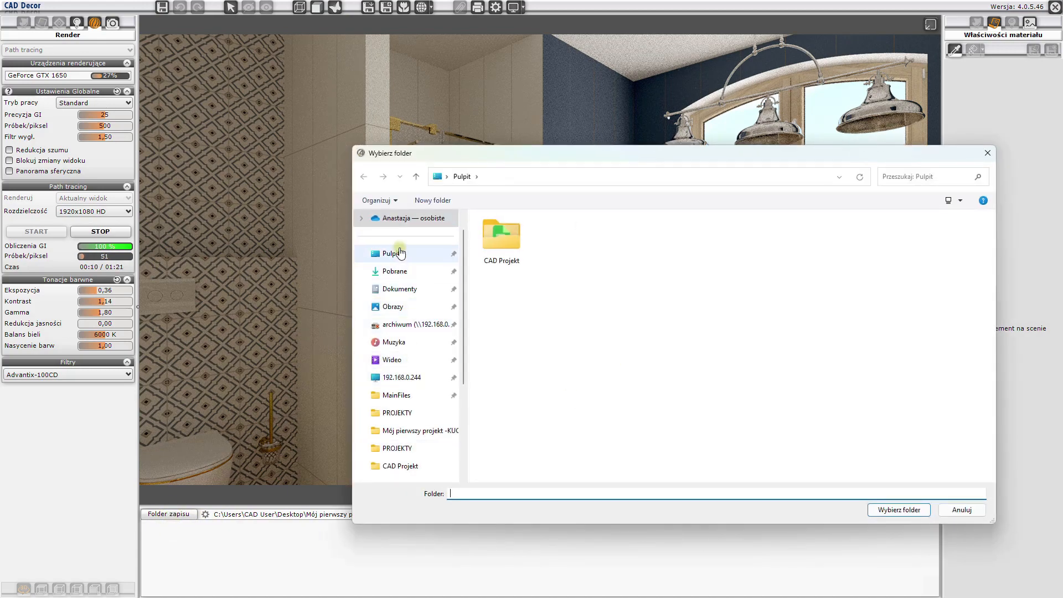
left_click(989, 152)
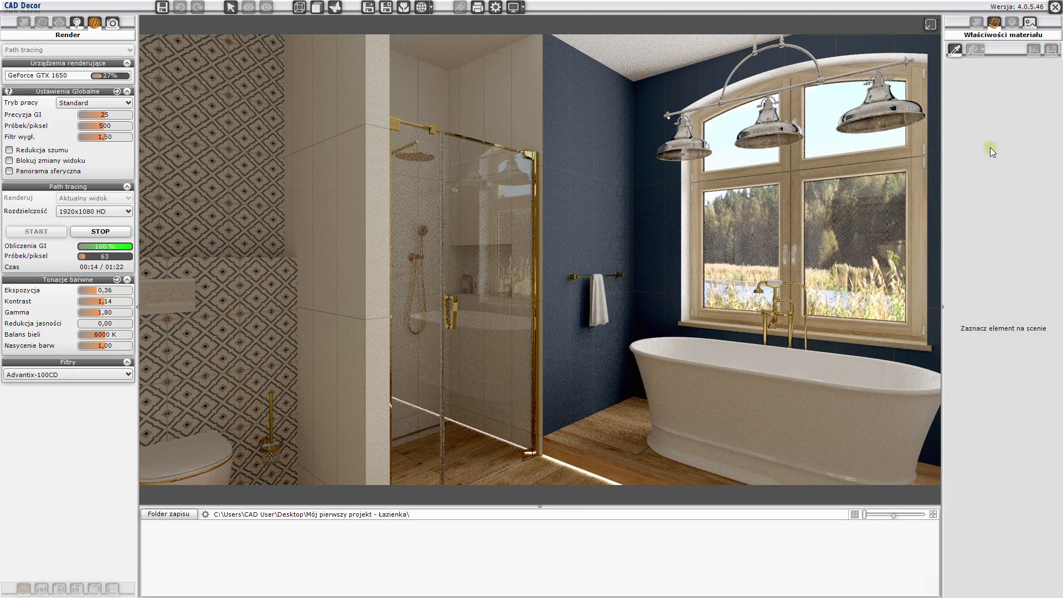
left_click(1030, 24)
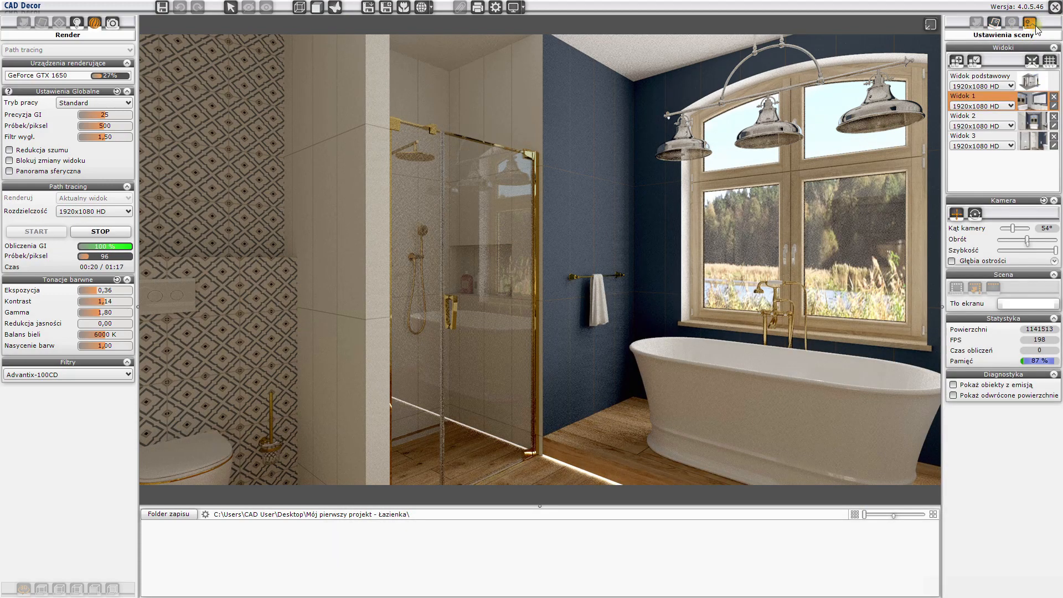
left_click(1032, 123)
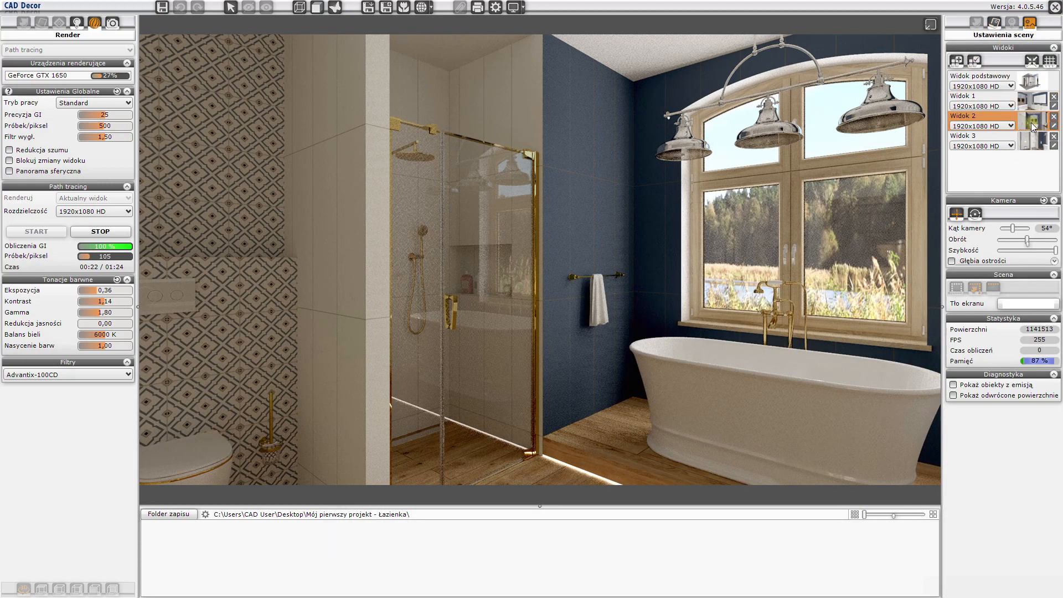
left_click(1036, 141)
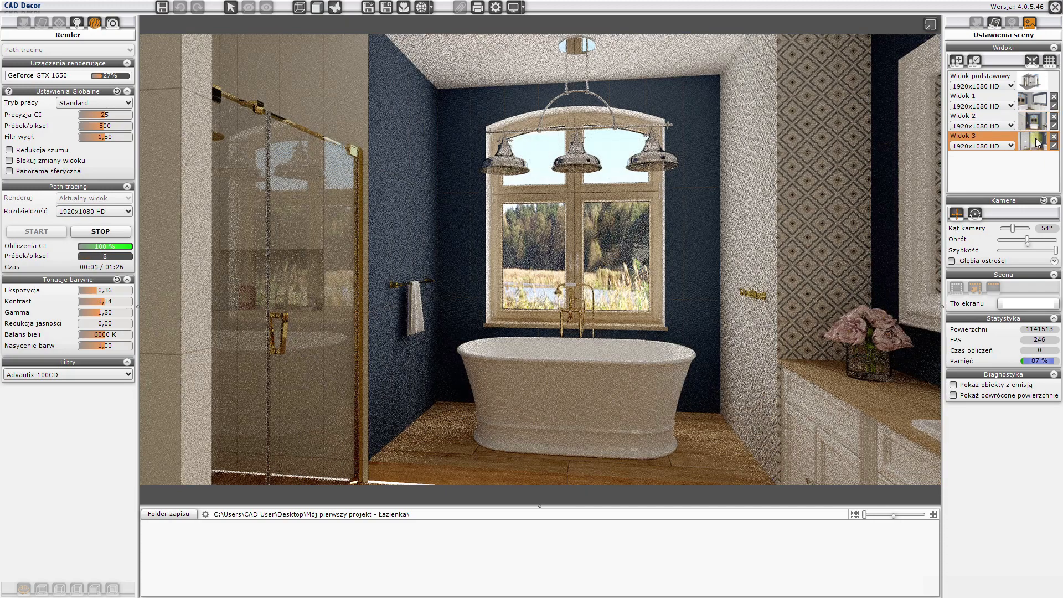
left_click(1039, 107)
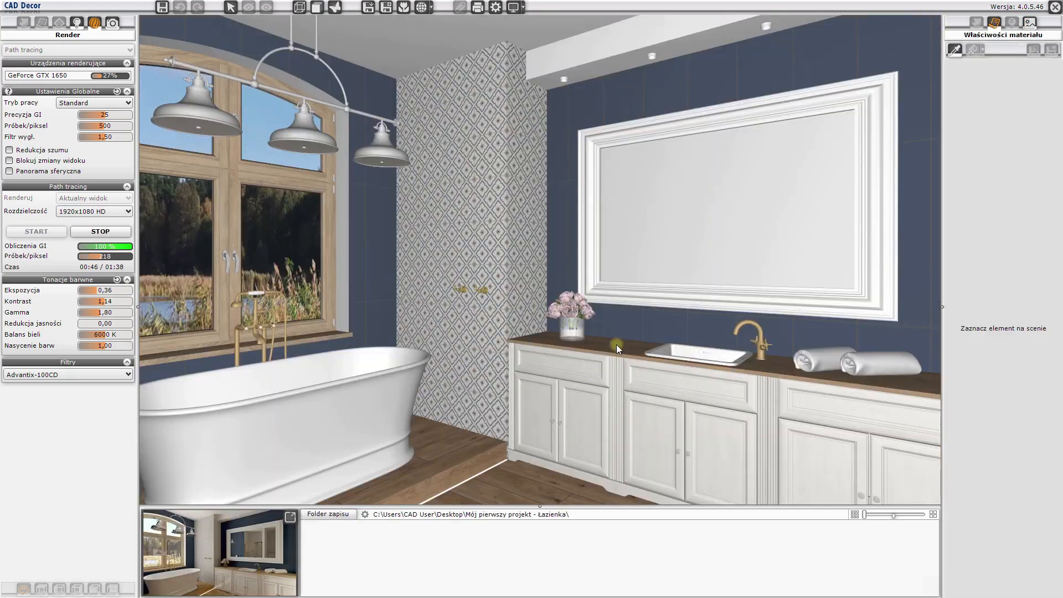
- Aim the sunlight at the wooden vanity countertop with Słońce świeci na obiekt and view the result in the enlarged render preview
right_click(617, 344)
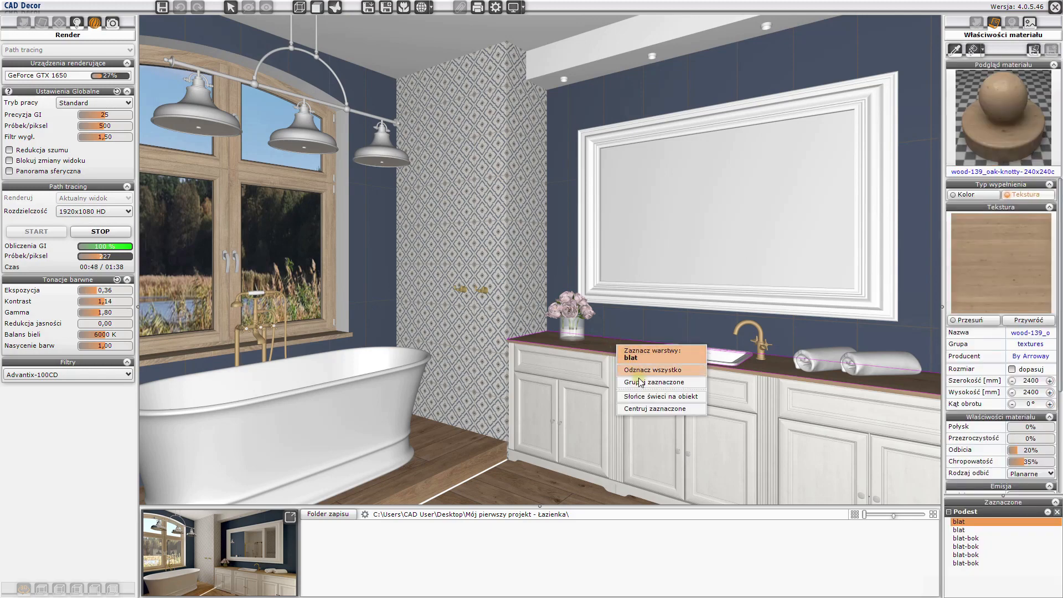
left_click(641, 397)
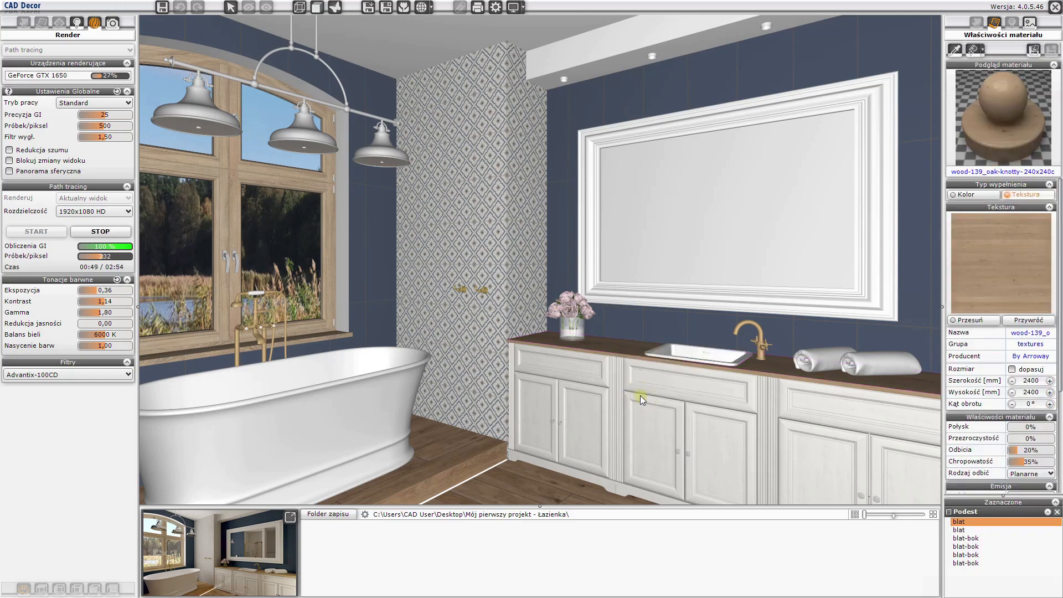
left_click(289, 519)
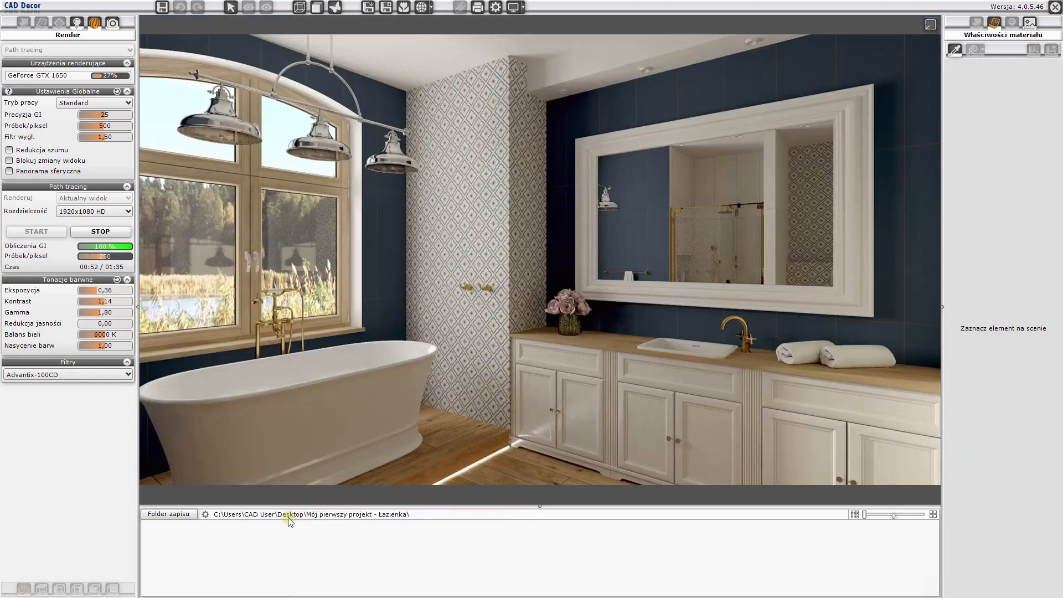
- Restart the render and set the sunlight's height to 31, direction to 122°, size to 7,9 and intensity to 20%, viewing it in the enlarged preview
left_click(96, 234)
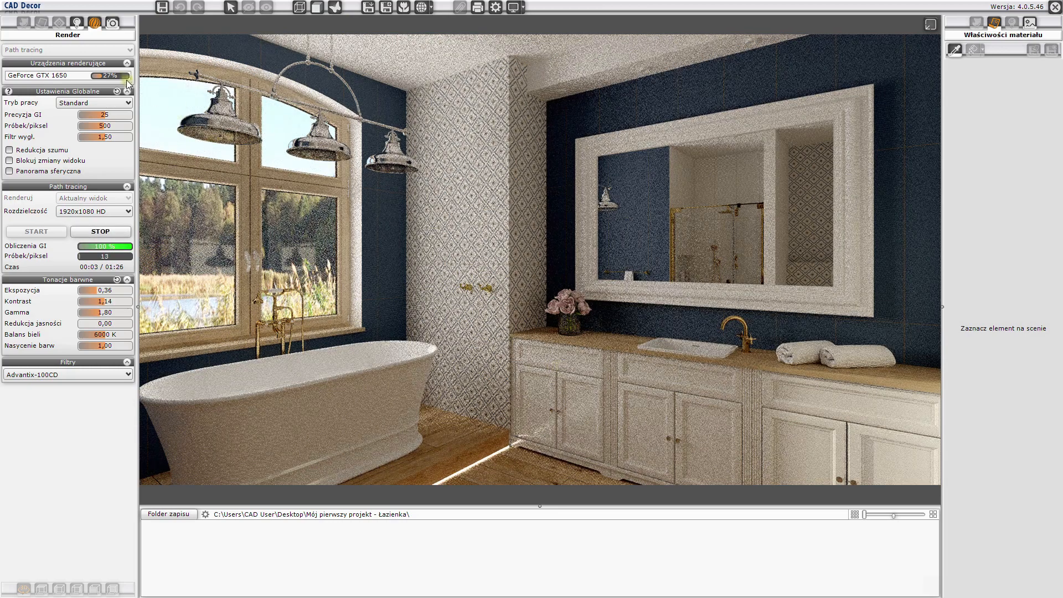
left_click(76, 23)
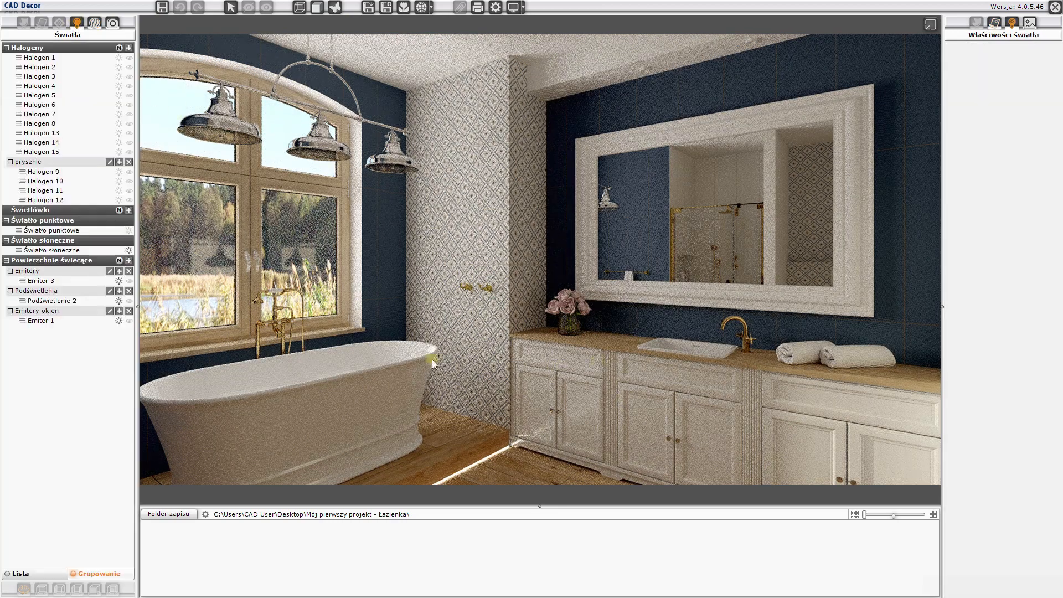
left_click(35, 250)
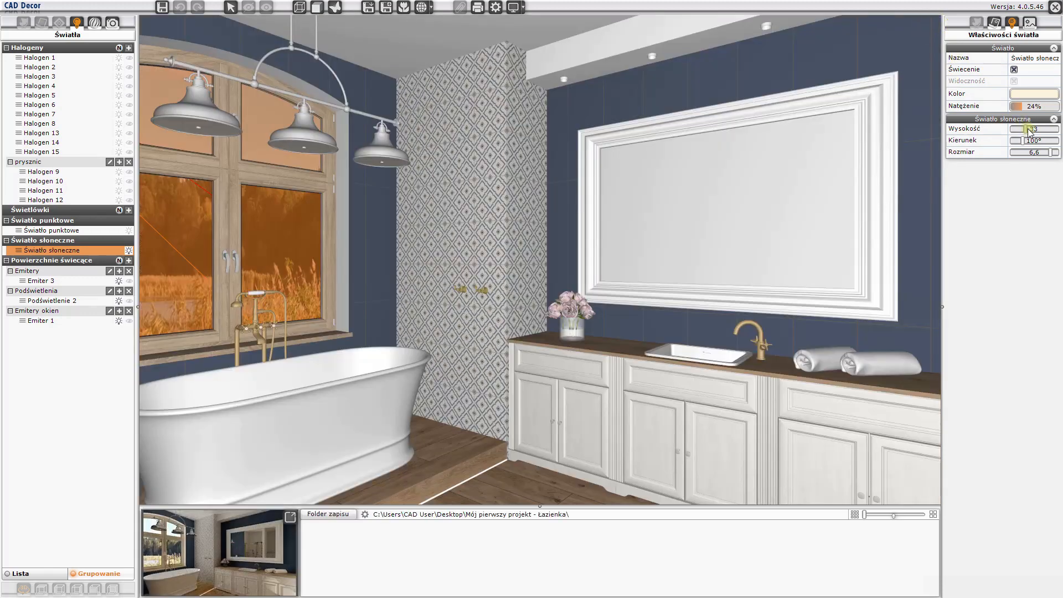
left_click_drag(1029, 129, 1058, 154)
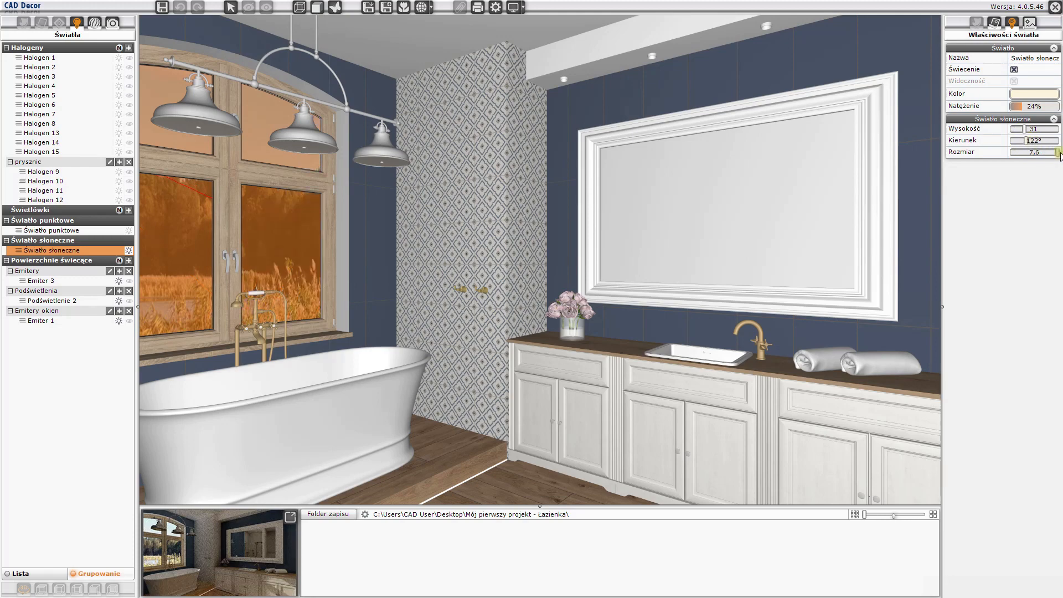
left_click(290, 520)
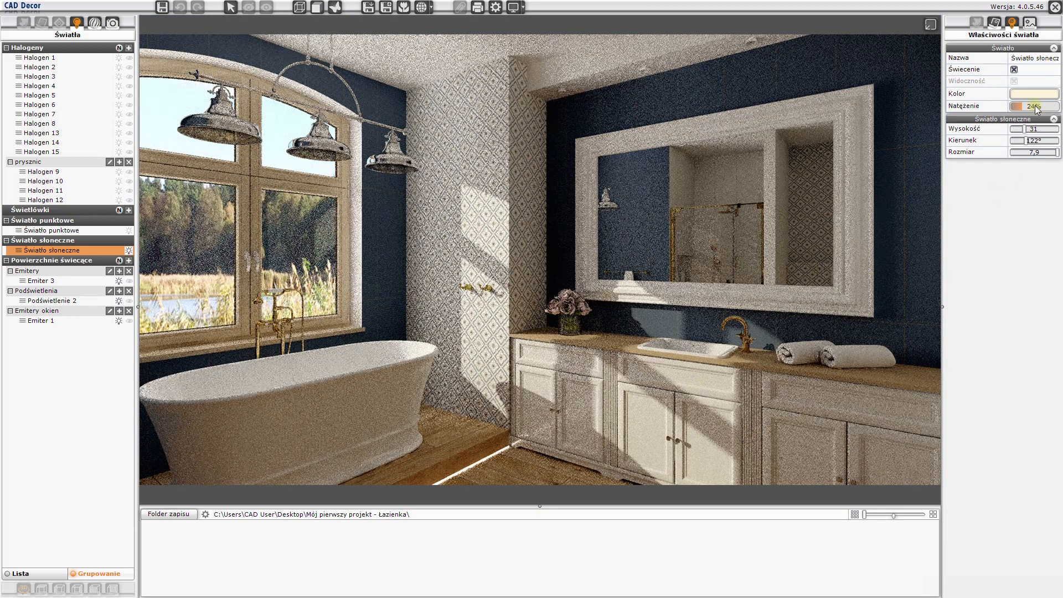
mouse_move(1036, 109)
left_mouse_down()
mouse_move(966, 111)
mouse_move(1019, 110)
left_mouse_up()
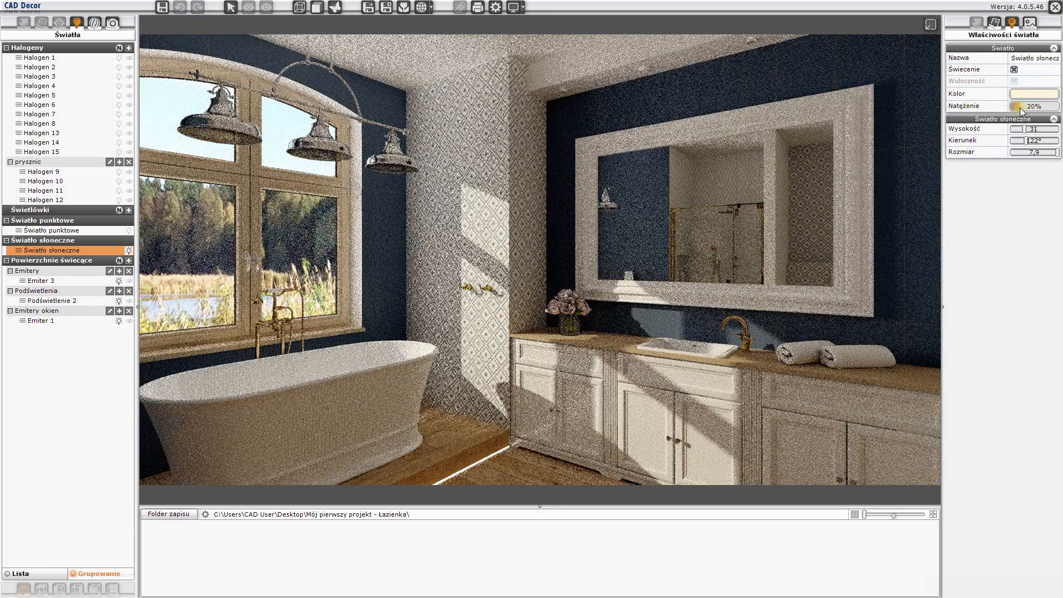